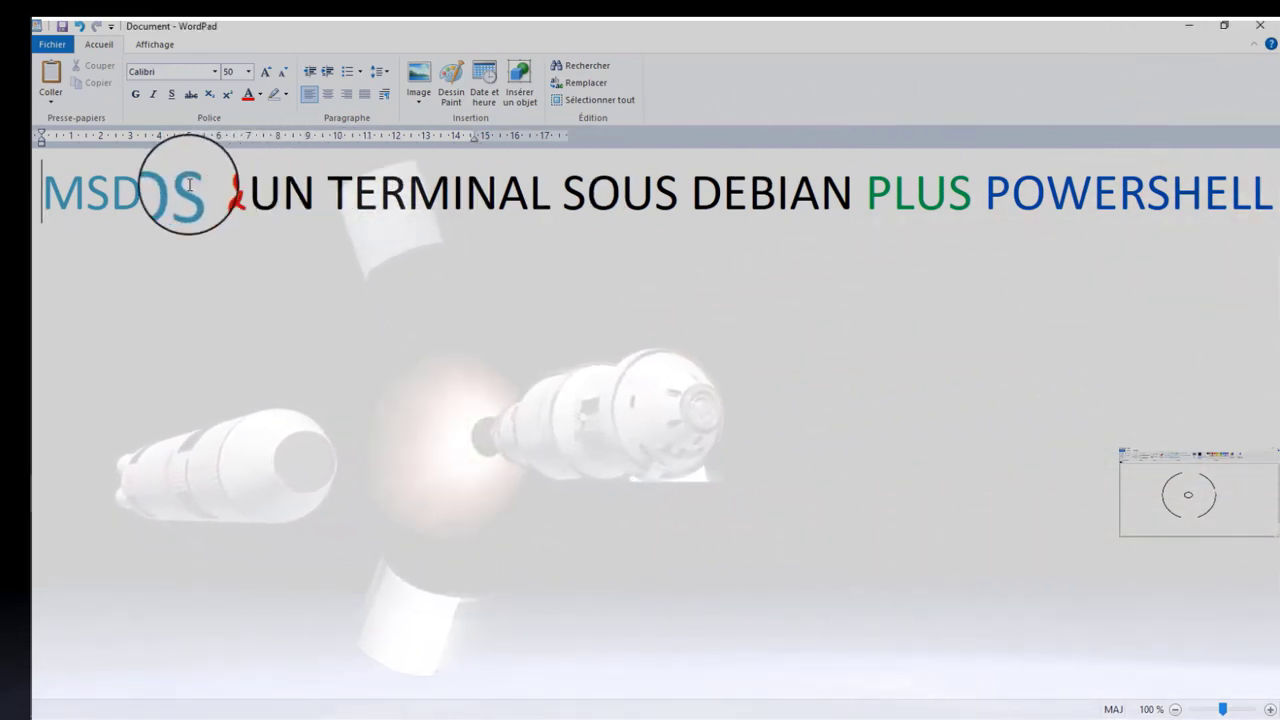
Highlight MSDOS, UN TERMINAL SOUS DEBIAN and POWERSHELL in the title one after another, and minimize the document window
{"action": "left_click_drag", "start_coordinate": [201, 190], "coordinate": [42, 190]}
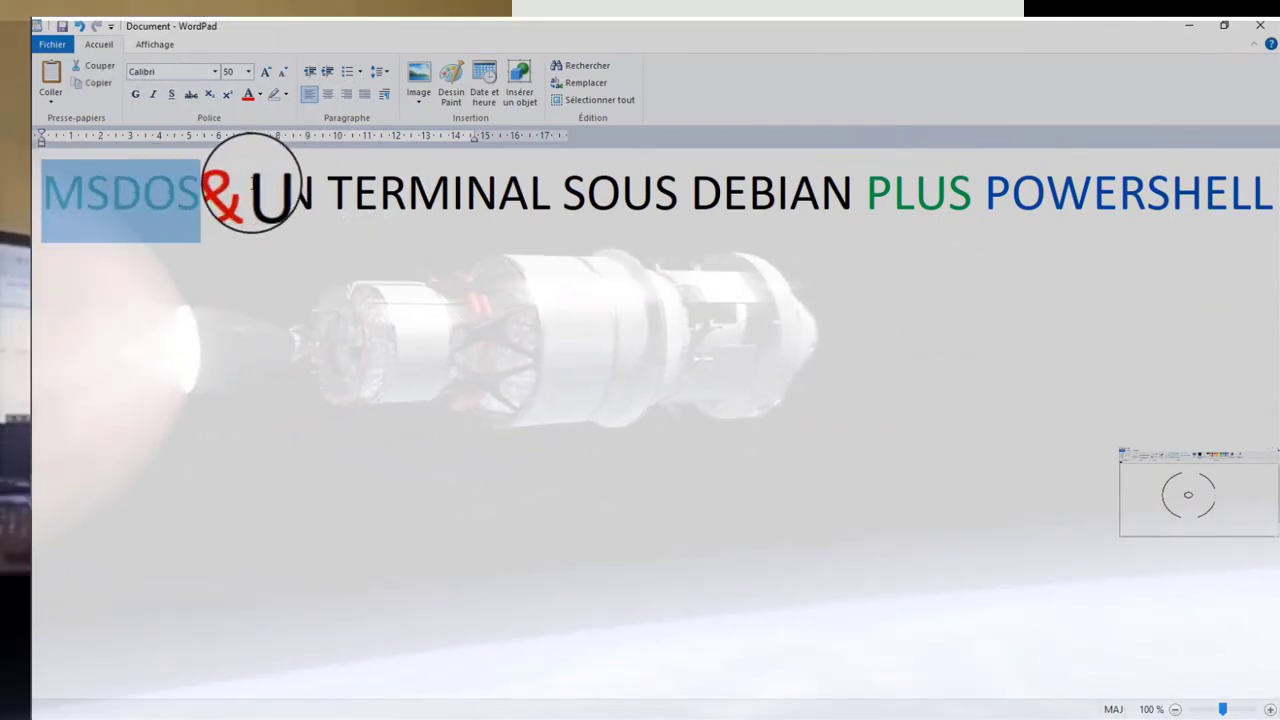
{"action": "left_click_drag", "start_coordinate": [250, 190], "coordinate": [780, 200]}
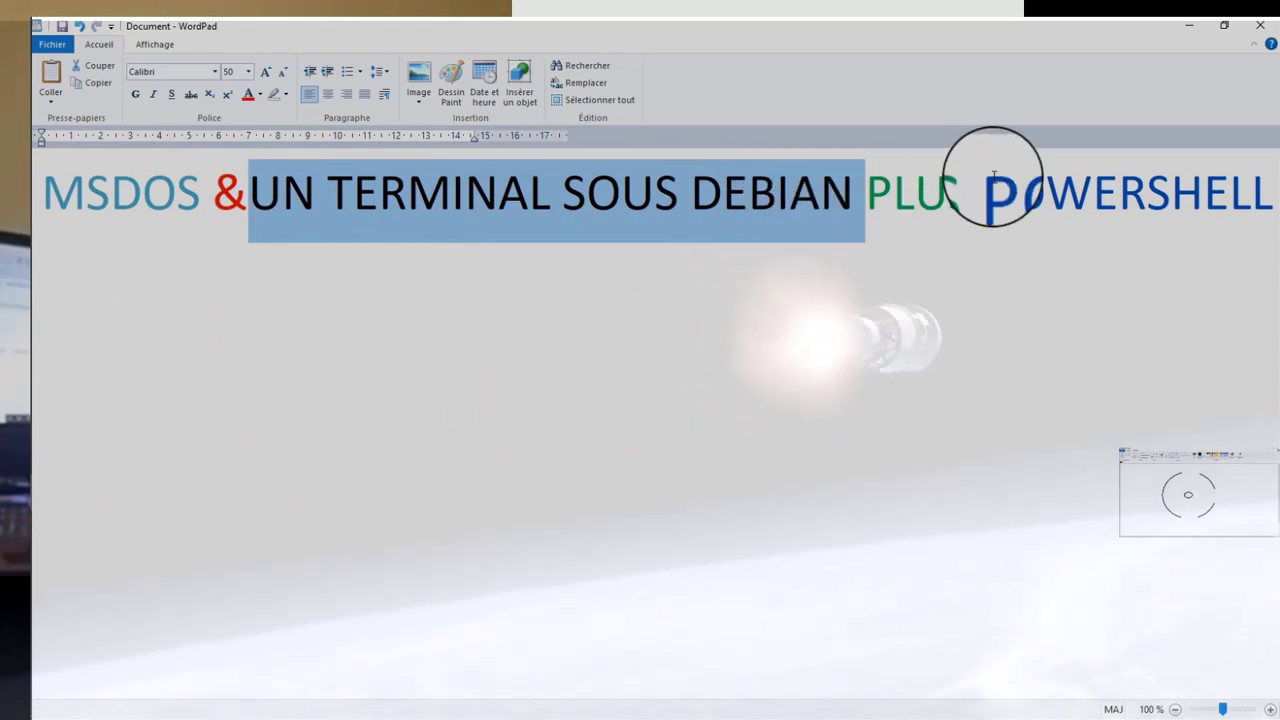
{"action": "left_click_drag", "start_coordinate": [986, 194], "coordinate": [1273, 241]}
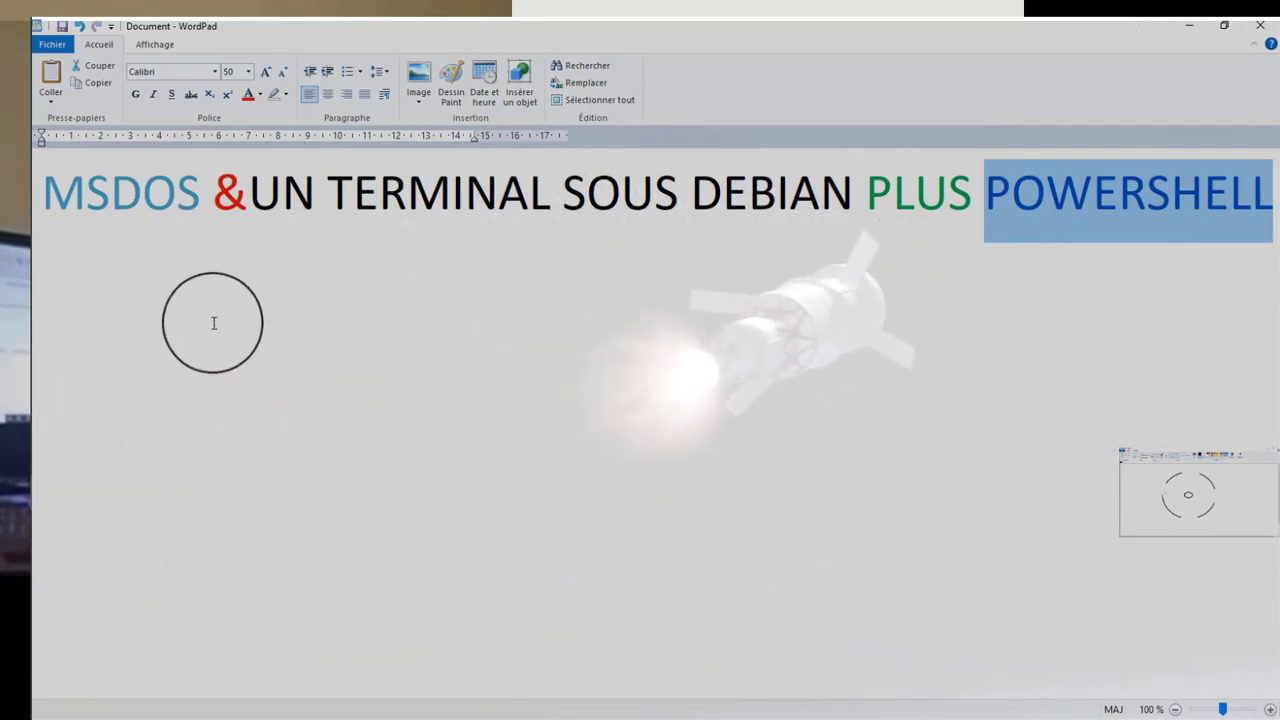
{"action": "left_click", "coordinate": [1189, 25]}
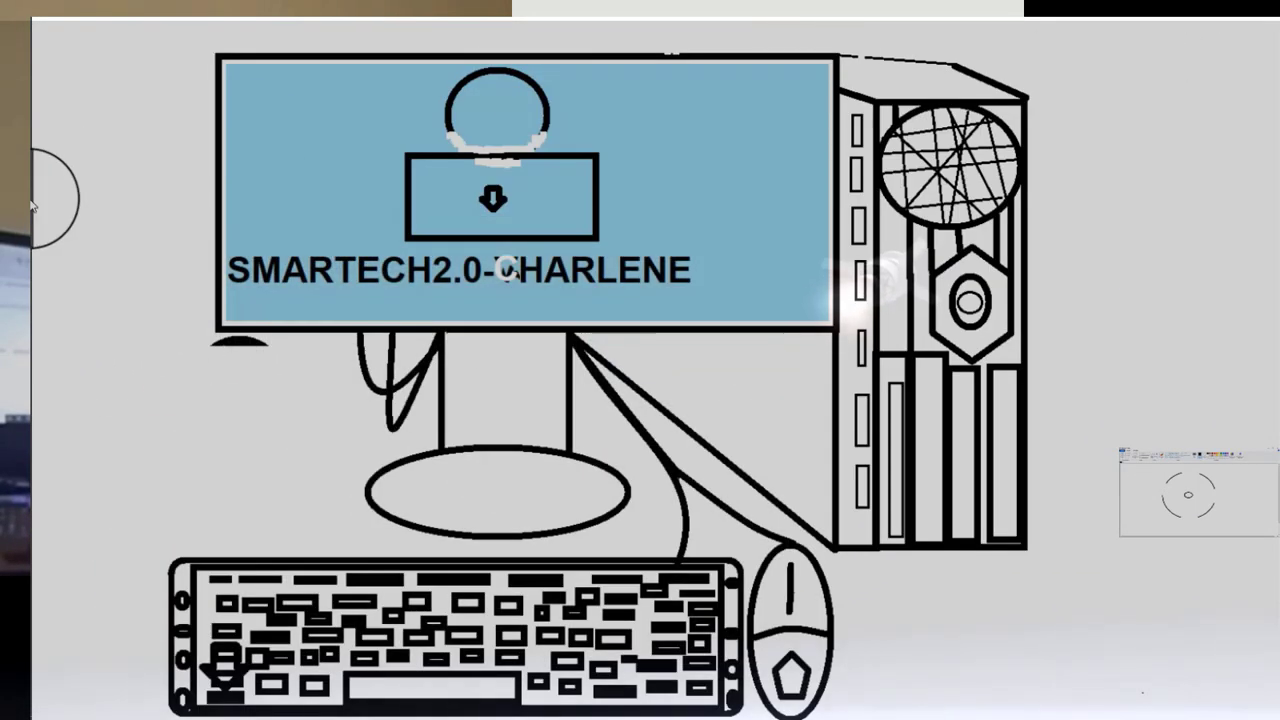
Open Remote Desktop Connection and start a connection to the computer 192.168.0.253
{"action": "mouse_move", "coordinate": [31, 205]}
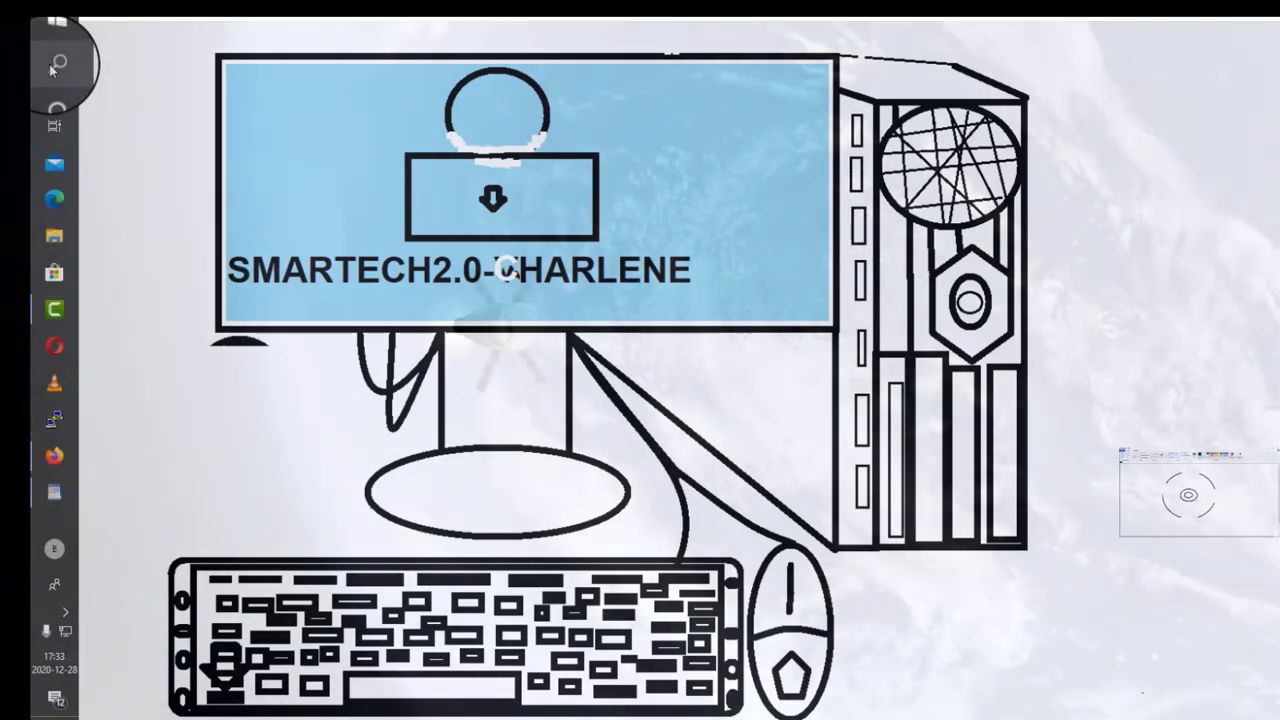
{"action": "left_click", "coordinate": [52, 65]}
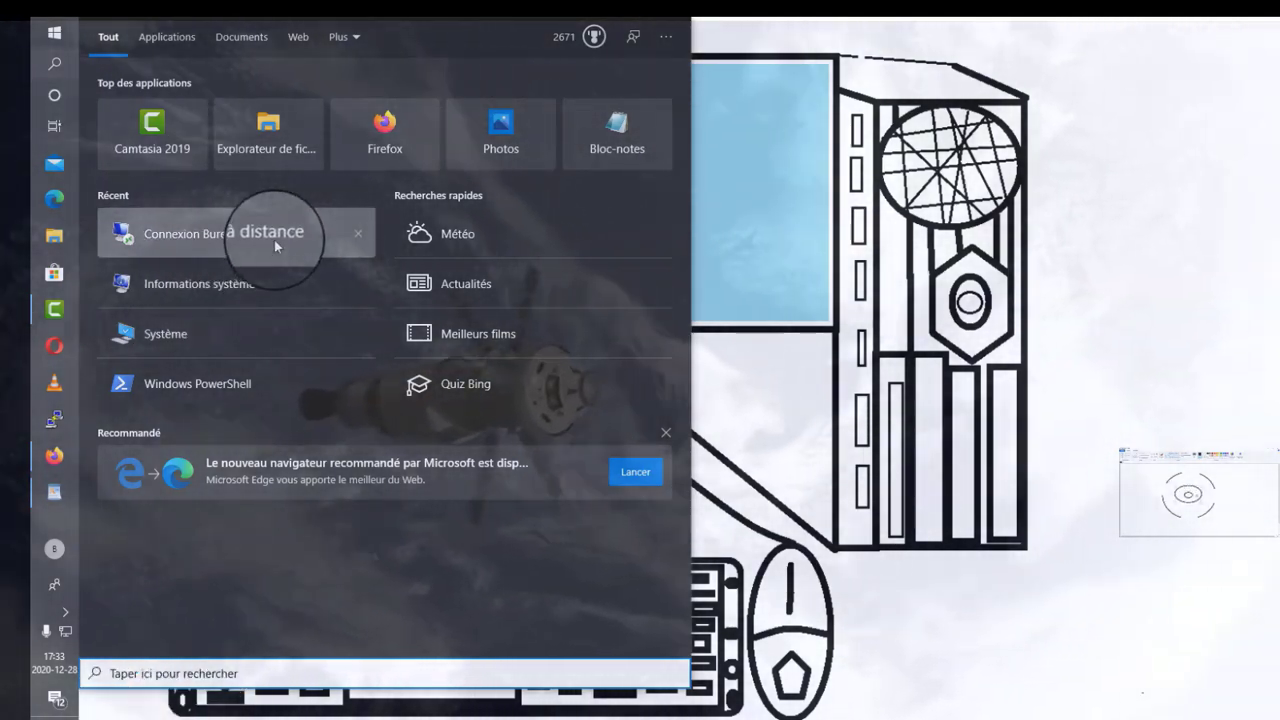
{"action": "left_click", "coordinate": [274, 240]}
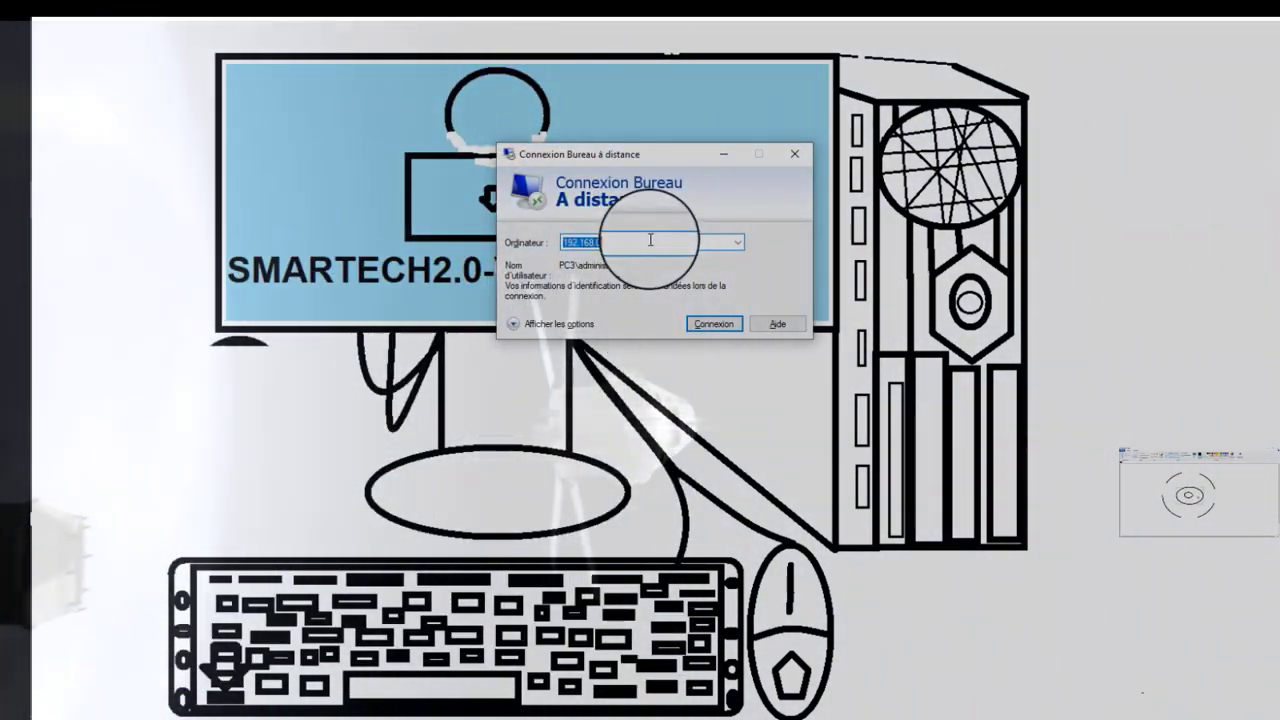
{"action": "left_click", "coordinate": [694, 325]}
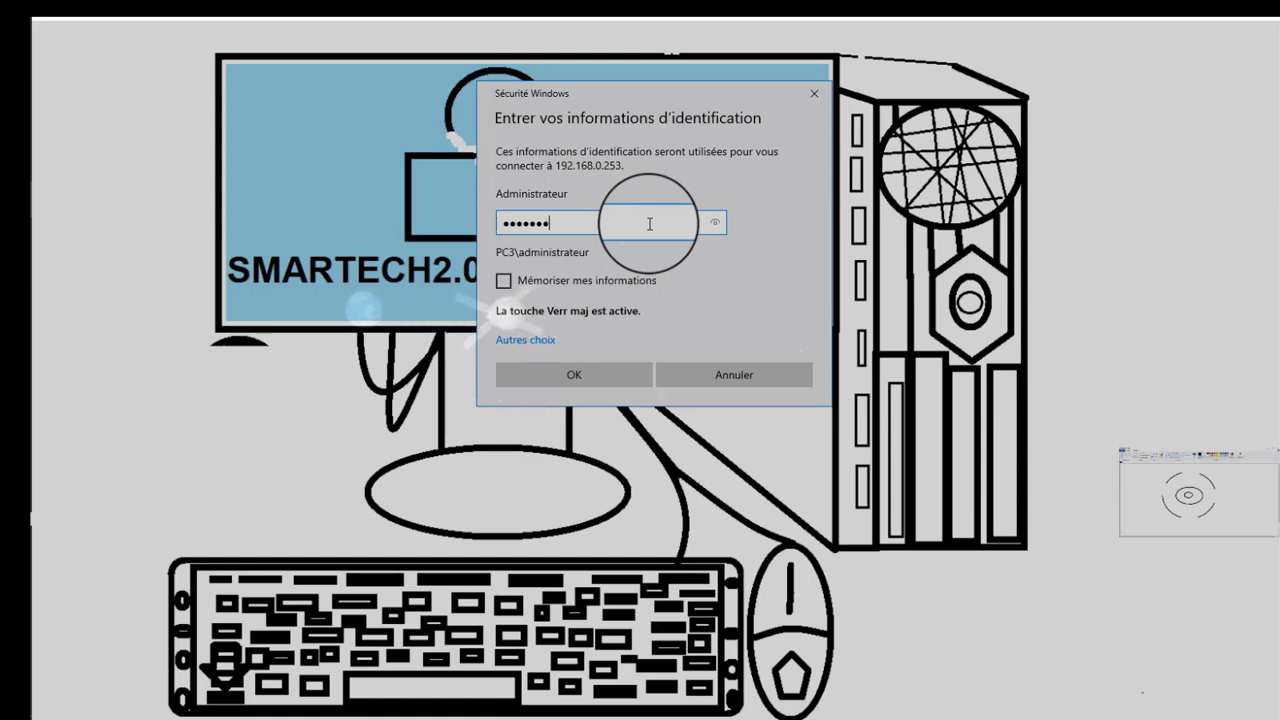
Clear the entered password, turn caps lock off, re-enter the administrator account password and accept the remote connection
{"action": "key", "text": "BackSpace"}
{"action": "key", "text": "BackSpace"}
{"action": "key", "text": "BackSpace"}
{"action": "key", "text": "BackSpace"}
{"action": "key", "text": "BackSpace"}
{"action": "key", "text": "BackSpace"}
{"action": "key", "text": "BackSpace"}
{"action": "key", "text": "Caps_Lock"}
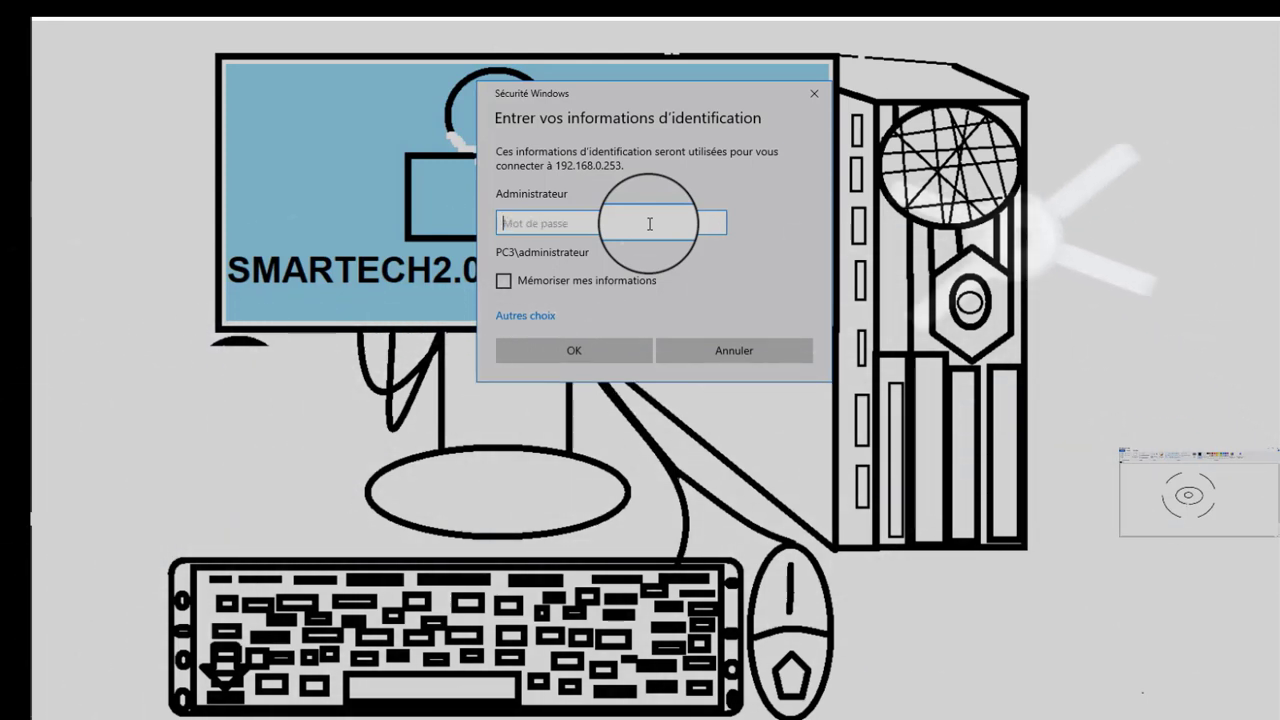
{"action": "type", "text": "•"}
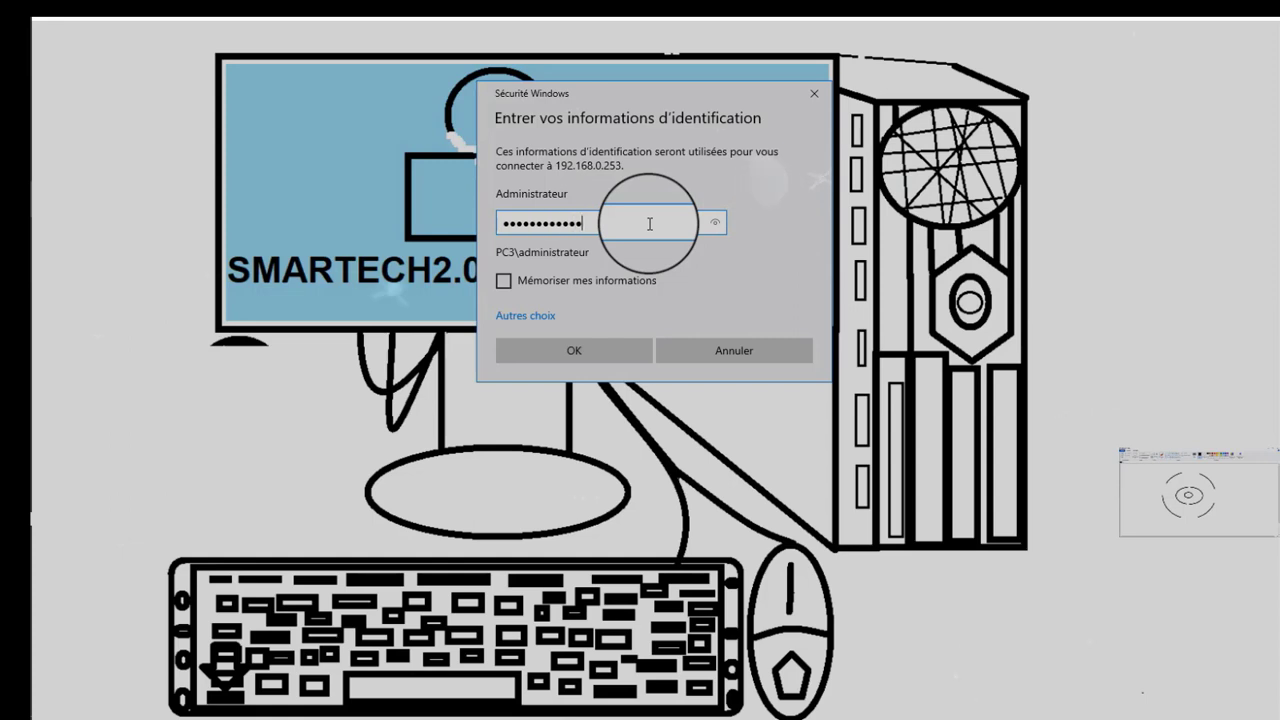
{"action": "key", "text": "Return"}
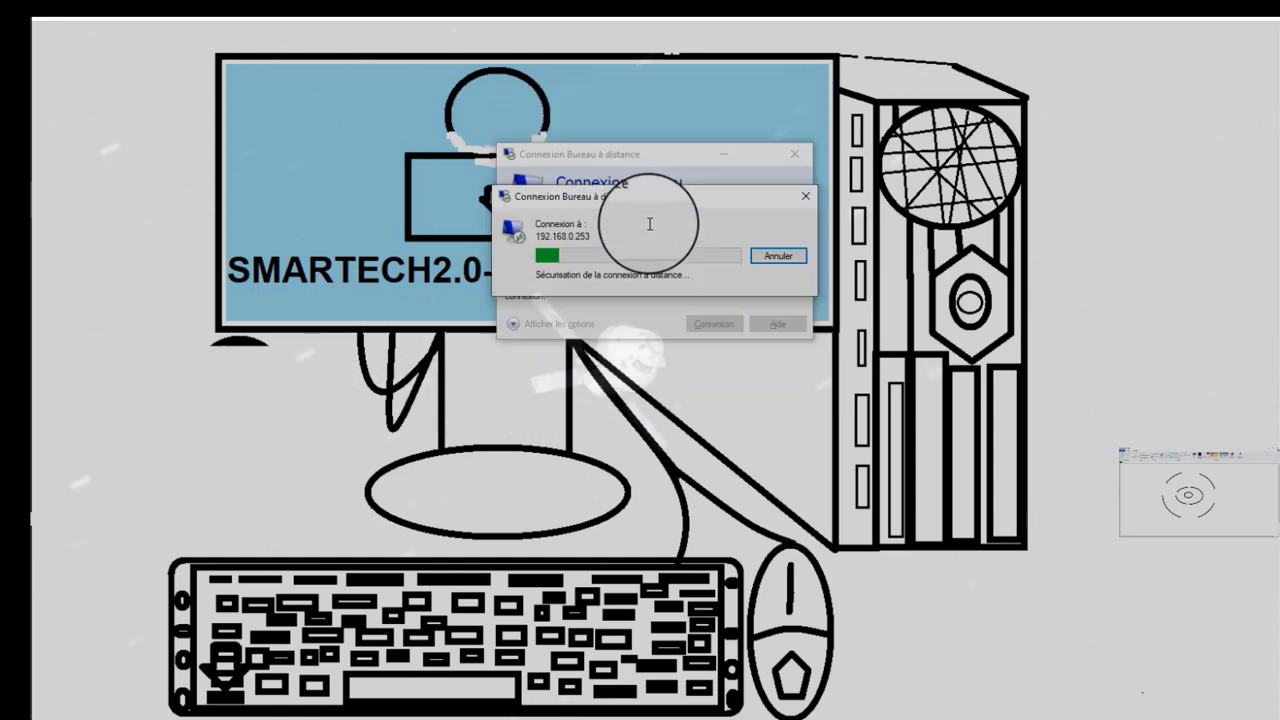
{"action": "left_click", "coordinate": [703, 377]}
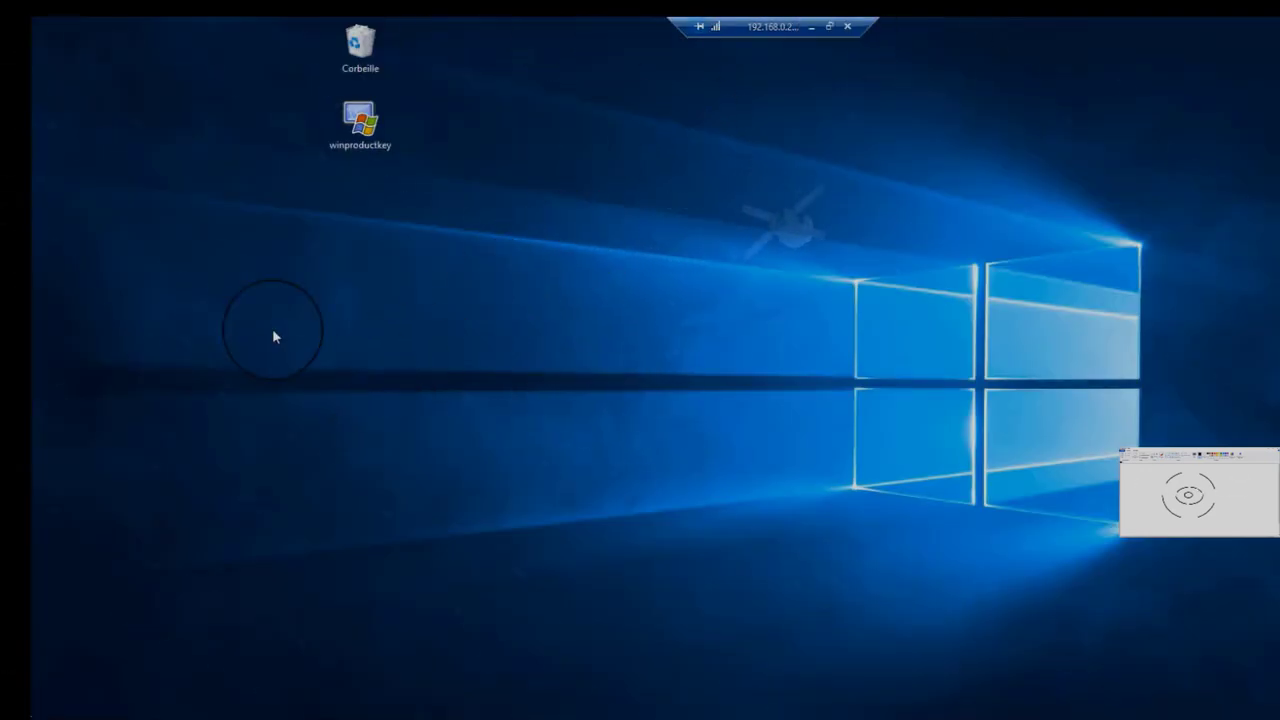
On the remote desktop, launch the command prompt by running cmd from the Run dialog, and close its window
{"action": "mouse_move", "coordinate": [31, 421]}
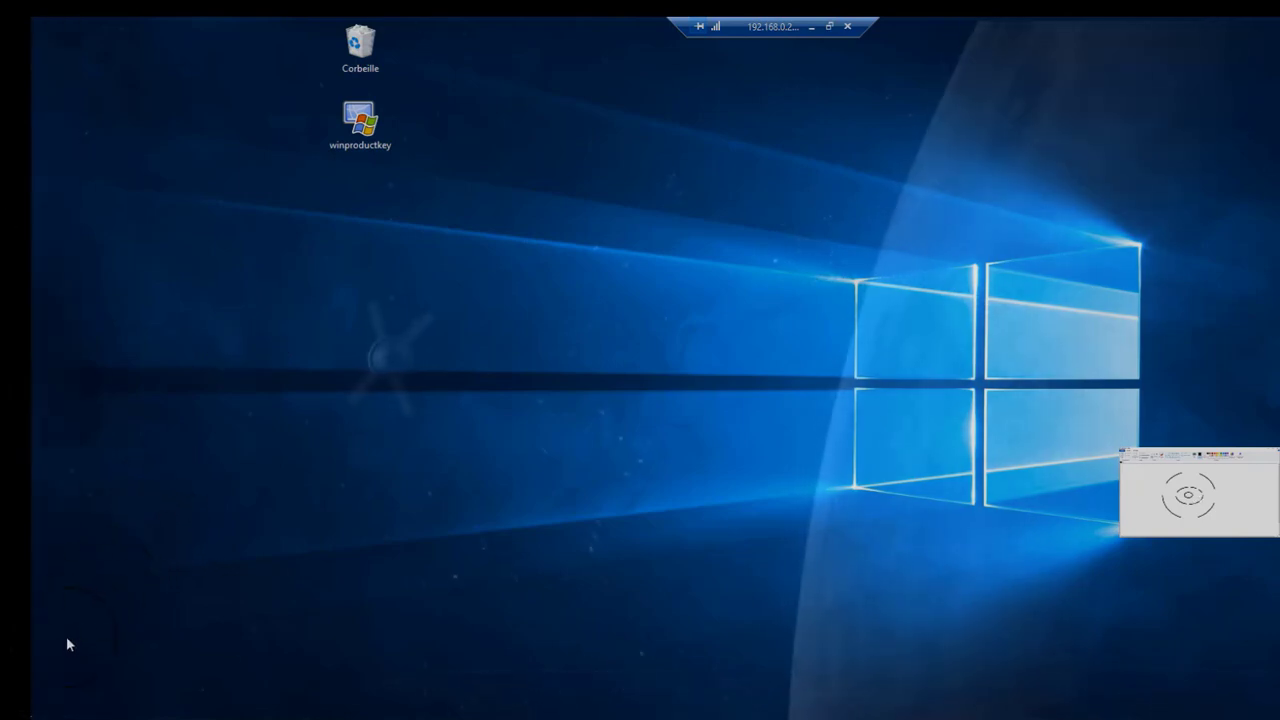
{"action": "mouse_move", "coordinate": [33, 690]}
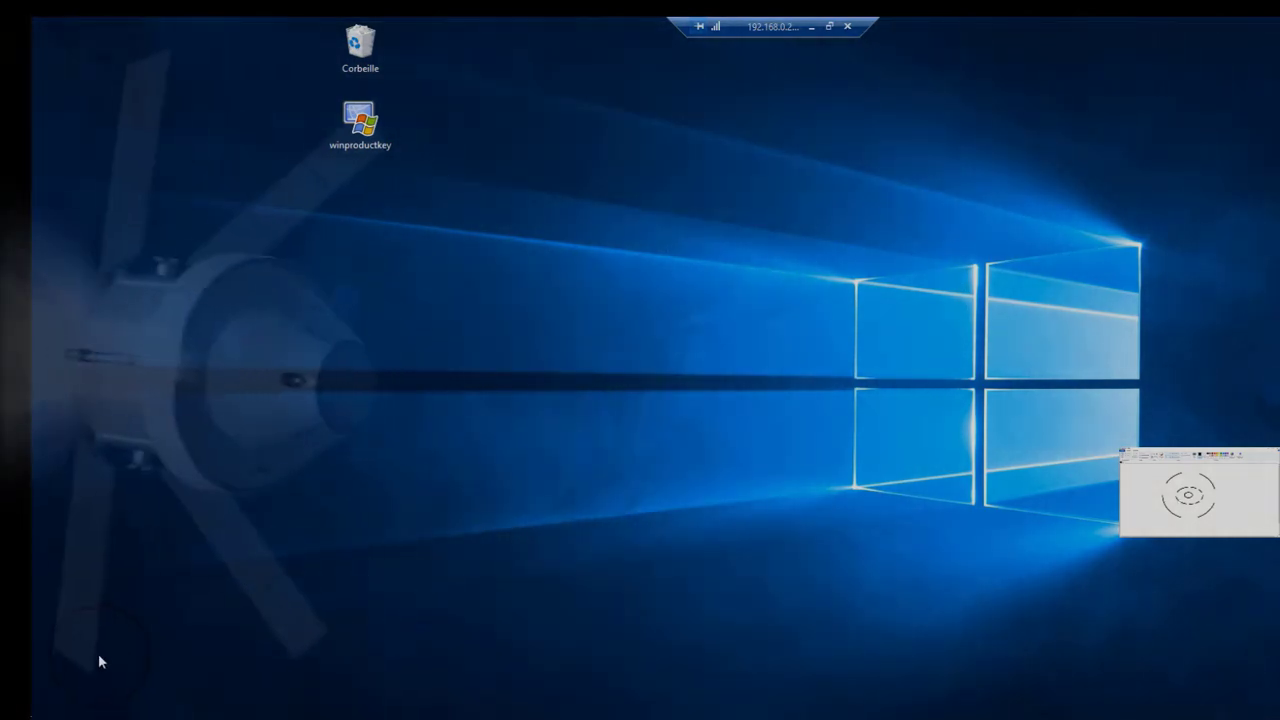
{"action": "mouse_move", "coordinate": [29, 245]}
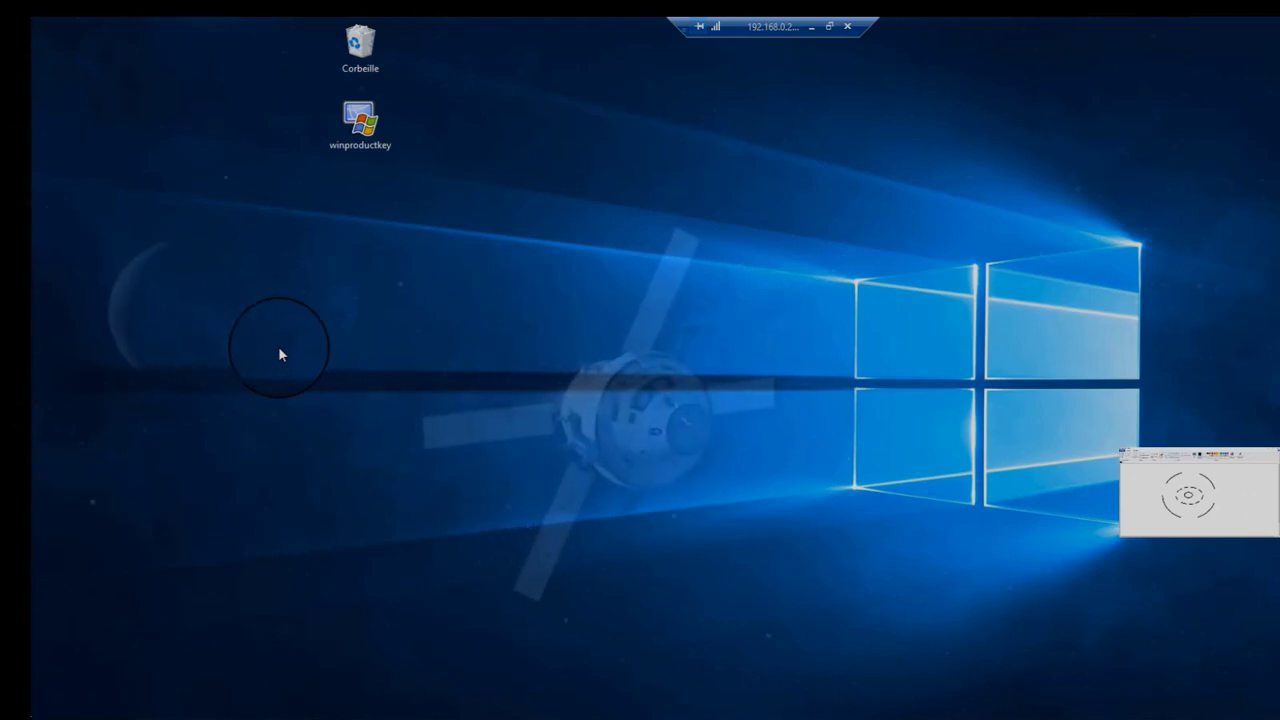
{"action": "key", "text": "super+r"}
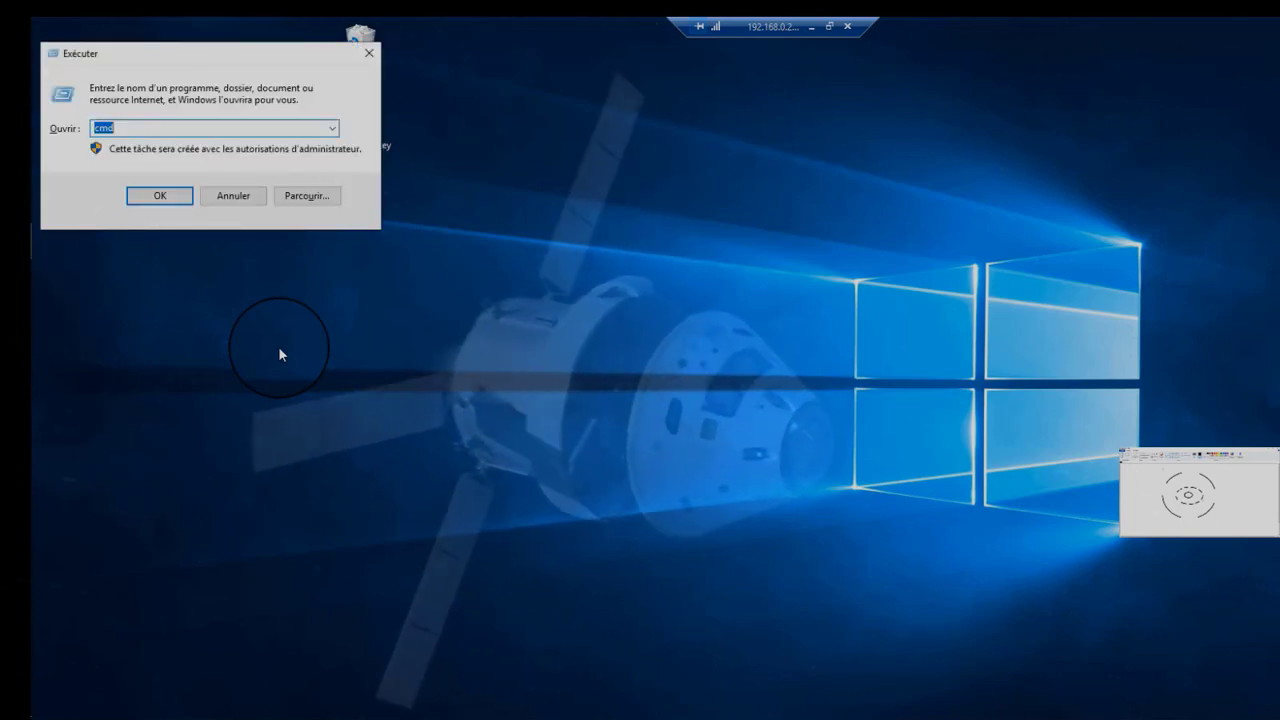
{"action": "key", "text": "BackSpace"}
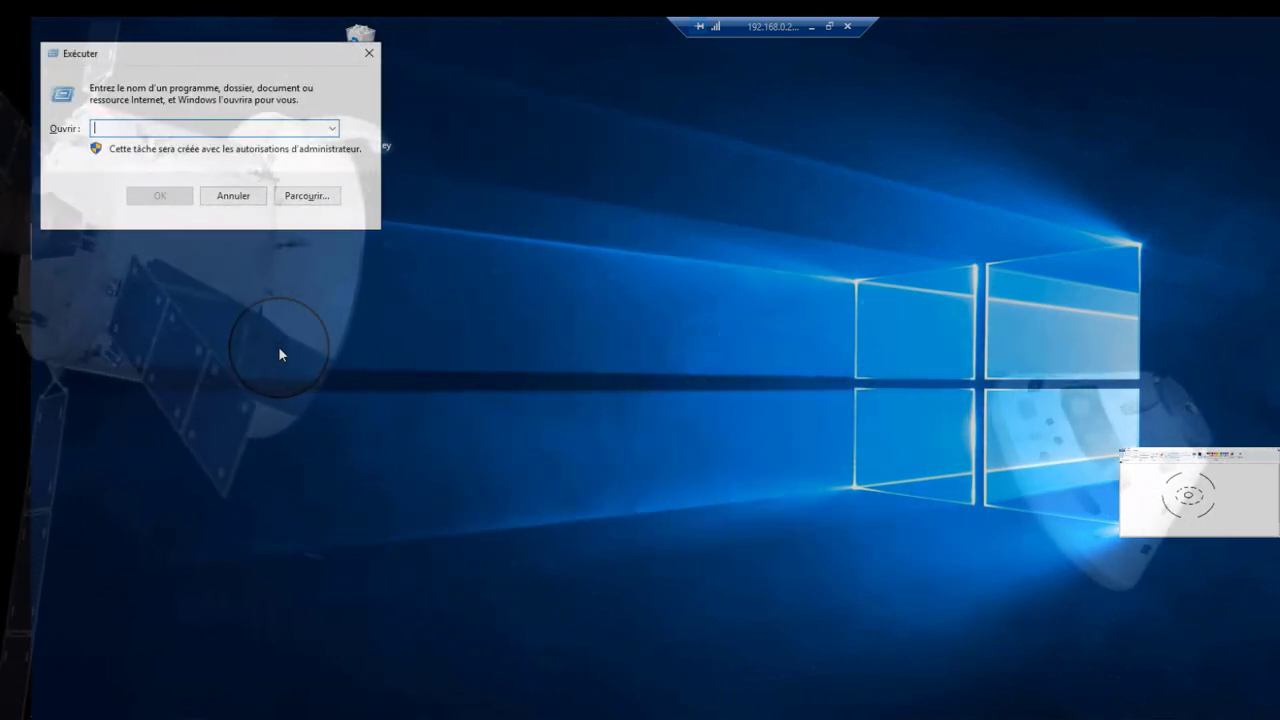
{"action": "type", "text": "c"}
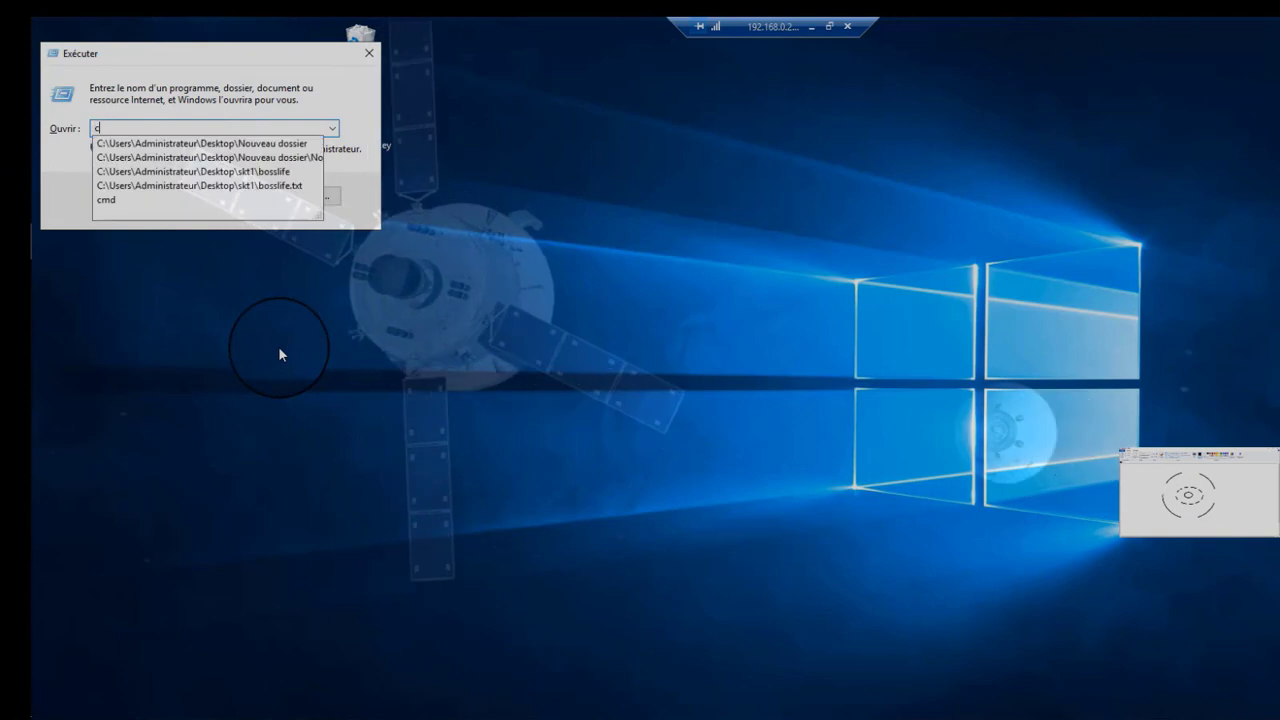
{"action": "type", "text": "m"}
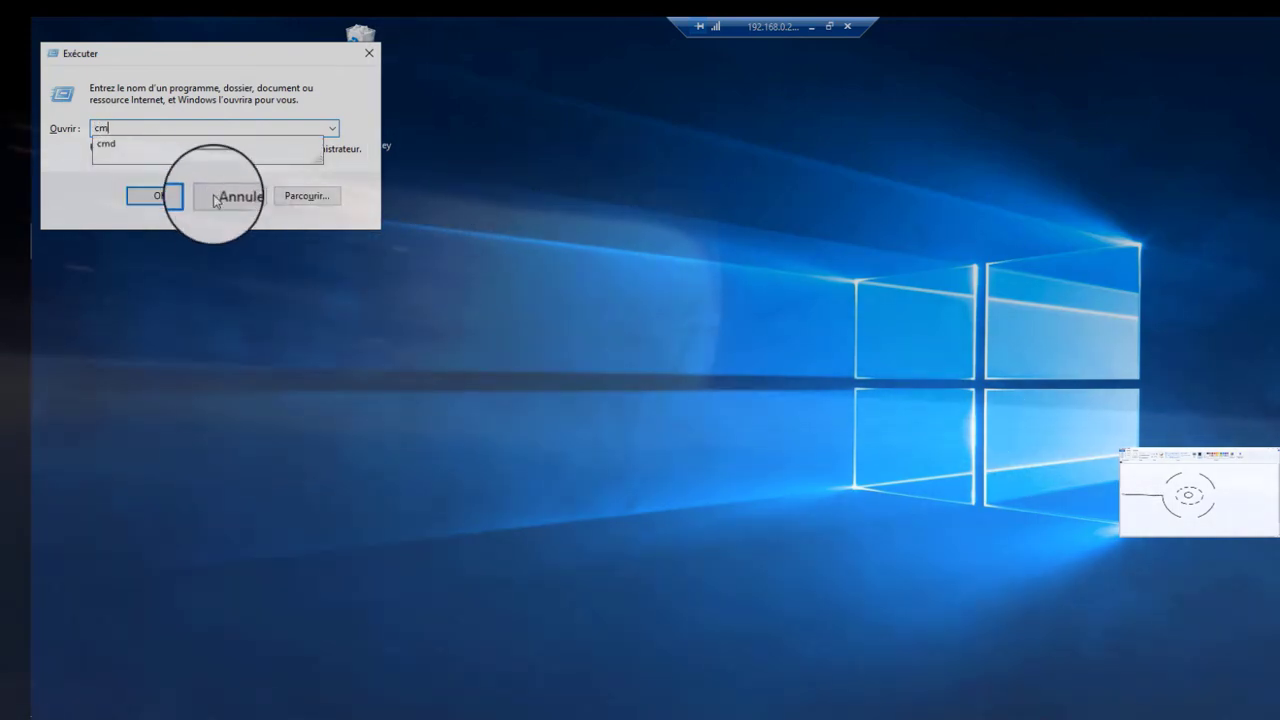
{"action": "left_click", "coordinate": [172, 150]}
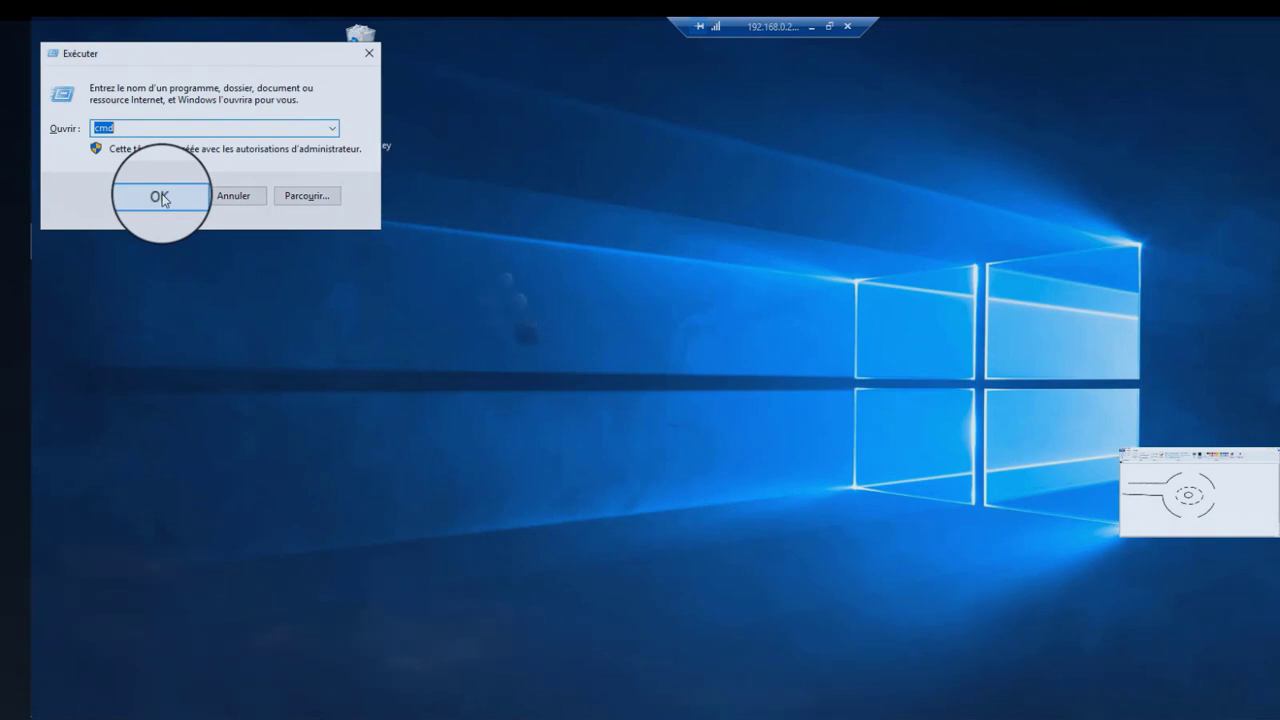
{"action": "left_click", "coordinate": [161, 196]}
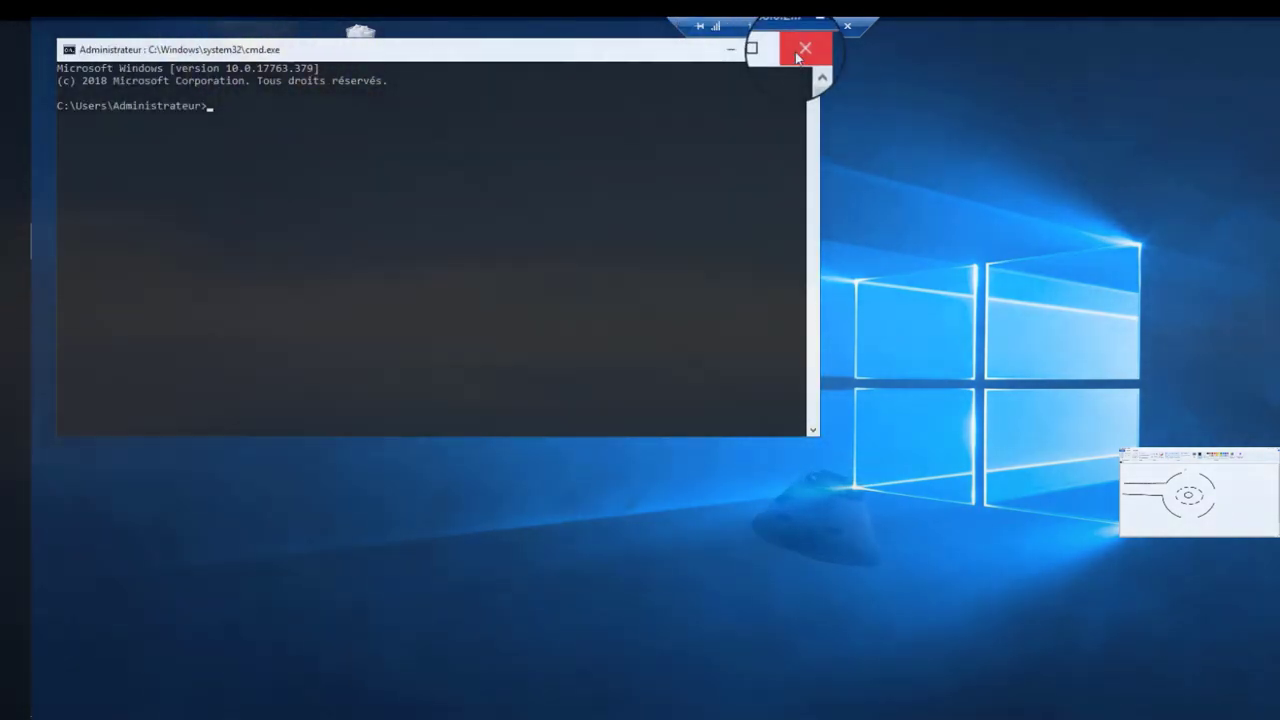
{"action": "left_click", "coordinate": [802, 48]}
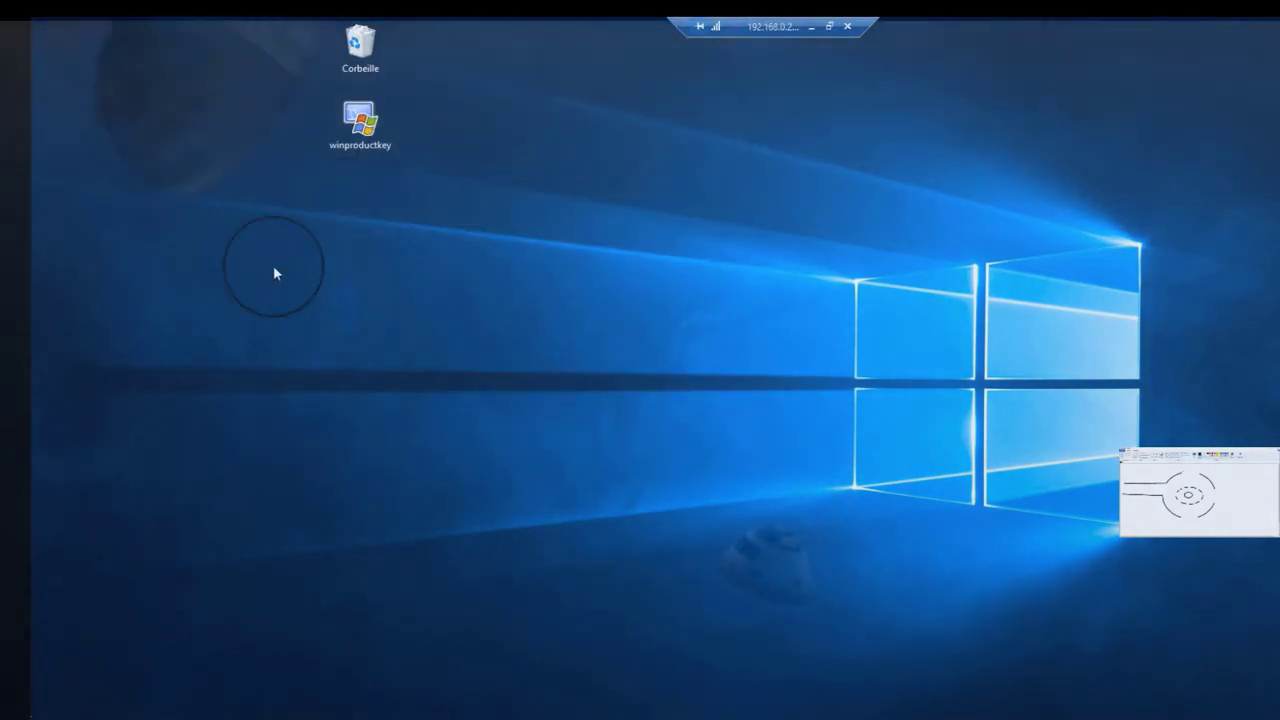
Open the network connections by running ncpa.cpl from the Run dialog, and close the window
{"action": "mouse_move", "coordinate": [30, 454]}
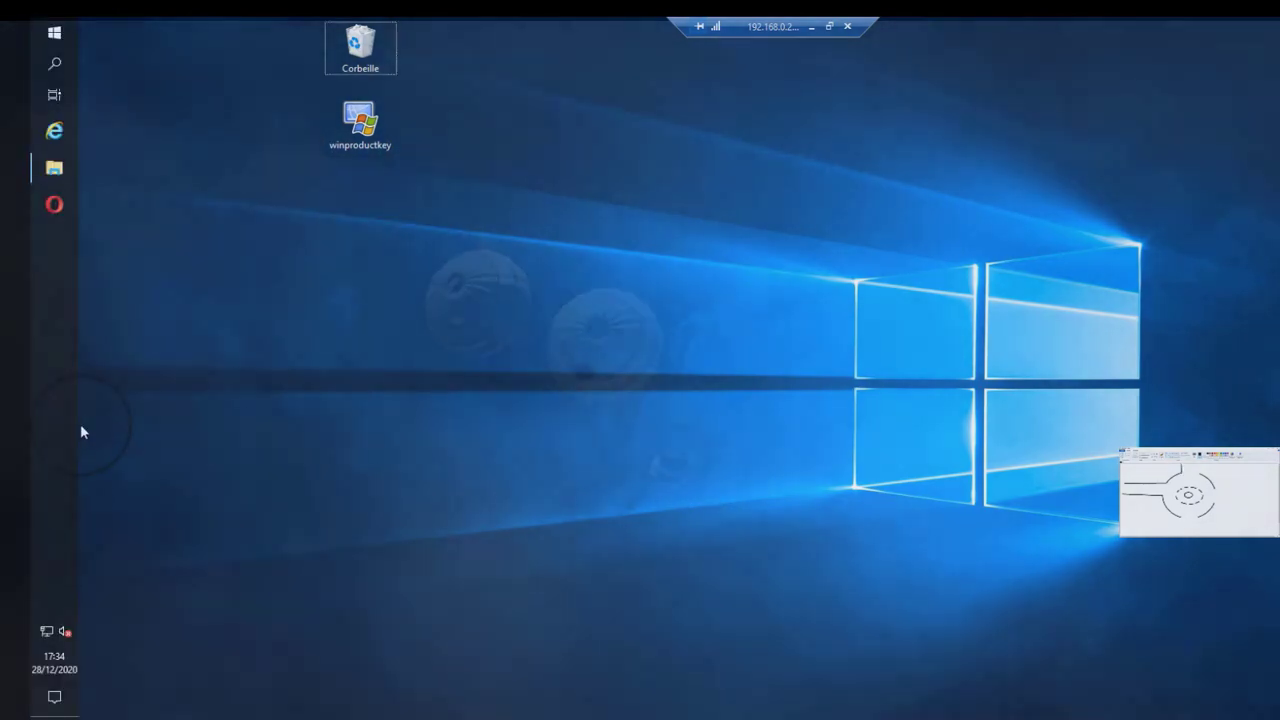
{"action": "key", "text": "super+r"}
{"action": "key", "text": "BackSpace"}
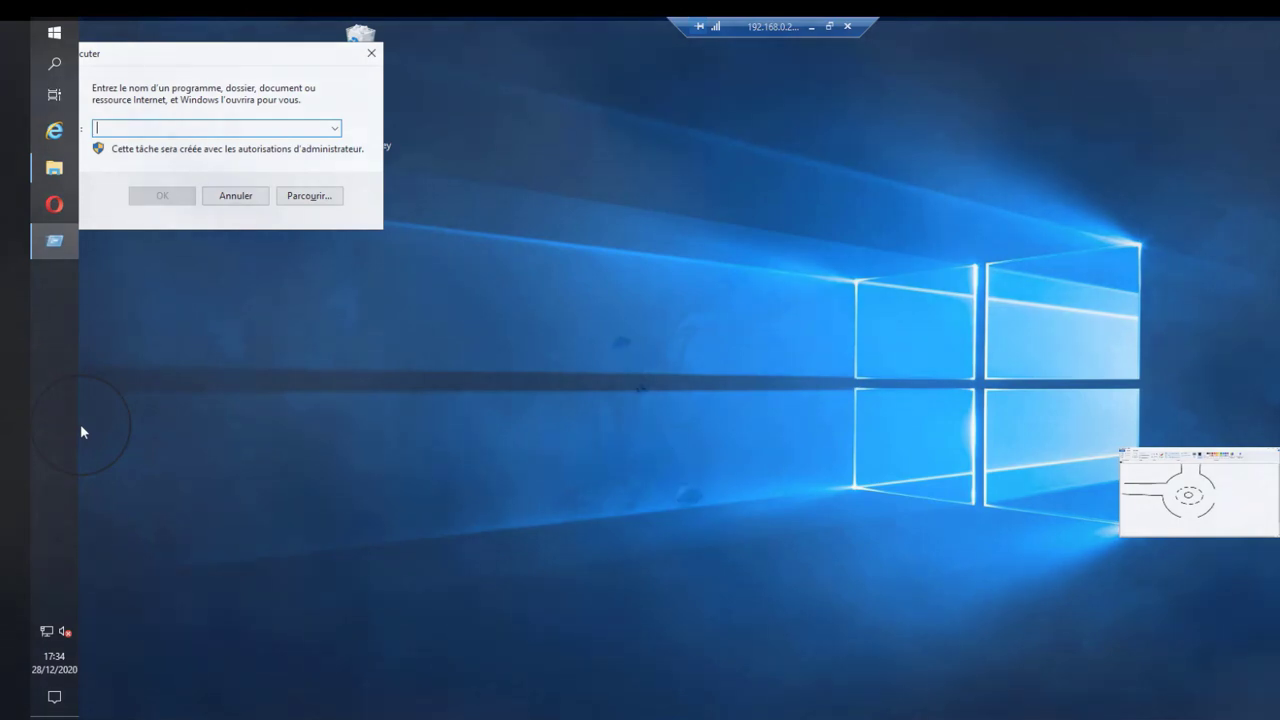
{"action": "type", "text": "n"}
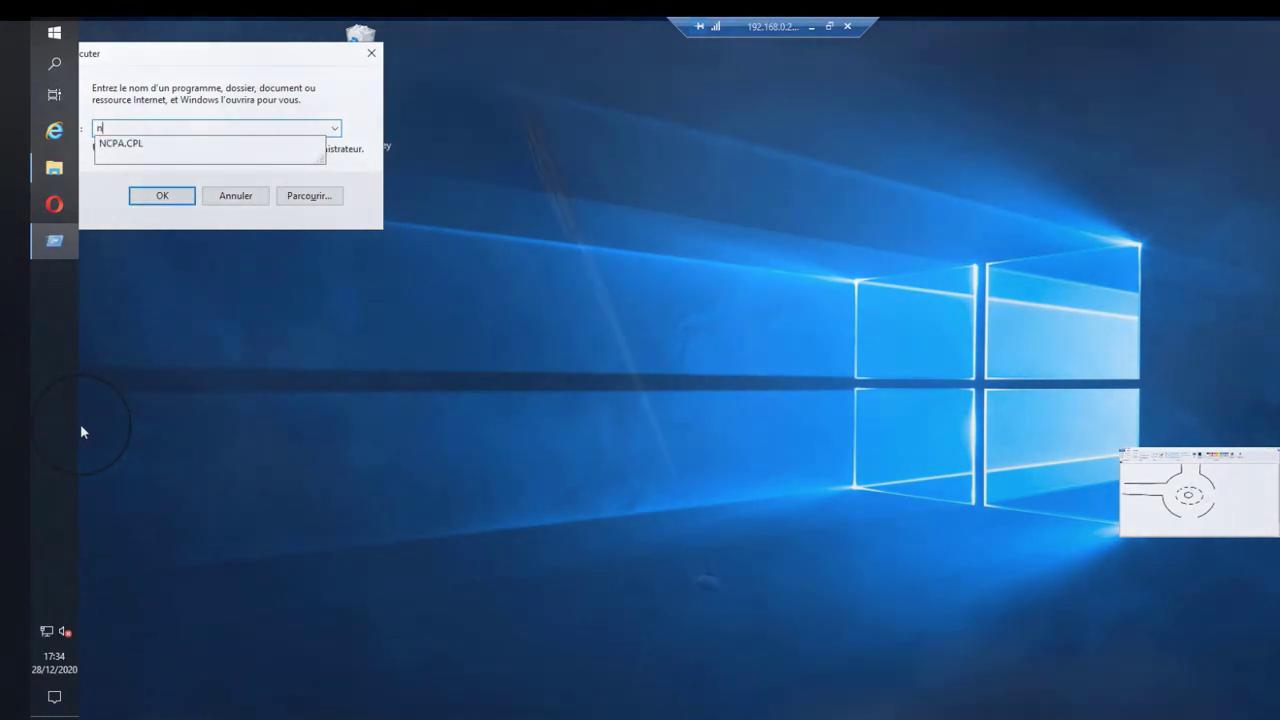
{"action": "type", "text": "cpa"}
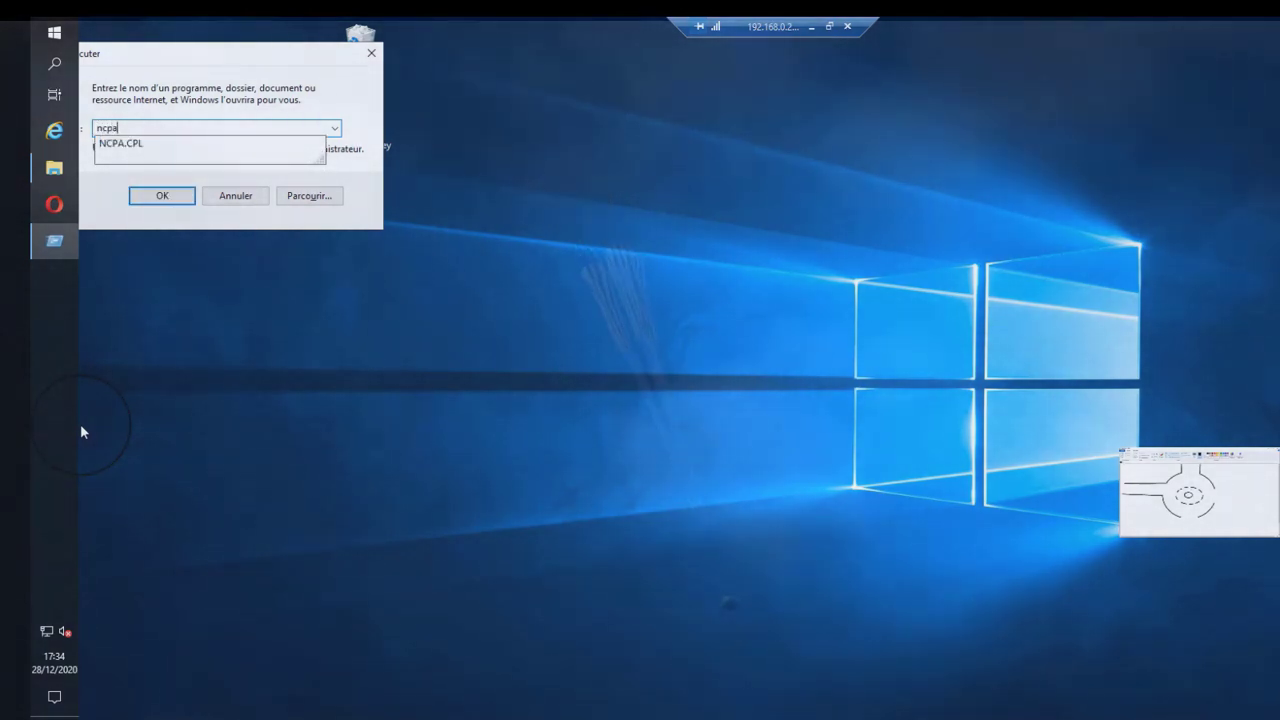
{"action": "type", "text": ".cpl"}
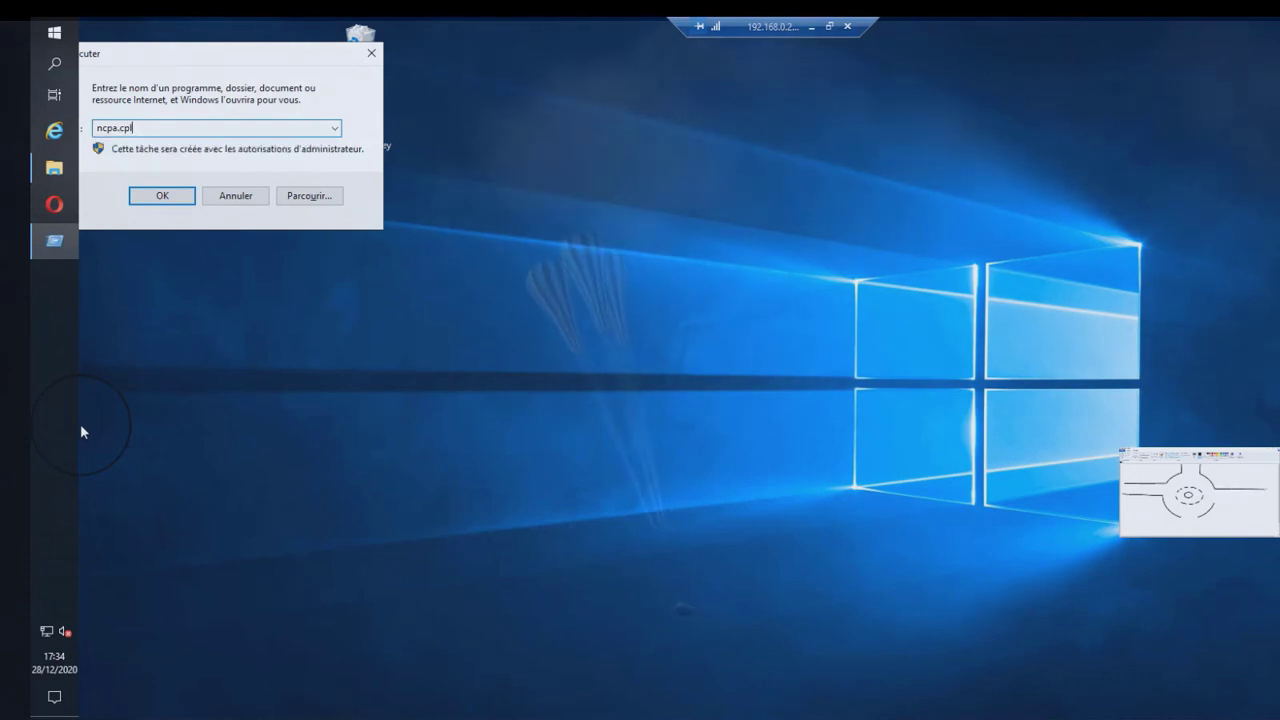
{"action": "key", "text": "Return"}
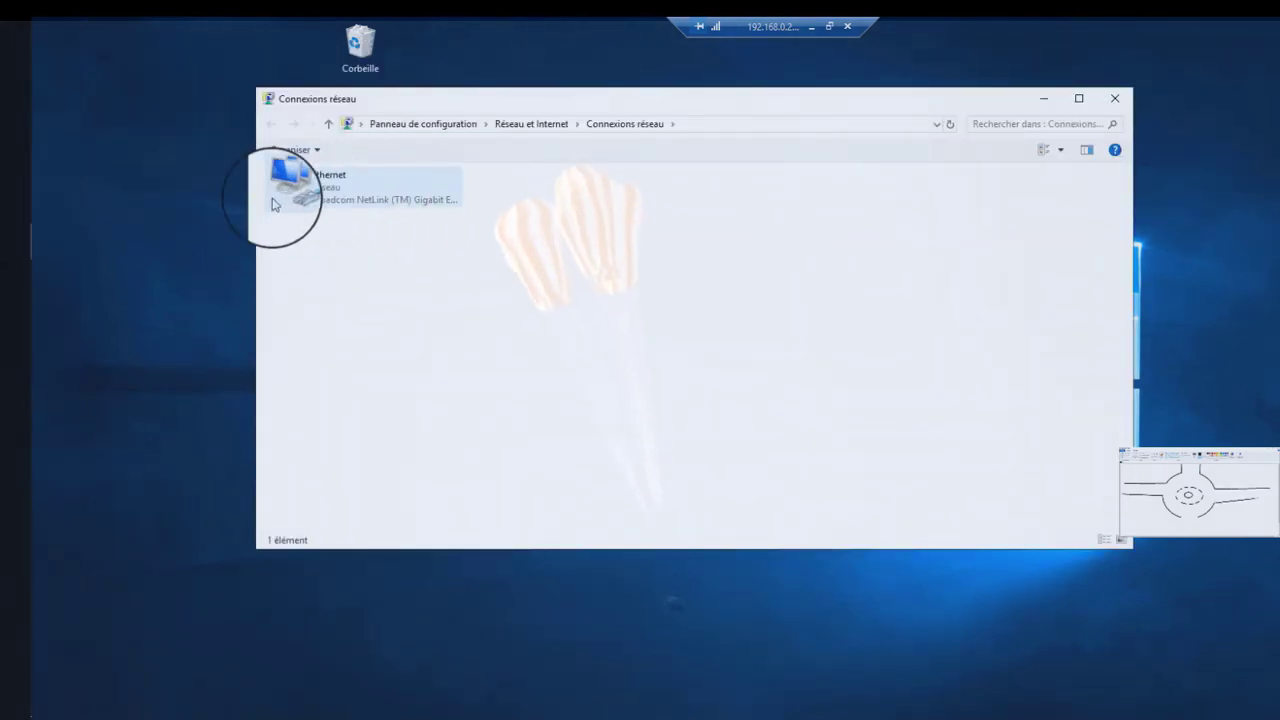
{"action": "left_click", "coordinate": [1112, 98]}
Search the remote computer for "in", open Invite de commandes from the results, and close its window
{"action": "mouse_move", "coordinate": [30, 300]}
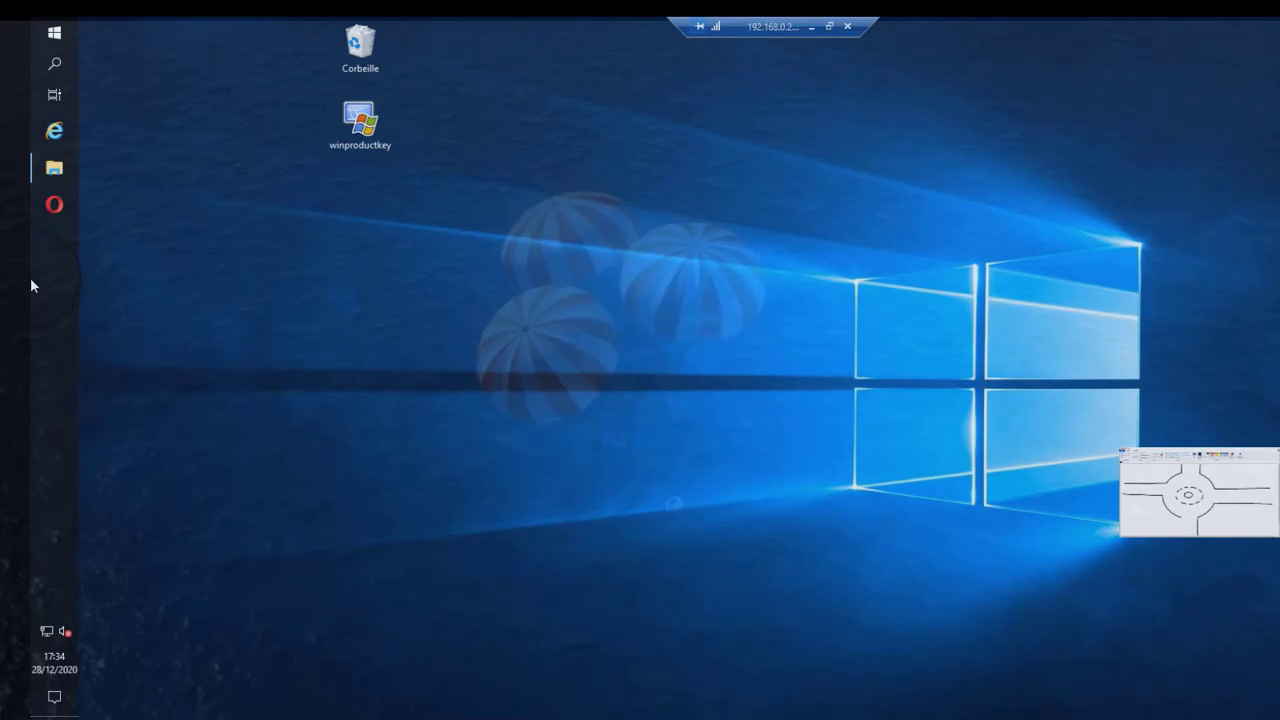
{"action": "left_click", "coordinate": [45, 97]}
{"action": "left_click", "coordinate": [55, 70]}
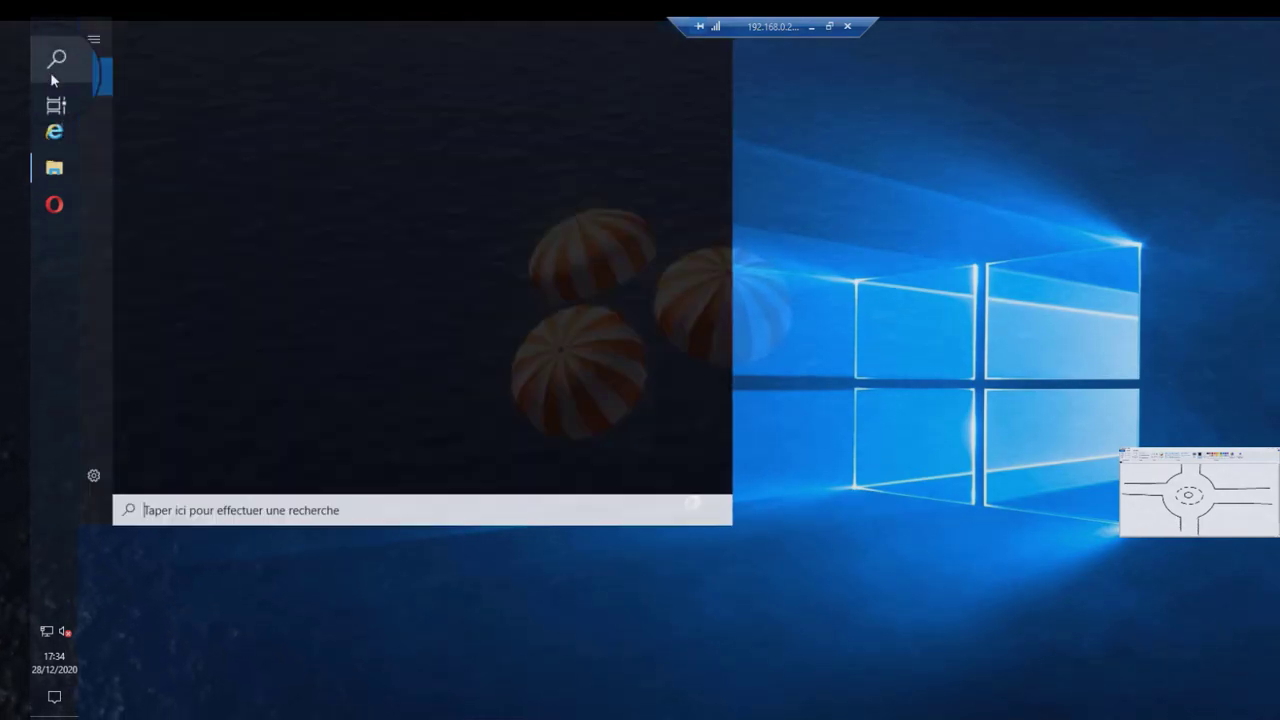
{"action": "left_click", "coordinate": [160, 512]}
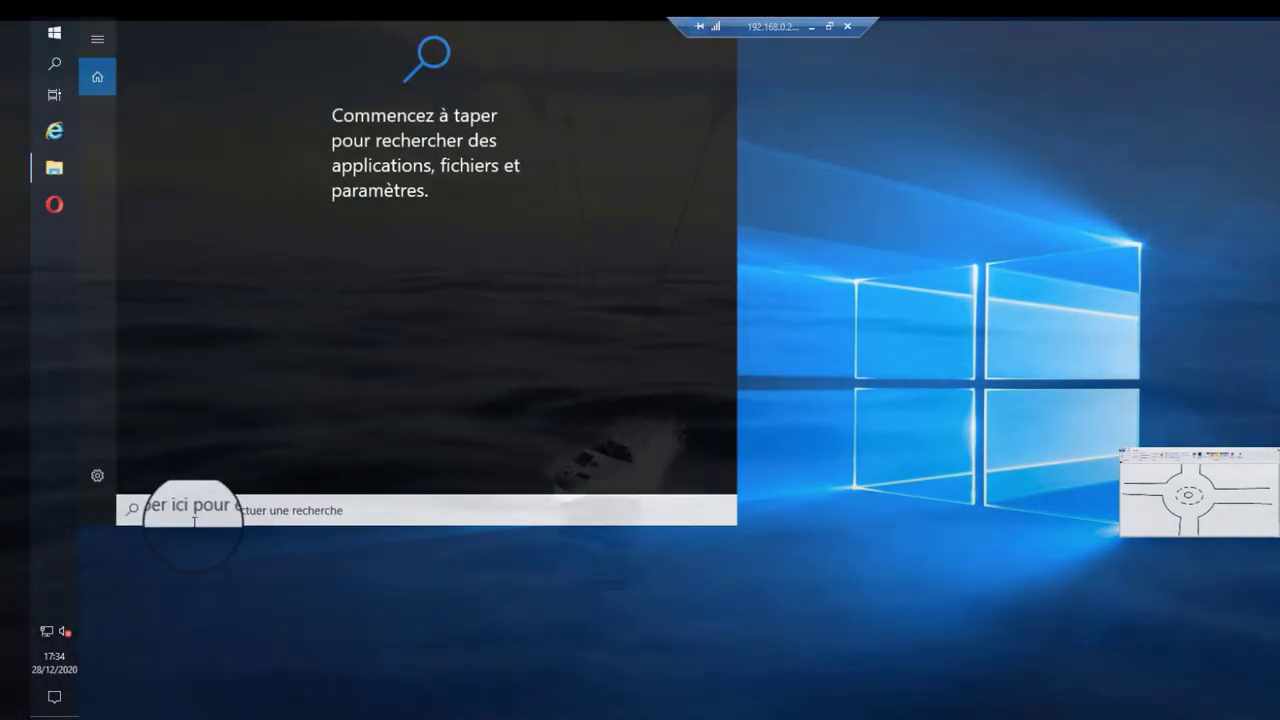
{"action": "type", "text": "in"}
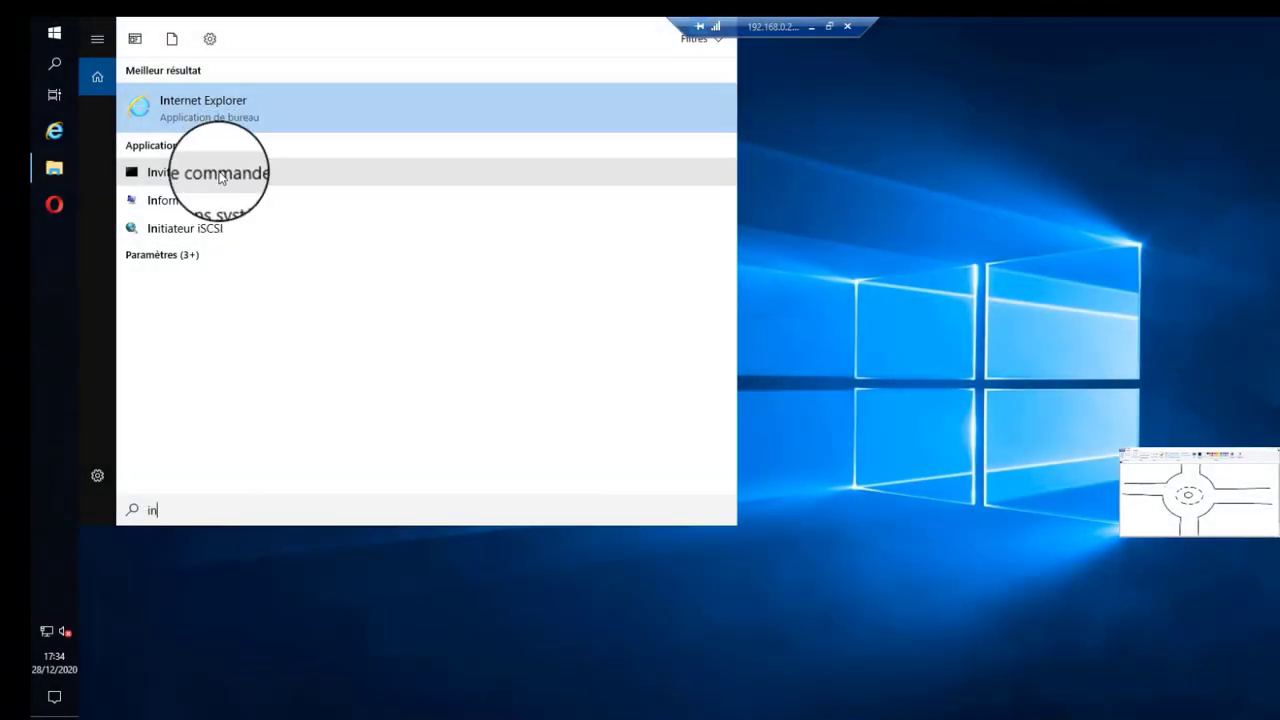
{"action": "left_click", "coordinate": [221, 176]}
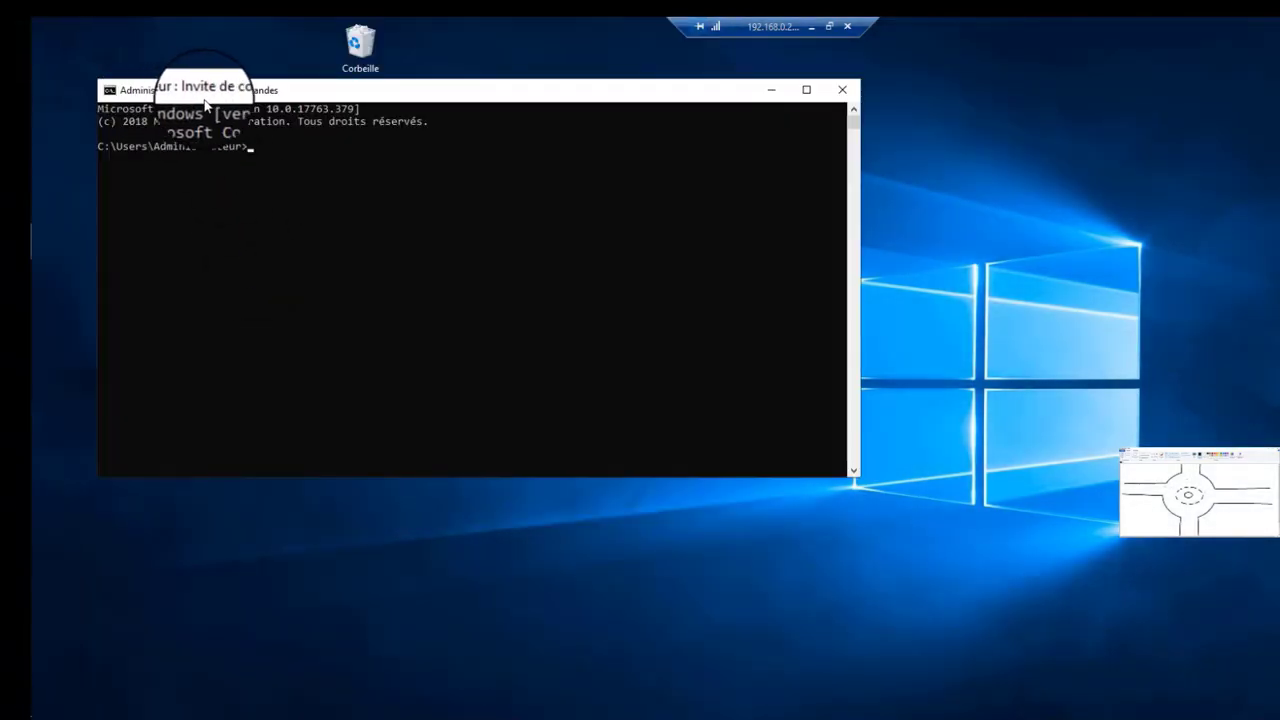
{"action": "left_click", "coordinate": [838, 92]}
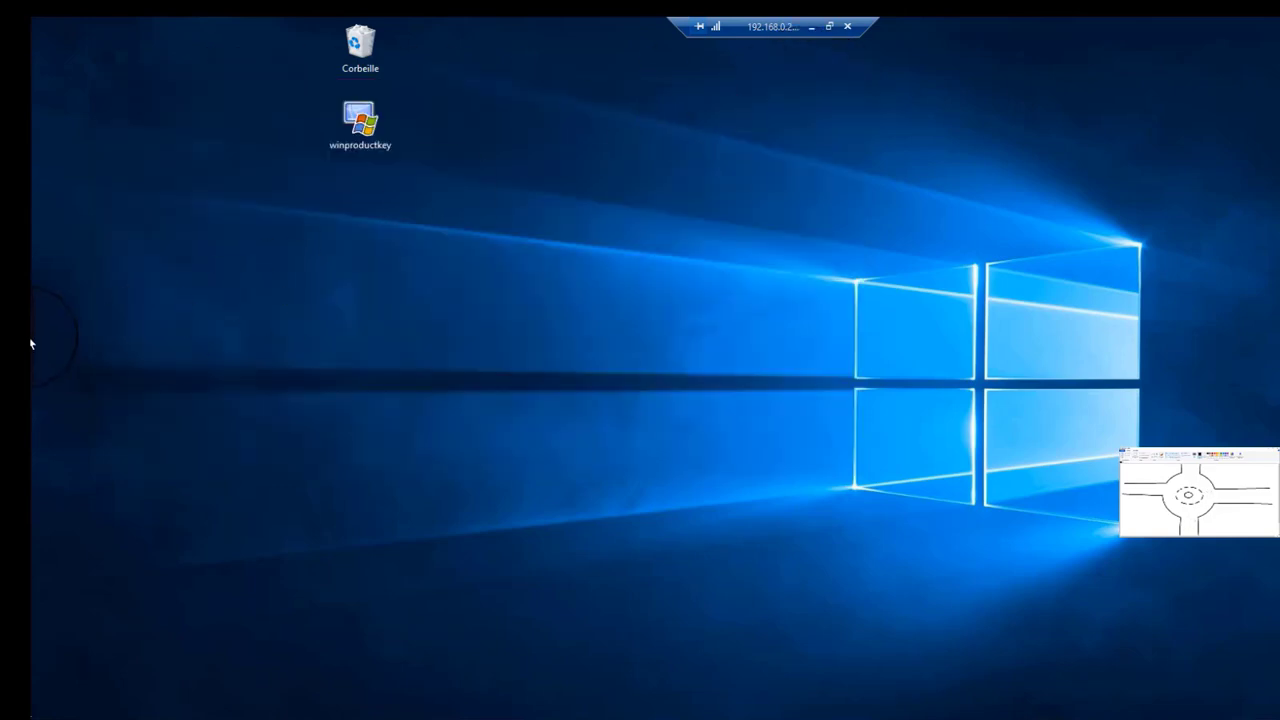
{"action": "mouse_move", "coordinate": [31, 352]}
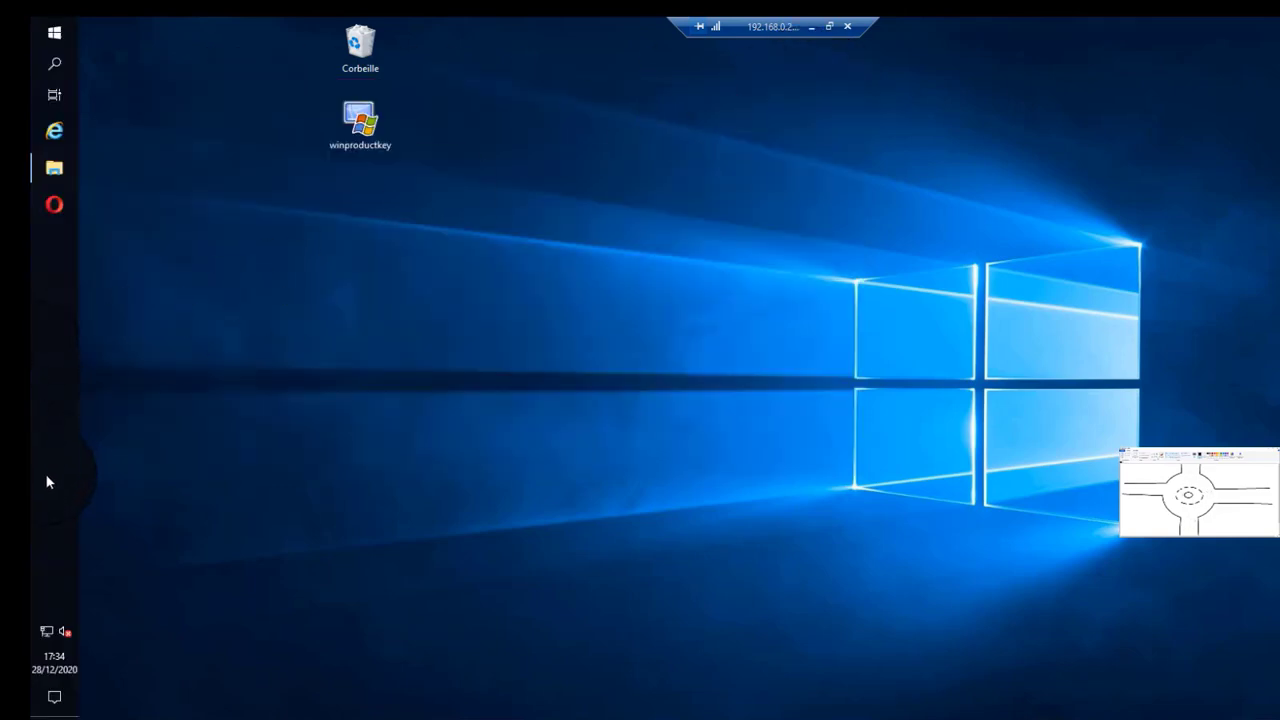
Search for "in" and view the launch options available for Invite de commandes, without choosing one
{"action": "left_click", "coordinate": [55, 65]}
{"action": "type", "text": "i"}
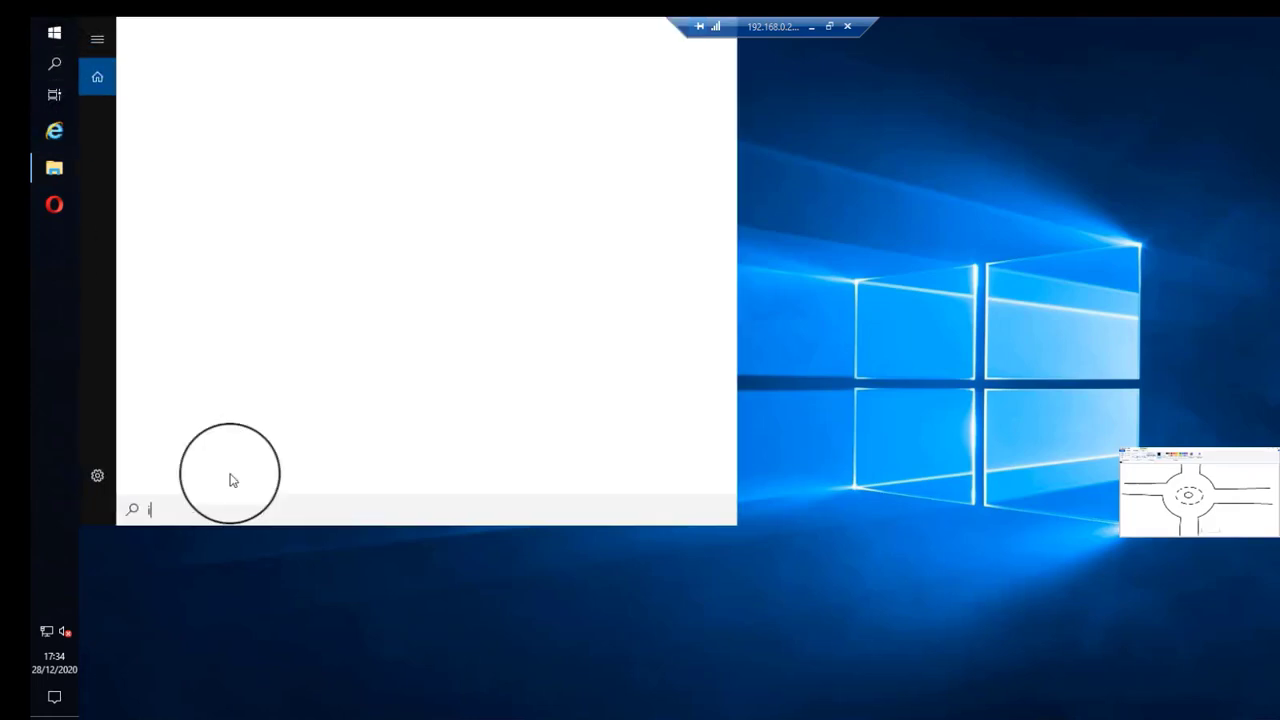
{"action": "type", "text": "n"}
{"action": "right_click", "coordinate": [218, 117]}
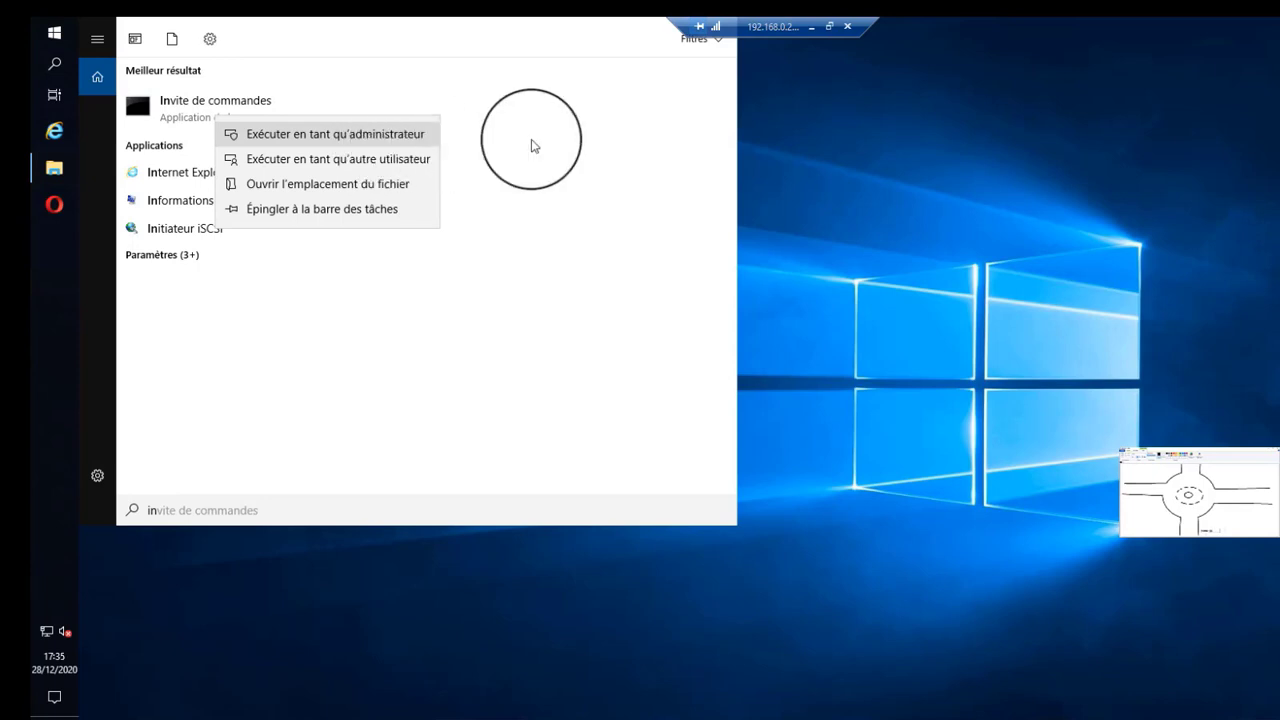
{"action": "left_click", "coordinate": [805, 159]}
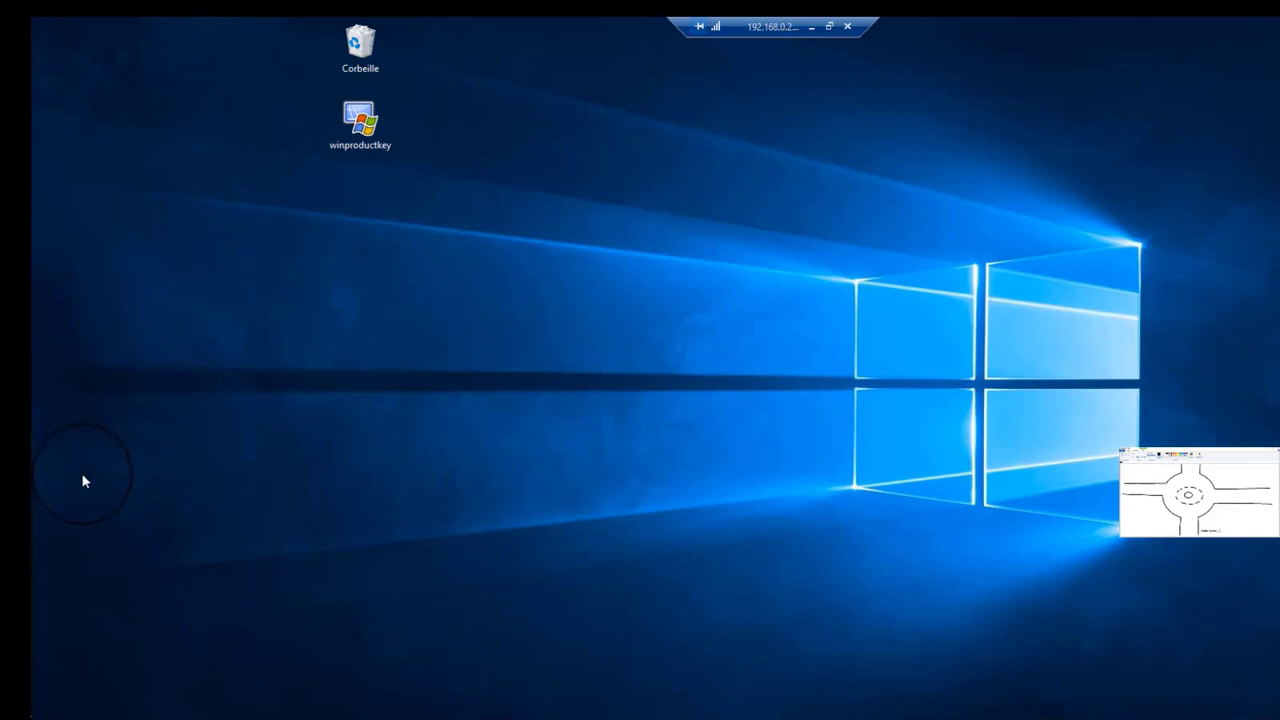
Search for "i" and open the file location of Invite de commandes
{"action": "mouse_move", "coordinate": [31, 416]}
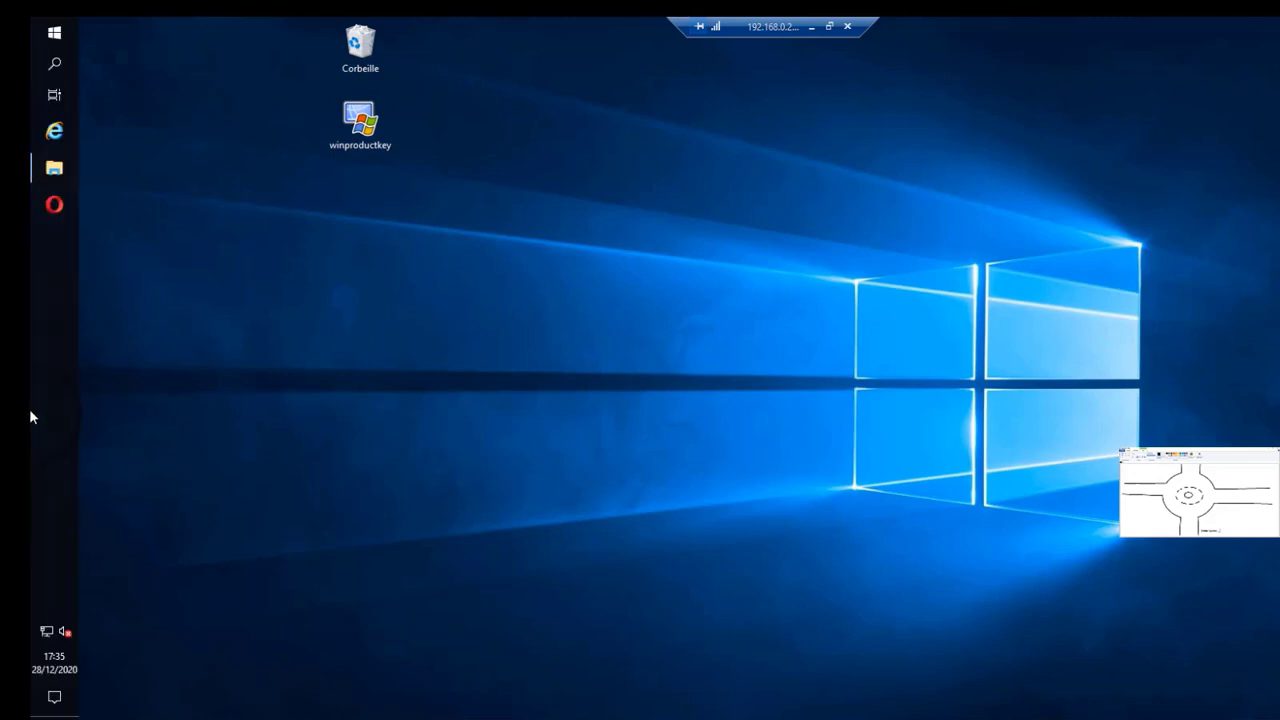
{"action": "left_click", "coordinate": [57, 65]}
{"action": "type", "text": "i"}
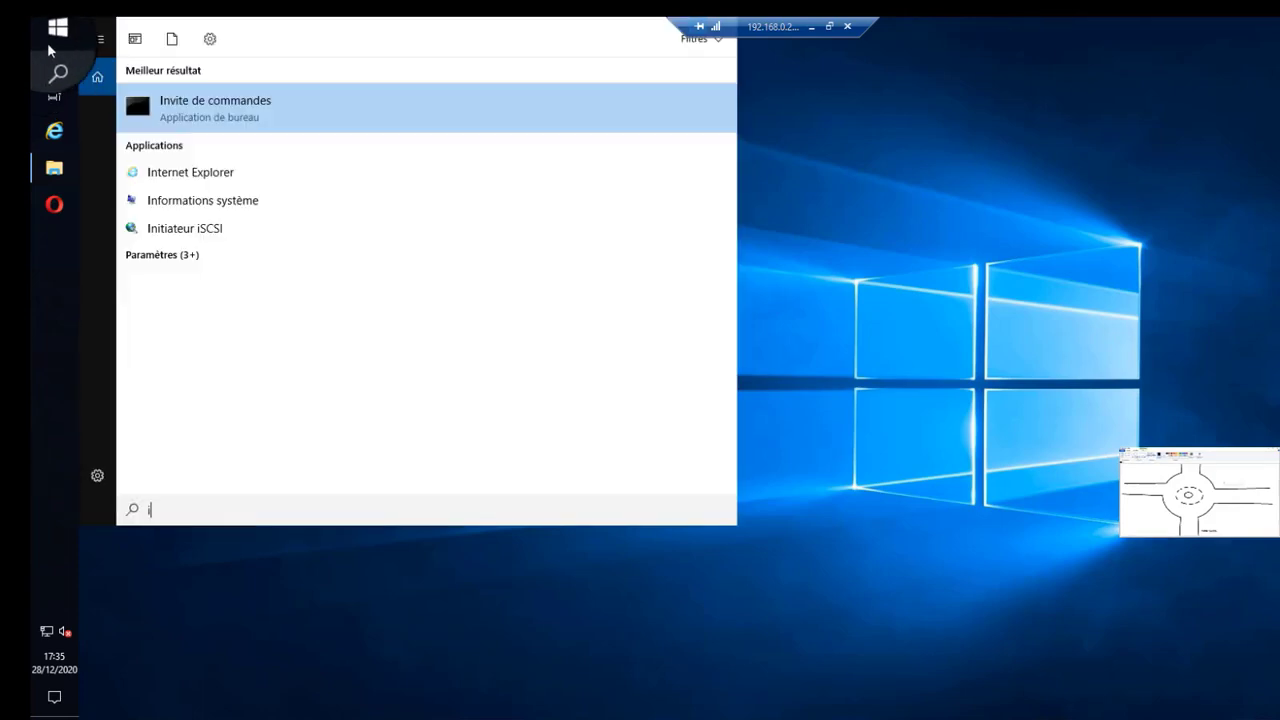
{"action": "right_click", "coordinate": [190, 106]}
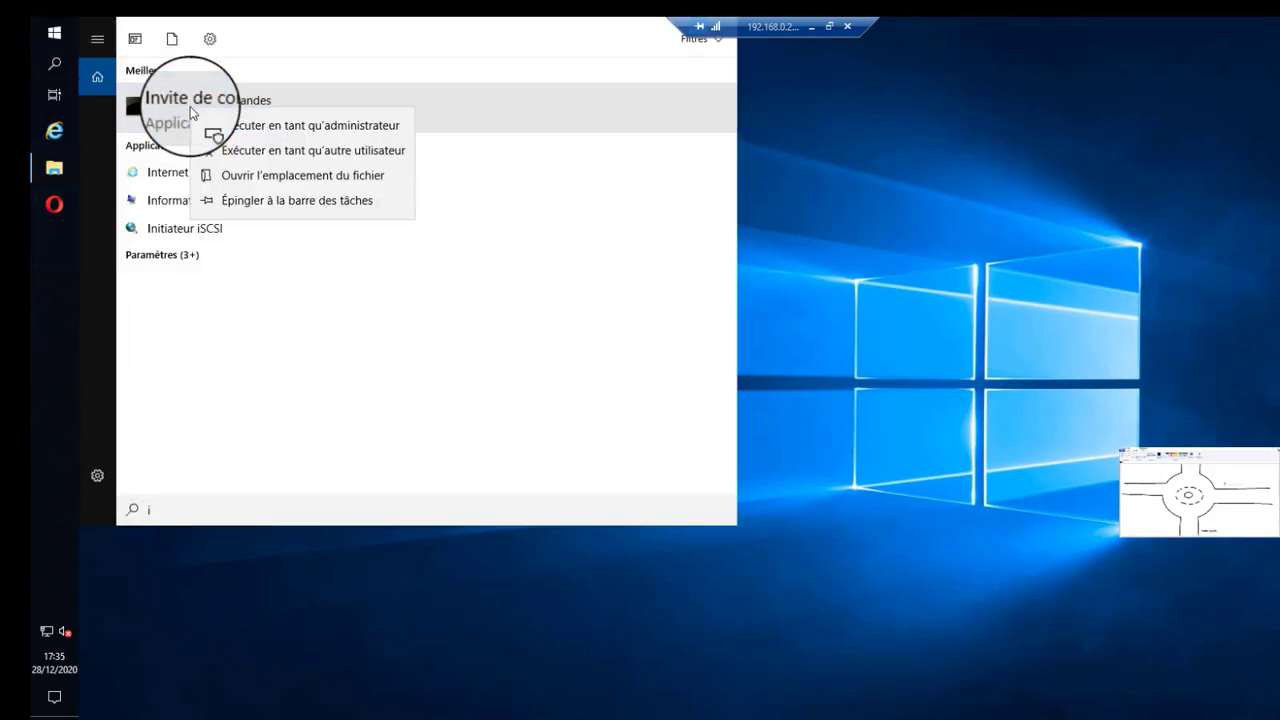
{"action": "left_click", "coordinate": [251, 183]}
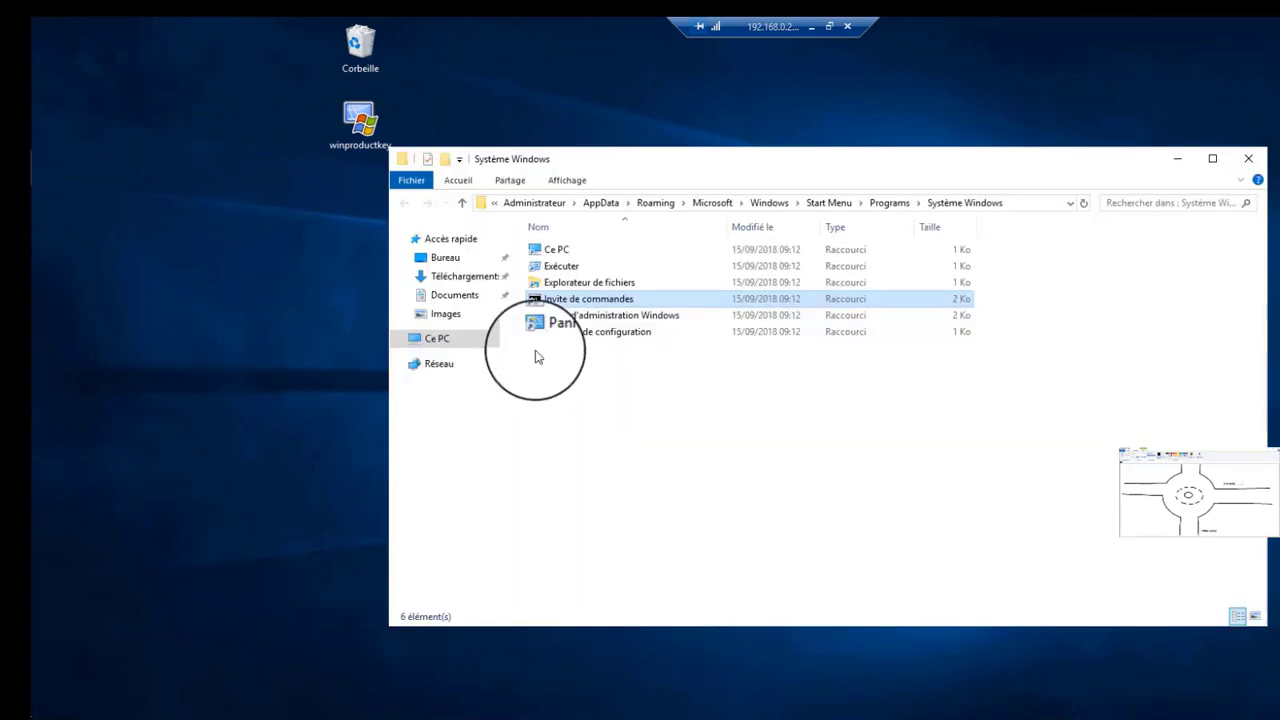
Open the properties of the Invite de commandes shortcut and go to its target file's location in System32
{"action": "right_click", "coordinate": [562, 306]}
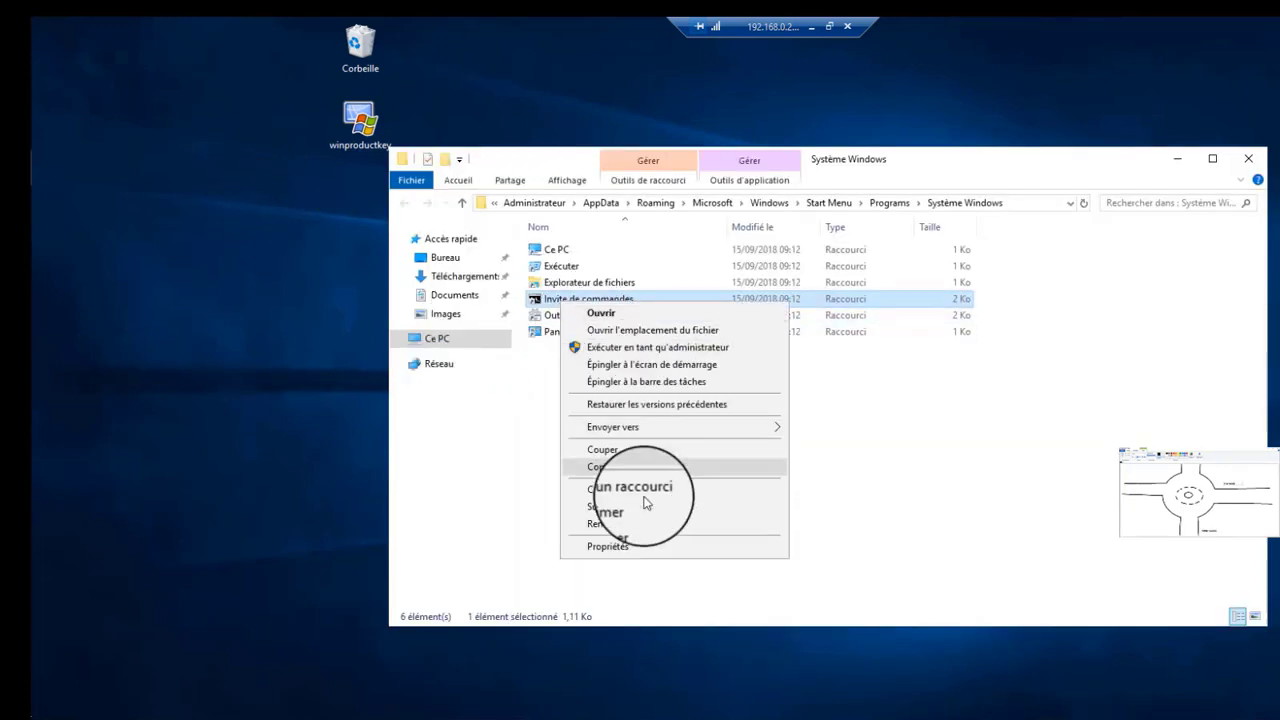
{"action": "left_click", "coordinate": [640, 548]}
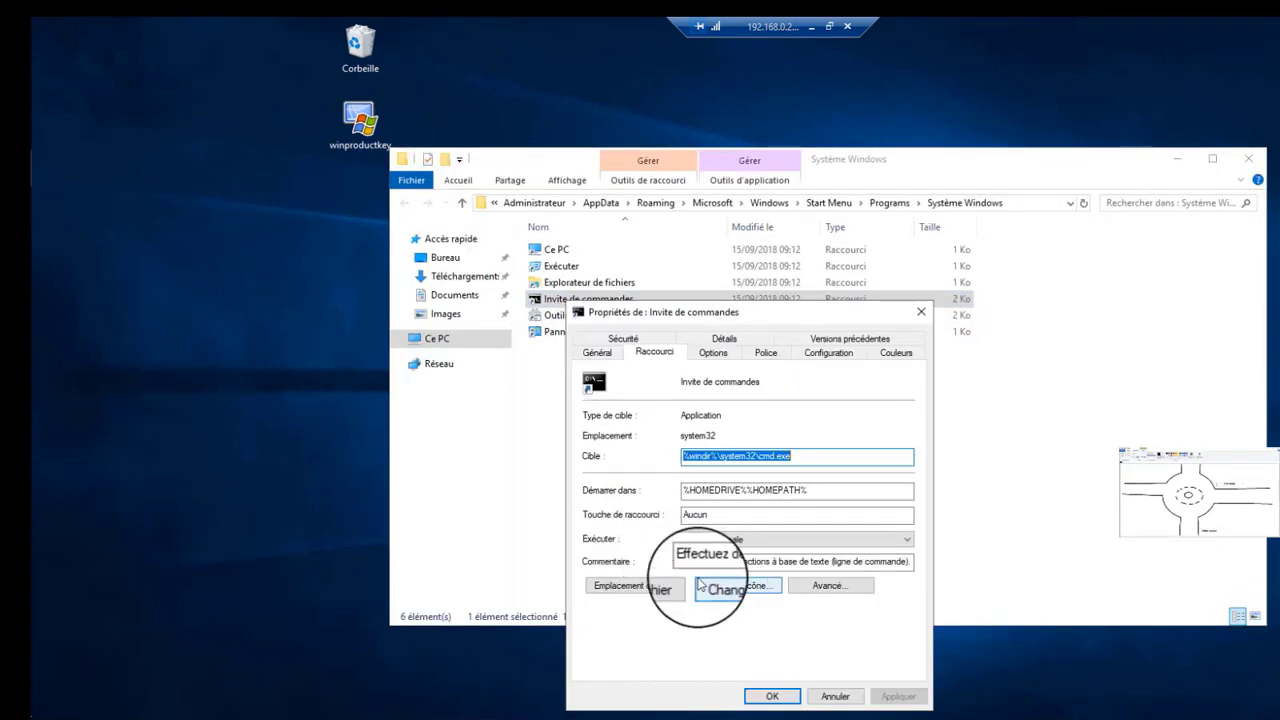
{"action": "left_click", "coordinate": [636, 593]}
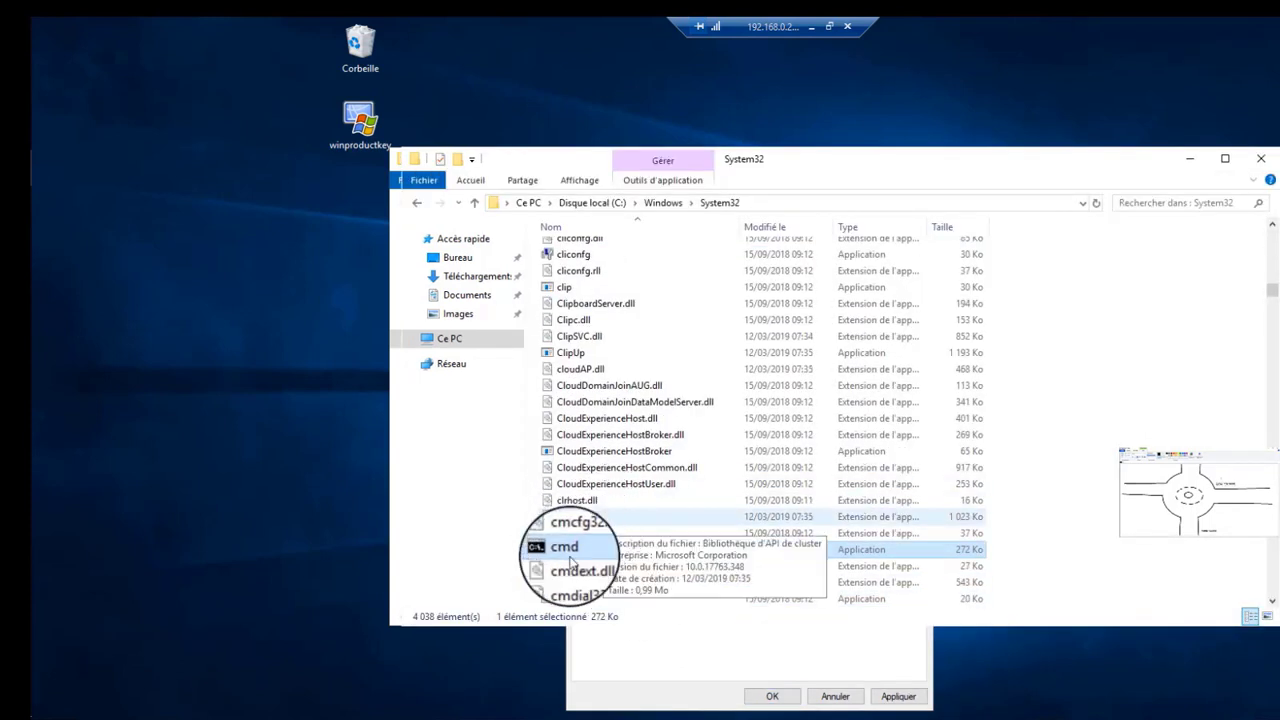
Send cmd to the desktop as a shortcut and move the new shortcut to free space below the winproductkey icon
{"action": "right_click", "coordinate": [568, 550]}
{"action": "mouse_move", "coordinate": [753, 418]}
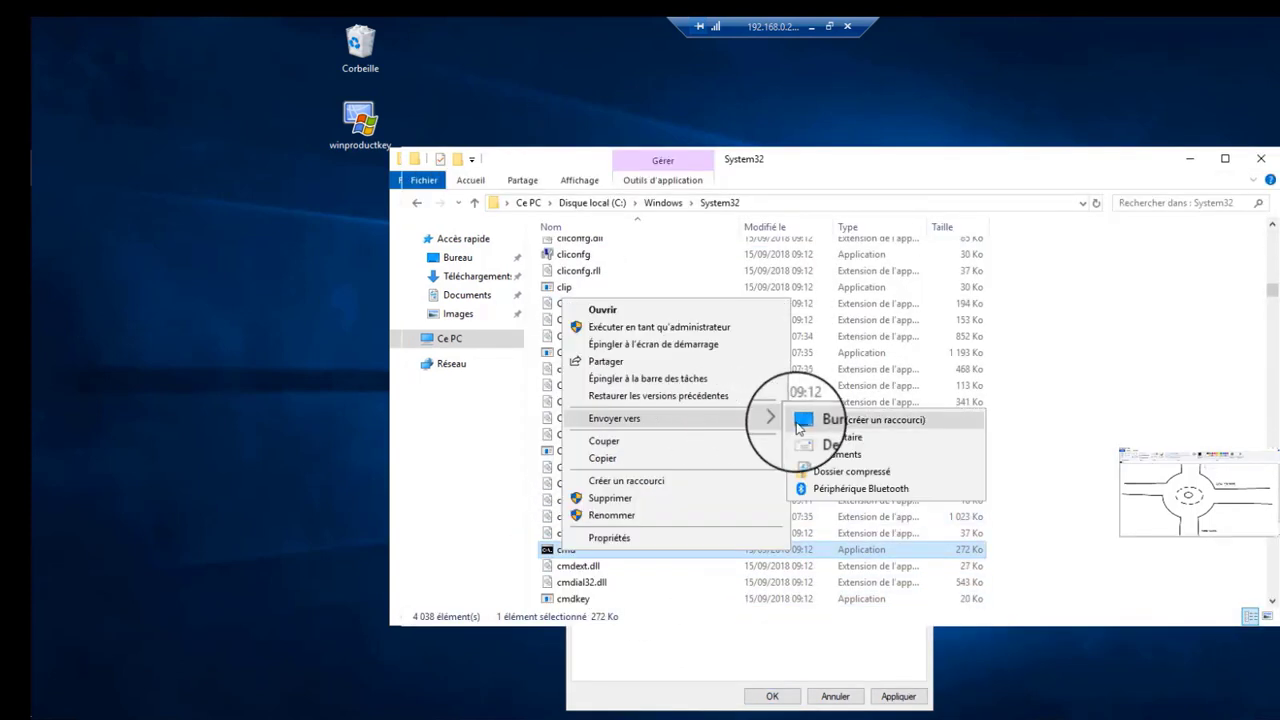
{"action": "left_click", "coordinate": [855, 422]}
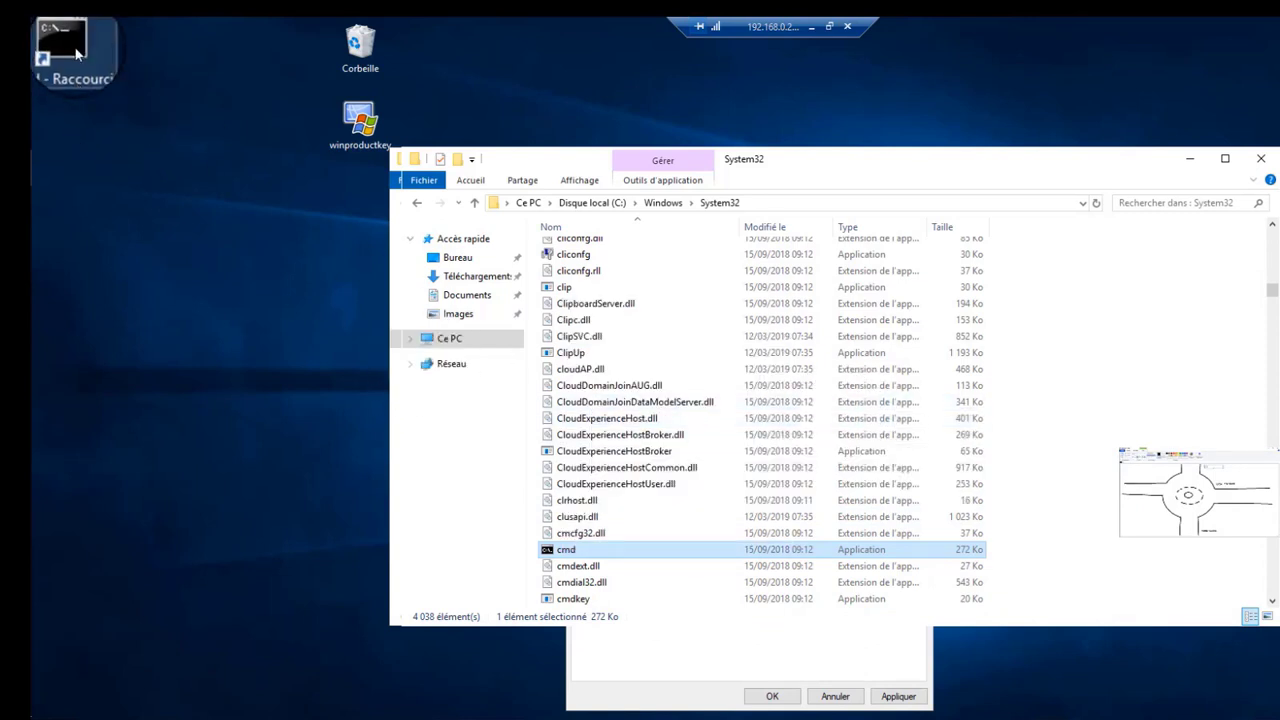
{"action": "left_click_drag", "start_coordinate": [77, 55], "coordinate": [298, 280]}
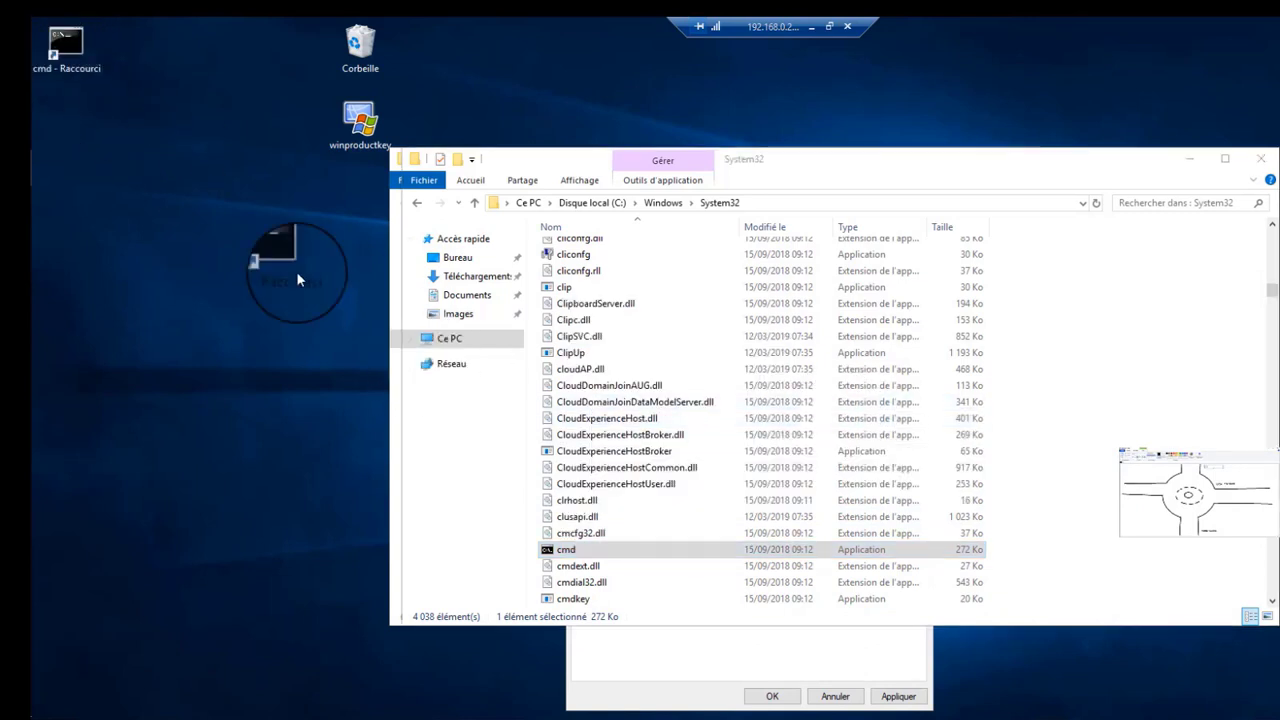
Close the System32 window, the Invite de commandes properties and the Système Windows folder
{"action": "left_click", "coordinate": [1266, 160]}
{"action": "left_click", "coordinate": [914, 313]}
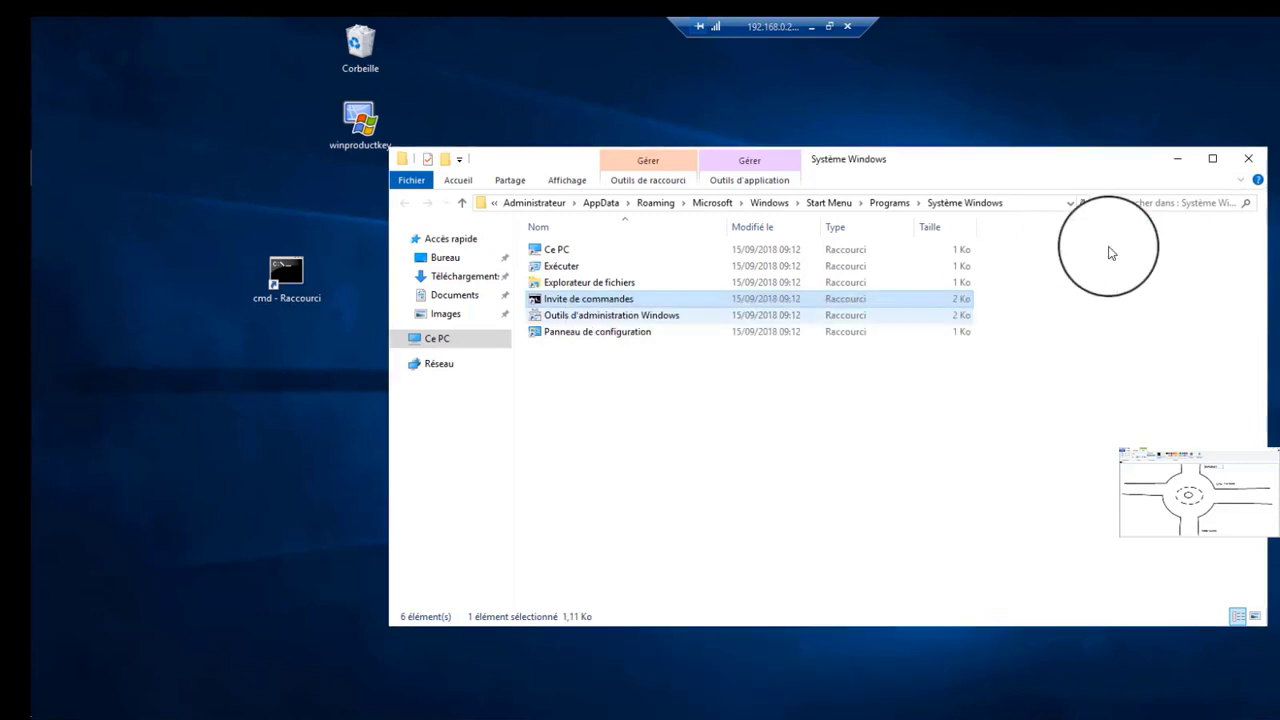
{"action": "left_click", "coordinate": [1248, 159]}
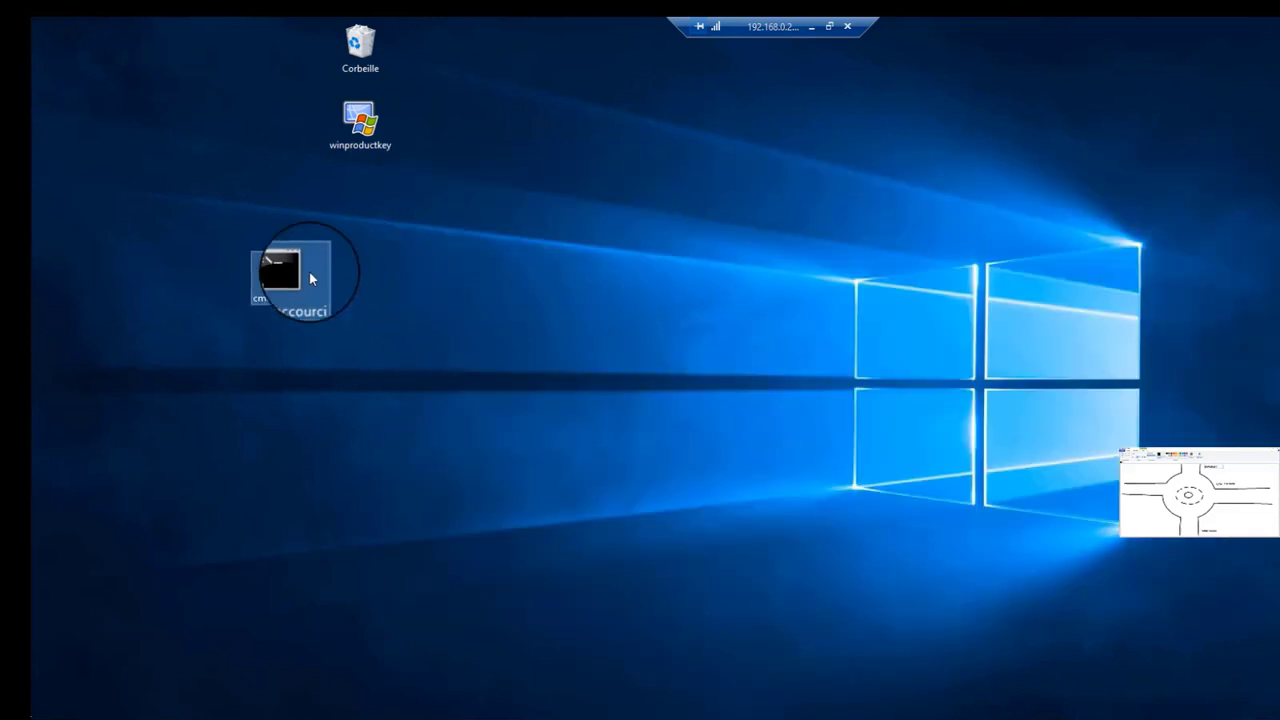
Set the desktop cmd shortcut to always run as administrator in its advanced properties, and apply the change
{"action": "right_click", "coordinate": [309, 272]}
{"action": "left_click", "coordinate": [385, 520]}
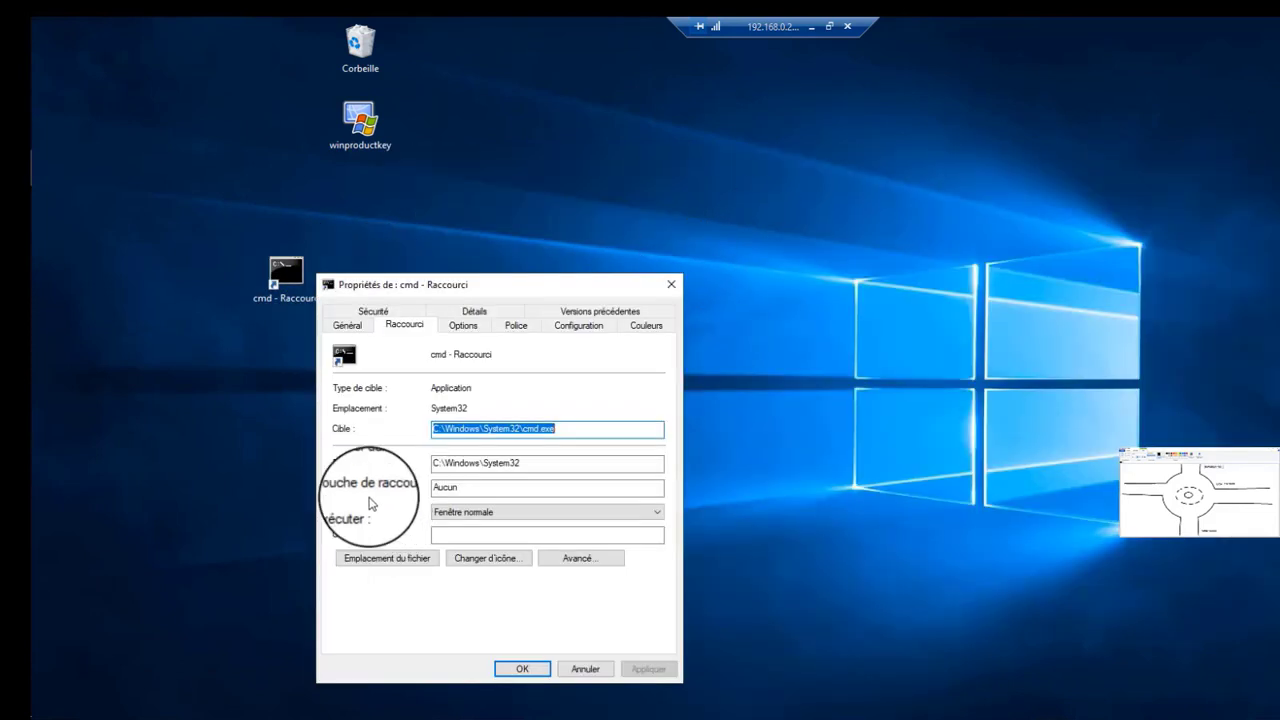
{"action": "left_click", "coordinate": [566, 558]}
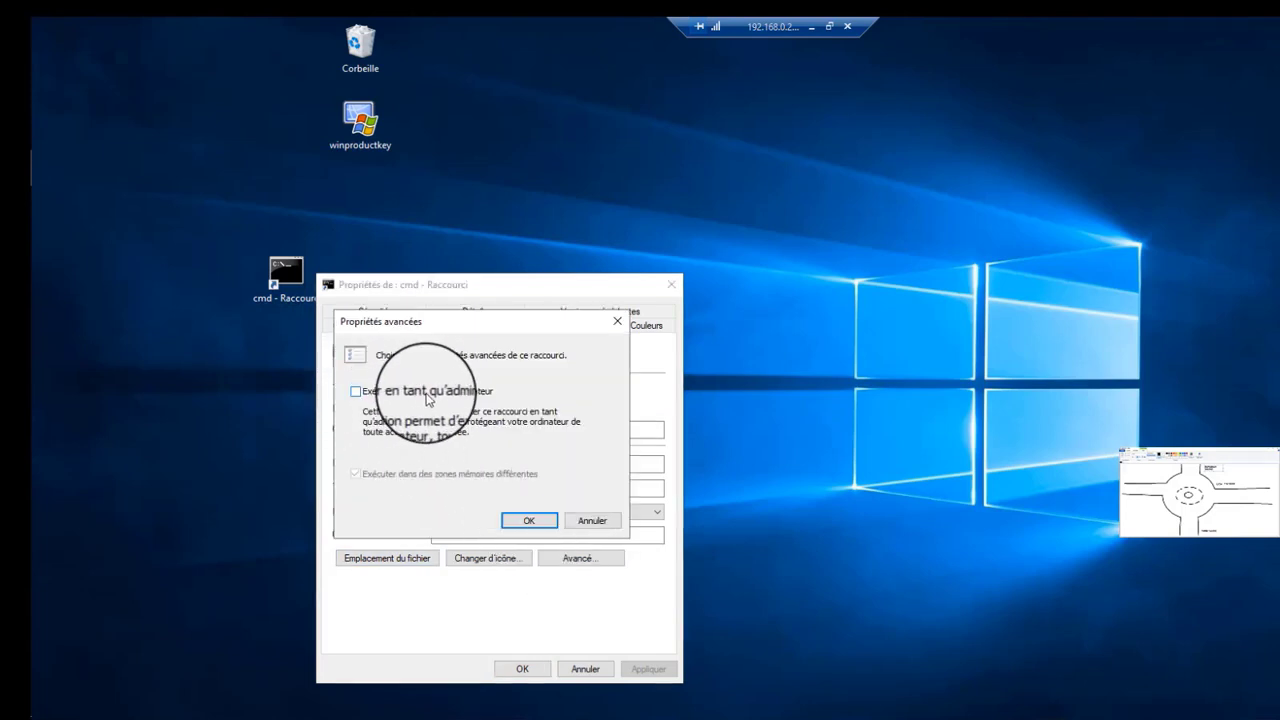
{"action": "left_click", "coordinate": [356, 391]}
{"action": "left_click", "coordinate": [541, 530]}
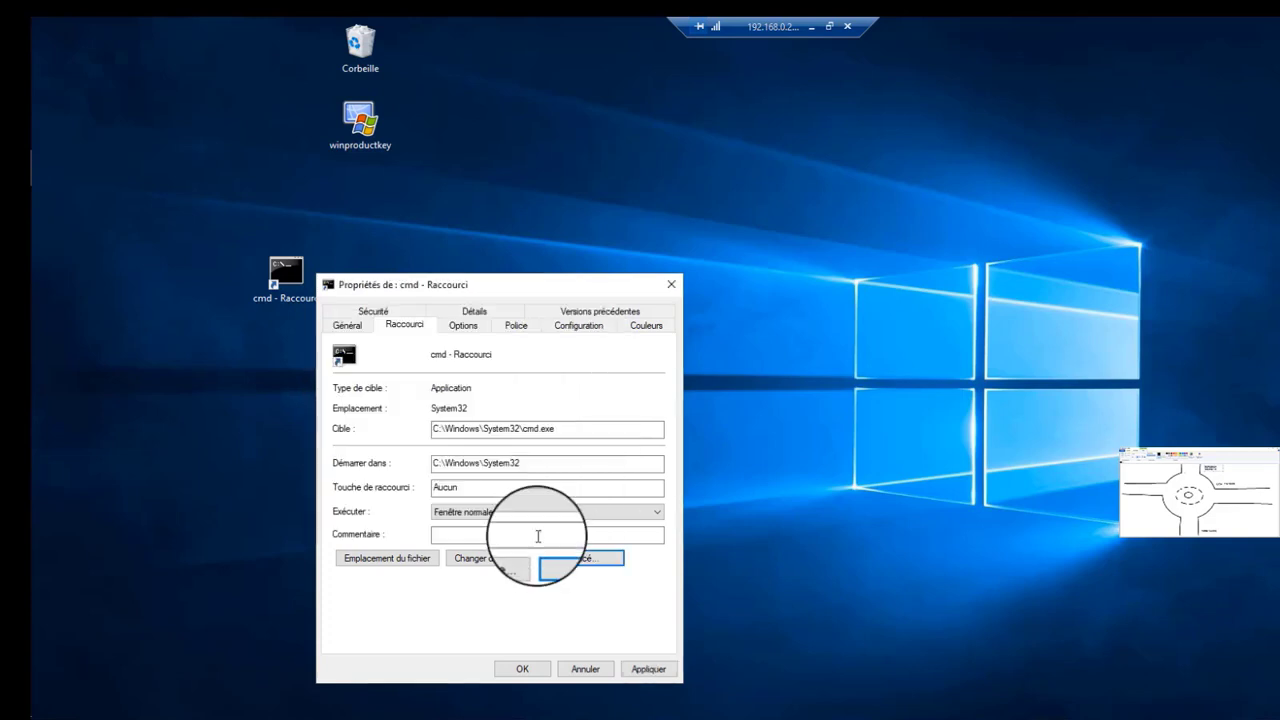
{"action": "left_click", "coordinate": [636, 677]}
{"action": "left_click", "coordinate": [522, 669]}
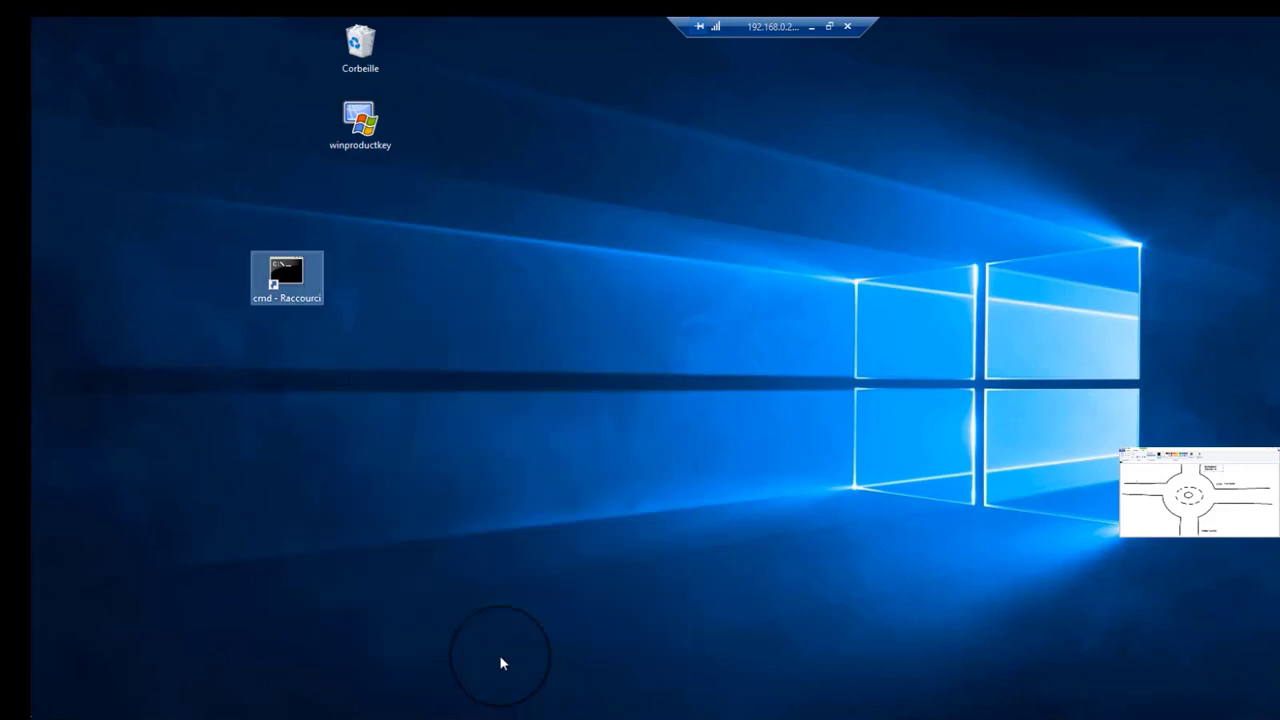
Pin the cmd shortcut to the taskbar and delete its copy from the desktop
{"action": "left_click_drag", "start_coordinate": [285, 300], "coordinate": [51, 309]}
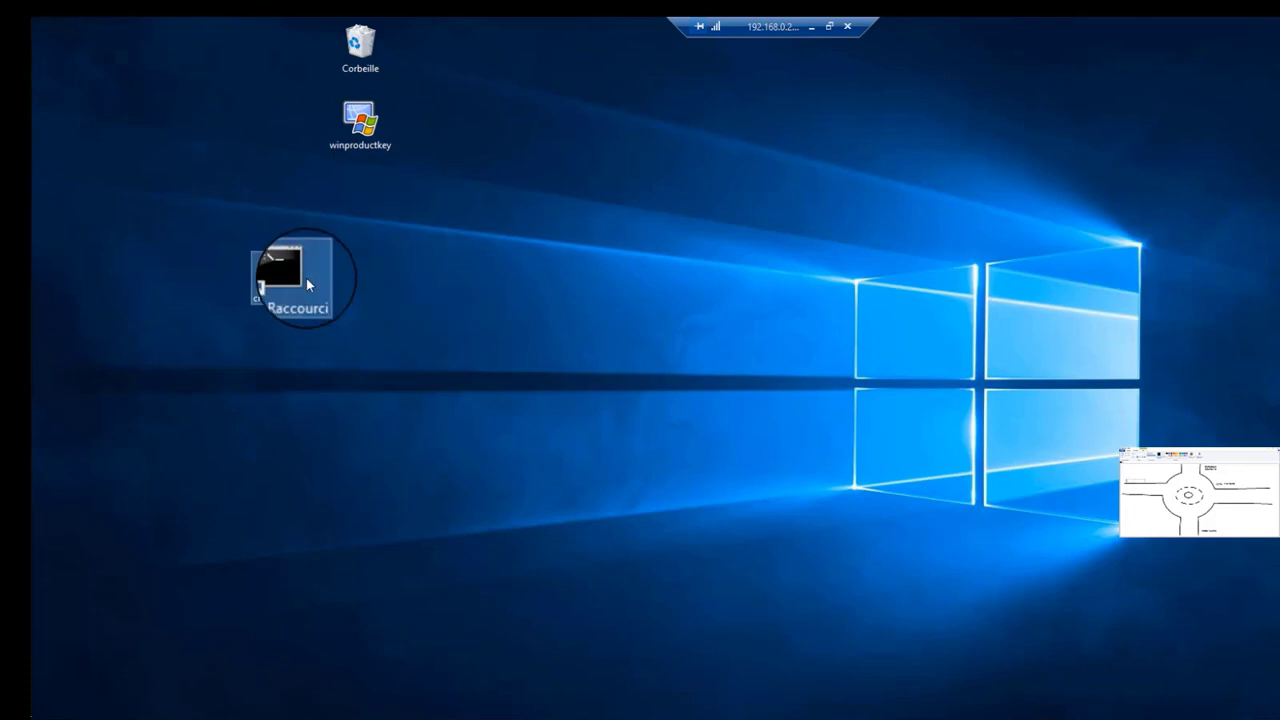
{"action": "key", "text": "Delete"}
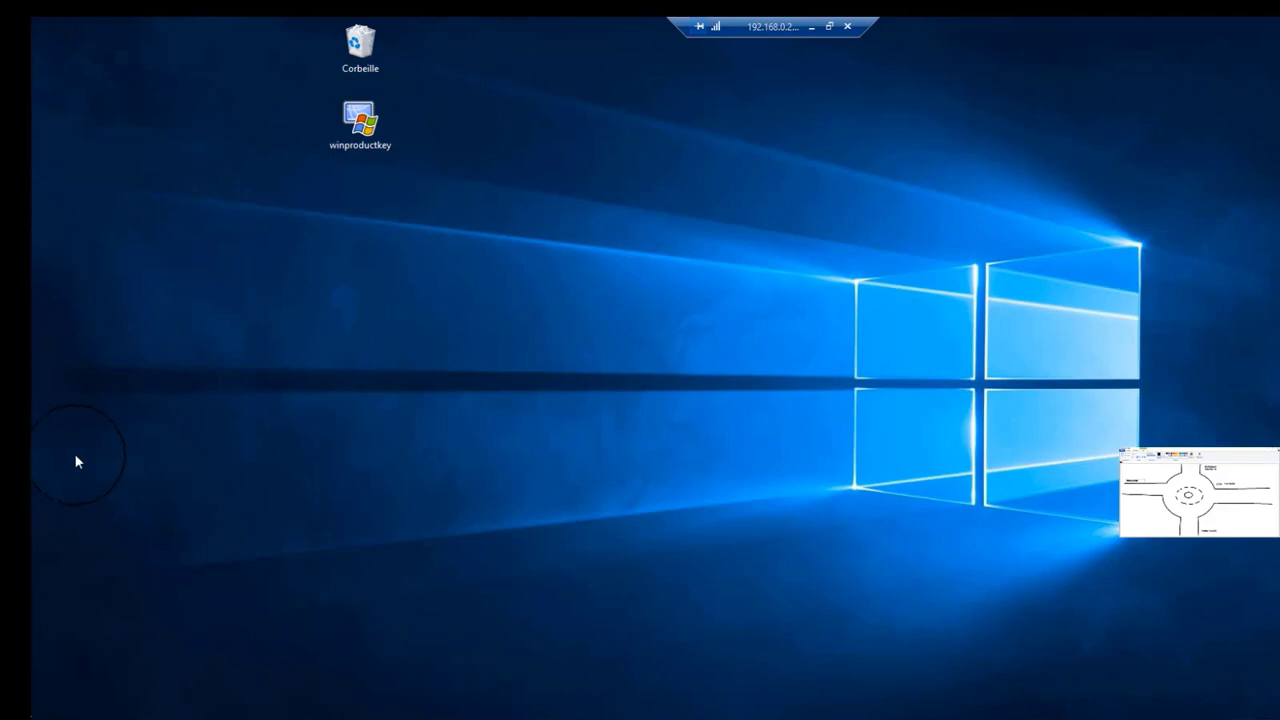
Search for "pow", check the launch options of Windows PowerShell, then open Windows PowerShell ISE and close it
{"action": "mouse_move", "coordinate": [31, 165]}
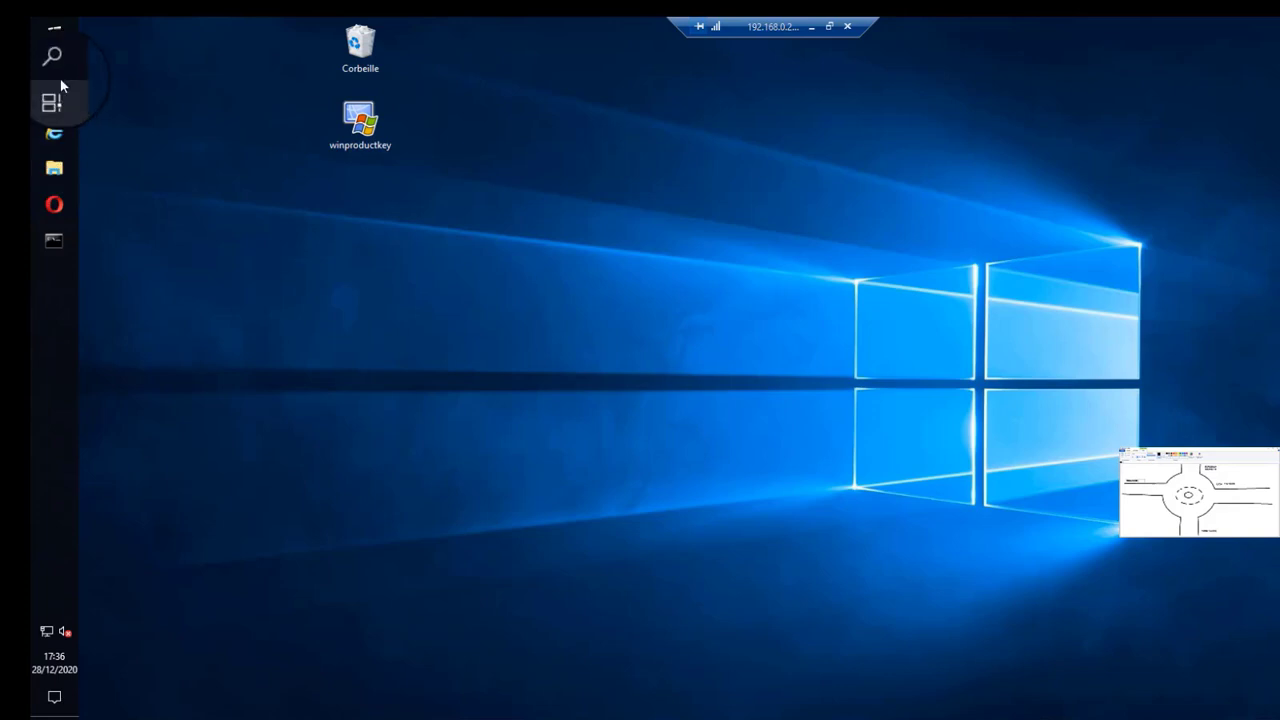
{"action": "left_click", "coordinate": [52, 57]}
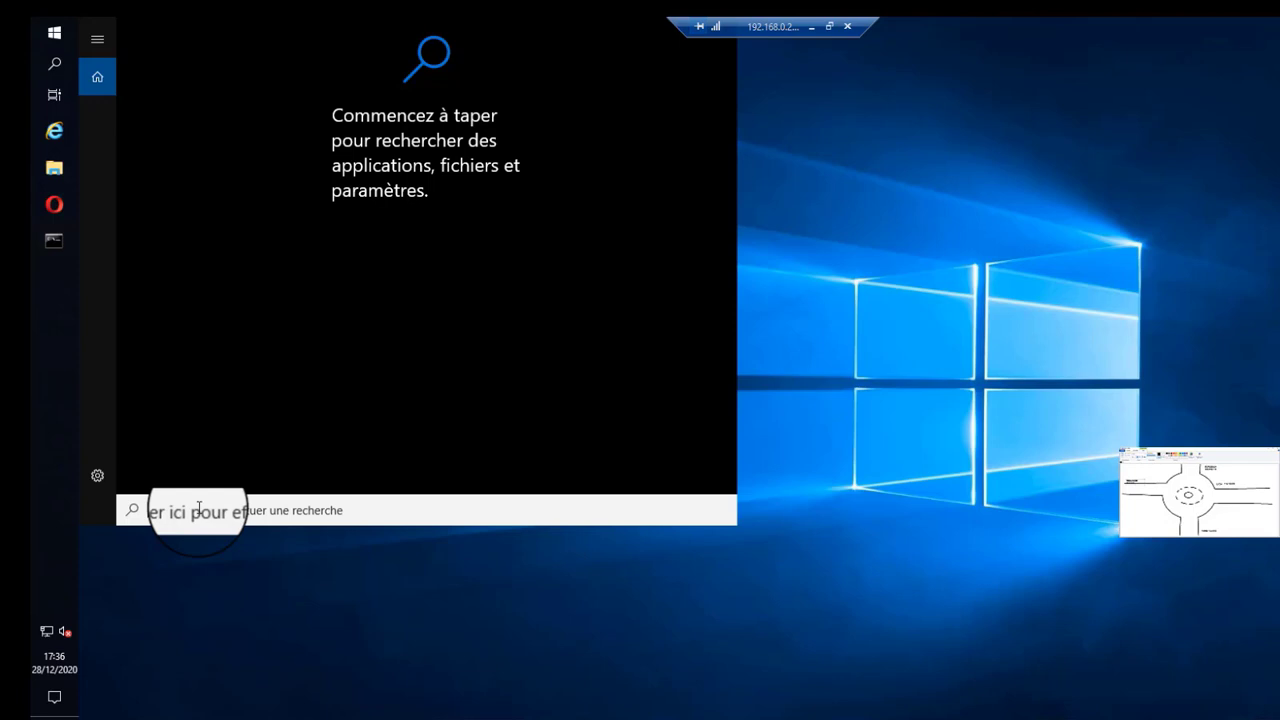
{"action": "type", "text": "po"}
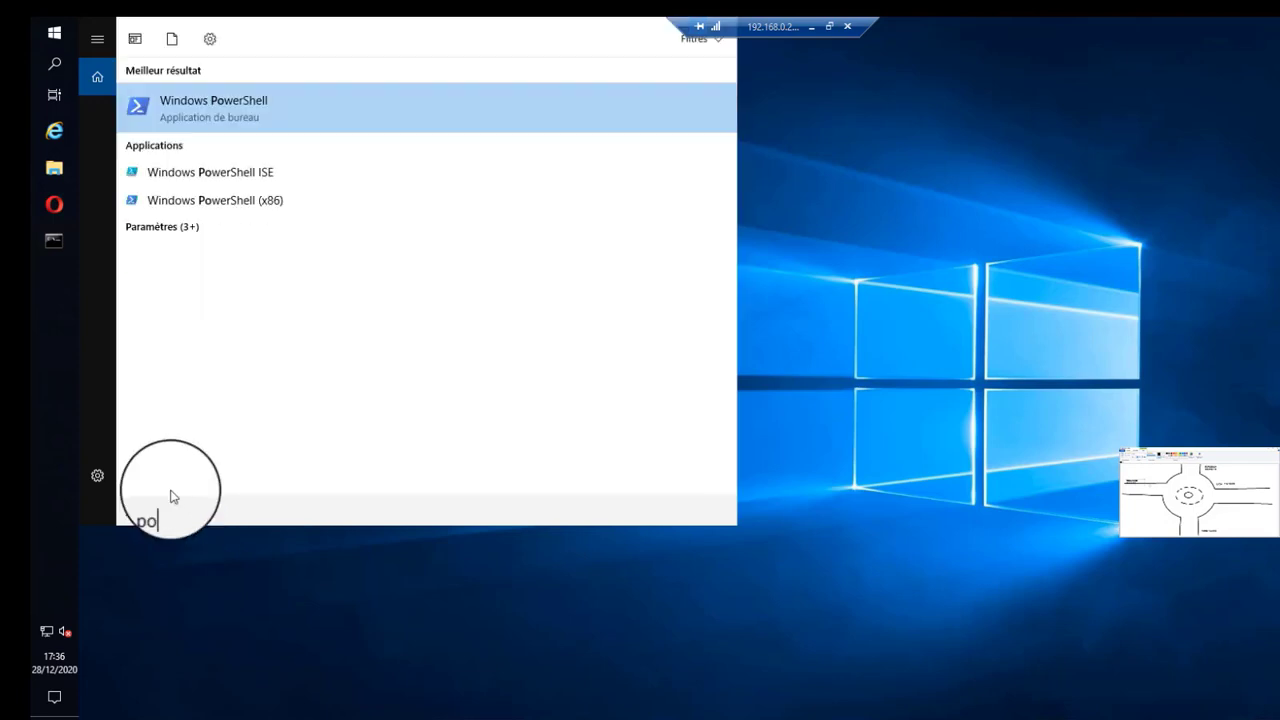
{"action": "type", "text": "w"}
{"action": "right_click", "coordinate": [240, 106]}
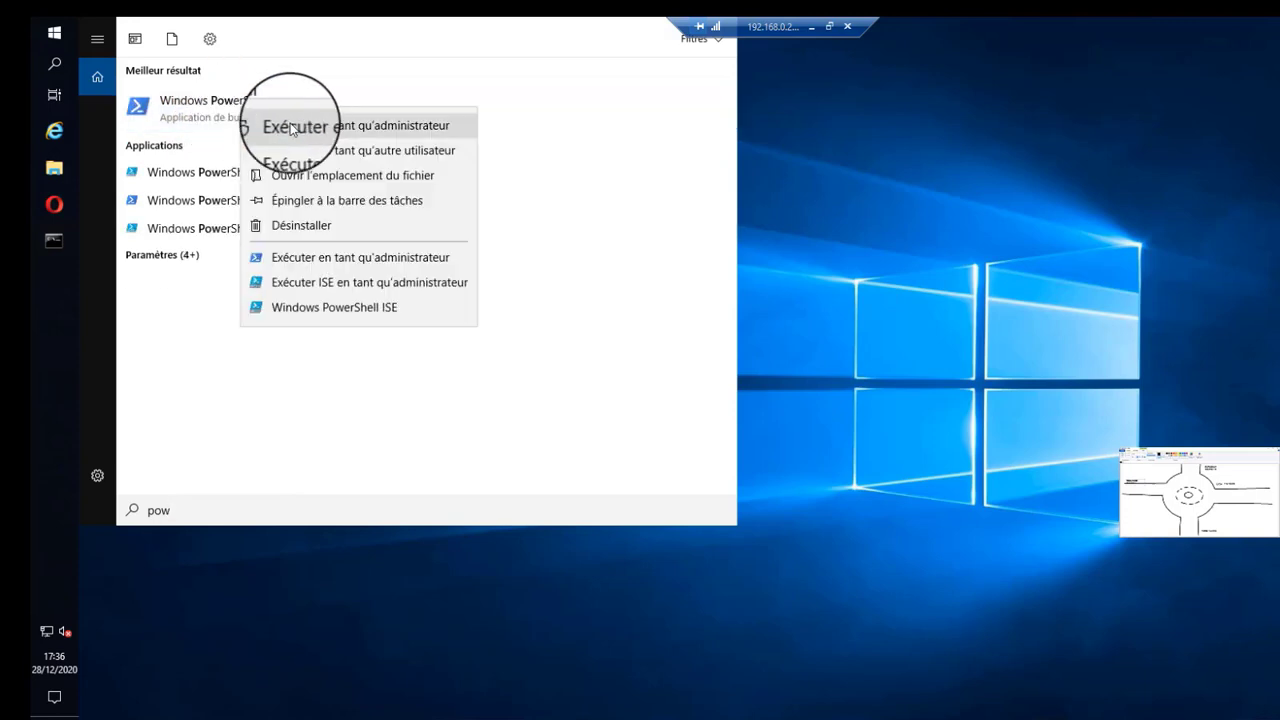
{"action": "left_click", "coordinate": [343, 83]}
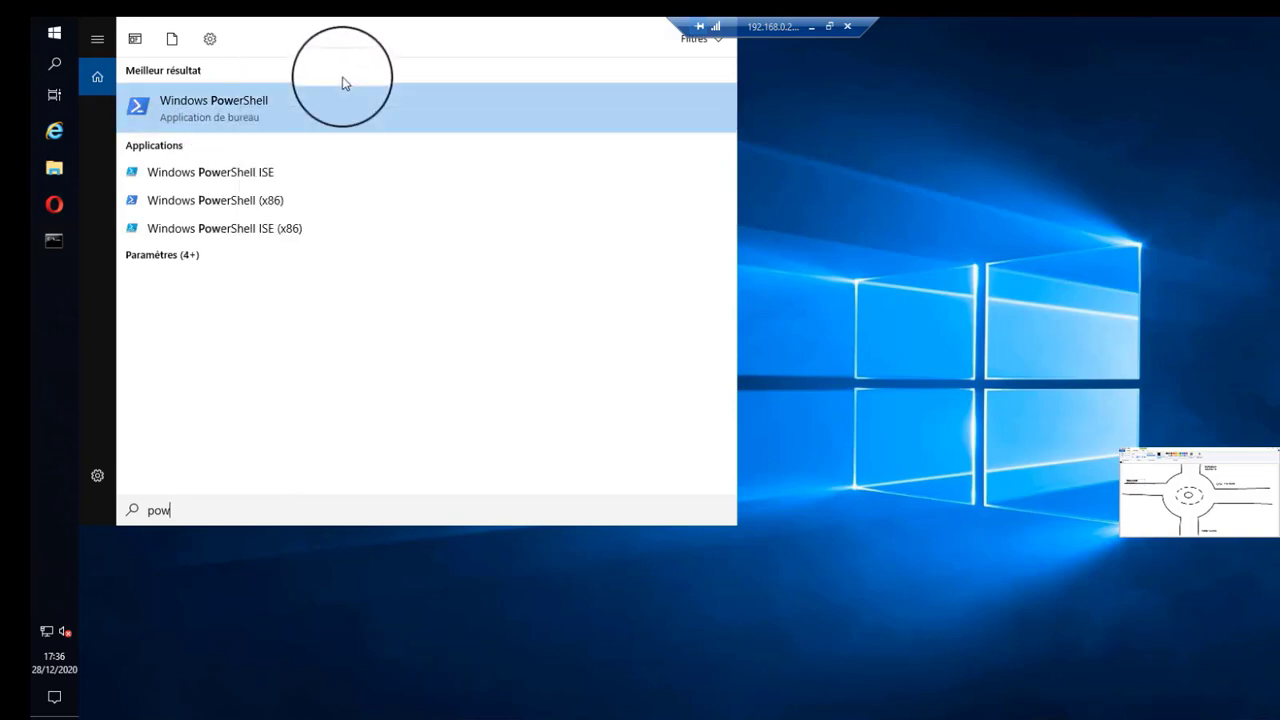
{"action": "left_click", "coordinate": [226, 175]}
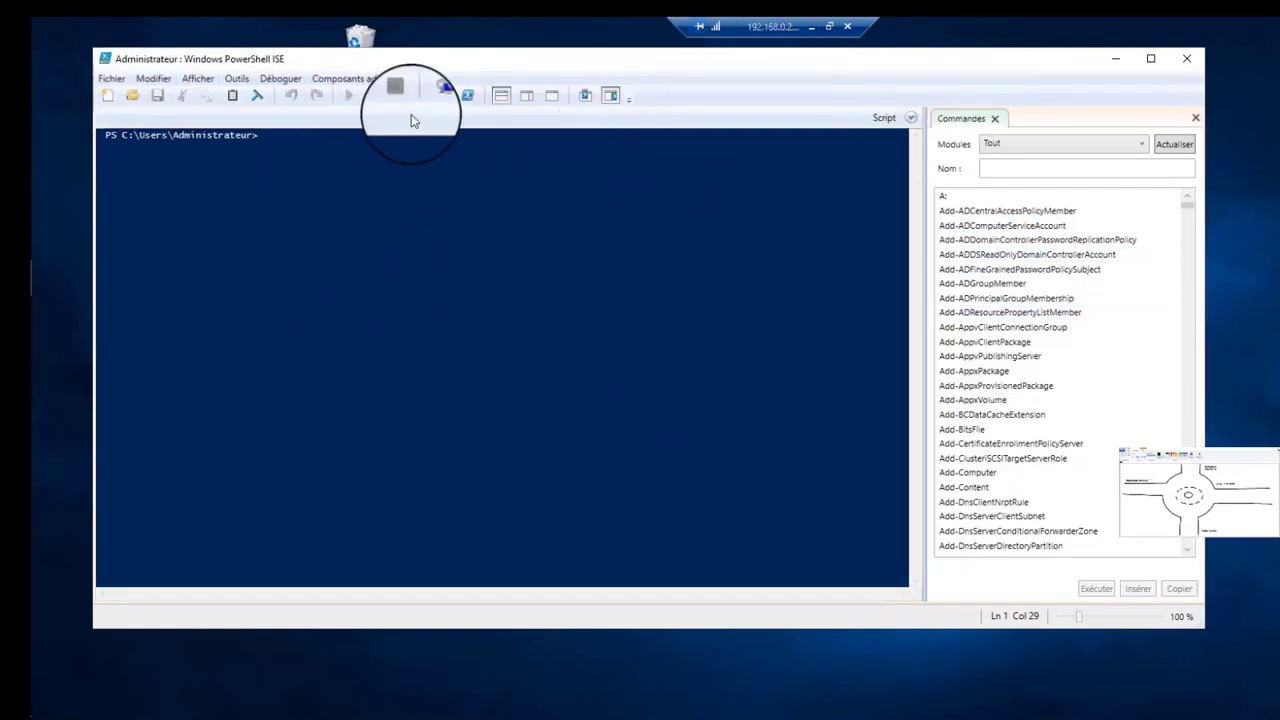
{"action": "left_click", "coordinate": [1187, 62]}
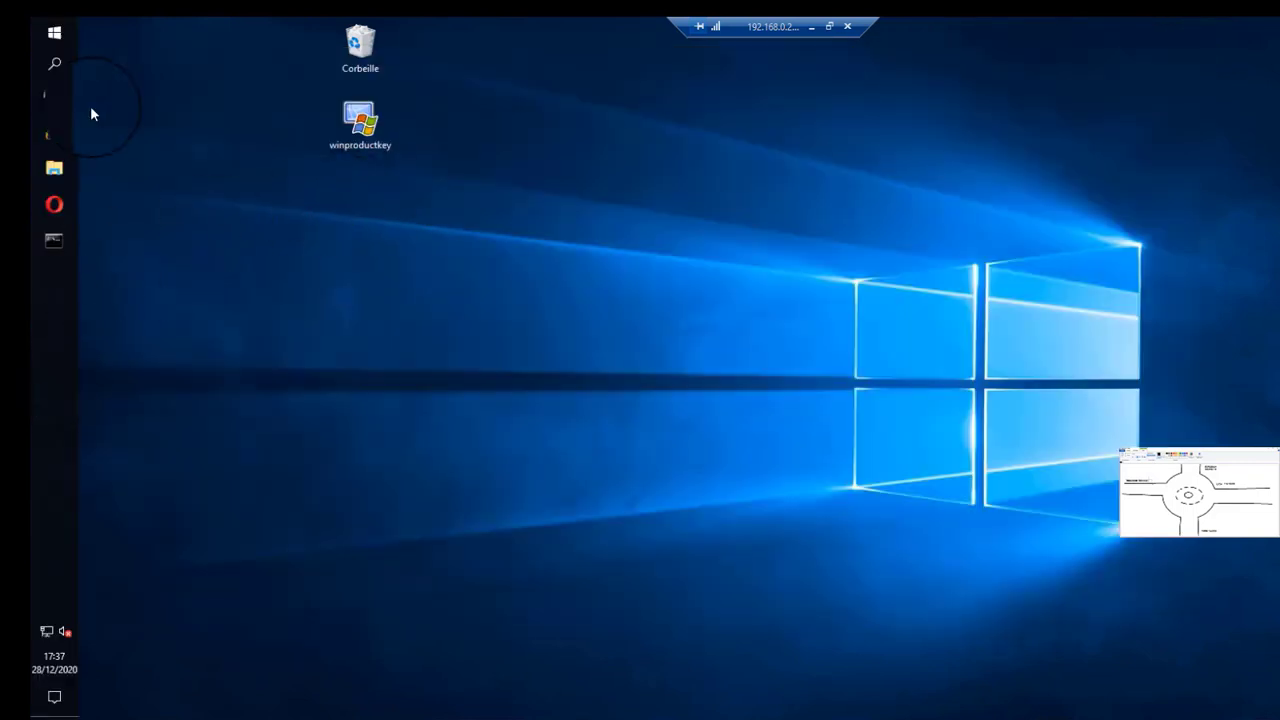
Search for "po" and open Windows PowerShell from the results
{"action": "left_click", "coordinate": [55, 66]}
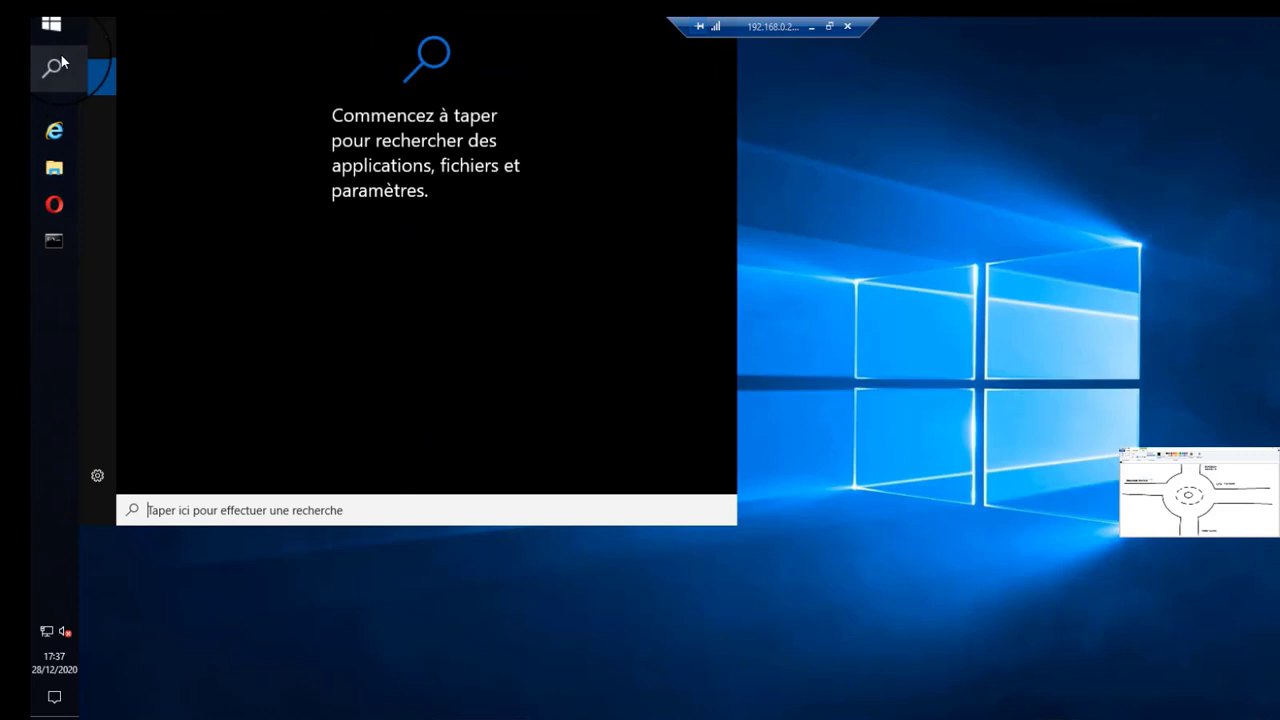
{"action": "type", "text": "po"}
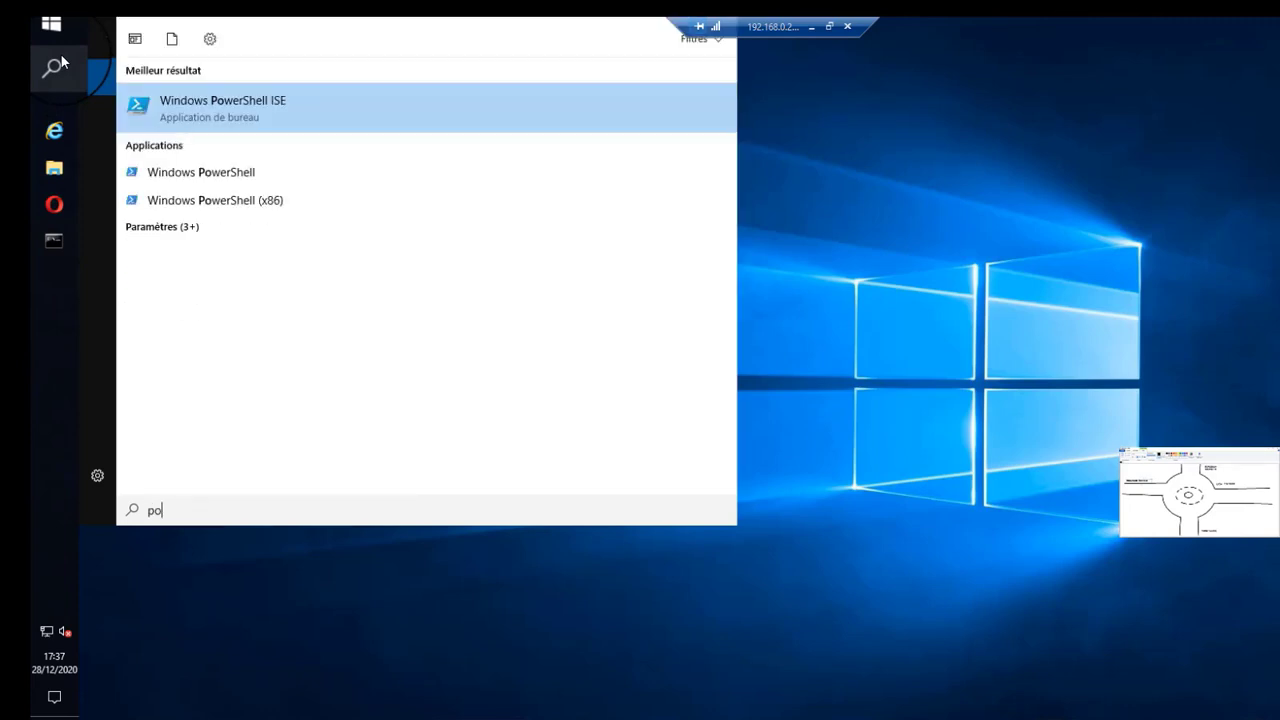
{"action": "left_click", "coordinate": [210, 175]}
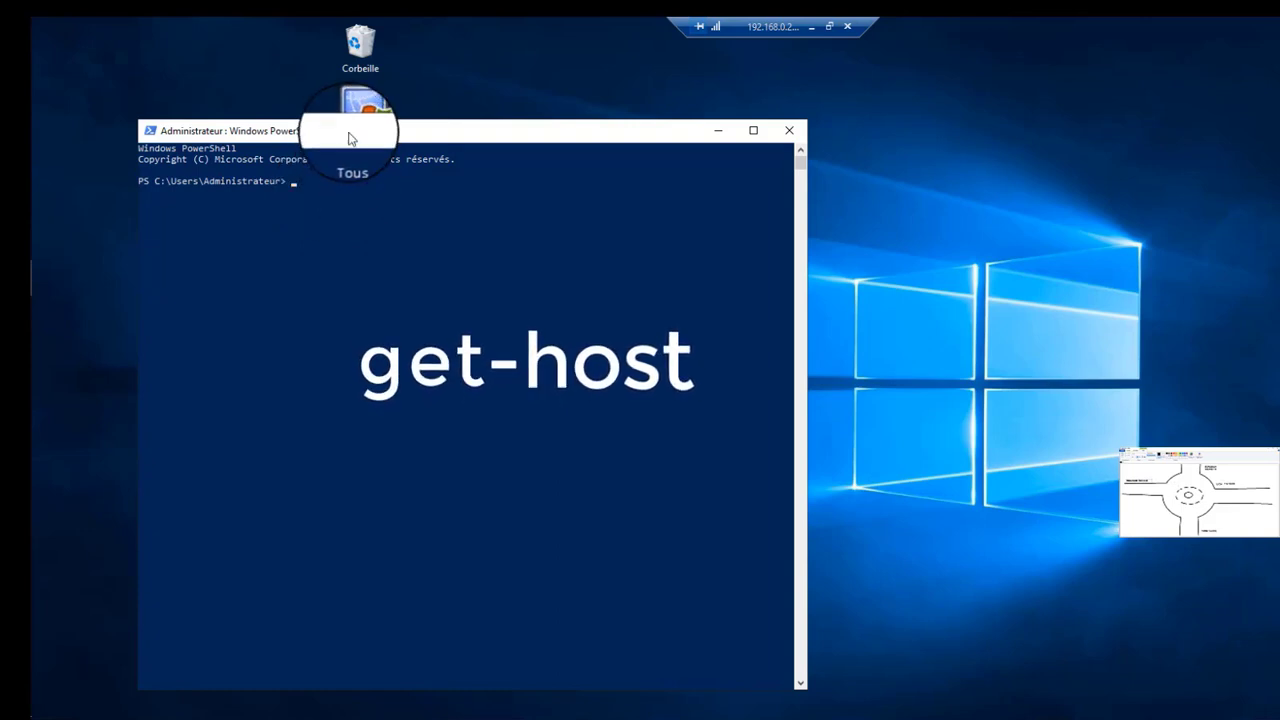
Run get-host in PowerShell to display its version information, and close the window
{"action": "type", "text": "get-host"}
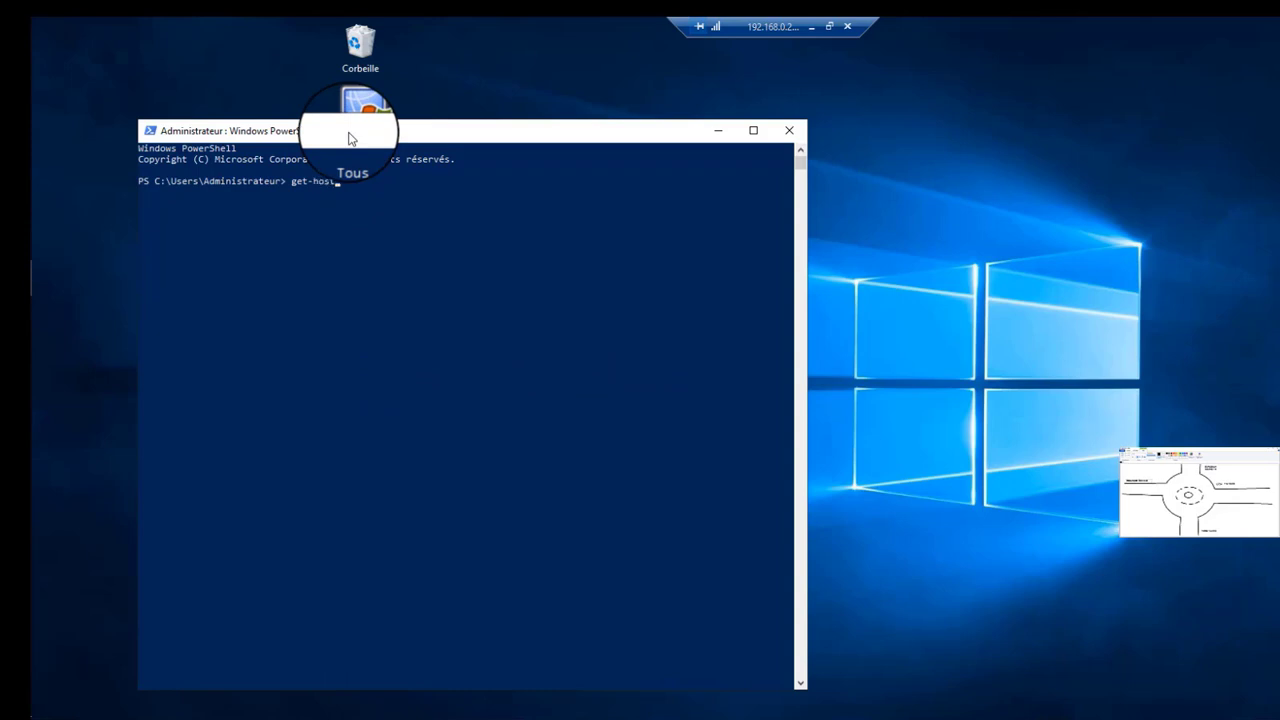
{"action": "key", "text": "Return"}
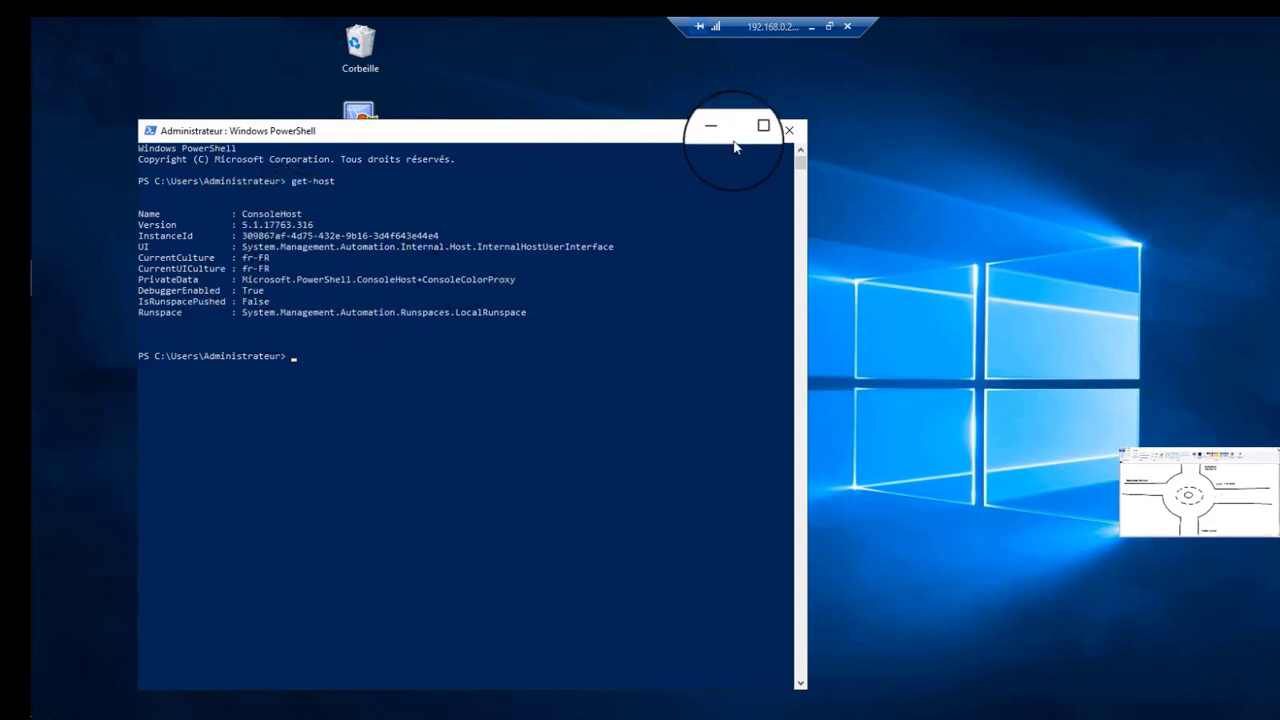
{"action": "left_click", "coordinate": [789, 130]}
Search for "p" and open the file location of the Windows PowerShell shortcut
{"action": "mouse_move", "coordinate": [30, 245]}
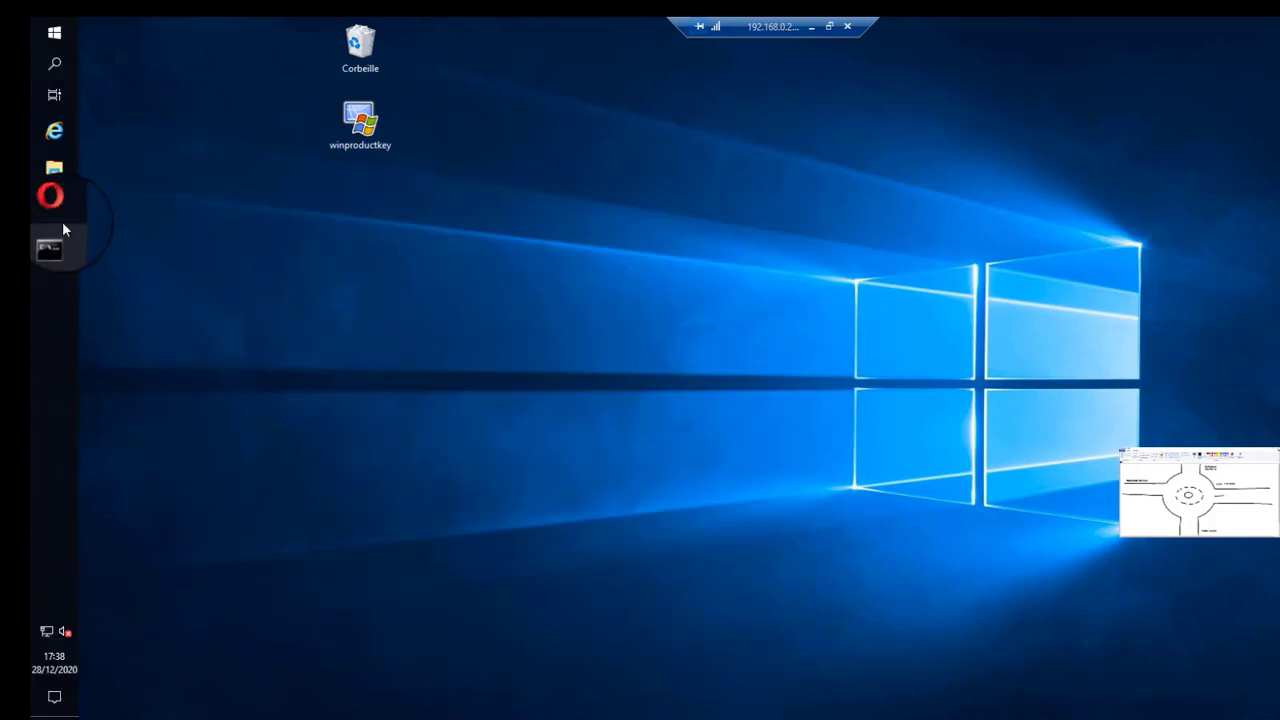
{"action": "left_click", "coordinate": [56, 65]}
{"action": "type", "text": "p"}
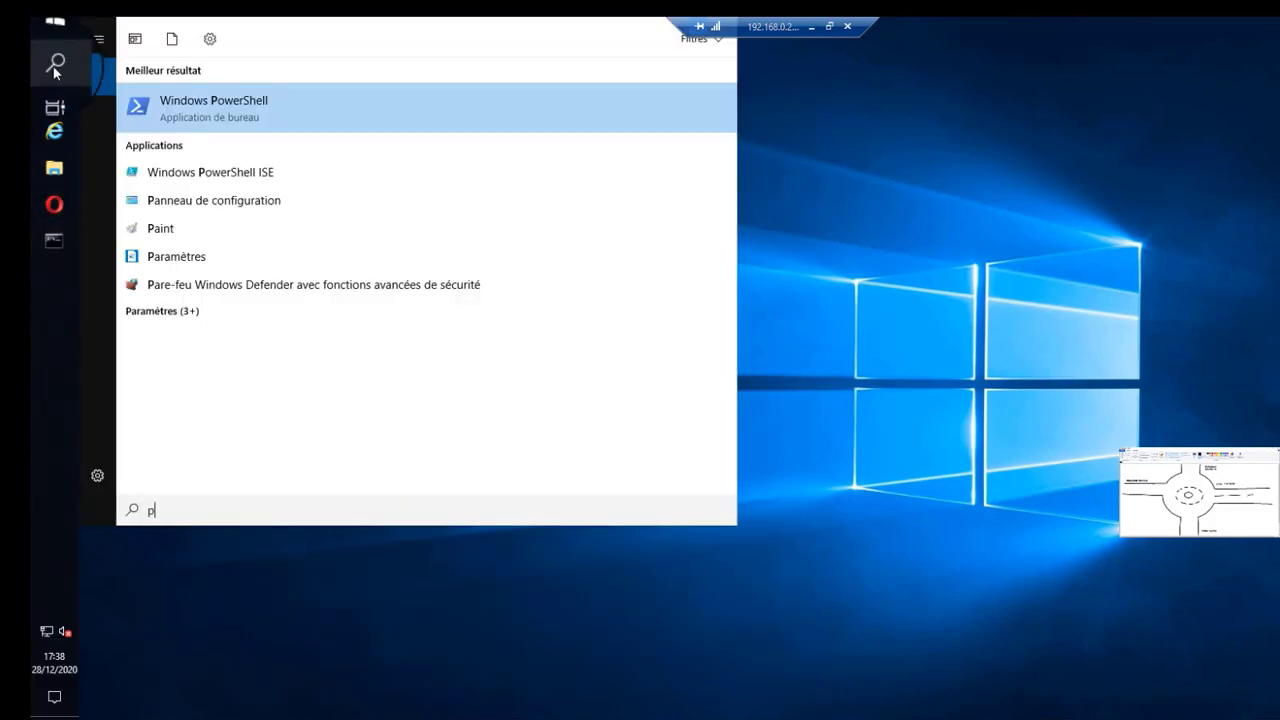
{"action": "right_click", "coordinate": [175, 105]}
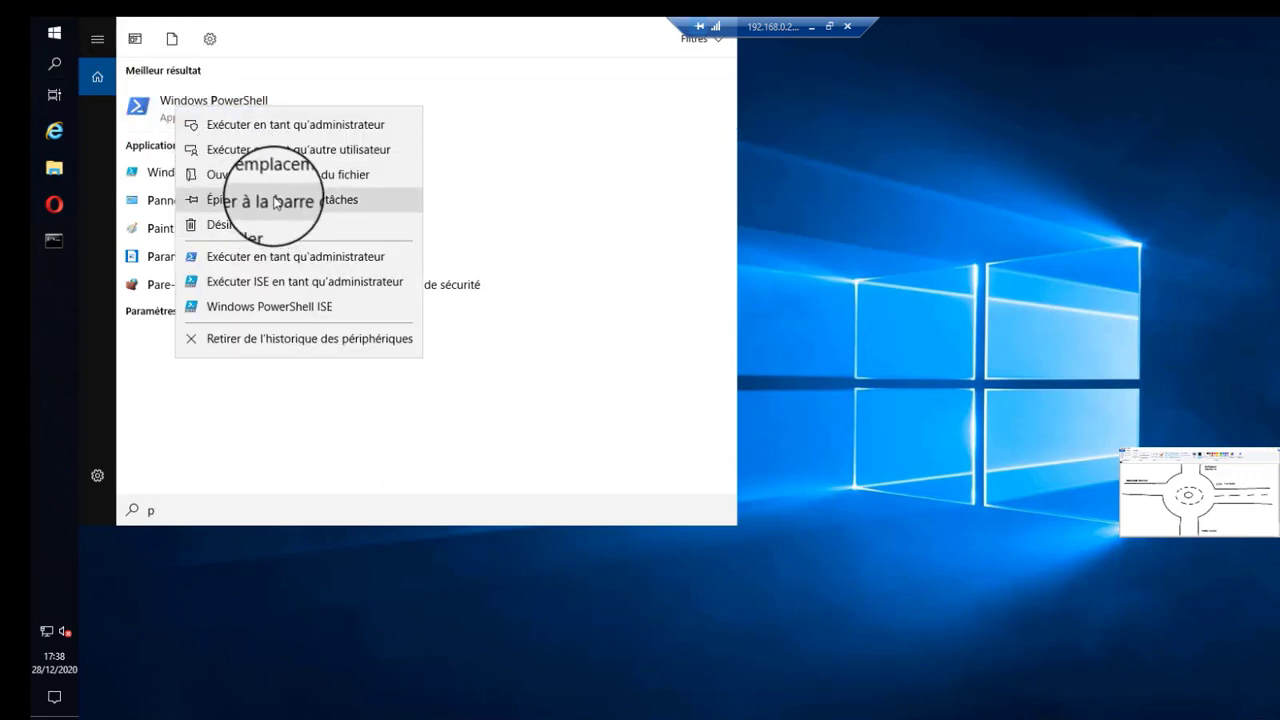
{"action": "left_click", "coordinate": [285, 178]}
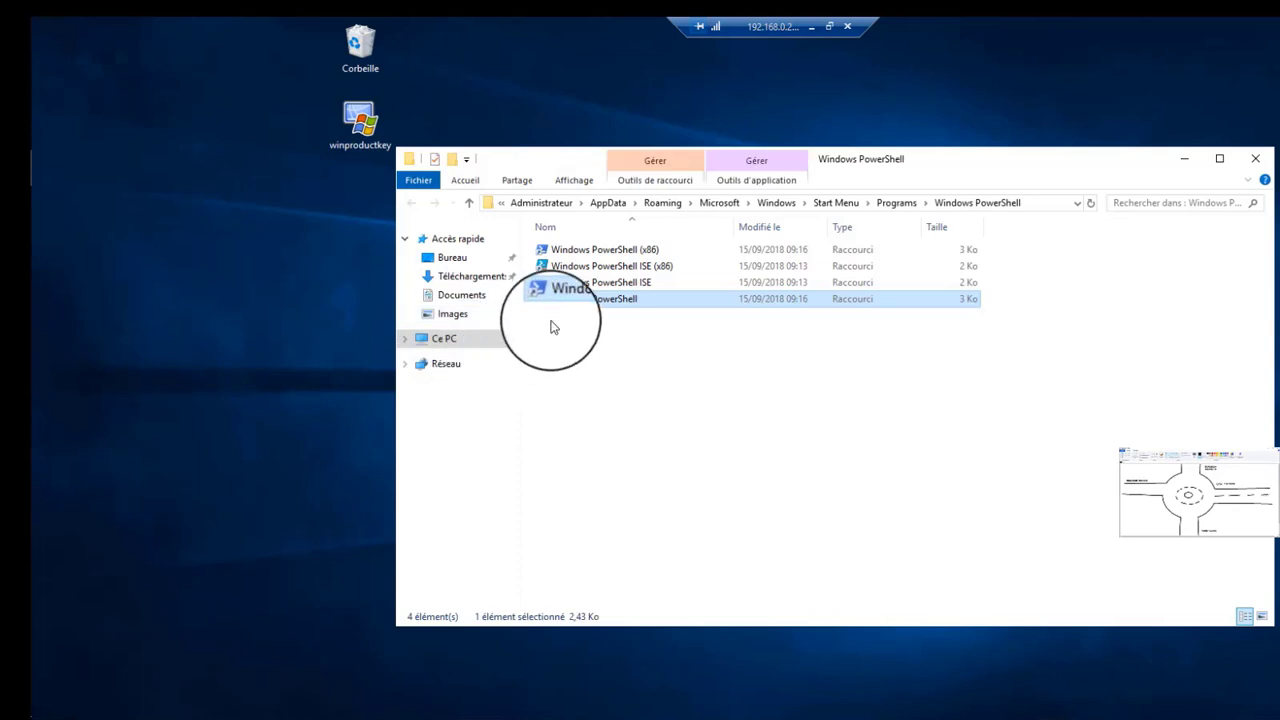
Open the Windows PowerShell shortcut's properties and go from there to the folder holding its target file
{"action": "right_click", "coordinate": [568, 305]}
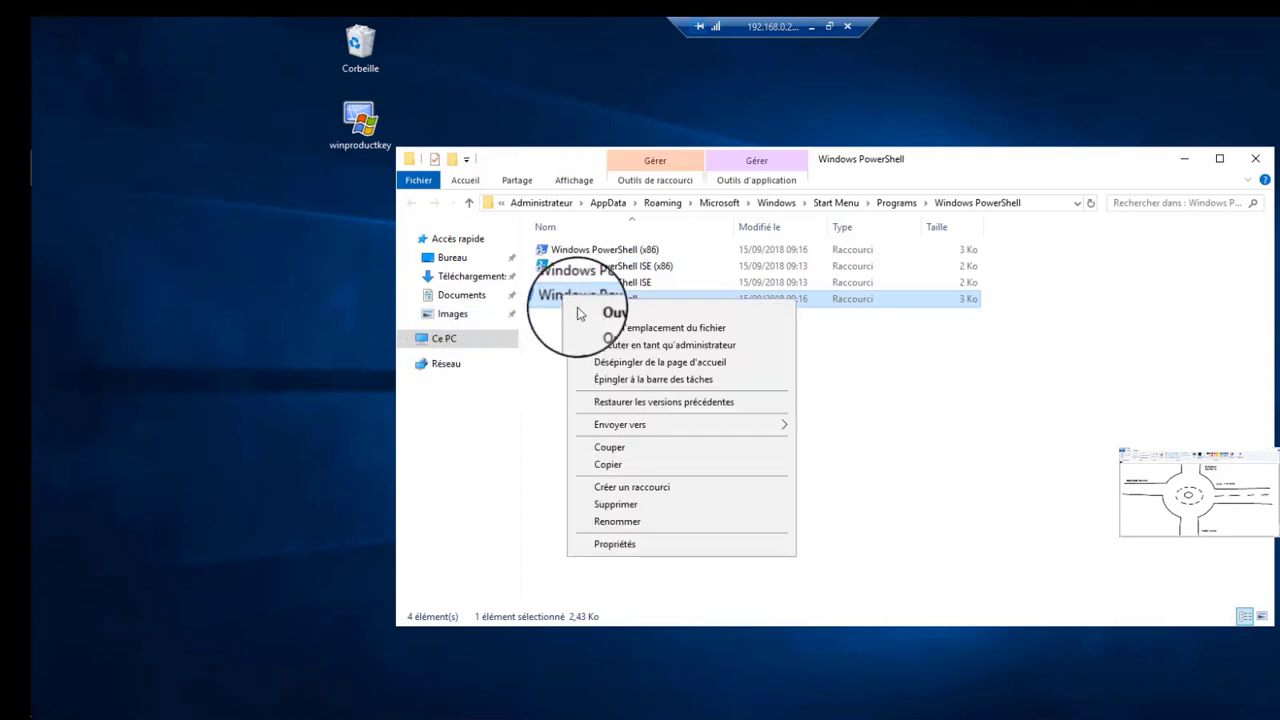
{"action": "left_click", "coordinate": [640, 547]}
{"action": "left_click", "coordinate": [659, 590]}
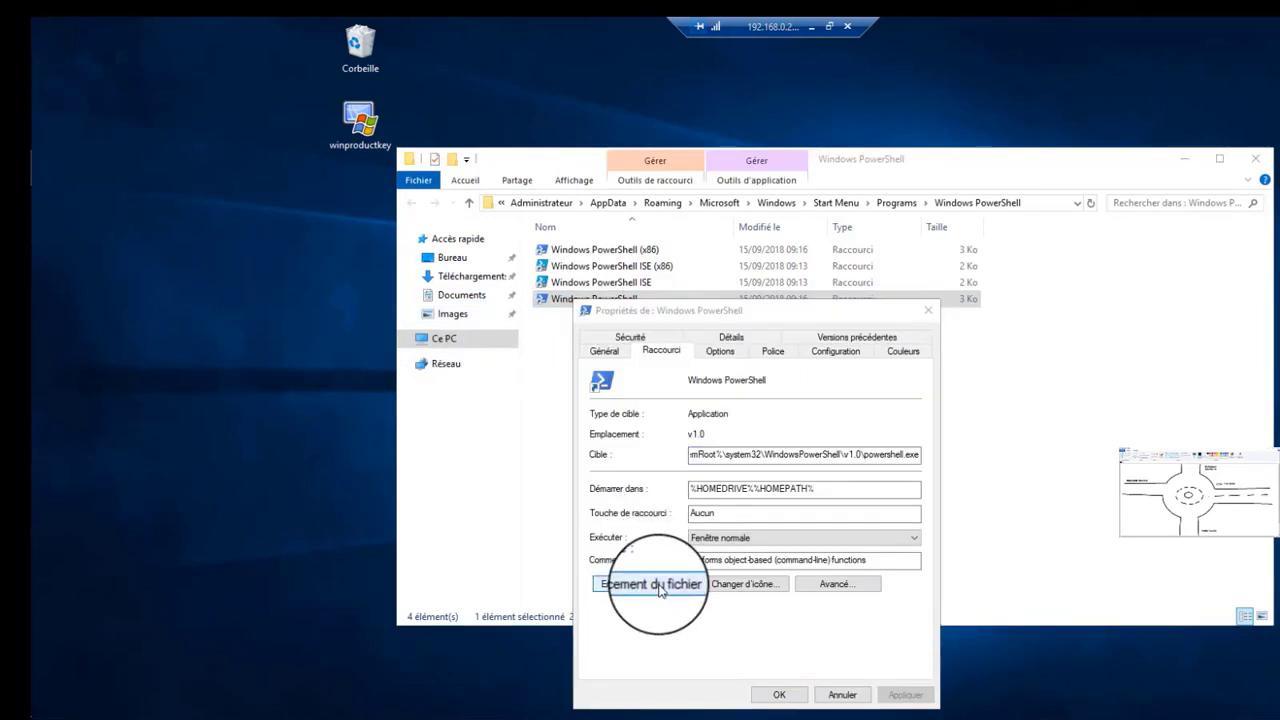
Create a desktop shortcut to the powershell application, and close the properties dialog and both folder windows
{"action": "right_click", "coordinate": [586, 486]}
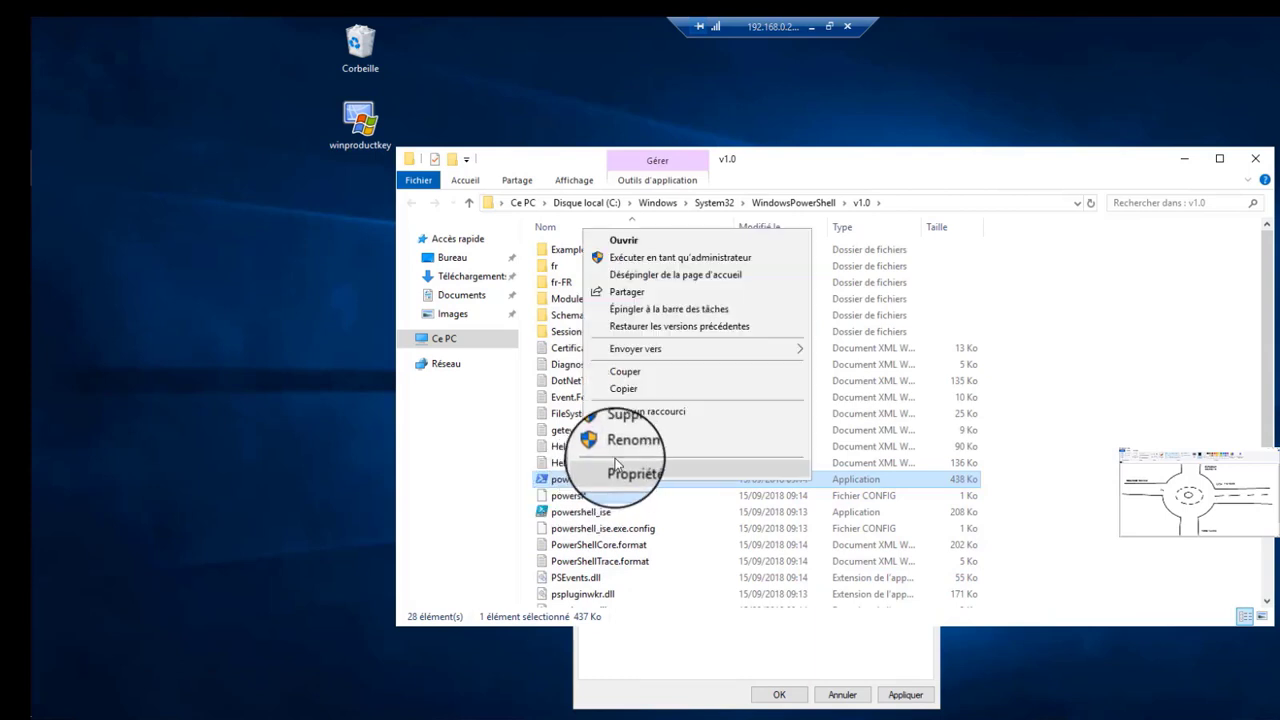
{"action": "mouse_move", "coordinate": [766, 349]}
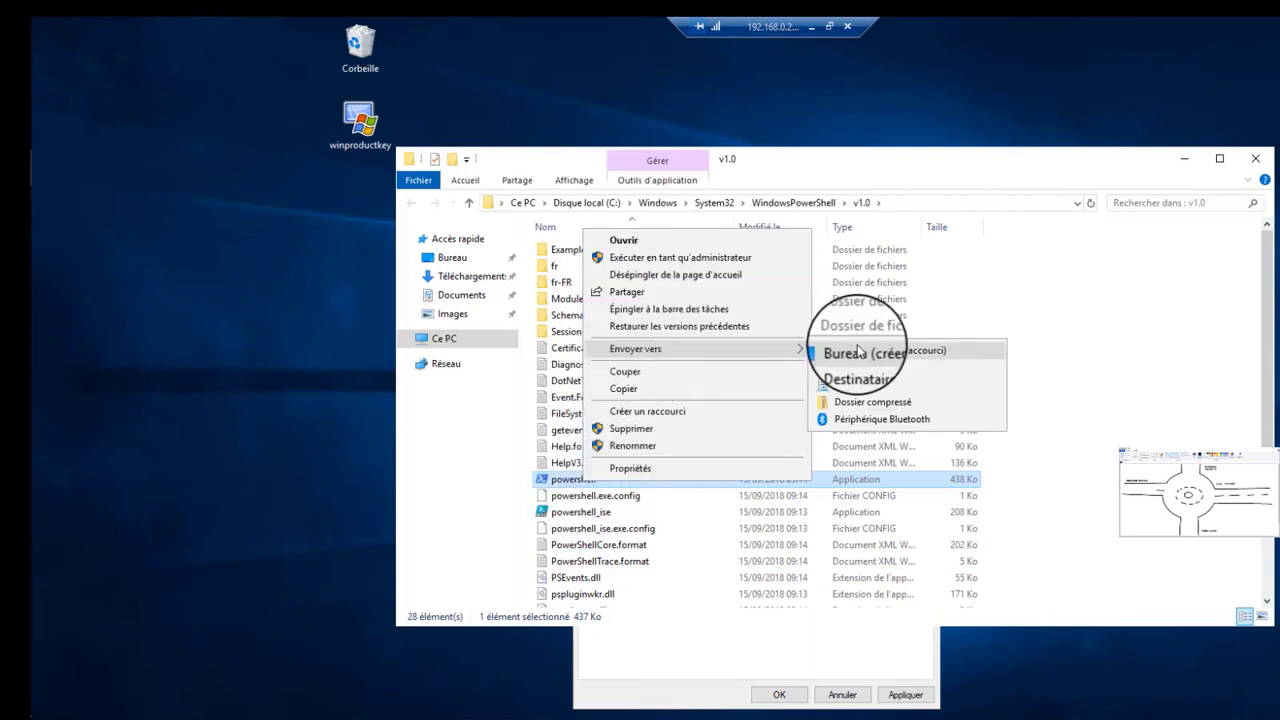
{"action": "left_click", "coordinate": [852, 350]}
{"action": "left_click", "coordinate": [1247, 175]}
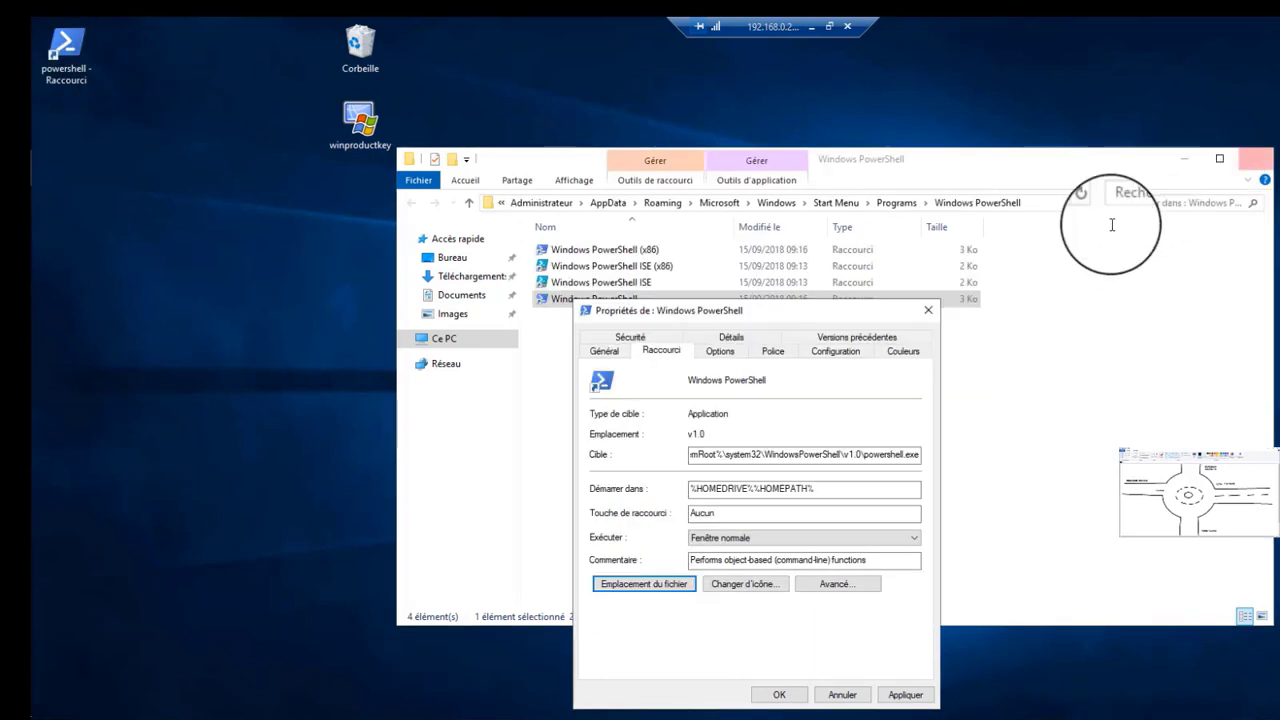
{"action": "left_click", "coordinate": [940, 311]}
{"action": "left_click", "coordinate": [1262, 160]}
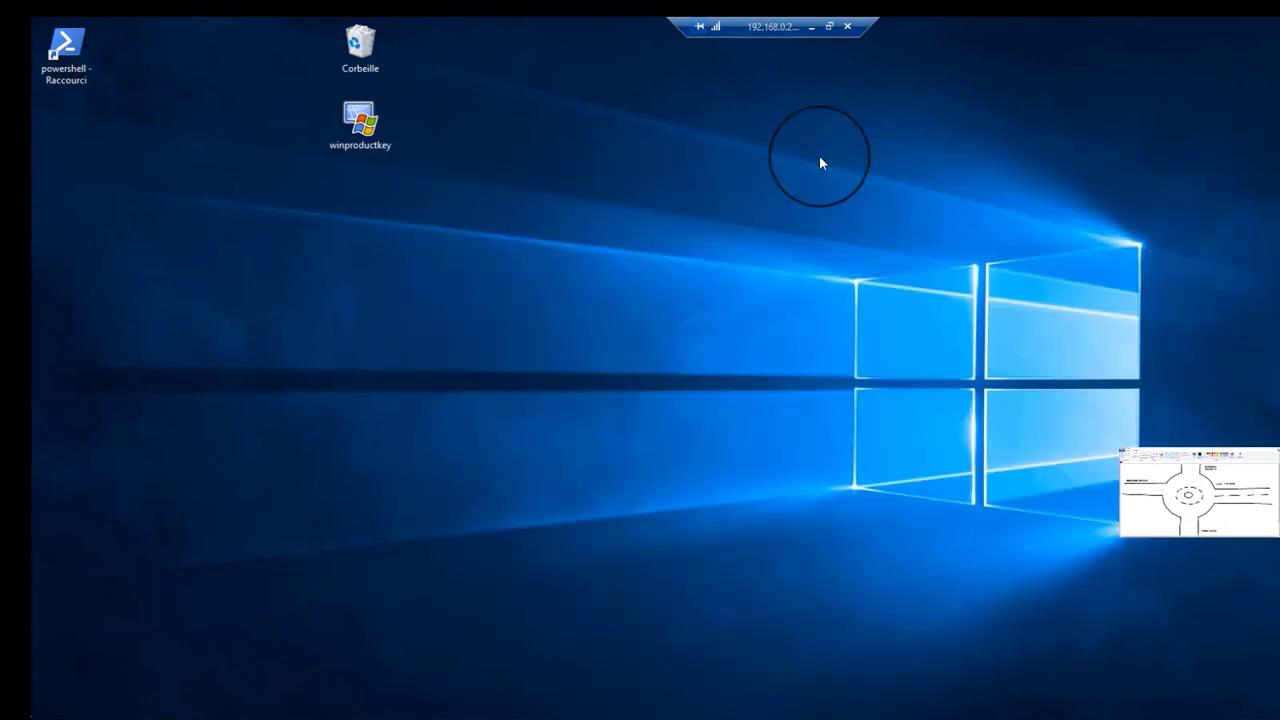
Place the powershell shortcut below winproductkey on the desktop and set it to always run as administrator
{"action": "left_click_drag", "start_coordinate": [86, 53], "coordinate": [386, 228]}
{"action": "right_click", "coordinate": [370, 215]}
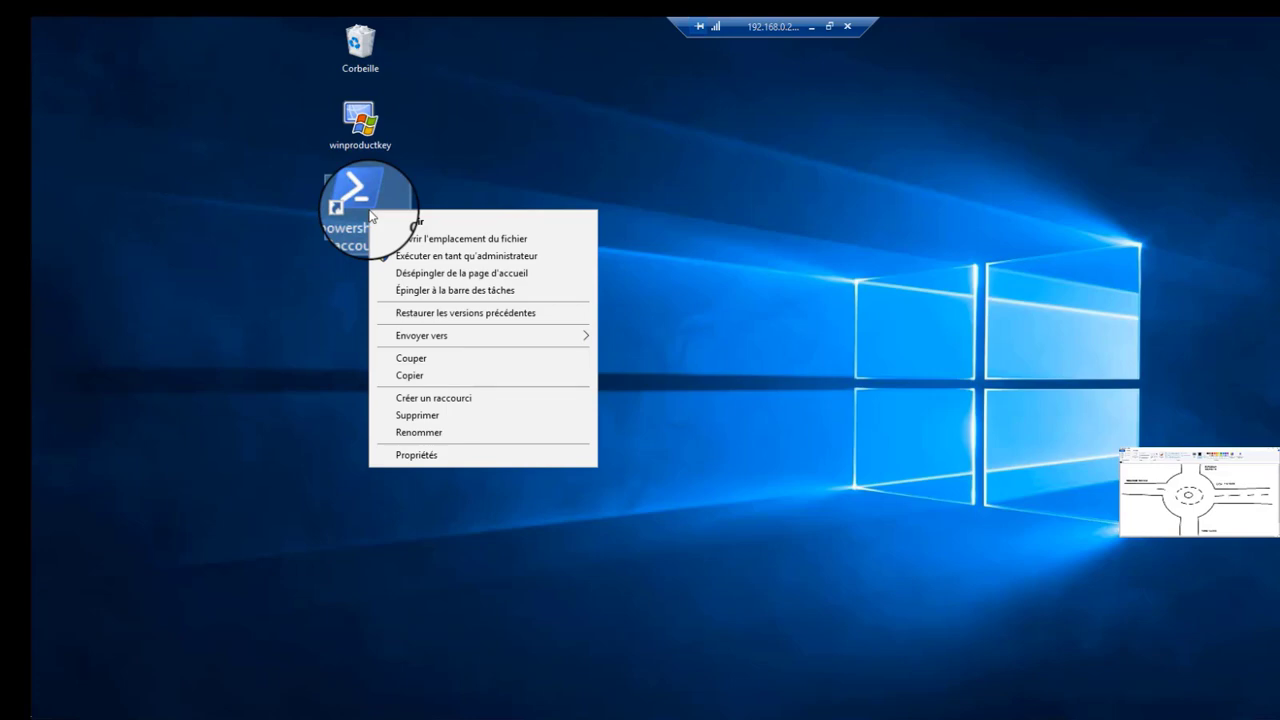
{"action": "left_click", "coordinate": [446, 463]}
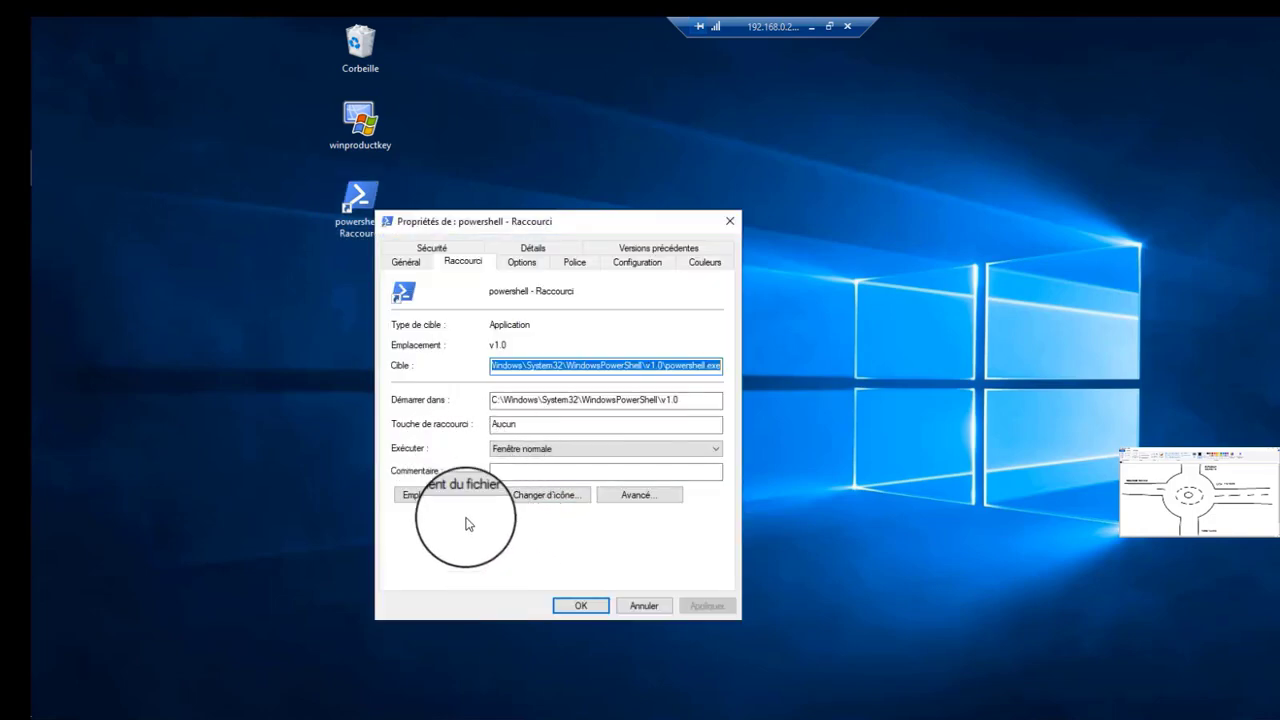
{"action": "left_click", "coordinate": [637, 495]}
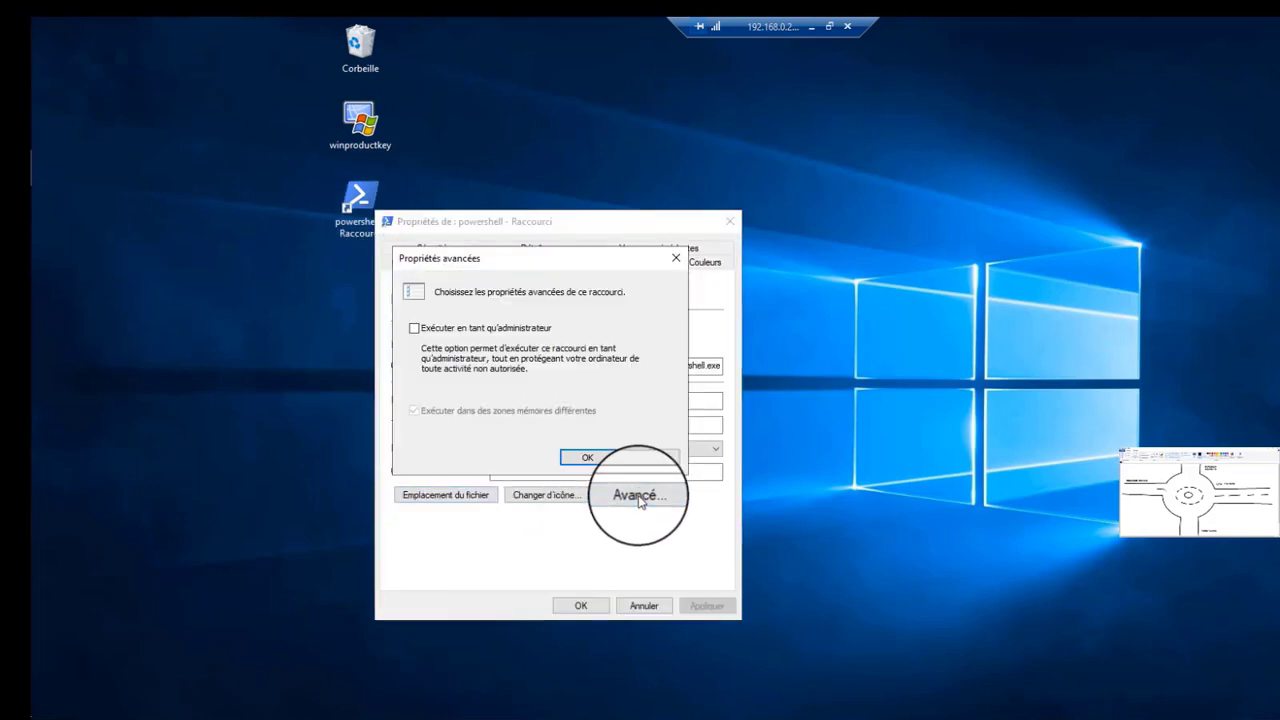
{"action": "left_click", "coordinate": [415, 331]}
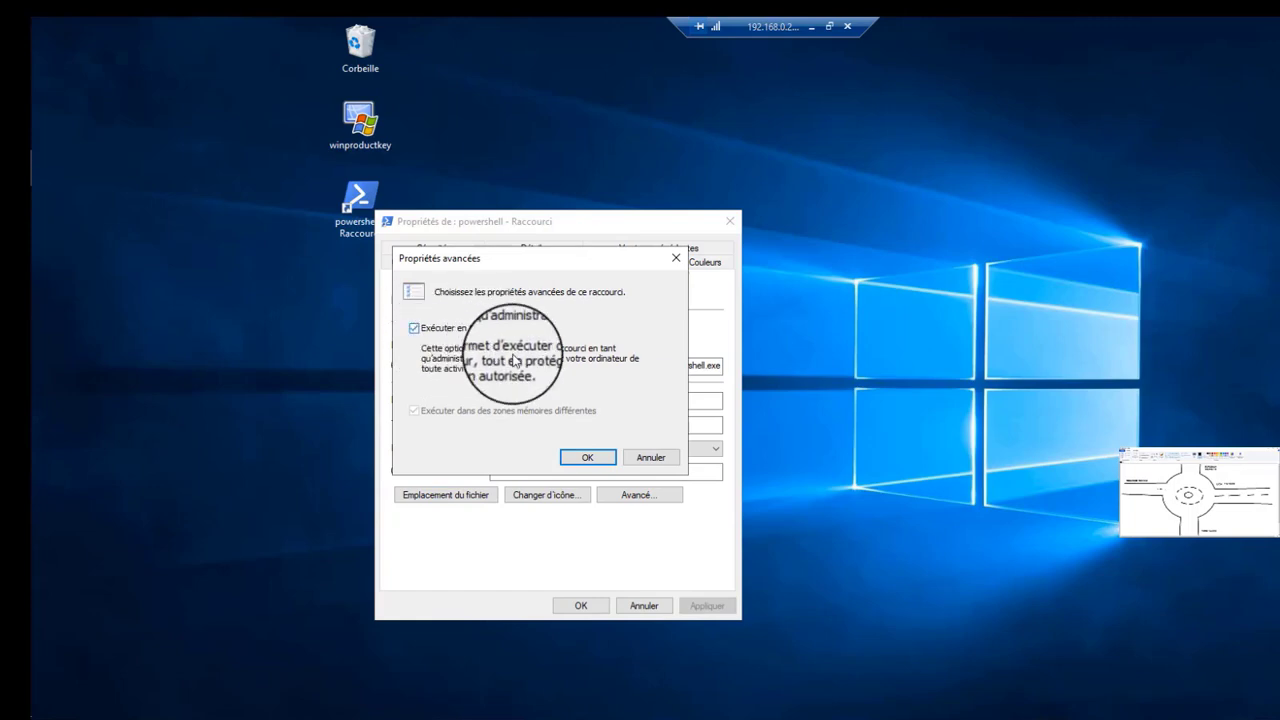
{"action": "left_click", "coordinate": [597, 459]}
{"action": "left_click", "coordinate": [706, 606]}
{"action": "left_click", "coordinate": [581, 606]}
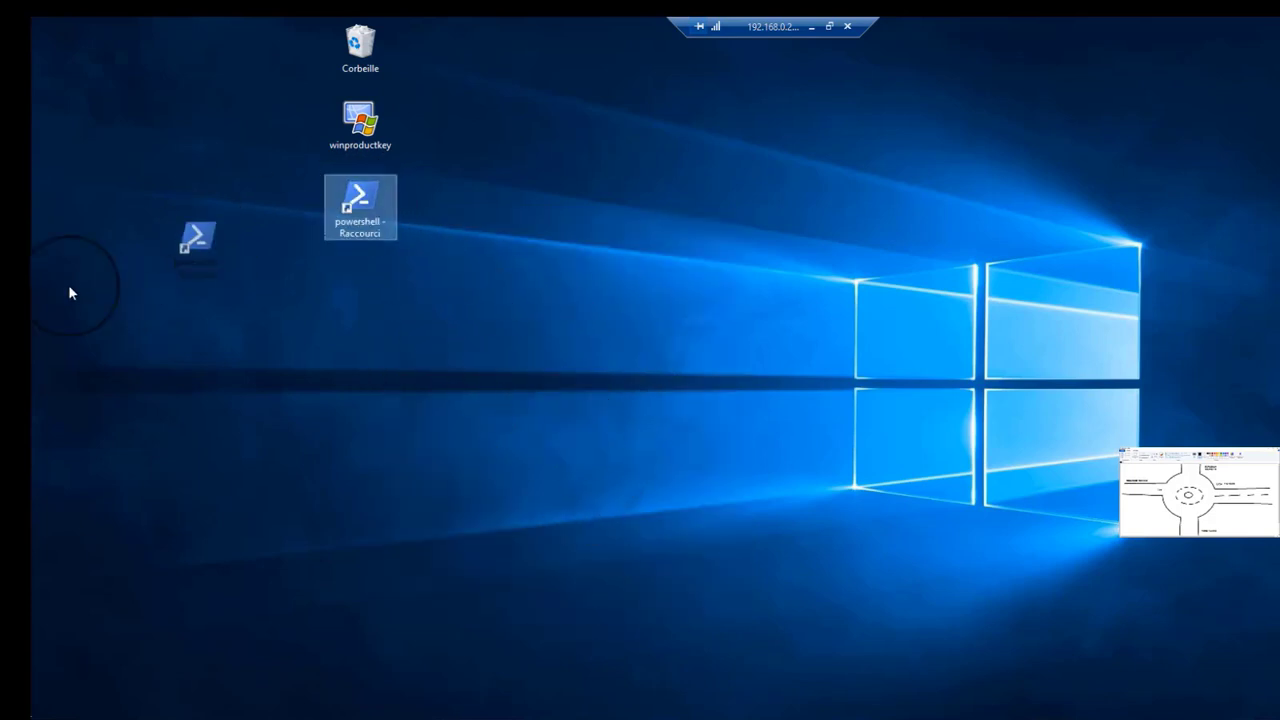
Pin the powershell shortcut to the taskbar and delete its copy from the desktop
{"action": "mouse_move", "coordinate": [68, 287]}
{"action": "left_mouse_down"}
{"action": "mouse_move", "coordinate": [34, 340]}
{"action": "mouse_move", "coordinate": [54, 295]}
{"action": "left_mouse_up"}
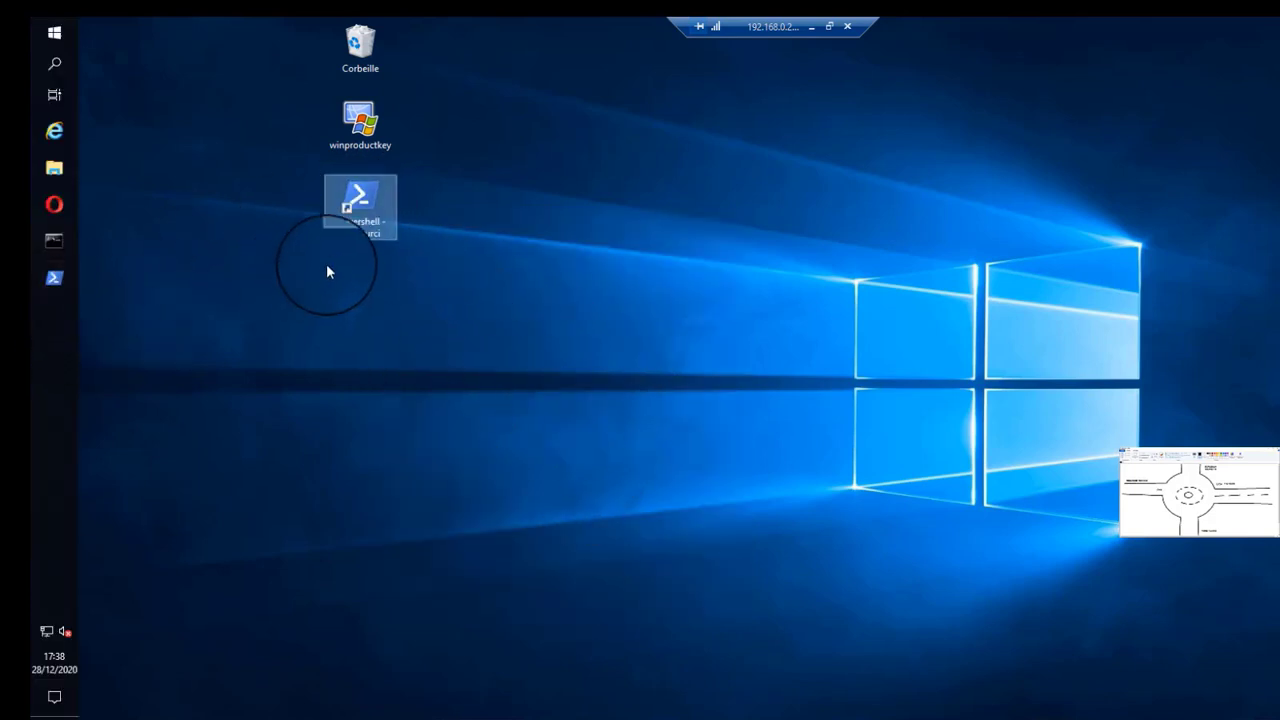
{"action": "key", "text": "Delete"}
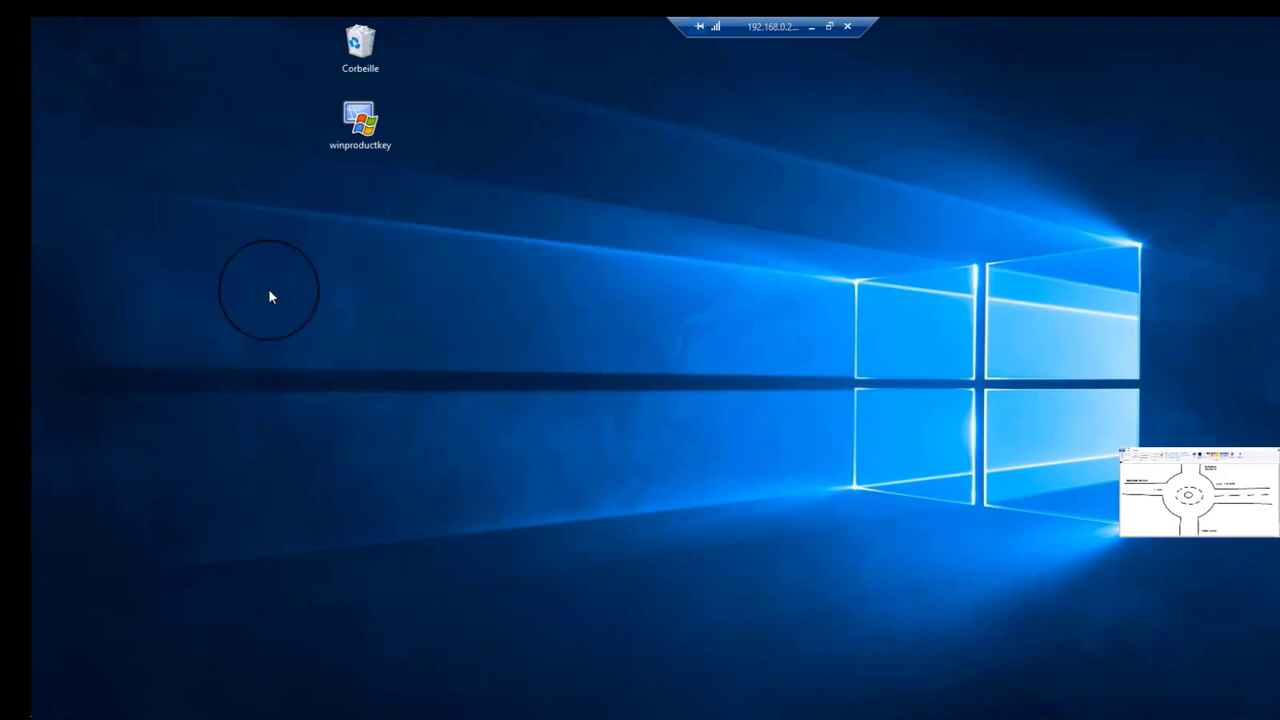
Launch the command prompt from the pinned cmd shortcut
{"action": "mouse_move", "coordinate": [30, 226]}
{"action": "left_click", "coordinate": [62, 243]}
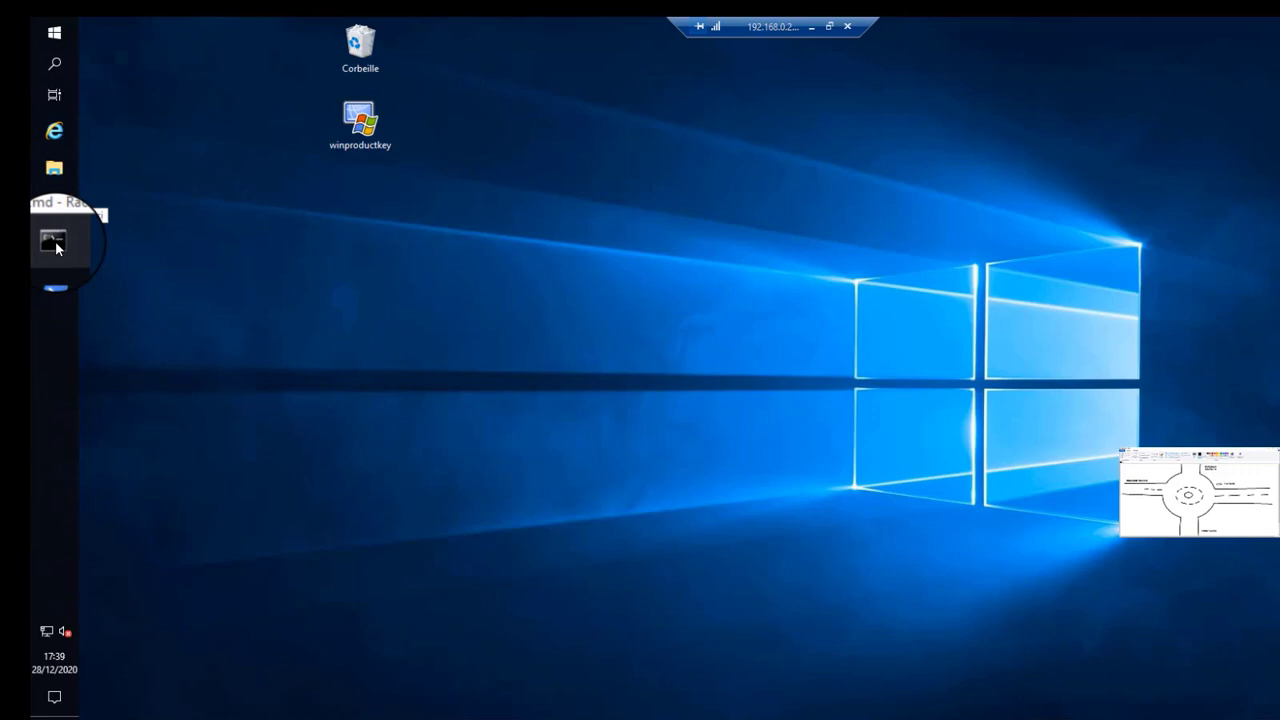
{"action": "left_click", "coordinate": [57, 247]}
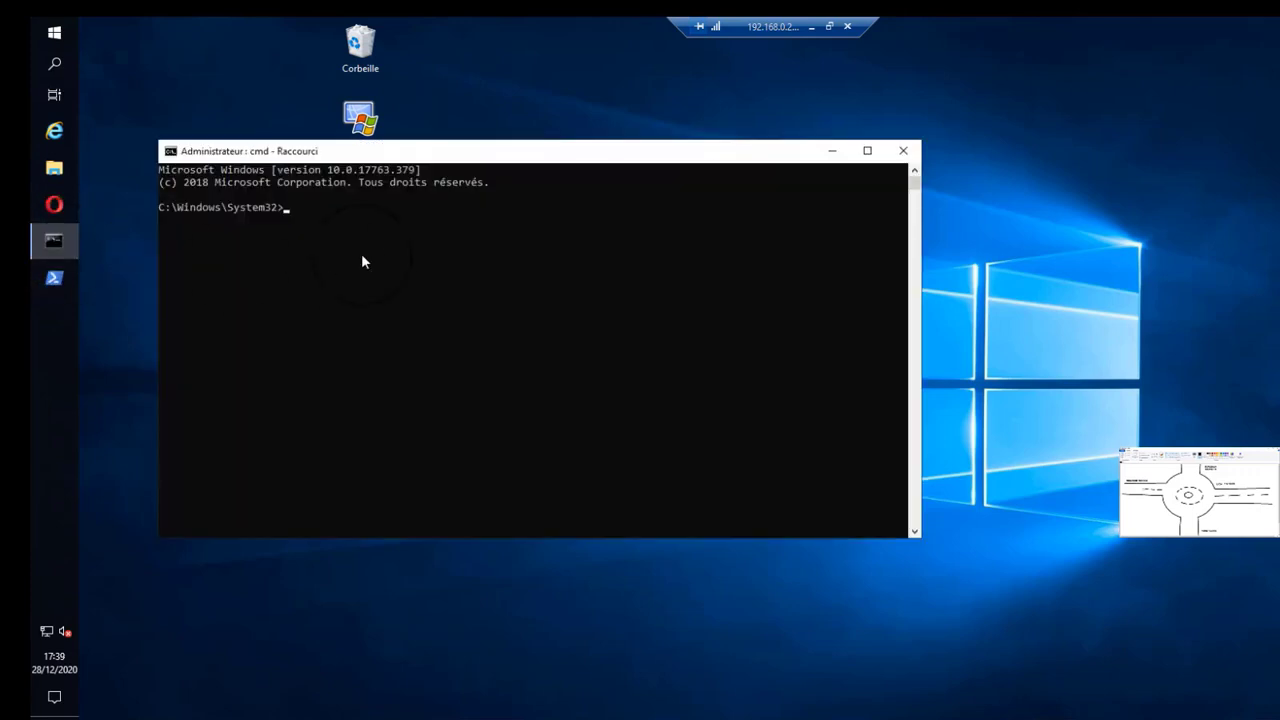
Maximize the command prompt to highlight its current path, then restore the window and move it aside
{"action": "left_click", "coordinate": [868, 152]}
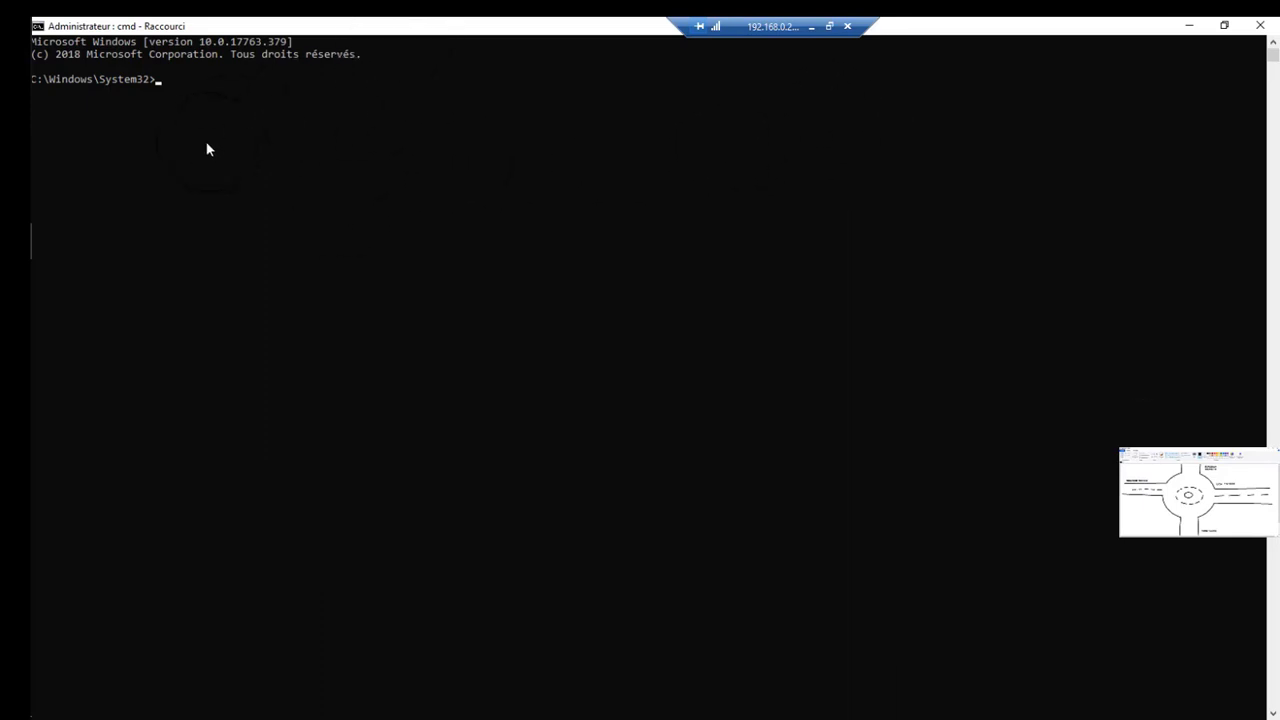
{"action": "left_click_drag", "start_coordinate": [240, 95], "coordinate": [33, 88]}
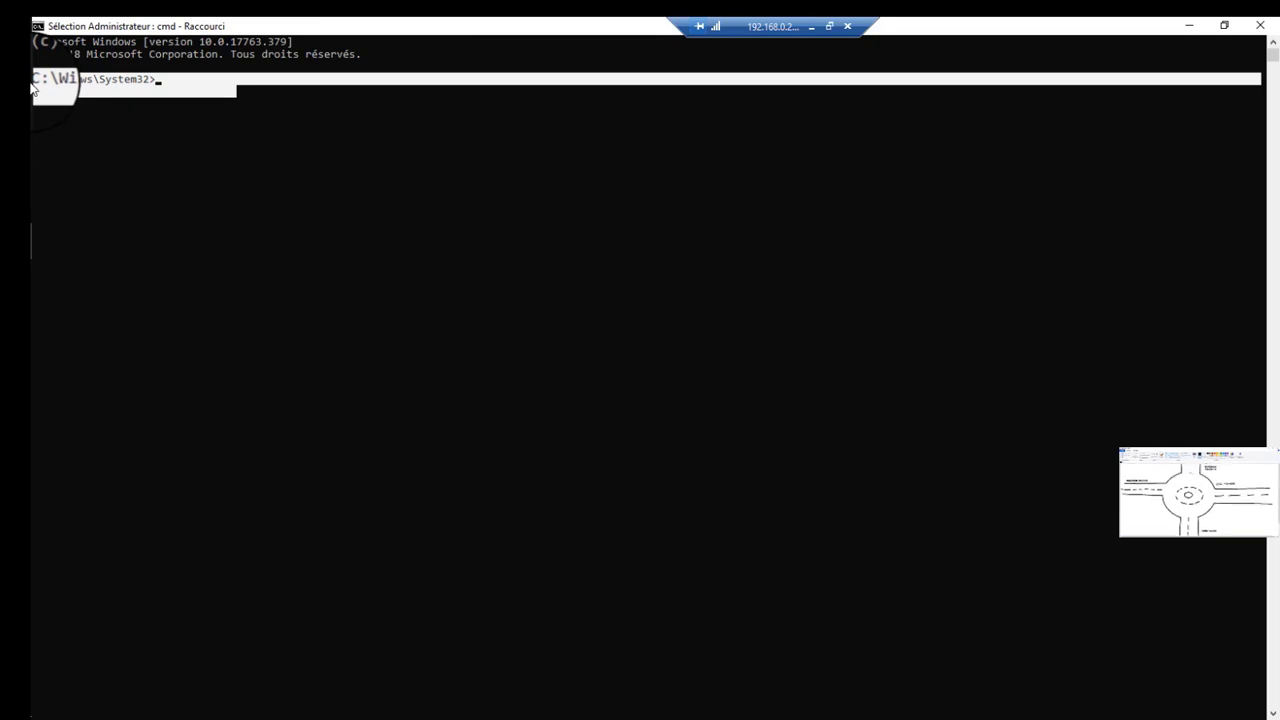
{"action": "left_click", "coordinate": [1222, 27]}
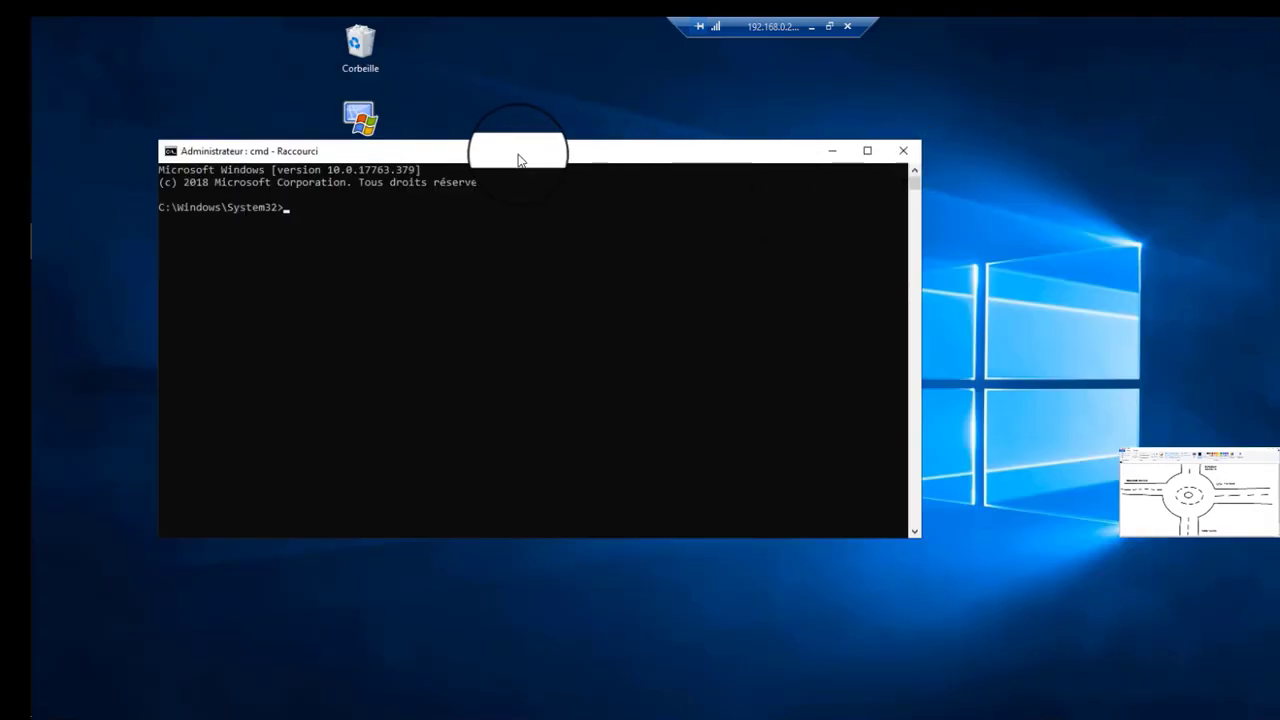
{"action": "left_click_drag", "start_coordinate": [518, 160], "coordinate": [673, 126]}
Open the Windows folder on the local disk C: in File Explorer
{"action": "mouse_move", "coordinate": [31, 597]}
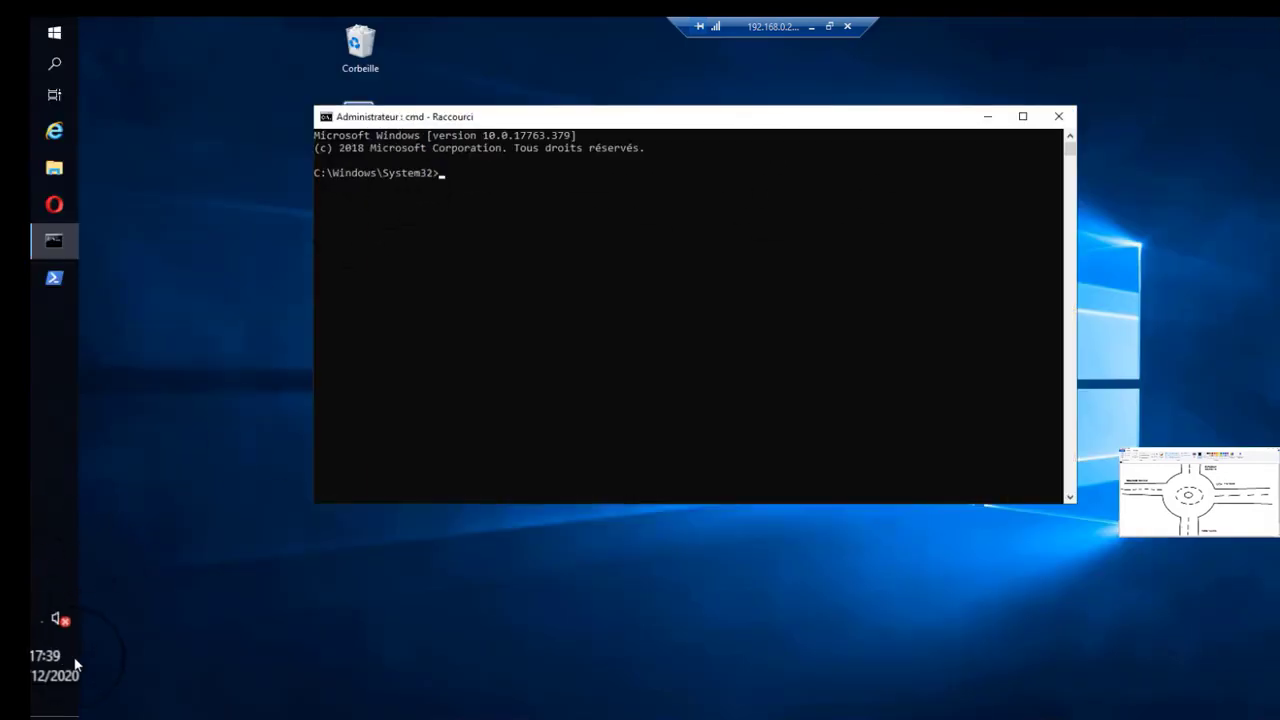
{"action": "left_click", "coordinate": [54, 169]}
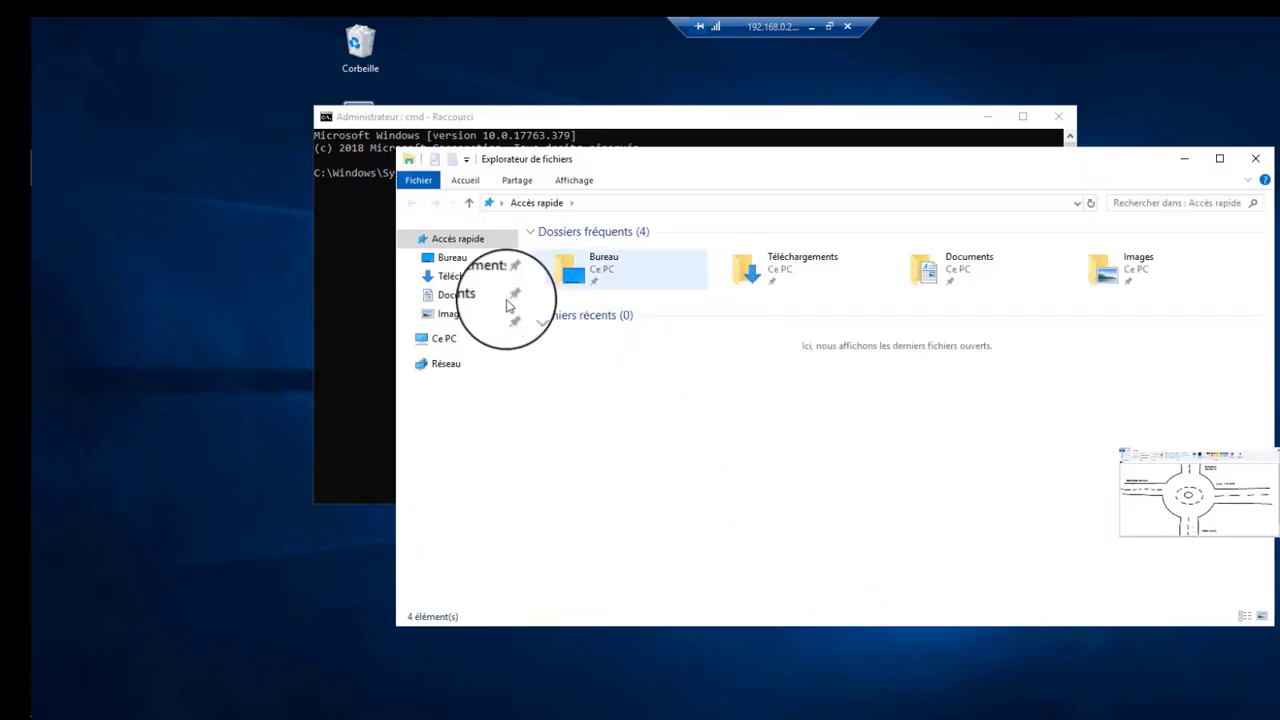
{"action": "left_click", "coordinate": [443, 340]}
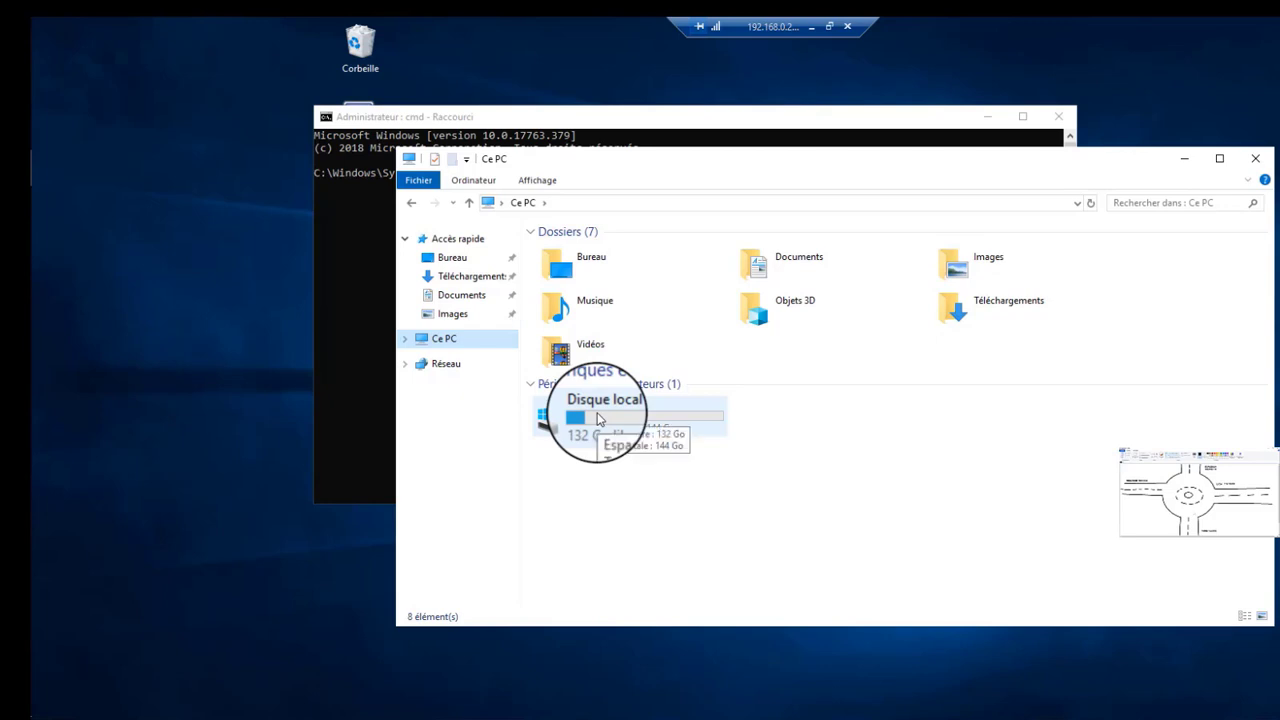
{"action": "double_click", "coordinate": [598, 418]}
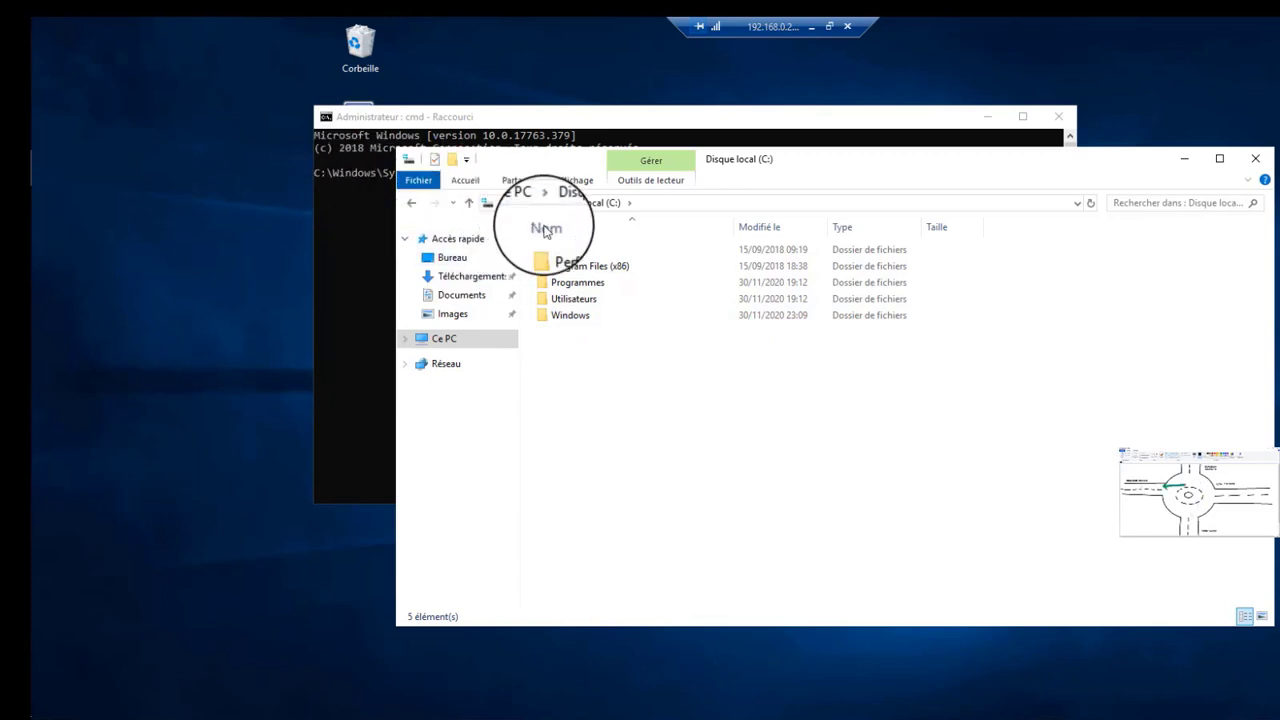
{"action": "left_click", "coordinate": [586, 322]}
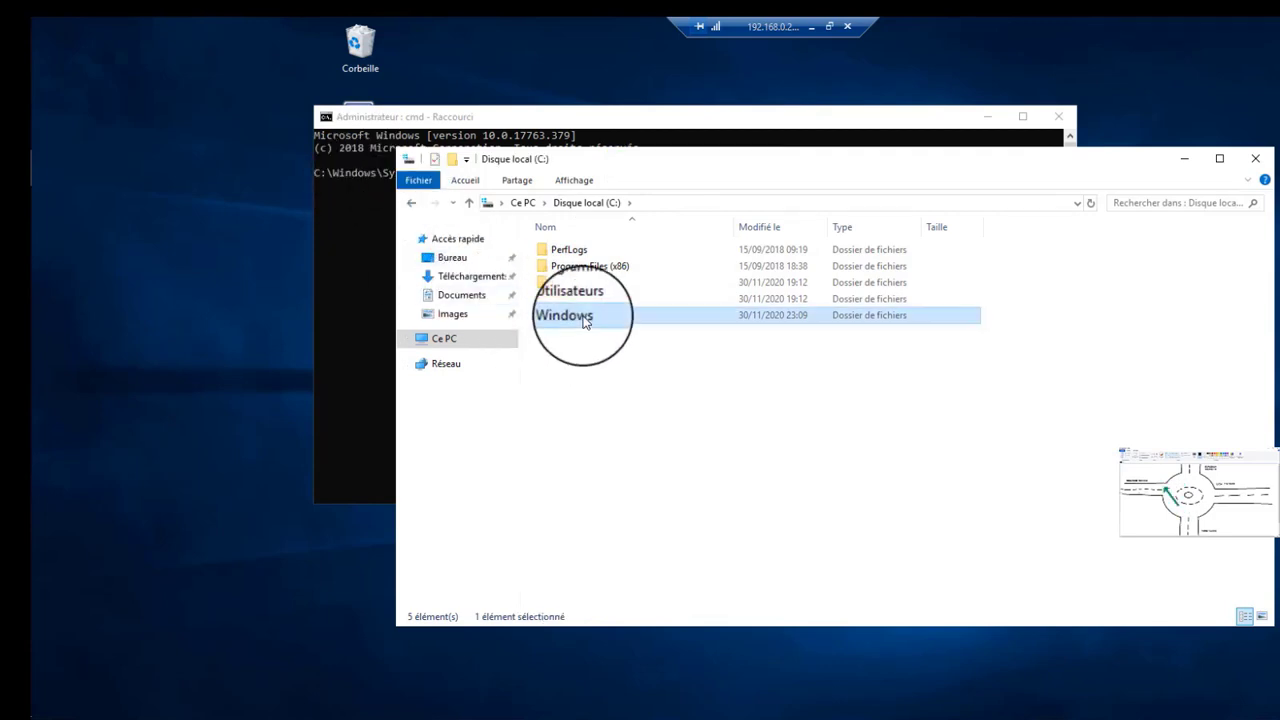
{"action": "double_click", "coordinate": [586, 322]}
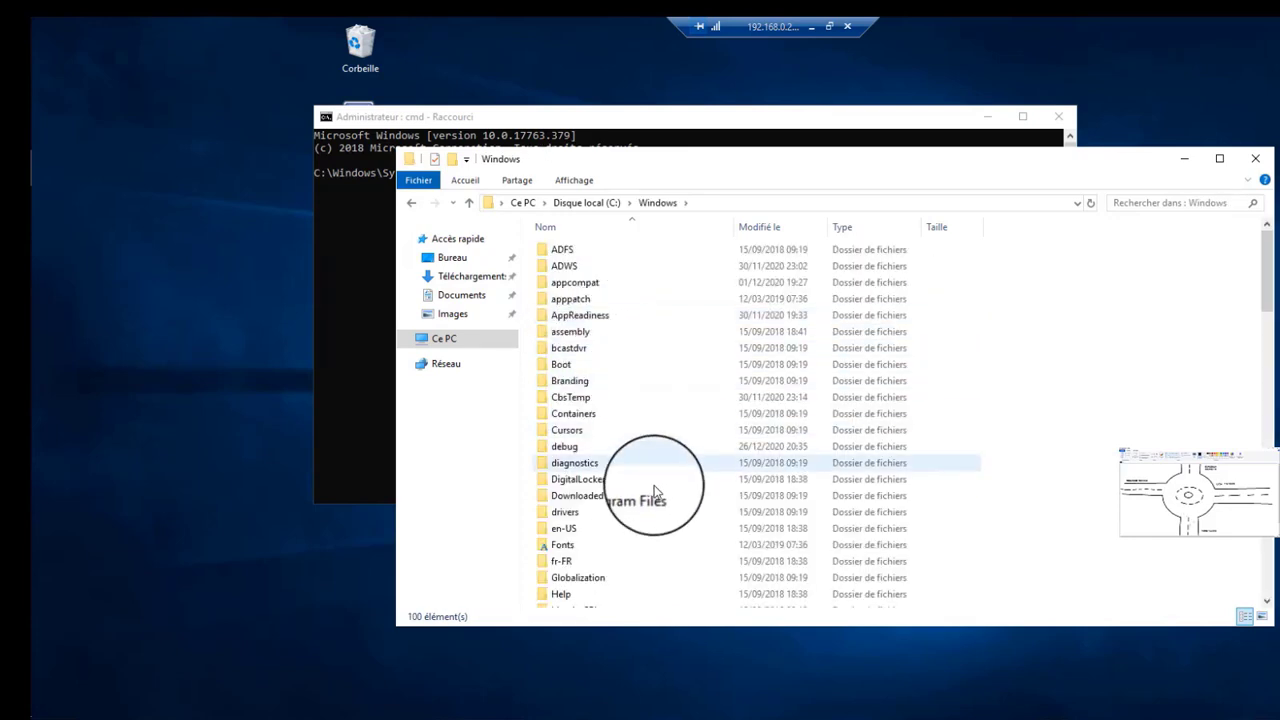
Open the System32 folder inside Windows, arrange the windows to compare its path with the prompt, and close the folder window
{"action": "scroll", "coordinate": [608, 528], "scroll_direction": "down", "scroll_amount": 3}
{"action": "scroll", "coordinate": [608, 528], "scroll_direction": "down", "scroll_amount": 7}
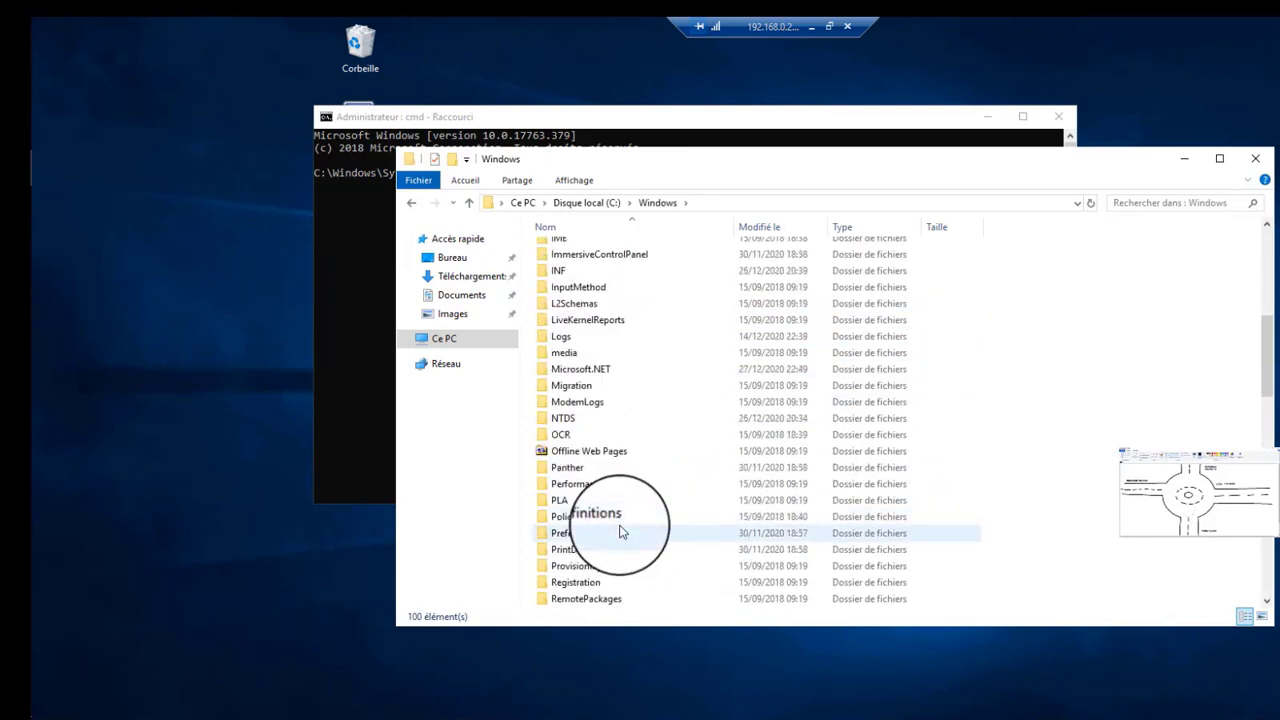
{"action": "scroll", "coordinate": [620, 533], "scroll_direction": "down", "scroll_amount": 2}
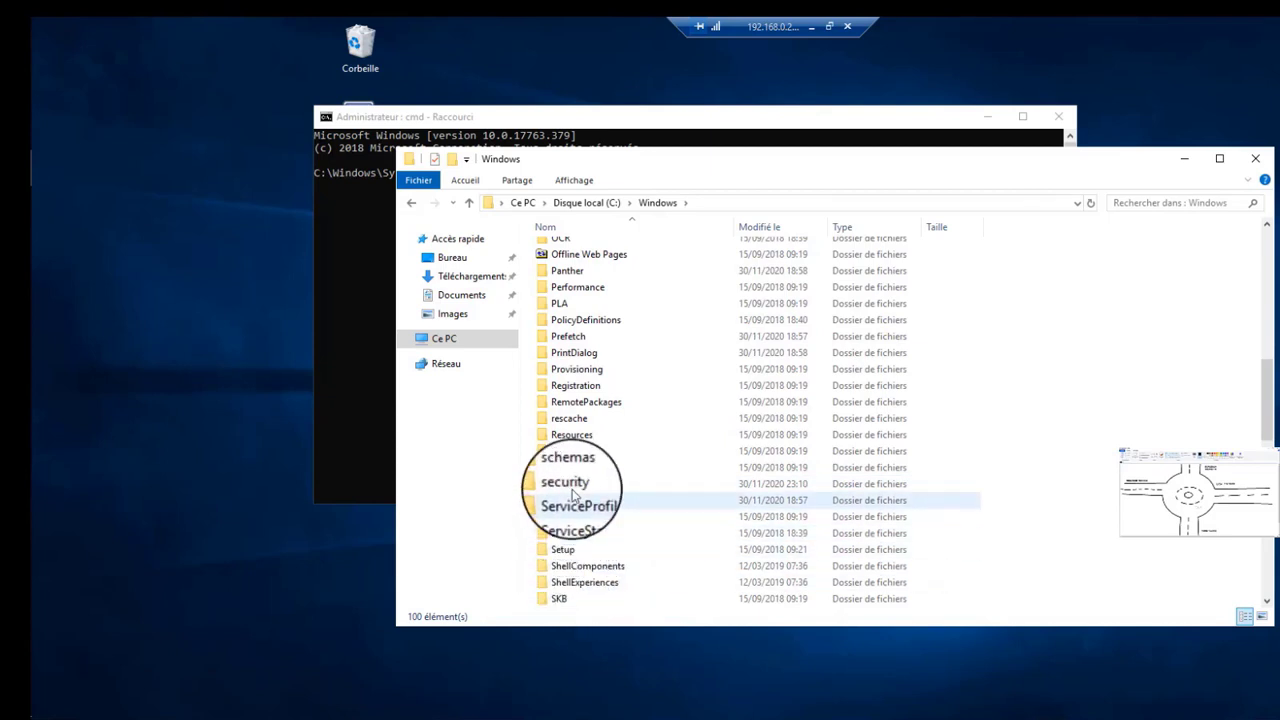
{"action": "scroll", "coordinate": [585, 480], "scroll_direction": "down", "scroll_amount": 2}
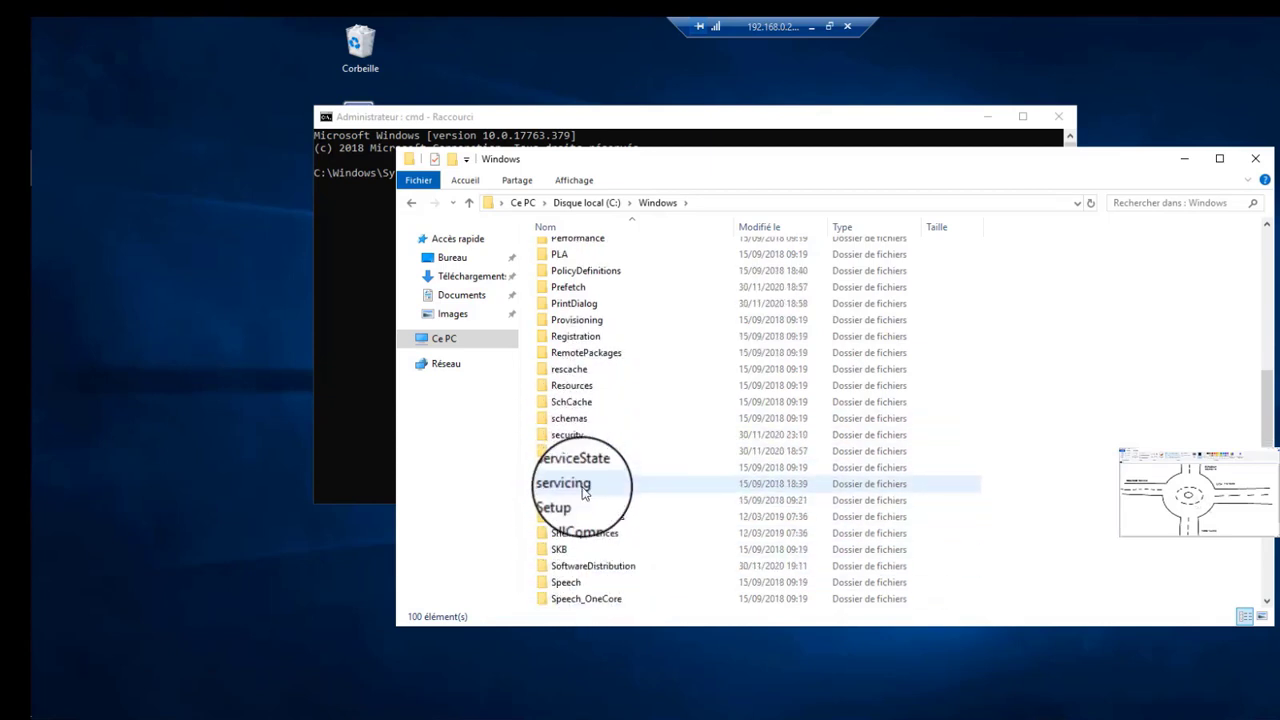
{"action": "double_click", "coordinate": [583, 588]}
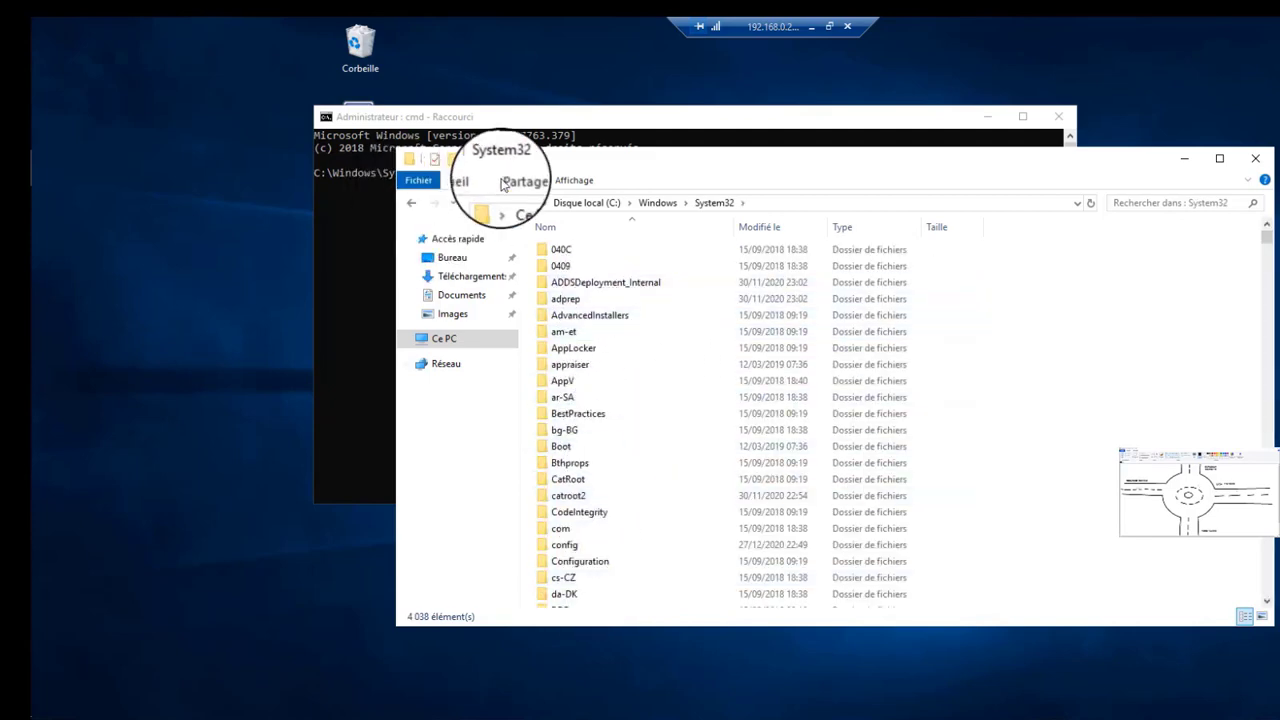
{"action": "left_click_drag", "start_coordinate": [586, 157], "coordinate": [747, 159]}
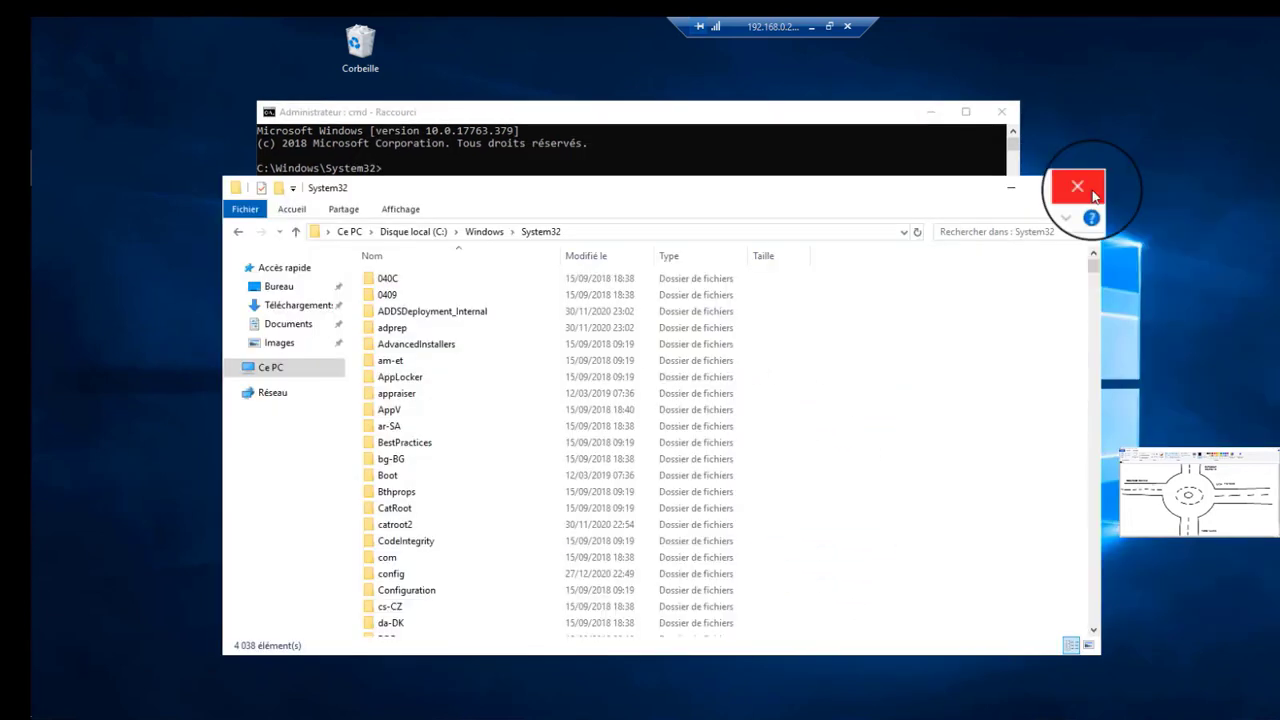
{"action": "left_click", "coordinate": [1094, 196]}
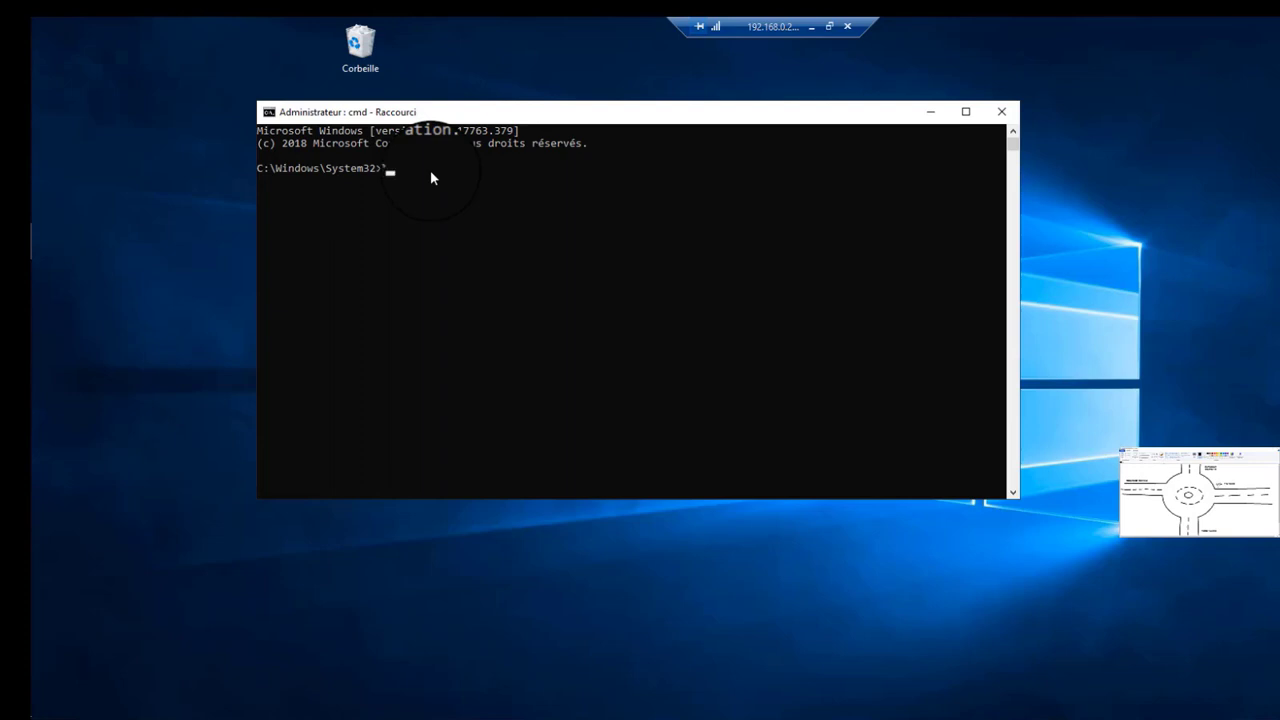
Run dir in the command prompt to list the contents of C:\Windows\System32
{"action": "type", "text": "dir"}
{"action": "key", "text": "Return"}
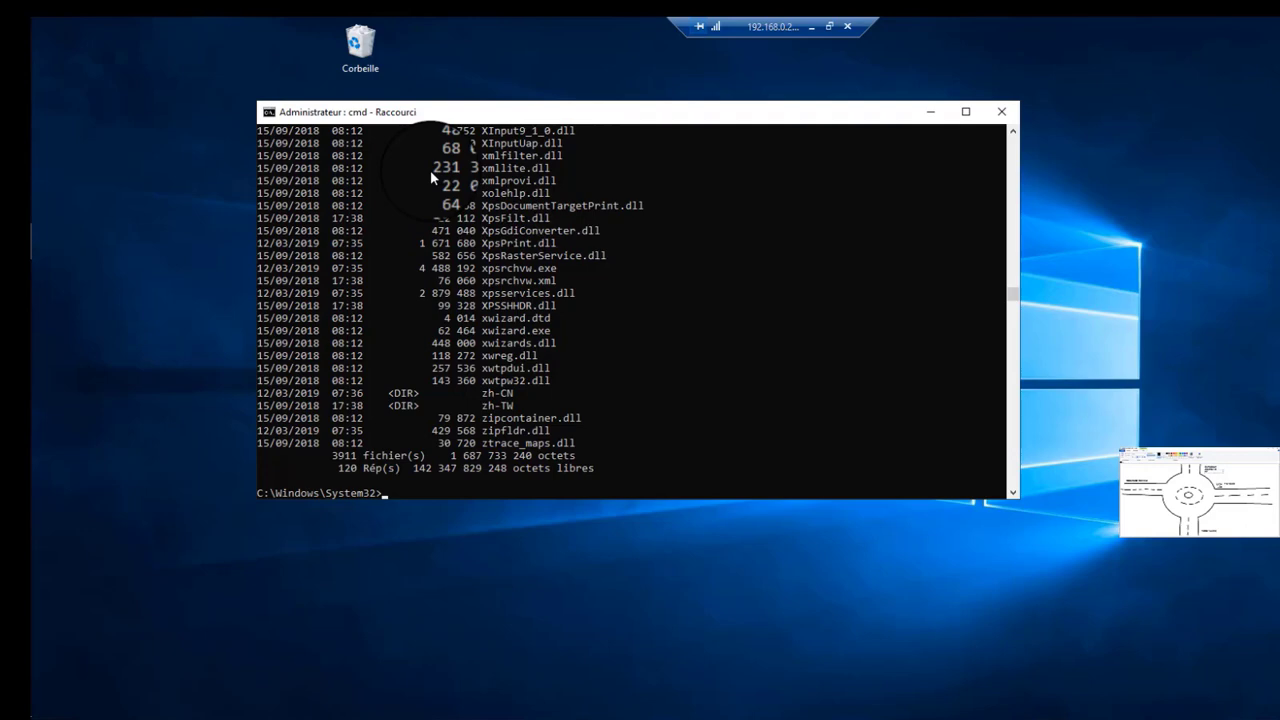
Run HELP in the command prompt to list the available commands
{"action": "scroll", "coordinate": [432, 177], "scroll_direction": "up", "scroll_amount": 20}
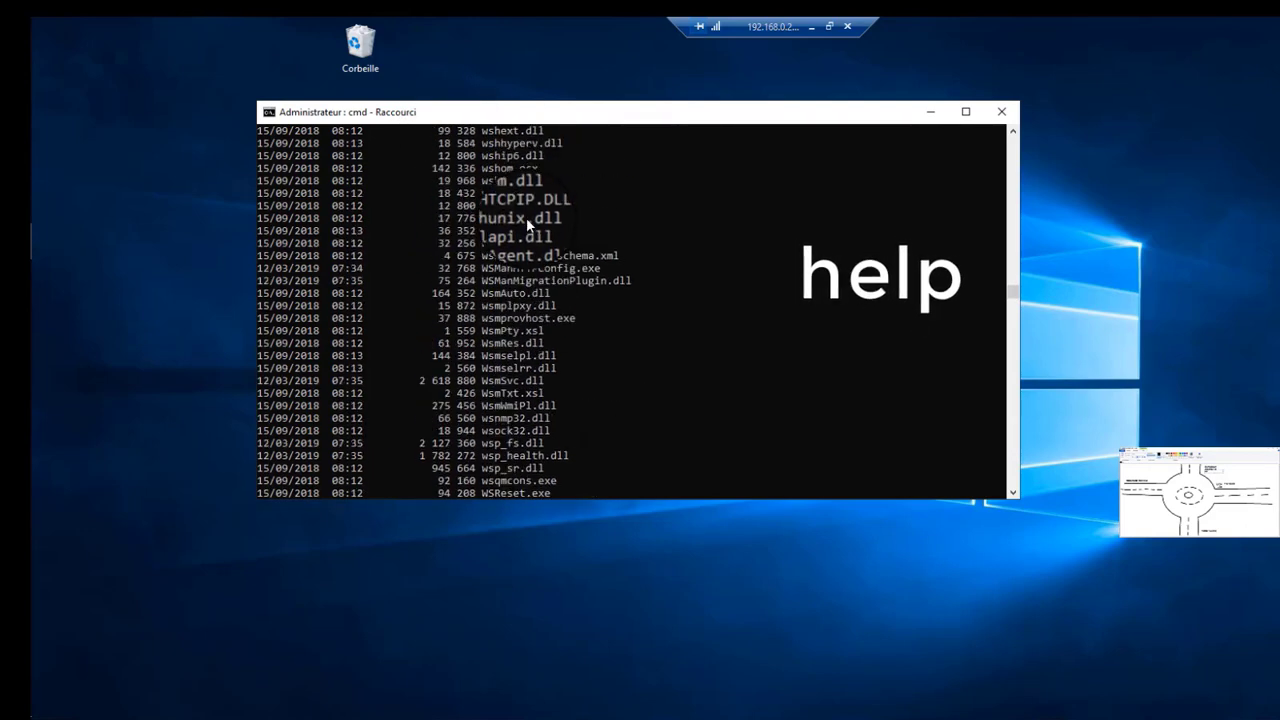
{"action": "scroll", "coordinate": [530, 230], "scroll_direction": "down", "scroll_amount": 9}
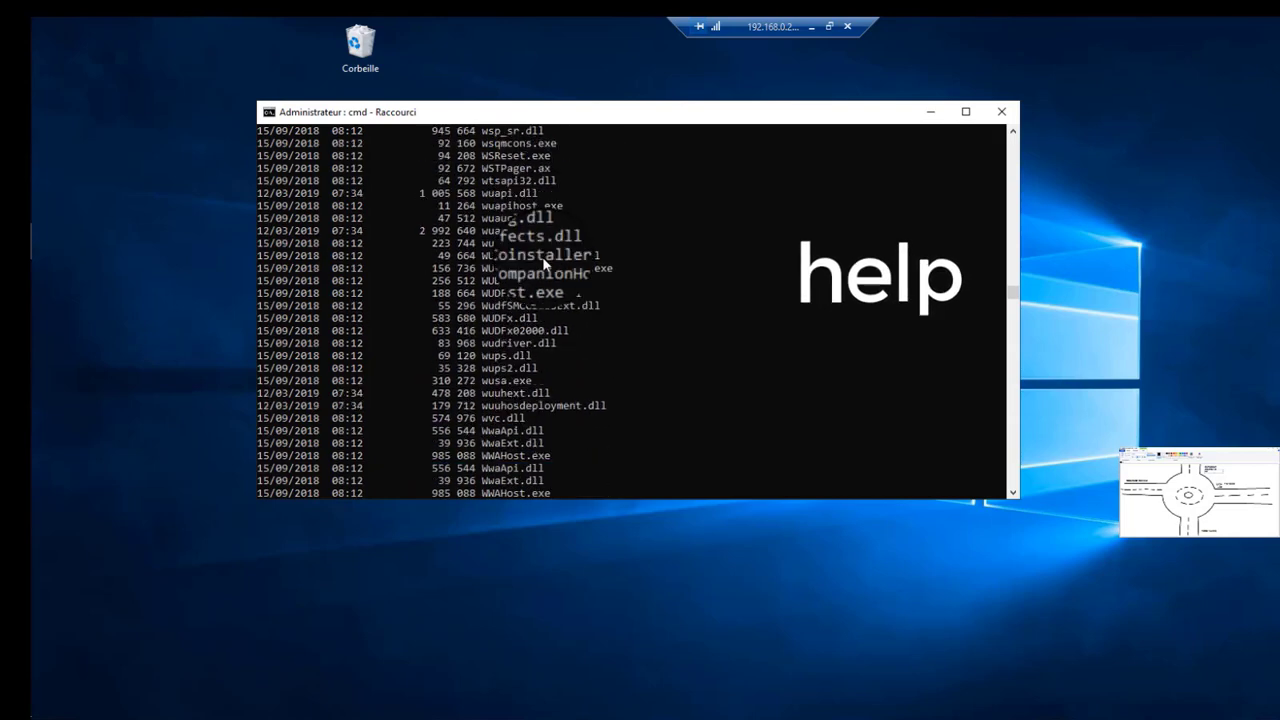
{"action": "scroll", "coordinate": [545, 263], "scroll_direction": "down", "scroll_amount": 20}
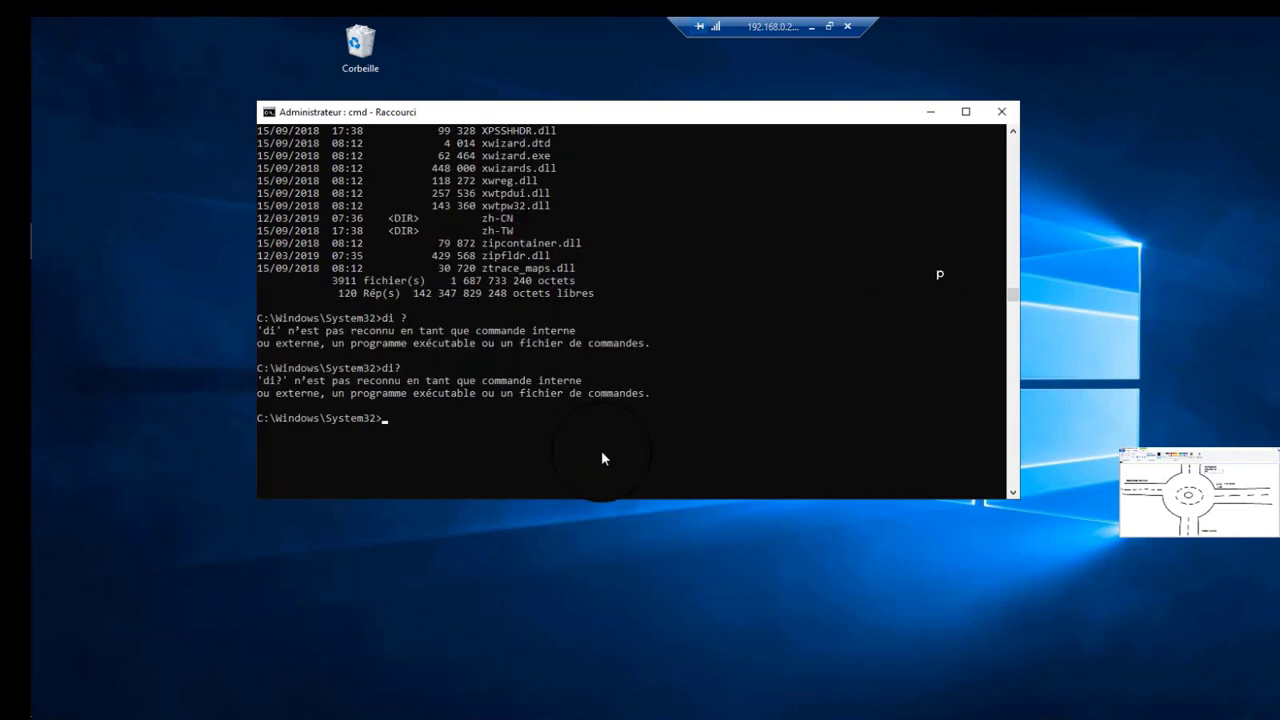
{"action": "type", "text": "HEL"}
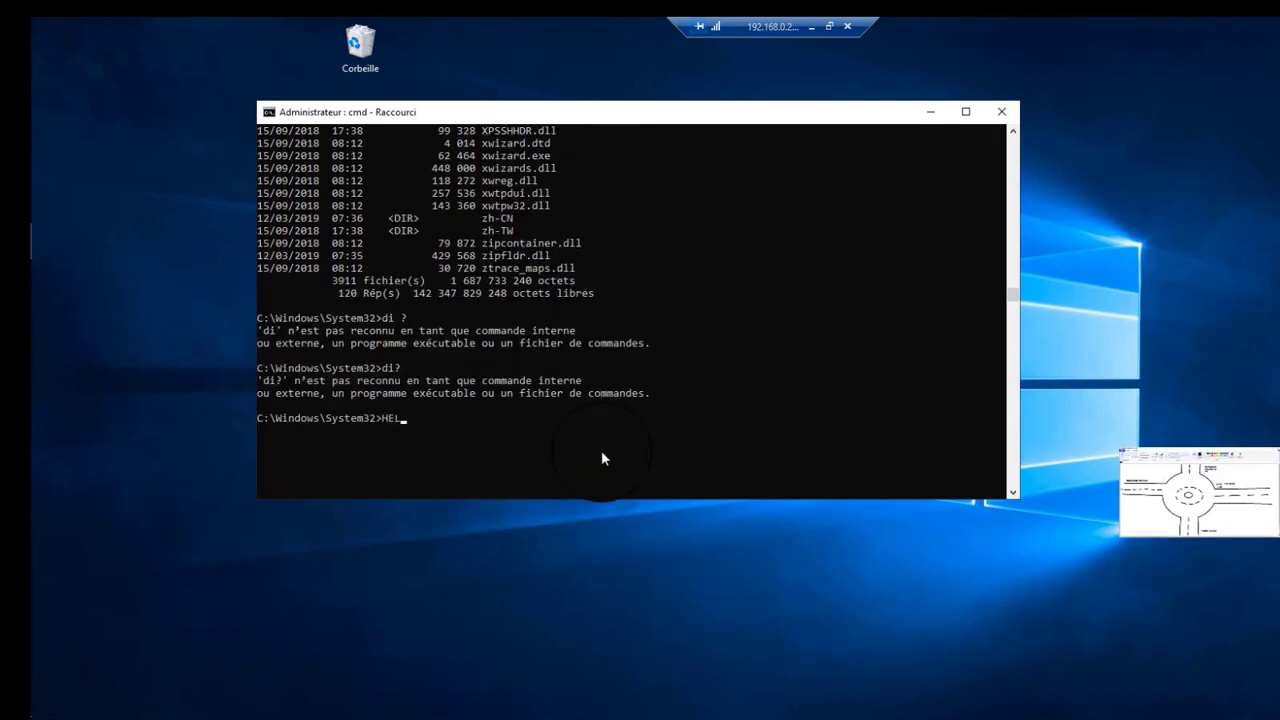
{"action": "type", "text": "P"}
{"action": "key", "text": "Return"}
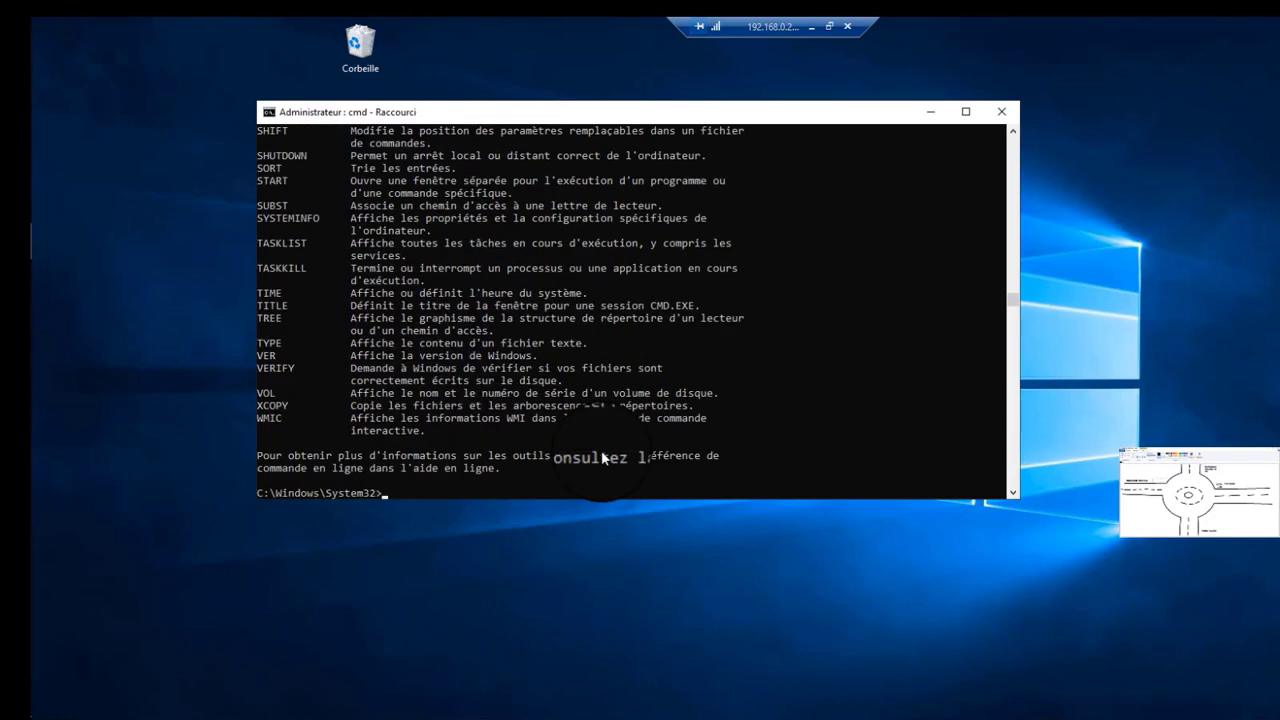
Find the DIR entry in the help listing and highlight it
{"action": "scroll", "coordinate": [450, 401], "scroll_direction": "up", "scroll_amount": 15}
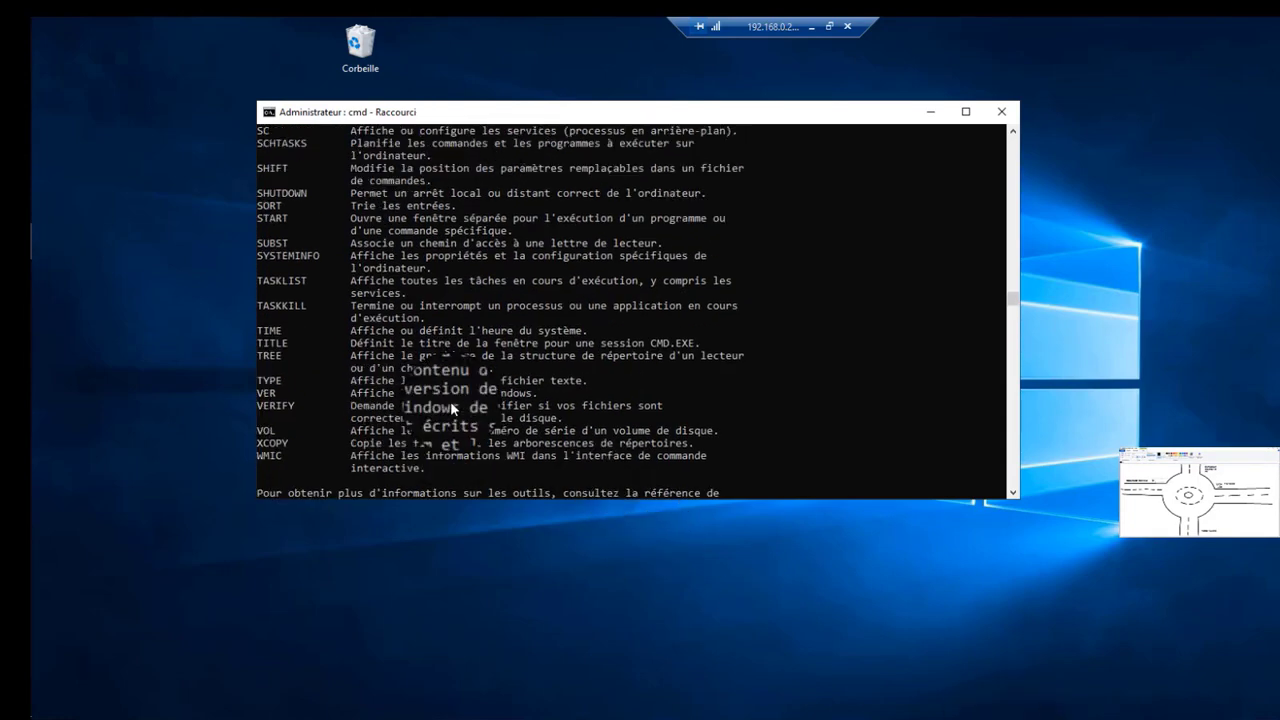
{"action": "scroll", "coordinate": [429, 421], "scroll_direction": "up", "scroll_amount": 8}
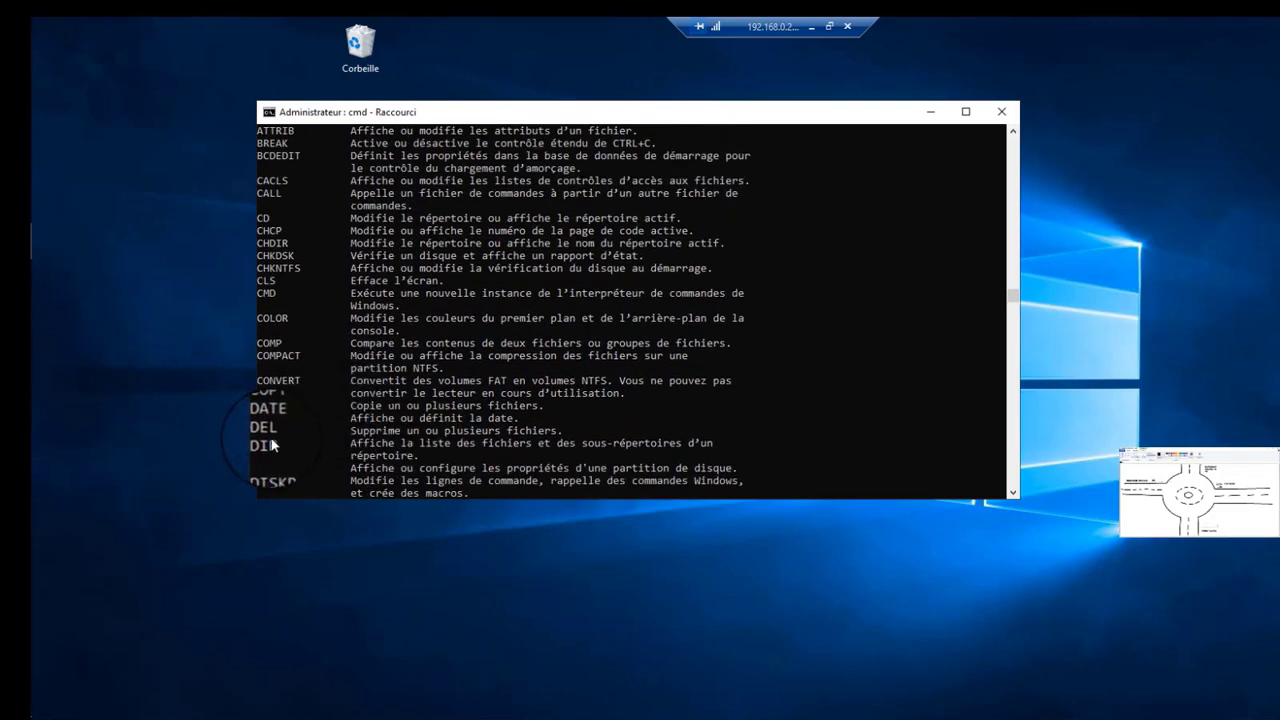
{"action": "left_click_drag", "start_coordinate": [274, 444], "coordinate": [258, 447]}
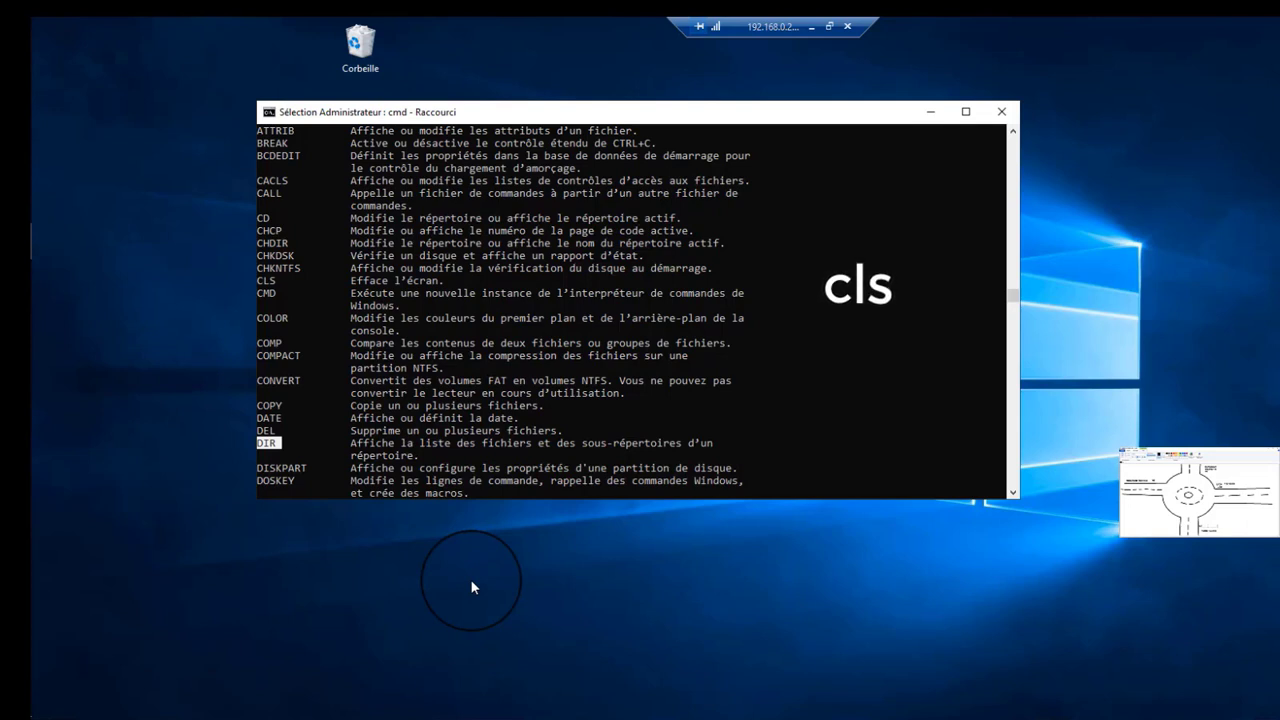
Widen the command prompt window and clear its screen with CLS
{"action": "scroll", "coordinate": [583, 445], "scroll_direction": "down", "scroll_amount": 20}
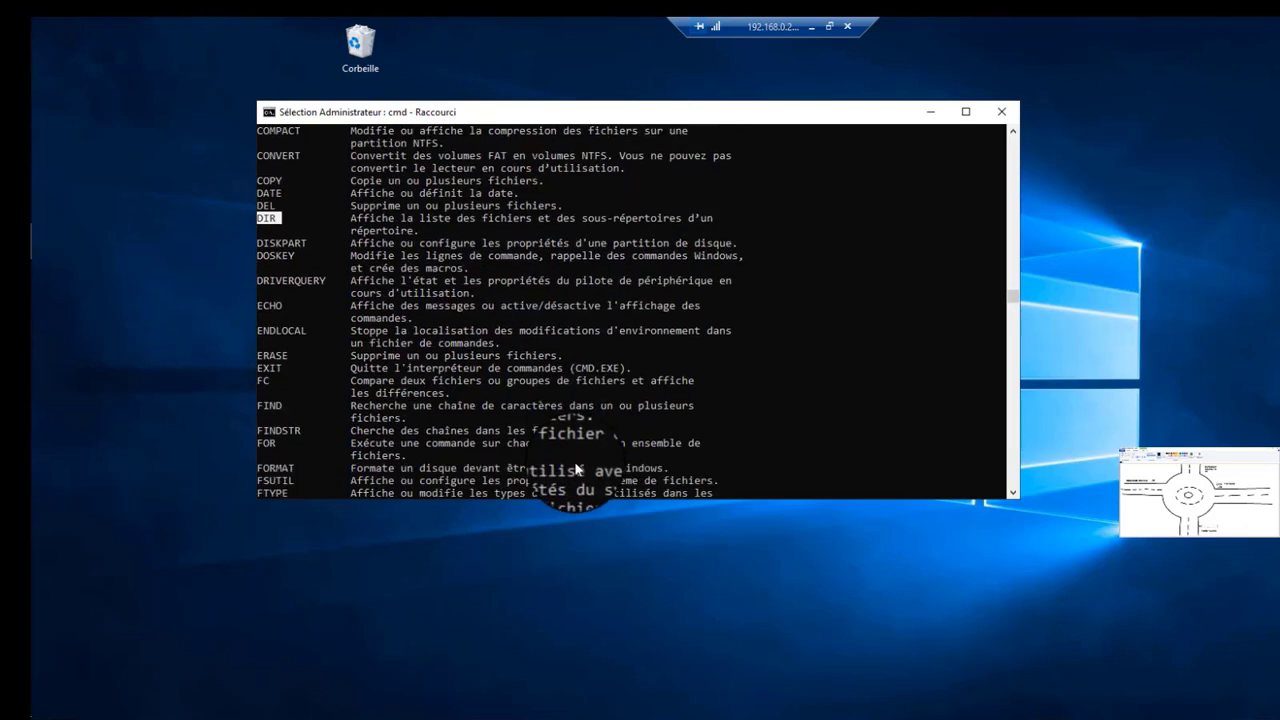
{"action": "scroll", "coordinate": [571, 468], "scroll_direction": "down", "scroll_amount": 7}
{"action": "type", "text": "cls"}
{"action": "key", "text": "Return"}
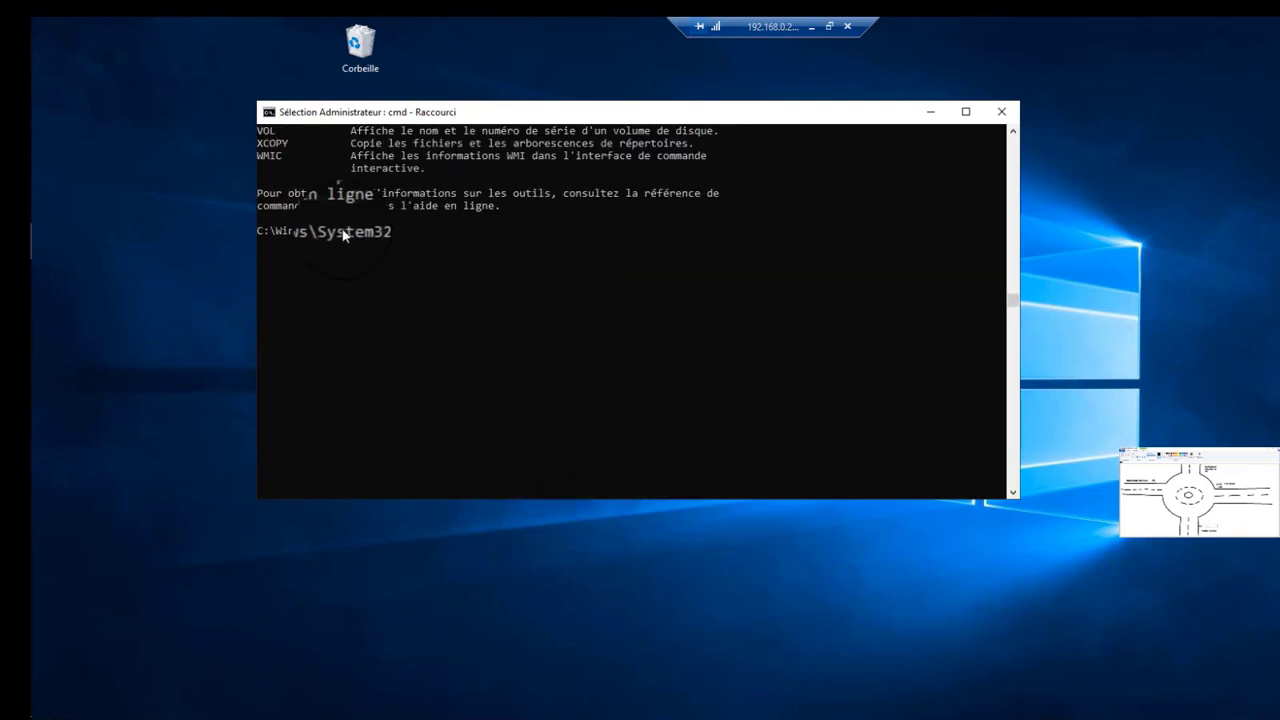
{"action": "left_click_drag", "start_coordinate": [251, 204], "coordinate": [91, 200]}
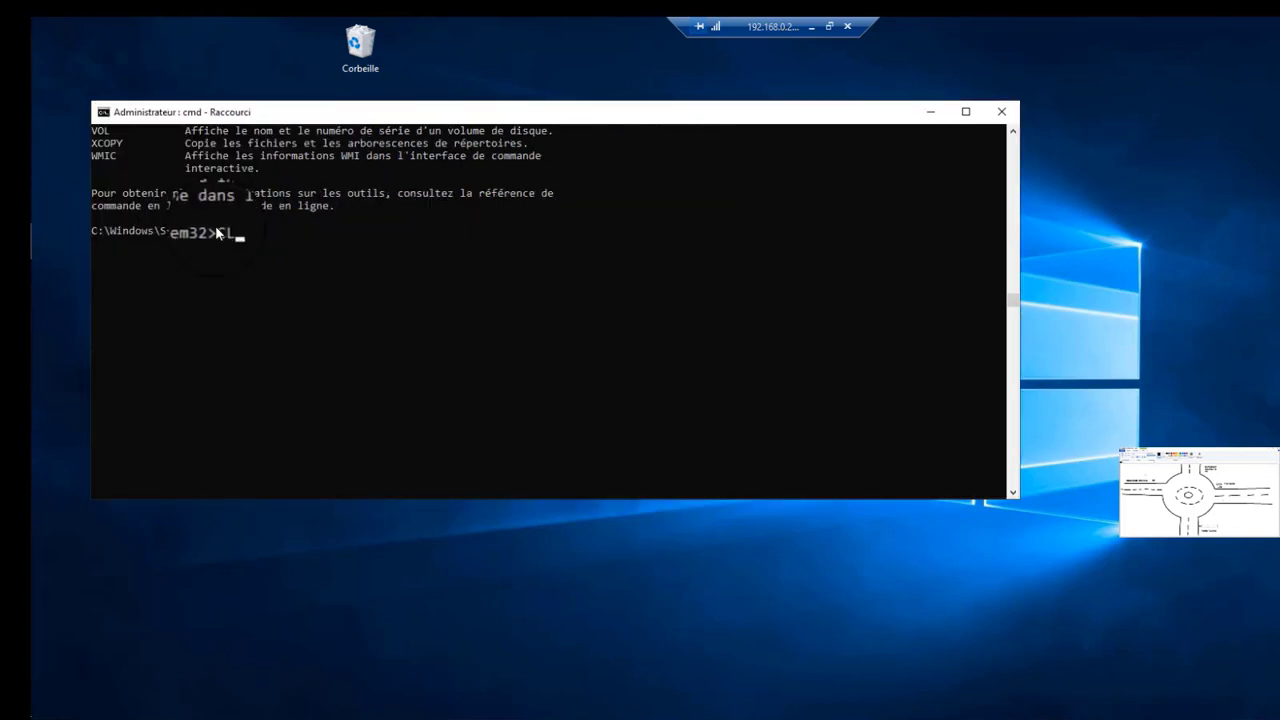
{"action": "type", "text": "s"}
{"action": "key", "text": "Return"}
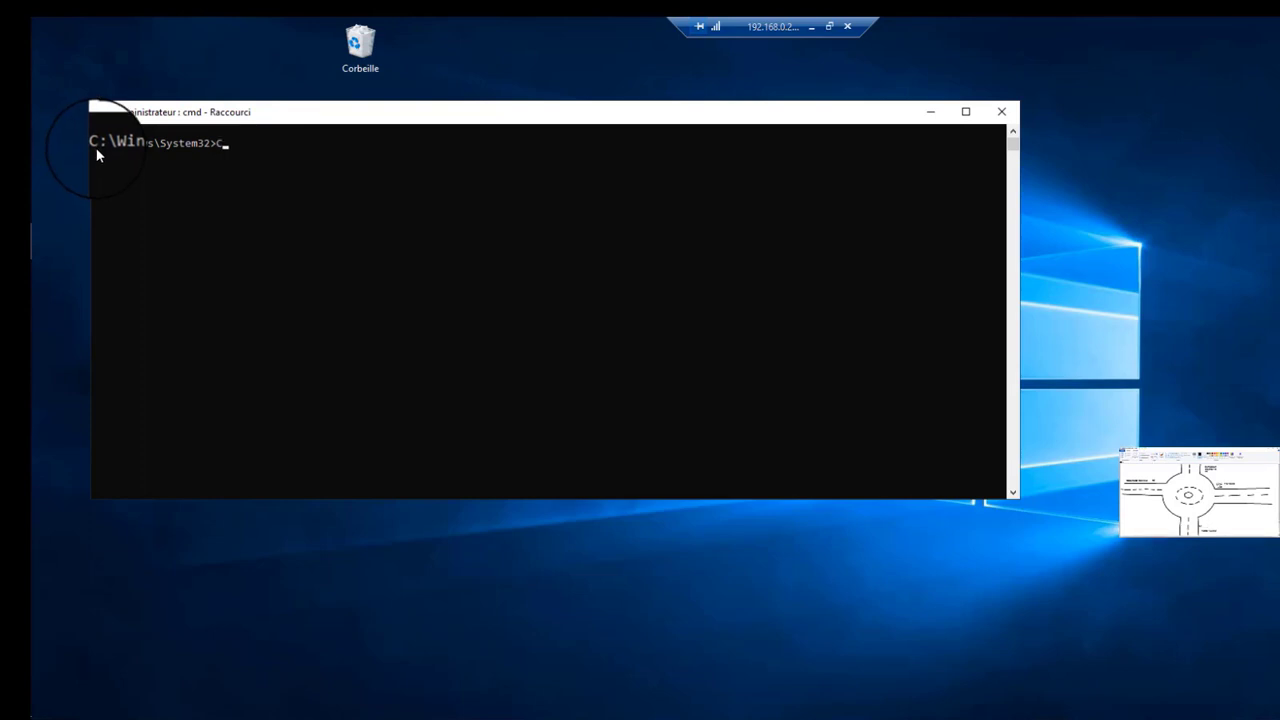
Go up from System32 to the Windows folder with CD ..\ and clear the screen with cls
{"action": "type", "text": "D ..\\"}
{"action": "key", "text": "Return"}
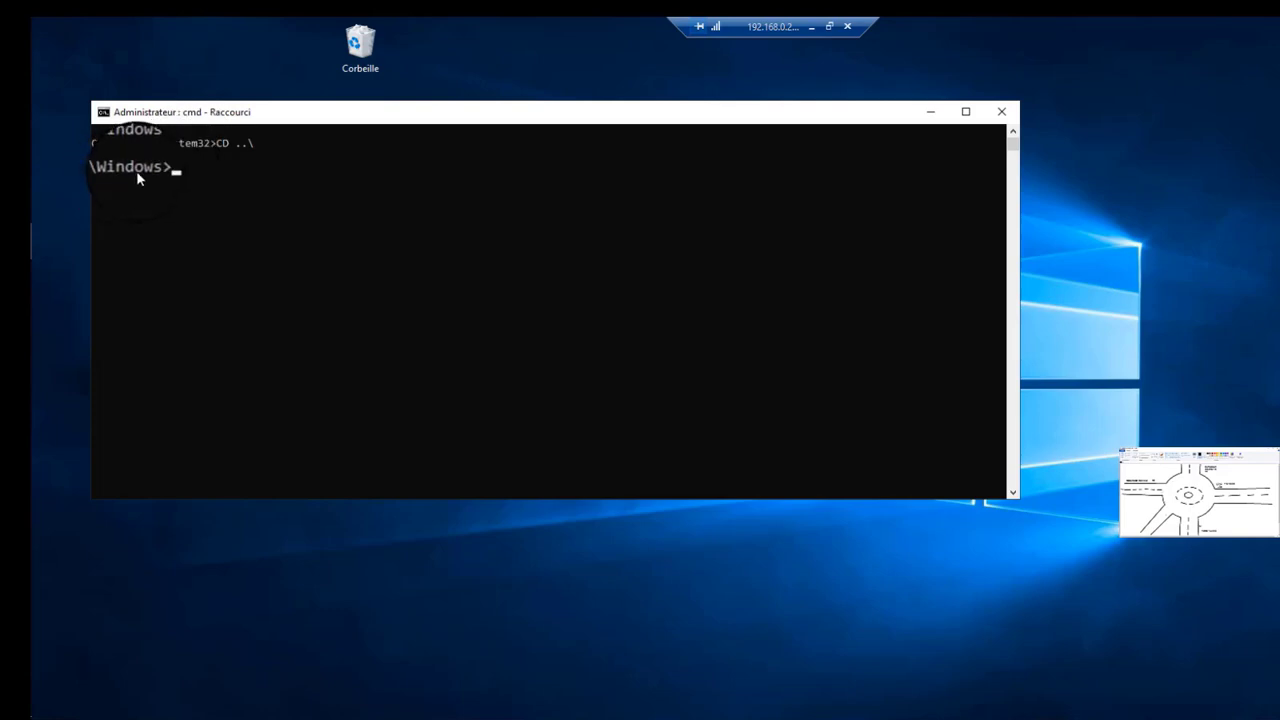
{"action": "type", "text": "cls"}
{"action": "key", "text": "Return"}
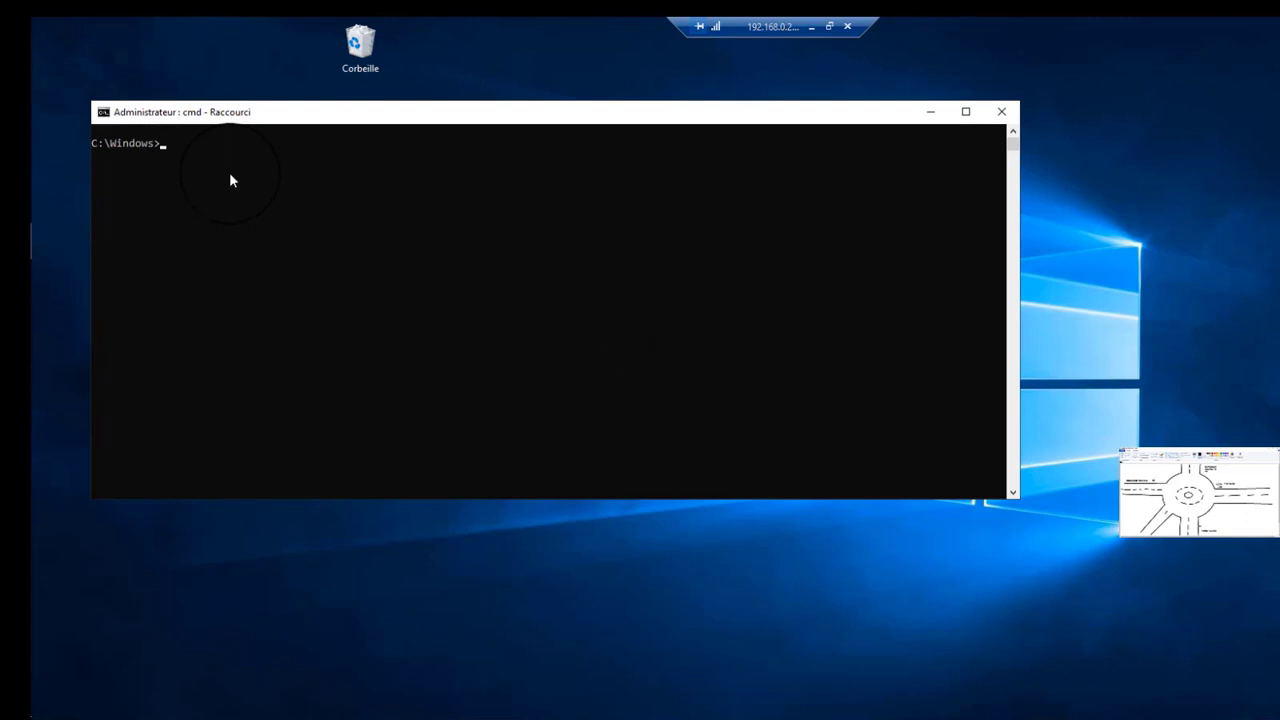
Go up to the root of C: with cd .. and list its contents with dir
{"action": "type", "text": "cd ."}
{"action": "key", "text": "Return"}
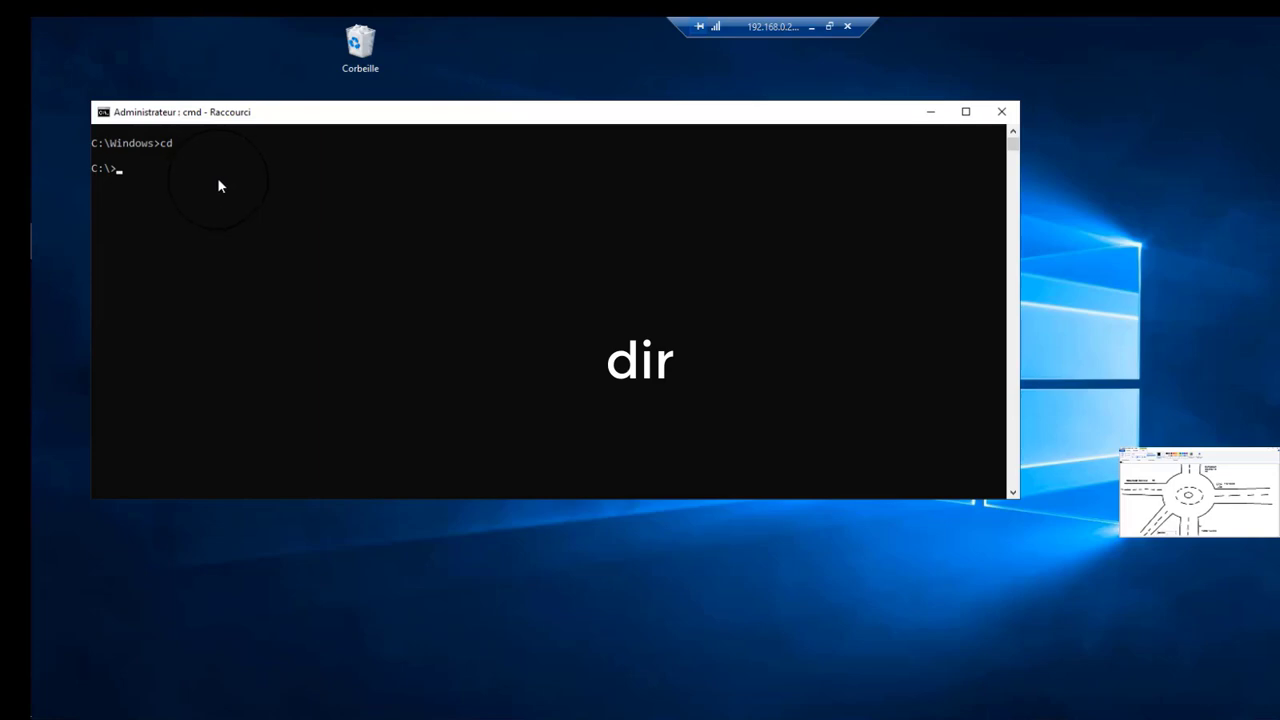
{"action": "type", "text": "dir"}
{"action": "key", "text": "Return"}
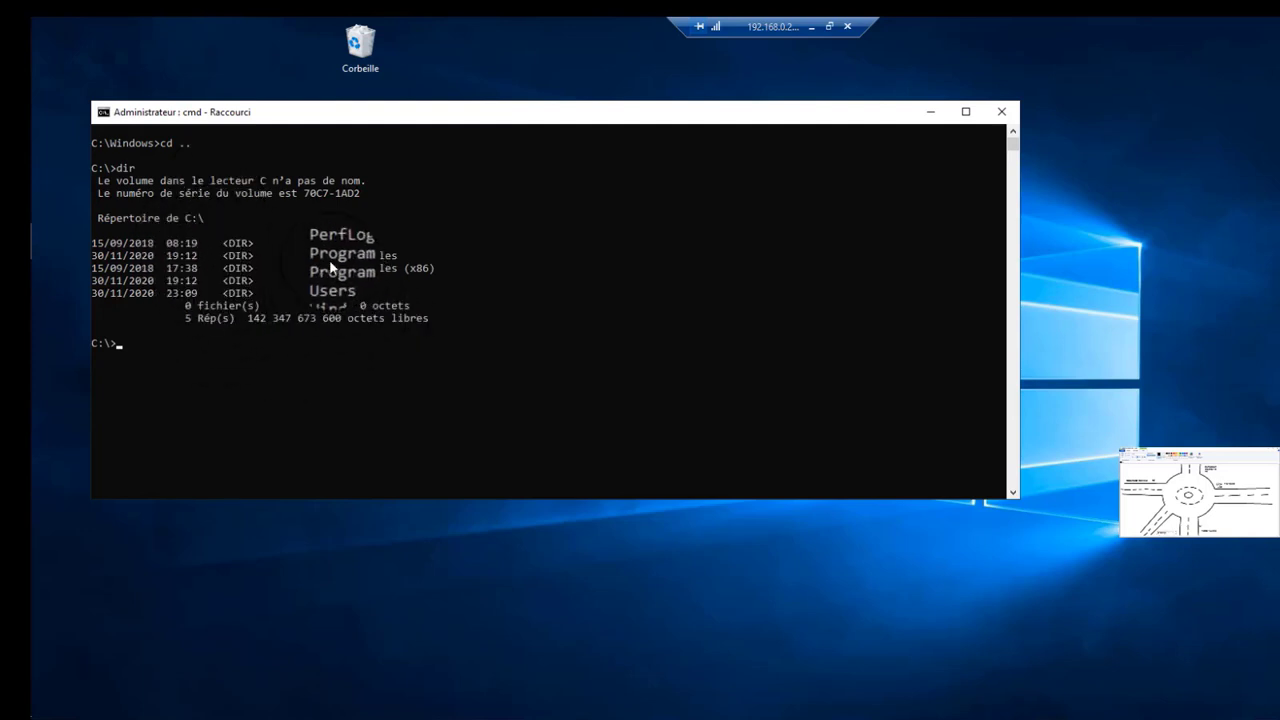
{"action": "mouse_move", "coordinate": [320, 251]}
{"action": "left_mouse_down"}
{"action": "mouse_move", "coordinate": [343, 271]}
{"action": "mouse_move", "coordinate": [316, 250]}
{"action": "left_mouse_up"}
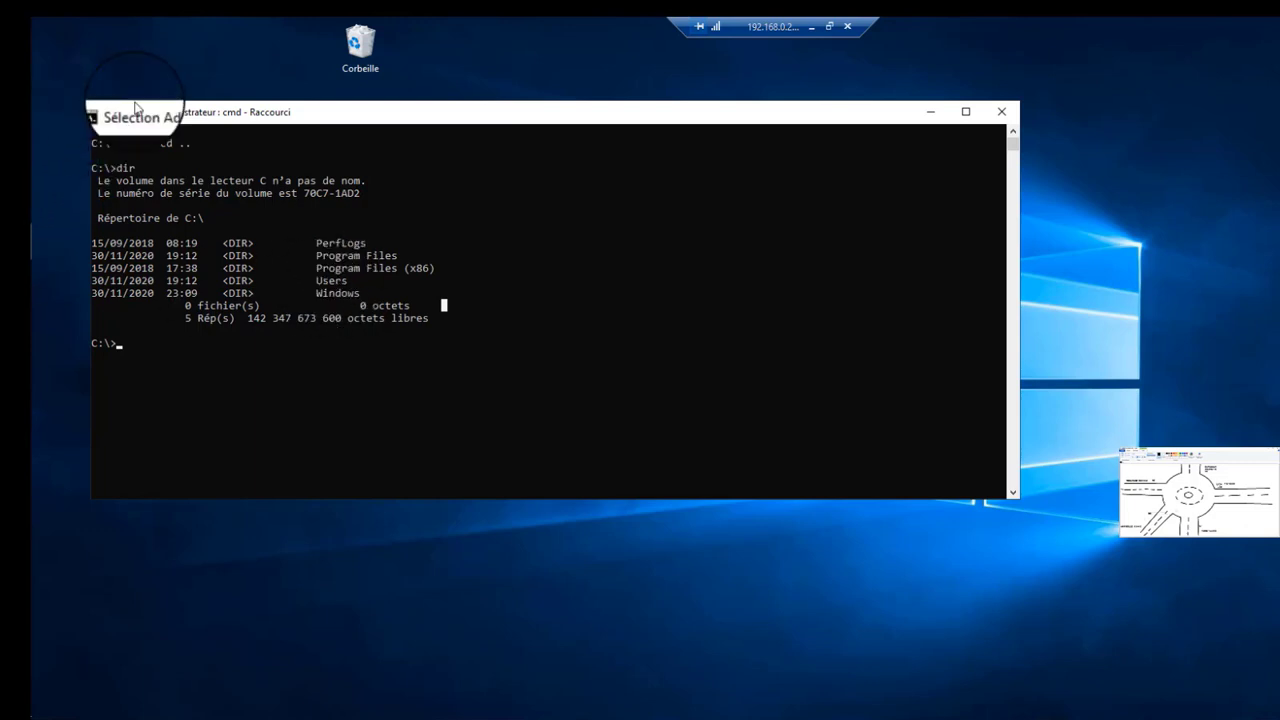
Move the prompt window aside, enter the Users folder with cd users and list its contents with dir
{"action": "left_click_drag", "start_coordinate": [361, 112], "coordinate": [426, 114]}
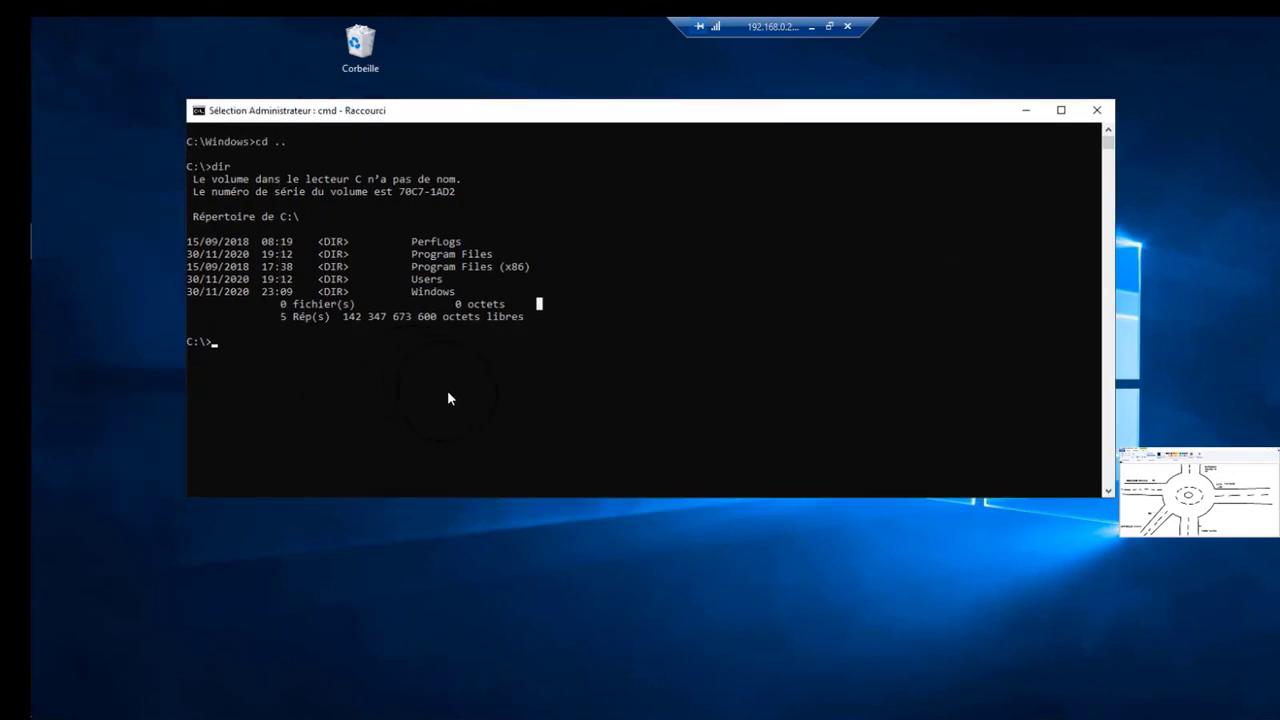
{"action": "type", "text": "cd"}
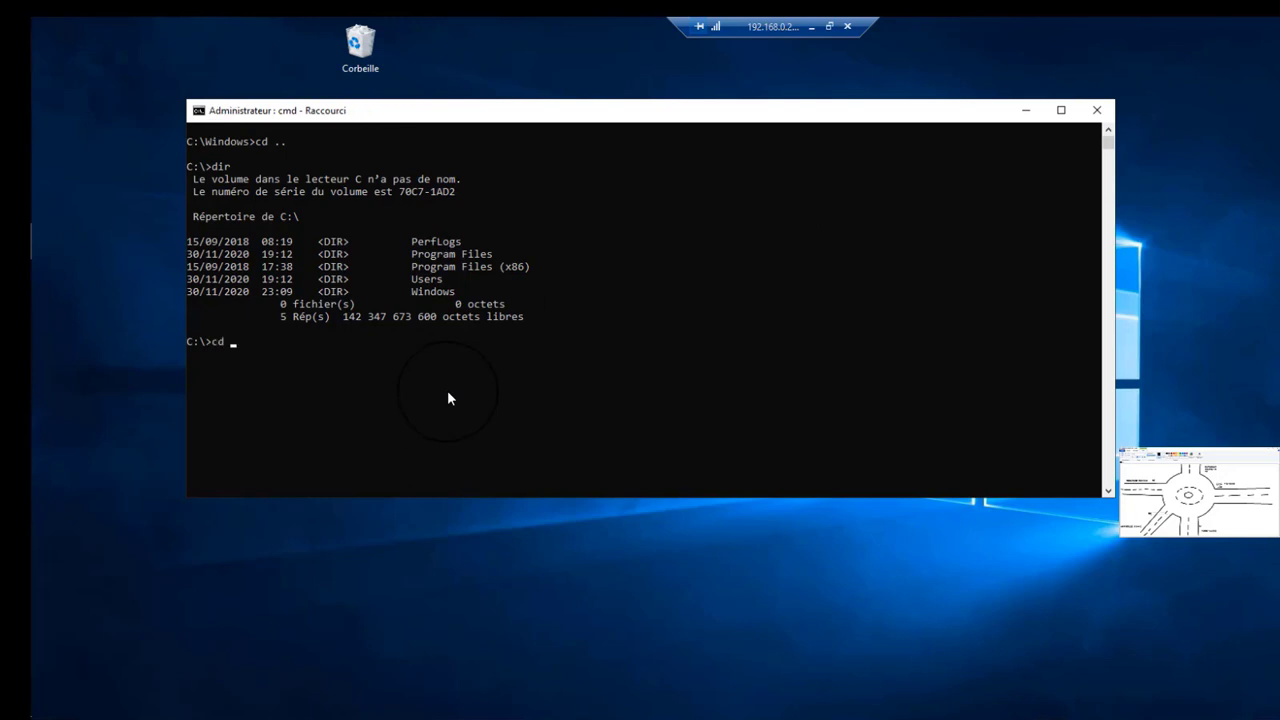
{"action": "type", "text": " users"}
{"action": "key", "text": "Return"}
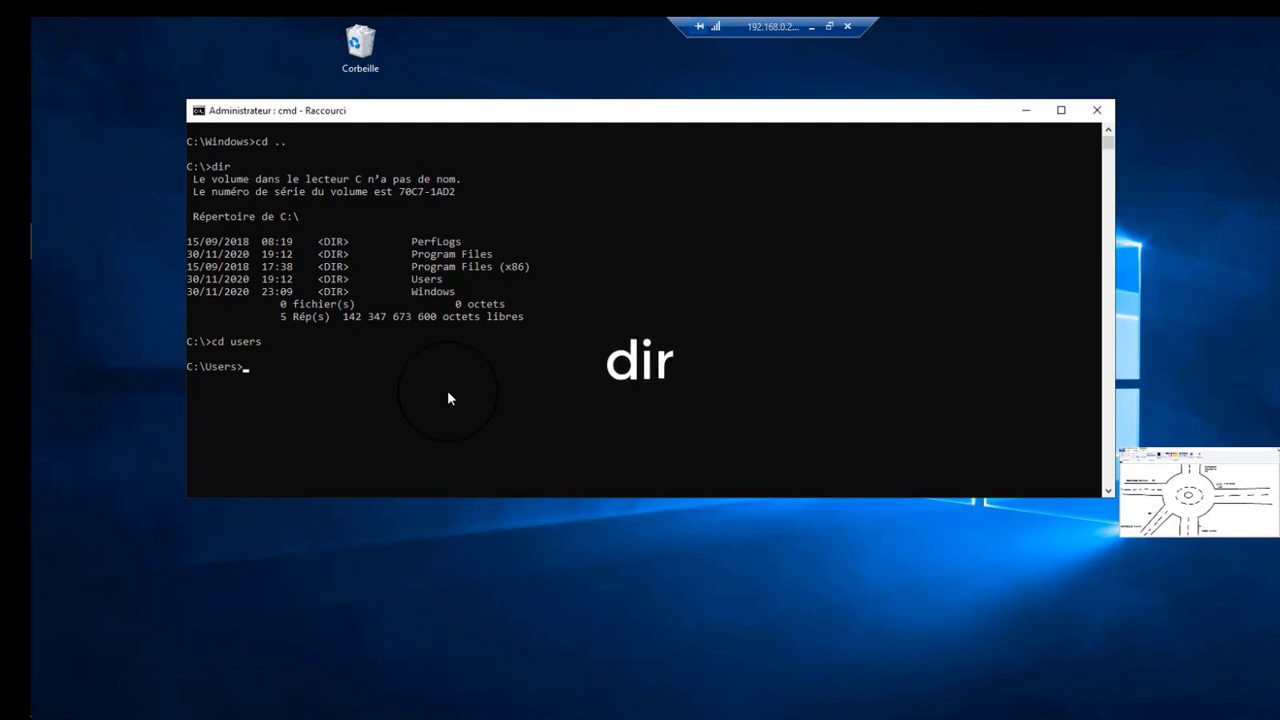
{"action": "type", "text": "dir"}
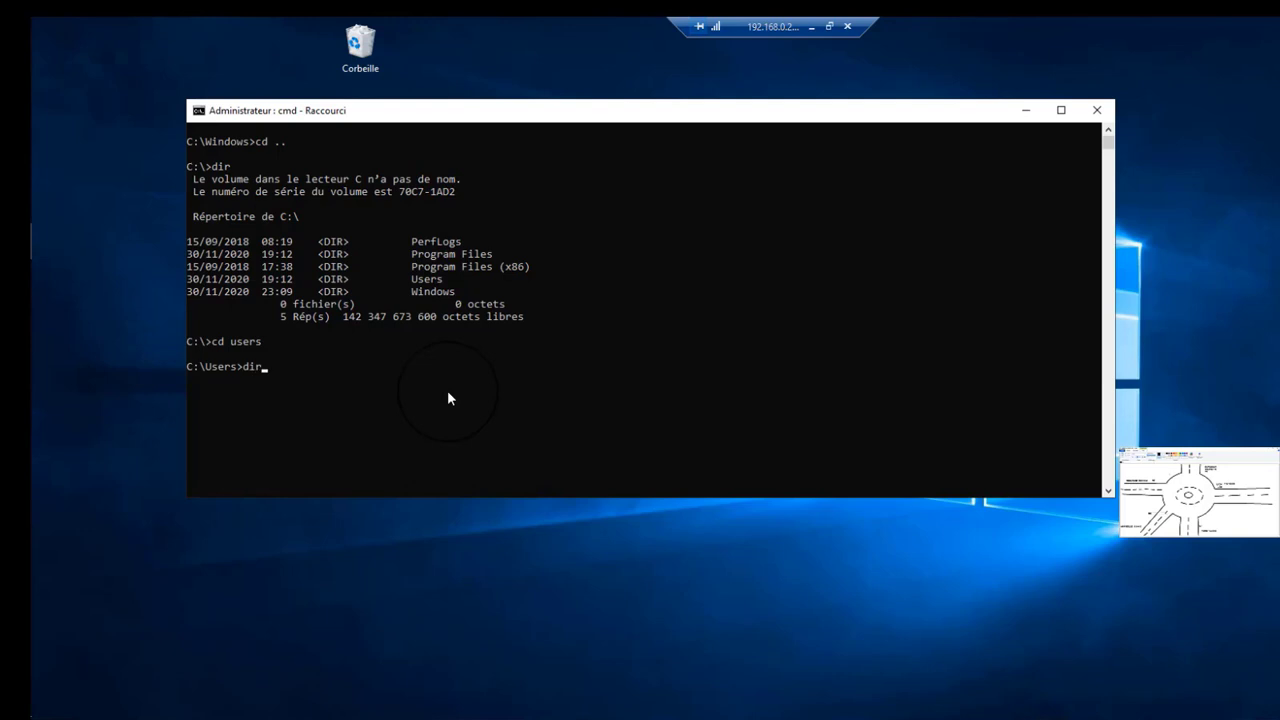
{"action": "key", "text": "Return"}
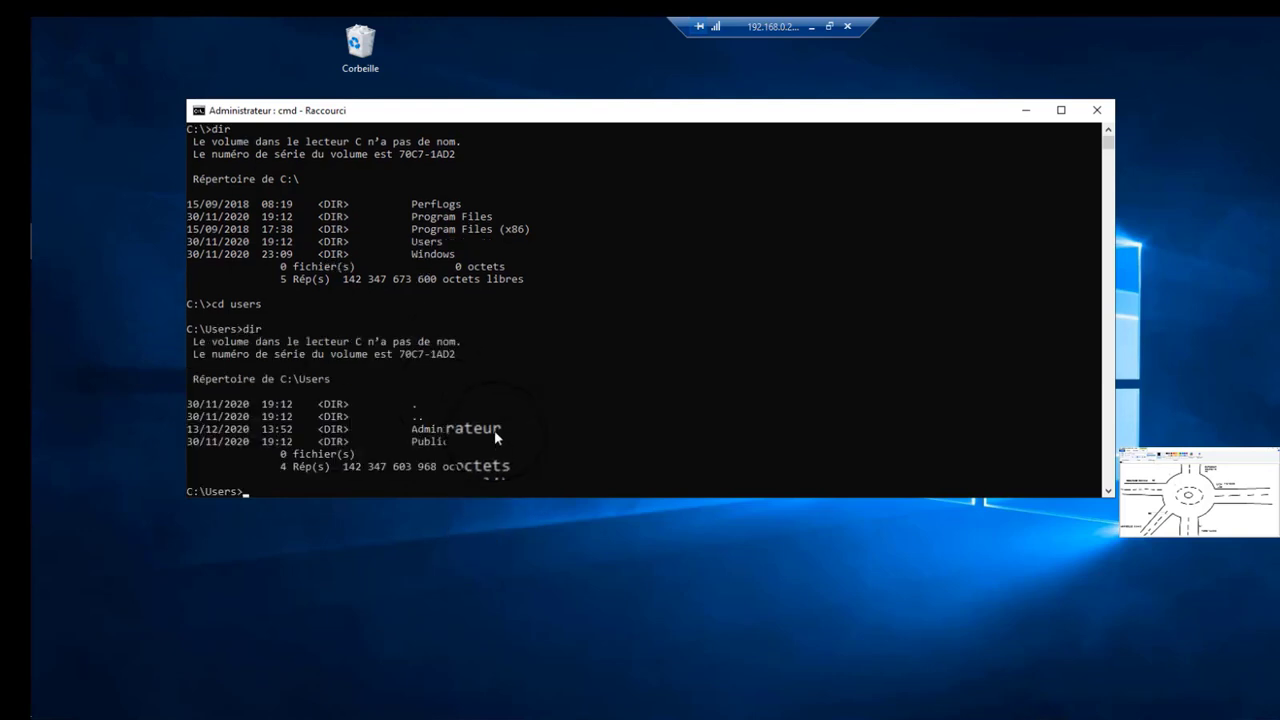
Highlight the Administrateur and Public folders in the Users listing, and clear the highlight
{"action": "left_click_drag", "start_coordinate": [494, 431], "coordinate": [413, 436]}
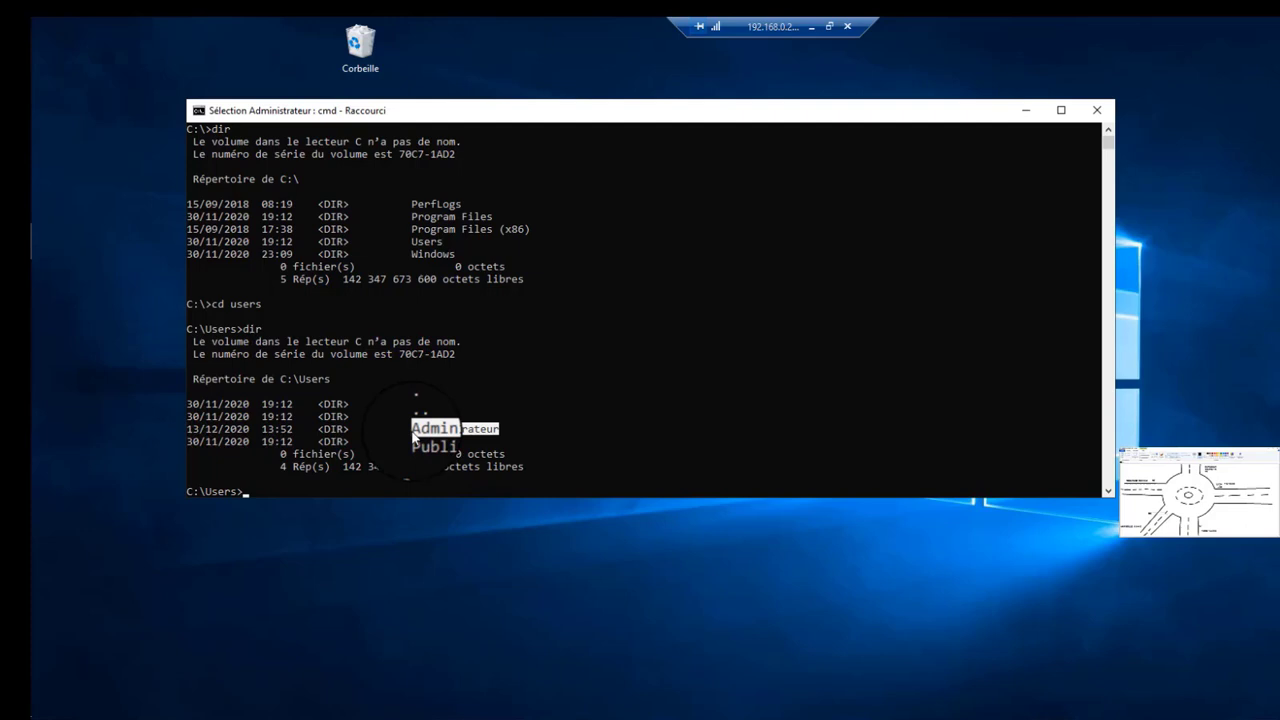
{"action": "left_click_drag", "start_coordinate": [445, 442], "coordinate": [407, 449]}
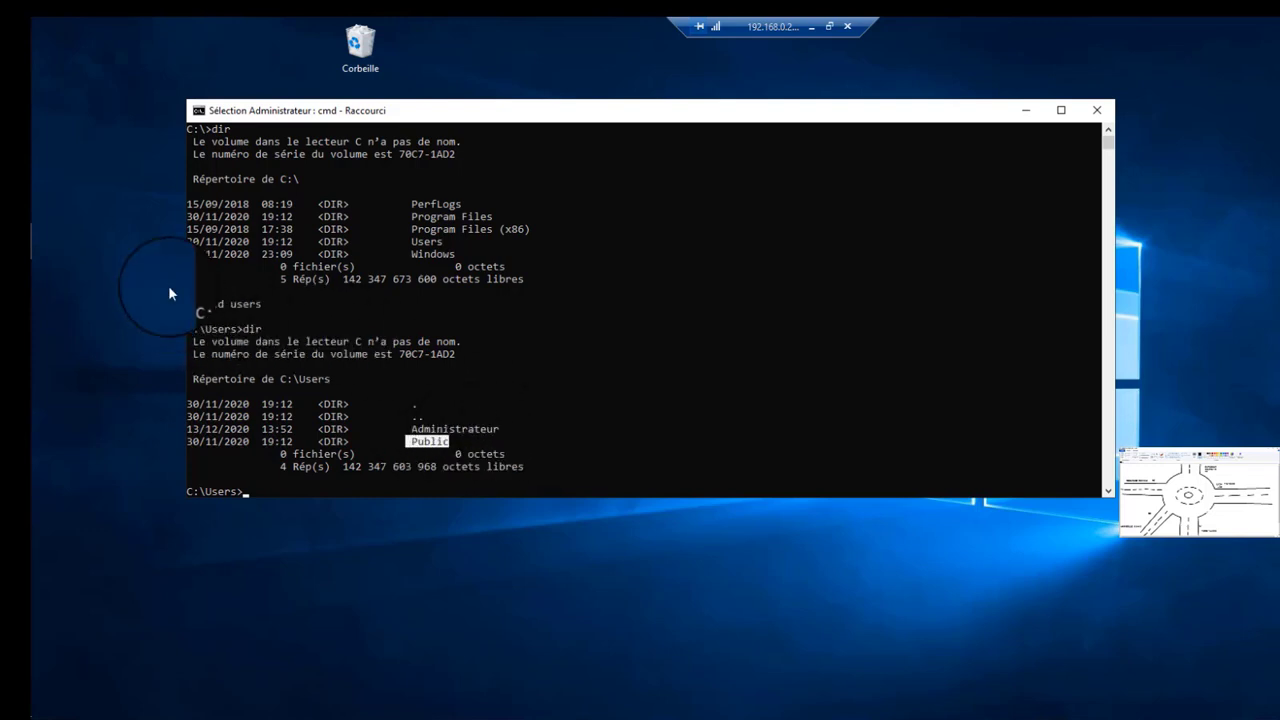
{"action": "left_click", "coordinate": [641, 441]}
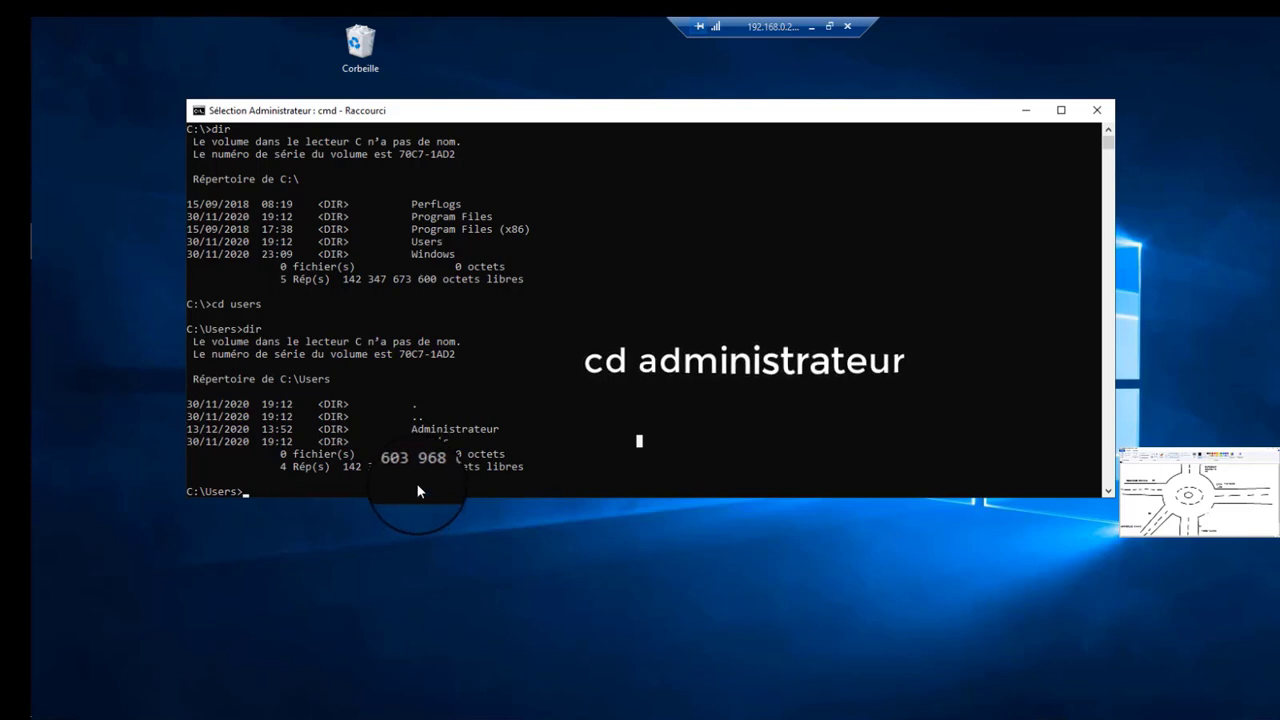
Enter the Administrateur folder with cd administrateur and list its contents with dir
{"action": "type", "text": "cd"}
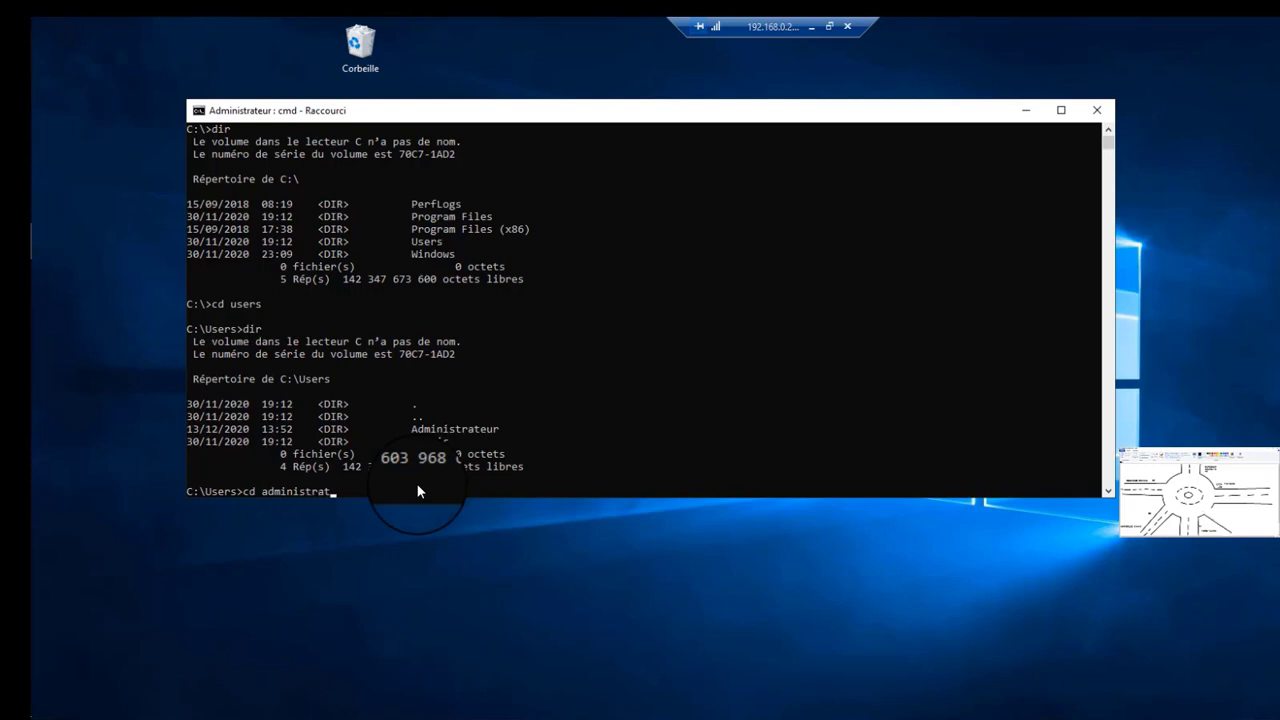
{"action": "type", "text": "administrateur"}
{"action": "key", "text": "Return"}
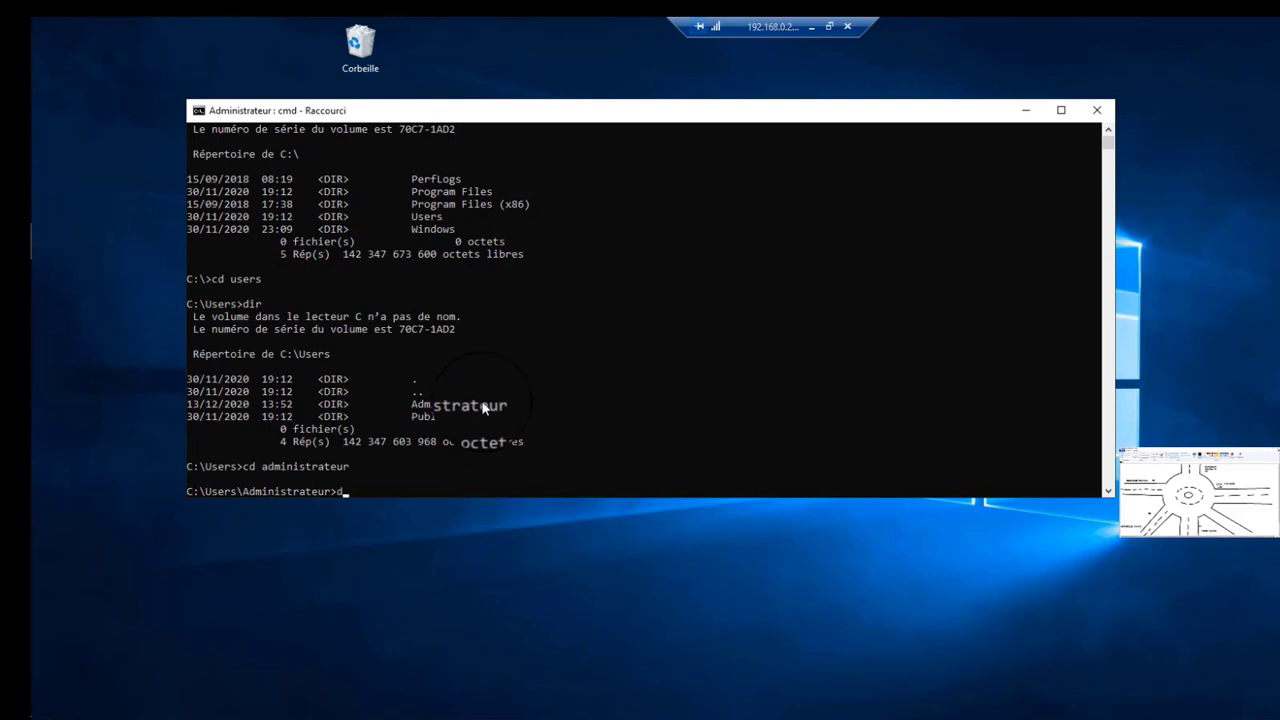
{"action": "key", "text": "Return"}
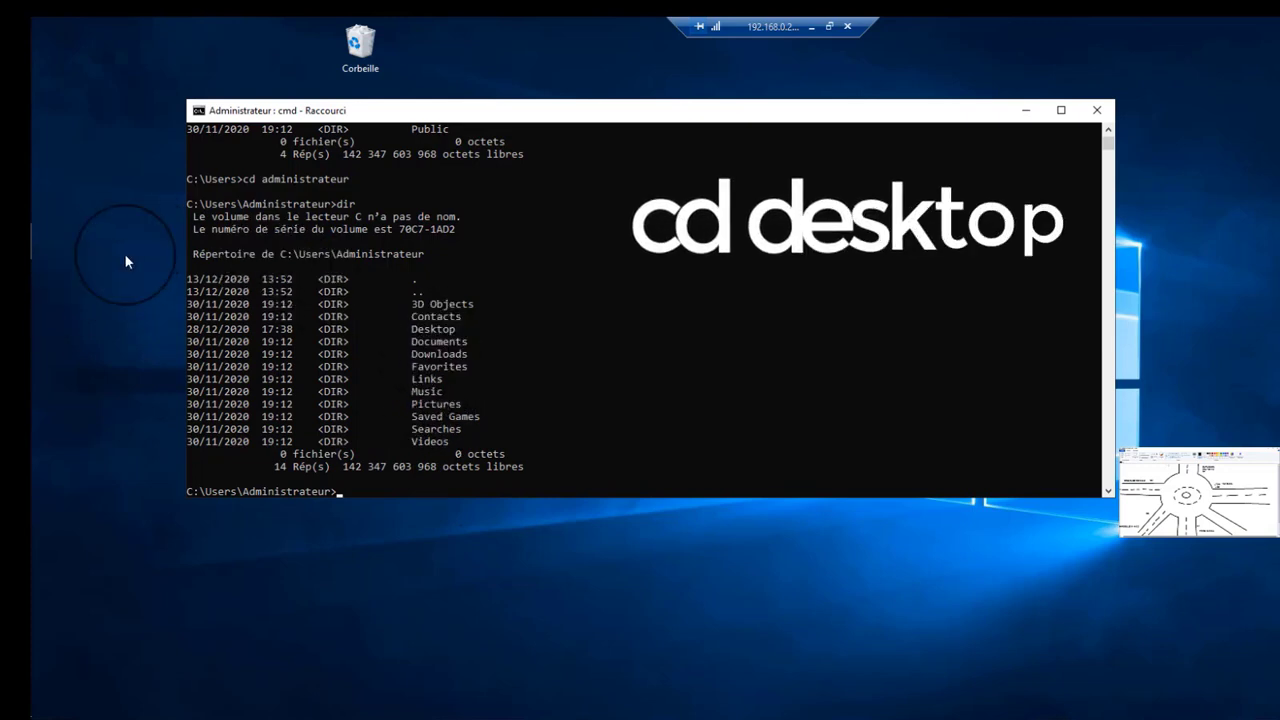
Move the prompt window off the desktop icons and enter the Desktop folder with cd desktop
{"action": "left_click_drag", "start_coordinate": [643, 106], "coordinate": [813, 94]}
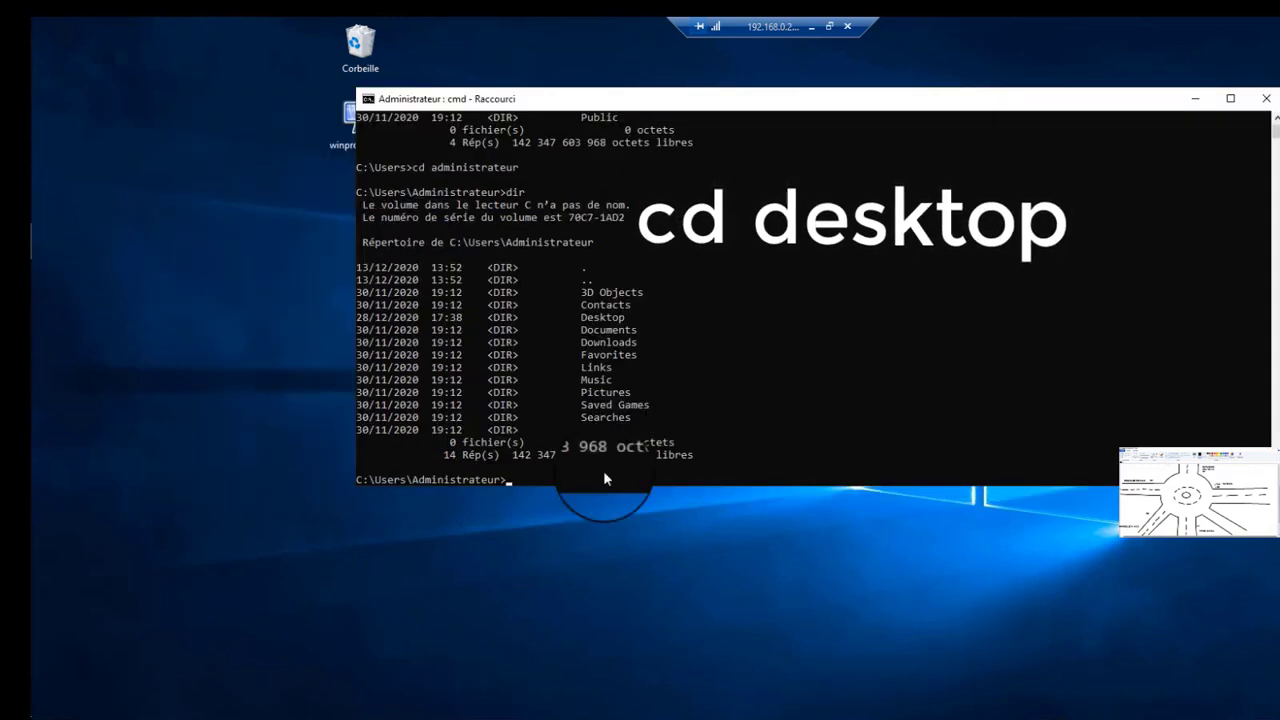
{"action": "type", "text": "c"}
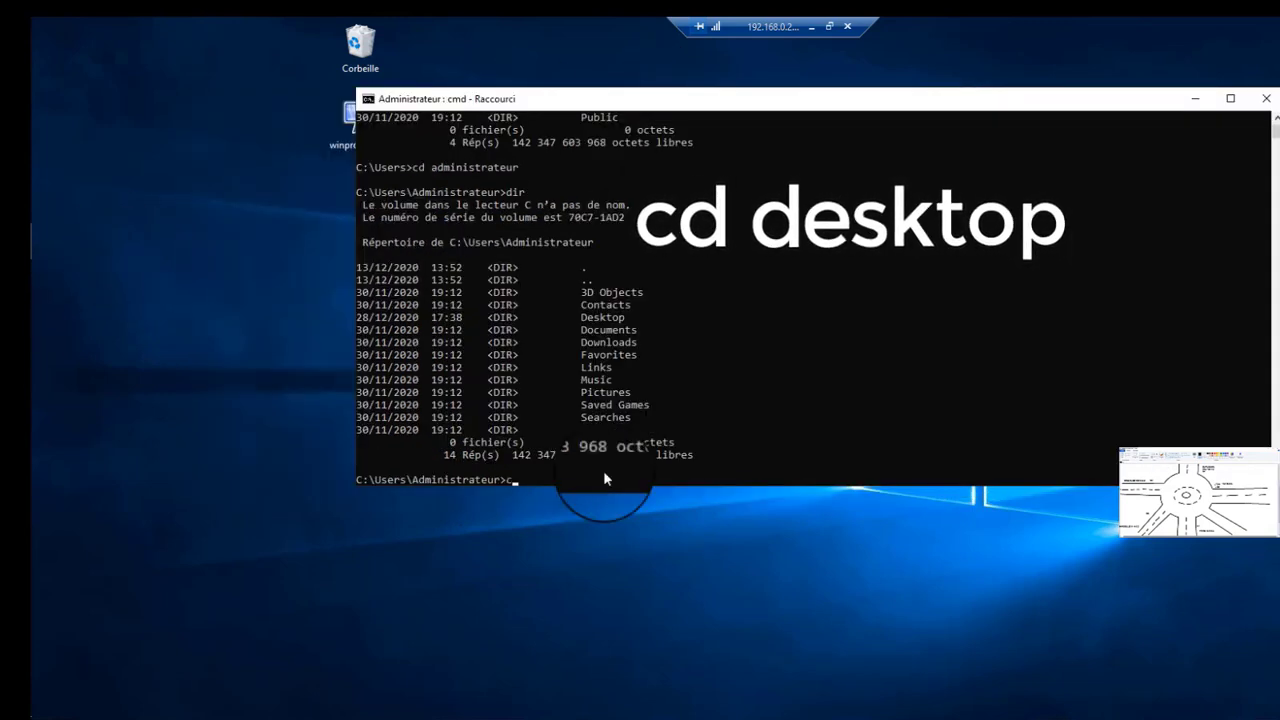
{"action": "type", "text": "d "}
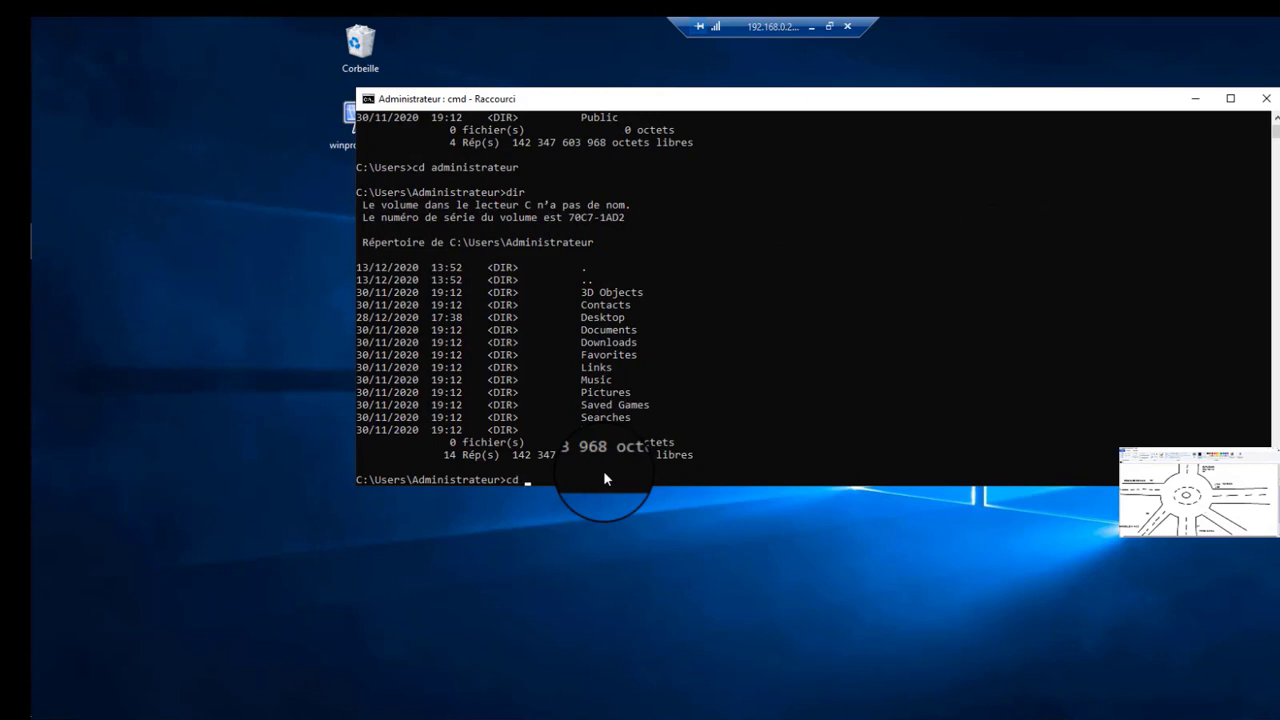
{"action": "type", "text": "desktop"}
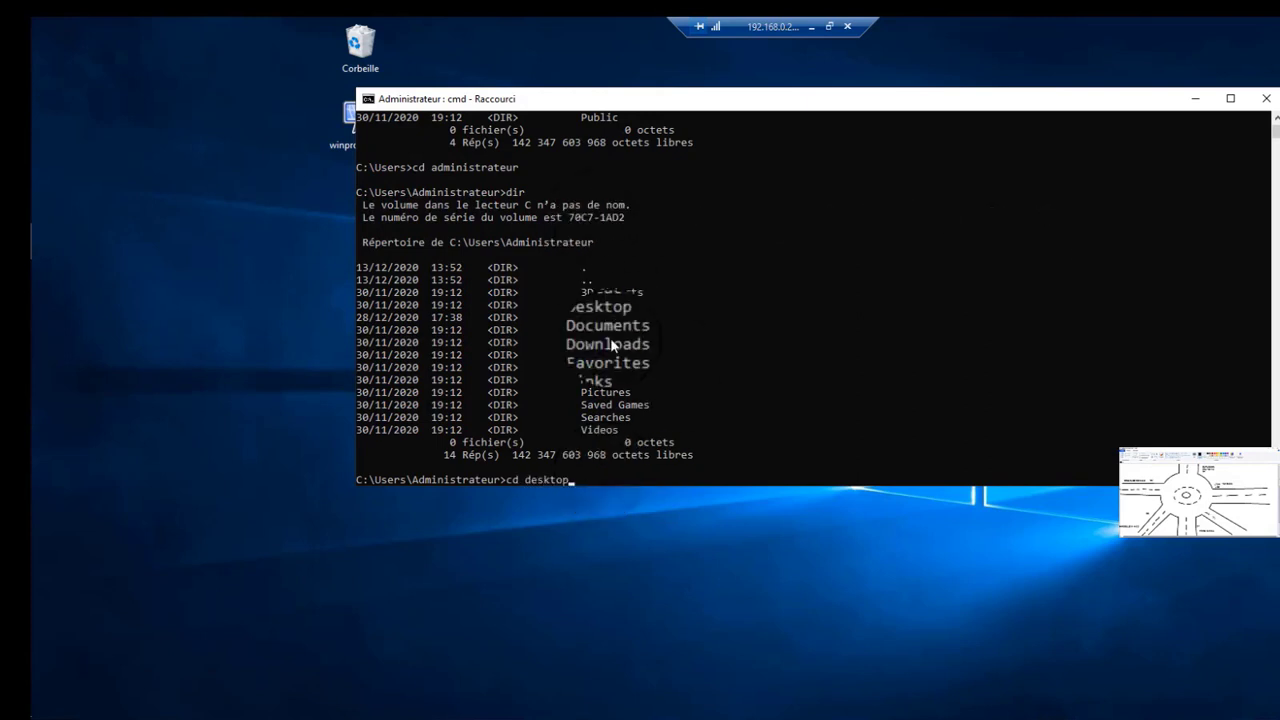
{"action": "key", "text": "Return"}
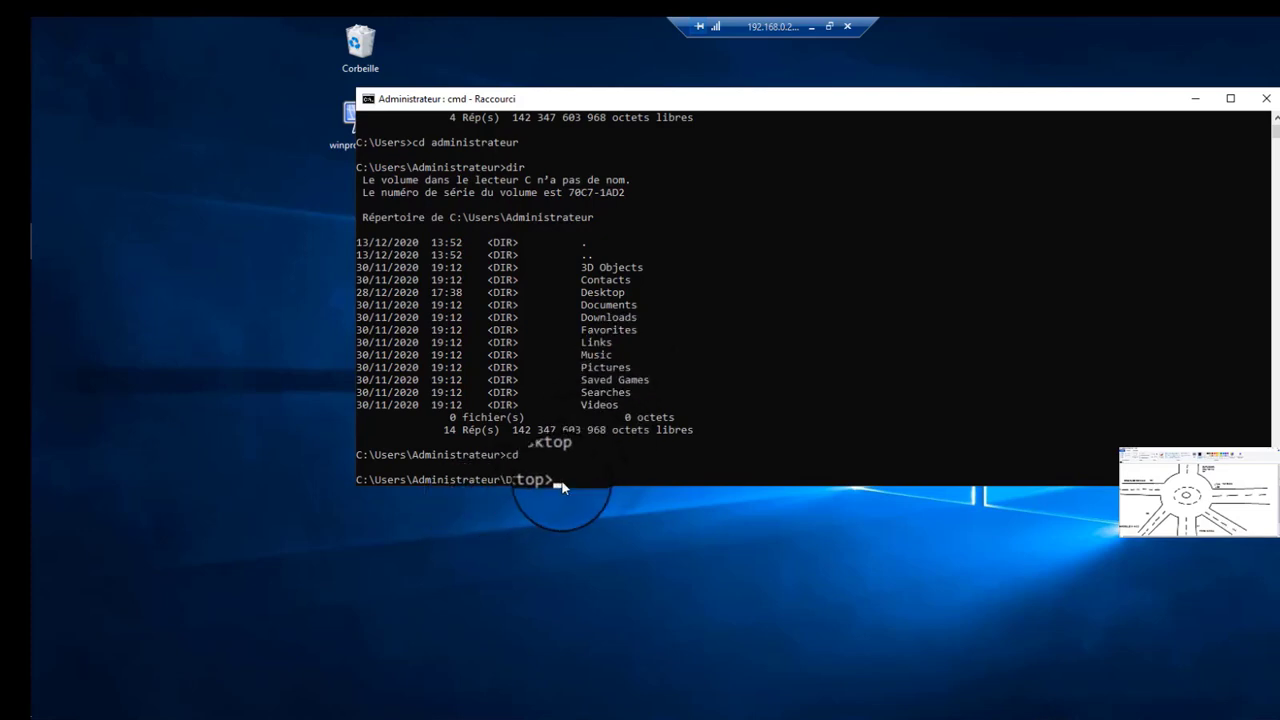
Run dir to list the contents of the Administrateur account's Desktop folder
{"action": "left_click_drag", "start_coordinate": [559, 484], "coordinate": [604, 481]}
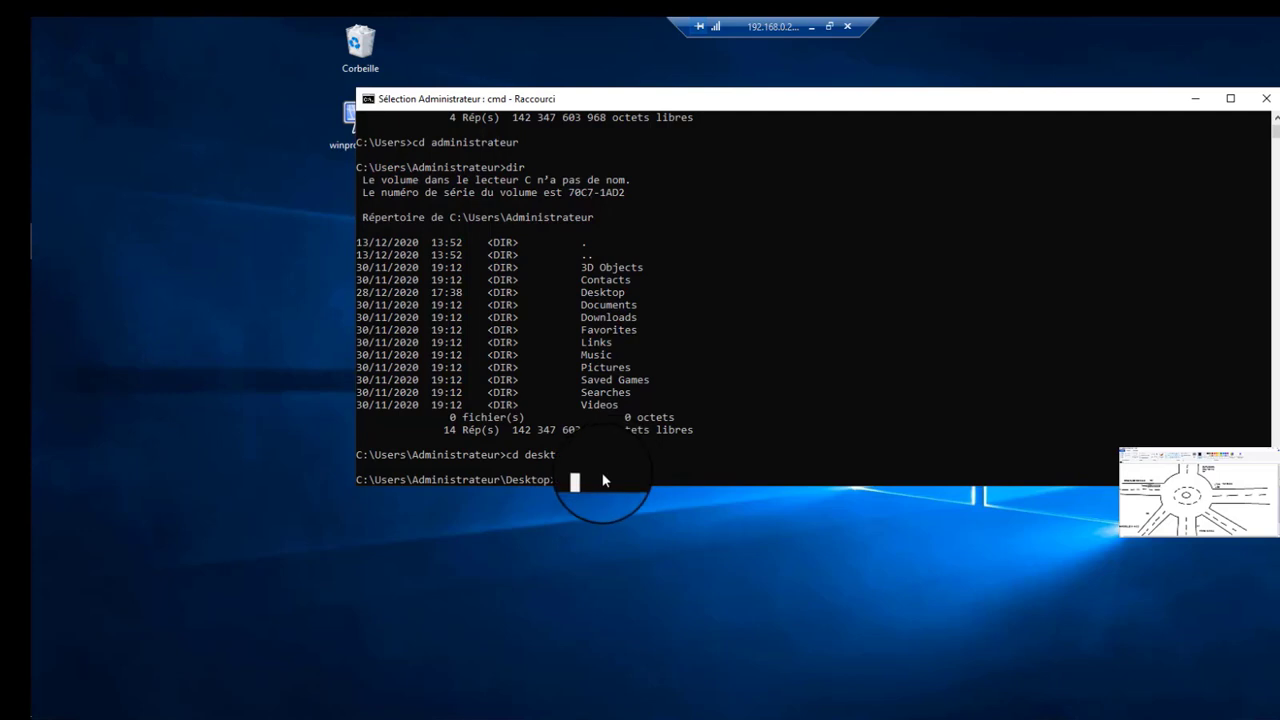
{"action": "right_click", "coordinate": [604, 481]}
{"action": "type", "text": "dir"}
{"action": "key", "text": "Return"}
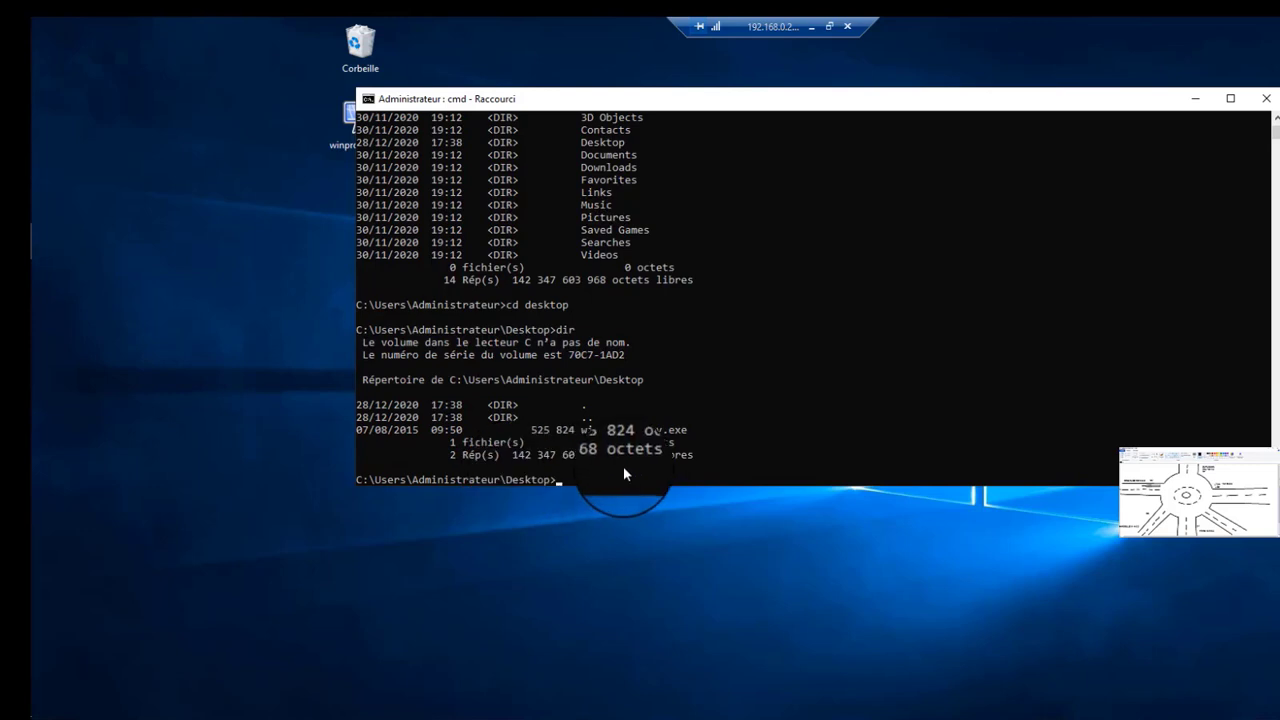
Highlight winproductkey.exe in the Desktop listing, and place its desktop icon to the left of Corbeille, clear of the prompt window
{"action": "left_click_drag", "start_coordinate": [686, 433], "coordinate": [595, 435]}
{"action": "left_click_drag", "start_coordinate": [686, 104], "coordinate": [818, 91]}
{"action": "scroll", "coordinate": [730, 455], "scroll_direction": "down", "scroll_amount": 1}
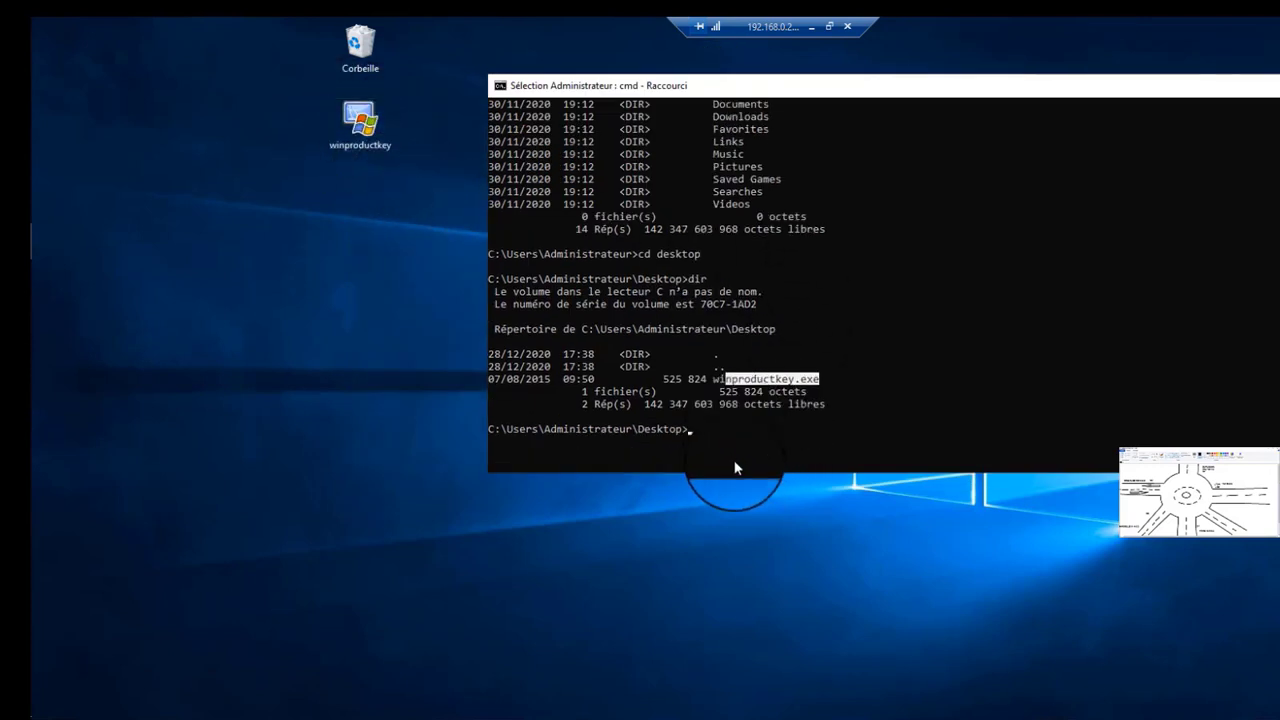
{"action": "right_click", "coordinate": [735, 405]}
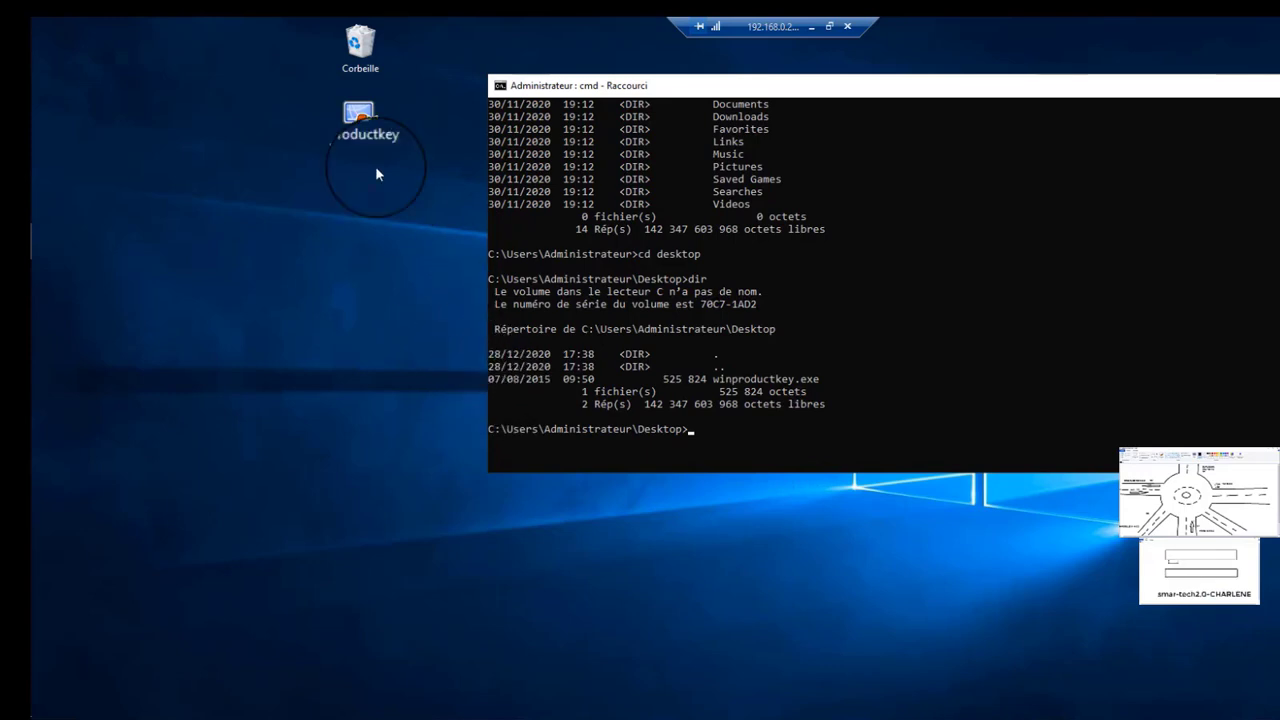
{"action": "left_click_drag", "start_coordinate": [360, 125], "coordinate": [278, 60]}
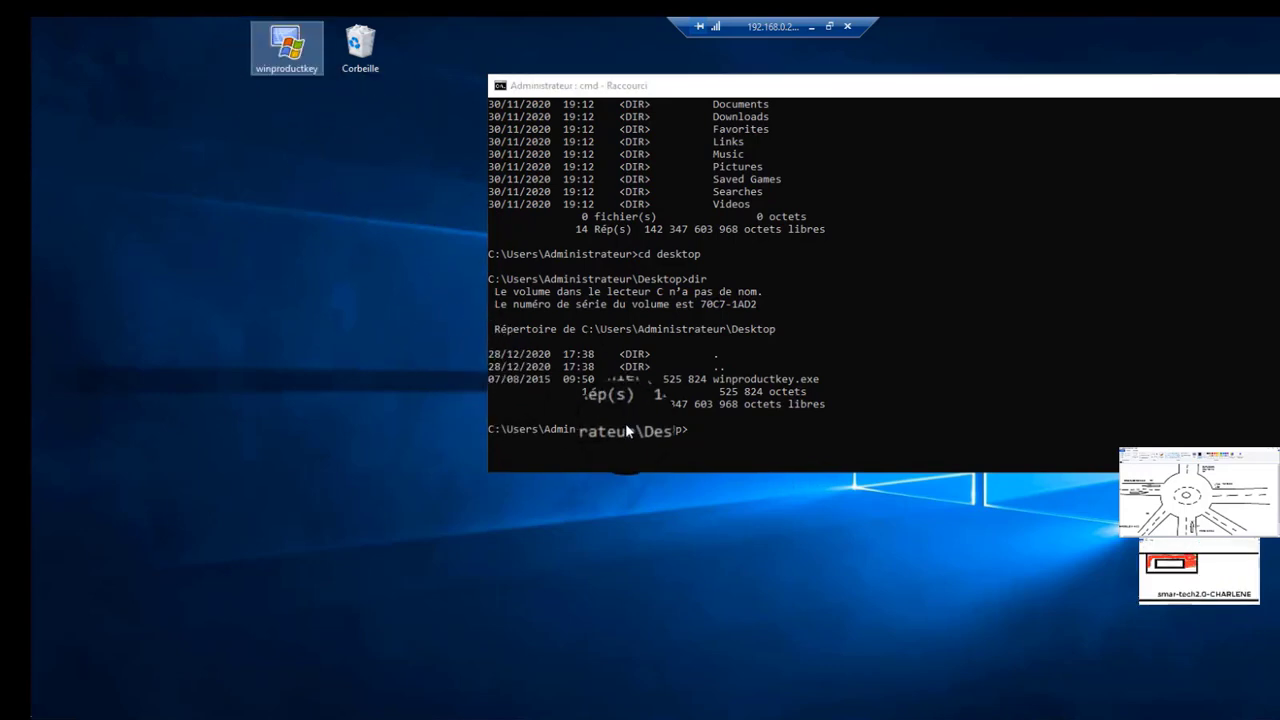
Create a folder on the desktop with mkdir skt1 and place its icon below winproductkey, clear of the prompt window
{"action": "left_click", "coordinate": [698, 432]}
{"action": "key", "text": "Return"}
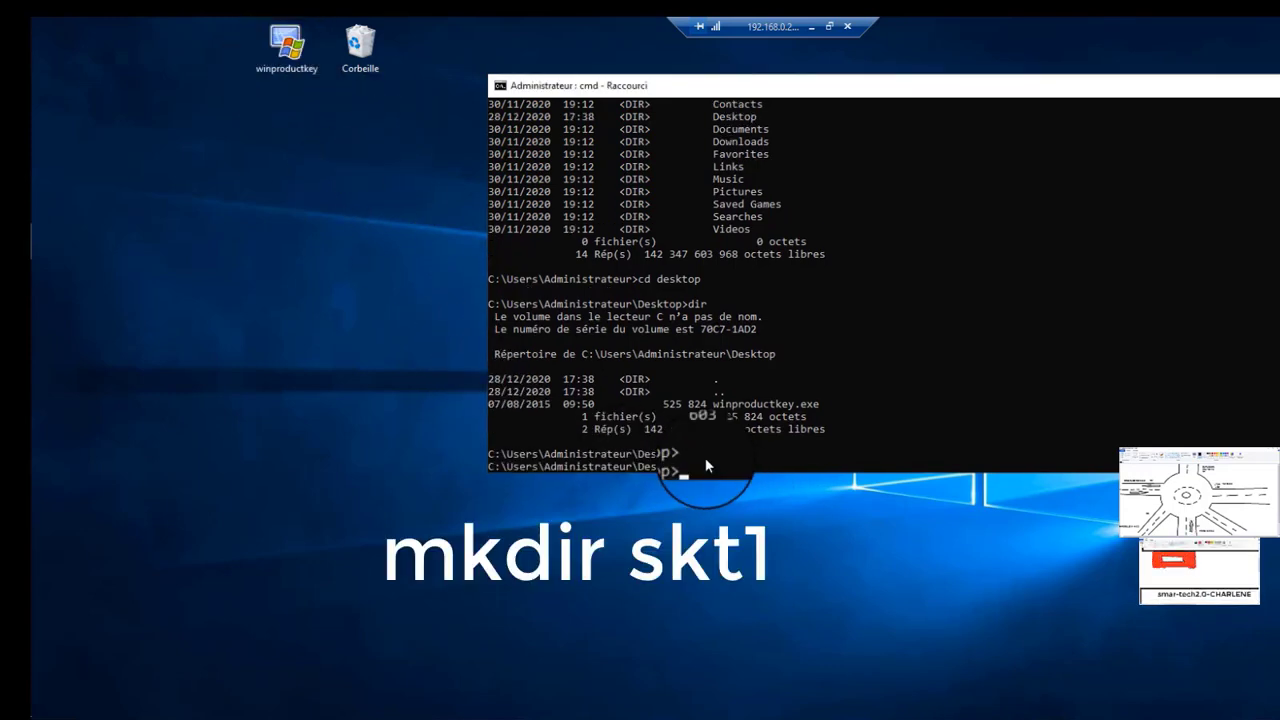
{"action": "scroll", "coordinate": [705, 460], "scroll_direction": "down", "scroll_amount": 4}
{"action": "type", "text": "mk"}
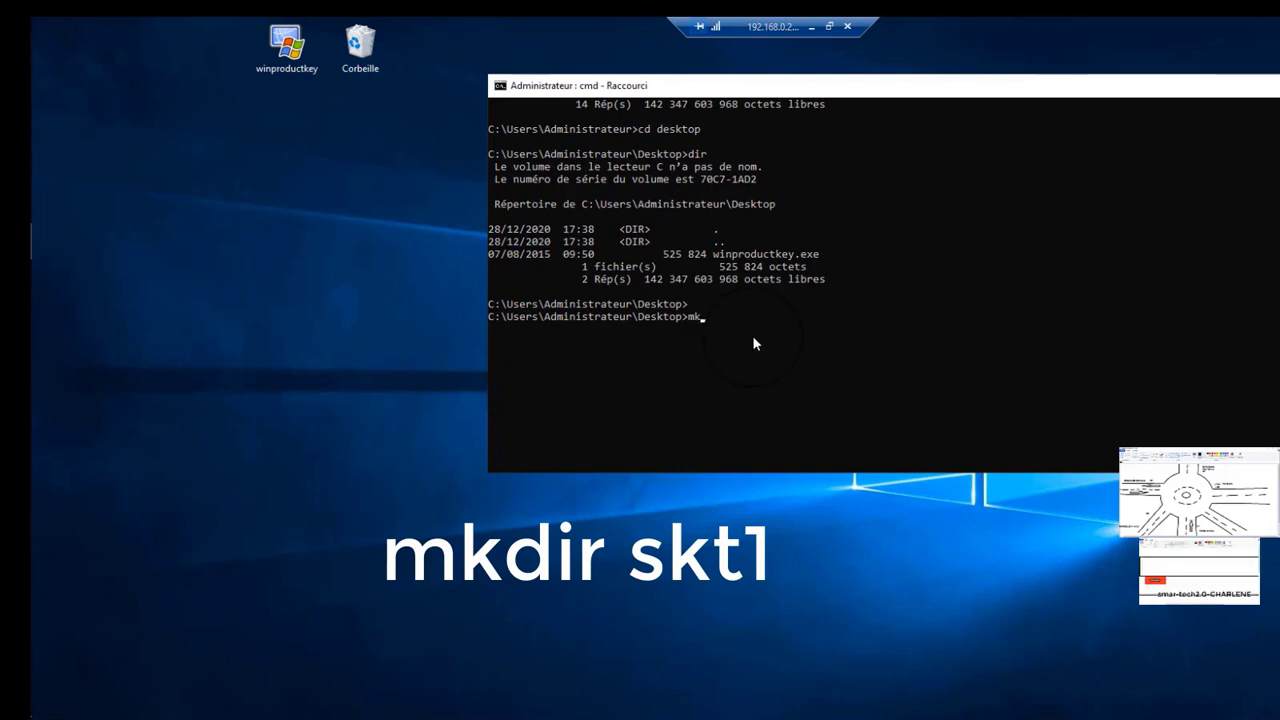
{"action": "type", "text": "d skt"}
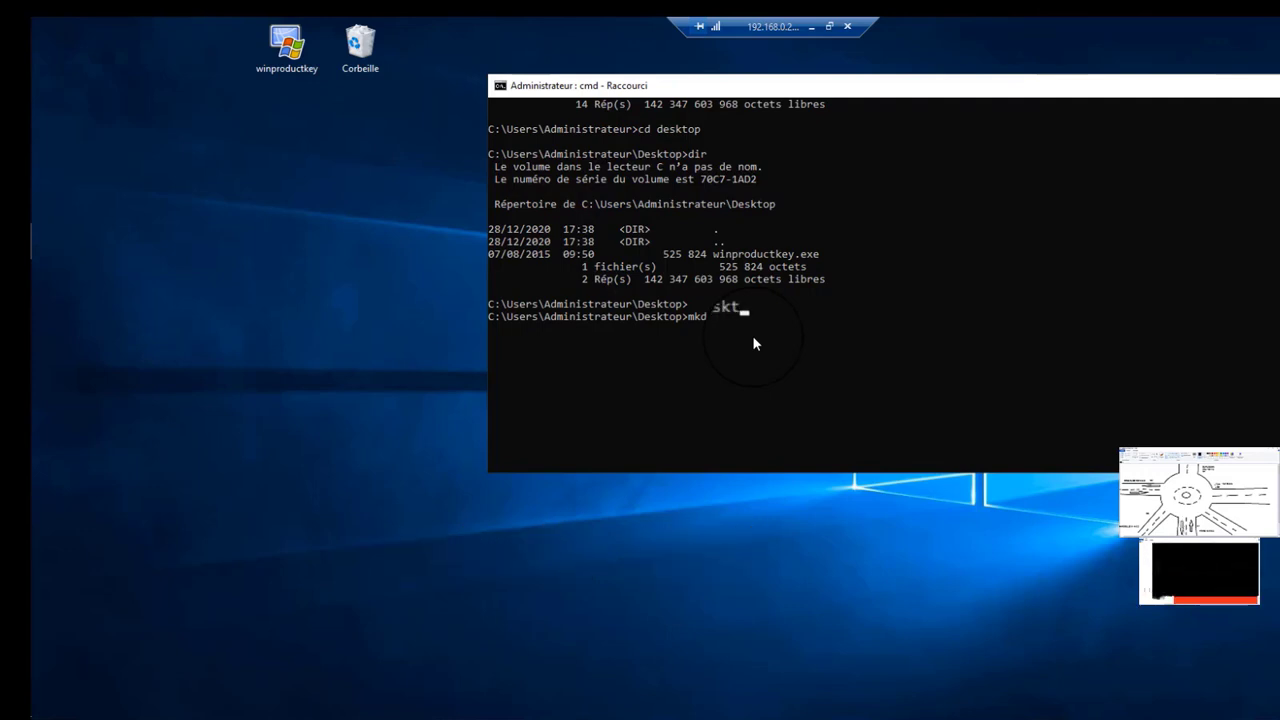
{"action": "type", "text": "ir skt1"}
{"action": "key", "text": "Return"}
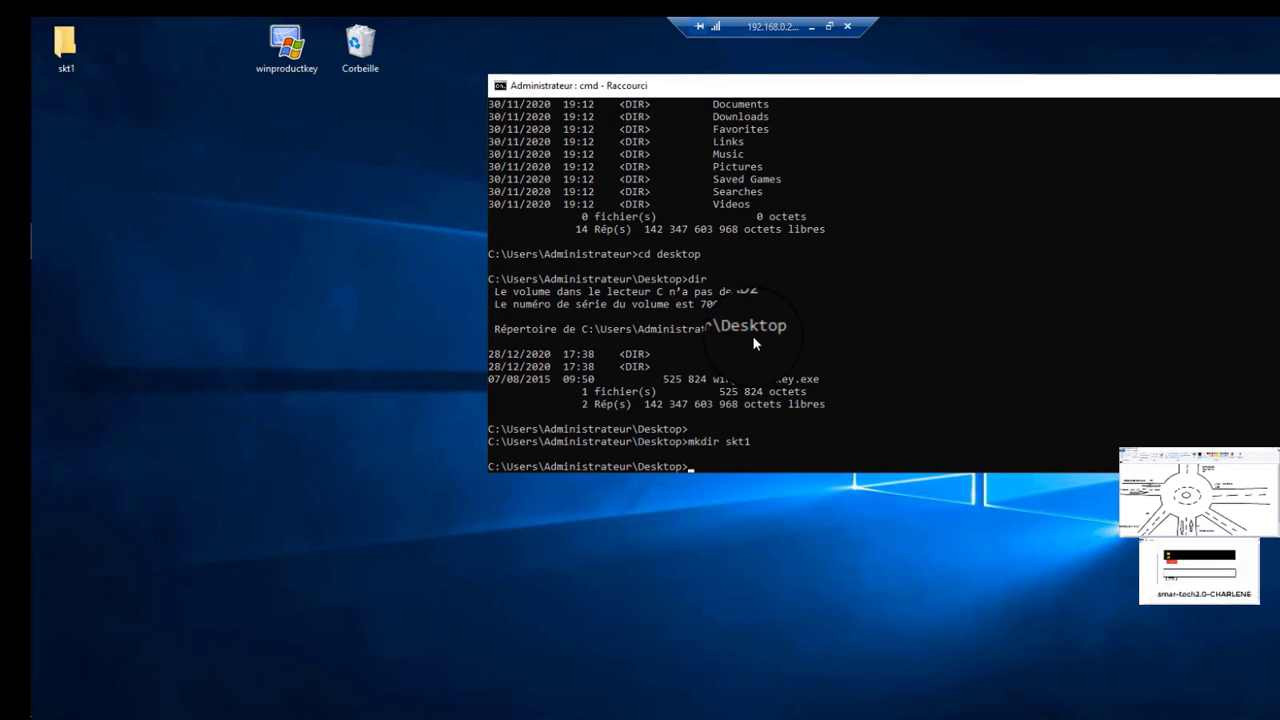
{"action": "left_click_drag", "start_coordinate": [65, 42], "coordinate": [286, 175]}
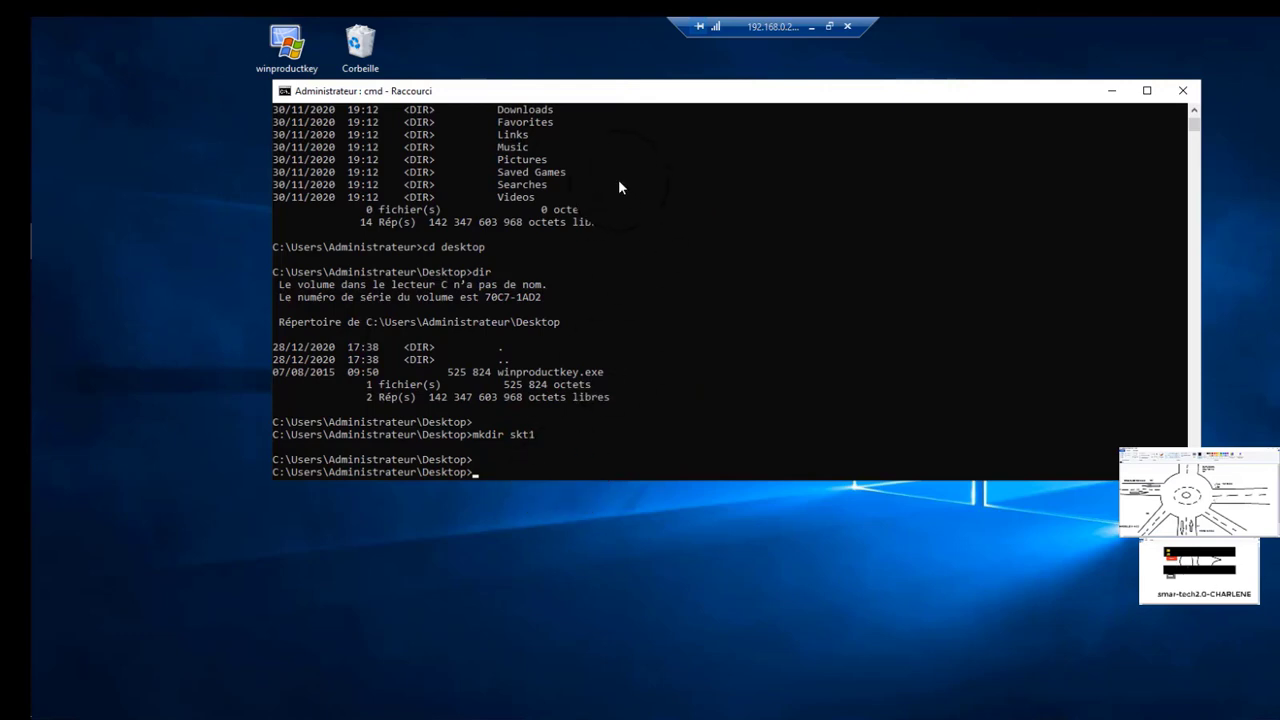
{"action": "left_click_drag", "start_coordinate": [614, 97], "coordinate": [672, 107]}
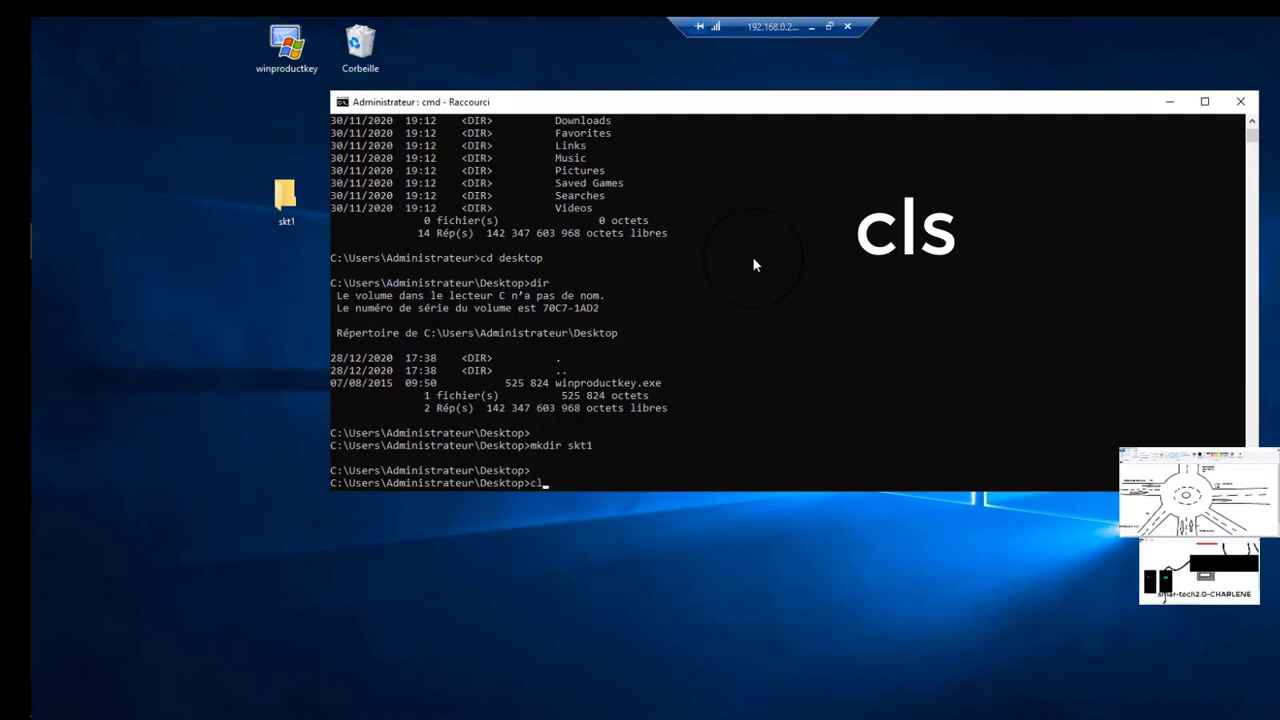
Clear the prompt screen with cls and create a second desktop folder with mkdir skt2
{"action": "type", "text": "cls"}
{"action": "key", "text": "Return"}
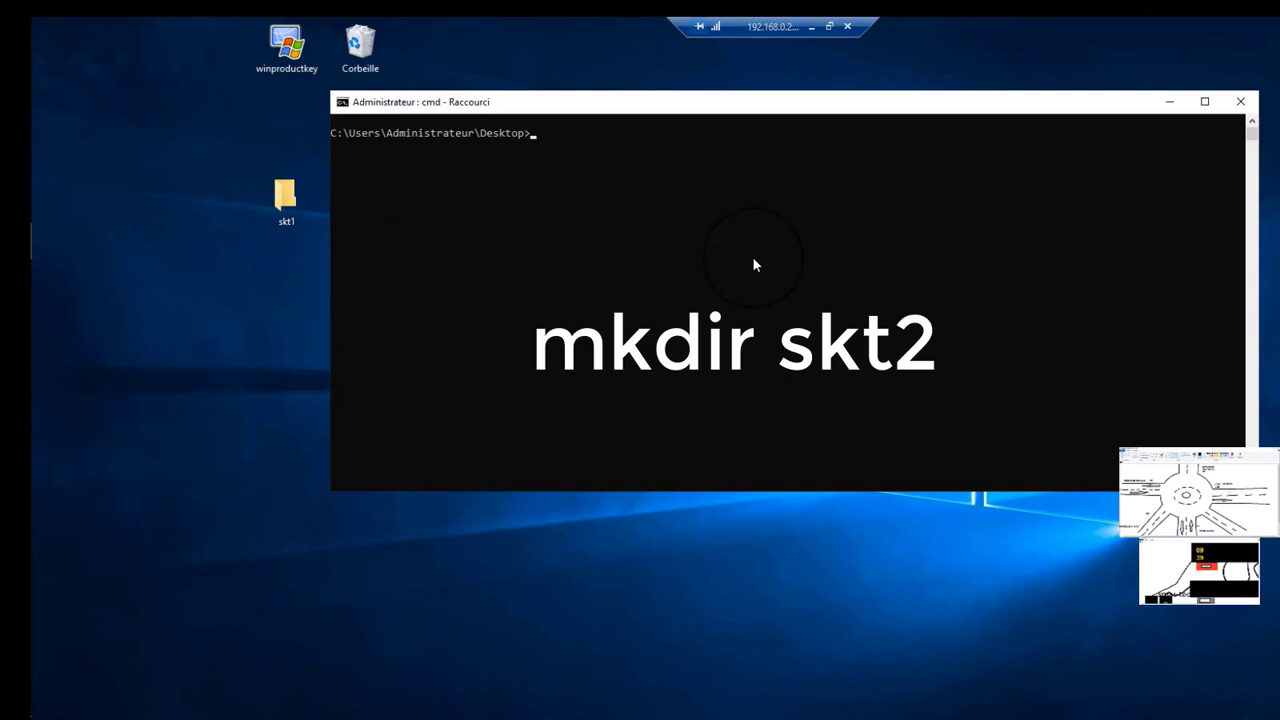
{"action": "key", "text": "Up"}
{"action": "key", "text": "BackSpace"}
{"action": "key", "text": "BackSpace"}
{"action": "key", "text": "BackSpace"}
{"action": "type", "text": "mkdir skt"}
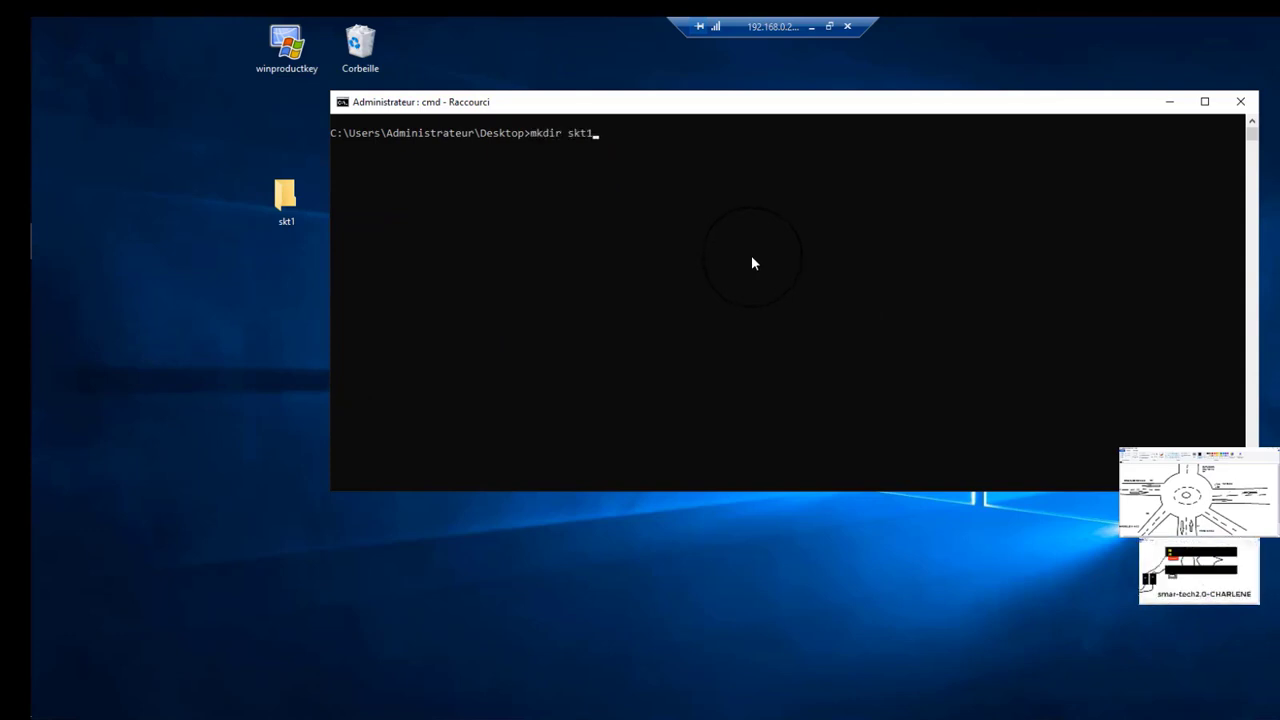
{"action": "type", "text": "2"}
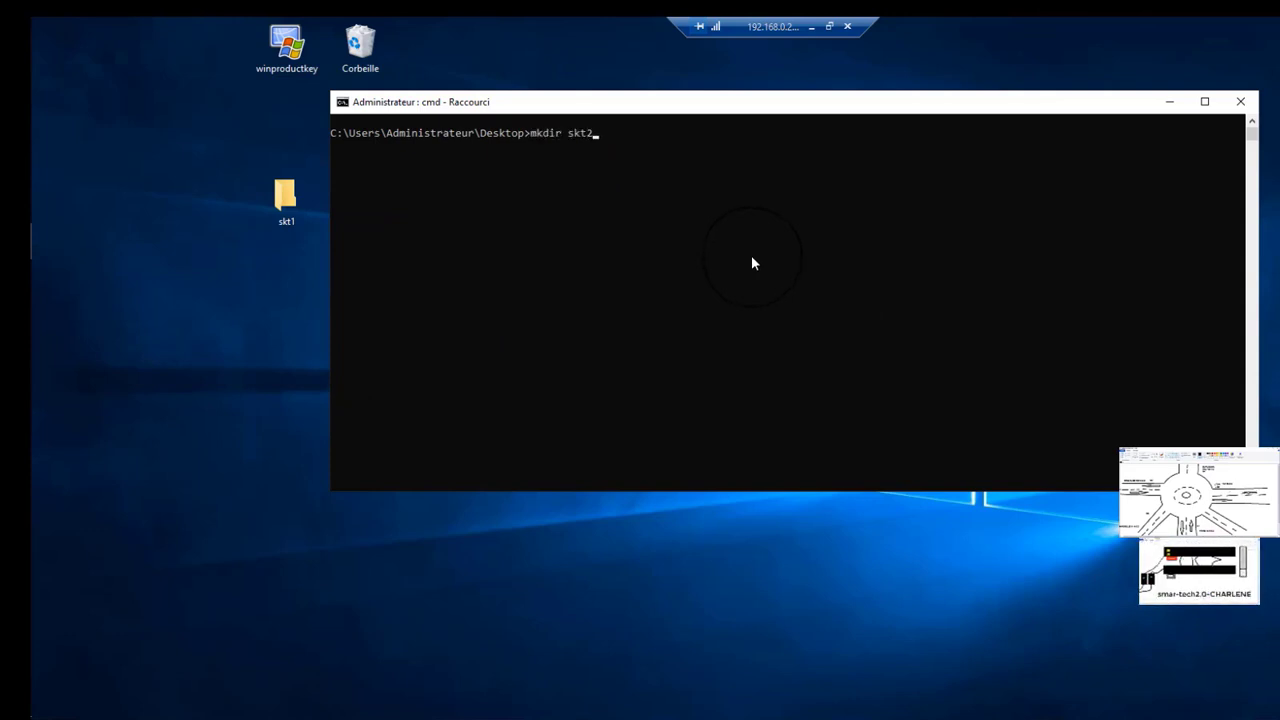
{"action": "key", "text": "Return"}
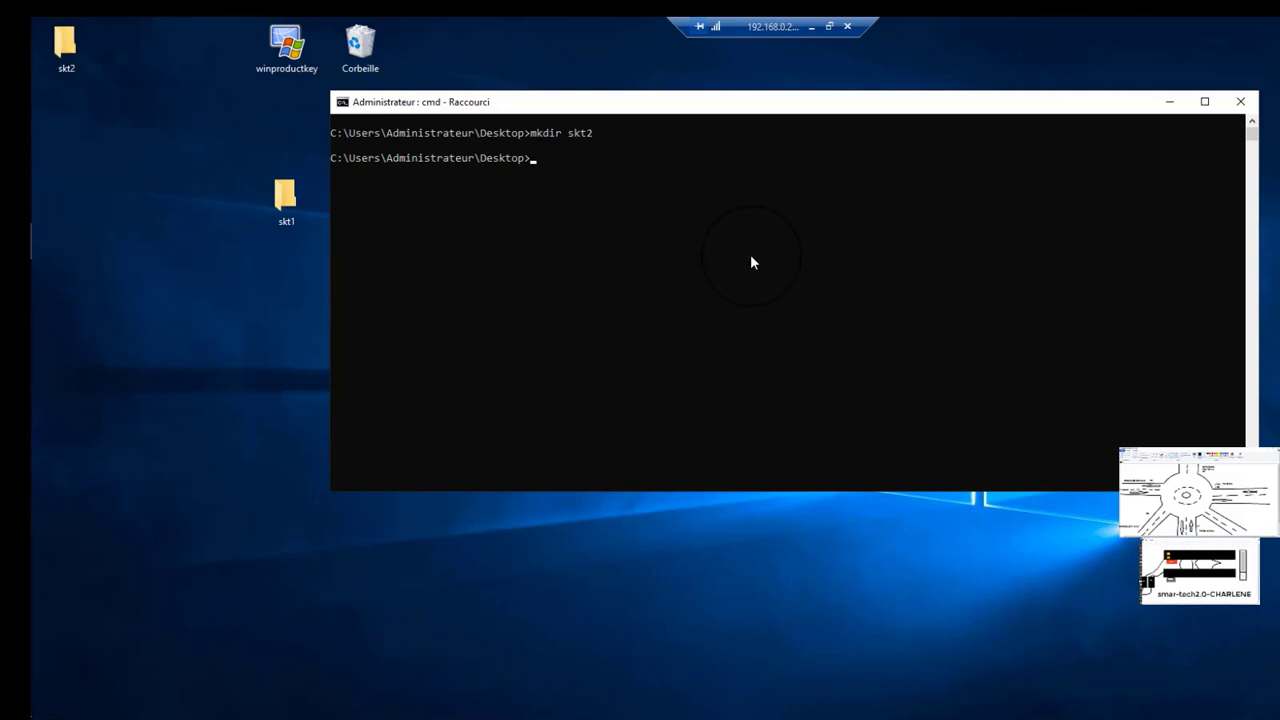
Reuse the previous mkdir command to create a third desktop folder named skt3
{"action": "key", "text": "Up"}
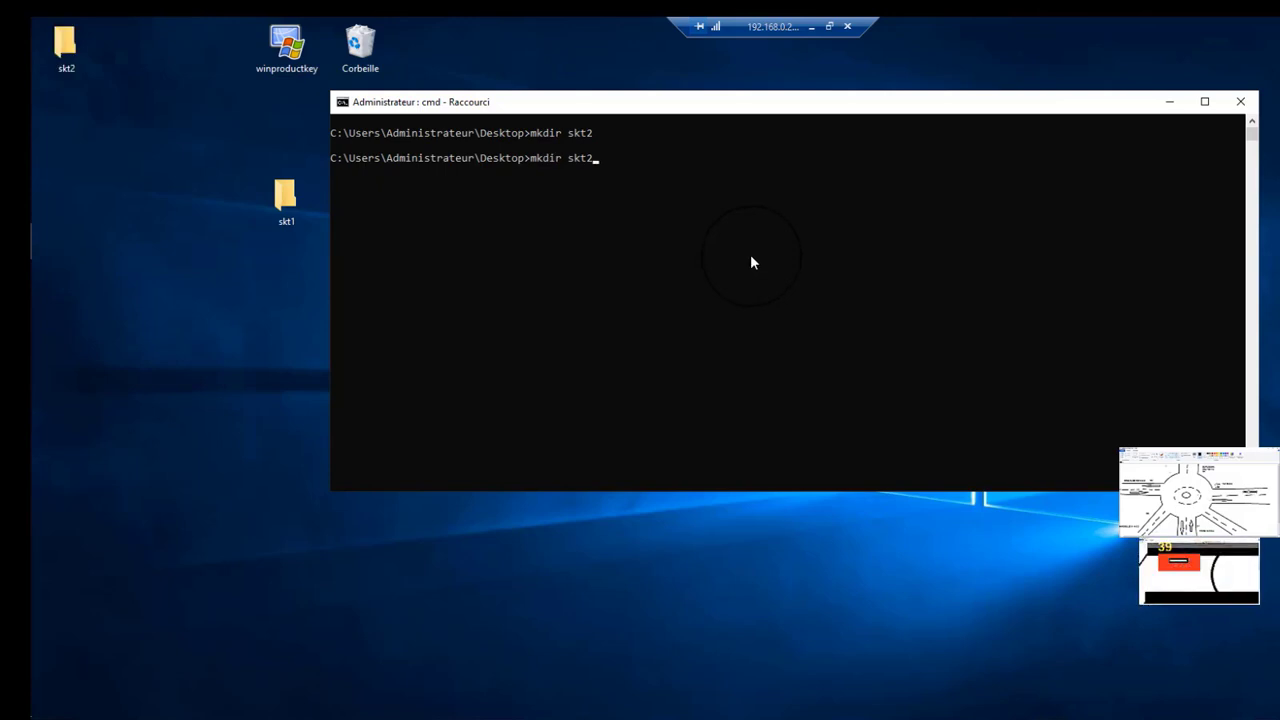
{"action": "key", "text": "BackSpace"}
{"action": "type", "text": "3"}
{"action": "key", "text": "Return"}
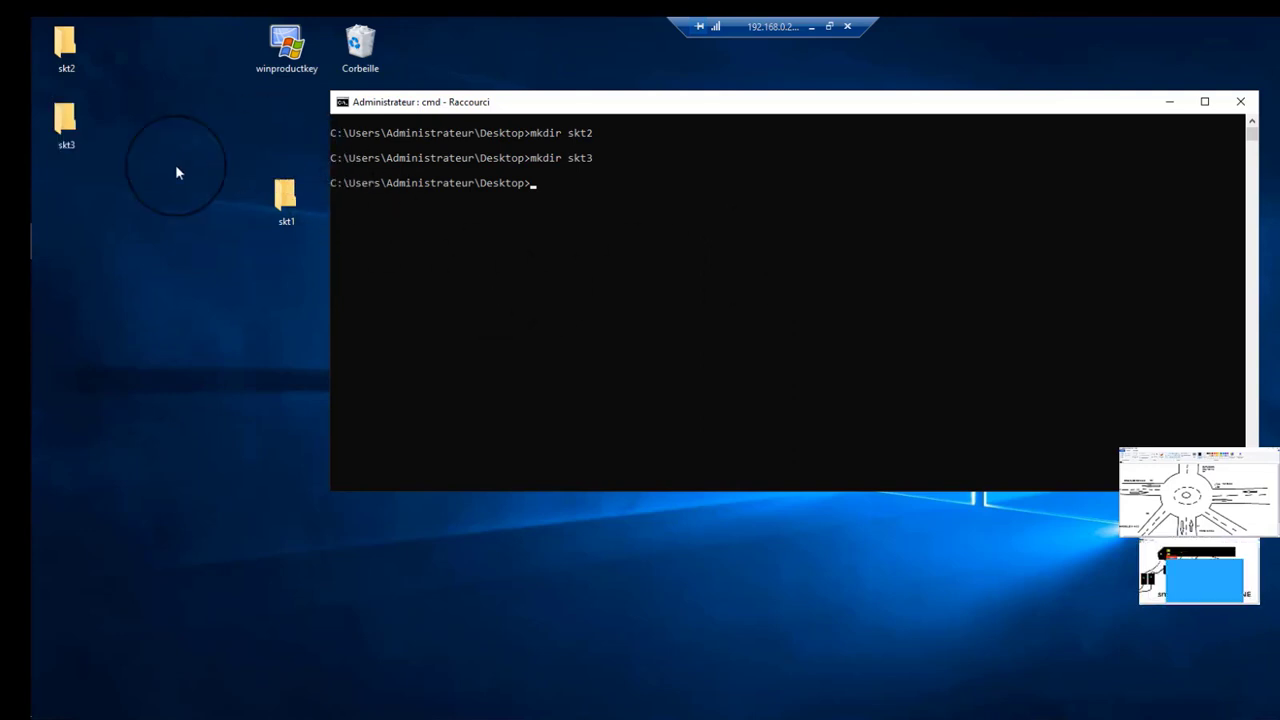
Arrange the skt1, skt3 and skt2 folders in a column left of winproductkey, with the prompt window clear of them
{"action": "left_click_drag", "start_coordinate": [62, 120], "coordinate": [290, 265]}
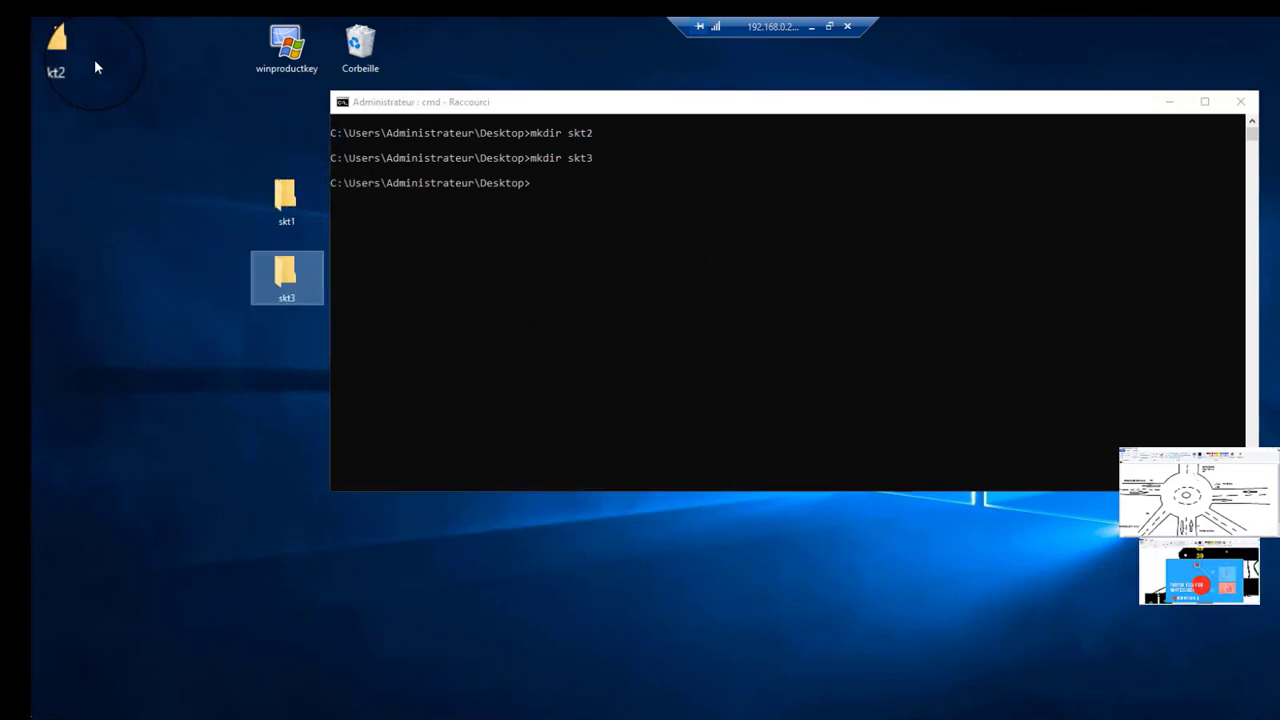
{"action": "left_click_drag", "start_coordinate": [62, 45], "coordinate": [285, 358]}
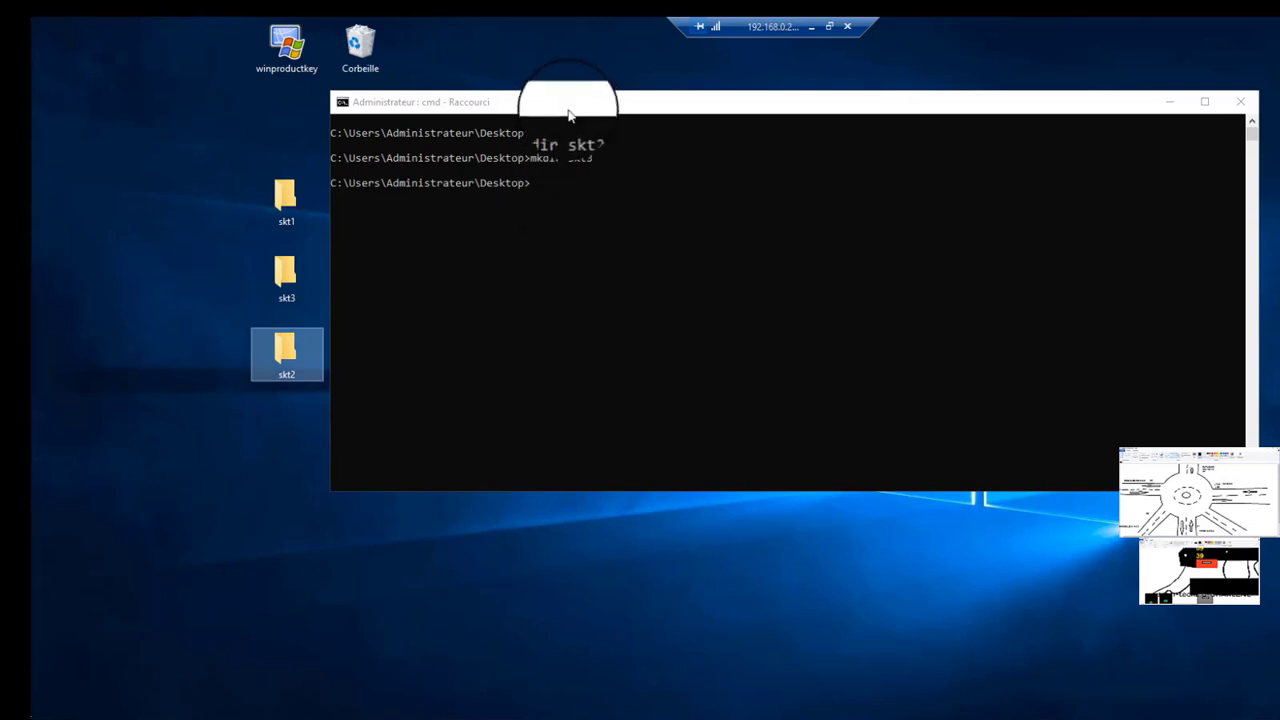
{"action": "left_click_drag", "start_coordinate": [590, 114], "coordinate": [670, 131]}
{"action": "left_click_drag", "start_coordinate": [229, 158], "coordinate": [343, 409]}
{"action": "left_click_drag", "start_coordinate": [286, 200], "coordinate": [208, 92]}
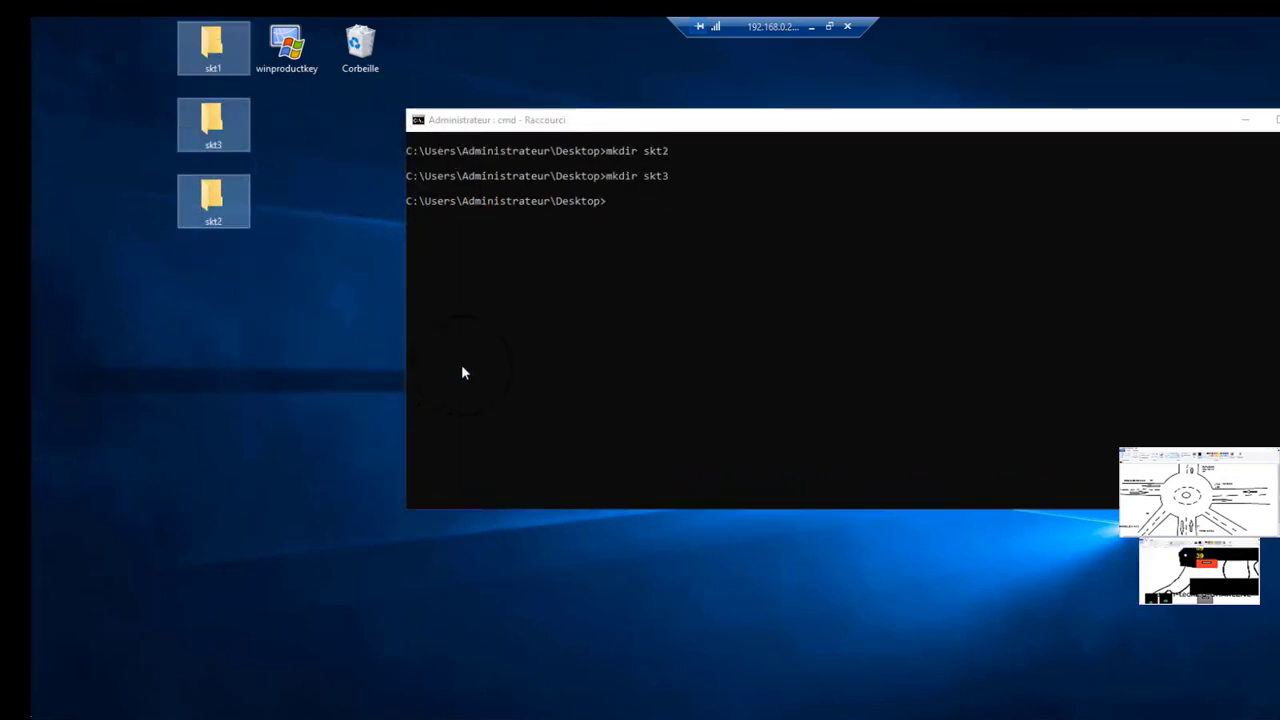
{"action": "left_click", "coordinate": [246, 329]}
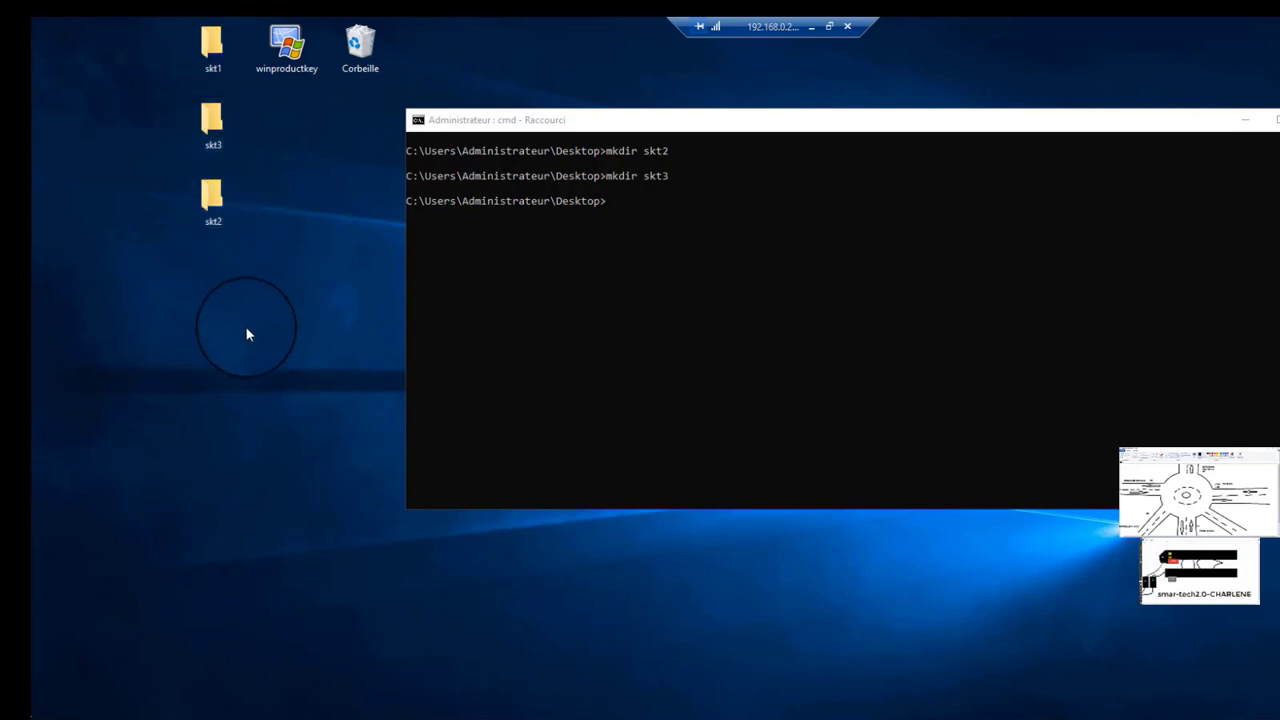
Create a new folder with the default name through the graphical desktop, and delete it
{"action": "right_click", "coordinate": [226, 290]}
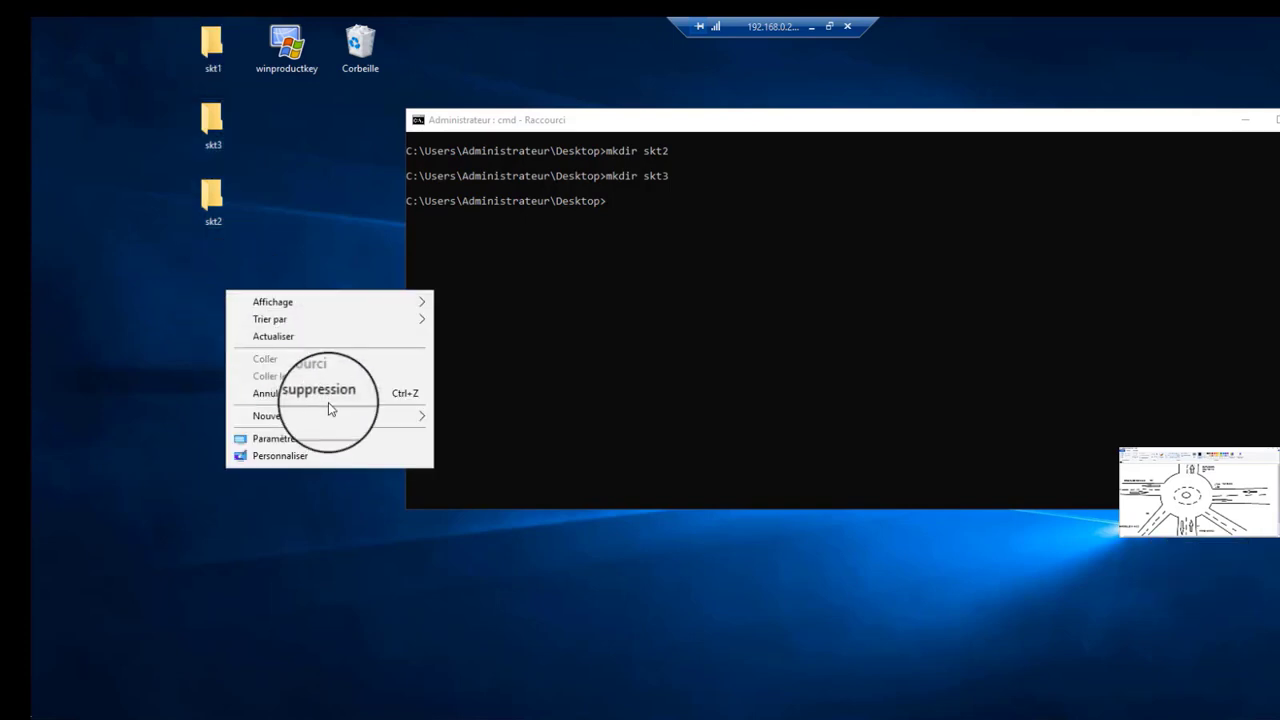
{"action": "mouse_move", "coordinate": [366, 416]}
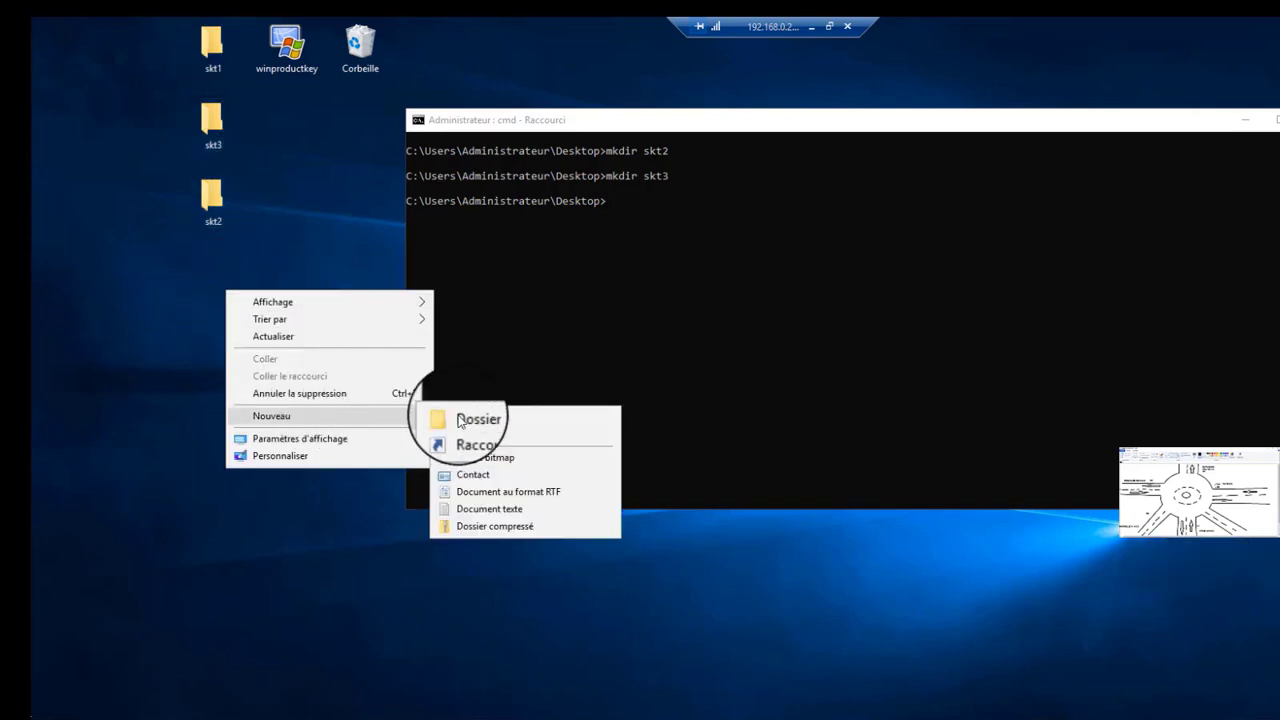
{"action": "left_click", "coordinate": [482, 426]}
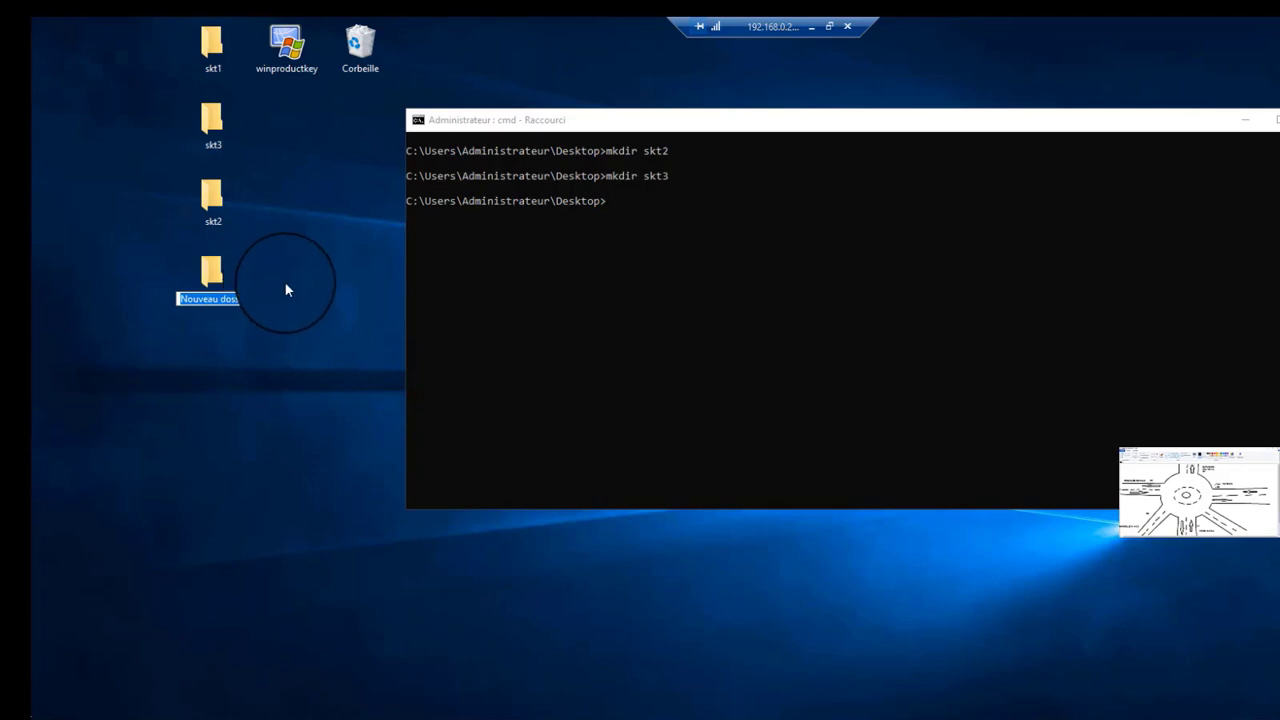
{"action": "key", "text": "Return"}
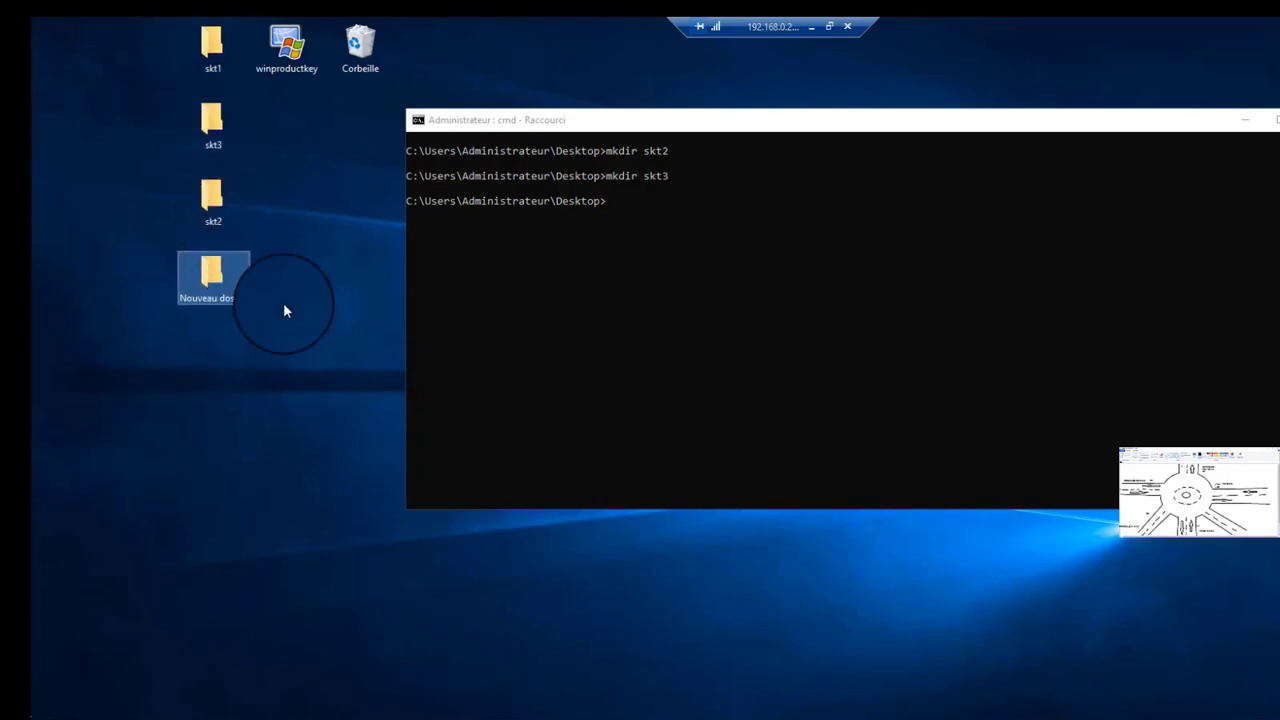
{"action": "key", "text": "Delete"}
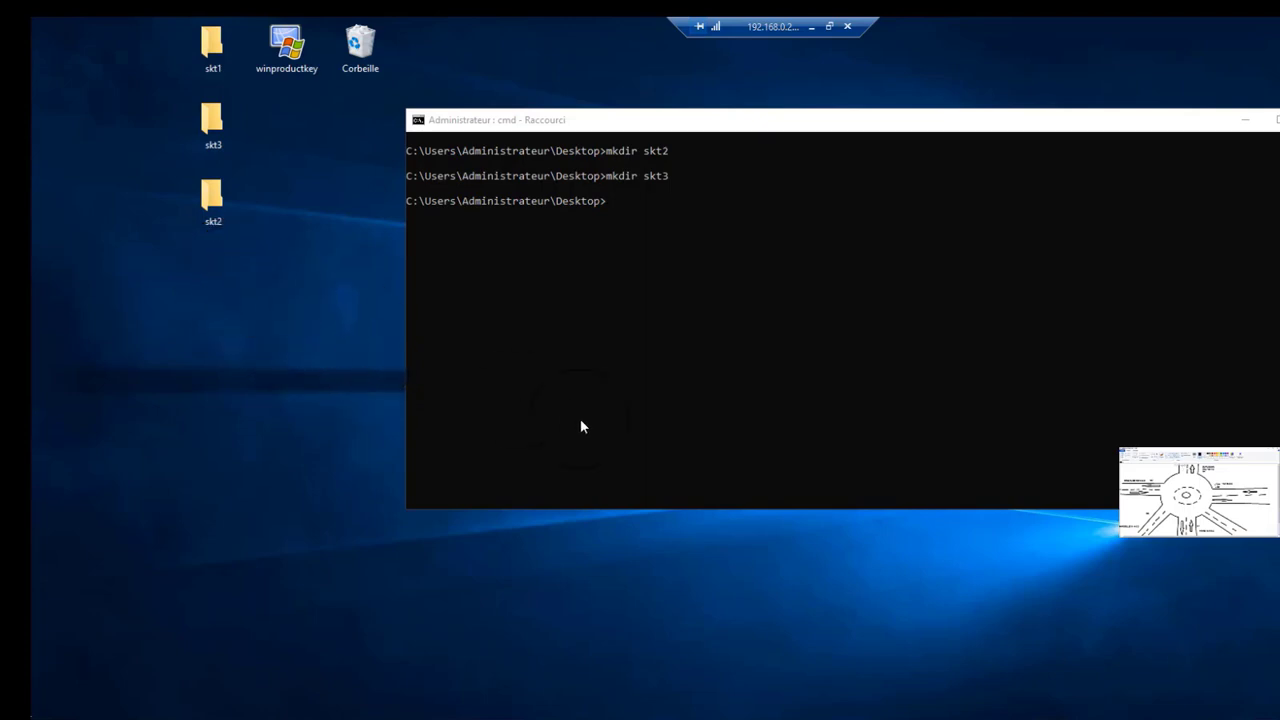
Bring the whole prompt window into view and minimize the remote desktop session
{"action": "mouse_move", "coordinate": [32, 409]}
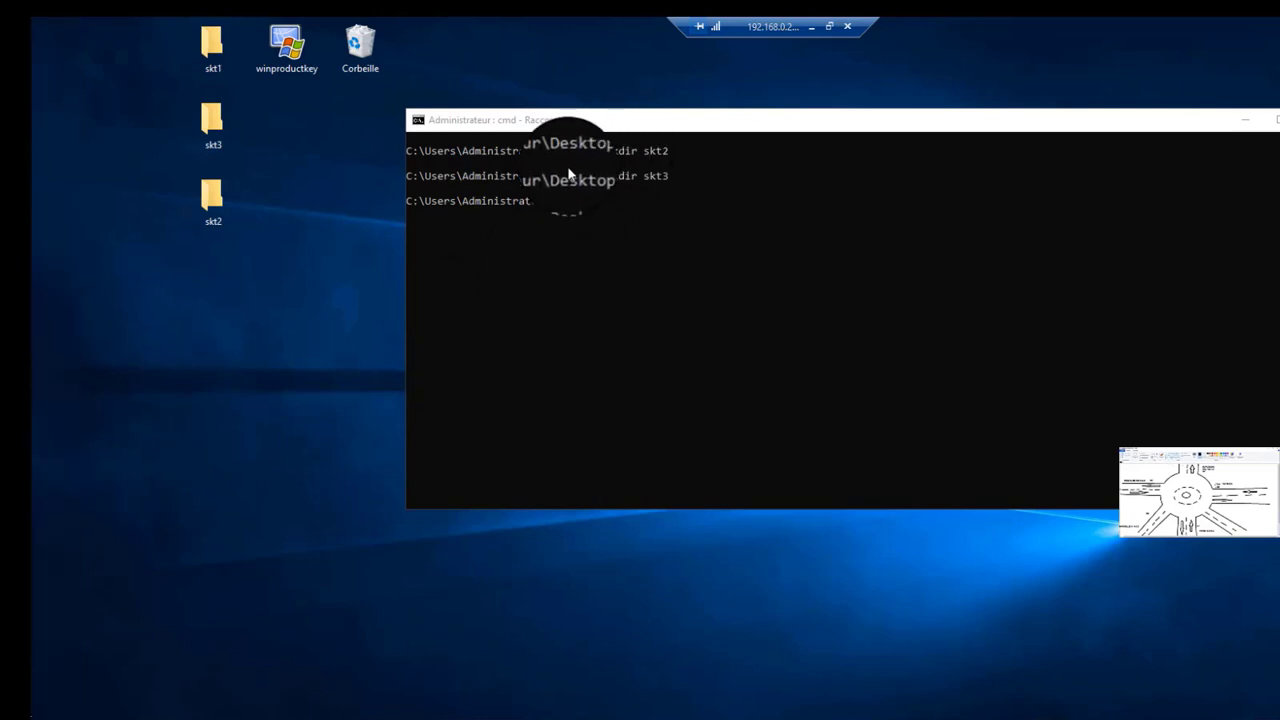
{"action": "left_click_drag", "start_coordinate": [629, 228], "coordinate": [493, 229]}
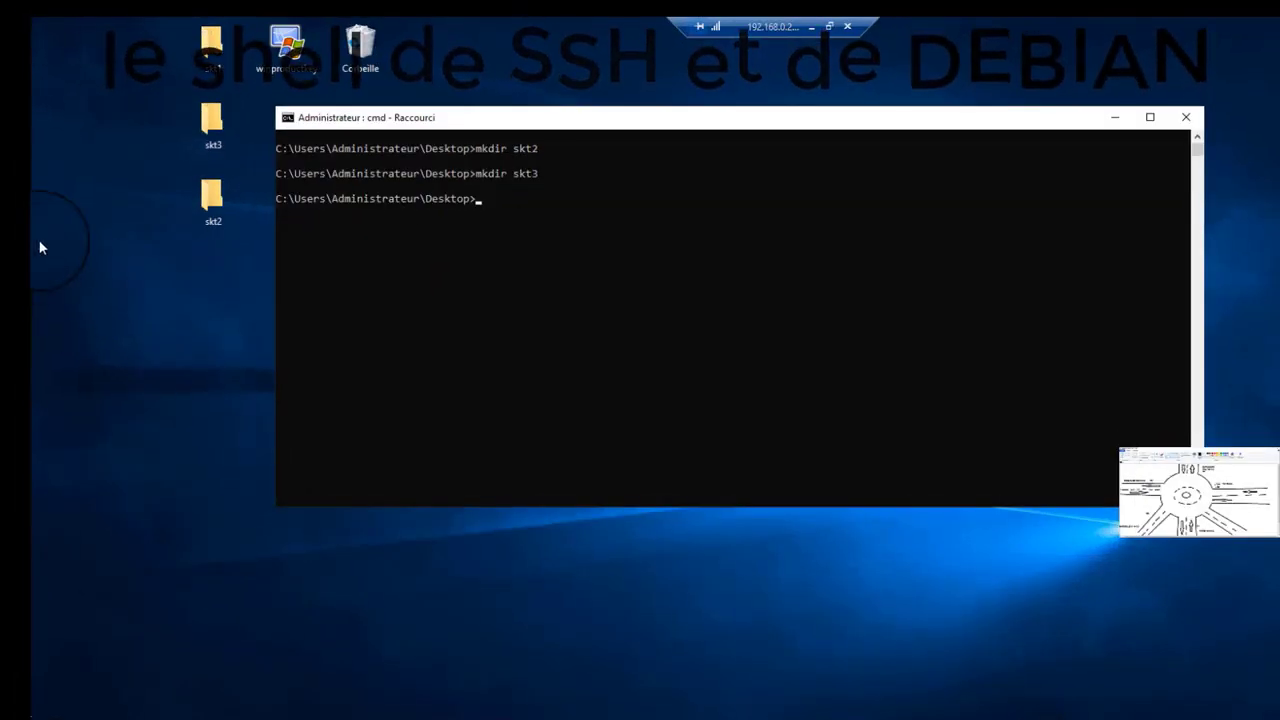
{"action": "left_click", "coordinate": [814, 27]}
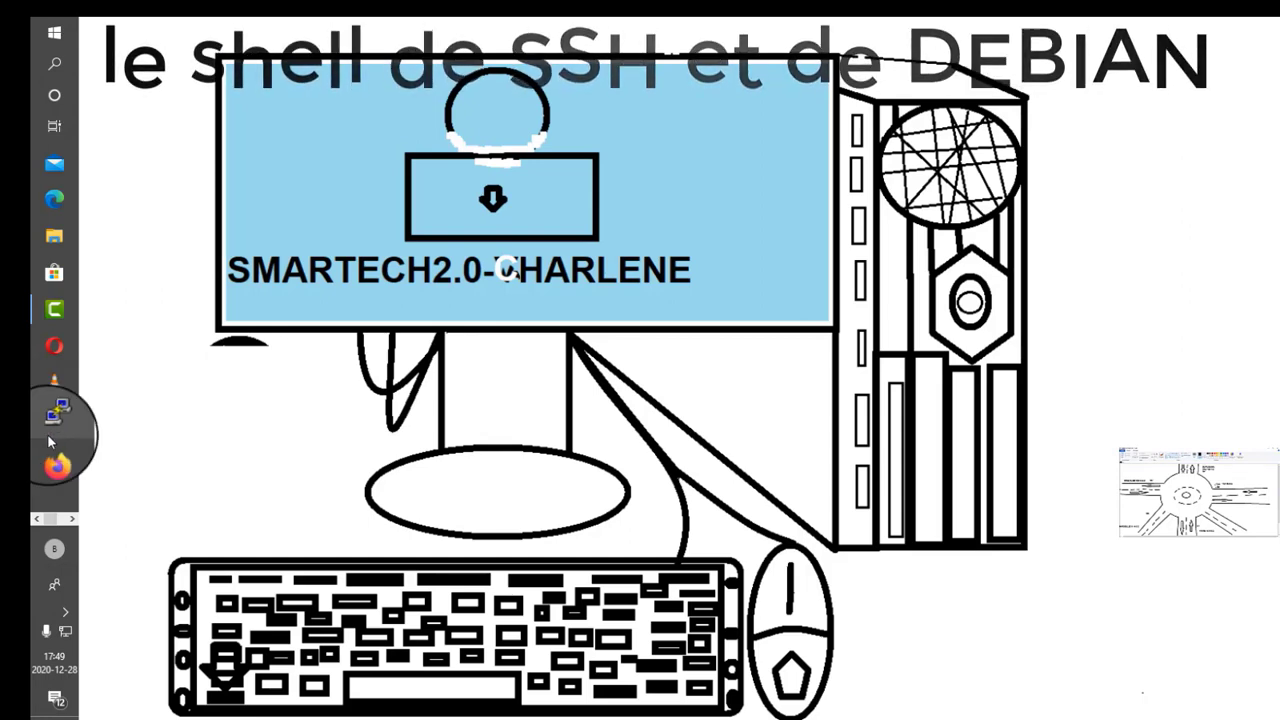
Launch PuTTY and open an SSH connection to 192.168.0.252 on port 22
{"action": "left_click", "coordinate": [56, 420]}
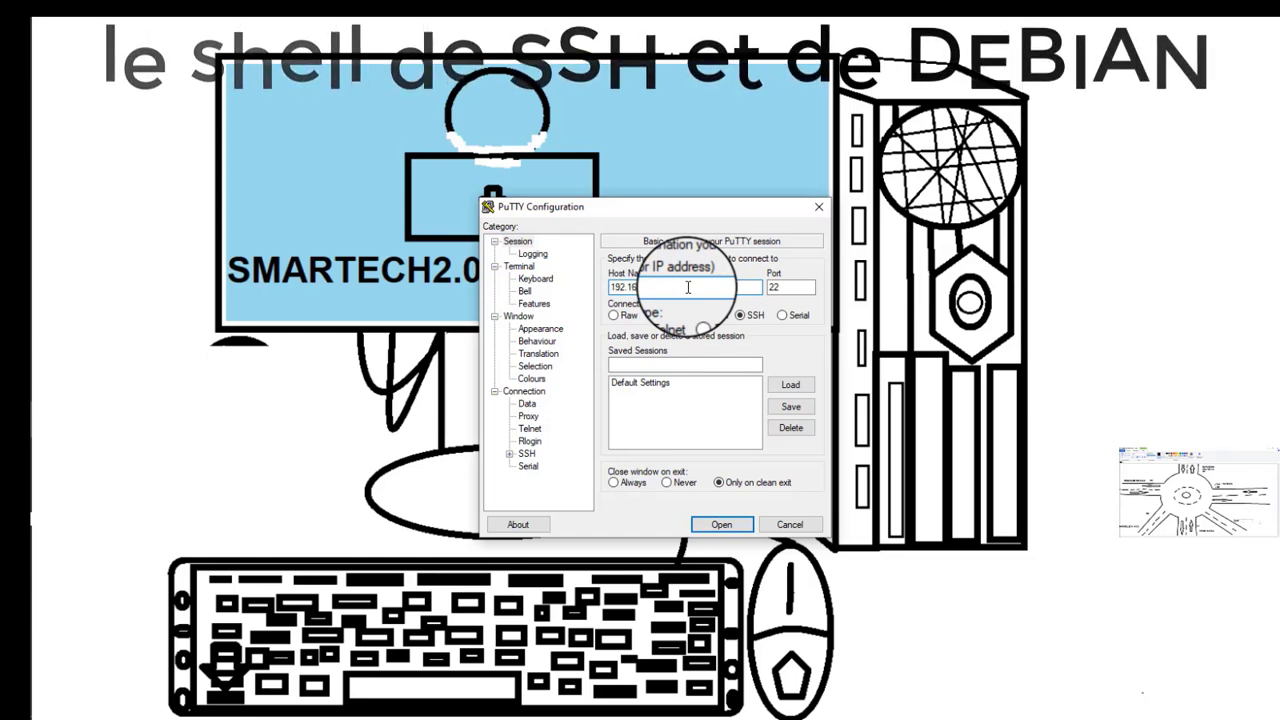
{"action": "type", "text": "8"}
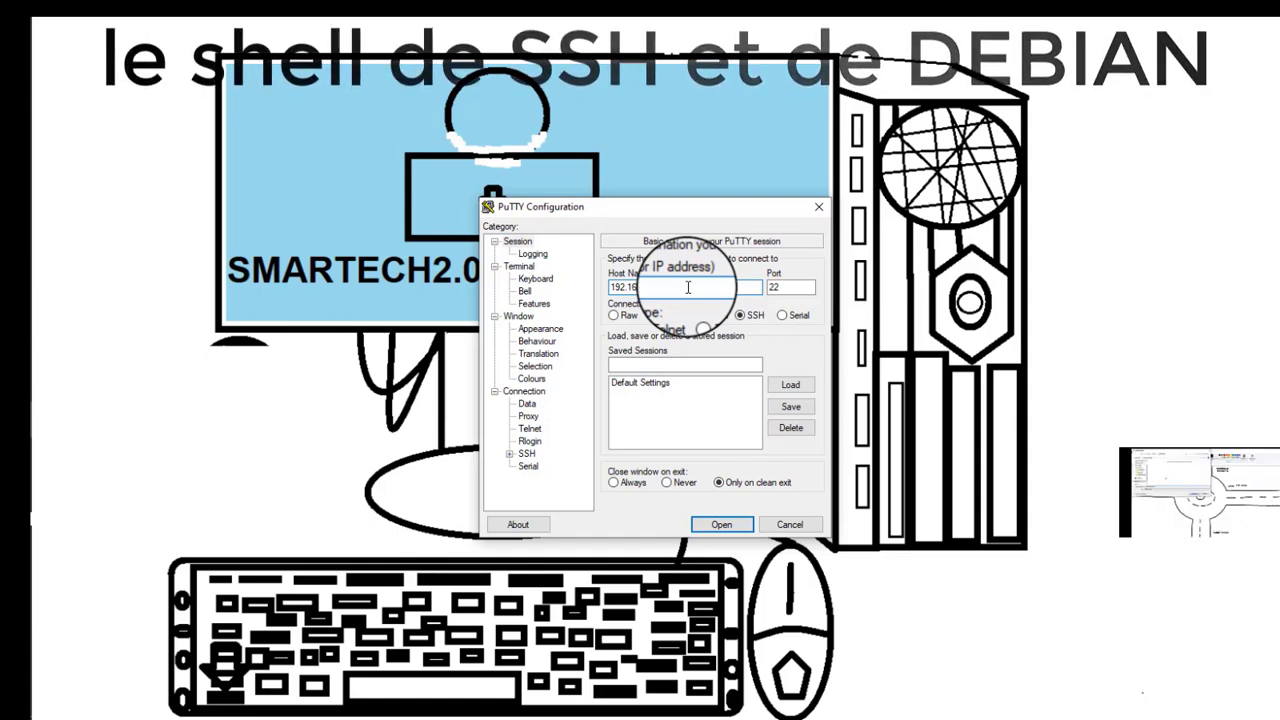
{"action": "type", "text": "8.1.52"}
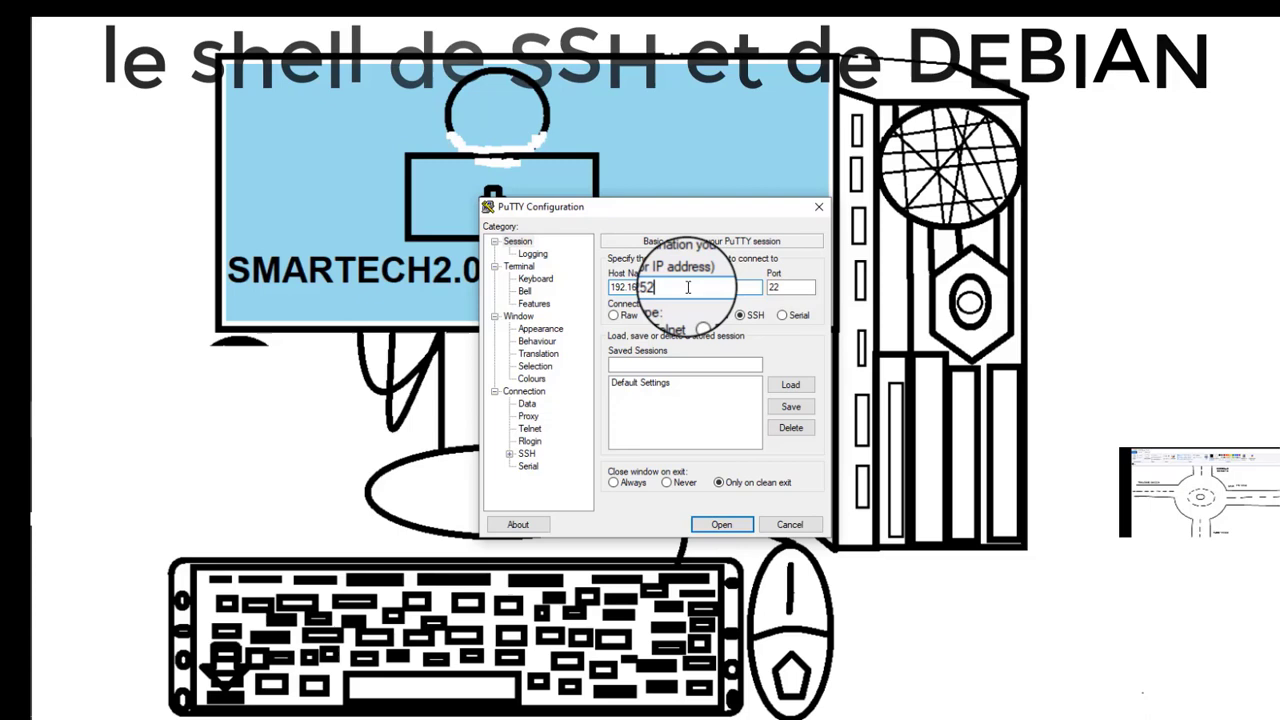
{"action": "key", "text": "Return"}
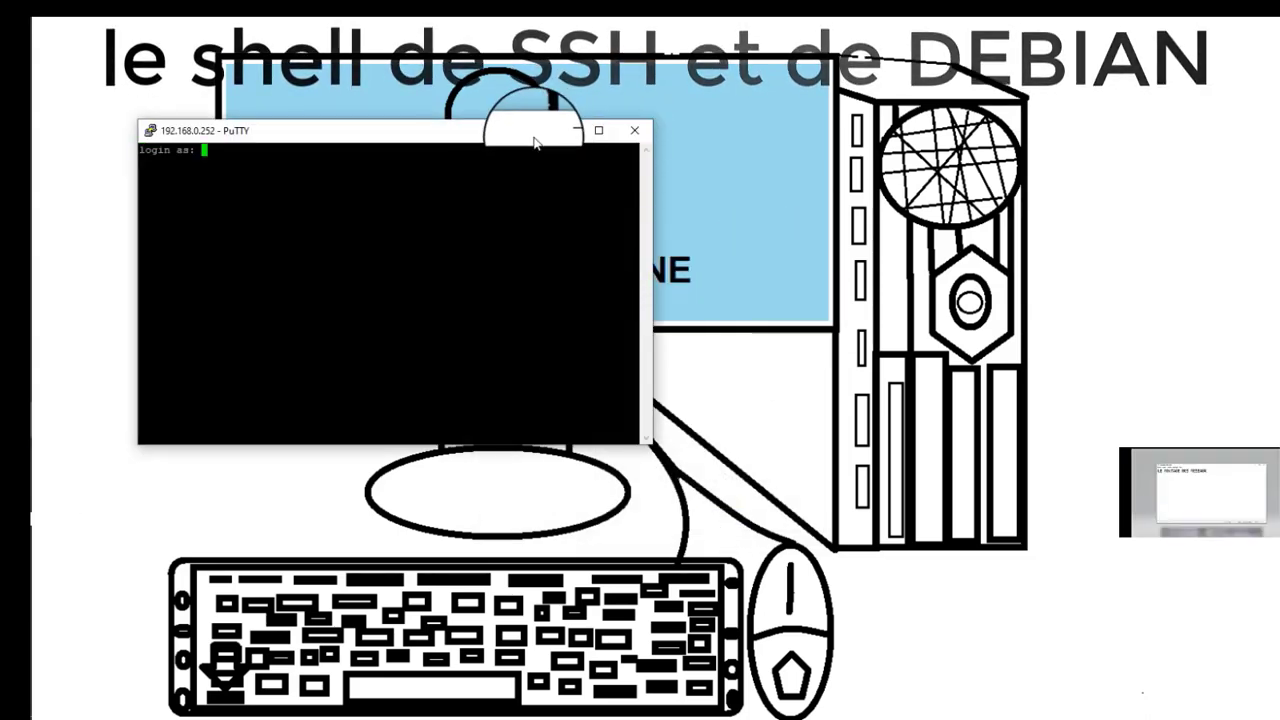
Move the terminal window towards the middle of the screen and log in as r with the account password
{"action": "left_click_drag", "start_coordinate": [441, 131], "coordinate": [667, 133]}
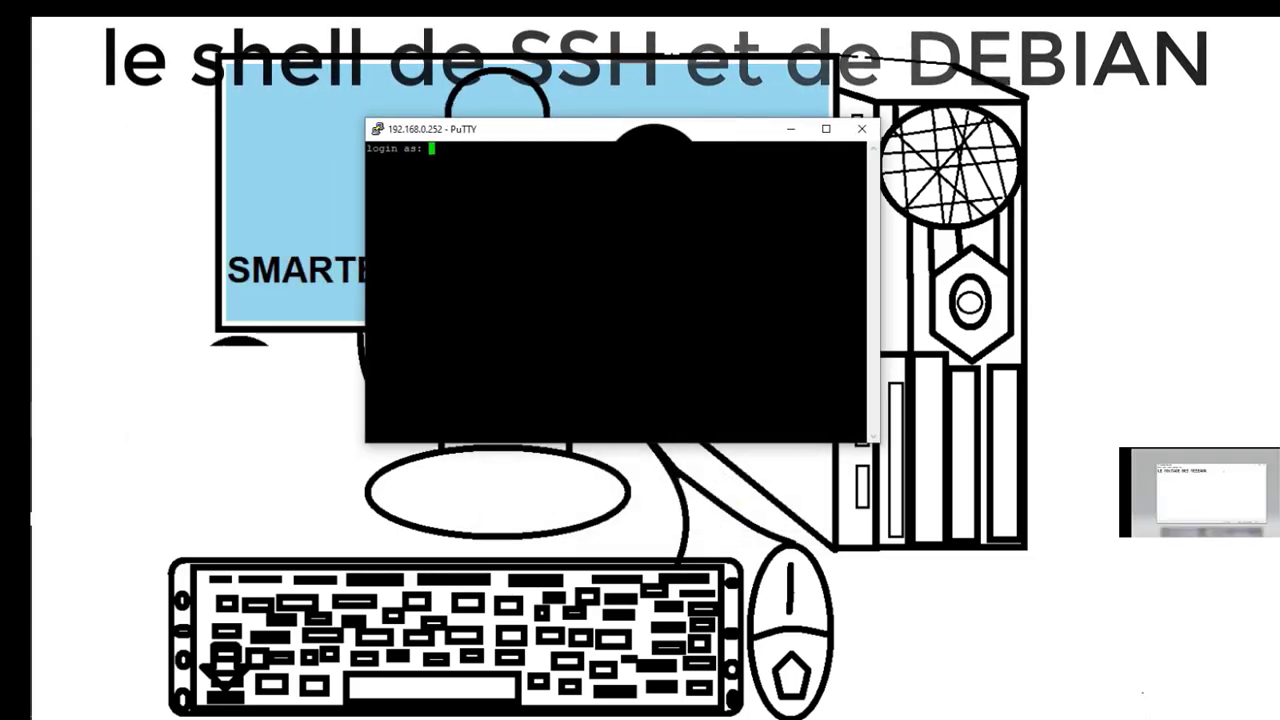
{"action": "type", "text": "r"}
{"action": "key", "text": "Return"}
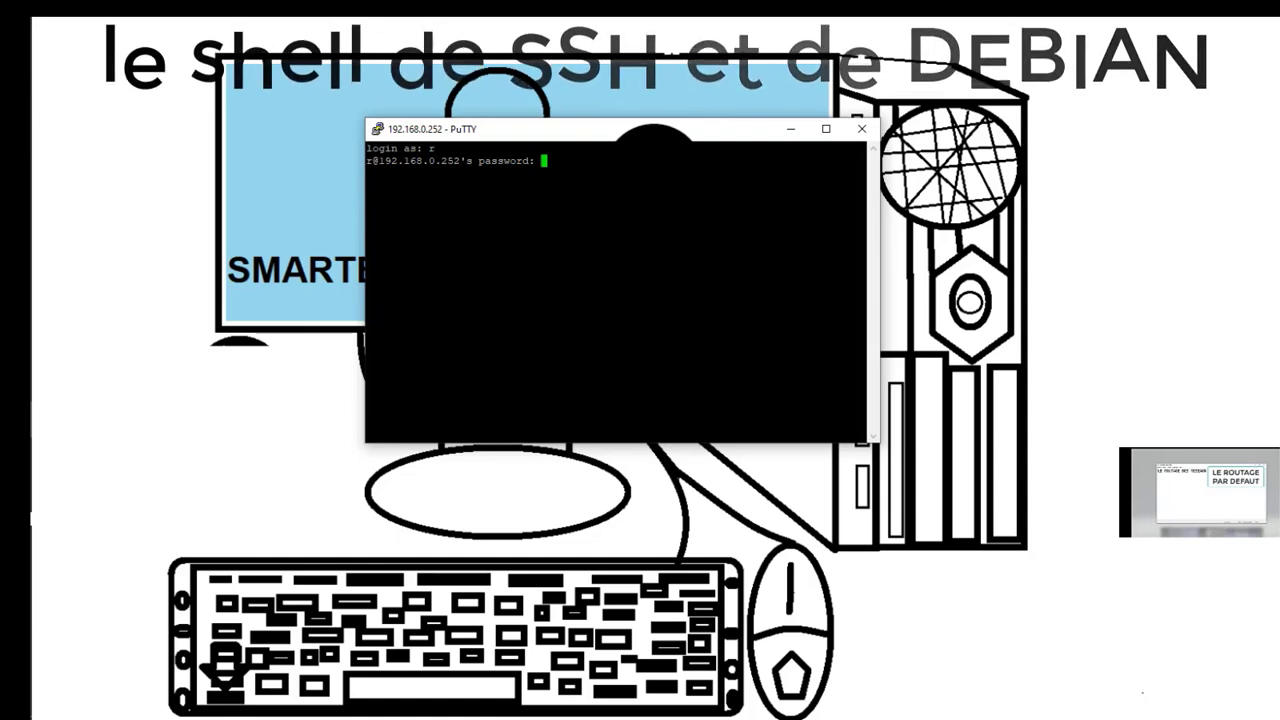
{"action": "key", "text": "Return"}
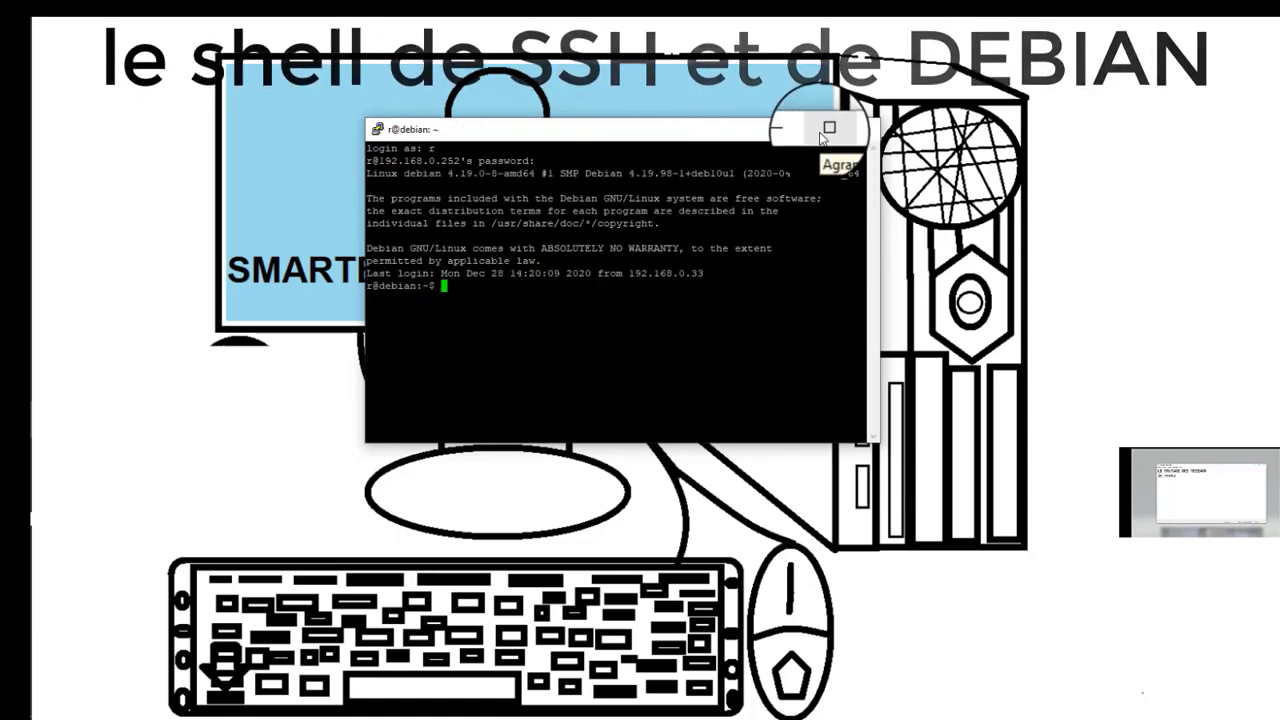
Clear the terminal screen with the clear command
{"action": "type", "text": "clea"}
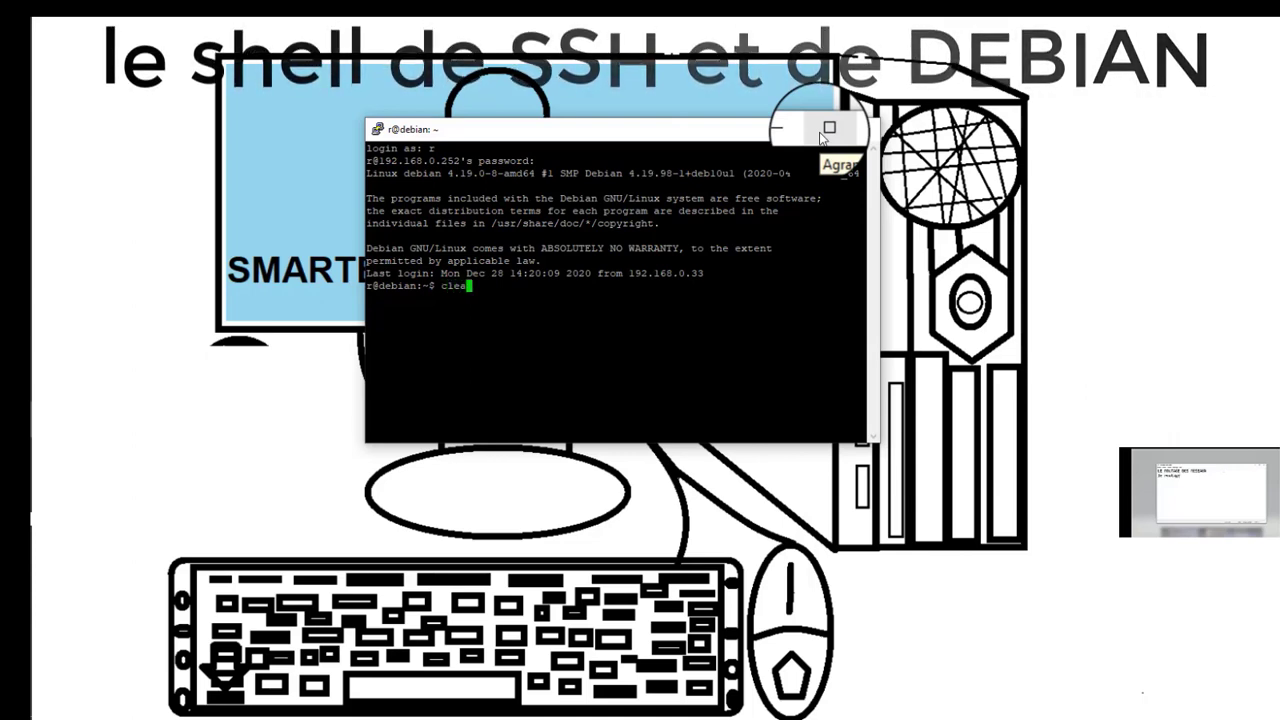
{"action": "type", "text": "r"}
{"action": "key", "text": "Return"}
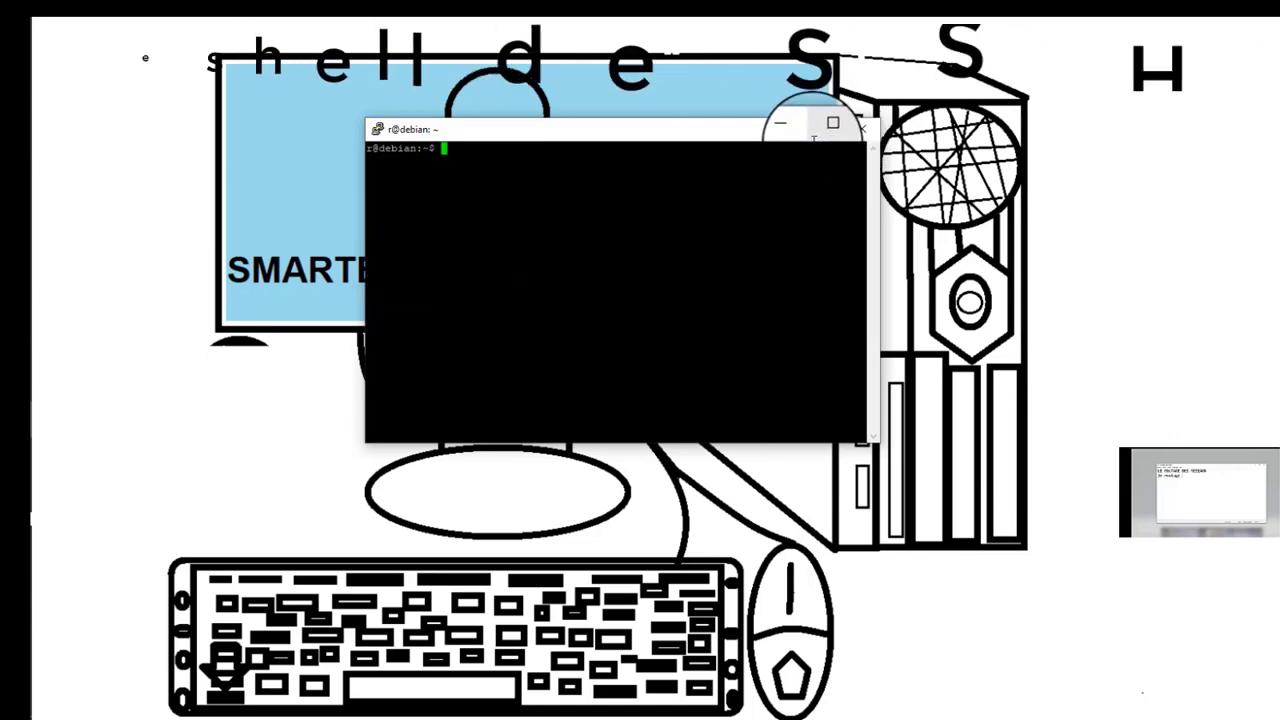
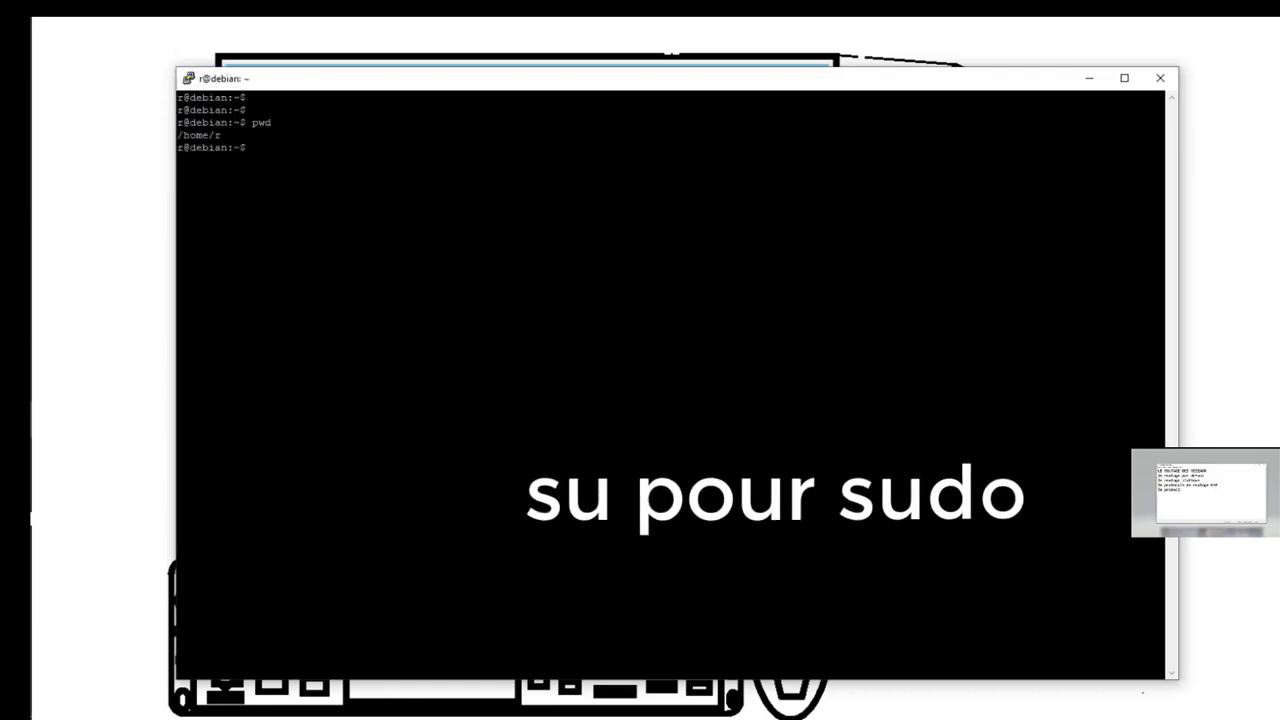
Switch to the root account with su, entering the root password and retrying after the first attempt
{"action": "type", "text": "su"}
{"action": "key", "text": "Return"}
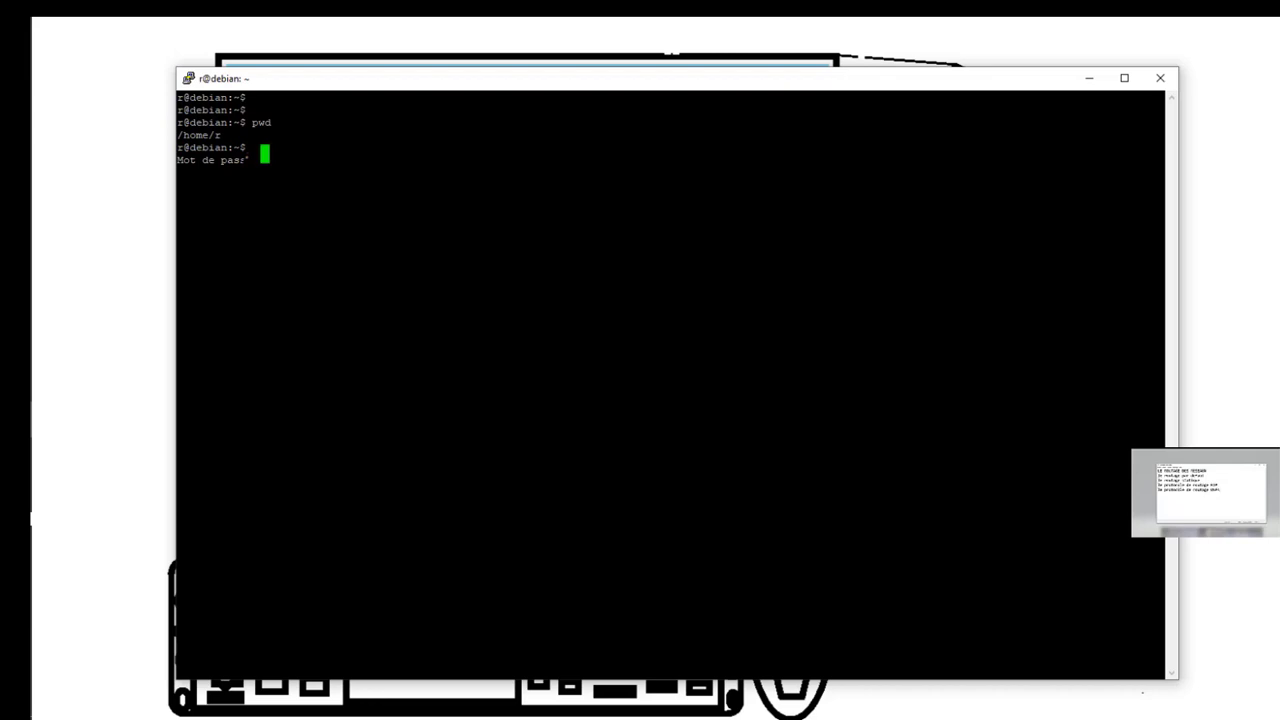
{"action": "key", "text": "Return"}
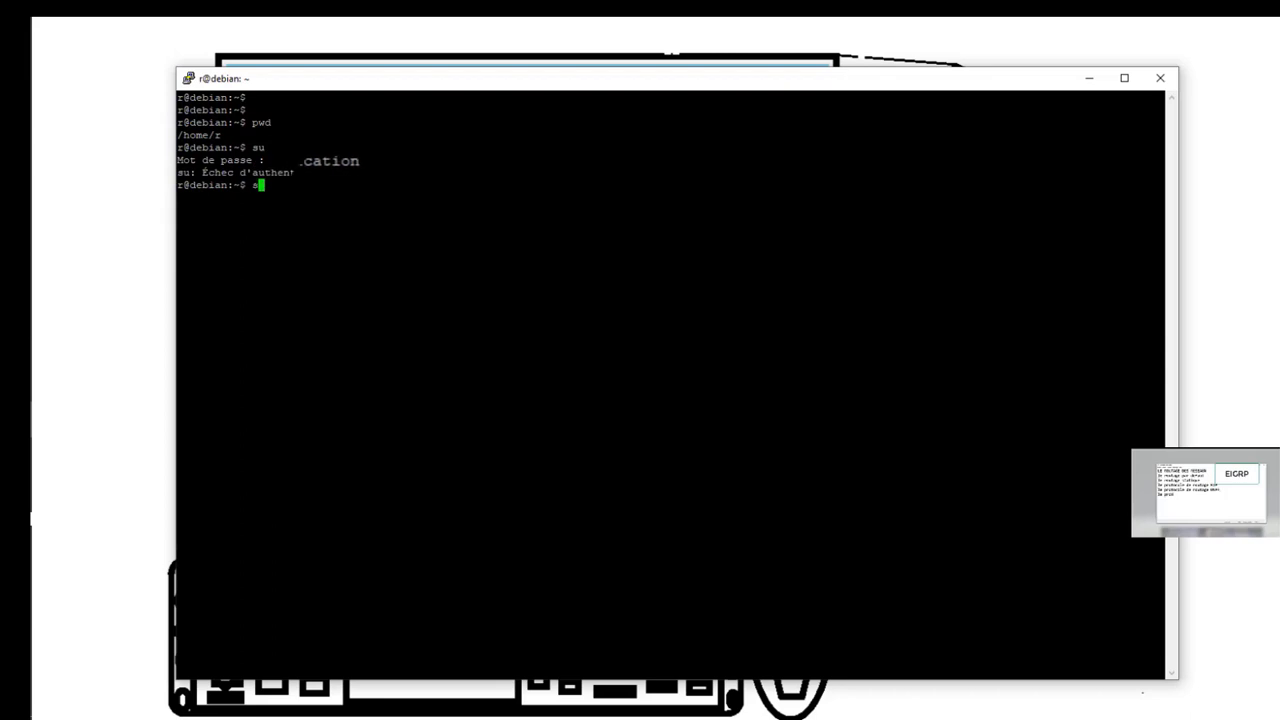
{"action": "key", "text": "Return"}
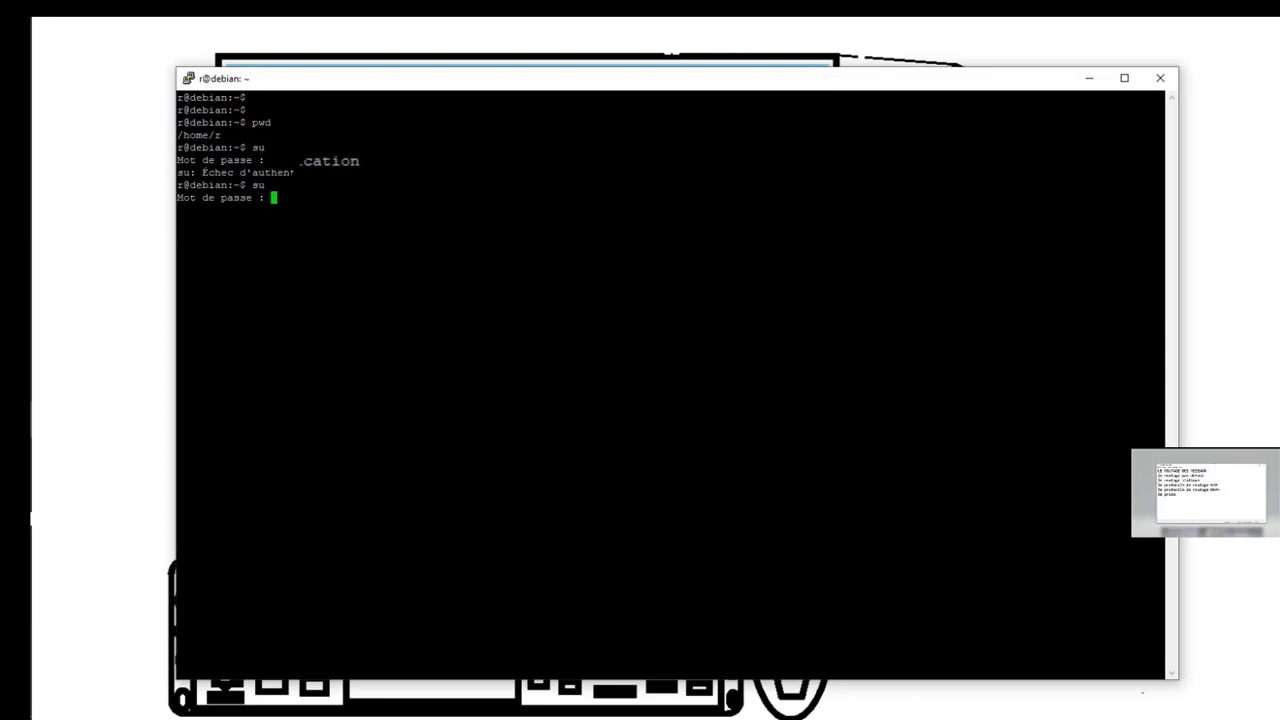
{"action": "key", "text": "Return"}
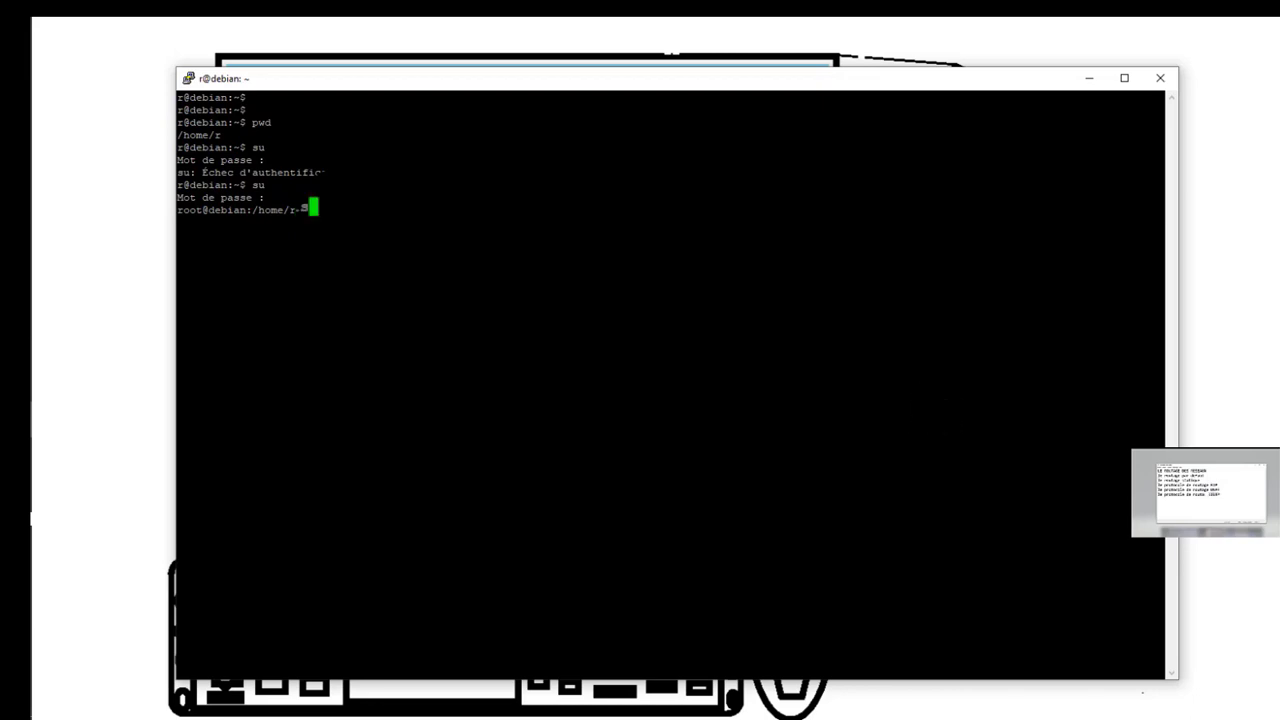
List the contents of the home directory with ls and change into the skt1 directory
{"action": "type", "text": "ls"}
{"action": "key", "text": "Return"}
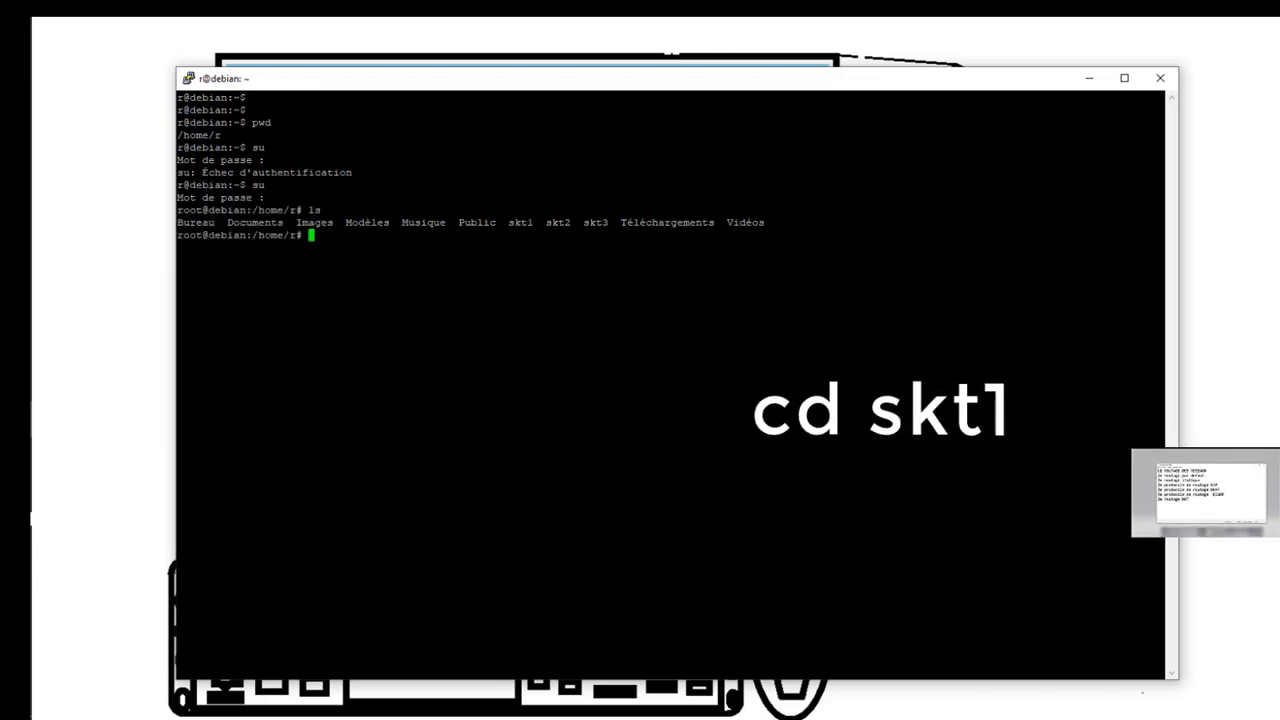
{"action": "type", "text": "cd"}
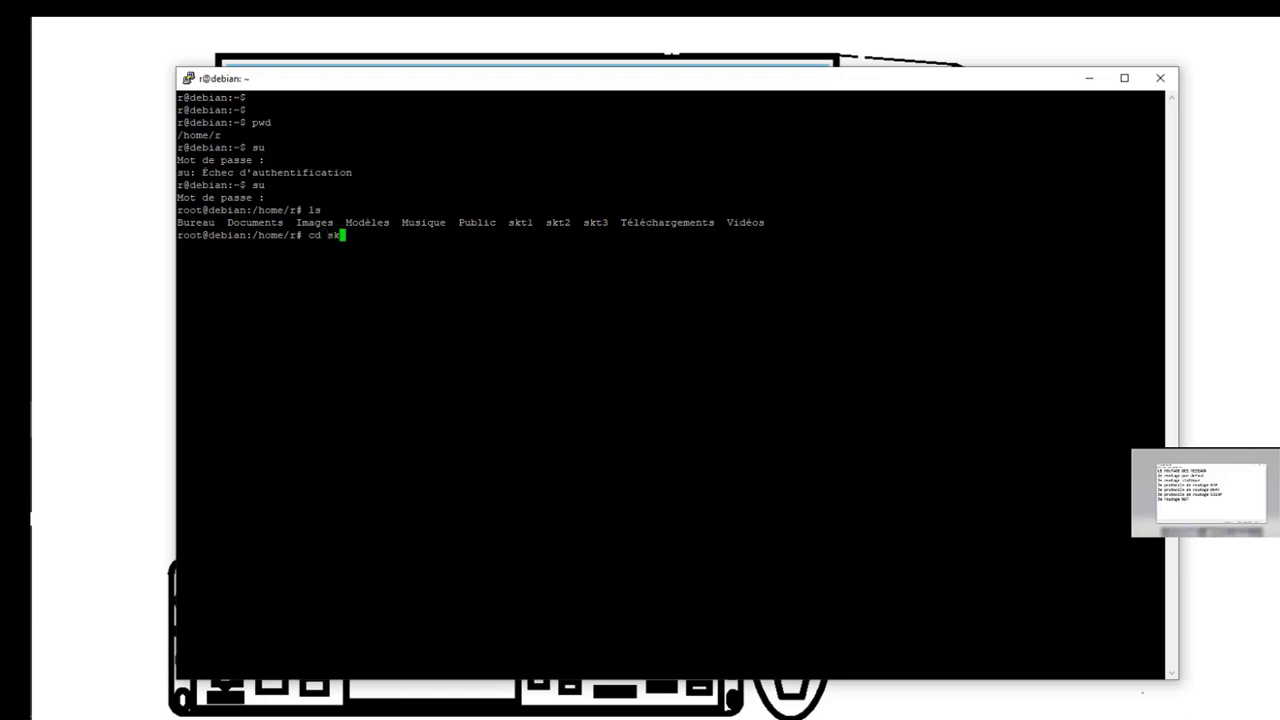
{"action": "type", "text": "skt1"}
{"action": "key", "text": "Return"}
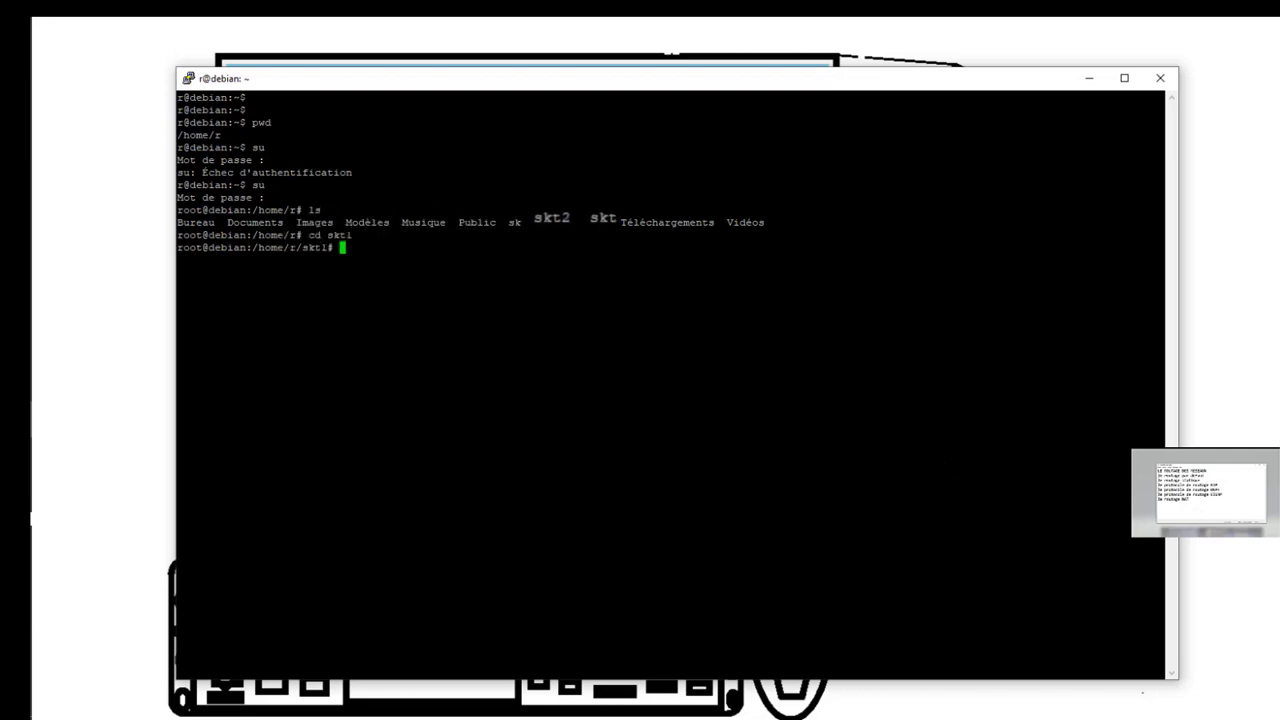
List the contents of skt1 and display the bosslife file with cat
{"action": "type", "text": "li"}
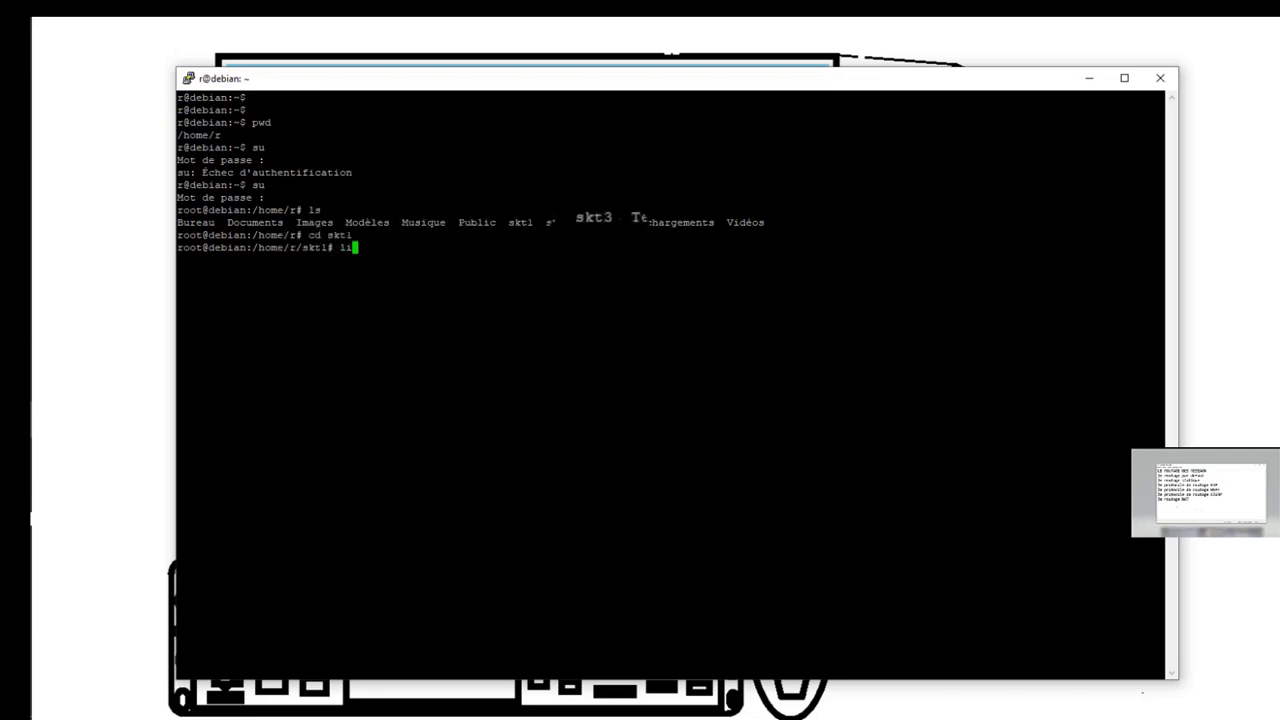
{"action": "key", "text": "BackSpace"}
{"action": "key", "text": "BackSpace"}
{"action": "key", "text": "Return"}
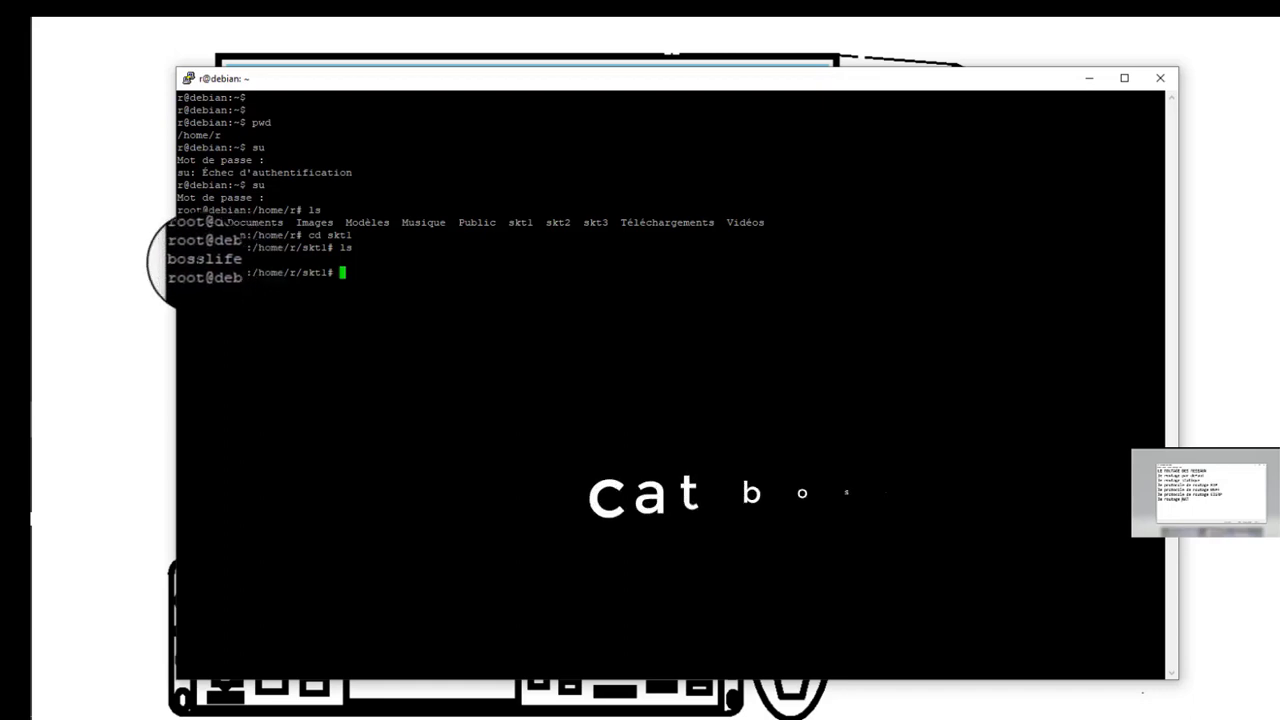
{"action": "type", "text": "cat"}
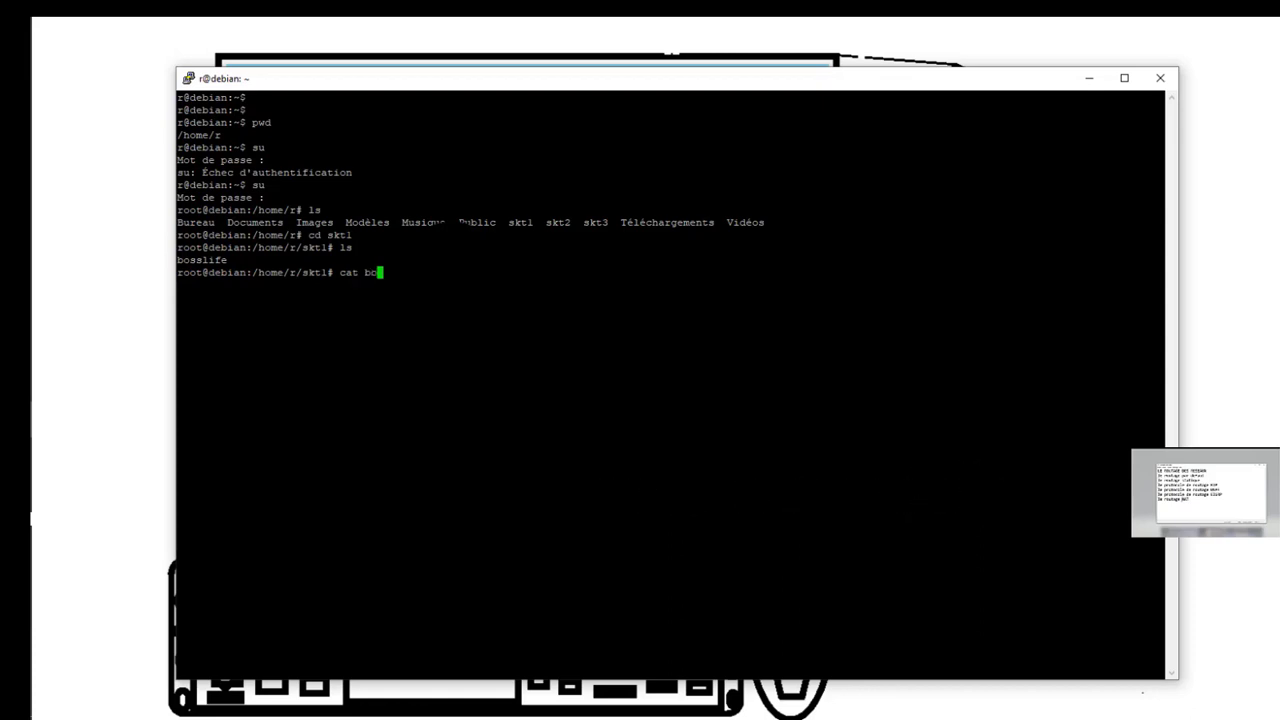
{"action": "type", "text": " bossli"}
{"action": "key", "text": "Return"}
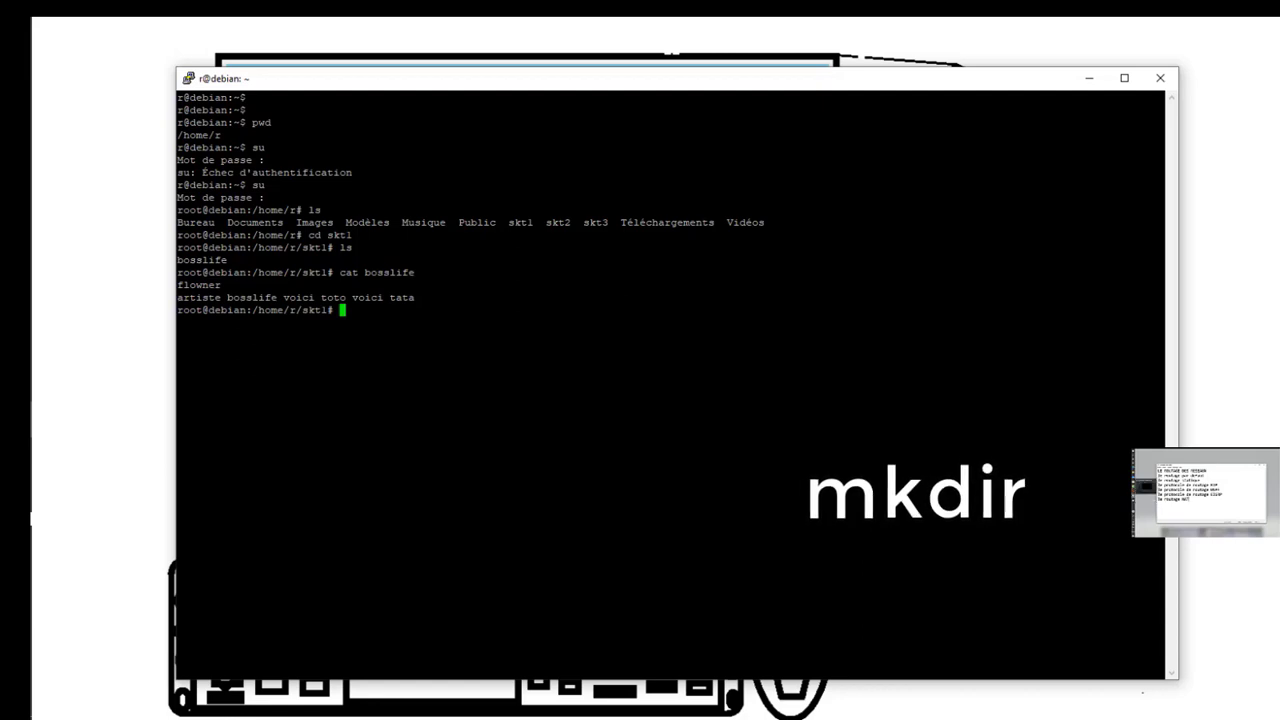
Create a directory named skt4 inside skt1 and list the contents with ls
{"action": "type", "text": "m"}
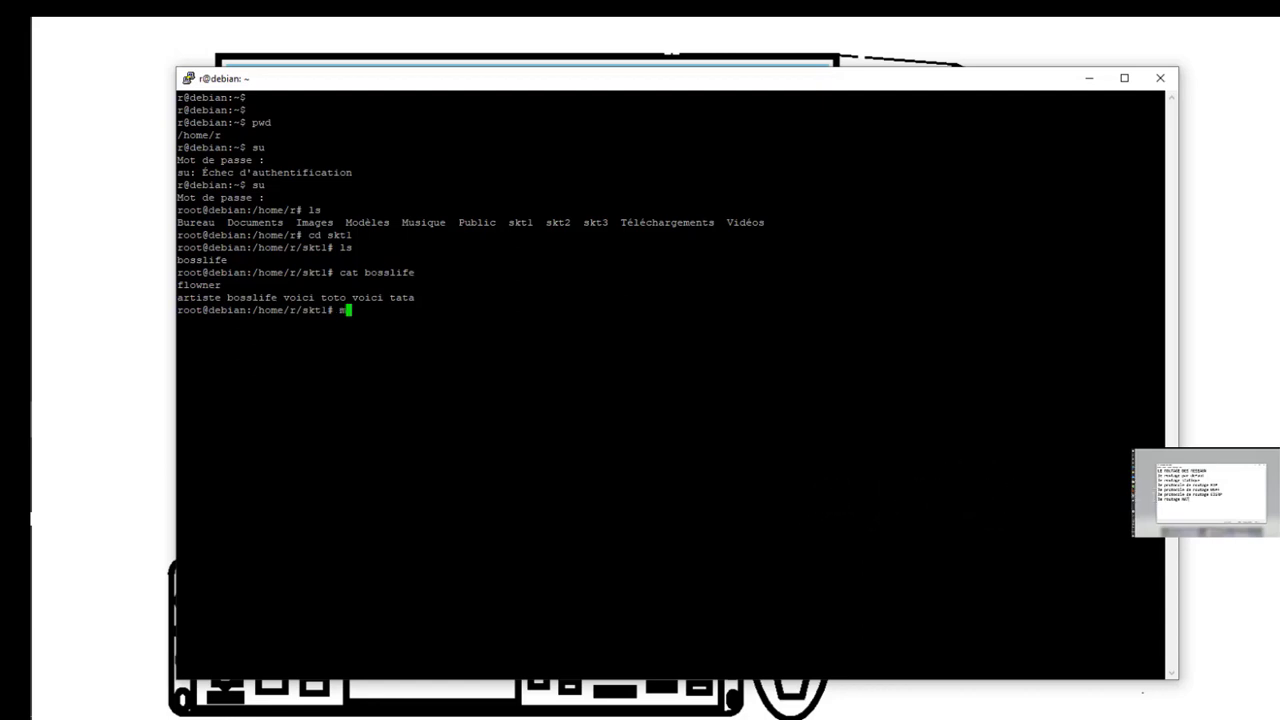
{"action": "type", "text": "k"}
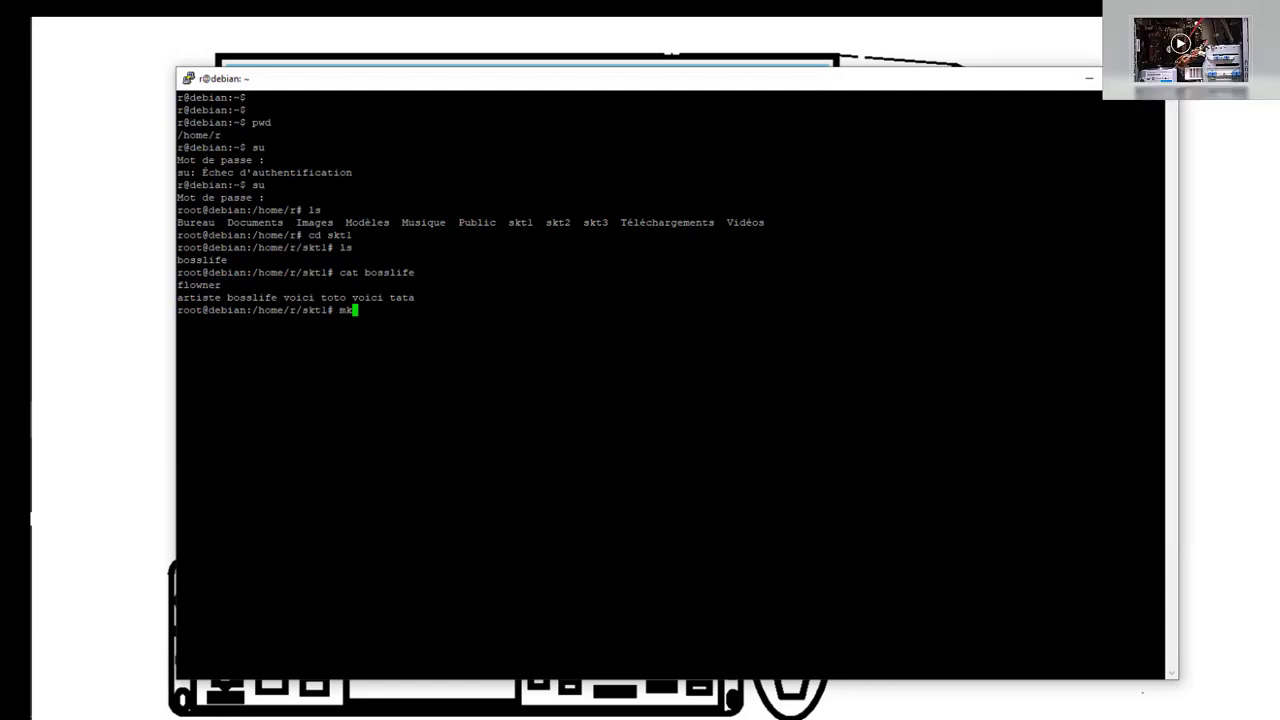
{"action": "type", "text": "dir s"}
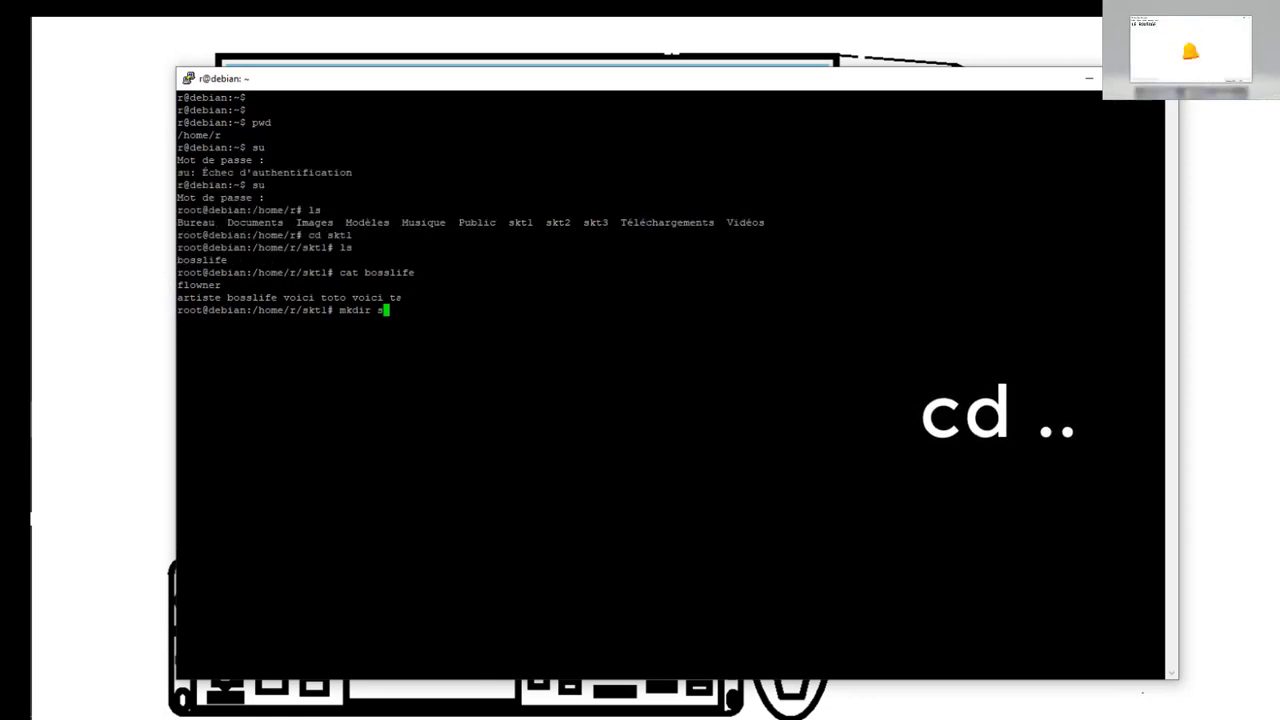
{"action": "type", "text": "kt"}
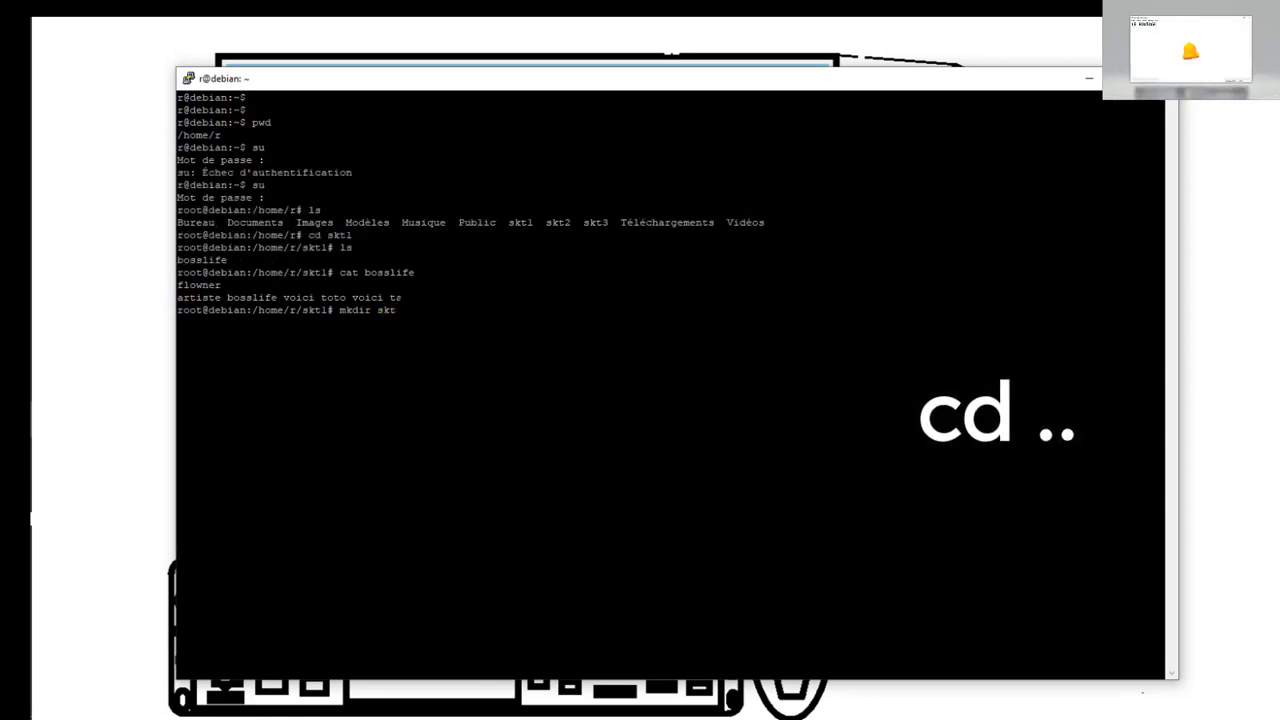
{"action": "key", "text": "Return"}
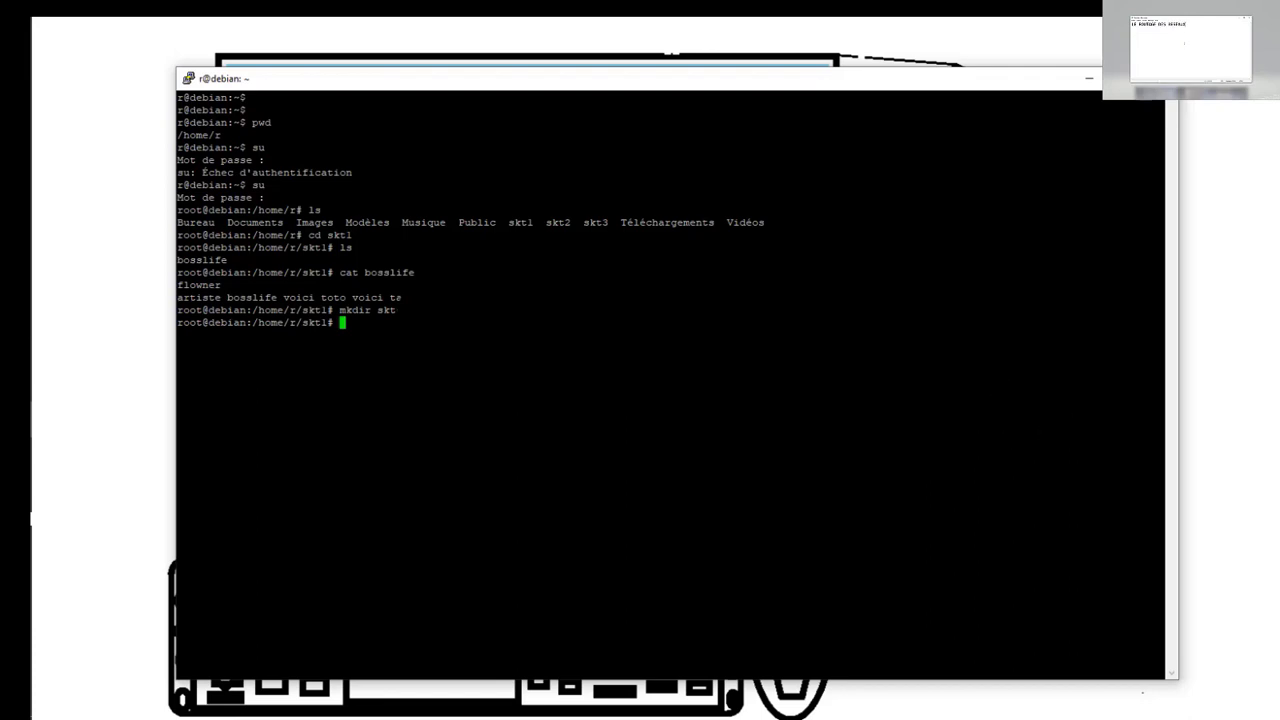
{"action": "type", "text": "ls"}
{"action": "key", "text": "Return"}
Go up to the parent directory with cd .., create a directory named skt4 there and list the contents
{"action": "type", "text": "cd"}
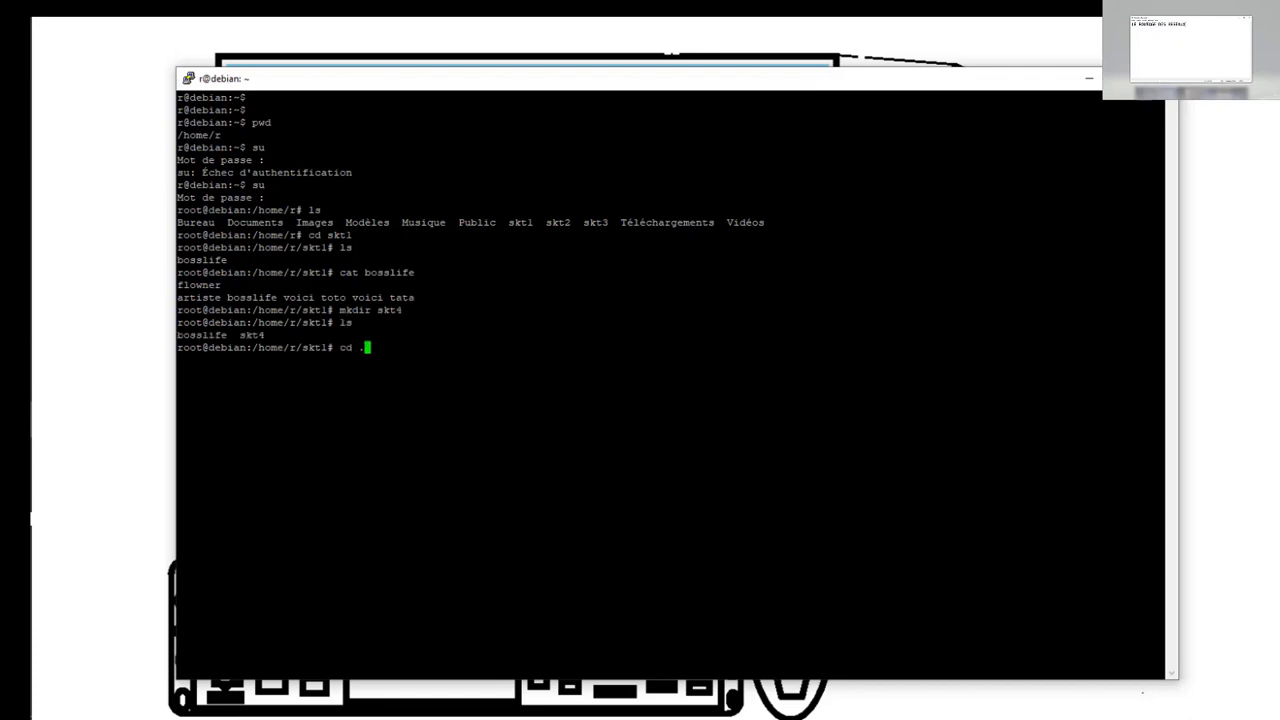
{"action": "type", "text": " .."}
{"action": "key", "text": "Return"}
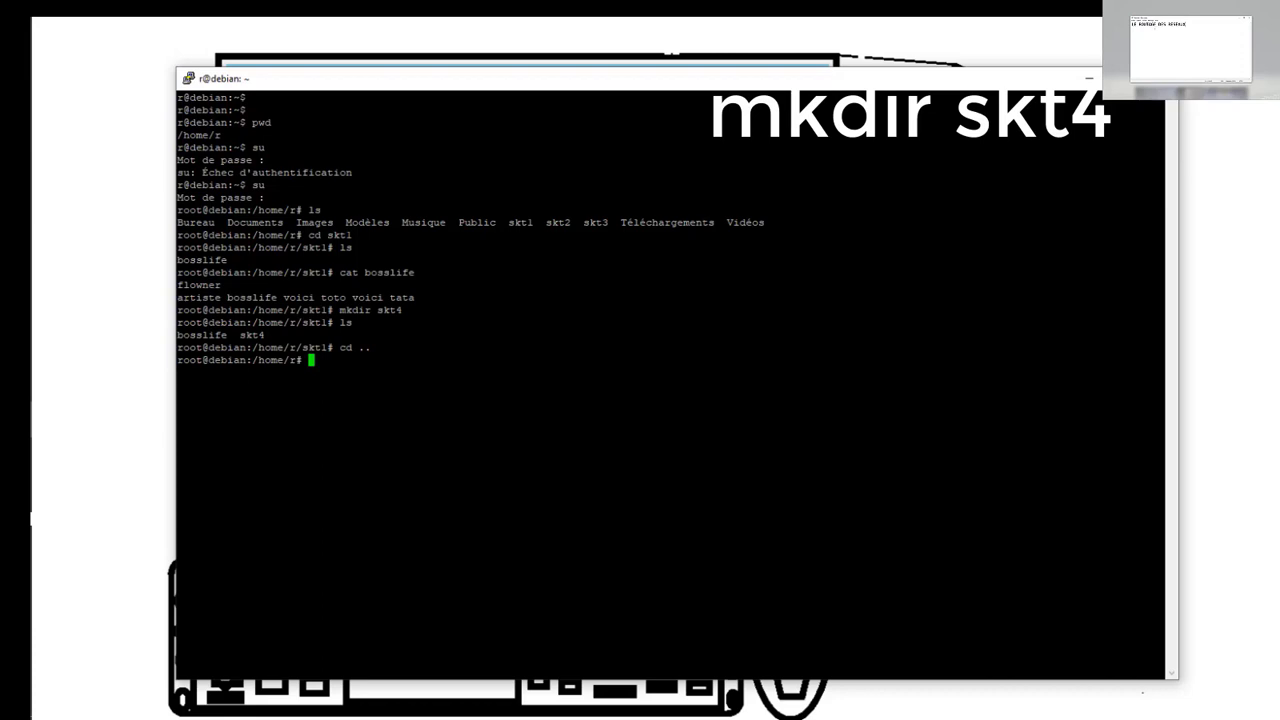
{"action": "type", "text": "mk"}
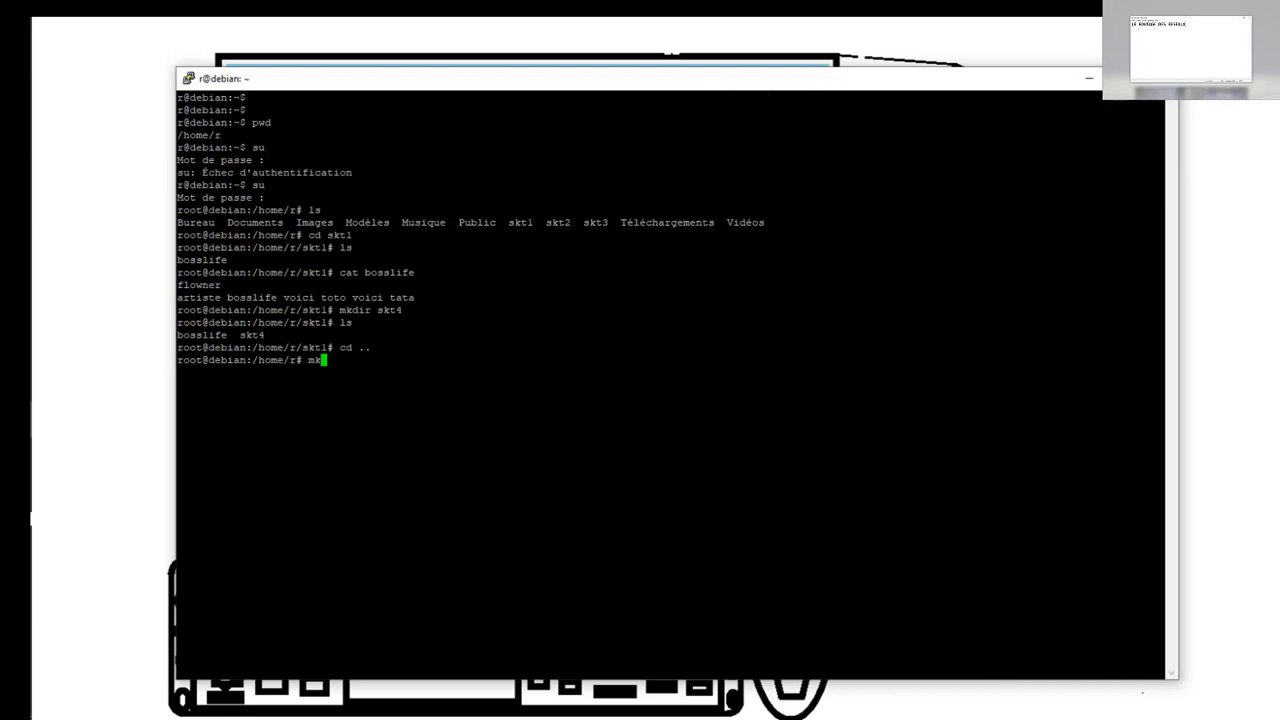
{"action": "type", "text": "dir skt4"}
{"action": "key", "text": "Return"}
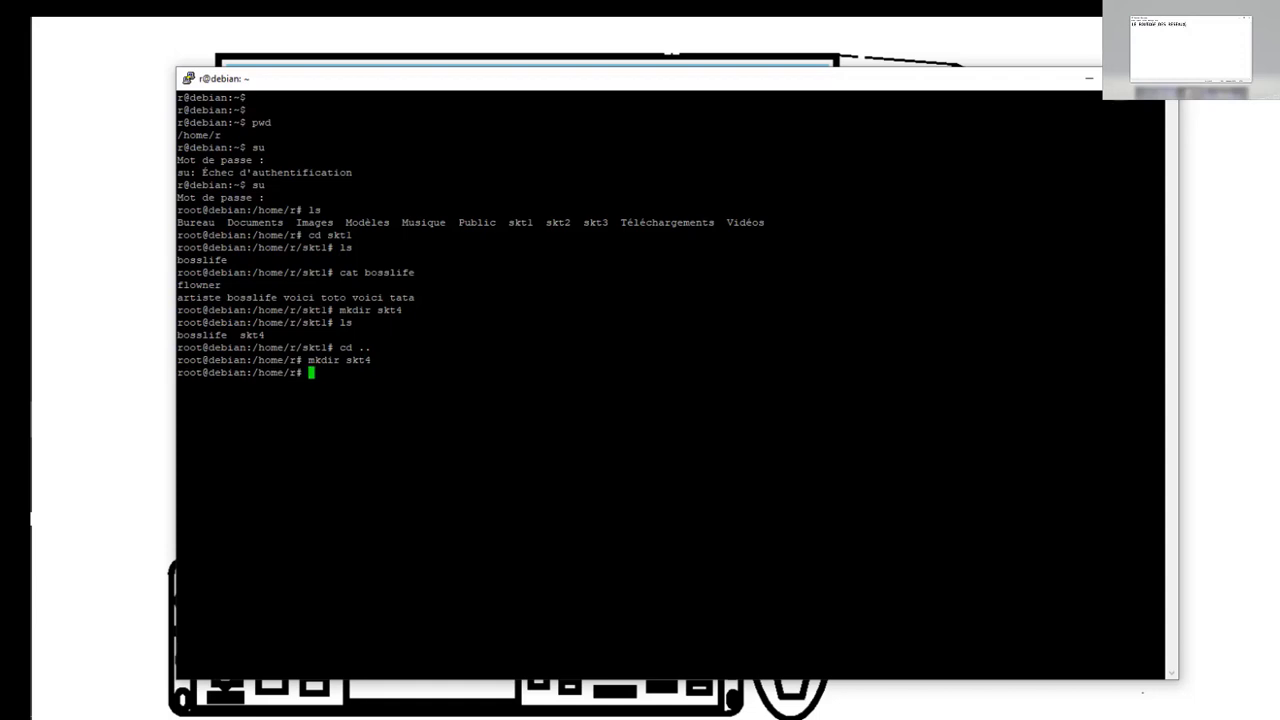
{"action": "type", "text": "ls"}
{"action": "key", "text": "Return"}
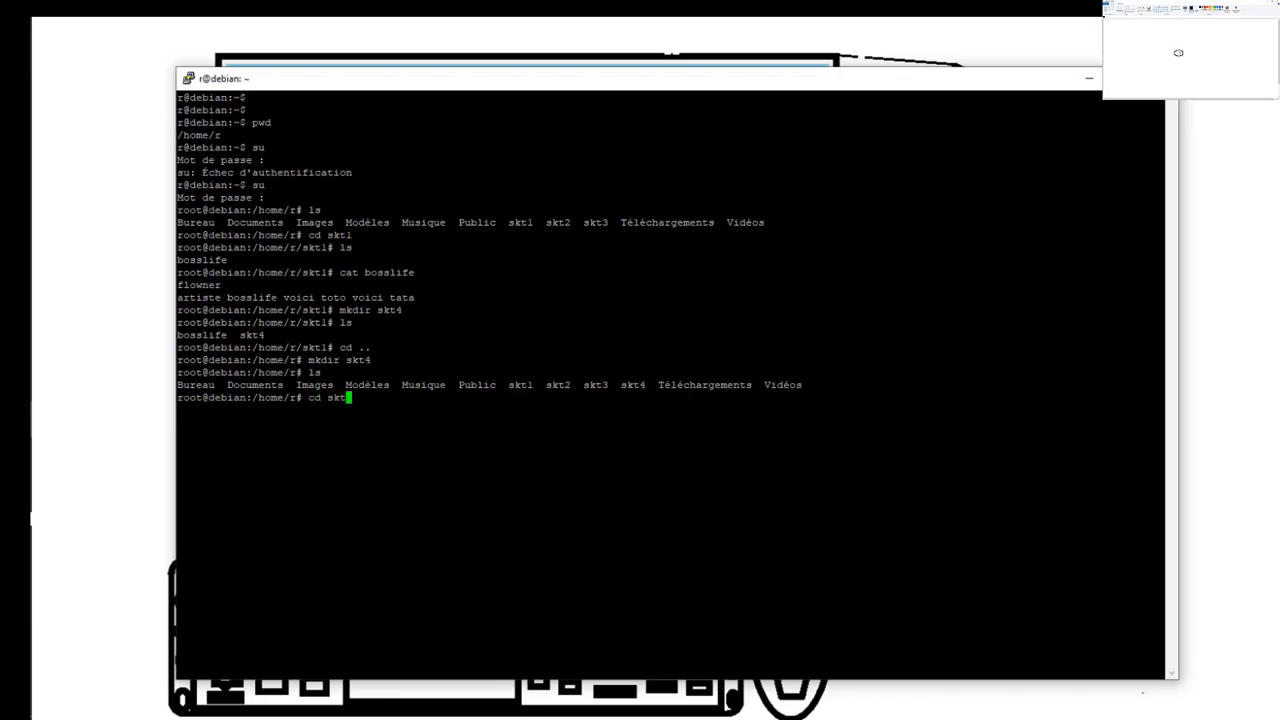
Change back into skt1, list its contents and try to display skt4 with cat
{"action": "key", "text": "Return"}
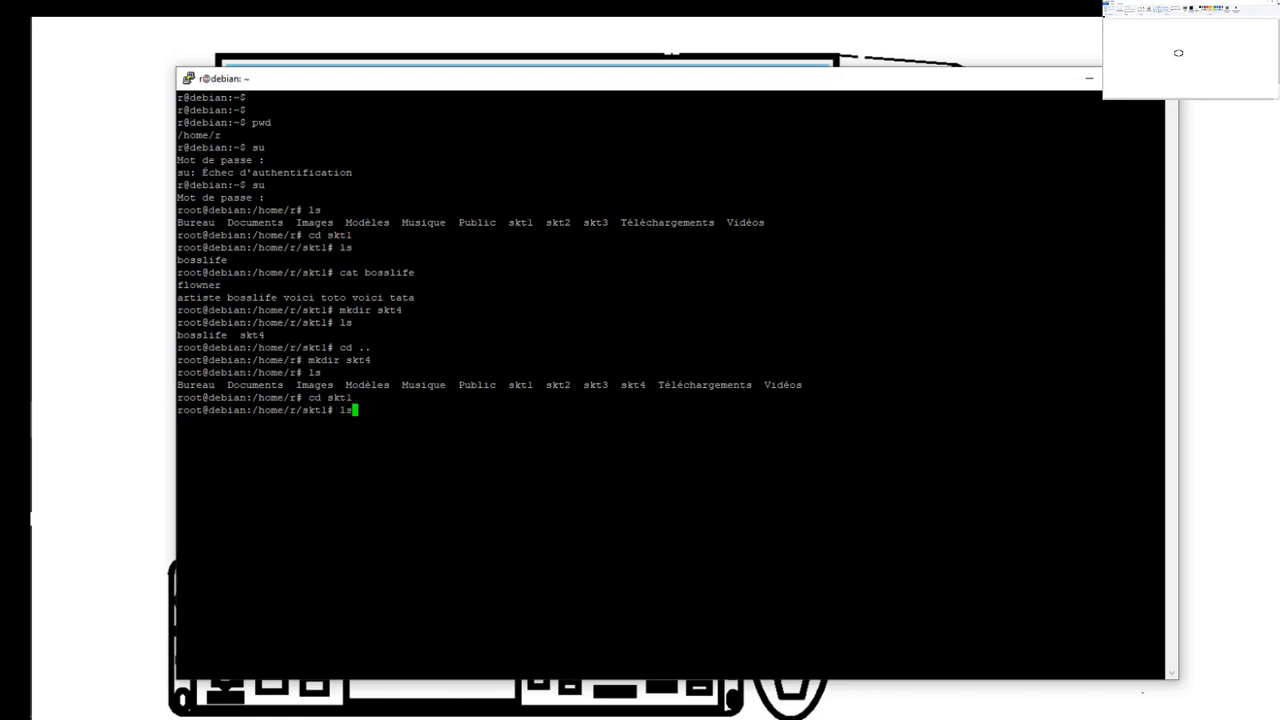
{"action": "type", "text": "ls"}
{"action": "key", "text": "Return"}
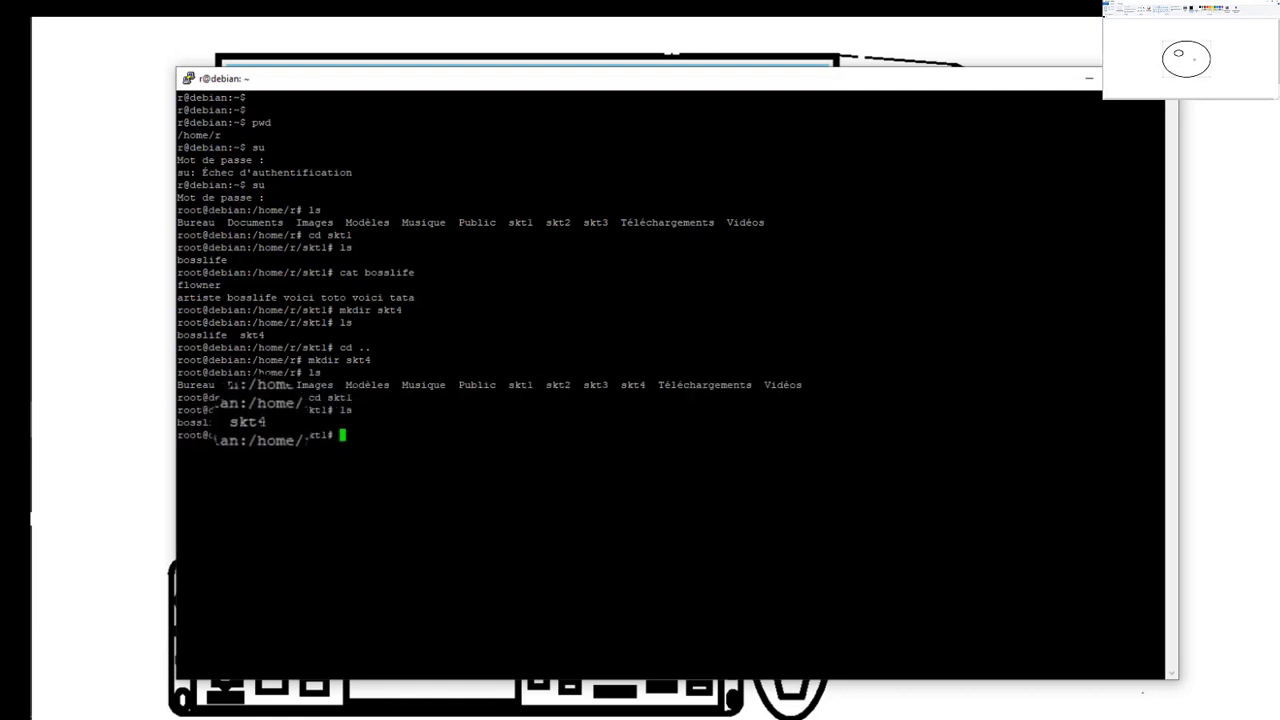
{"action": "type", "text": "cat skt4"}
{"action": "key", "text": "Return"}
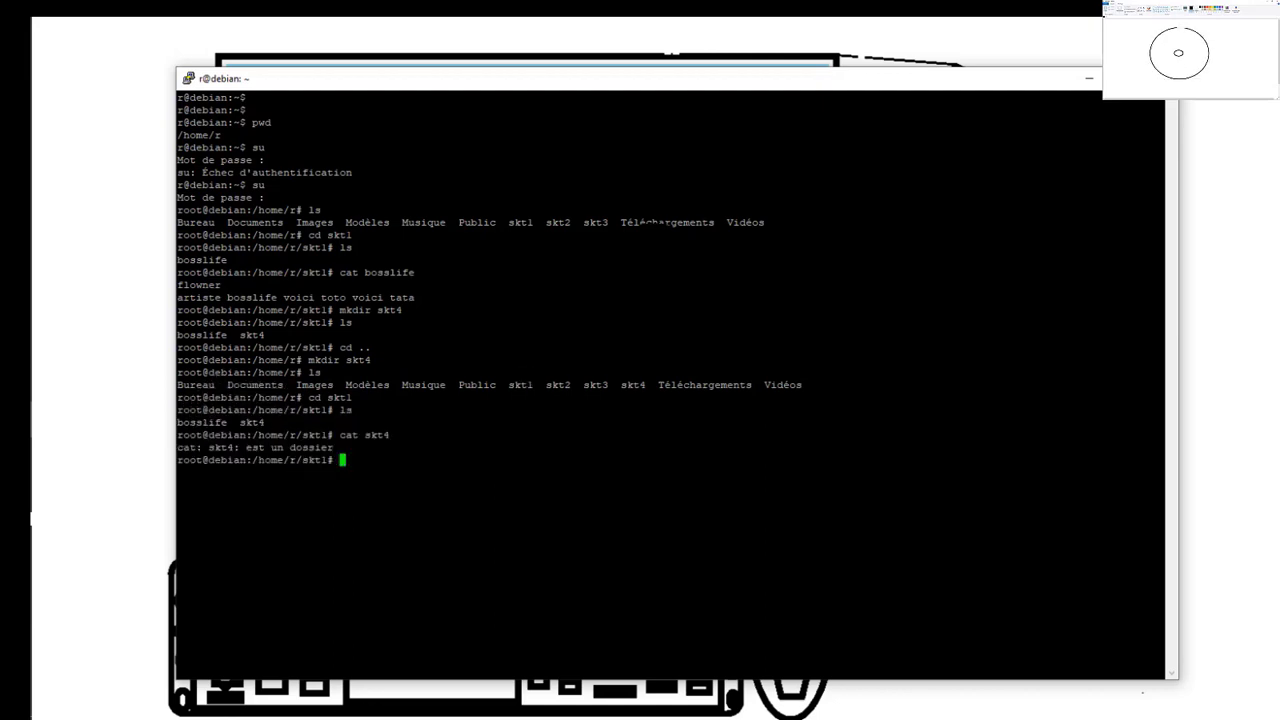
Switch back to the remote desktop session and move the command prompt window down beside the desktop icons
{"action": "mouse_move", "coordinate": [43, 391]}
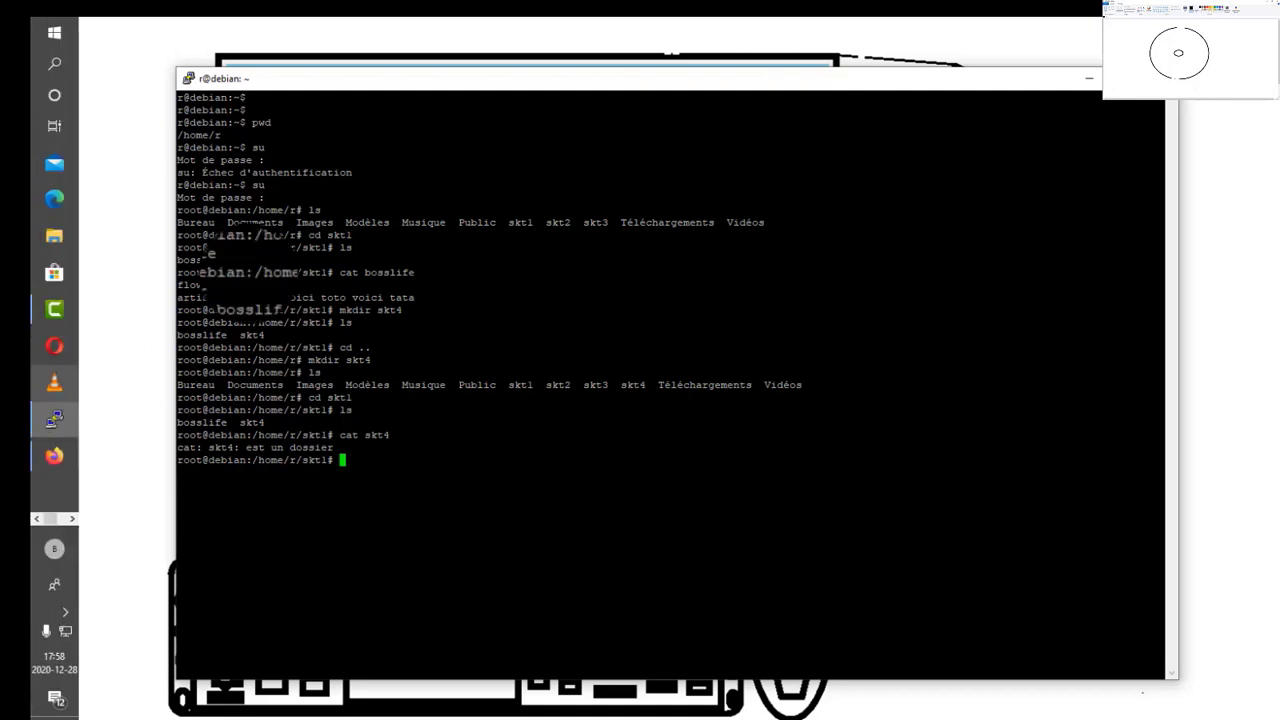
{"action": "left_click", "coordinate": [62, 524]}
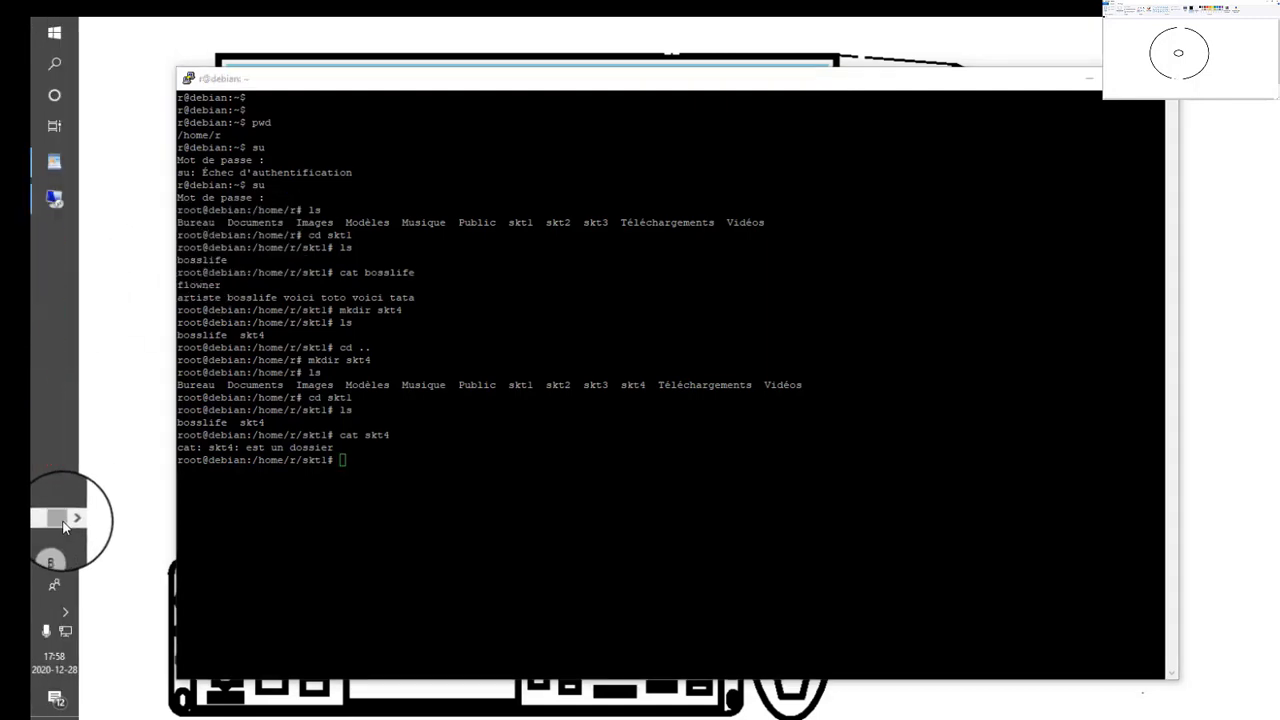
{"action": "left_click", "coordinate": [54, 196]}
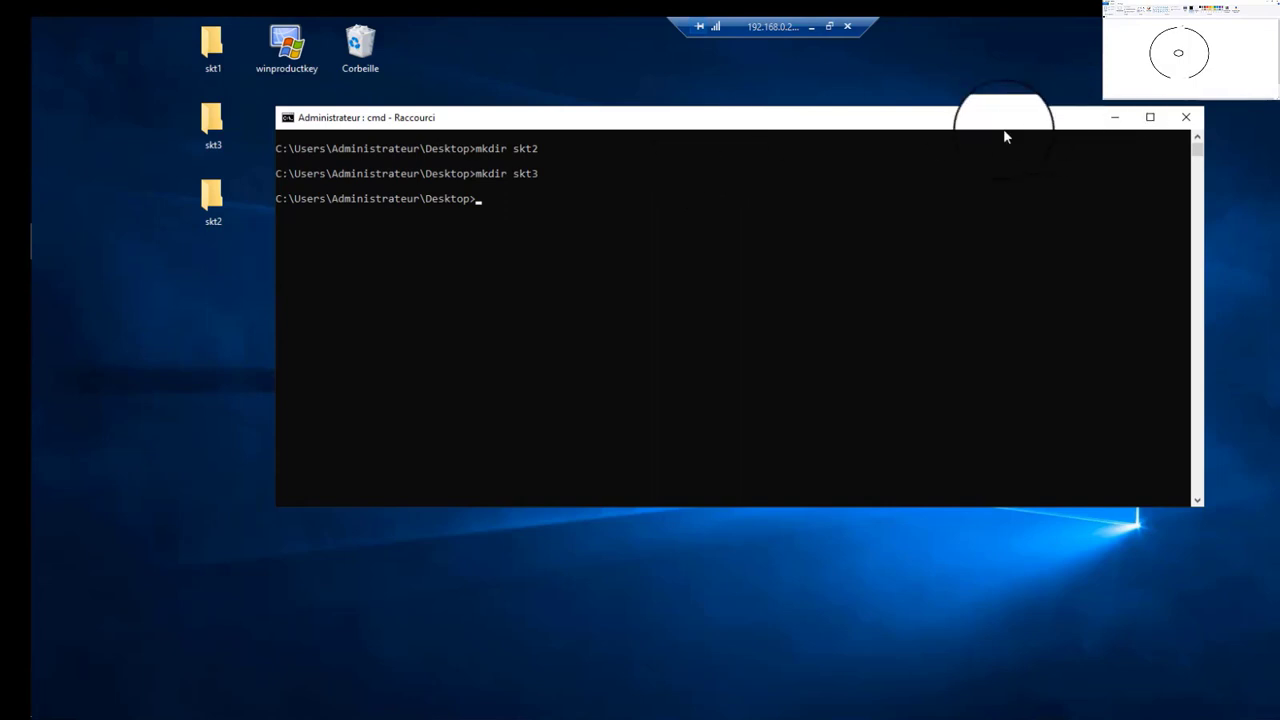
{"action": "left_click_drag", "start_coordinate": [1005, 136], "coordinate": [870, 157]}
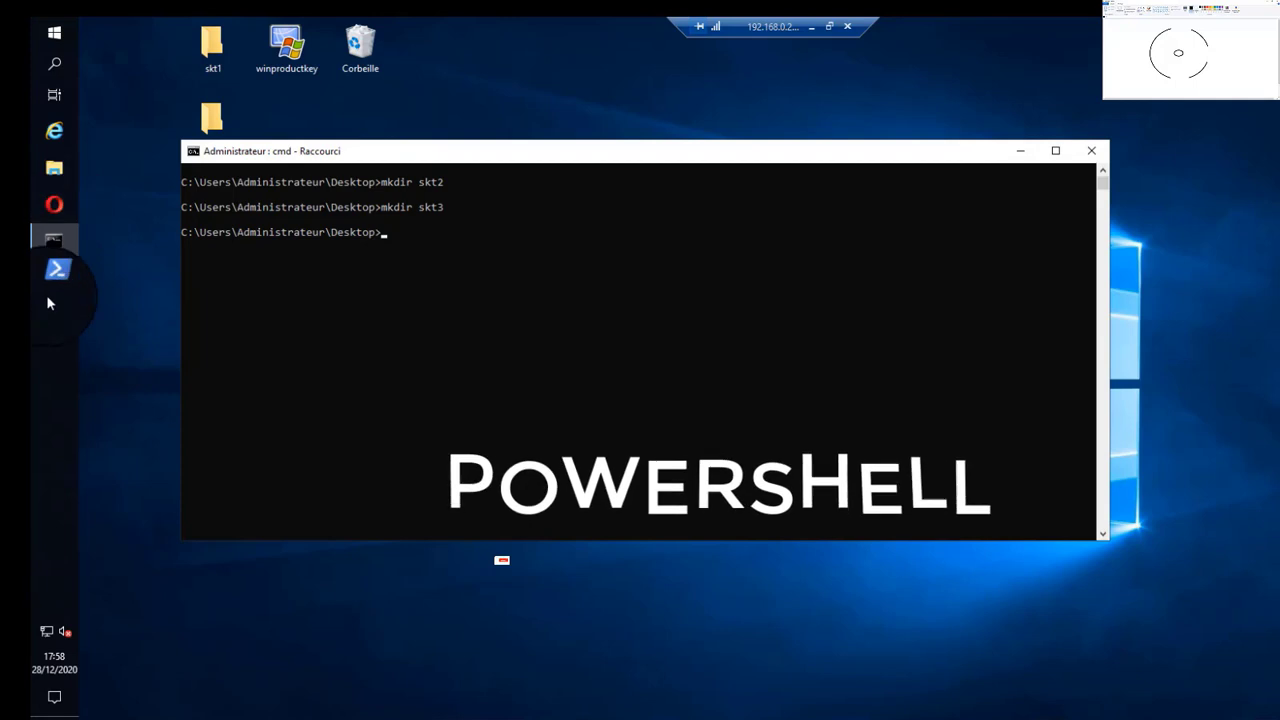
Launch PowerShell on the remote server and move its window clear of the command prompt's text
{"action": "left_click", "coordinate": [50, 282]}
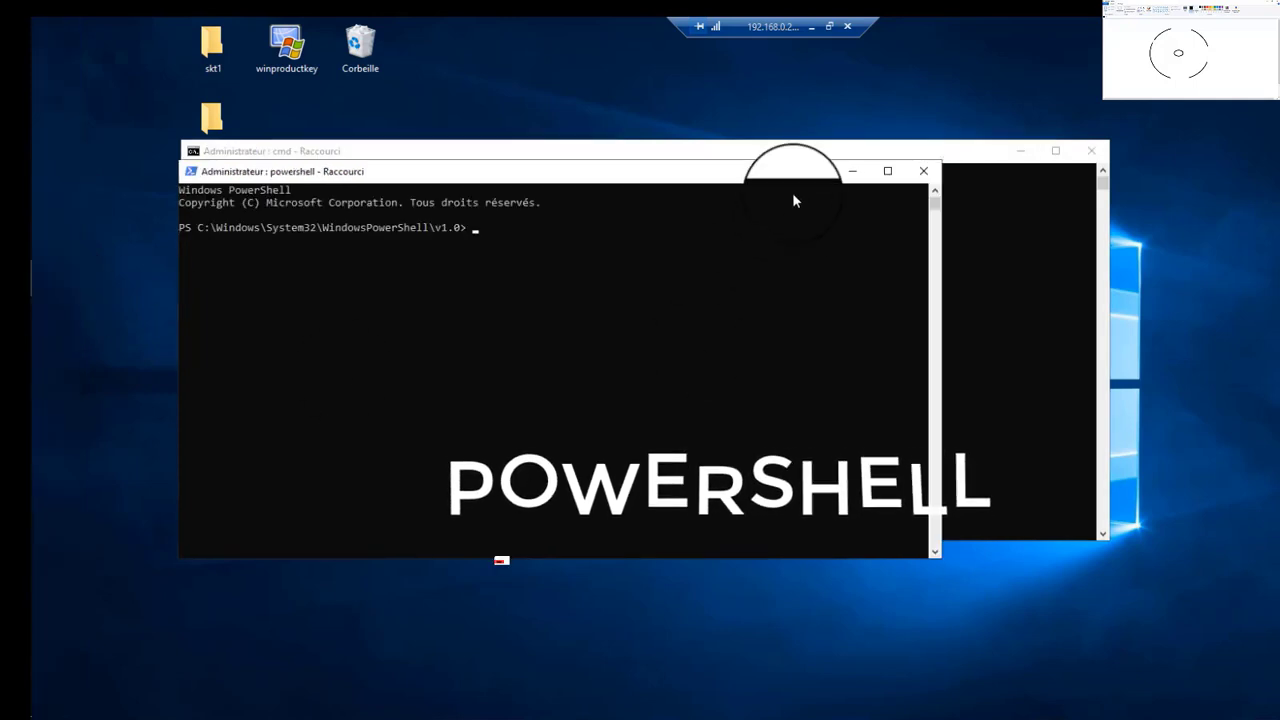
{"action": "left_click_drag", "start_coordinate": [786, 178], "coordinate": [863, 230]}
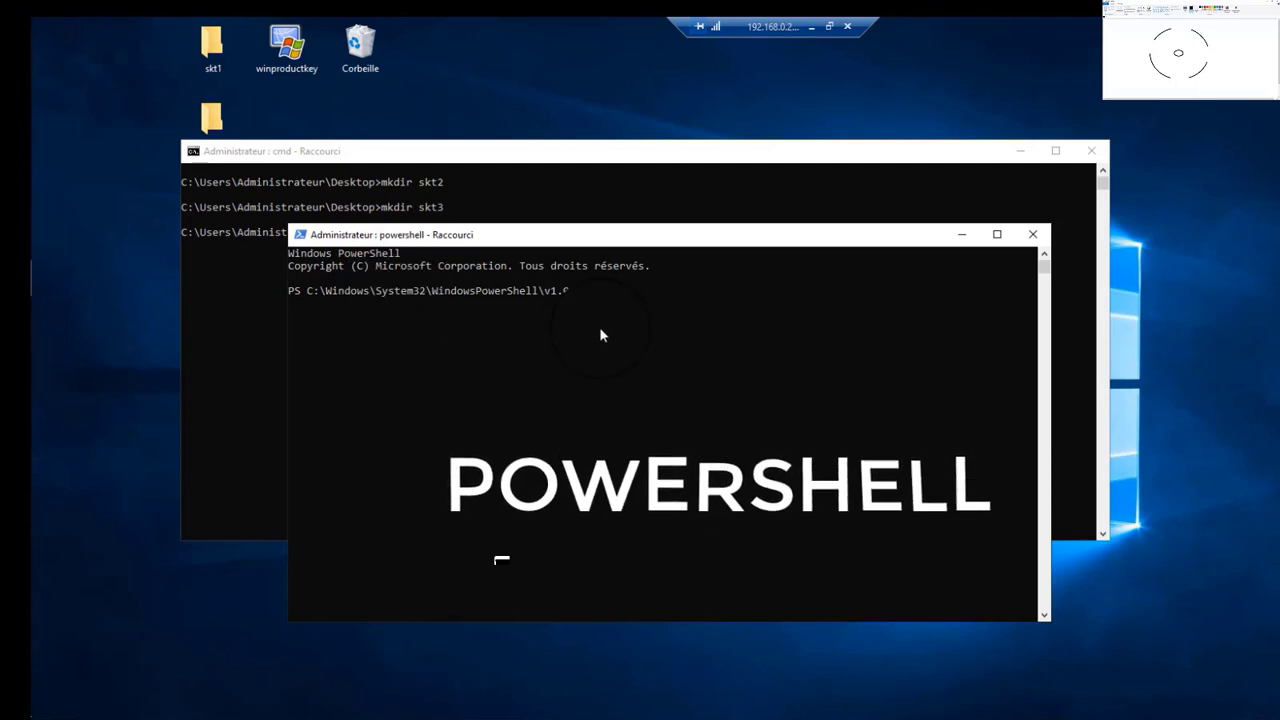
Find Windows PowerShell by searching for "pow", launch it and close its new window again
{"action": "mouse_move", "coordinate": [29, 204]}
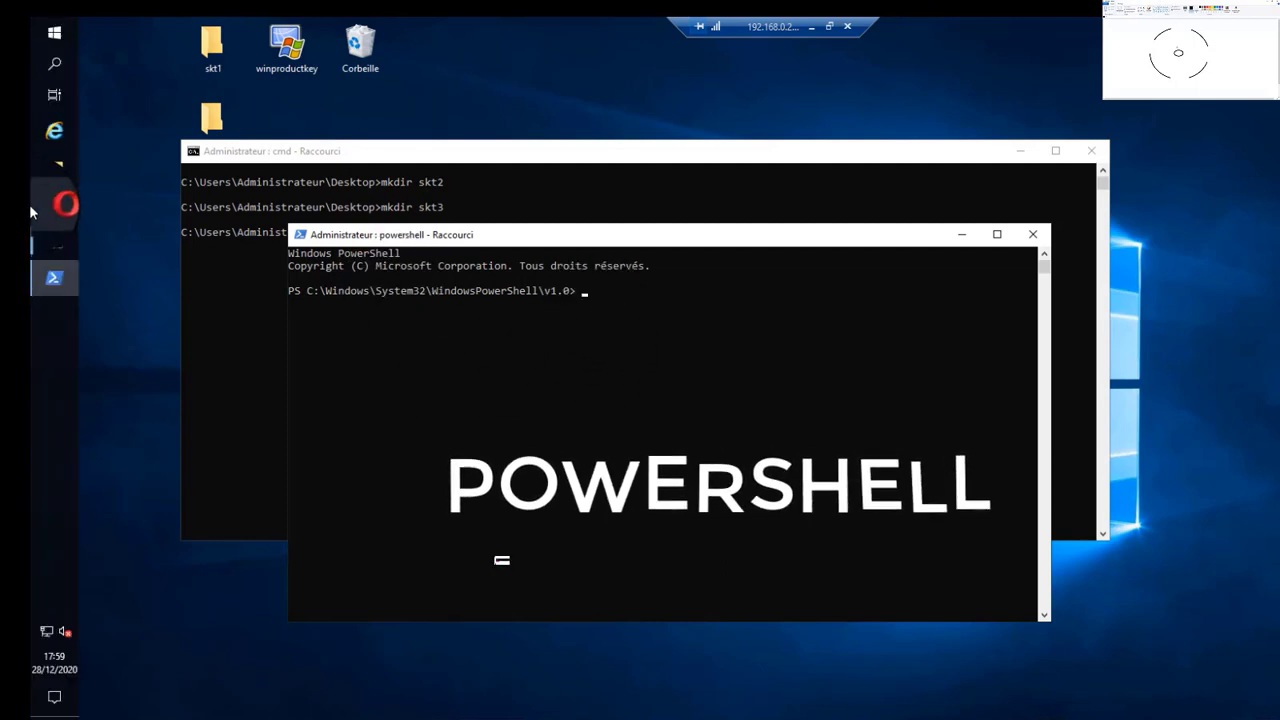
{"action": "left_click", "coordinate": [54, 63]}
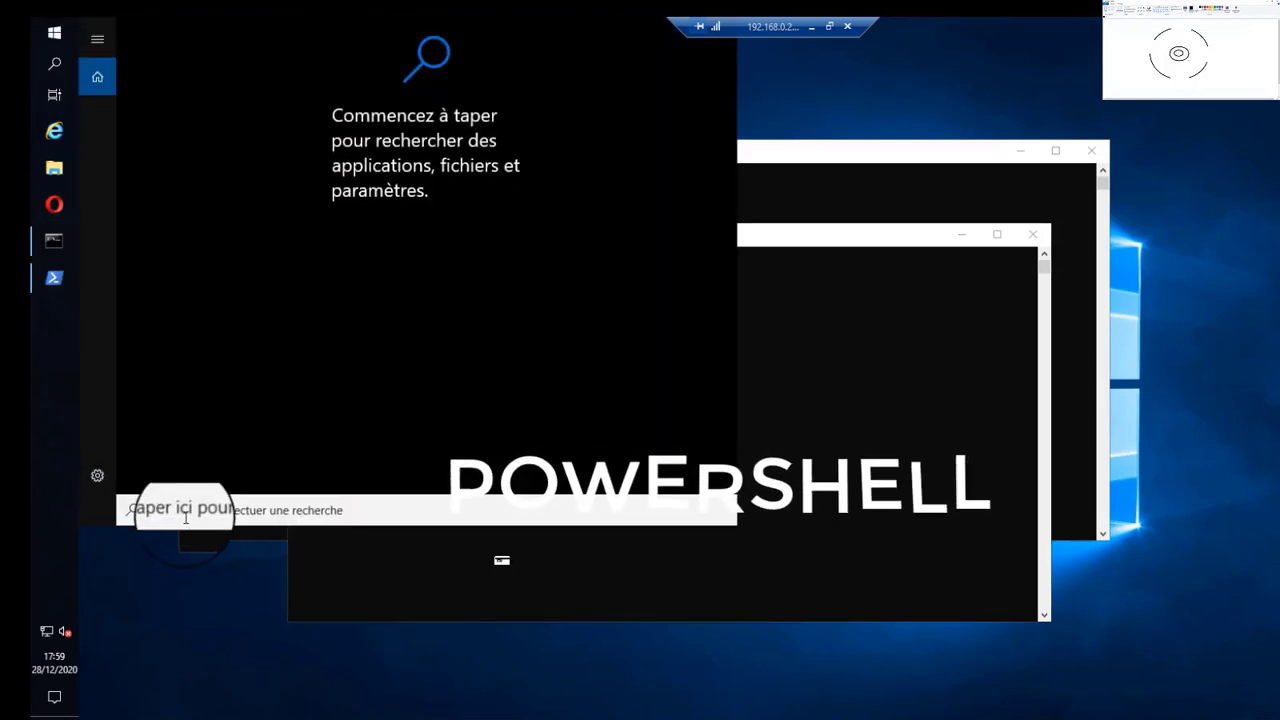
{"action": "type", "text": "bl"}
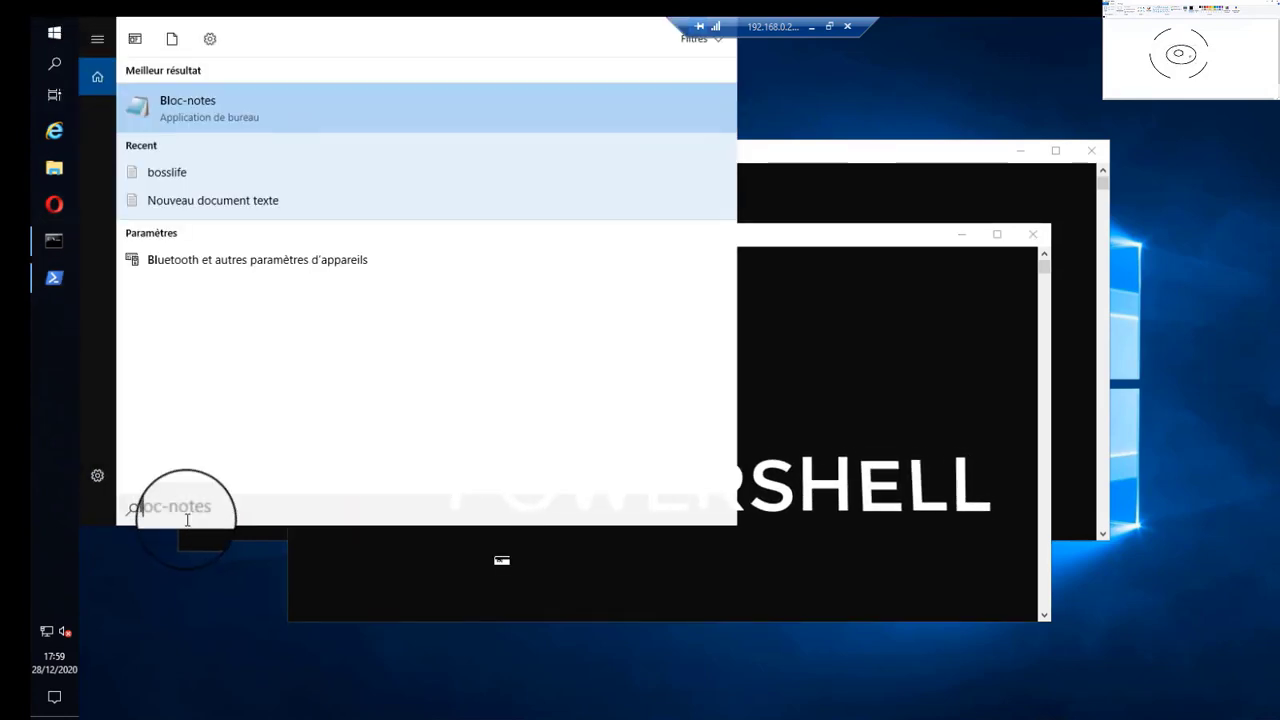
{"action": "key", "text": "BackSpace"}
{"action": "key", "text": "BackSpace"}
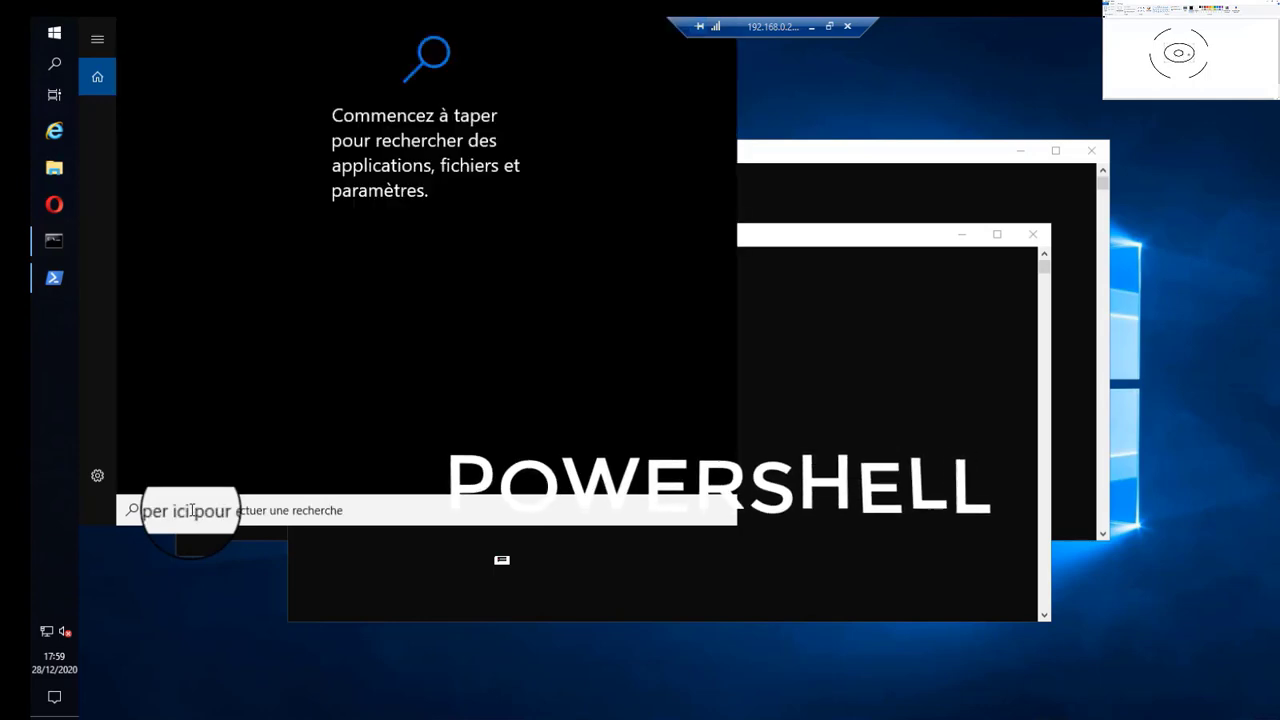
{"action": "type", "text": "pow"}
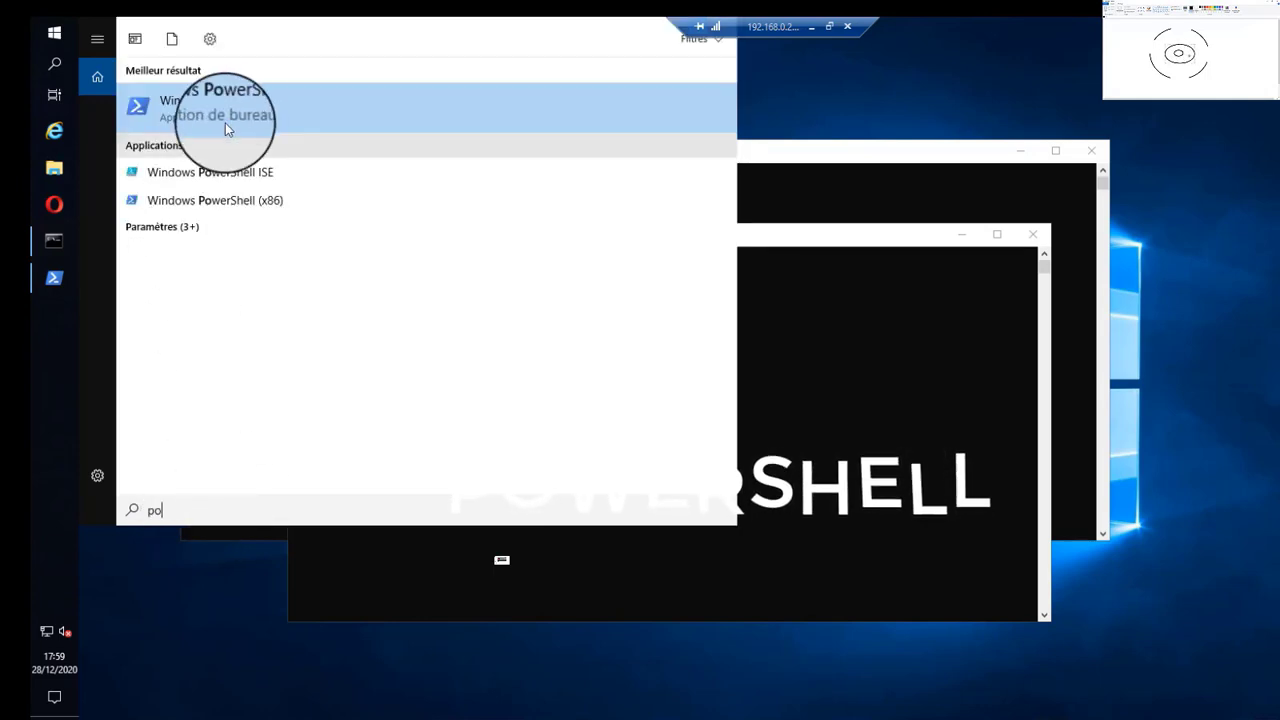
{"action": "left_click", "coordinate": [227, 124]}
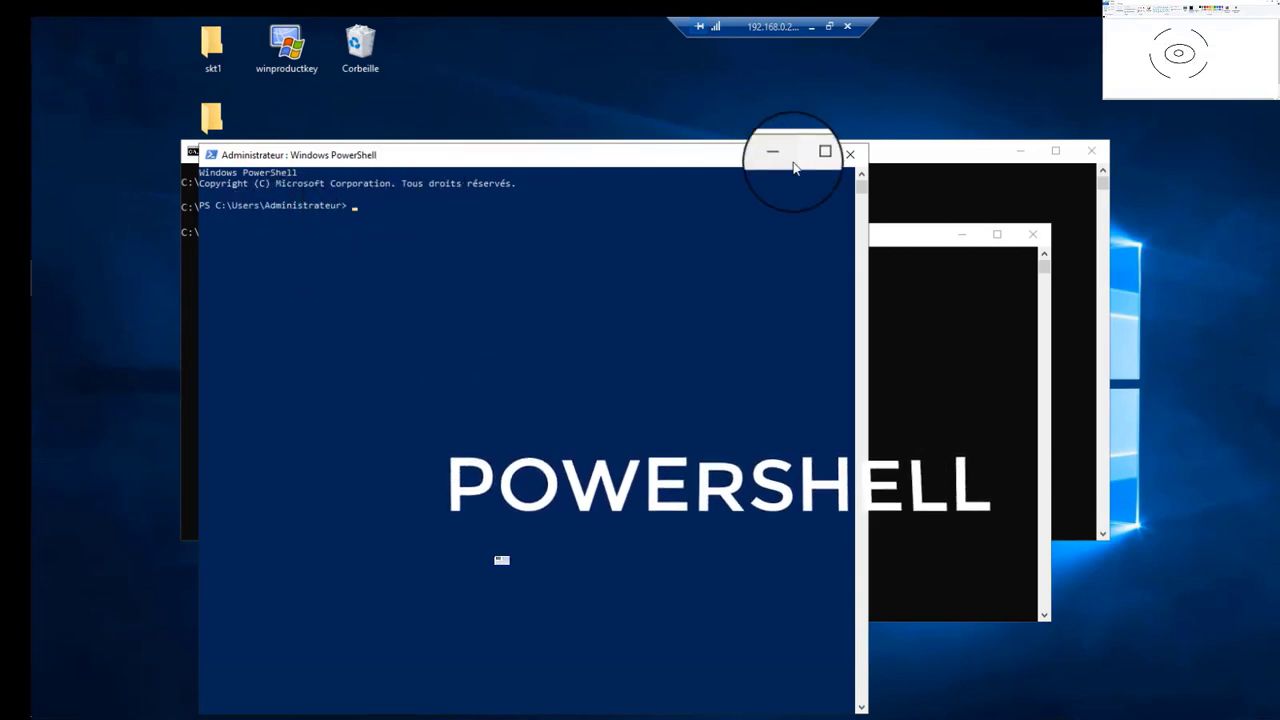
{"action": "left_click", "coordinate": [841, 160]}
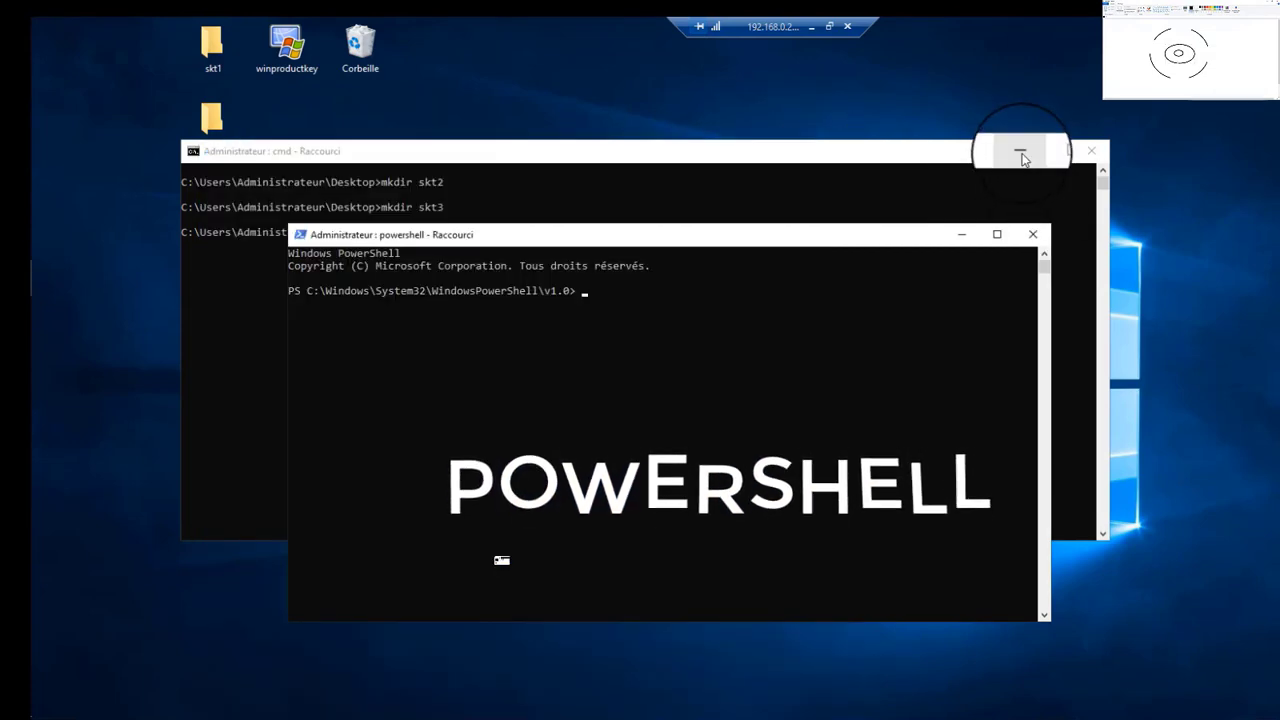
Minimize the command prompt window, open a File Explorer window from the skt2 folder and browse to C:\Windows
{"action": "left_click", "coordinate": [1020, 151]}
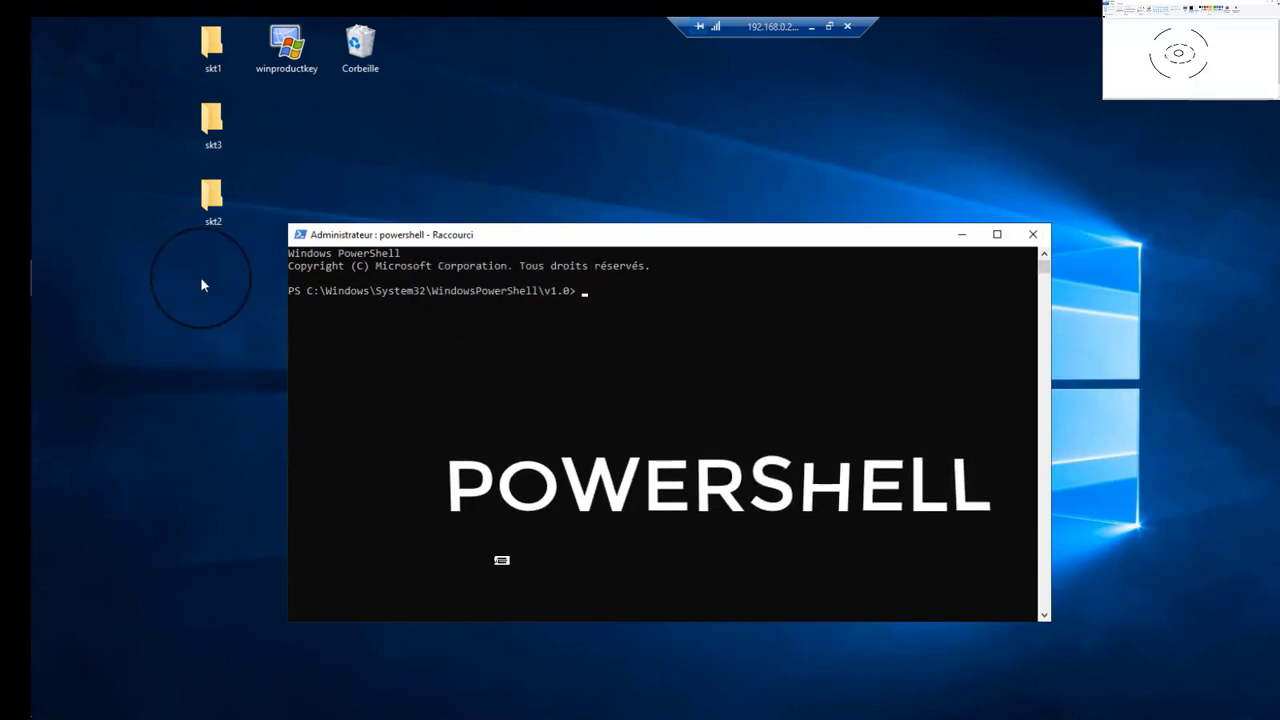
{"action": "left_click", "coordinate": [212, 224]}
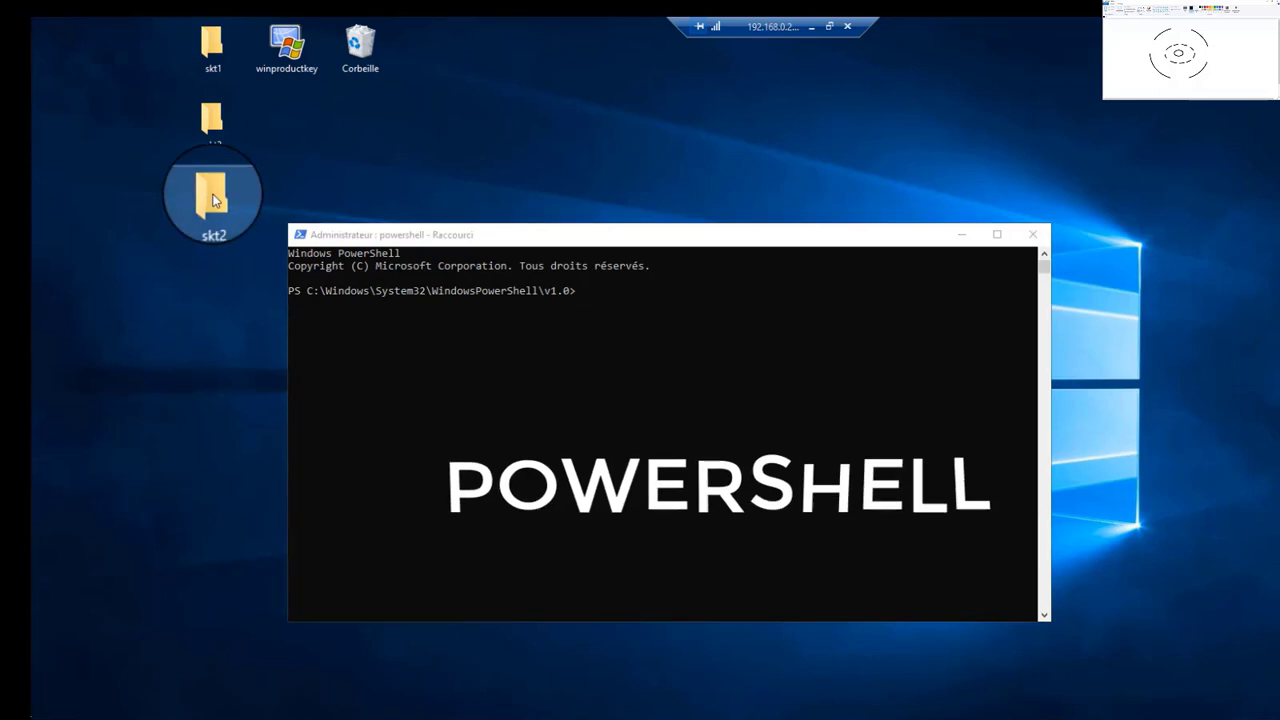
{"action": "double_click", "coordinate": [212, 224]}
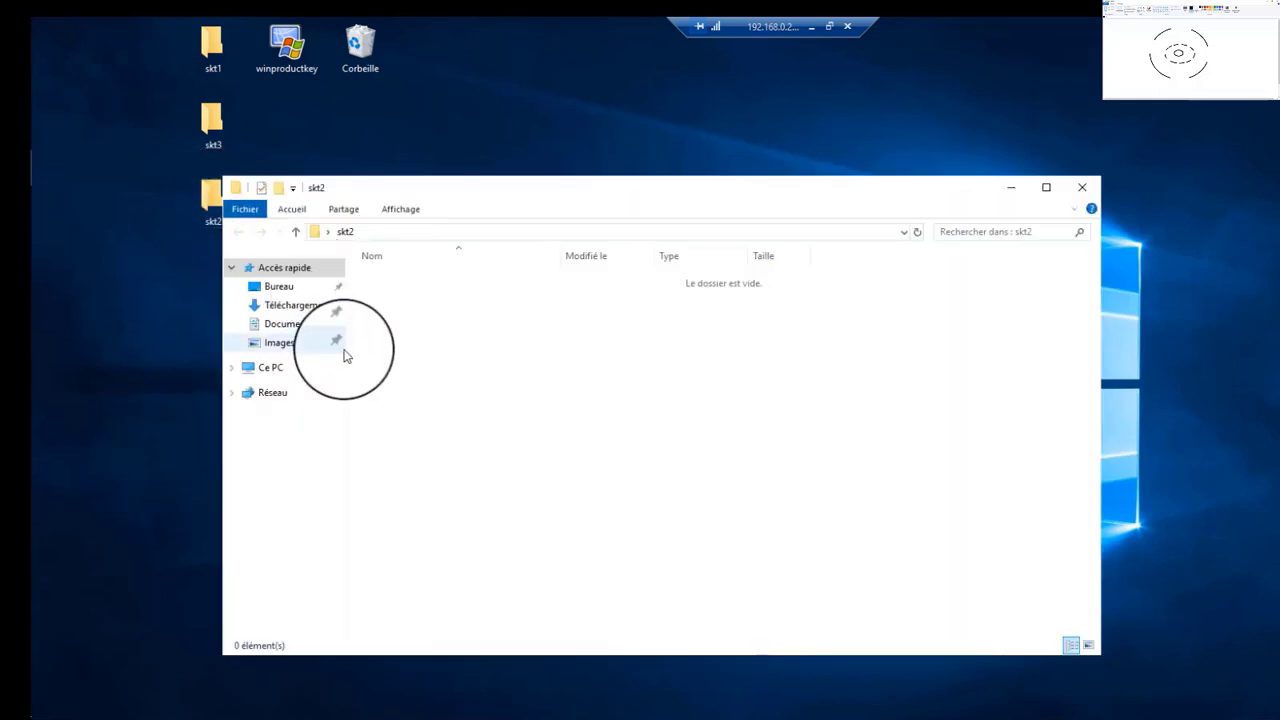
{"action": "left_click", "coordinate": [296, 231]}
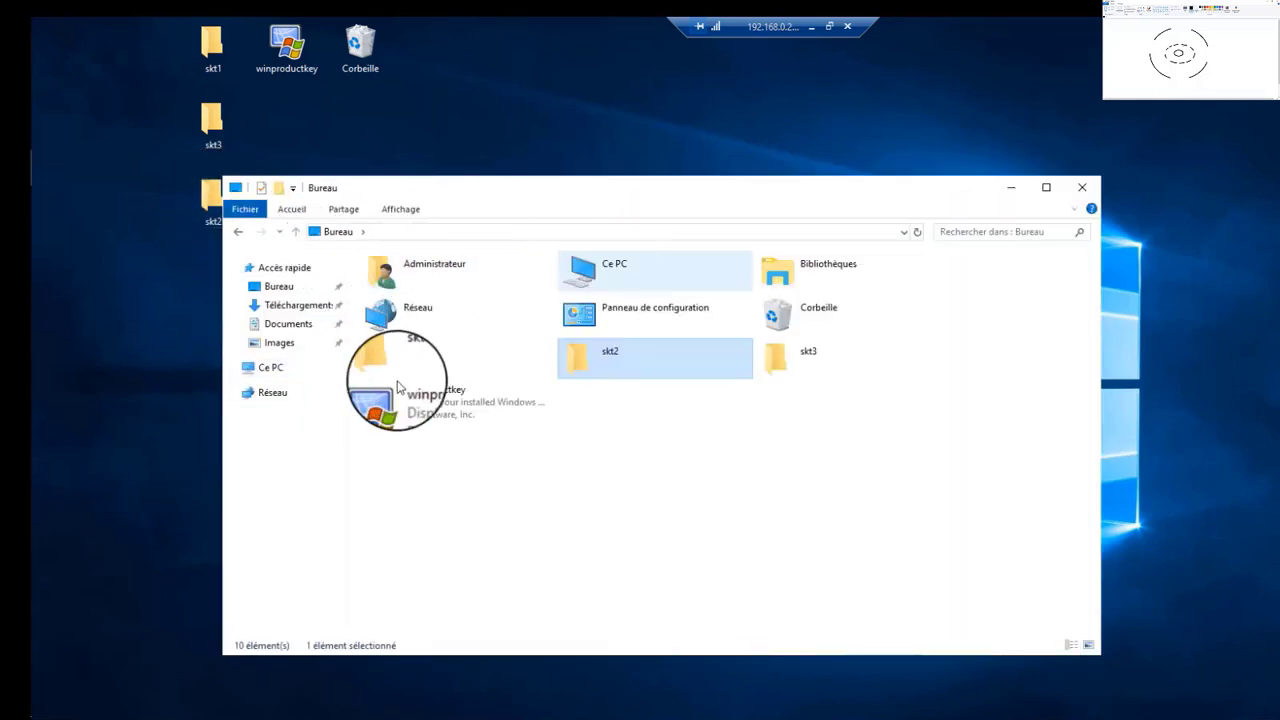
{"action": "double_click", "coordinate": [580, 272]}
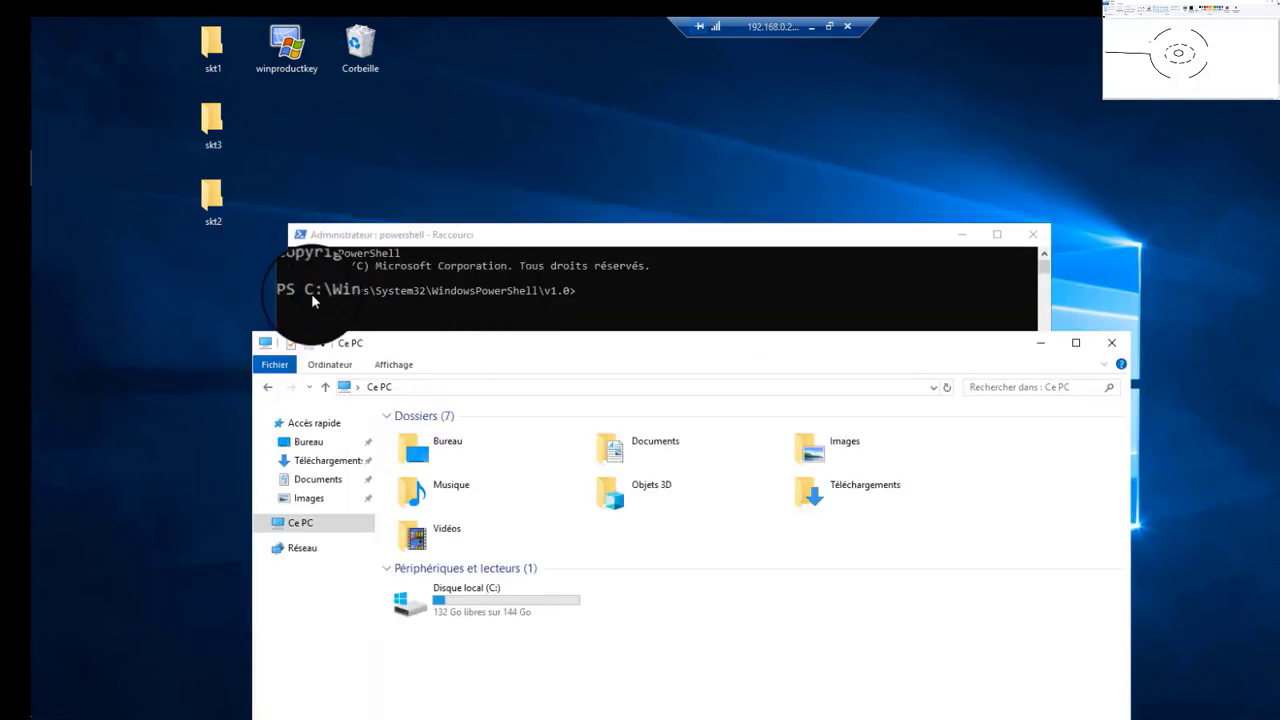
{"action": "double_click", "coordinate": [471, 600]}
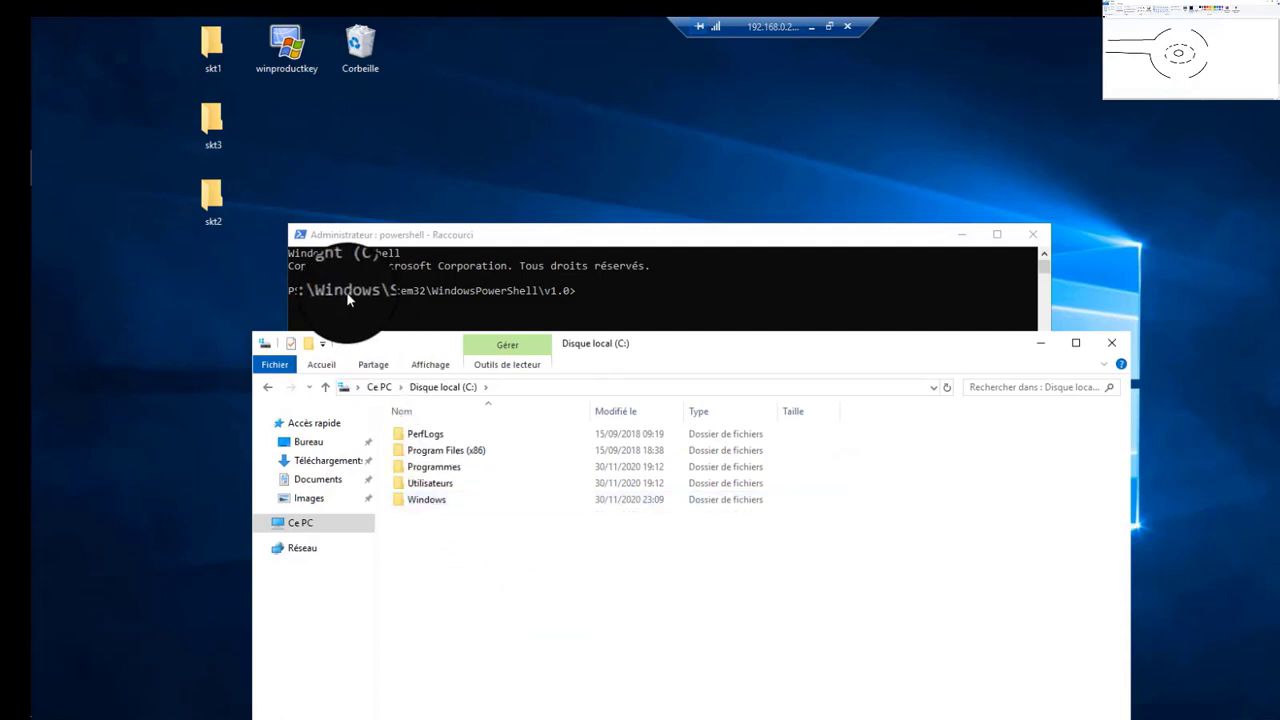
{"action": "double_click", "coordinate": [428, 500]}
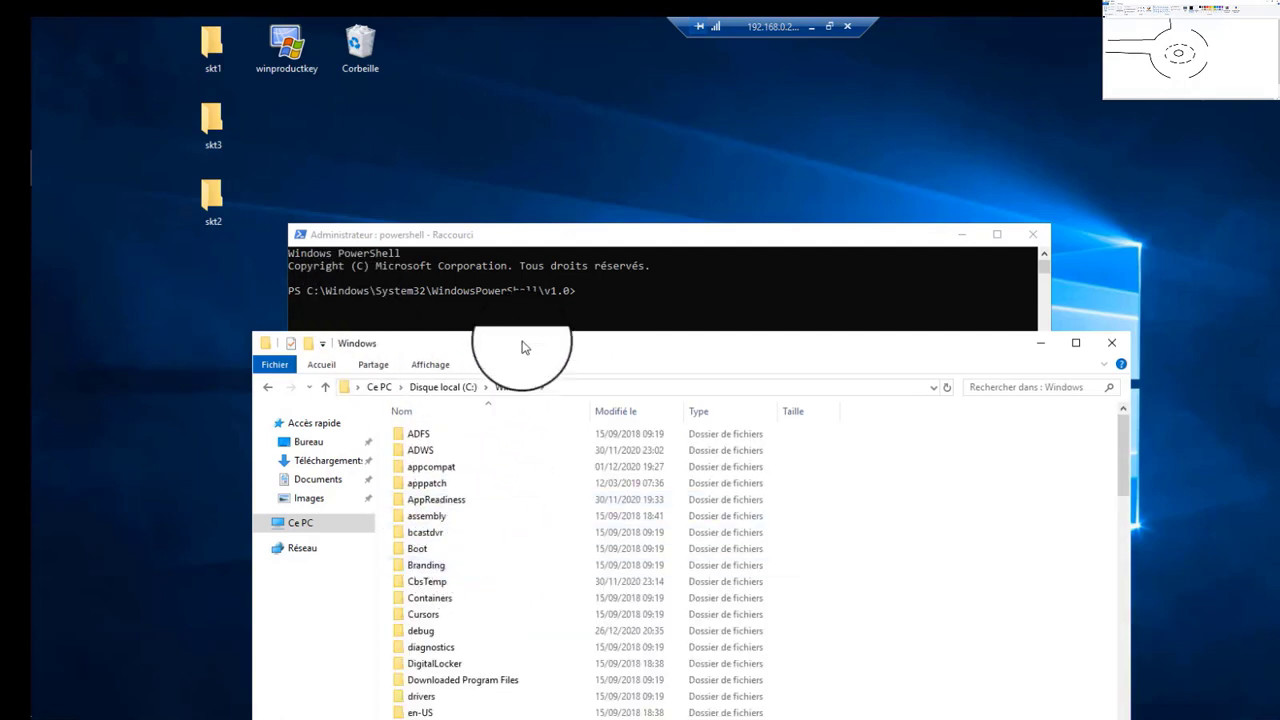
Search the Windows folder for "sy" to try to open System32, and close the File Explorer window
{"action": "left_click_drag", "start_coordinate": [521, 347], "coordinate": [552, 187]}
{"action": "scroll", "coordinate": [508, 607], "scroll_direction": "down", "scroll_amount": 10}
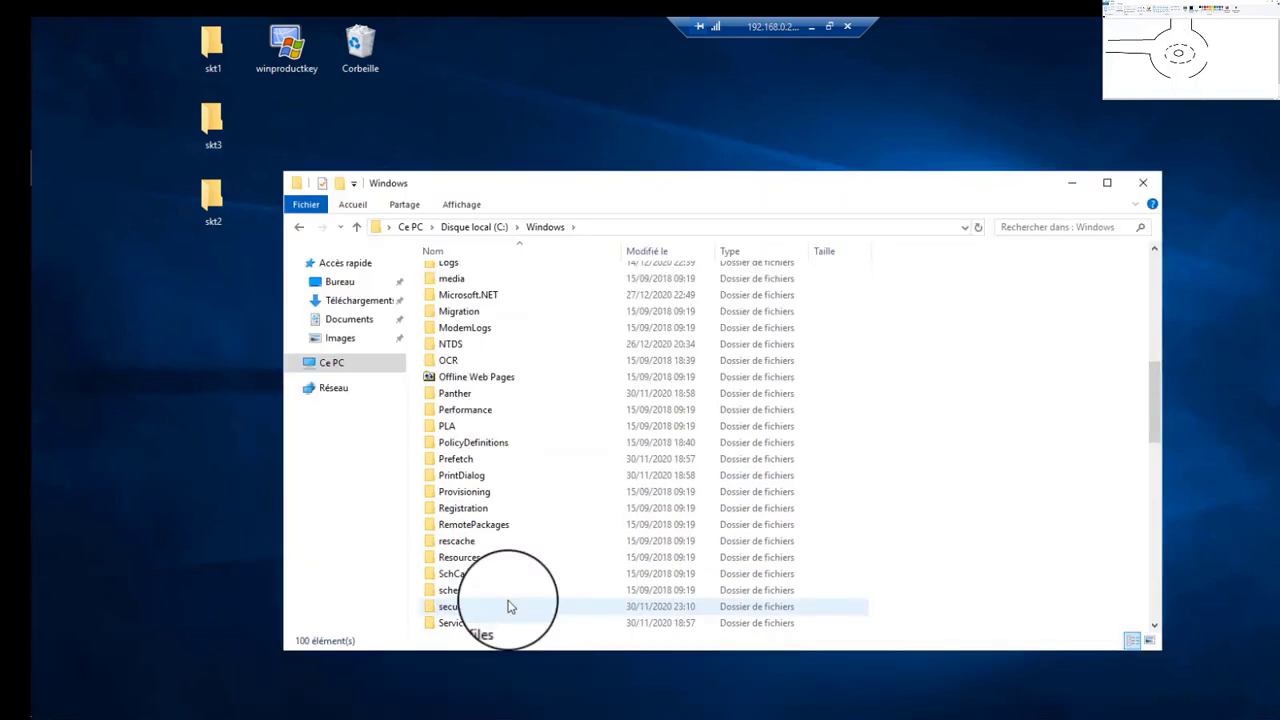
{"action": "scroll", "coordinate": [508, 607], "scroll_direction": "down", "scroll_amount": 2}
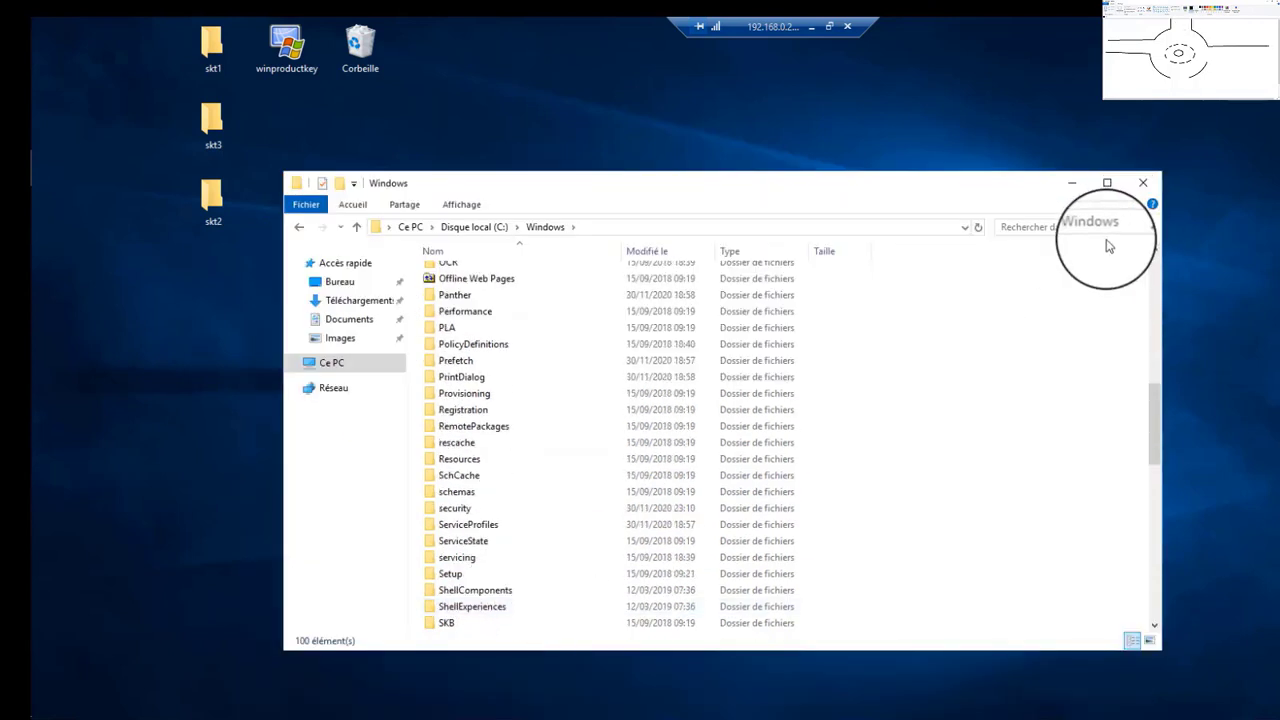
{"action": "left_click", "coordinate": [1141, 229]}
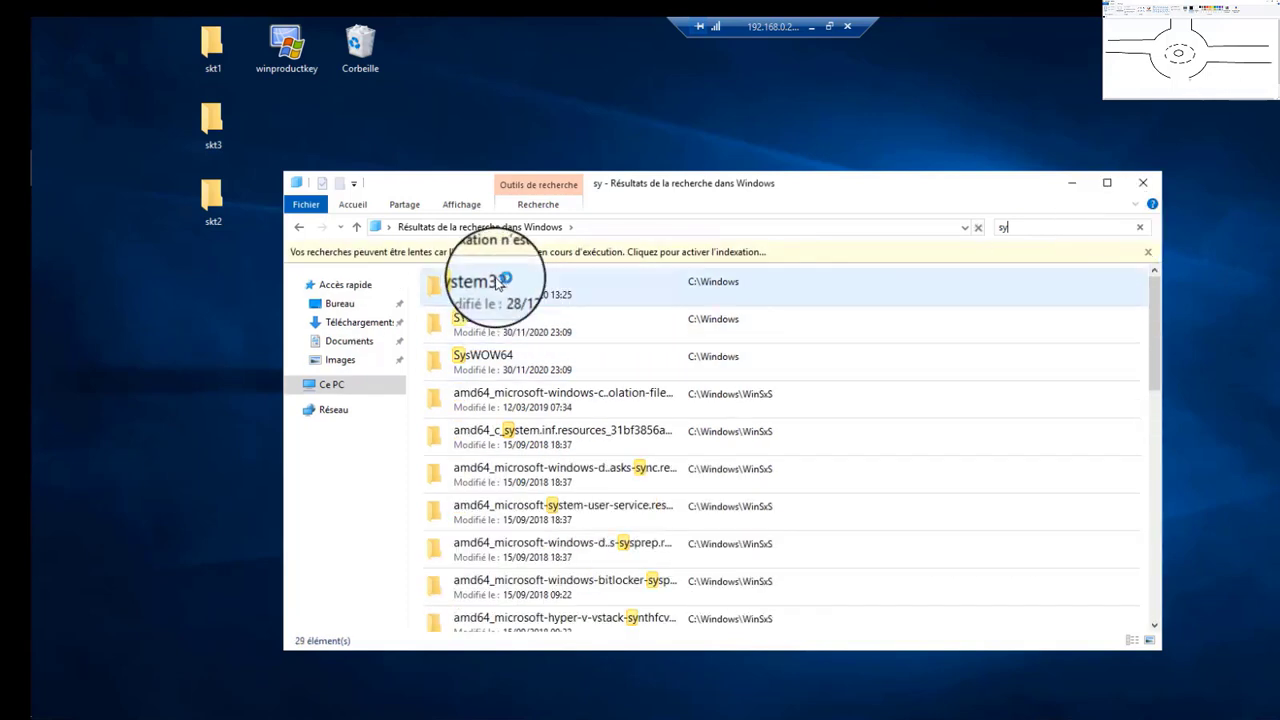
{"action": "left_click", "coordinate": [489, 286]}
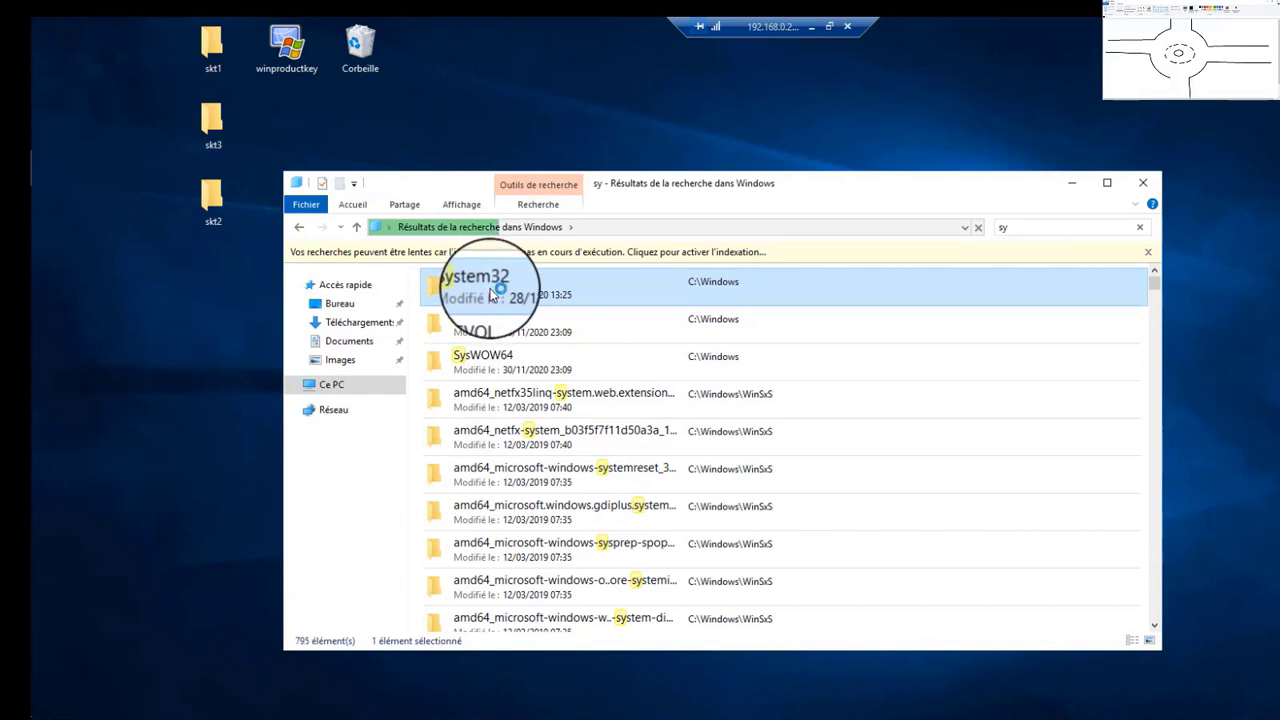
{"action": "left_click", "coordinate": [450, 252]}
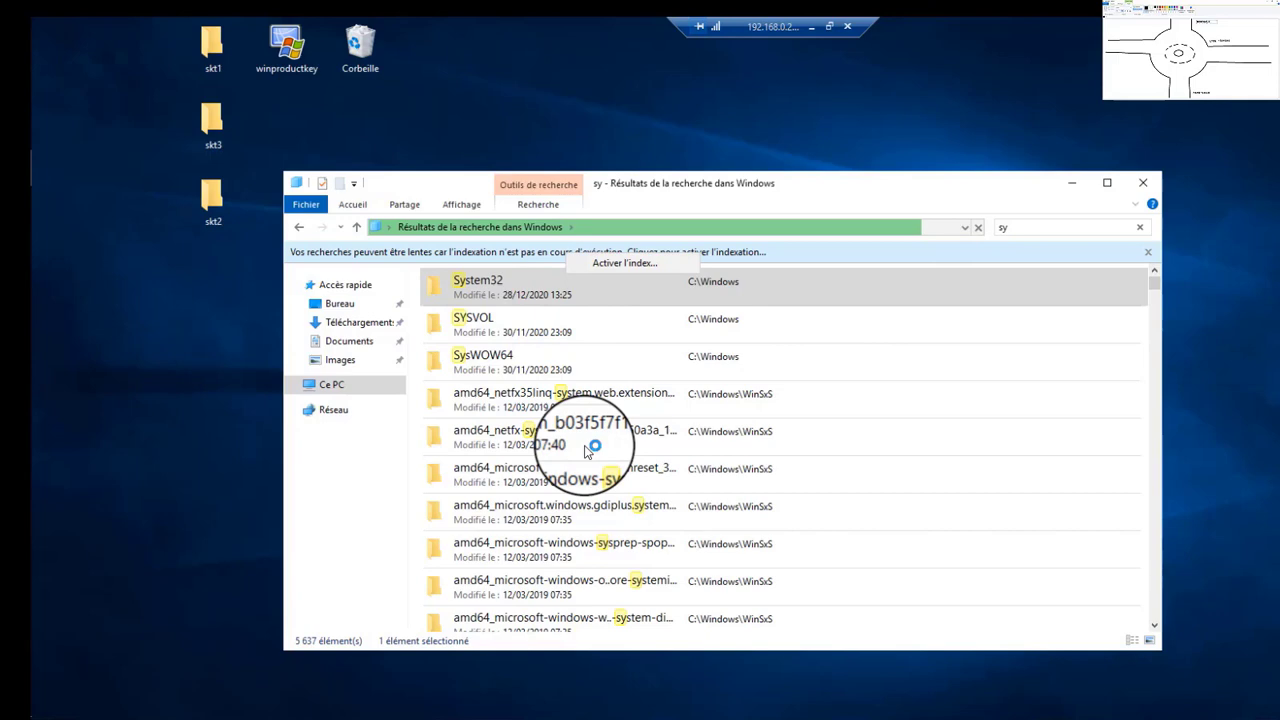
{"action": "left_click_drag", "start_coordinate": [951, 186], "coordinate": [925, 216]}
{"action": "left_click", "coordinate": [1117, 205]}
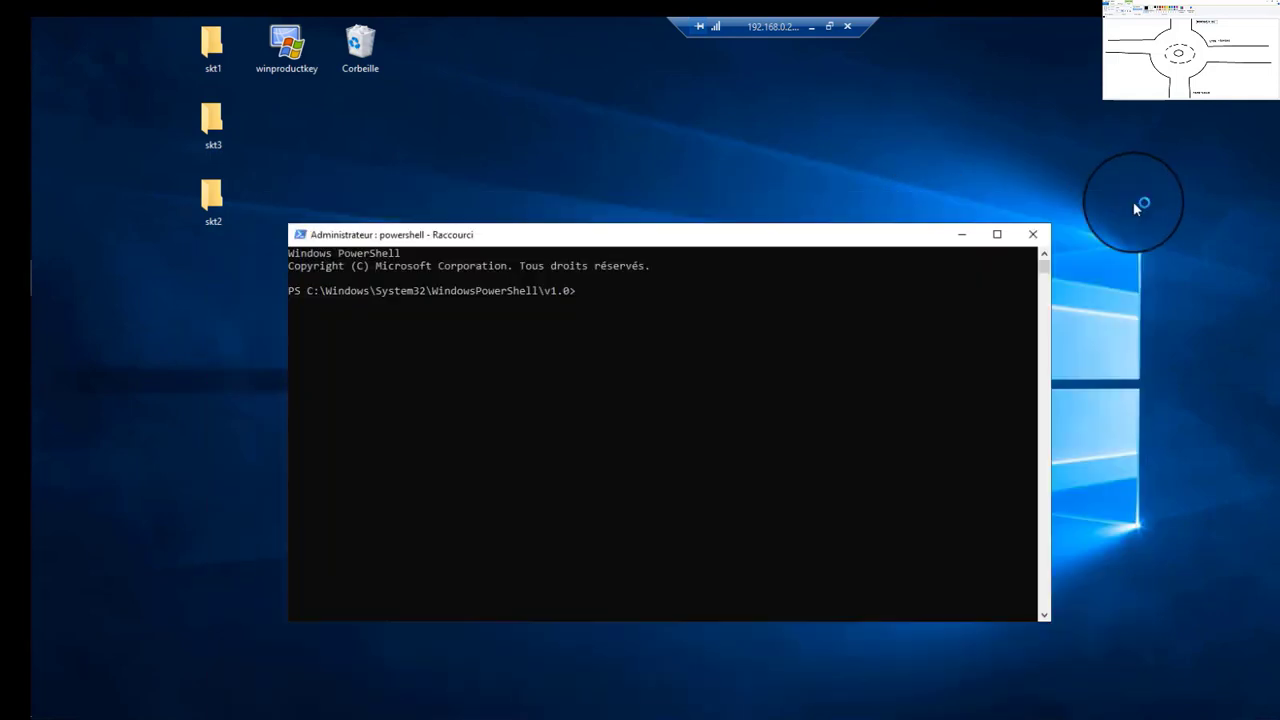
Open a new File Explorer window from the skt2 folder and browse to C:\Windows\System32
{"action": "left_click", "coordinate": [214, 208]}
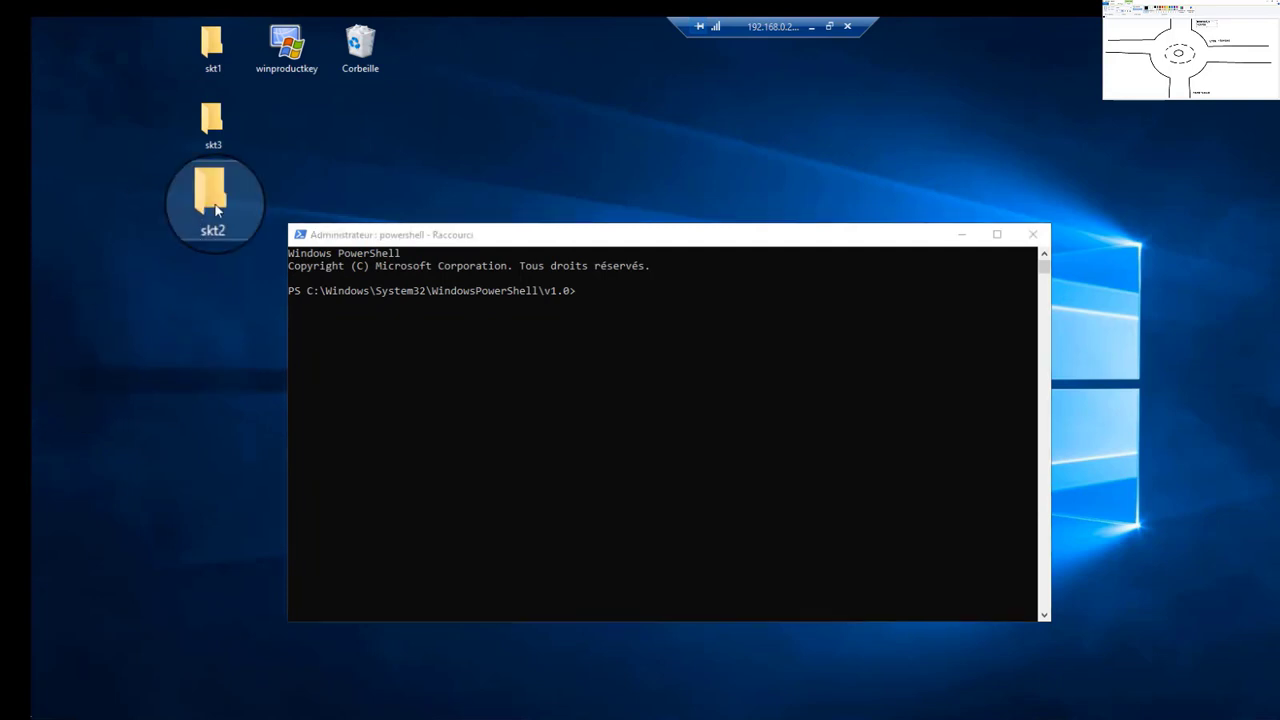
{"action": "double_click", "coordinate": [214, 208]}
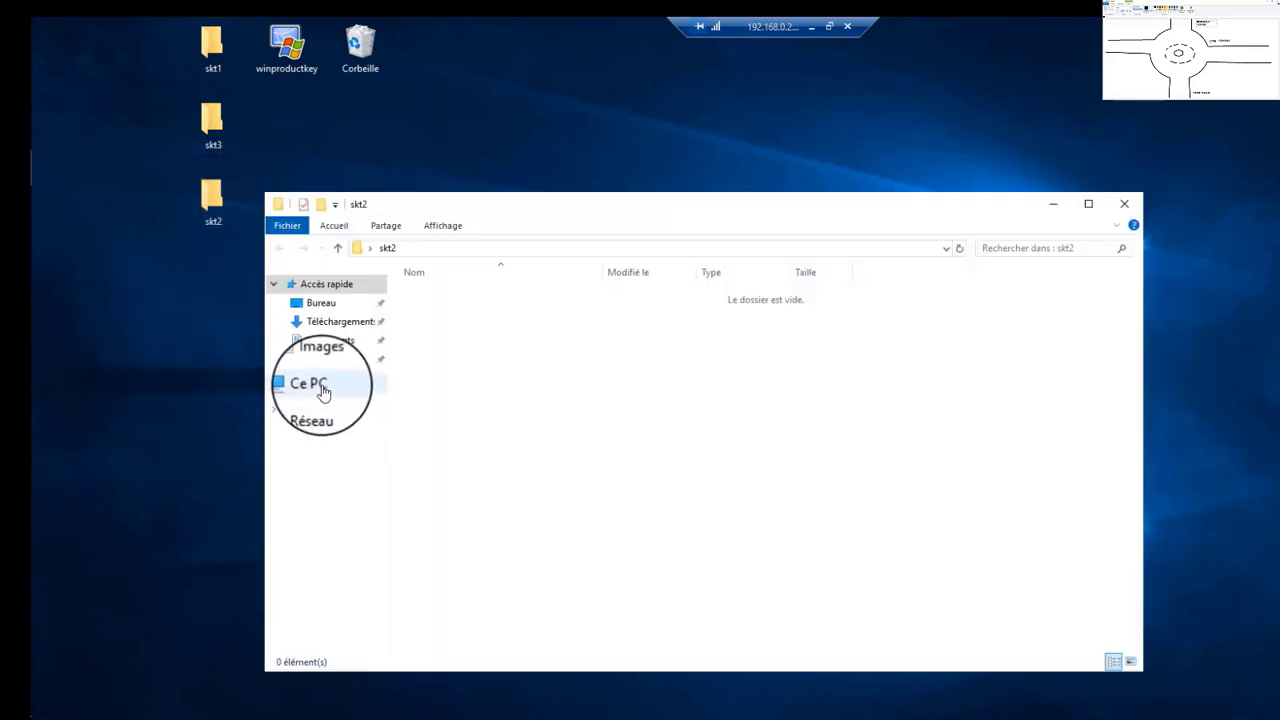
{"action": "left_click", "coordinate": [323, 390]}
{"action": "double_click", "coordinate": [460, 455]}
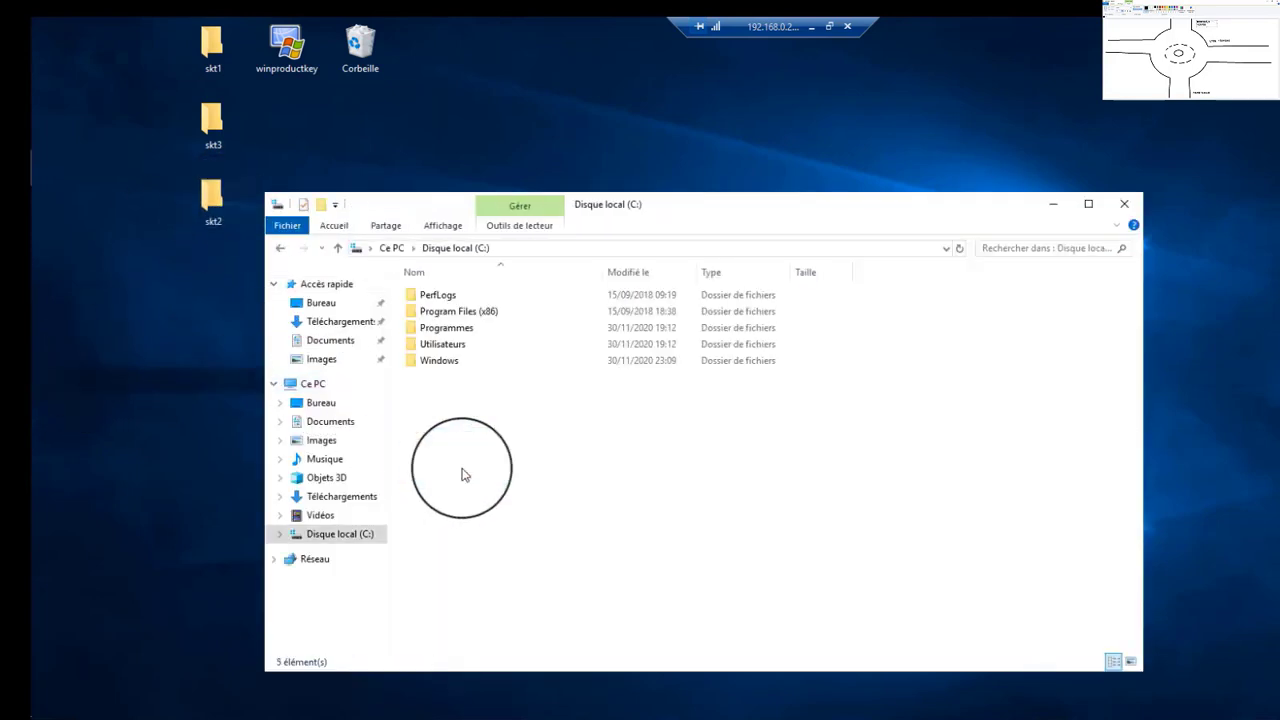
{"action": "double_click", "coordinate": [440, 363]}
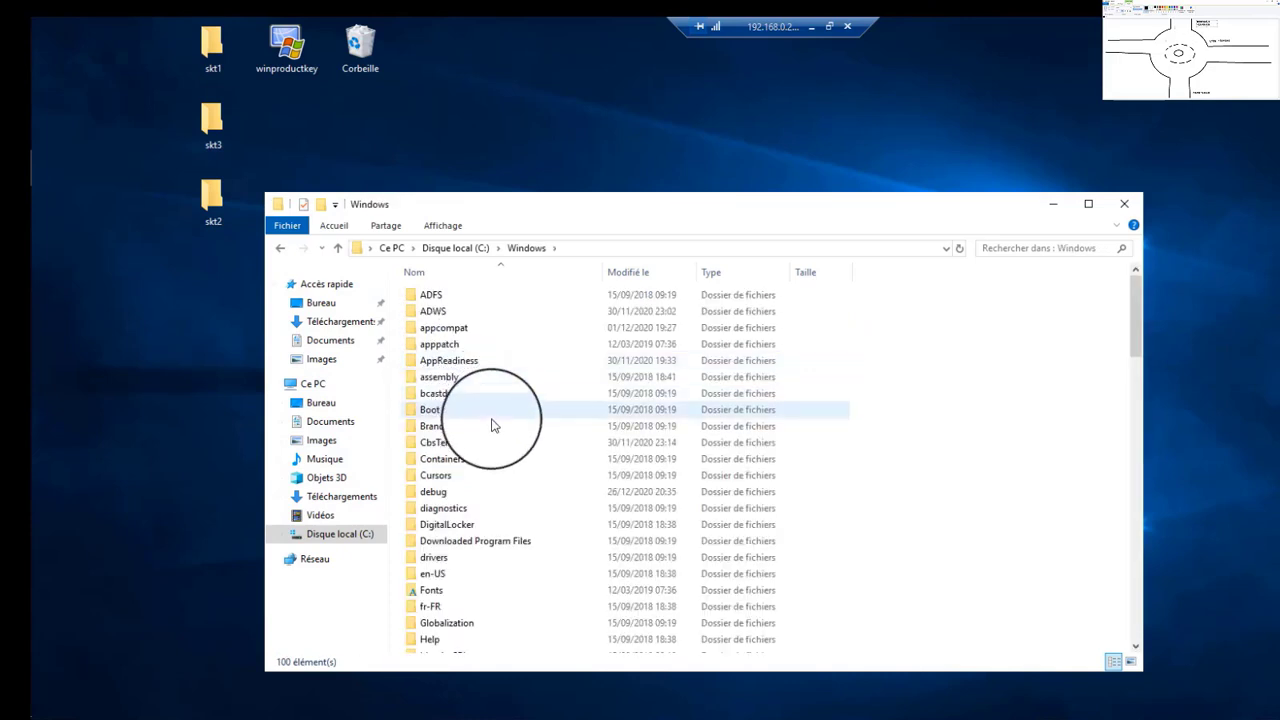
{"action": "scroll", "coordinate": [491, 425], "scroll_direction": "down", "scroll_amount": 13}
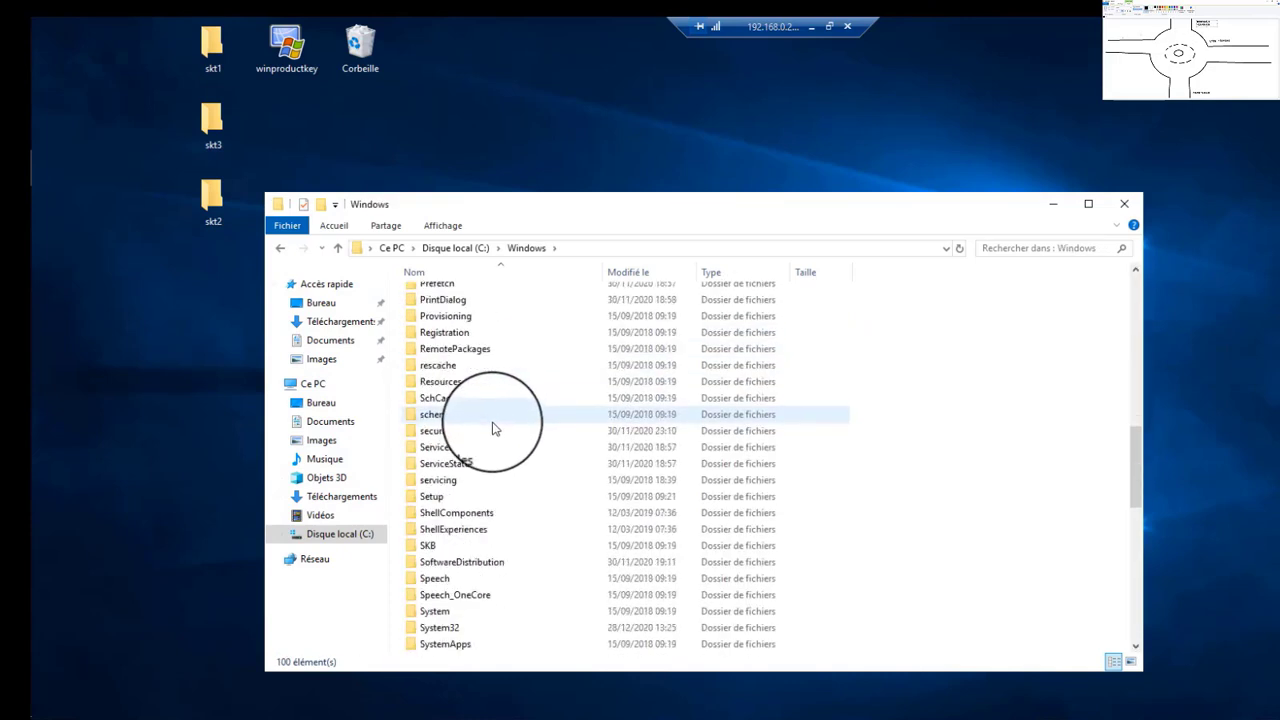
{"action": "scroll", "coordinate": [460, 512], "scroll_direction": "down", "scroll_amount": 1}
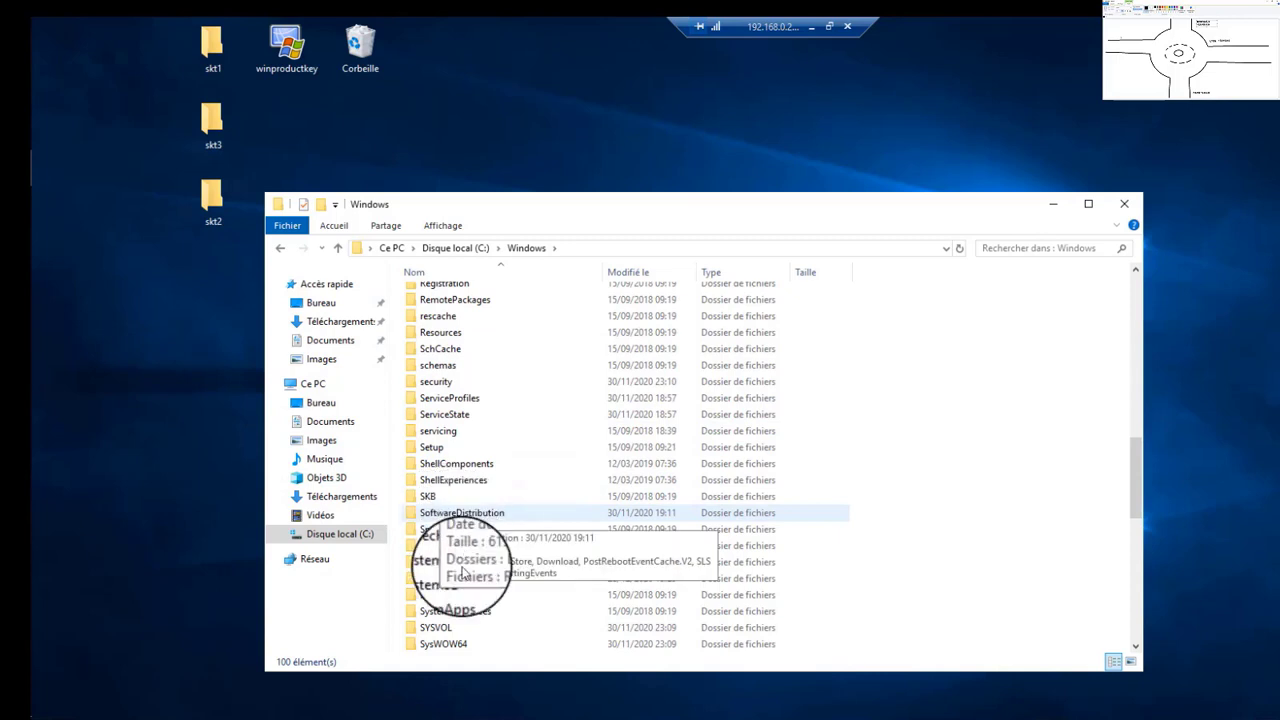
{"action": "double_click", "coordinate": [450, 562]}
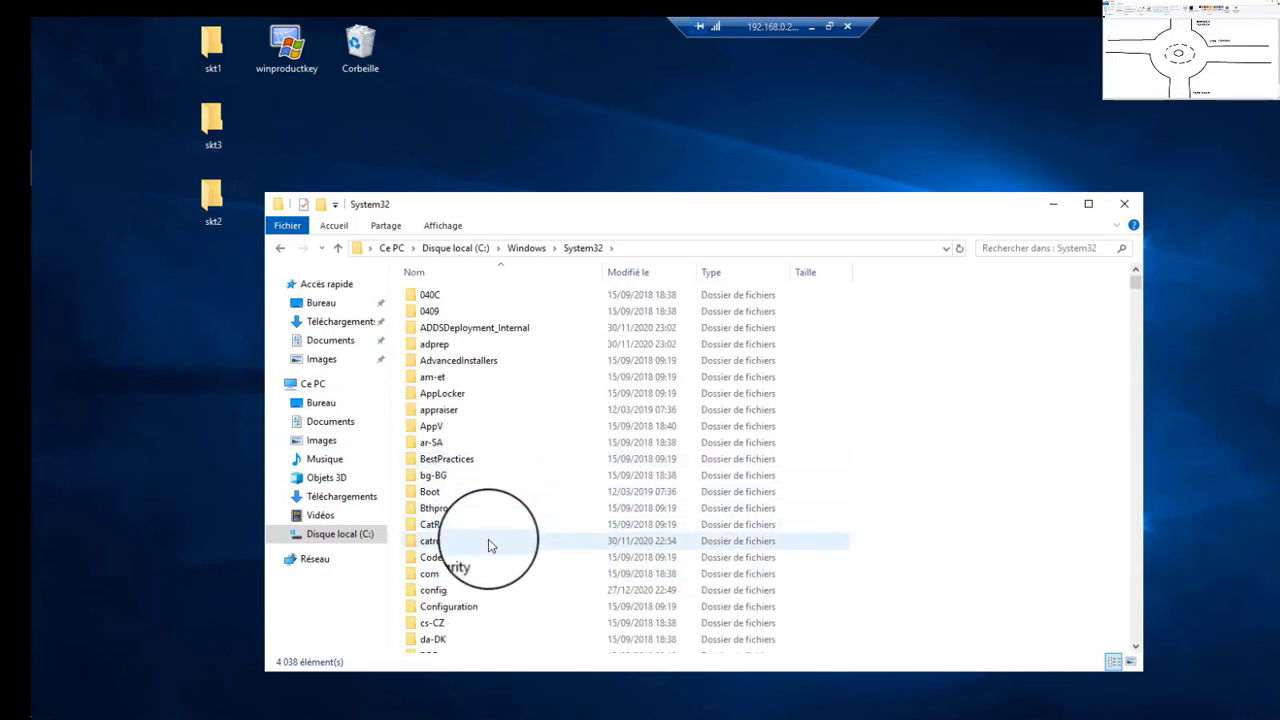
Open the WindowsPowerShell folder inside C:\Windows\System32
{"action": "scroll", "coordinate": [490, 545], "scroll_direction": "down", "scroll_amount": 10}
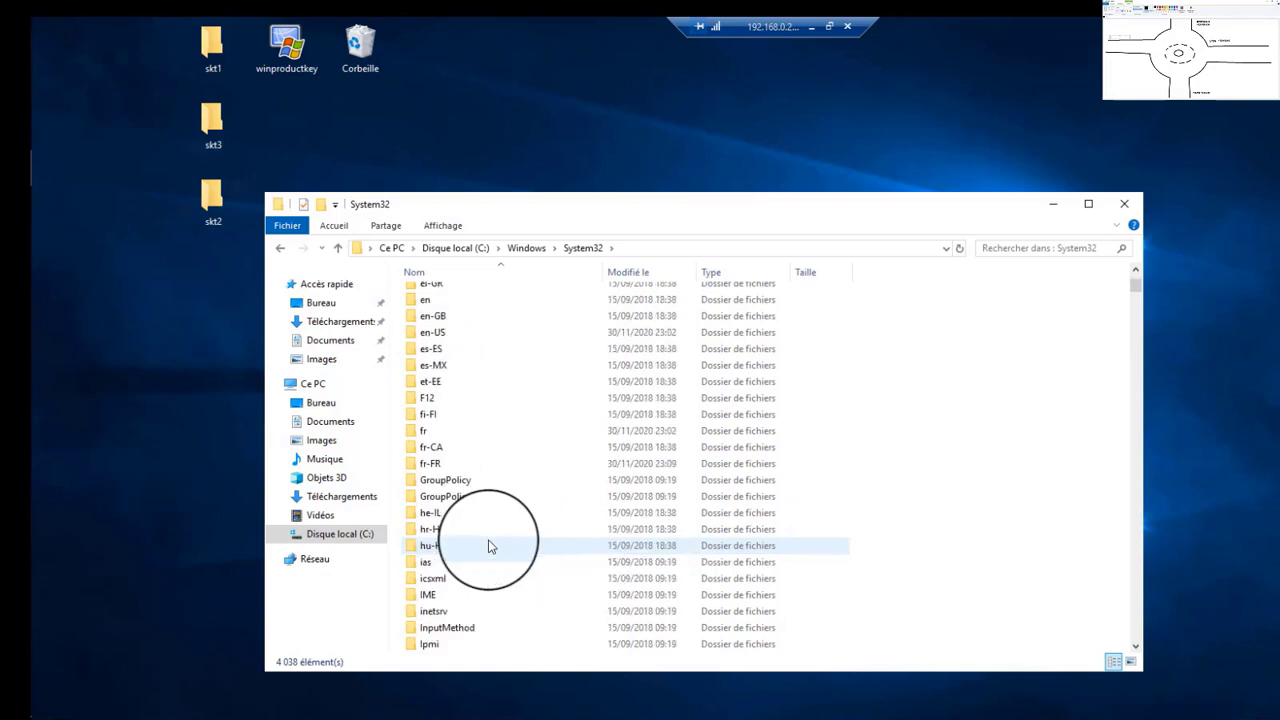
{"action": "scroll", "coordinate": [490, 545], "scroll_direction": "down", "scroll_amount": 15}
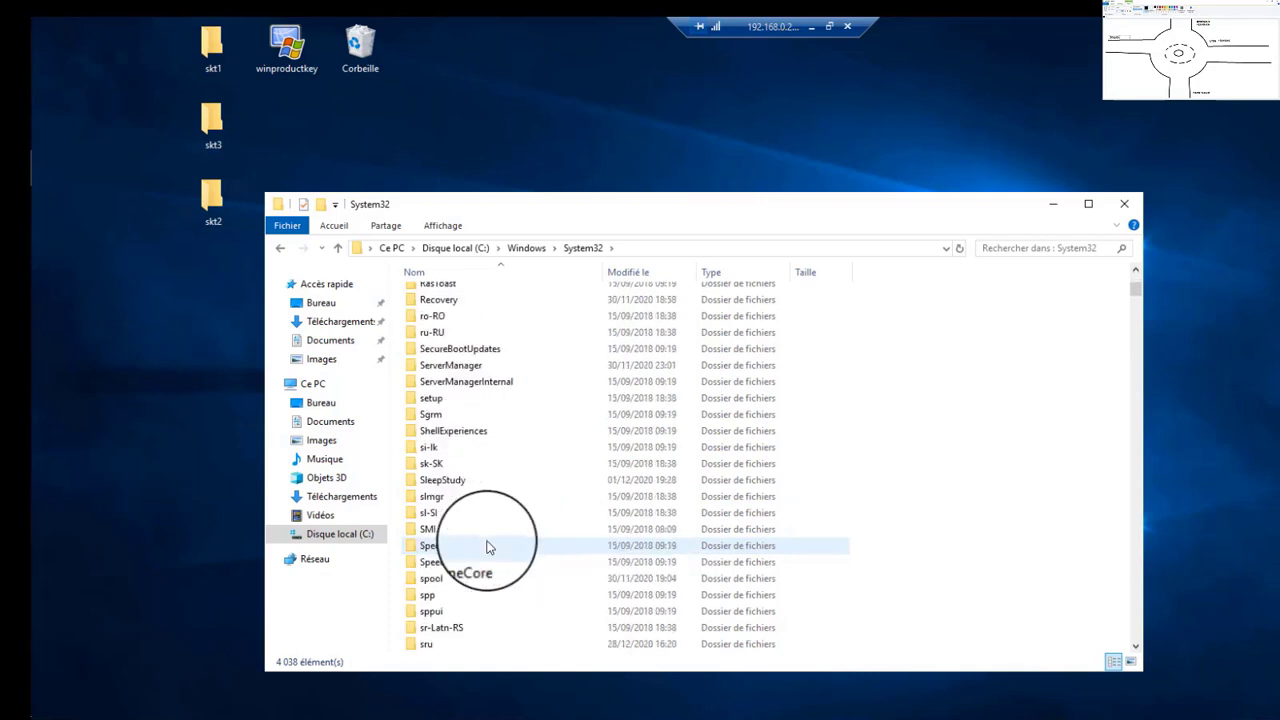
{"action": "scroll", "coordinate": [490, 545], "scroll_direction": "down", "scroll_amount": 10}
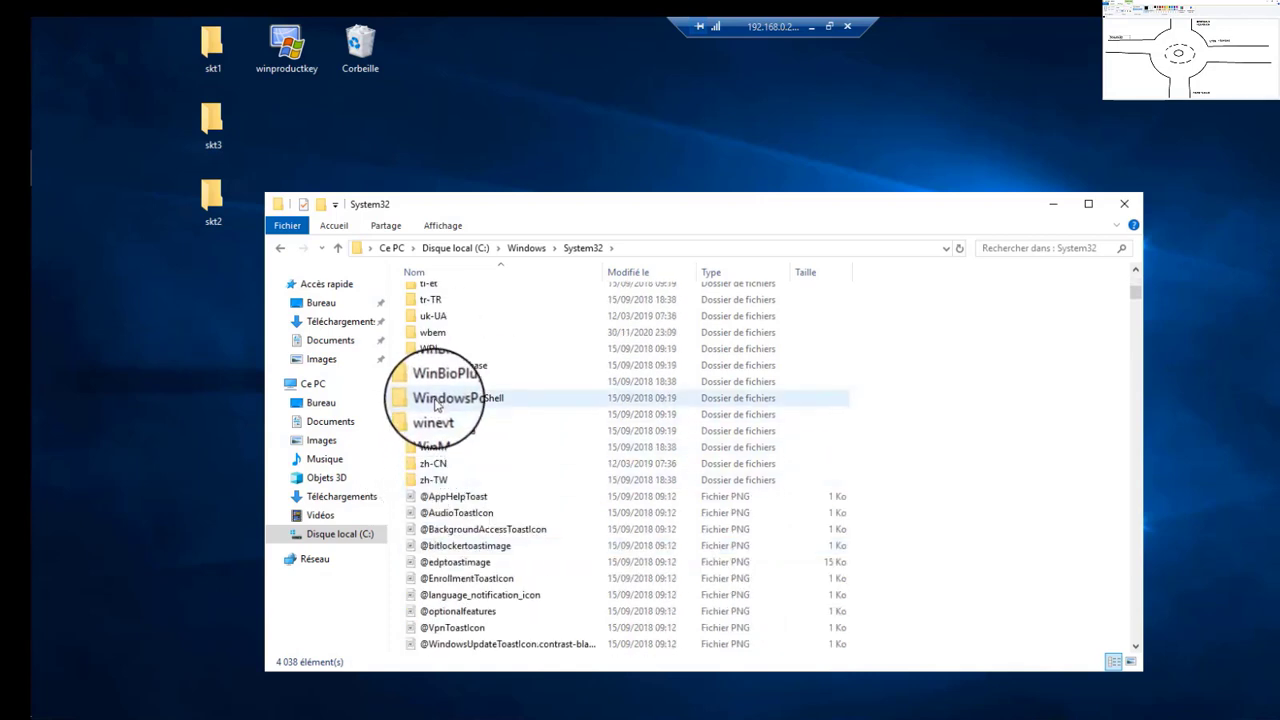
{"action": "double_click", "coordinate": [438, 401]}
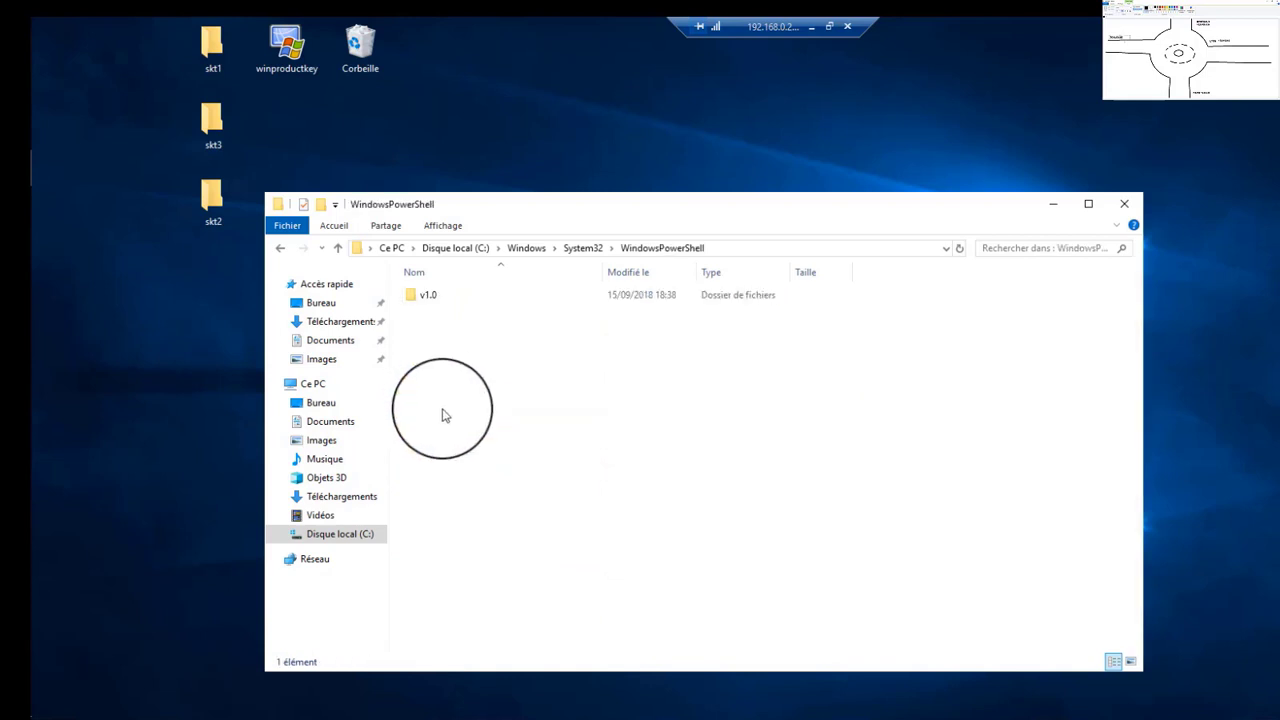
Move the file browser aside, bring the administrator PowerShell console to the front and maximize it
{"action": "left_click_drag", "start_coordinate": [633, 201], "coordinate": [686, 197]}
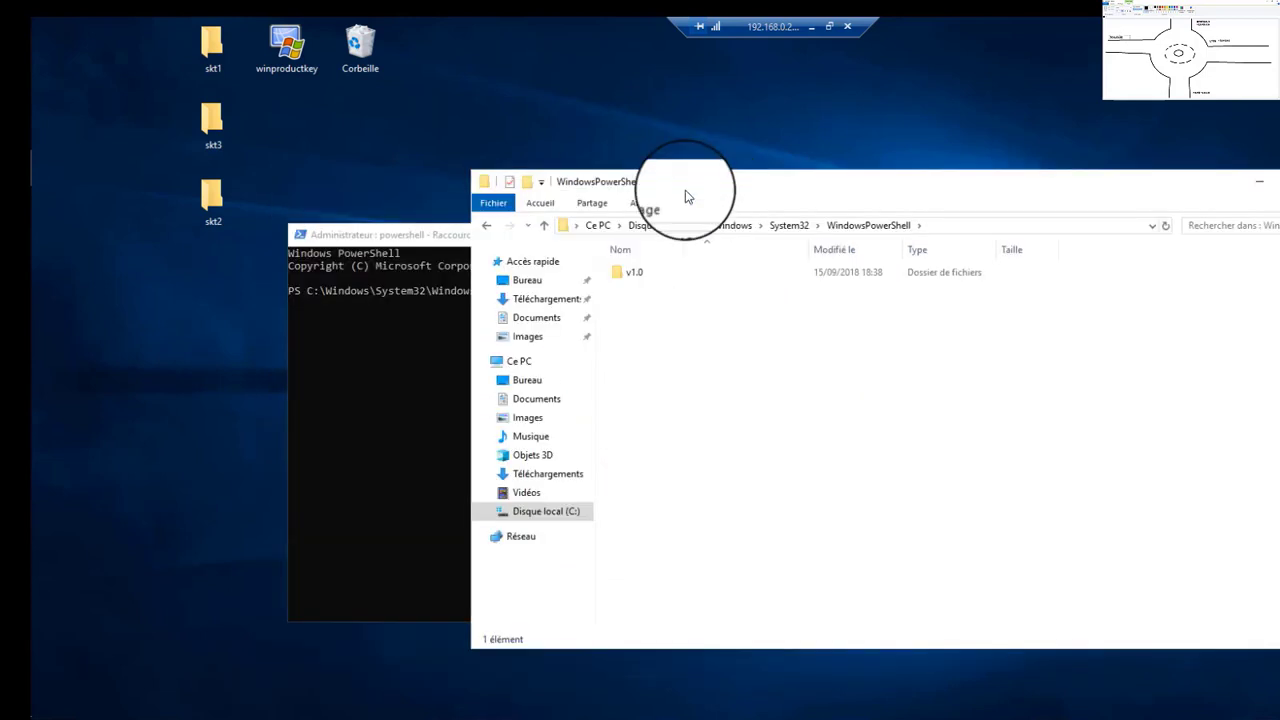
{"action": "left_click", "coordinate": [423, 229]}
{"action": "left_click_drag", "start_coordinate": [435, 232], "coordinate": [269, 226]}
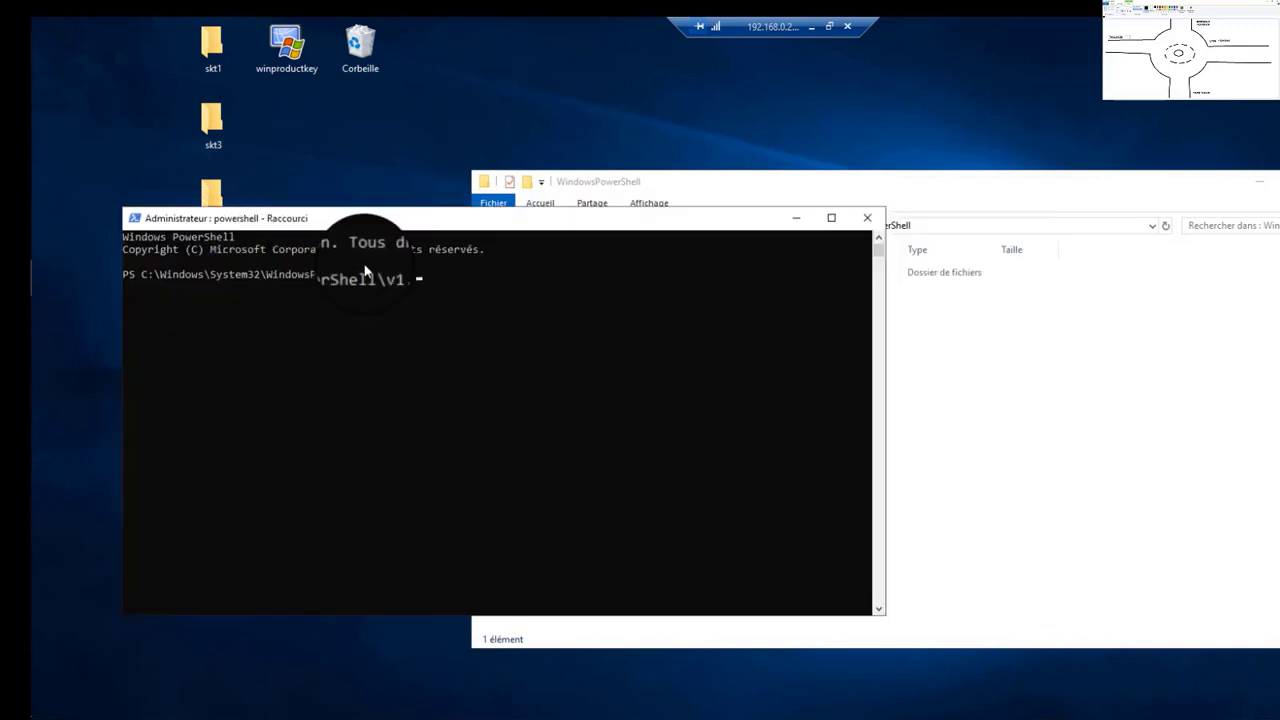
{"action": "key", "text": "ctrl+a"}
{"action": "left_click_drag", "start_coordinate": [736, 226], "coordinate": [775, 352]}
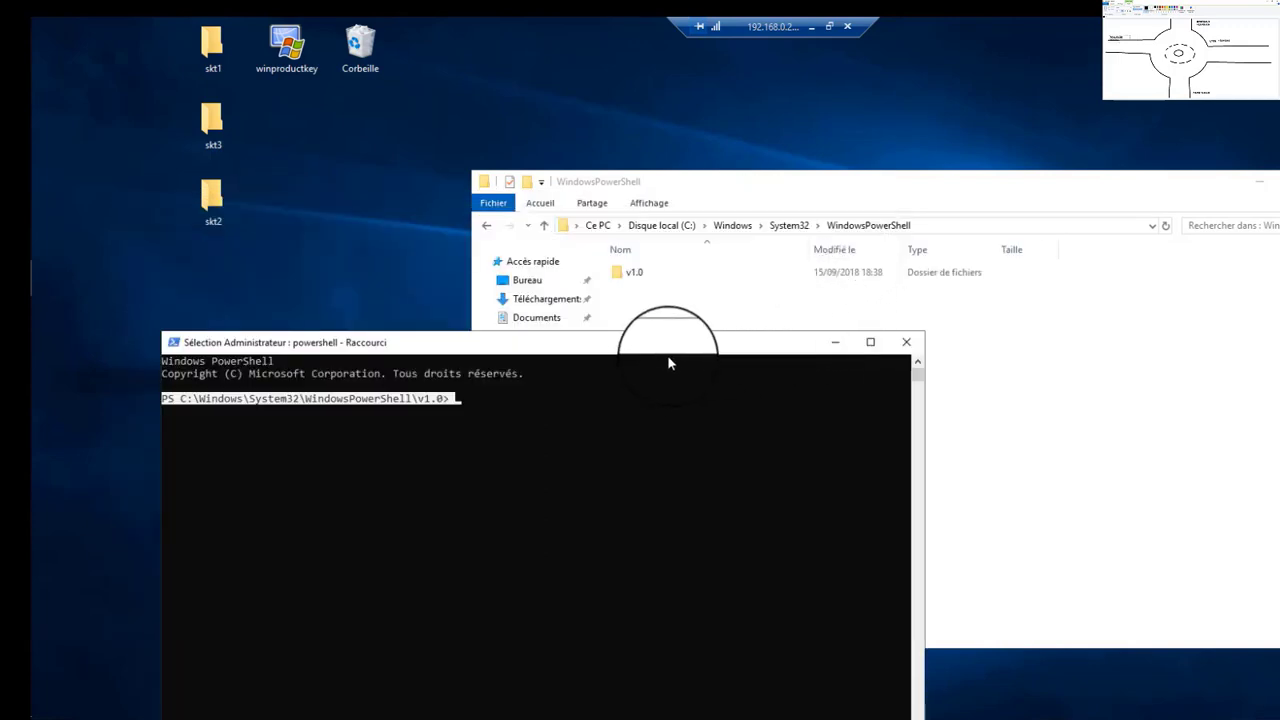
{"action": "left_click_drag", "start_coordinate": [614, 342], "coordinate": [768, 216]}
{"action": "left_click", "coordinate": [641, 283]}
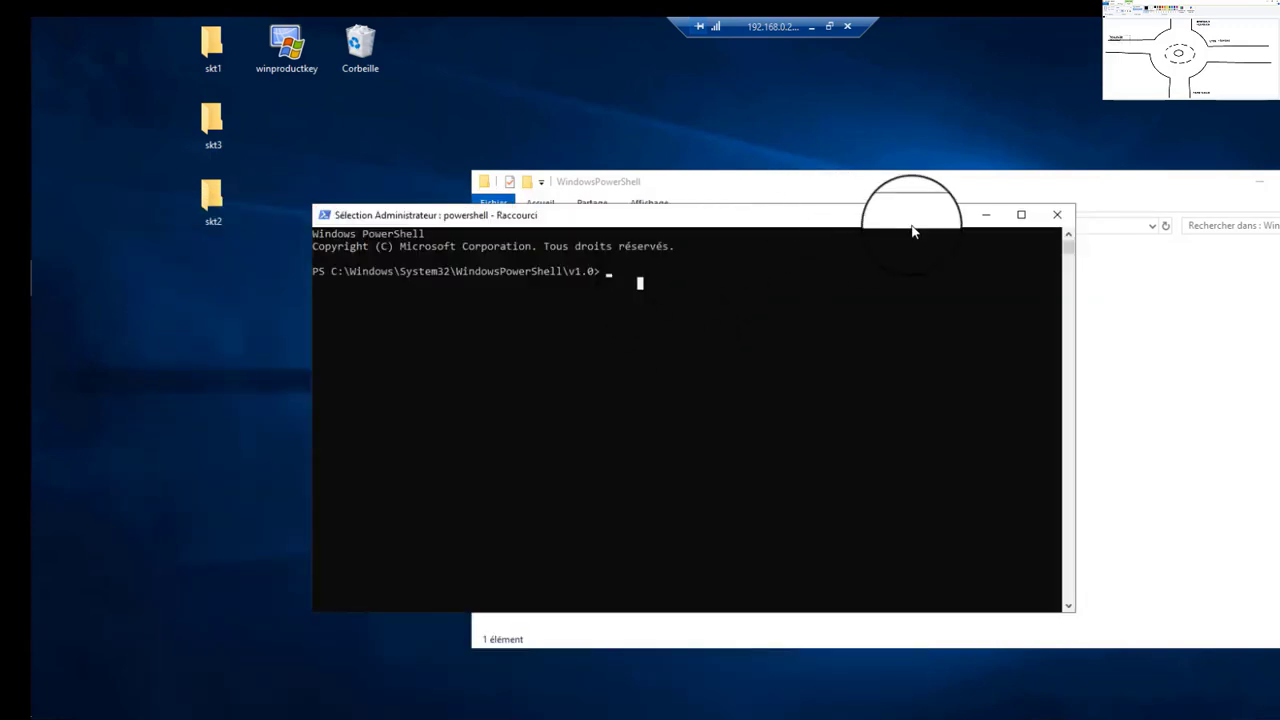
{"action": "left_click", "coordinate": [1021, 216]}
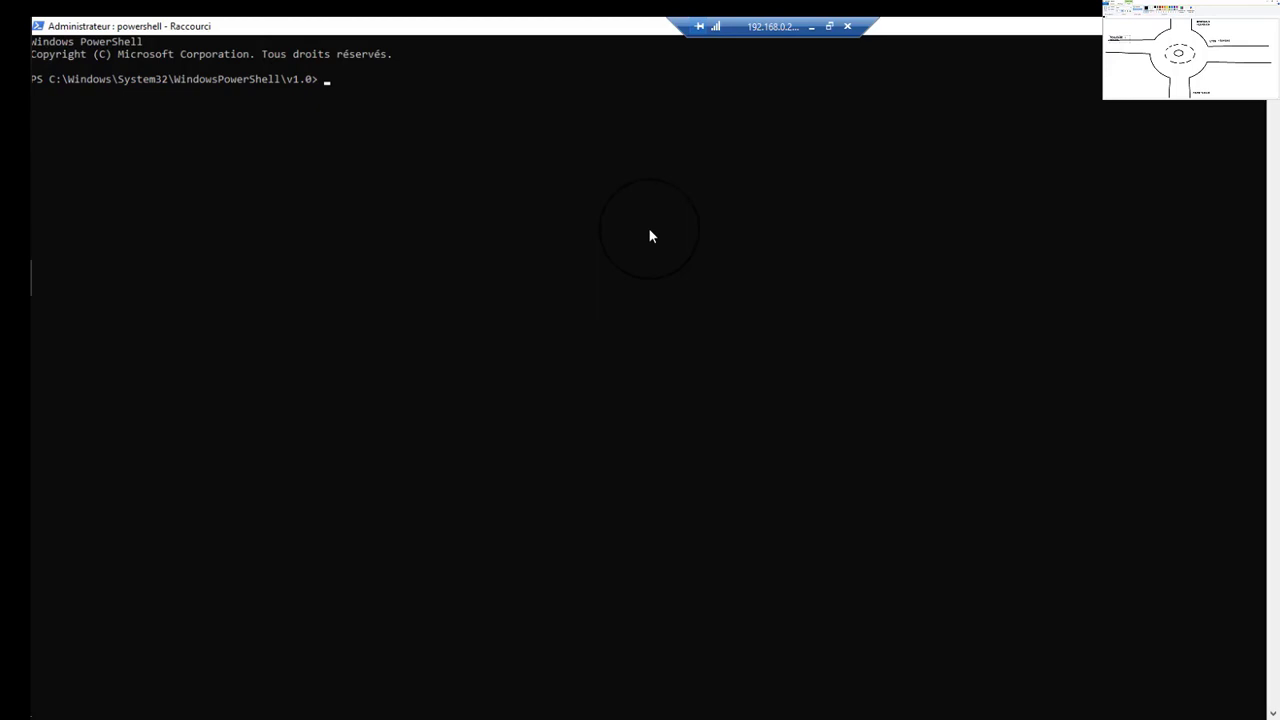
Go up one directory at a time with cd .. from WindowsPowerShell\v1.0 to the root of C:\
{"action": "type", "text": "cd .."}
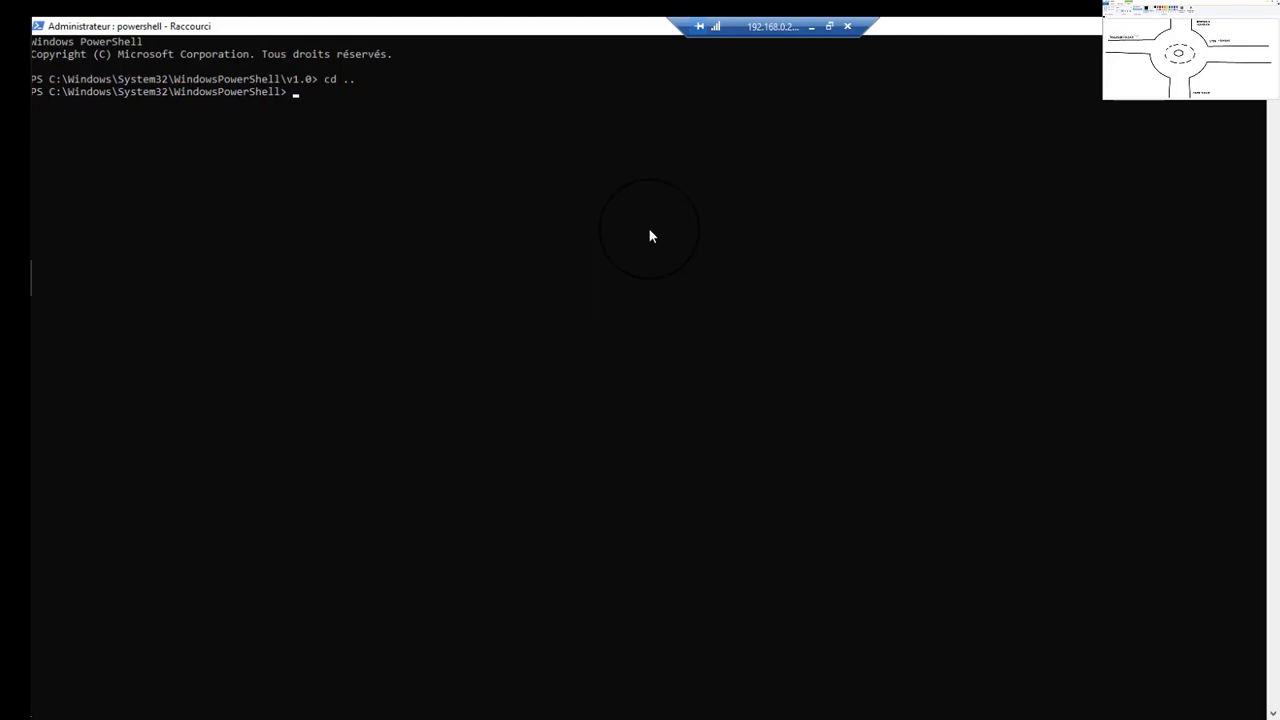
{"action": "type", "text": "cd .."}
{"action": "key", "text": "Return"}
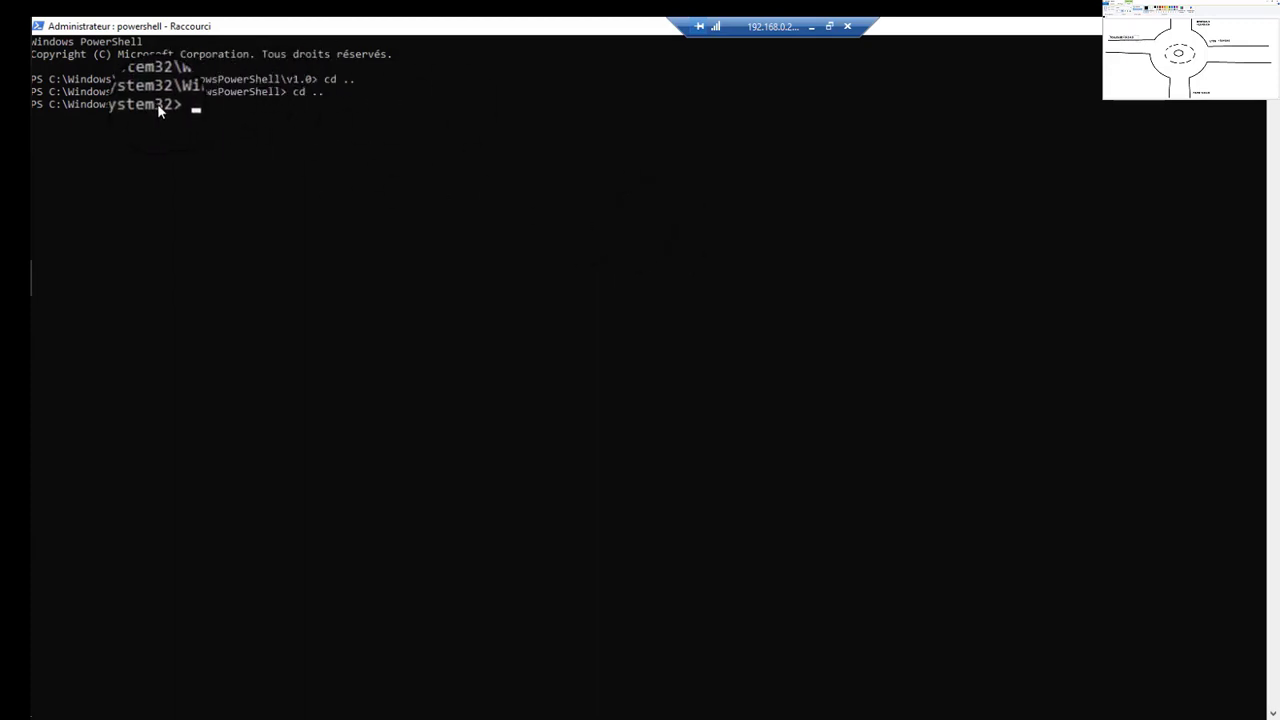
{"action": "type", "text": "cd"}
{"action": "key", "text": "Return"}
{"action": "key", "text": "Return"}
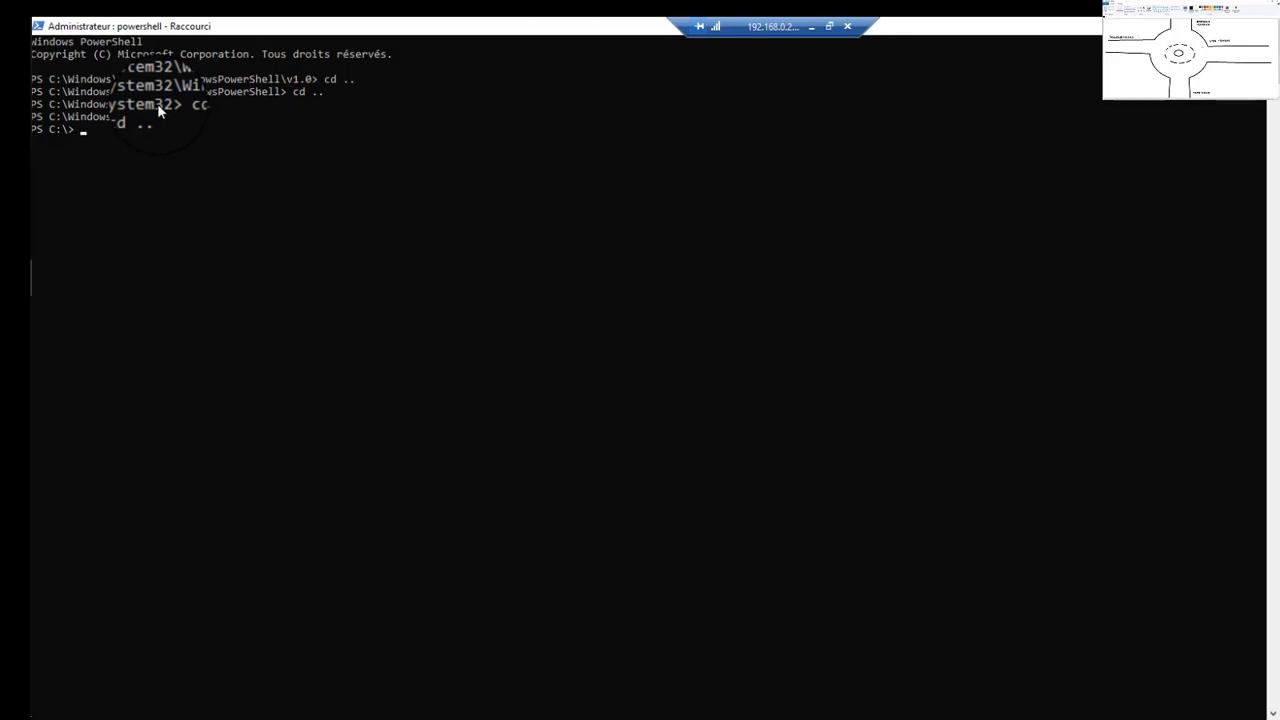
List the contents of C:\ with dir and restore the console to a smaller window
{"action": "type", "text": "dir"}
{"action": "key", "text": "Return"}
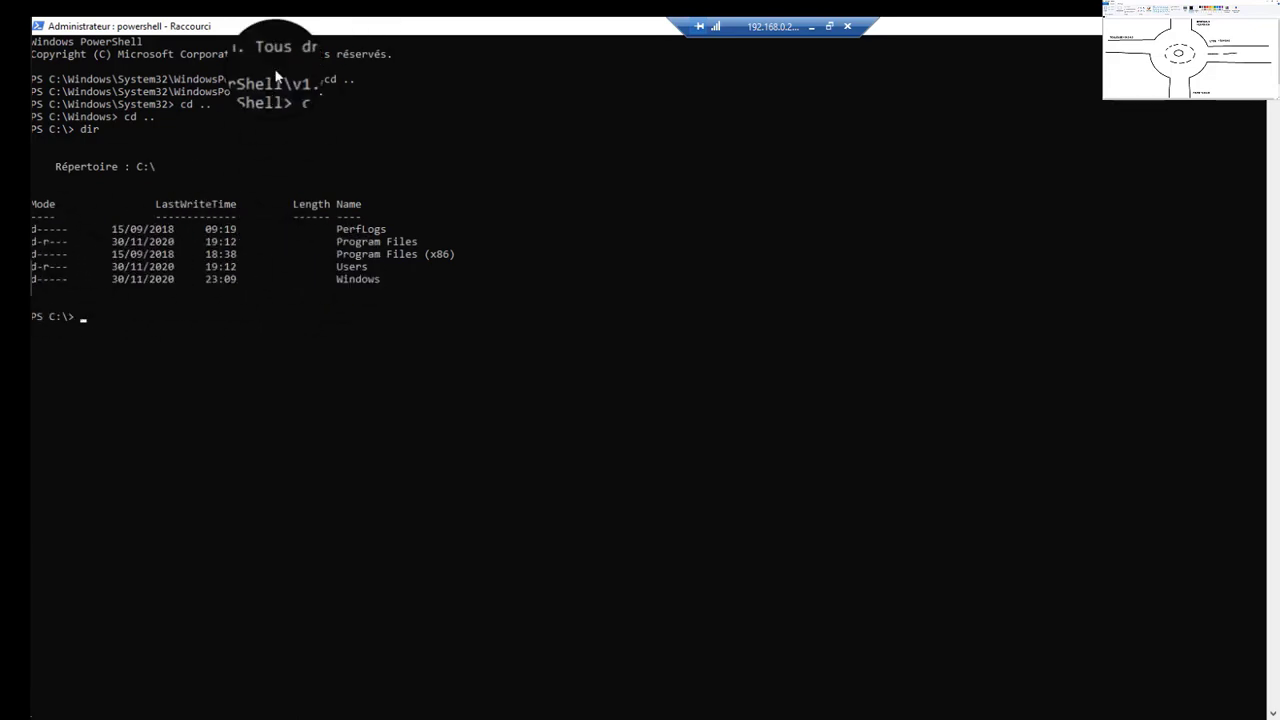
{"action": "double_click", "coordinate": [470, 27]}
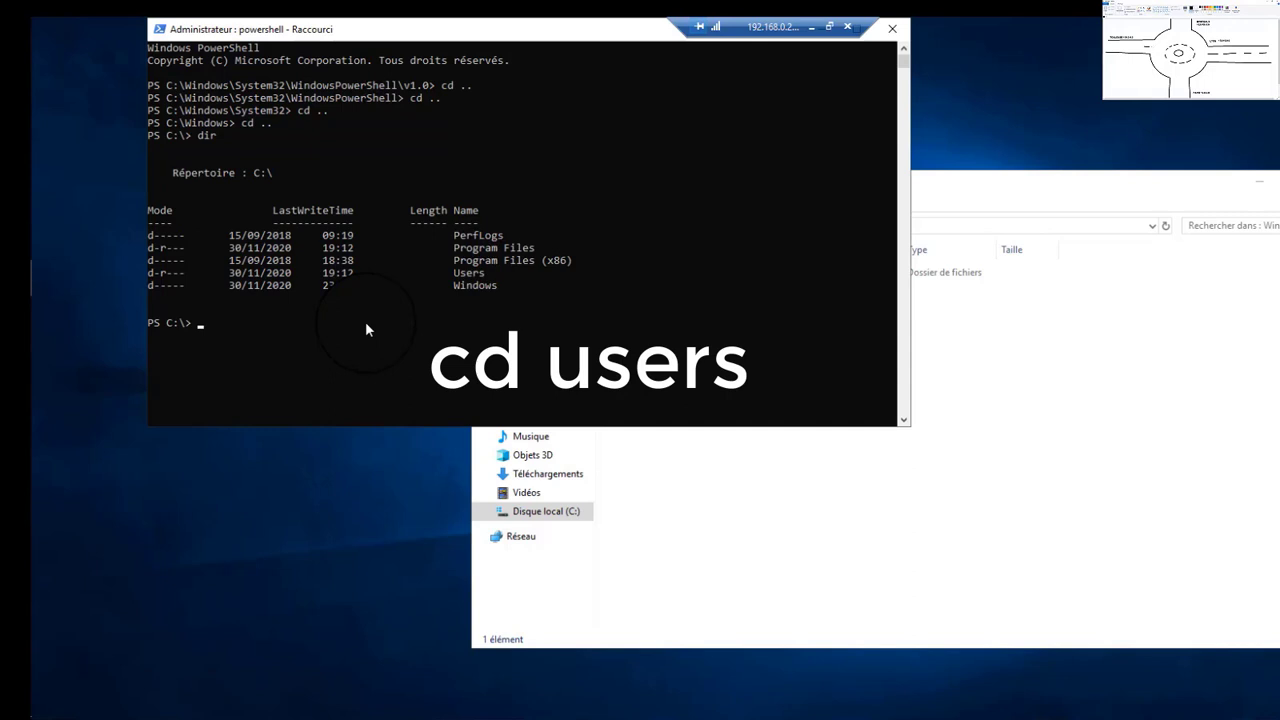
Change from the root of C: into the users directory with cd users
{"action": "type", "text": "users"}
{"action": "key", "text": "Return"}
{"action": "key", "text": "Up"}
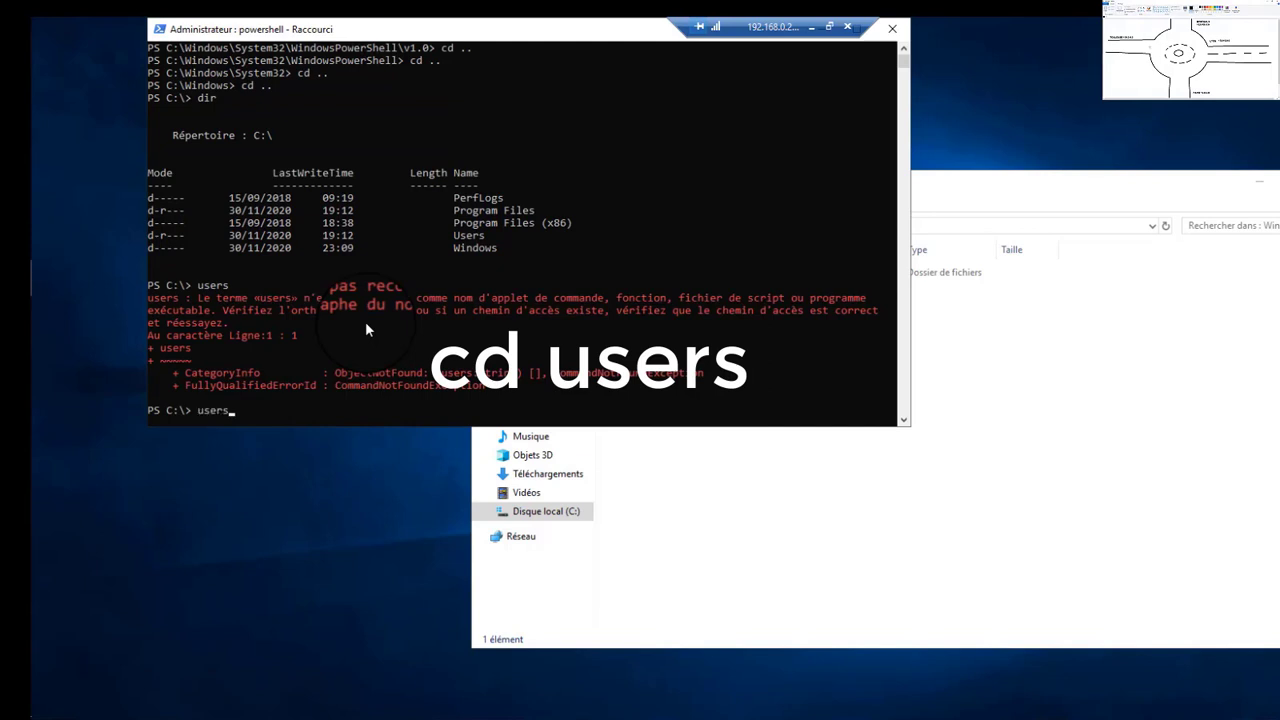
{"action": "key", "text": "Left"}
{"action": "key", "text": "Left"}
{"action": "key", "text": "Left"}
{"action": "key", "text": "Left"}
{"action": "key", "text": "Left"}
{"action": "type", "text": "cd"}
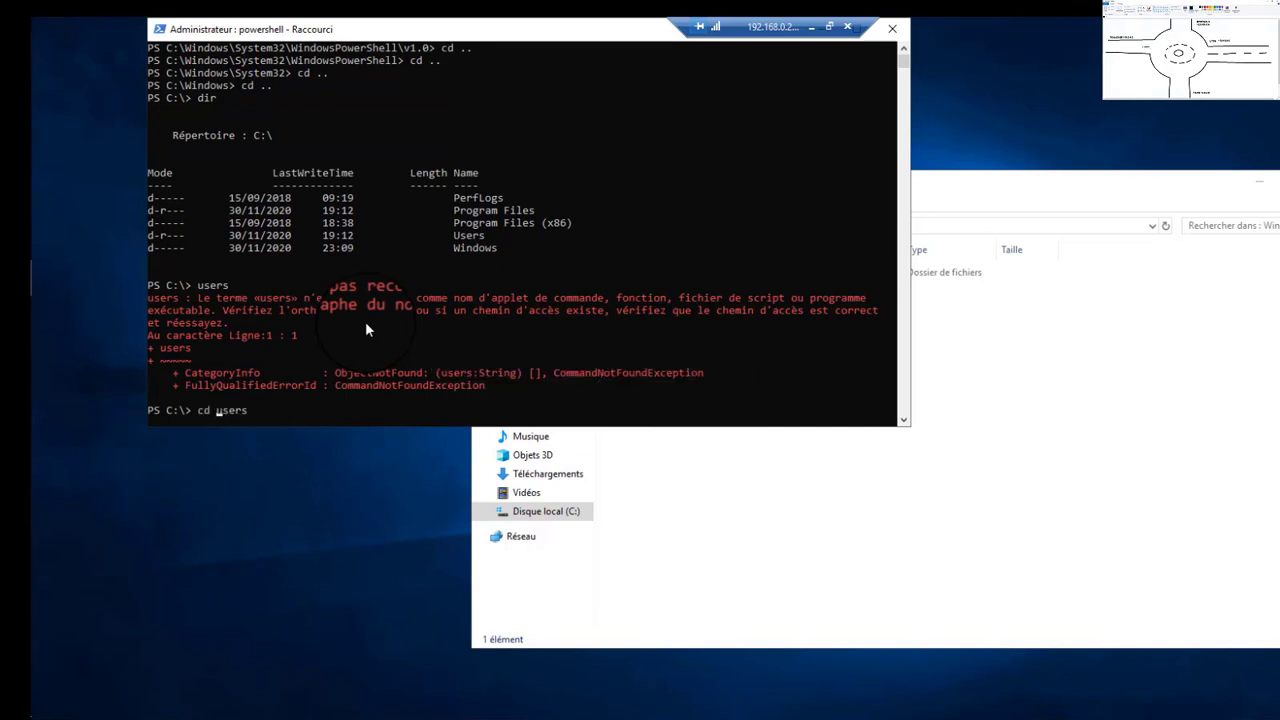
{"action": "key", "text": "Return"}
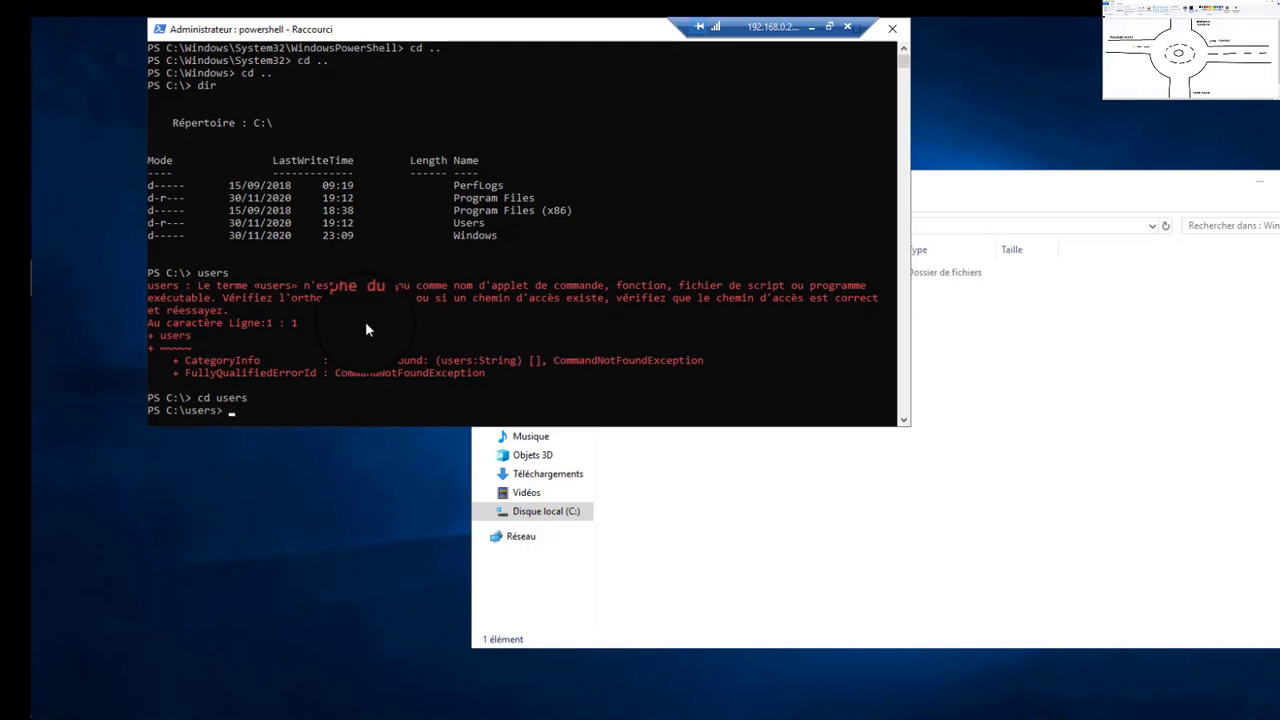
List the contents of the C:\users directory with dir
{"action": "type", "text": "dir"}
{"action": "key", "text": "Return"}
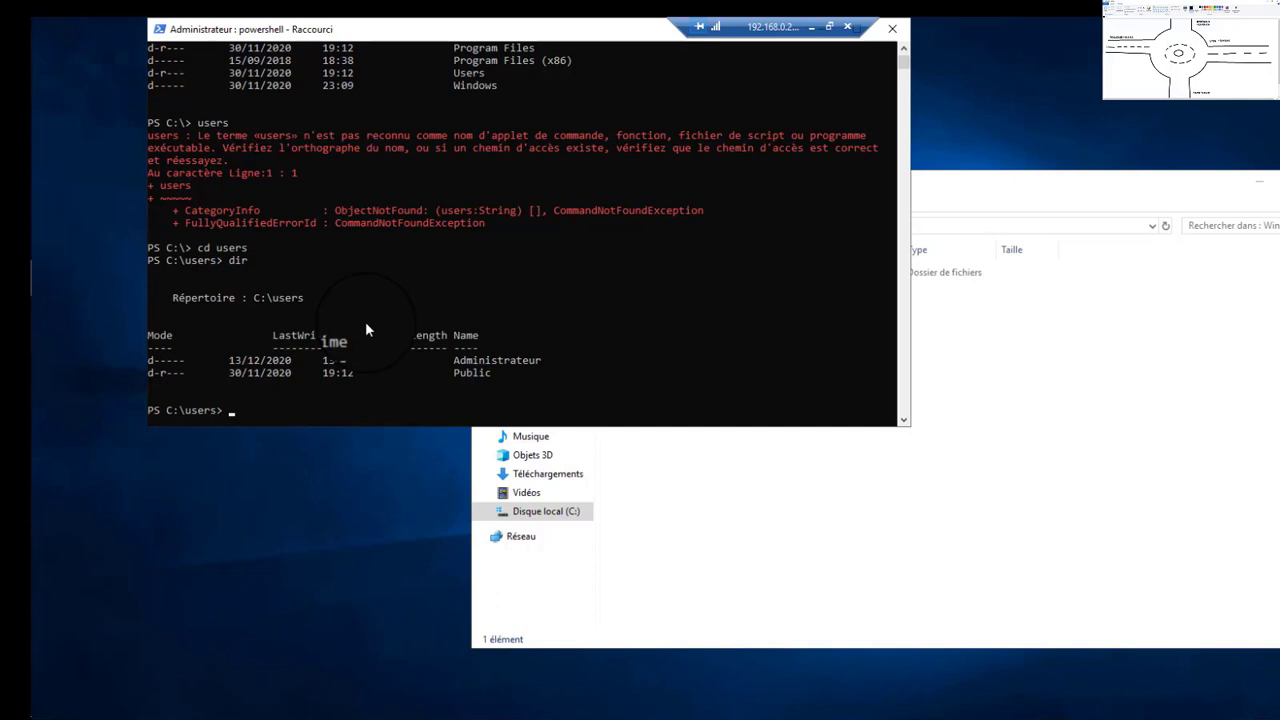
{"action": "type", "text": "dir"}
{"action": "key", "text": "Return"}
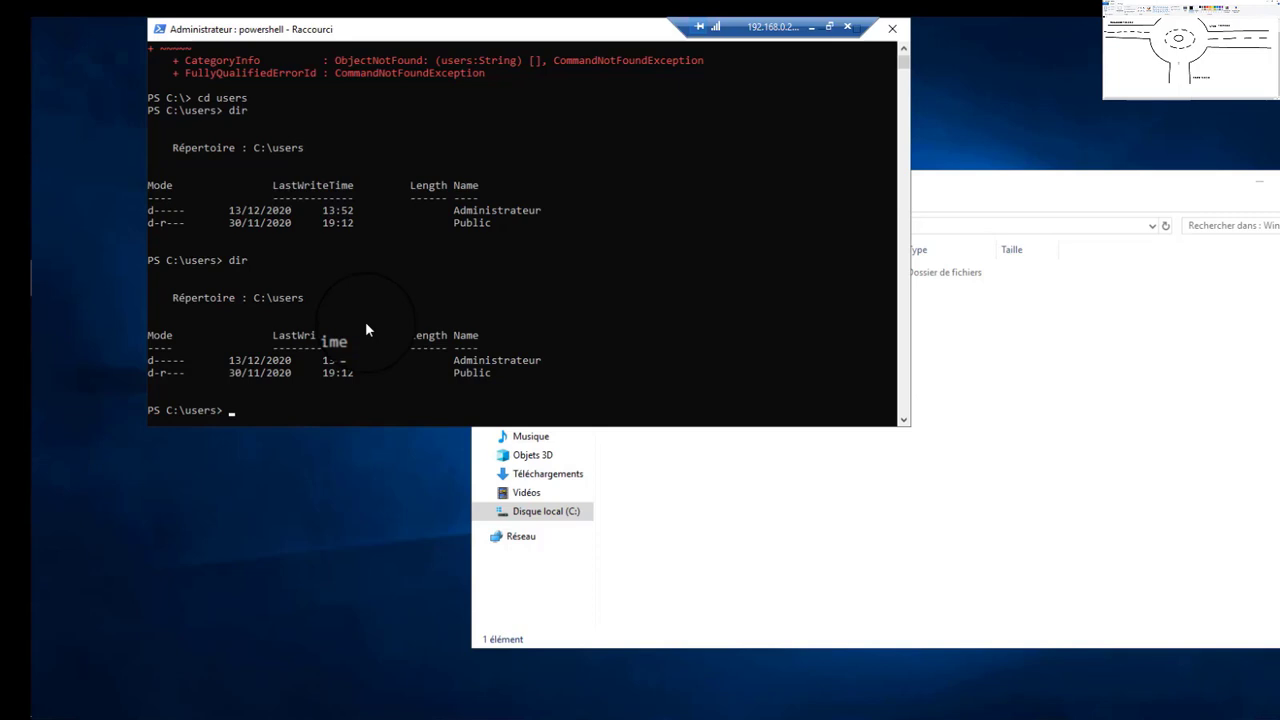
Change into the administrateur directory and list its contents with dir
{"action": "type", "text": "cd administrateur"}
{"action": "key", "text": "Return"}
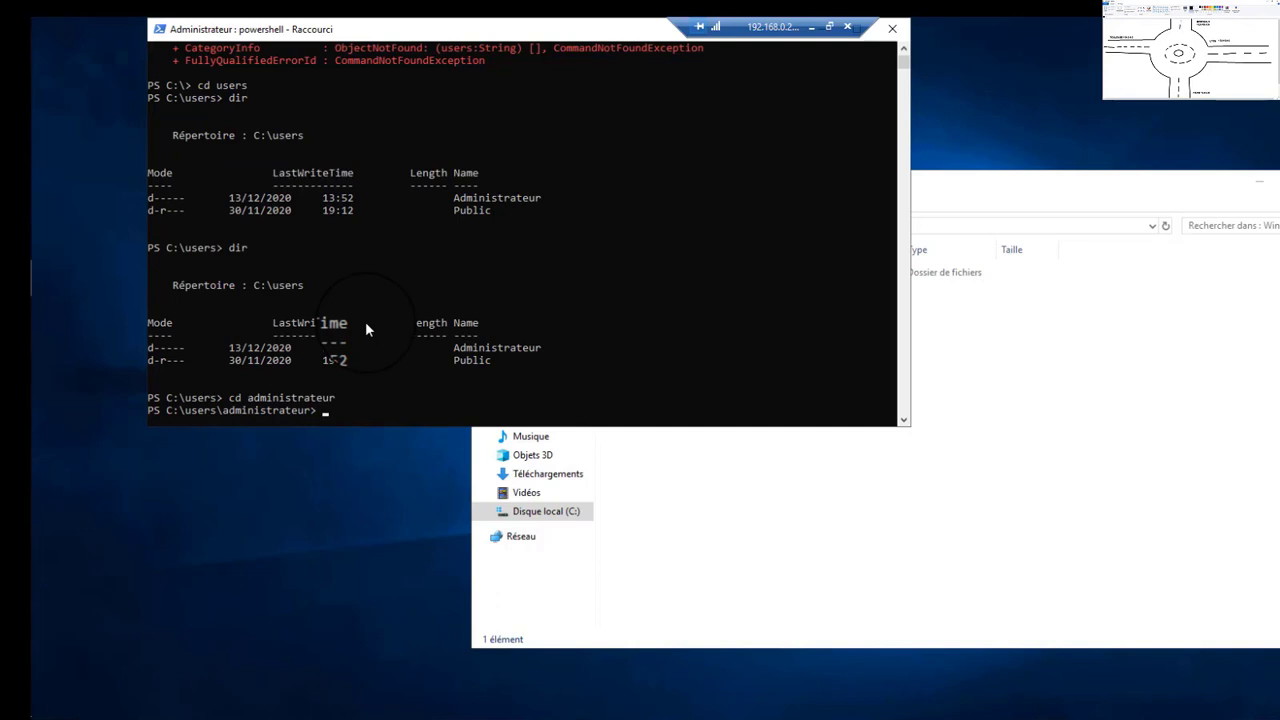
{"action": "type", "text": "dir"}
{"action": "key", "text": "Return"}
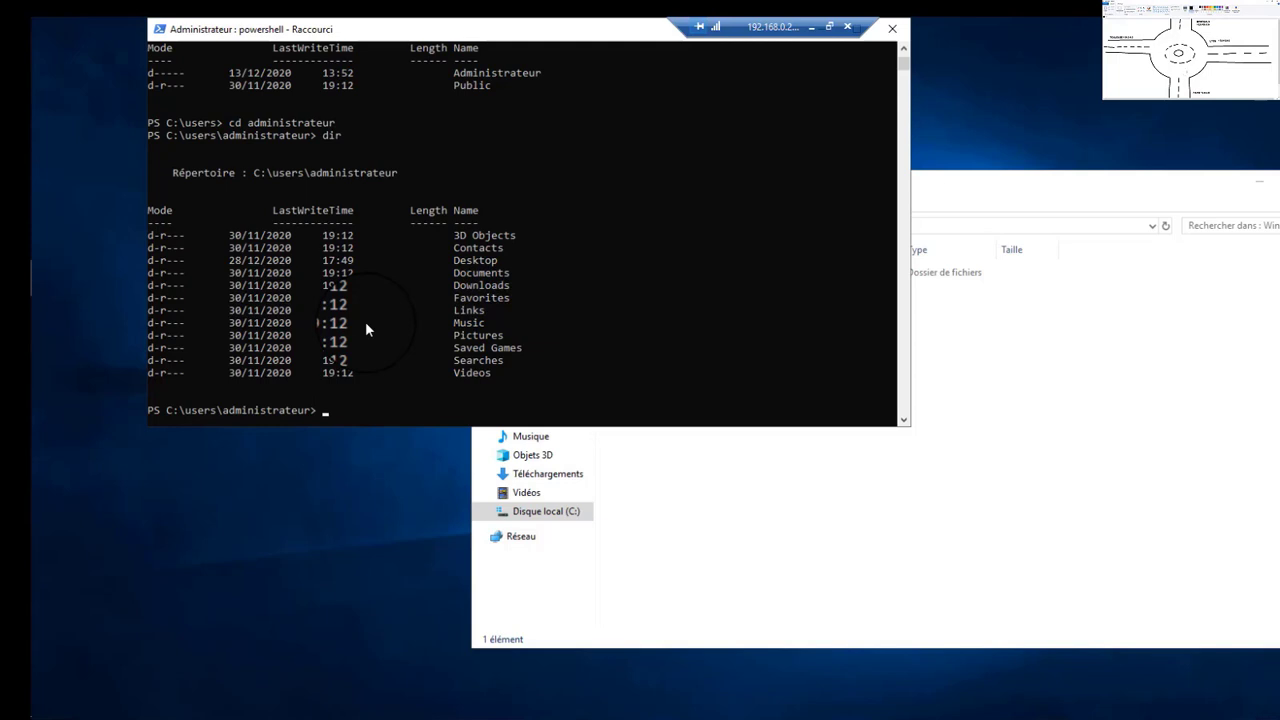
Change into the desktop directory and list its contents, shifting the console aside to compare them with the desktop icons
{"action": "type", "text": "cd"}
{"action": "type", "text": "desktop"}
{"action": "key", "text": "Return"}
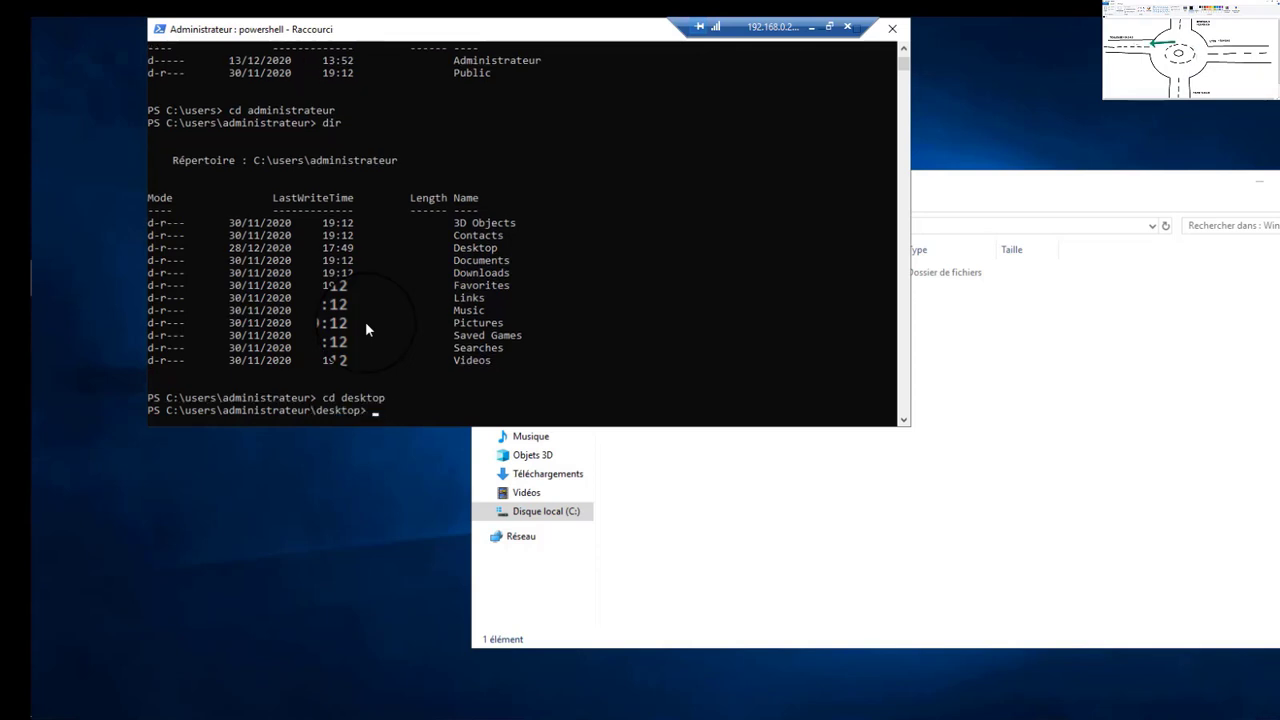
{"action": "type", "text": "dir"}
{"action": "key", "text": "Return"}
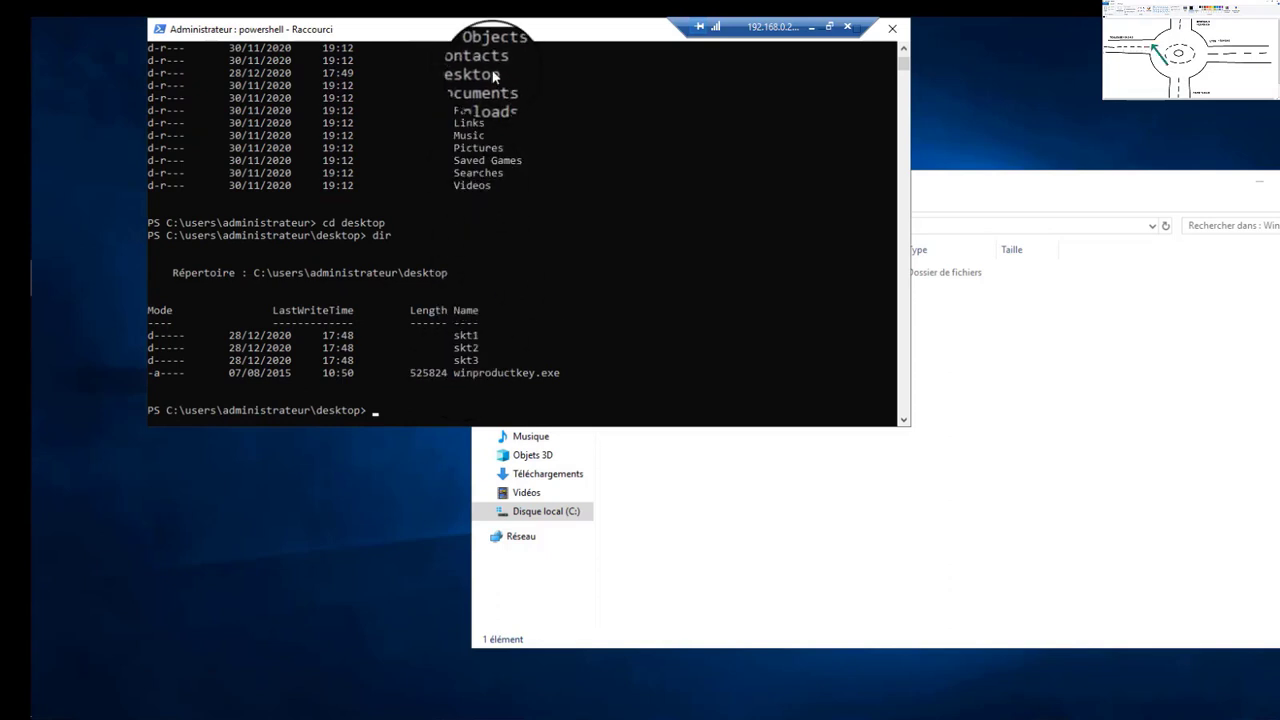
{"action": "left_click_drag", "start_coordinate": [560, 30], "coordinate": [918, 69]}
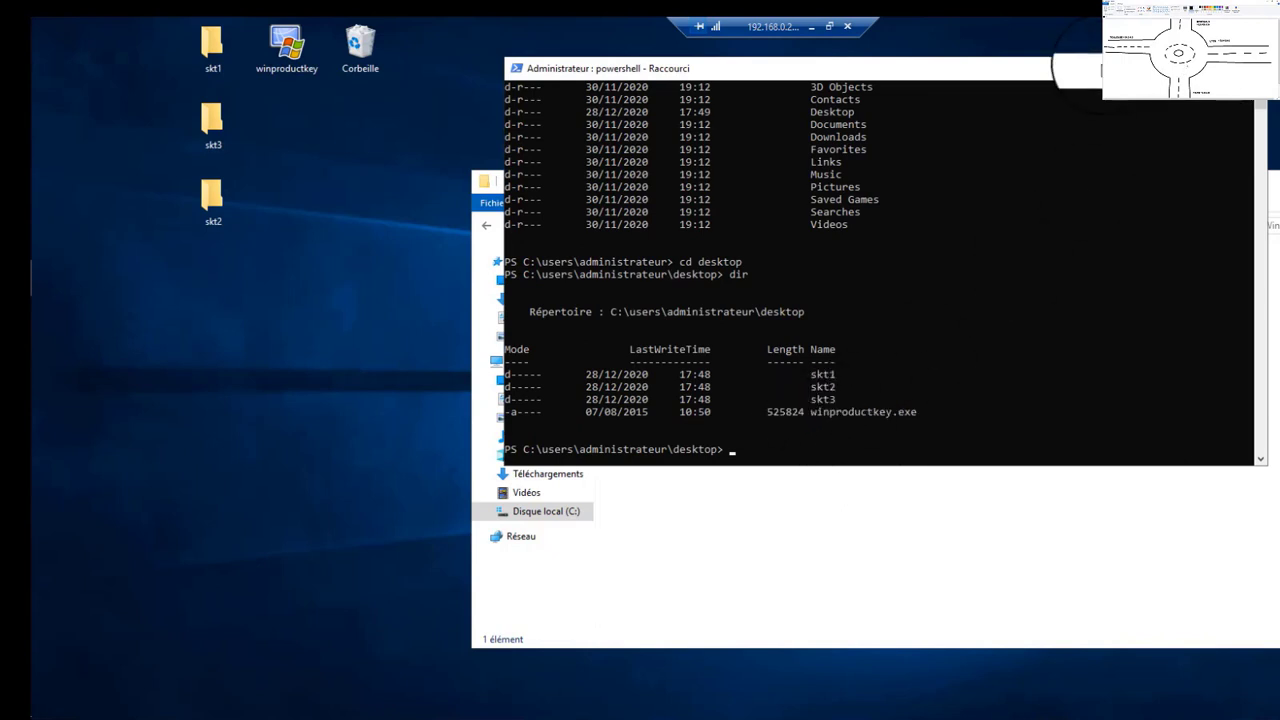
{"action": "left_click_drag", "start_coordinate": [1095, 69], "coordinate": [890, 52]}
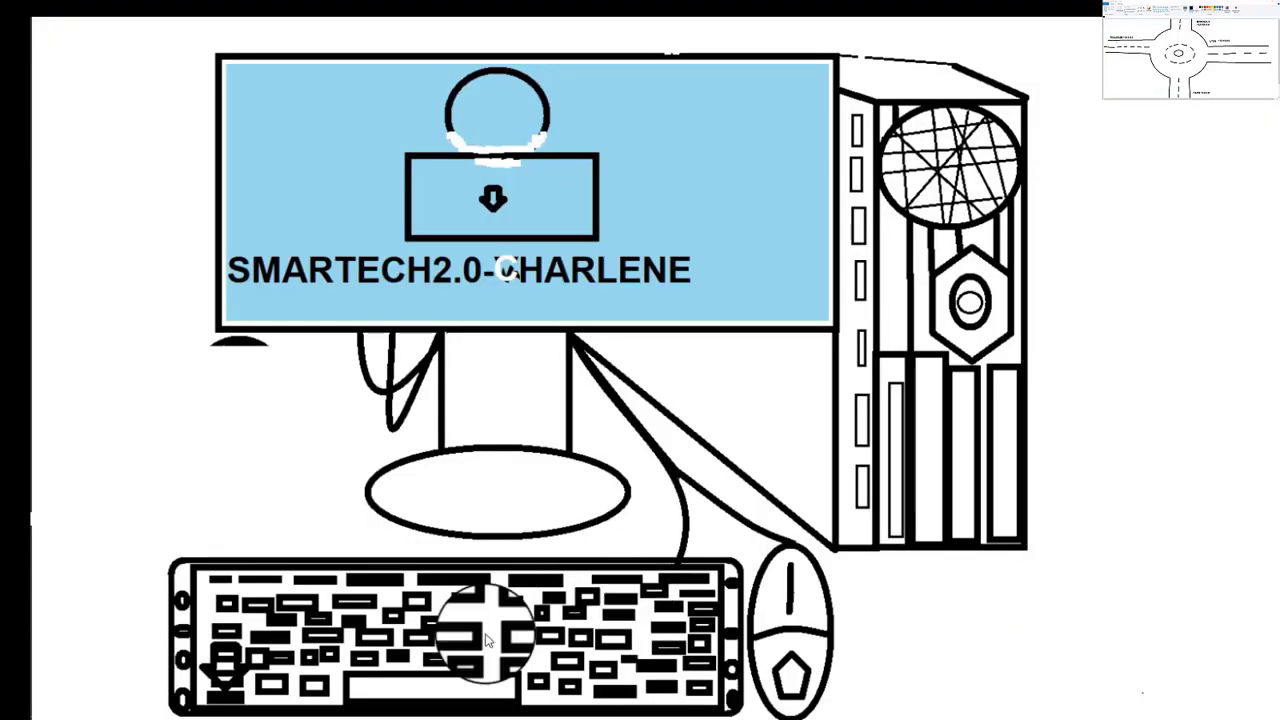
Switch to PuTTY on the local computer and open a session to host 192.168.0.252
{"action": "mouse_move", "coordinate": [33, 410]}
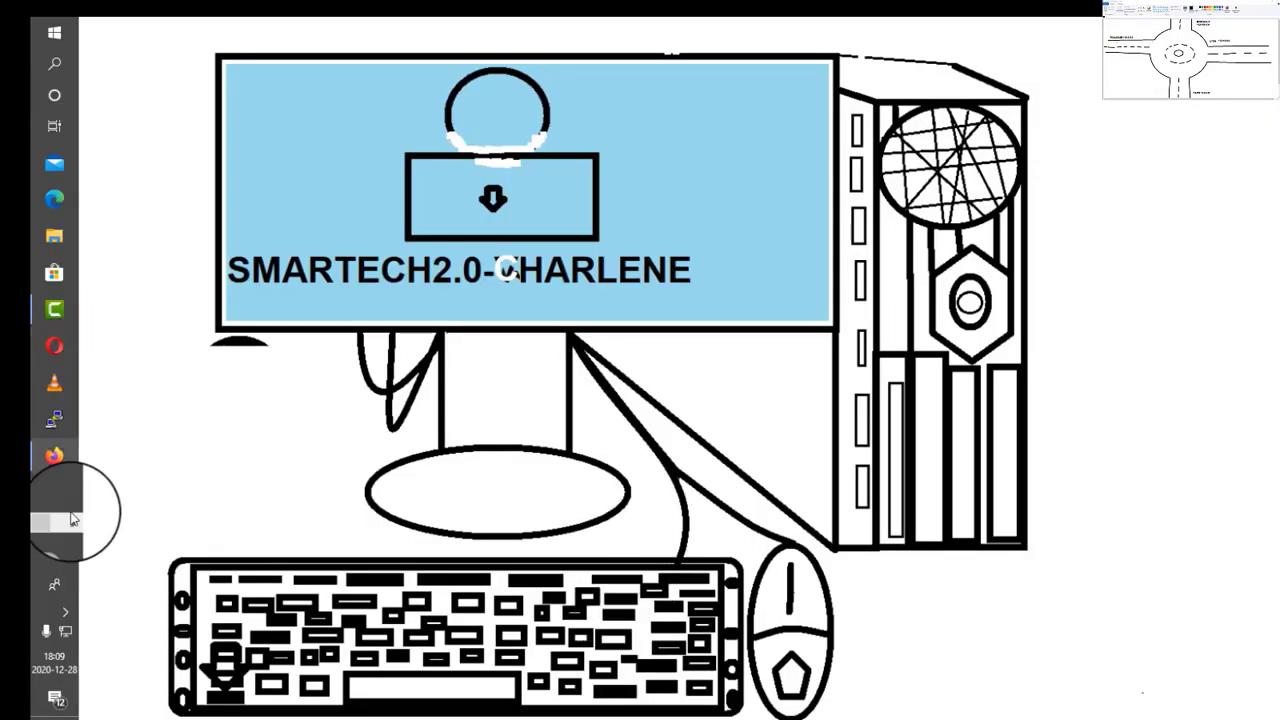
{"action": "left_click", "coordinate": [56, 428]}
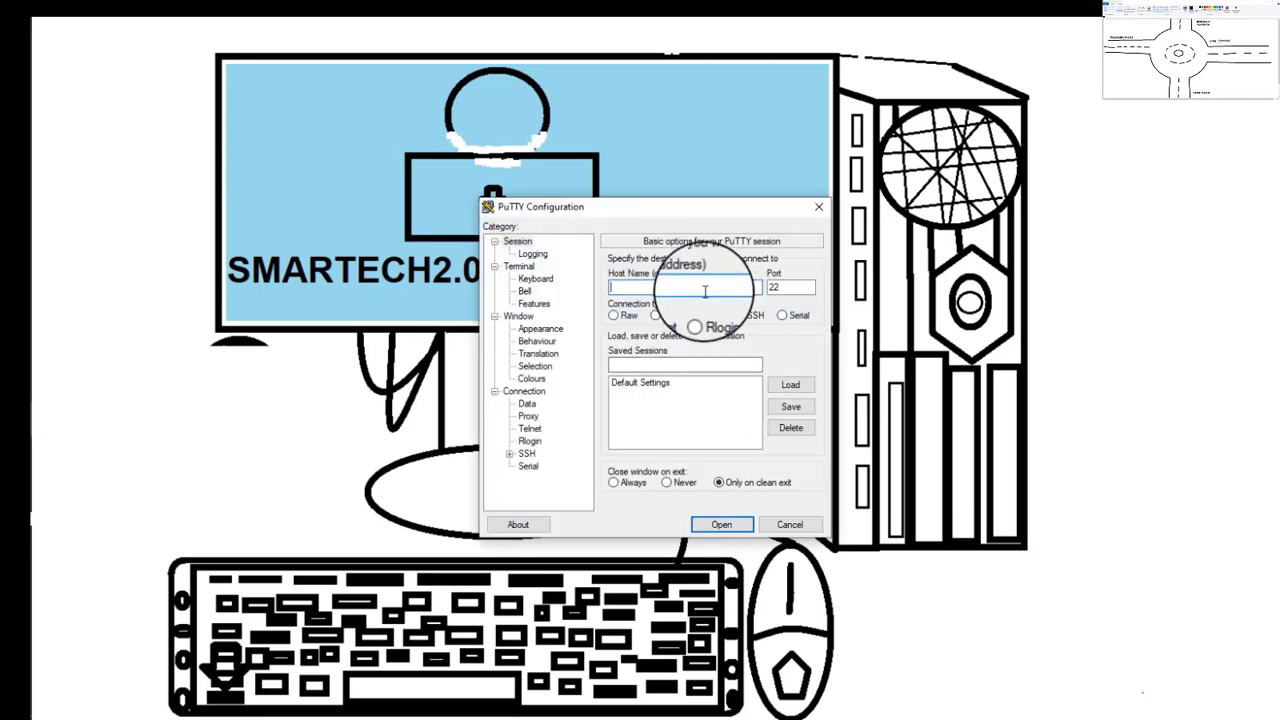
{"action": "type", "text": "192.168.0."}
{"action": "type", "text": "2"}
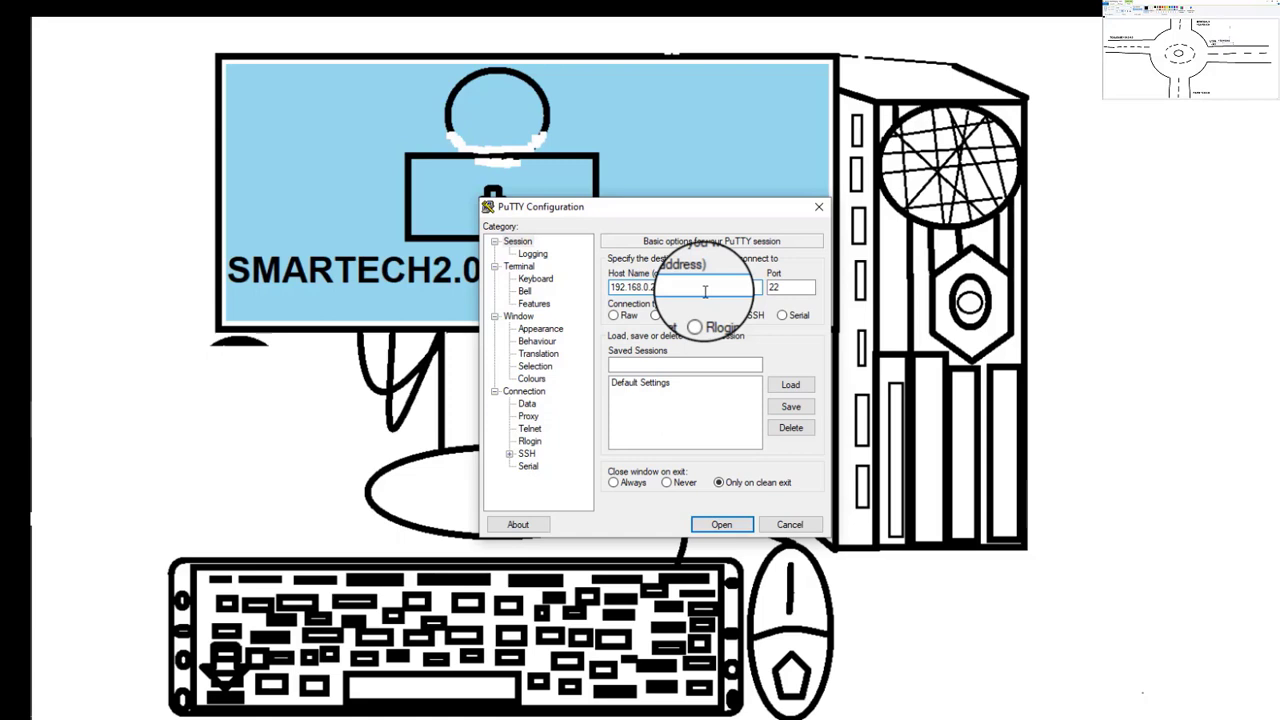
{"action": "key", "text": "Return"}
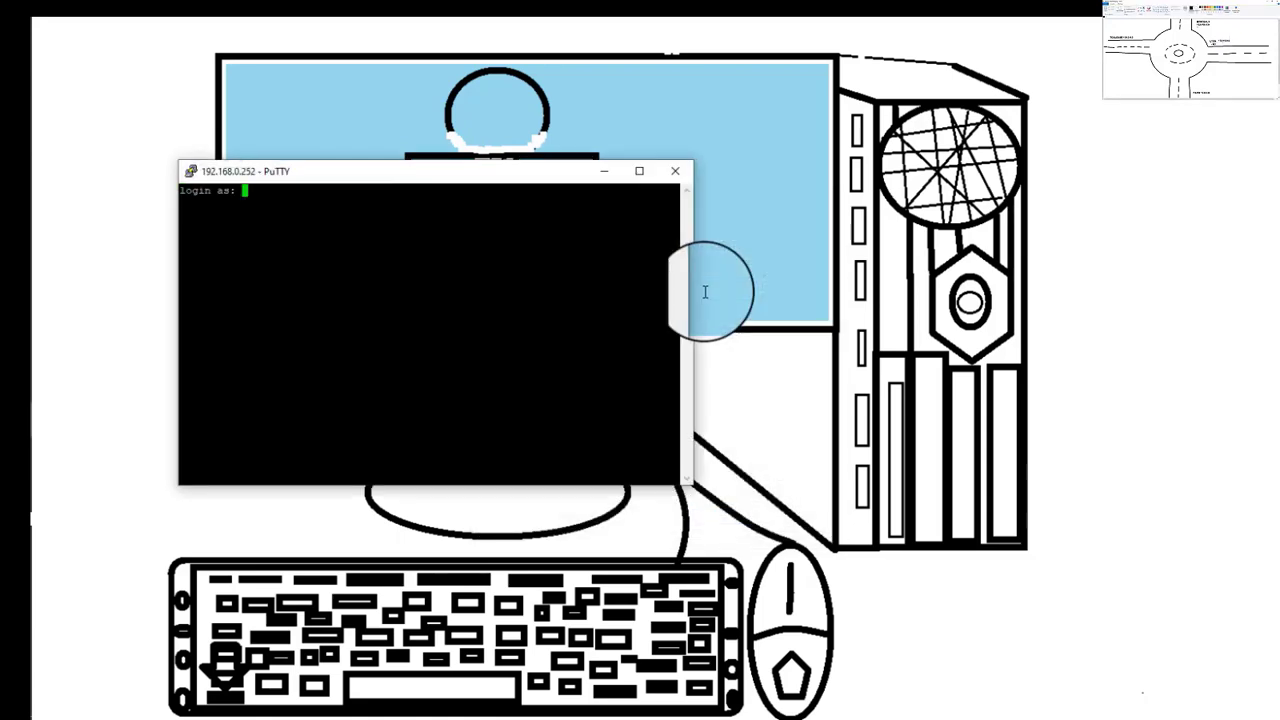
Log in to the Debian machine as r with the account password
{"action": "type", "text": "r"}
{"action": "key", "text": "Return"}
{"action": "key", "text": "Return"}
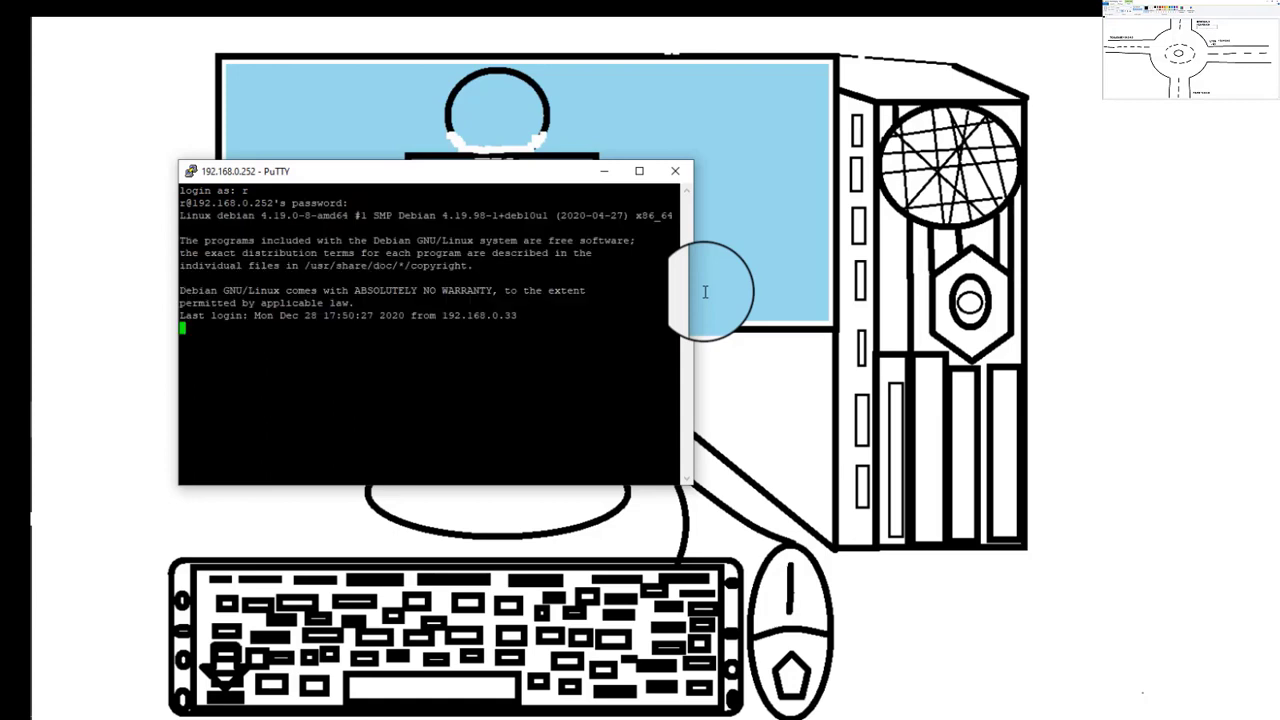
Switch to the root account with su, entering the root password
{"action": "type", "text": "sur"}
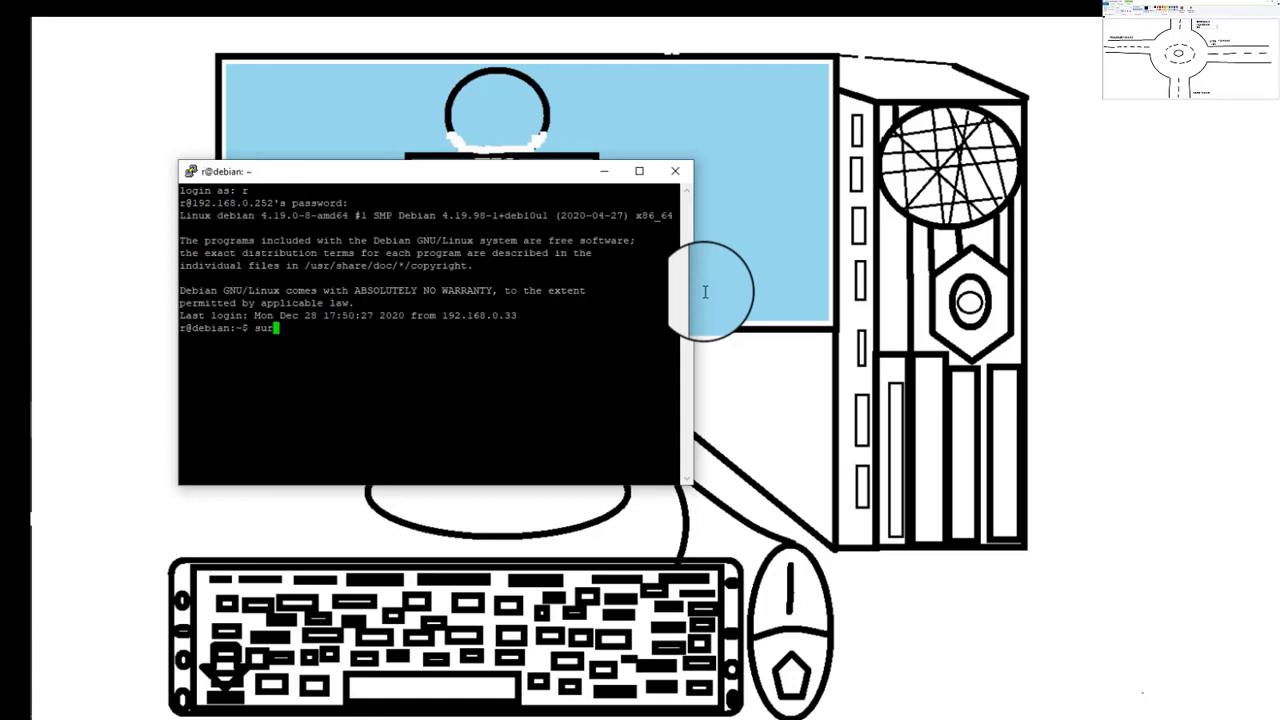
{"action": "key", "text": "BackSpace"}
{"action": "key", "text": "Return"}
{"action": "key", "text": "Return"}
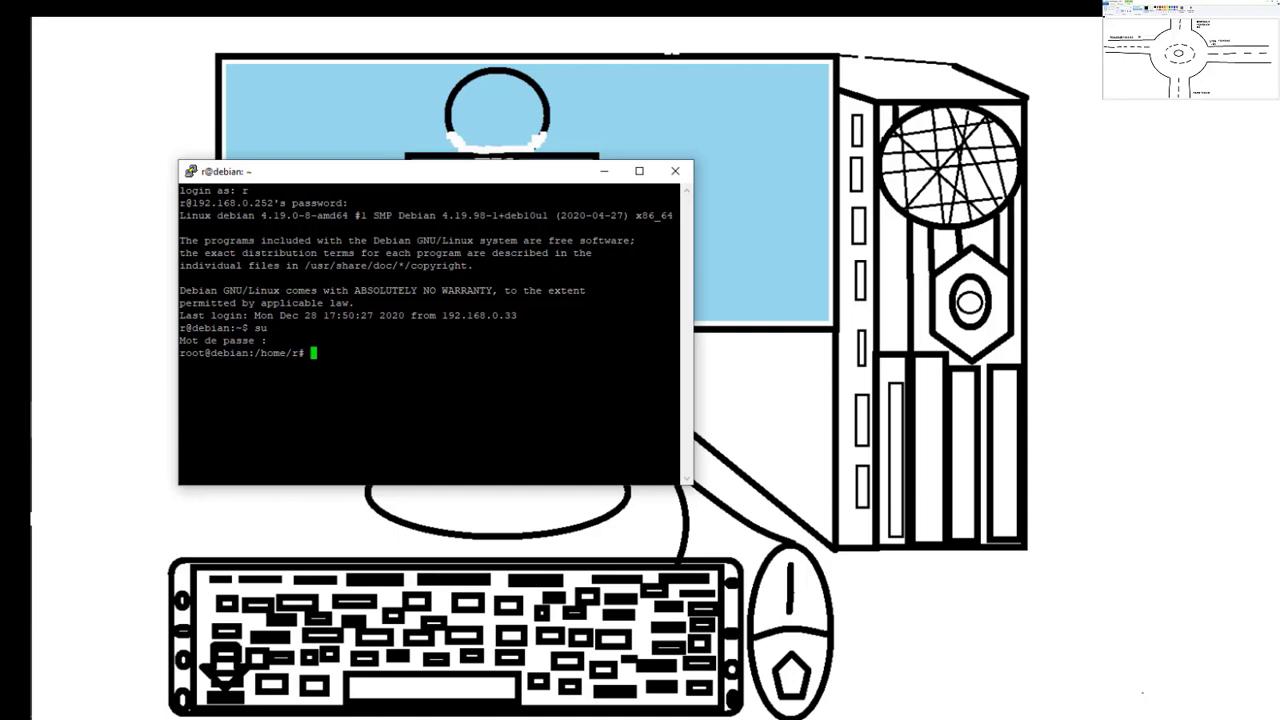
Create a directory named toto in /home/r and, after listing the home folder, change into it
{"action": "type", "text": "mkdir toto"}
{"action": "key", "text": "Return"}
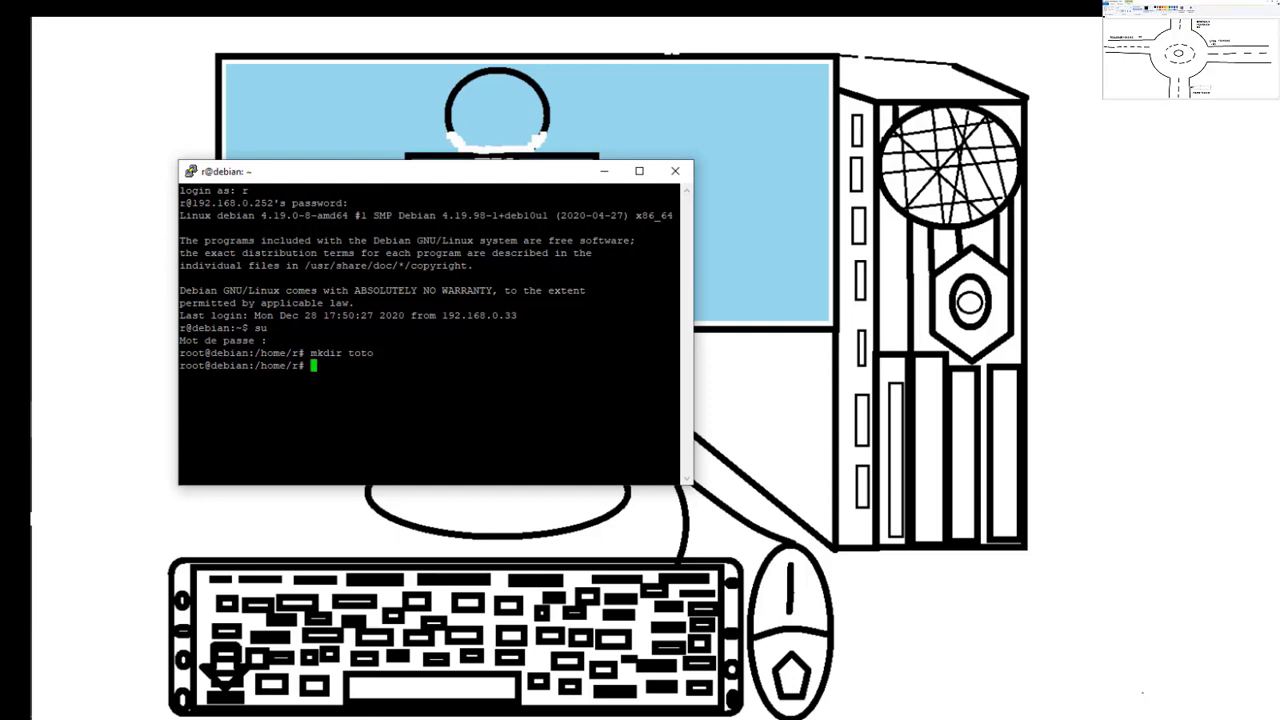
{"action": "type", "text": "ls"}
{"action": "key", "text": "Return"}
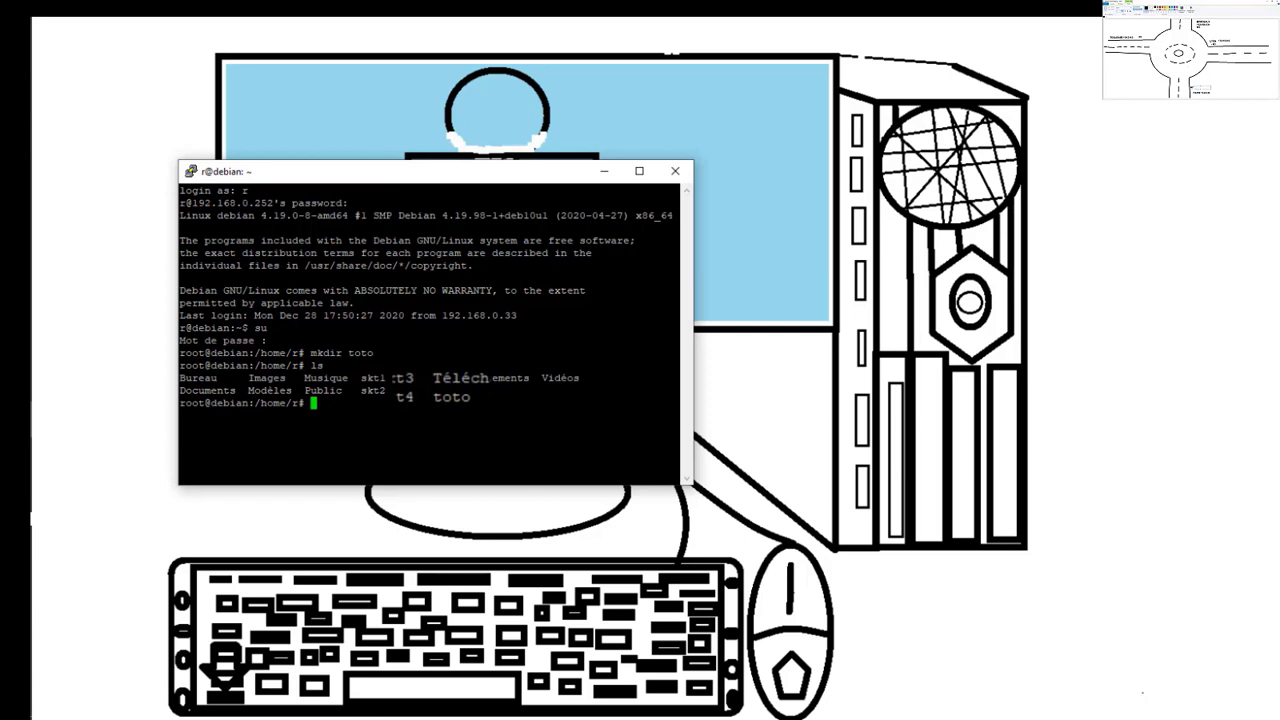
{"action": "type", "text": "cd toto"}
{"action": "key", "text": "Return"}
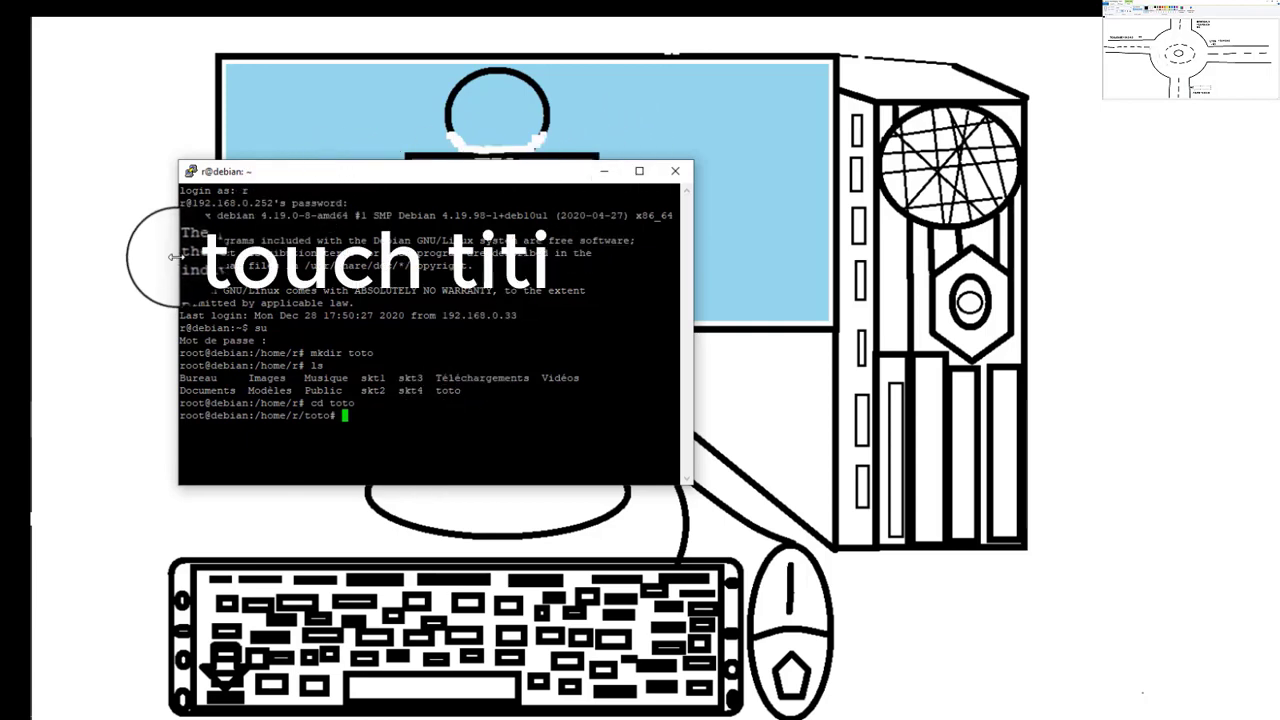
Create an empty file named titi in the toto directory with touch and list the directory's contents
{"action": "left_click_drag", "start_coordinate": [178, 262], "coordinate": [166, 262]}
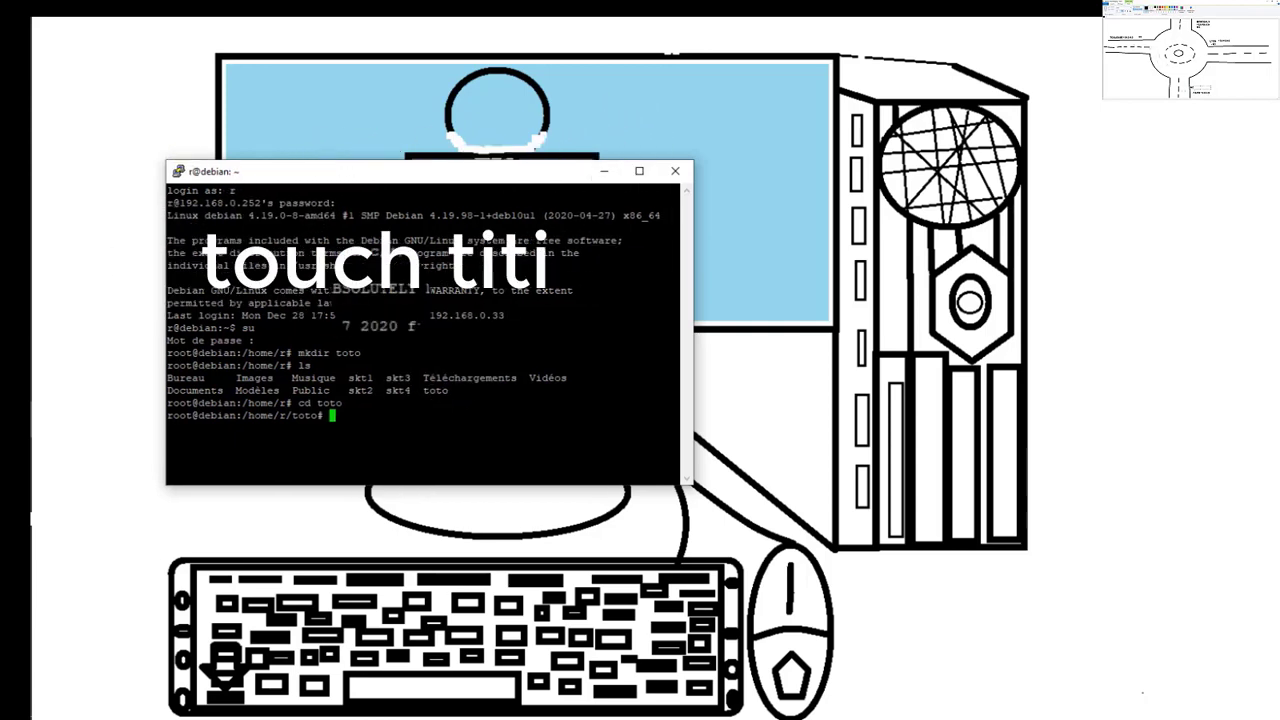
{"action": "type", "text": "touch"}
{"action": "type", "text": "titi"}
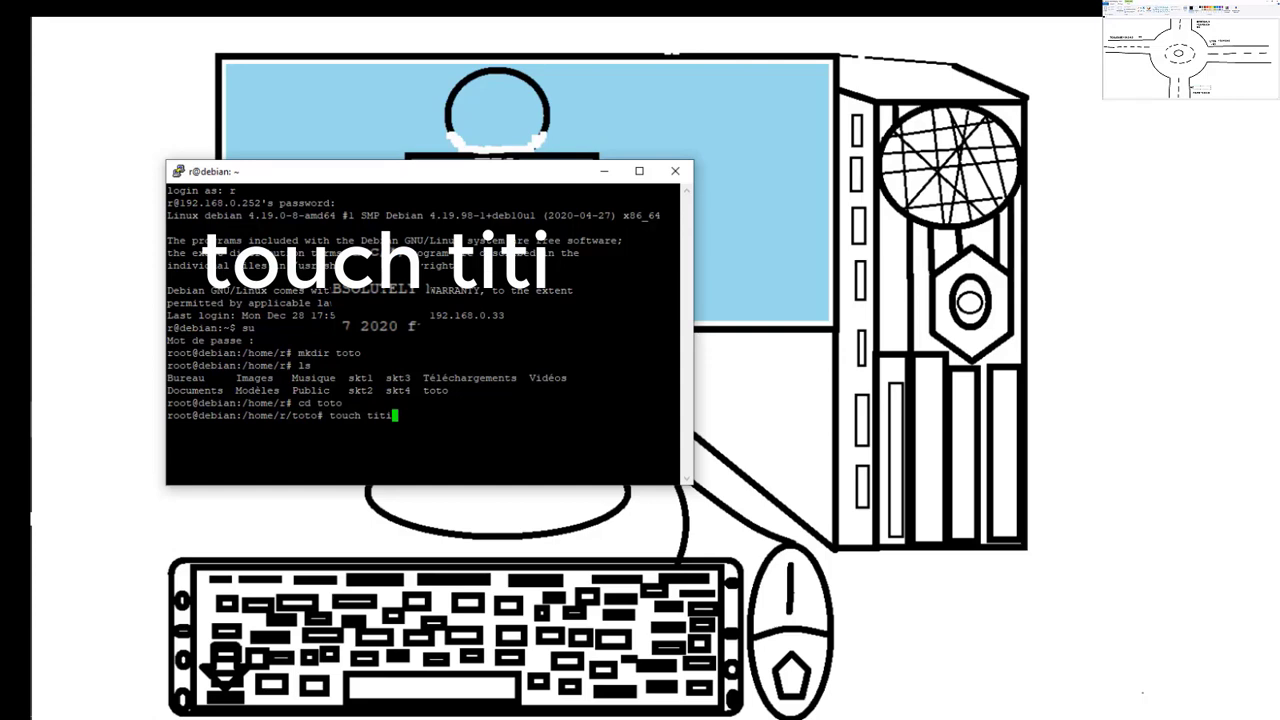
{"action": "key", "text": "Return"}
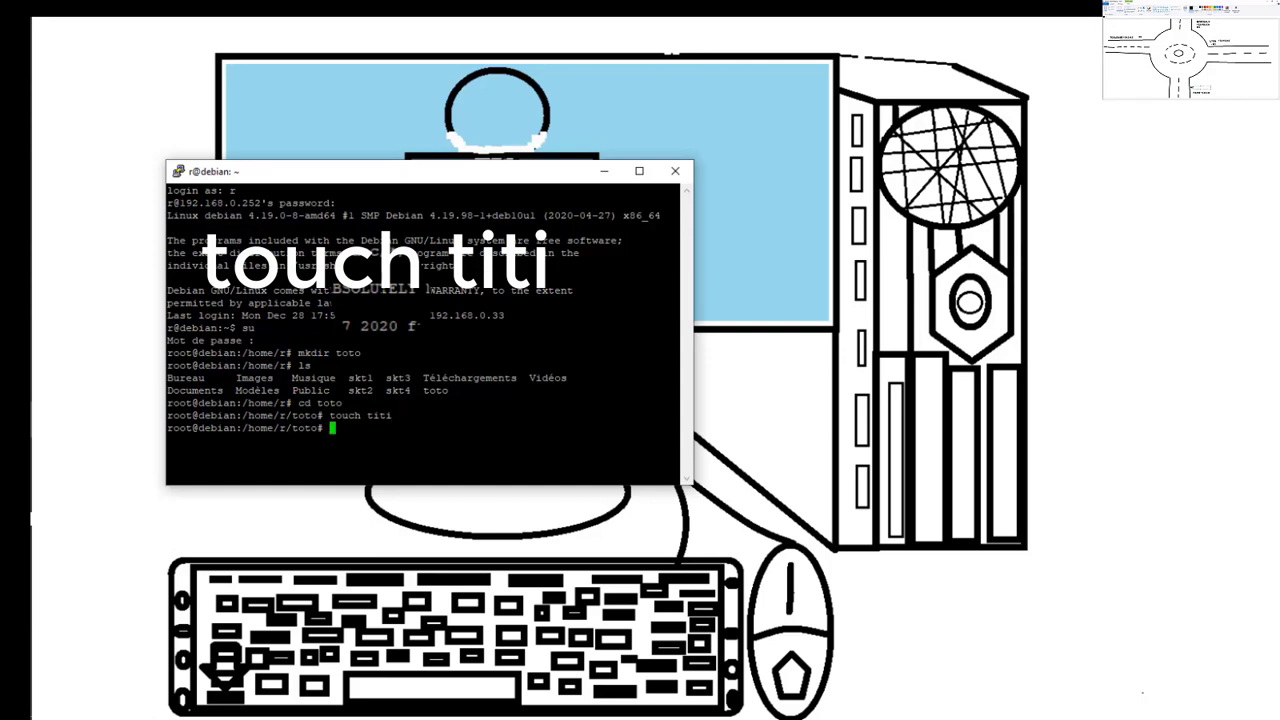
{"action": "type", "text": "ls"}
{"action": "key", "text": "Return"}
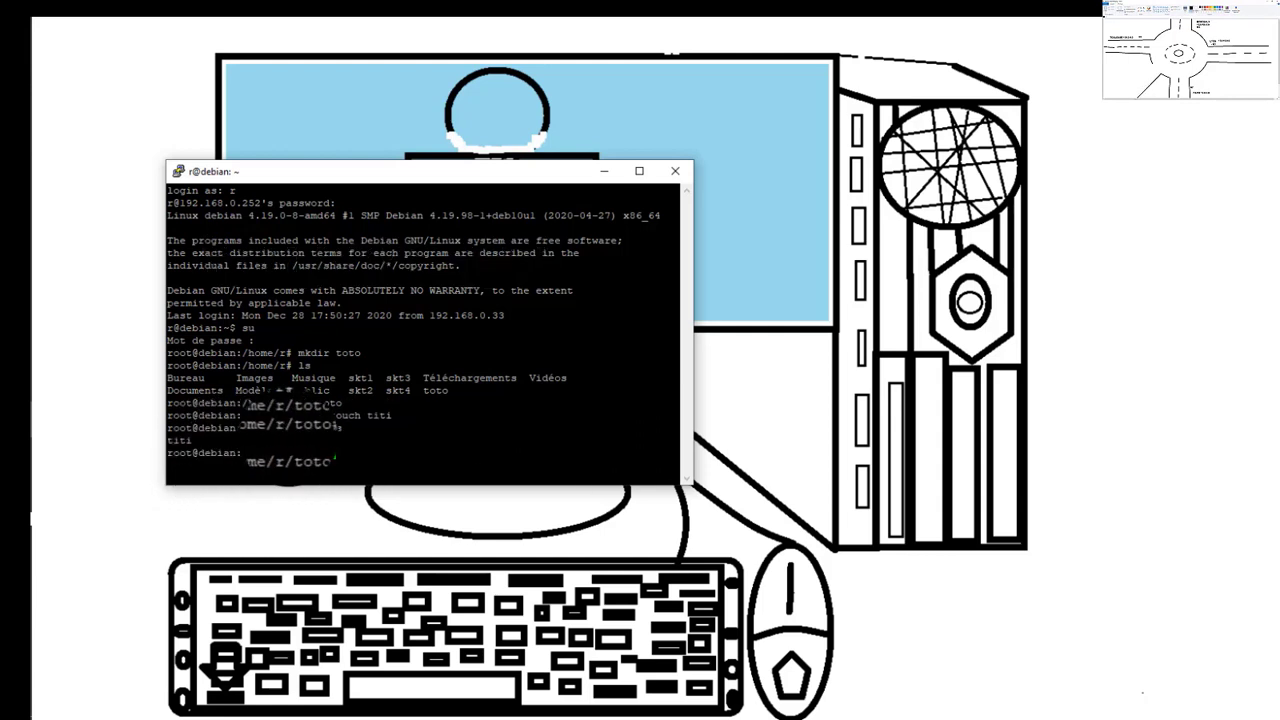
Try to change into titi as a directory, and display the file's contents with cat
{"action": "type", "text": "d titi"}
{"action": "key", "text": "Return"}
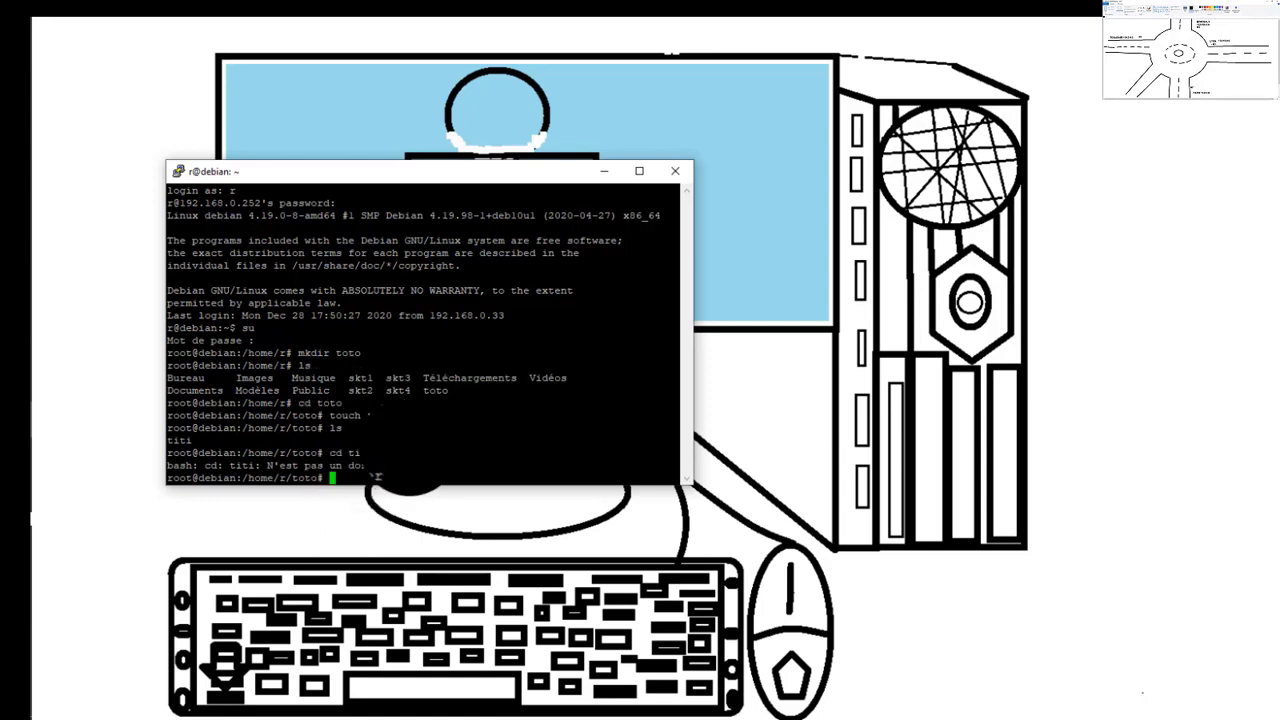
{"action": "type", "text": "cat ti"}
{"action": "type", "text": "t"}
{"action": "type", "text": "i"}
{"action": "key", "text": "Return"}
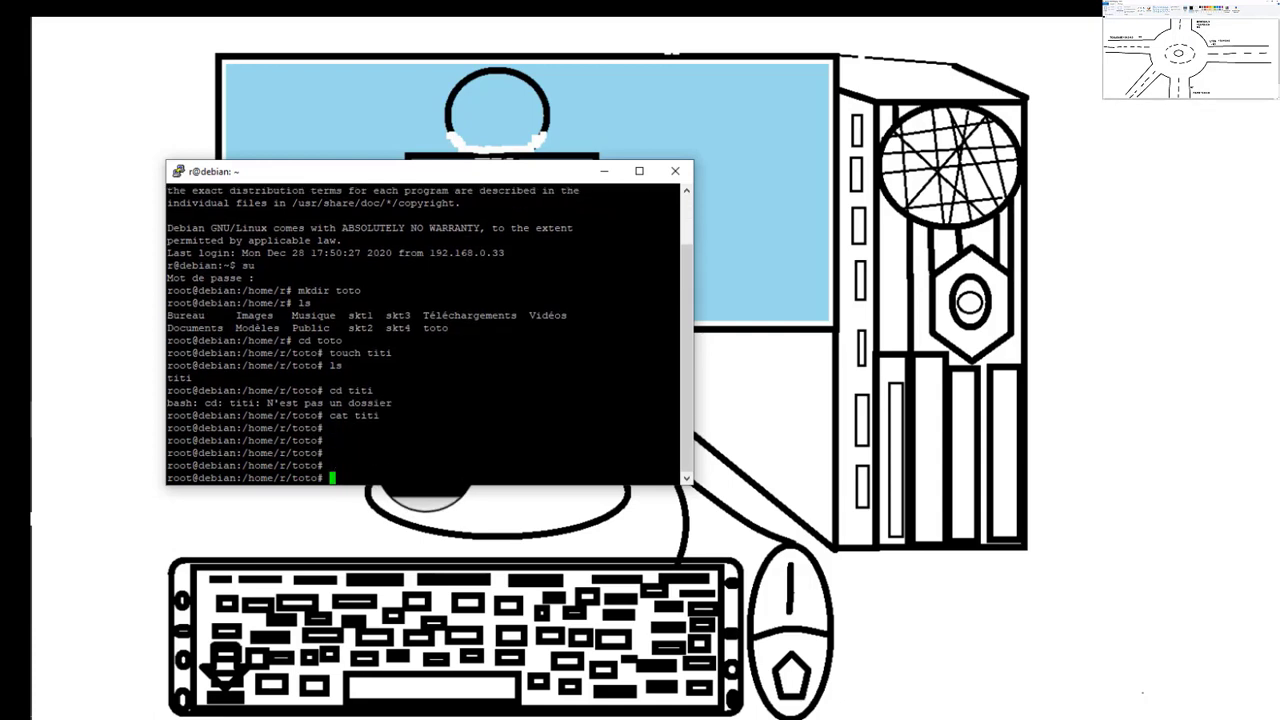
Go up to /home/r and try to display titi with cat from there
{"action": "type", "text": "cd .."}
{"action": "key", "text": "Return"}
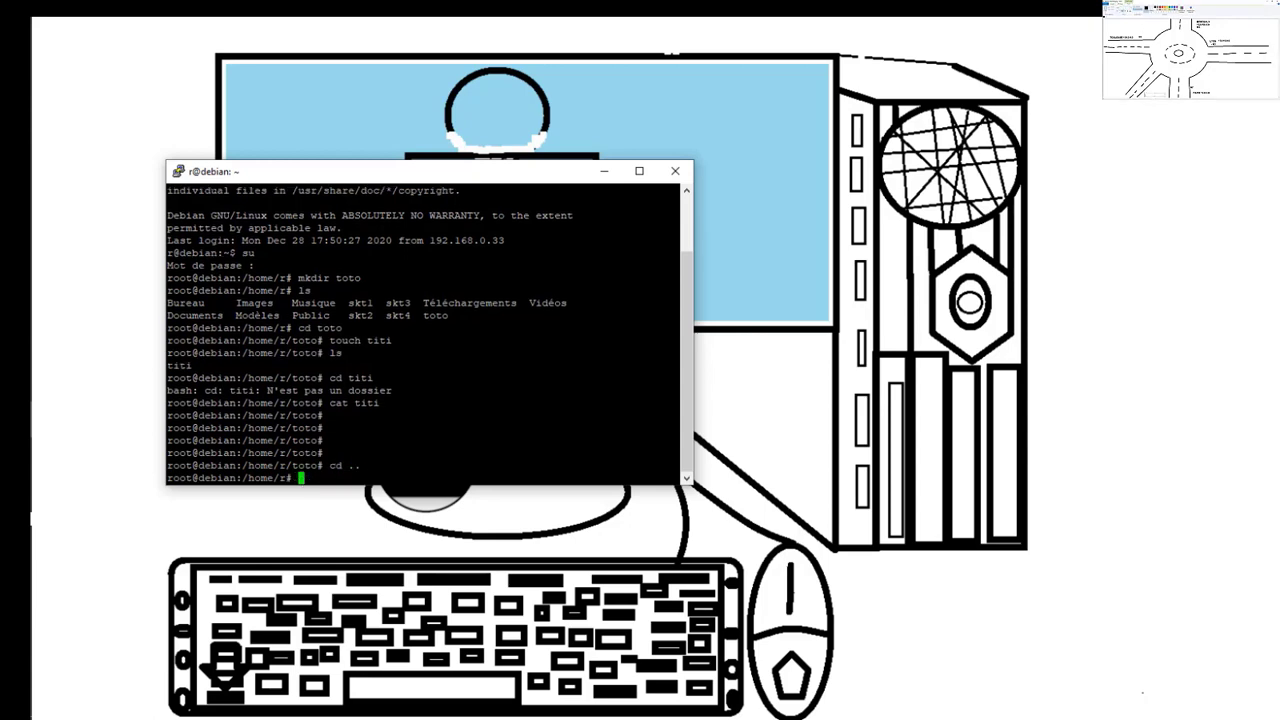
{"action": "type", "text": "cat titi"}
{"action": "key", "text": "Return"}
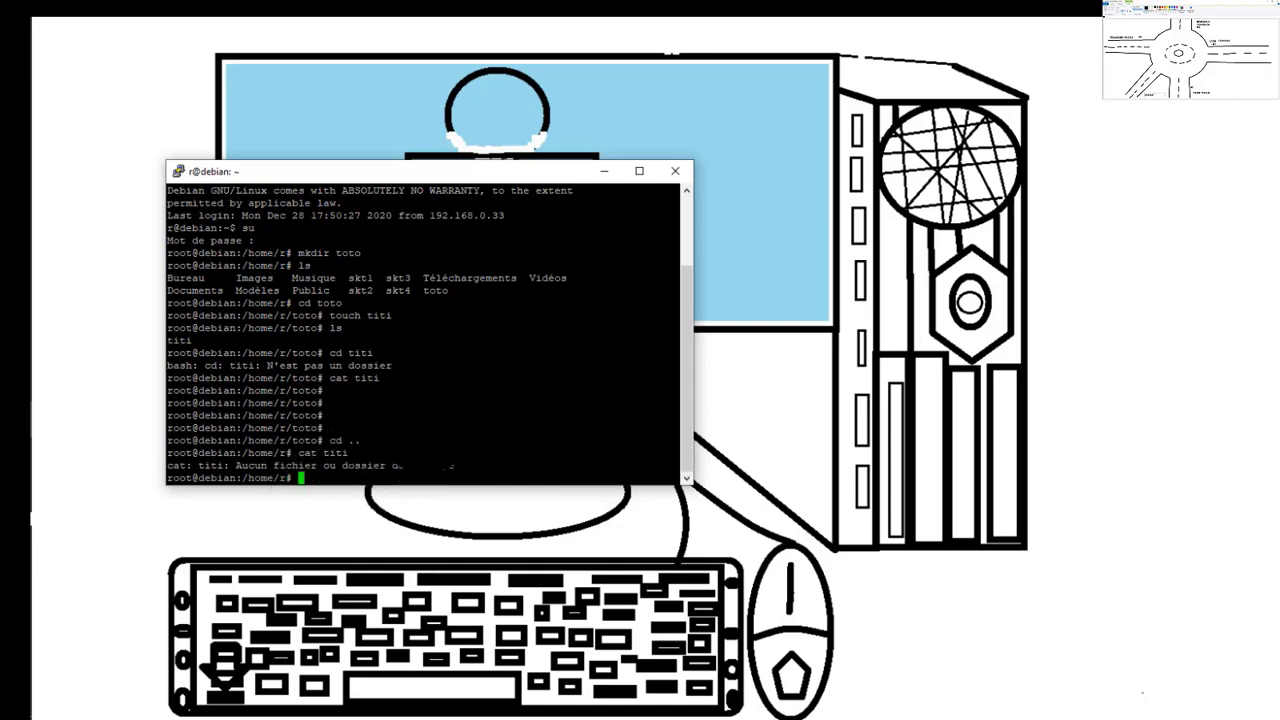
Return to the toto directory and list its contents
{"action": "type", "text": "cd too"}
{"action": "type", "text": "o"}
{"action": "key", "text": "Return"}
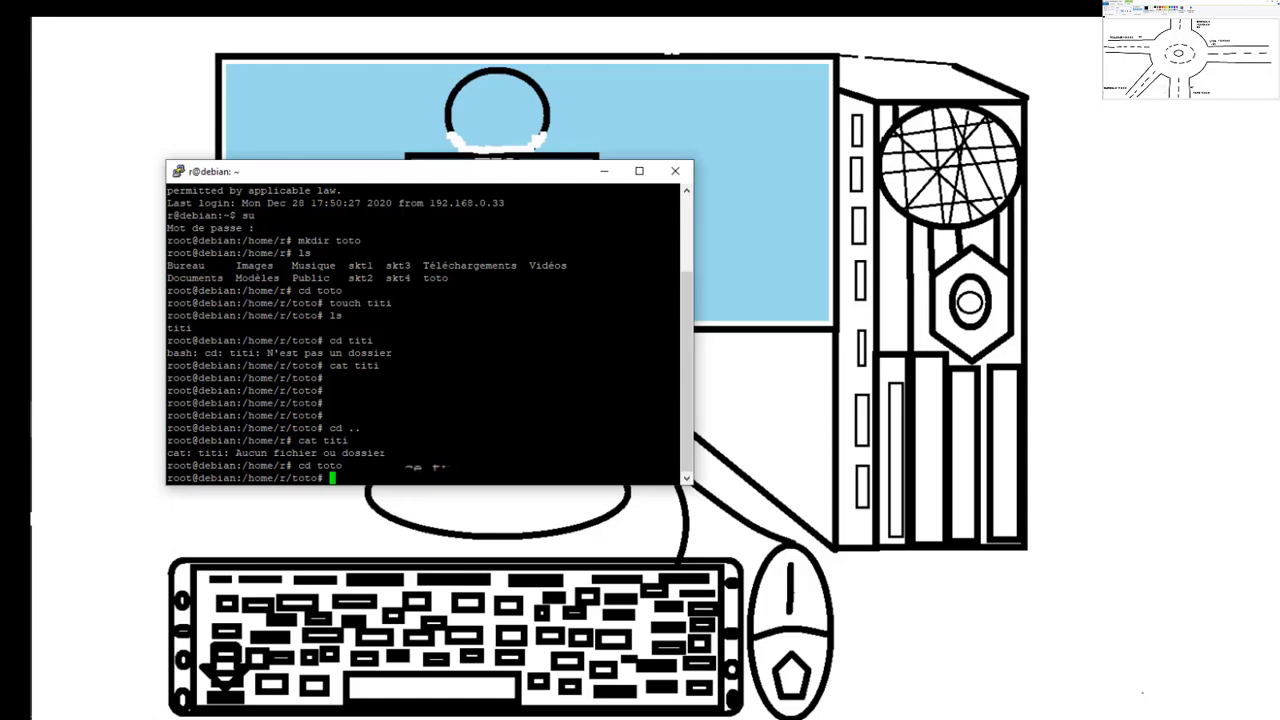
{"action": "type", "text": "ls"}
{"action": "key", "text": "Return"}
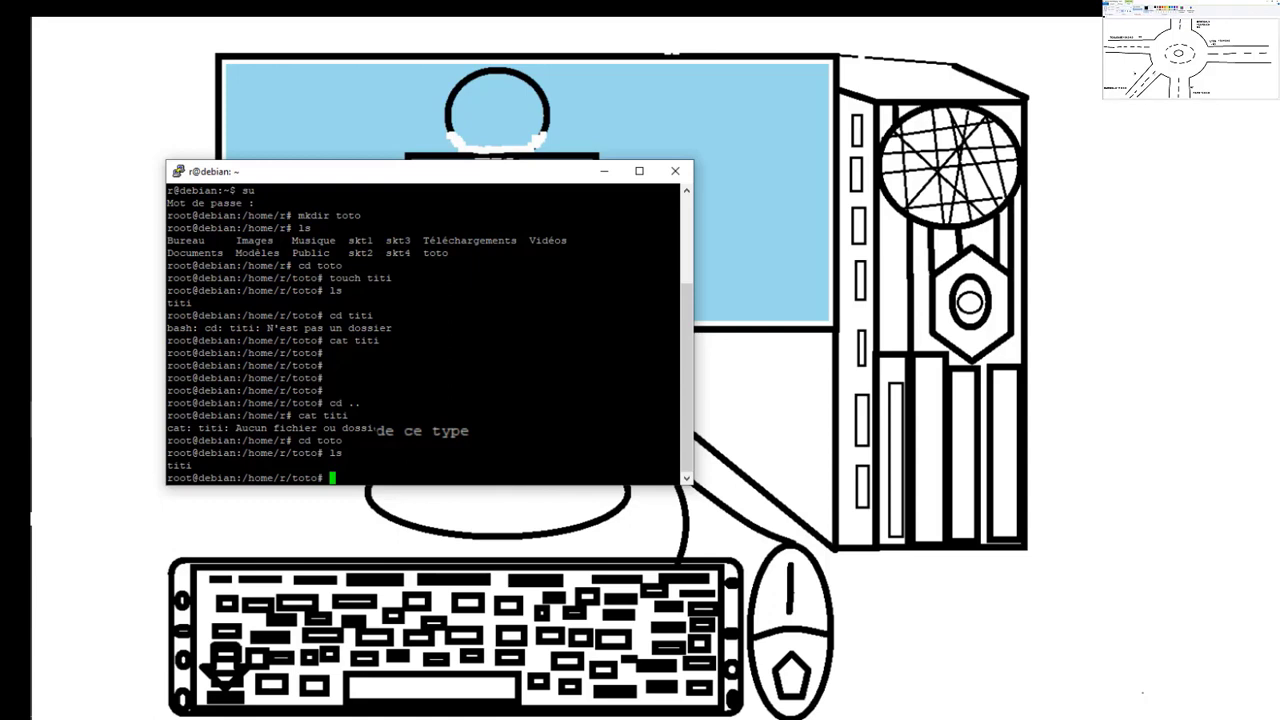
Maximize the terminal, open titi in nano and write "tata_toto_titi salut comment vous allez" in it
{"action": "left_click", "coordinate": [639, 171]}
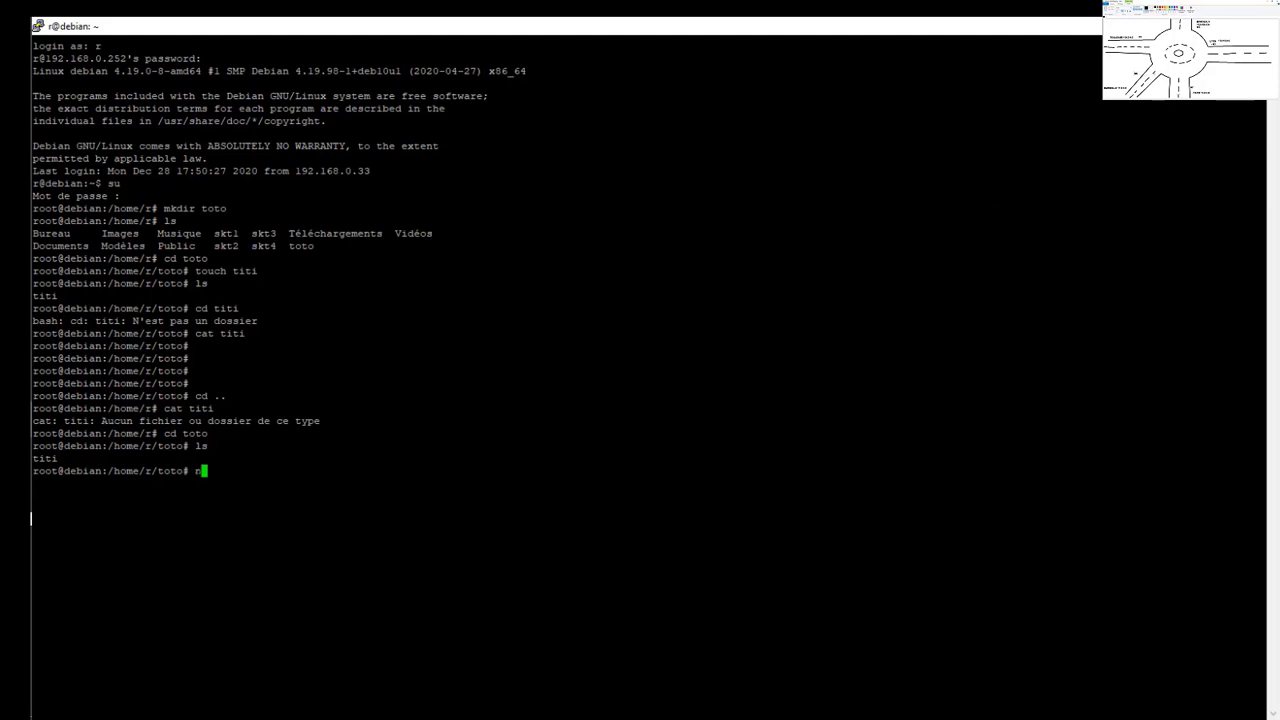
{"action": "type", "text": "nano titi"}
{"action": "key", "text": "Return"}
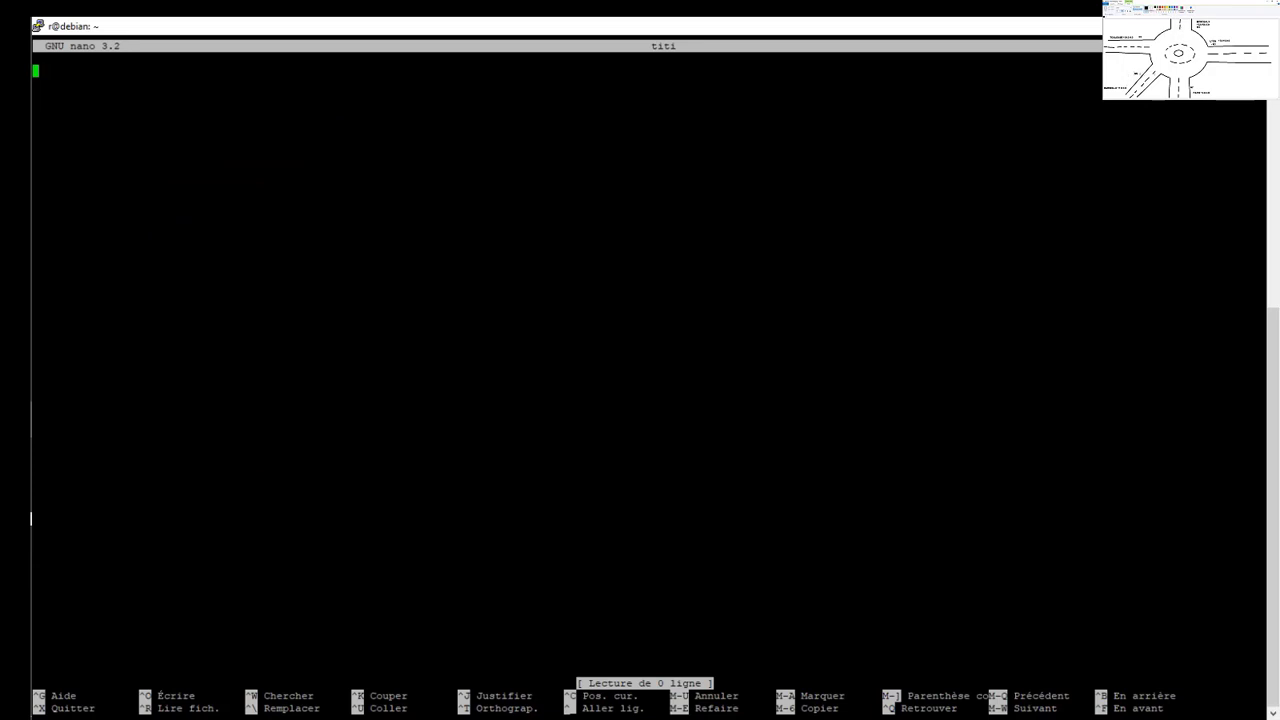
{"action": "type", "text": "tata_toto_ta"}
{"action": "key", "text": "BackSpace"}
{"action": "type", "text": "i"}
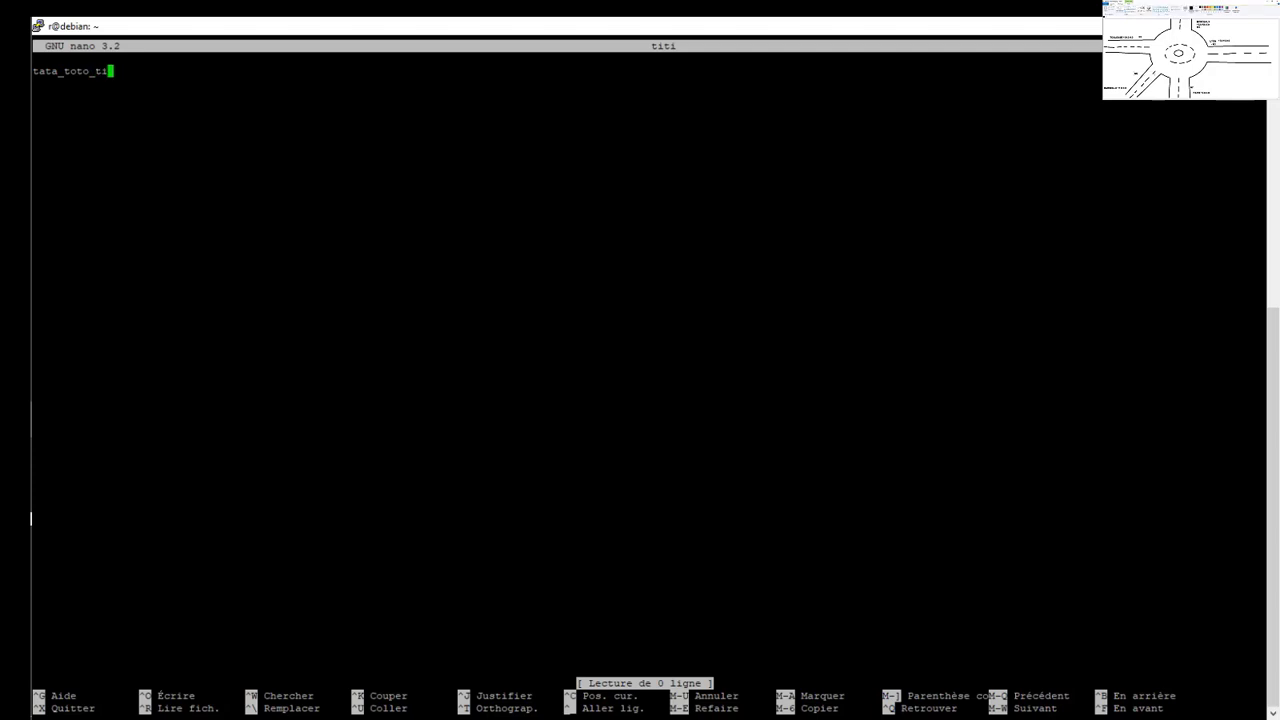
{"action": "type", "text": "t"}
{"action": "type", "text": "i salut comm"}
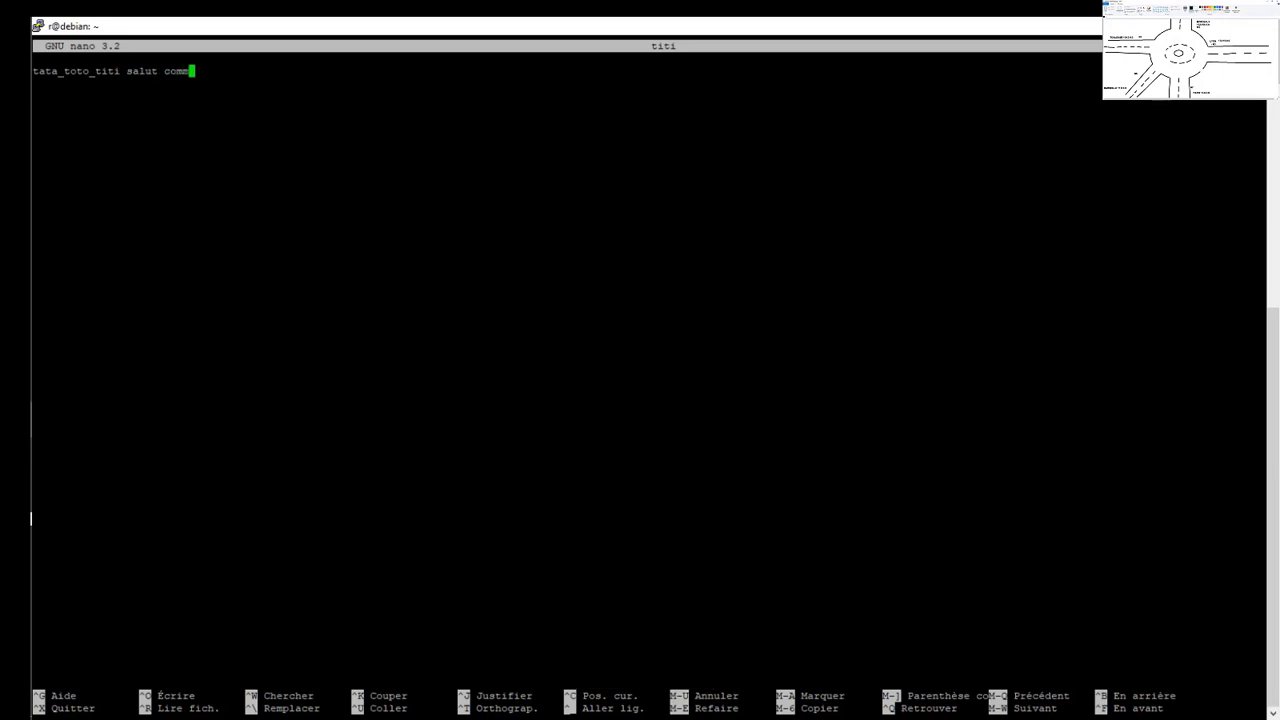
{"action": "type", "text": "ent vous allez"}
Exit nano, saving the modified text under the same file name titi
{"action": "key", "text": "ctrl+x"}
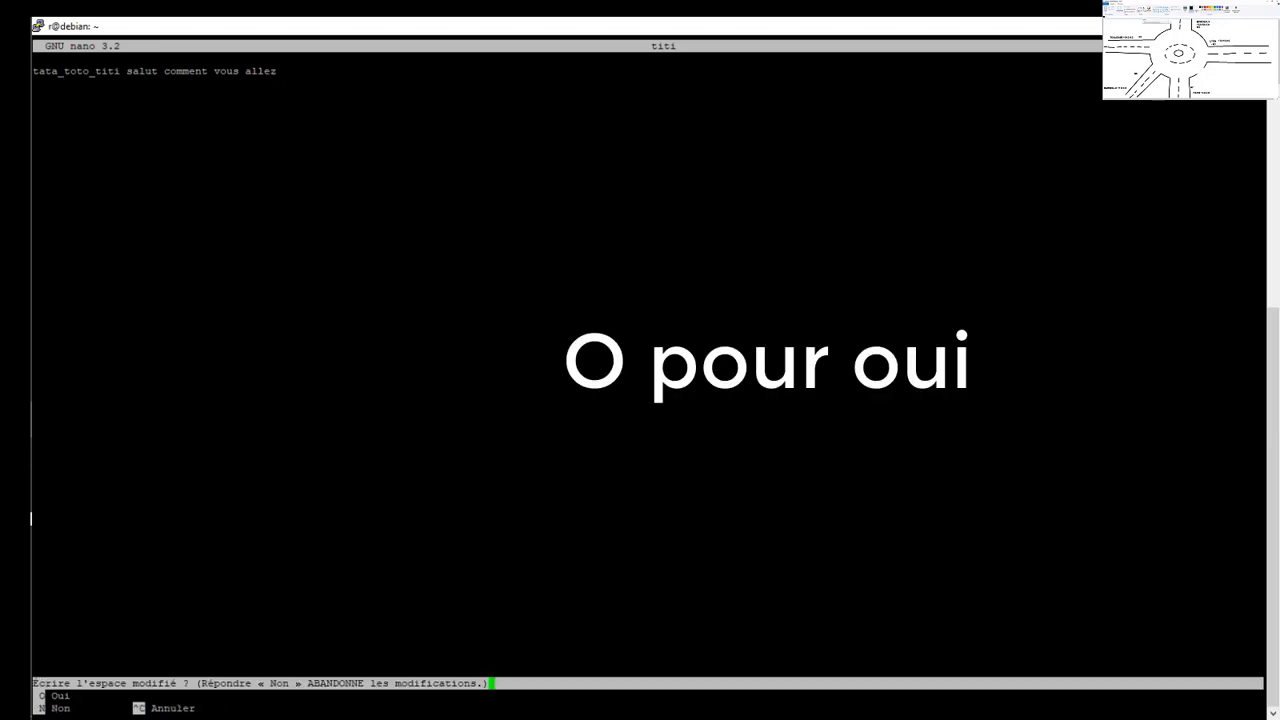
{"action": "key", "text": "o"}
{"action": "key", "text": "Return"}
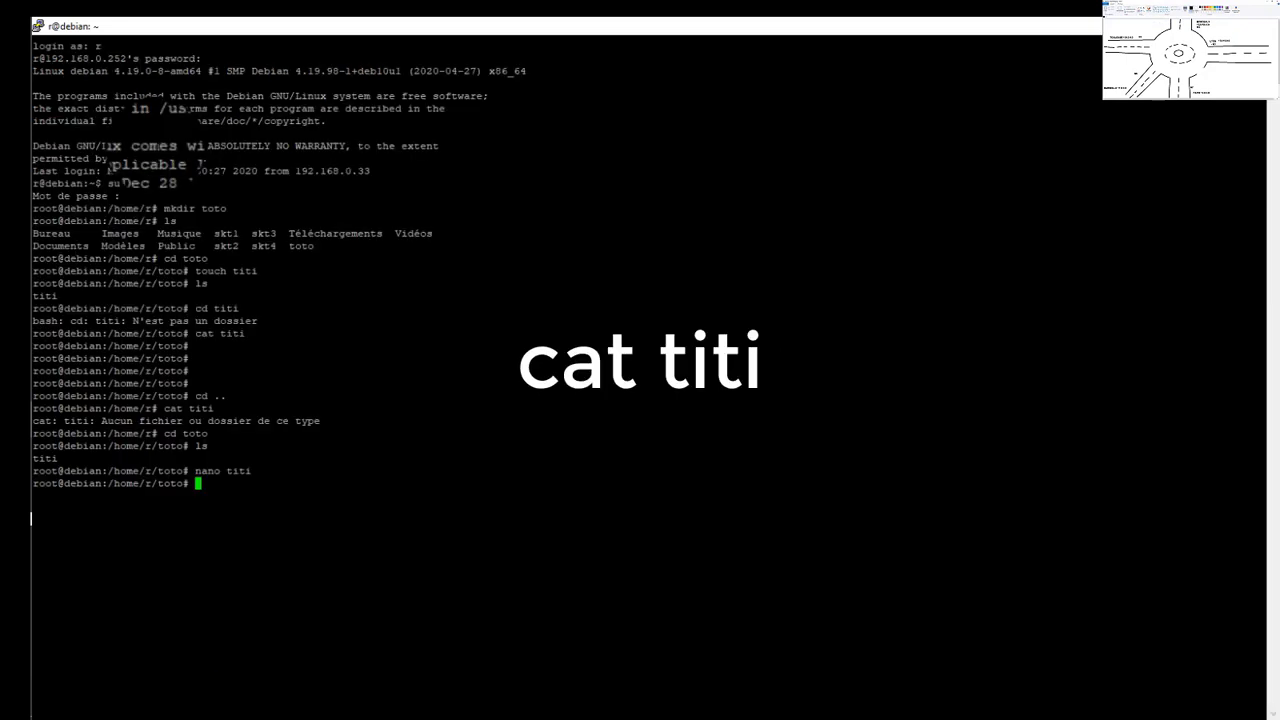
Display the saved contents of titi with cat
{"action": "key", "text": "Return"}
{"action": "key", "text": "Return"}
{"action": "key", "text": "Return"}
{"action": "key", "text": "Return"}
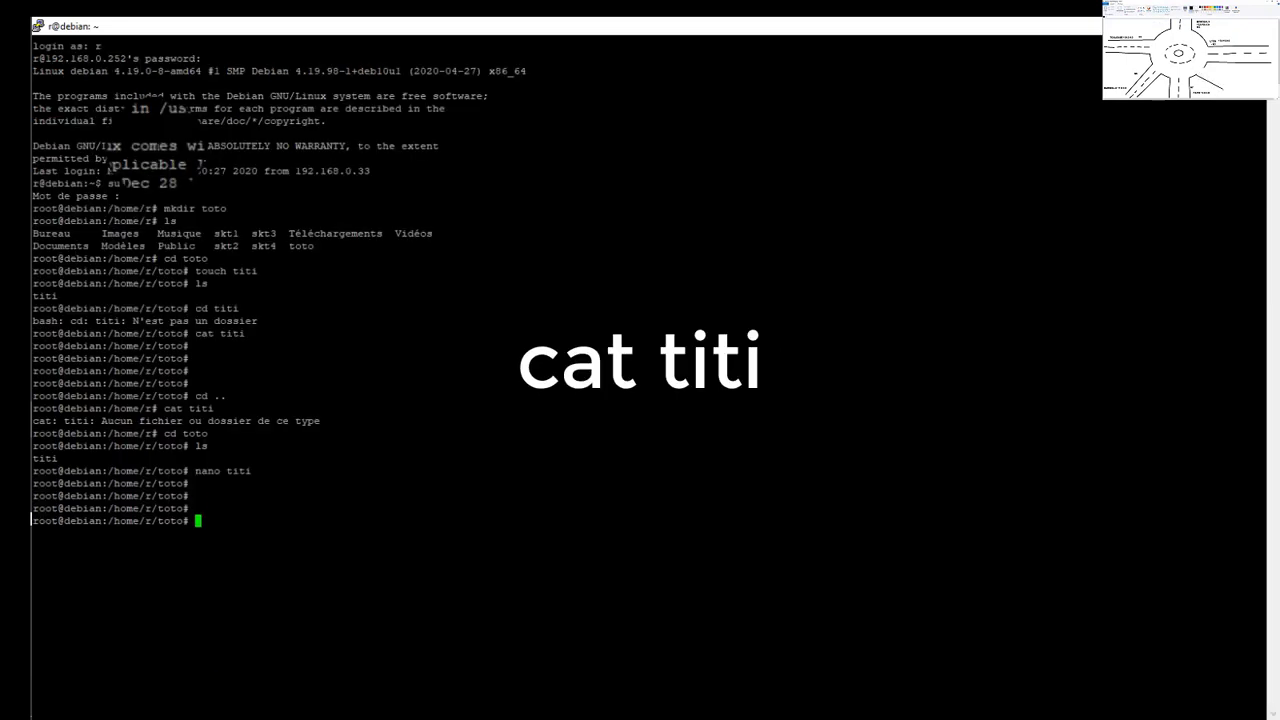
{"action": "type", "text": "cat "}
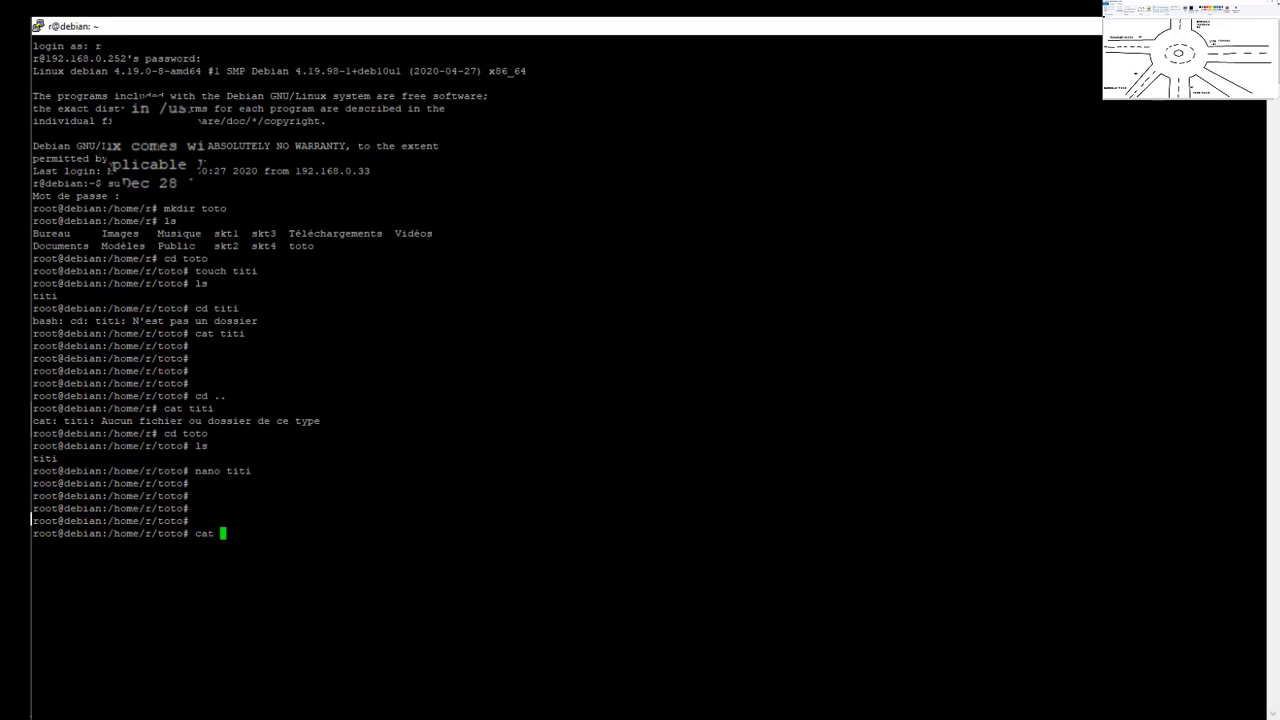
{"action": "type", "text": "titi"}
{"action": "key", "text": "Return"}
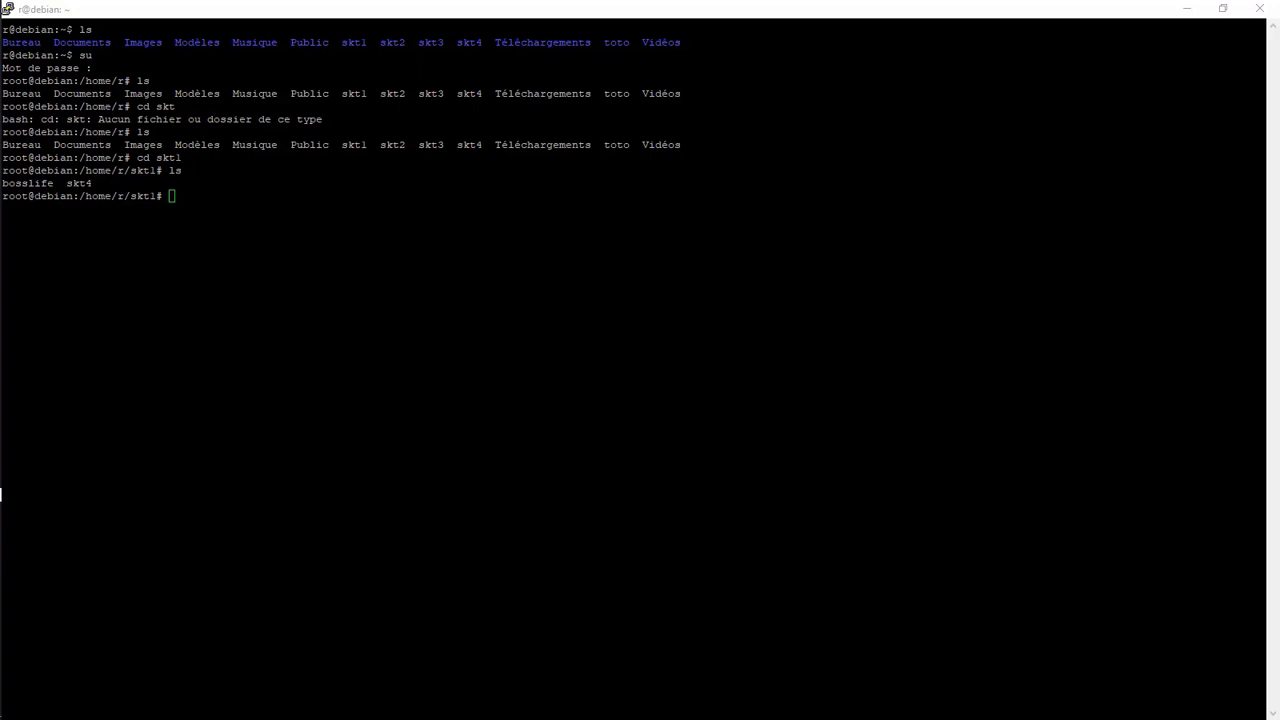
Minimize PuTTY, switch to the Remote Desktop session on 192.168.0.253 and open PowerShell there
{"action": "left_click", "coordinate": [1201, 12]}
{"action": "left_click", "coordinate": [1185, 10]}
{"action": "mouse_move", "coordinate": [18, 358]}
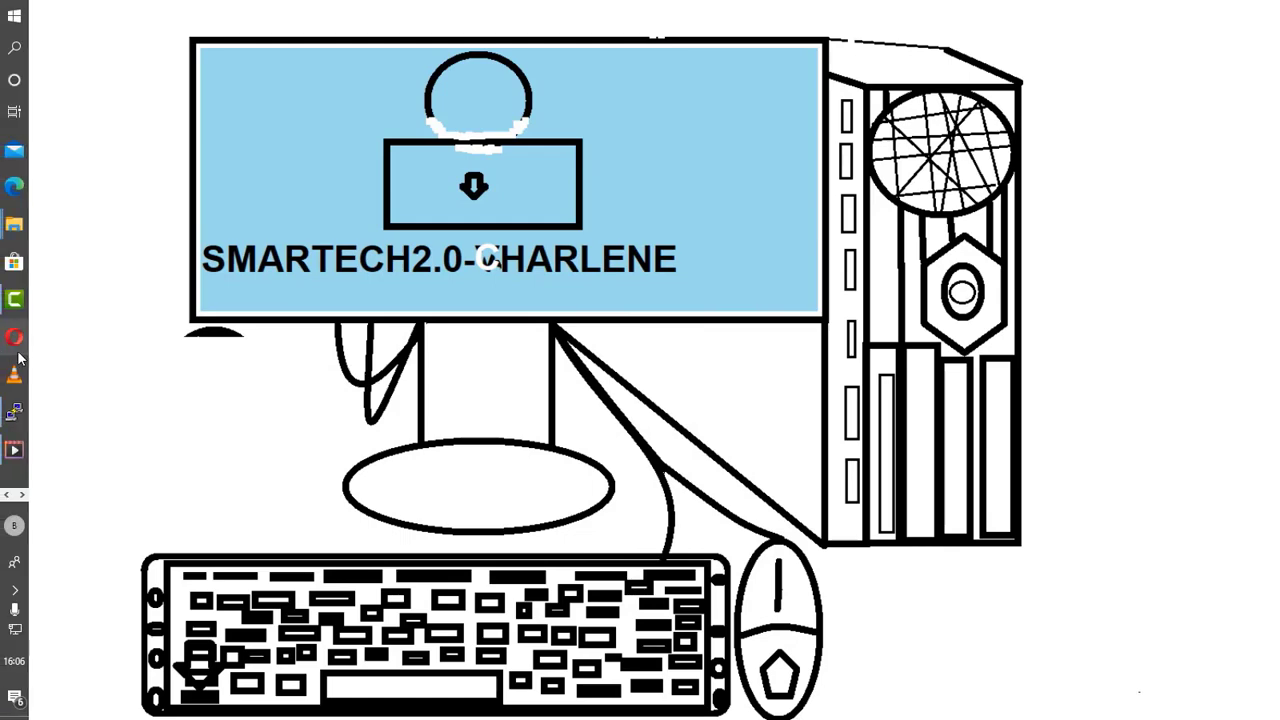
{"action": "left_click", "coordinate": [21, 494]}
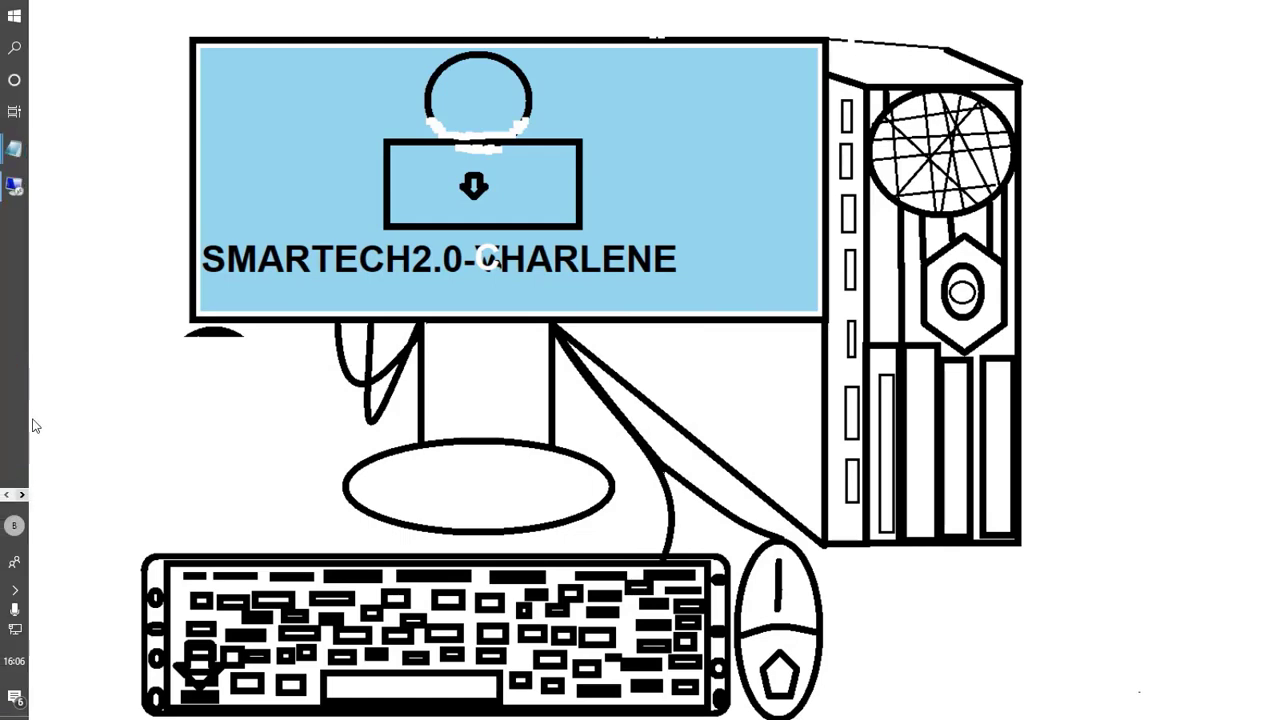
{"action": "left_click", "coordinate": [18, 187]}
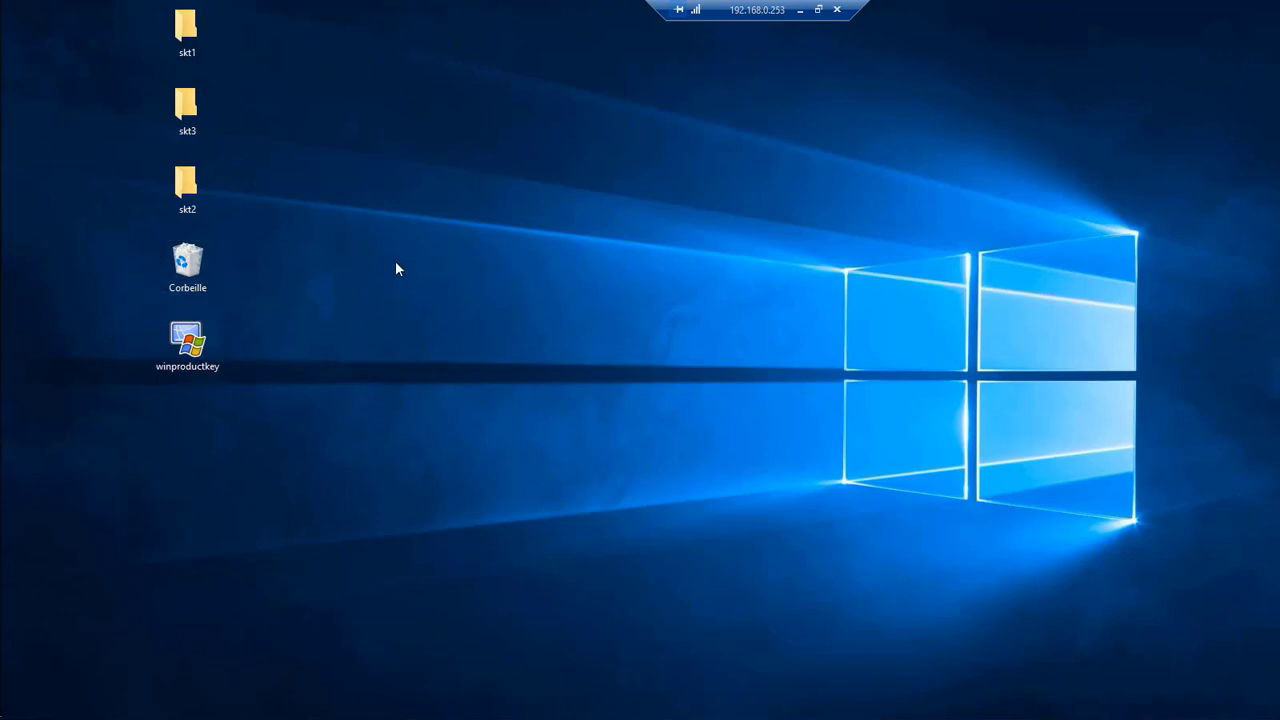
{"action": "mouse_move", "coordinate": [3, 268]}
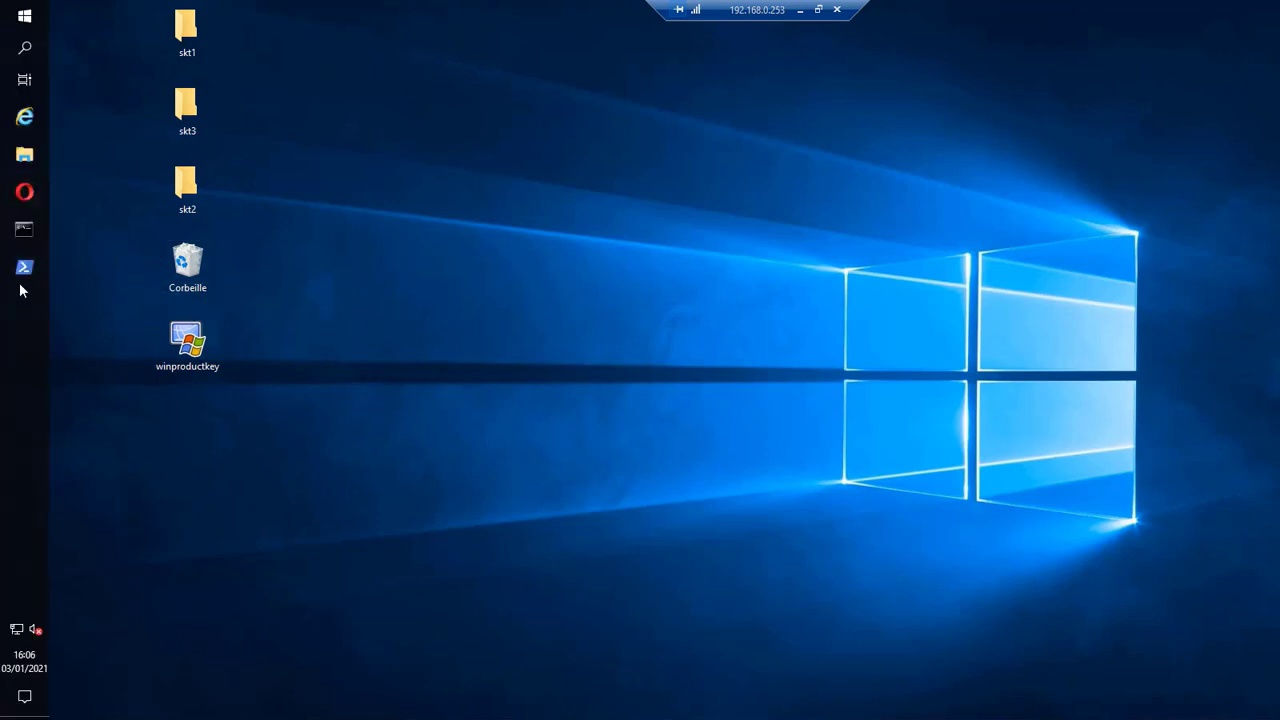
{"action": "left_click", "coordinate": [25, 268]}
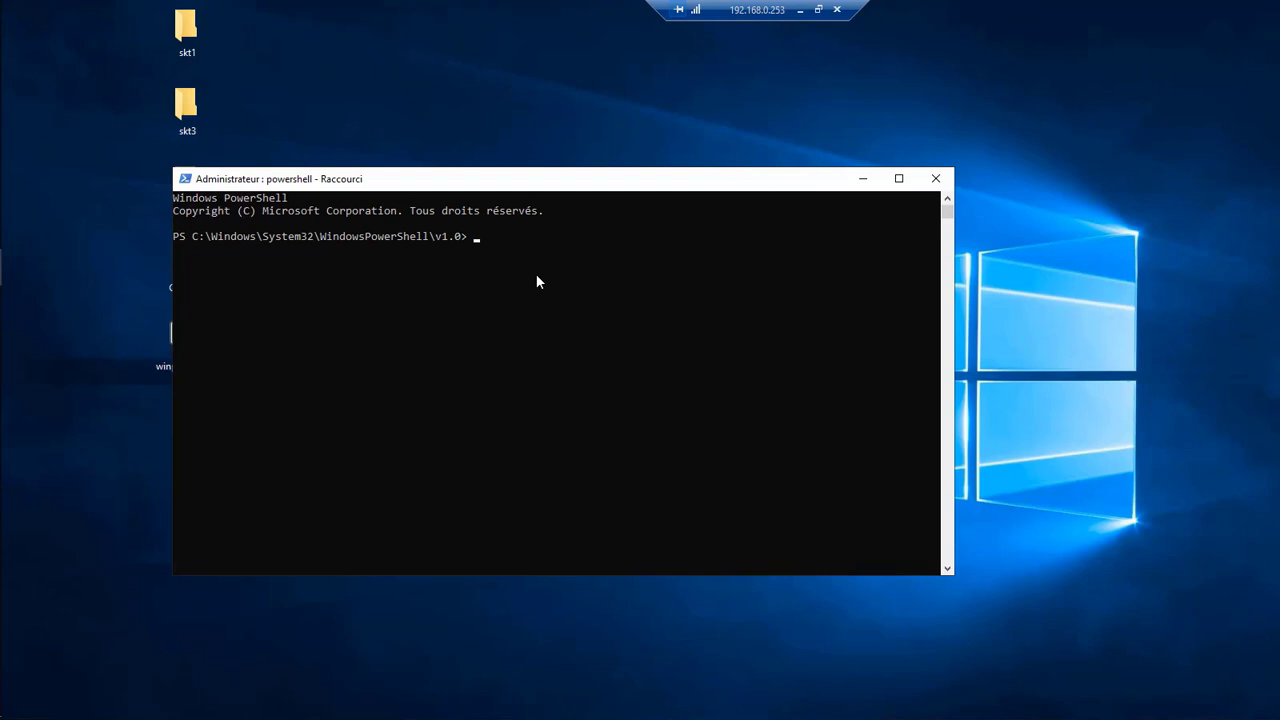
List the contents of the WindowsPowerShell\v1.0 directory with dir and look through the listing
{"action": "type", "text": "dir"}
{"action": "key", "text": "Return"}
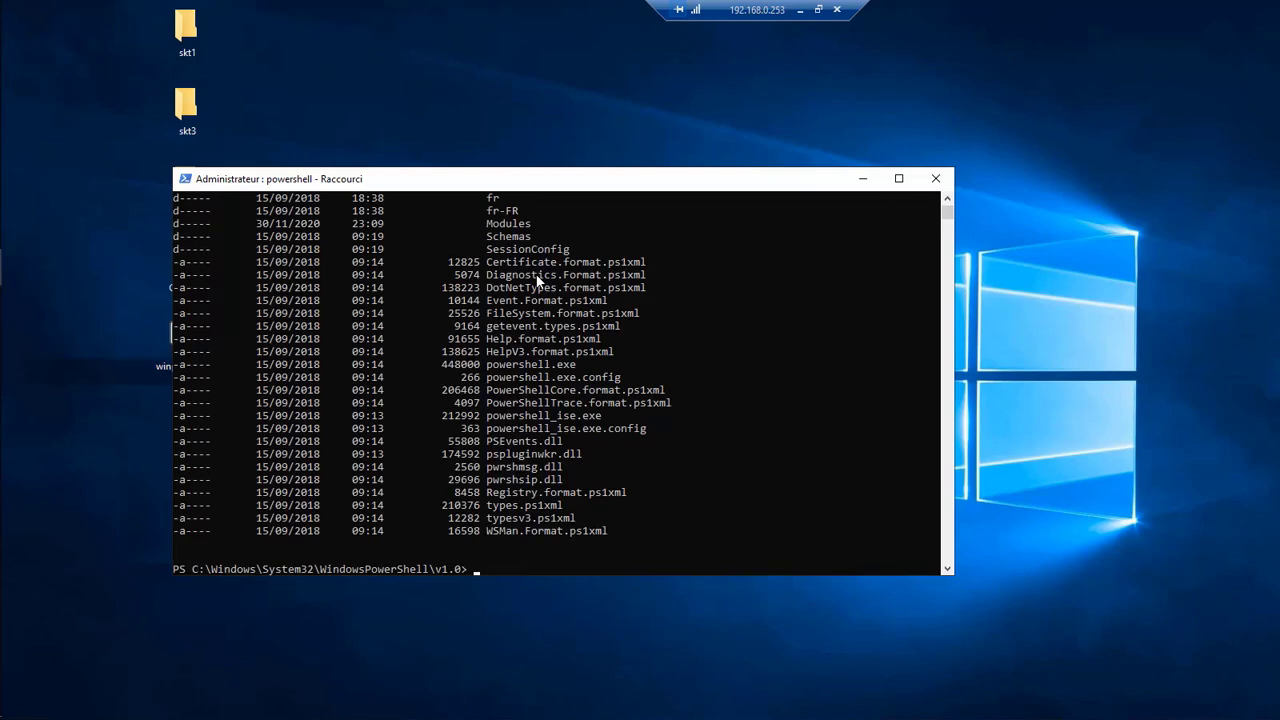
{"action": "scroll", "coordinate": [646, 368], "scroll_direction": "up", "scroll_amount": 5}
{"action": "scroll", "coordinate": [646, 368], "scroll_direction": "down", "scroll_amount": 9}
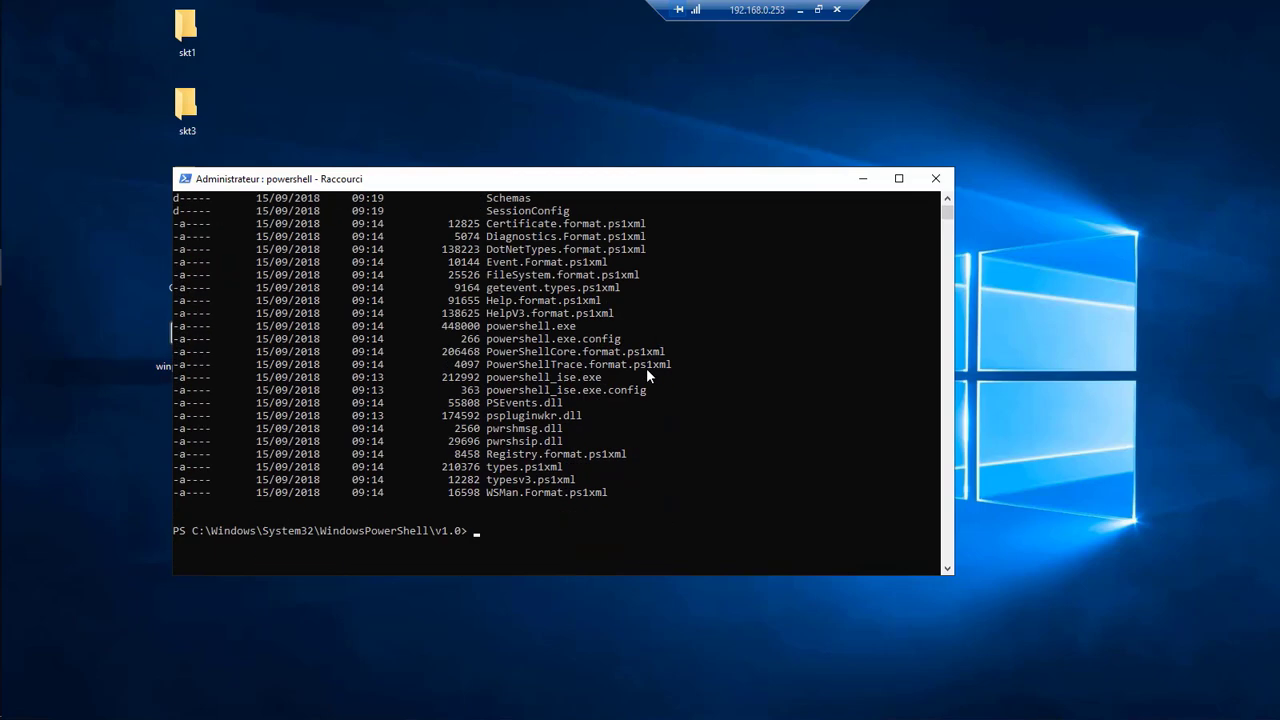
{"action": "scroll", "coordinate": [646, 376], "scroll_direction": "down", "scroll_amount": 2}
{"action": "scroll", "coordinate": [646, 376], "scroll_direction": "up", "scroll_amount": 4}
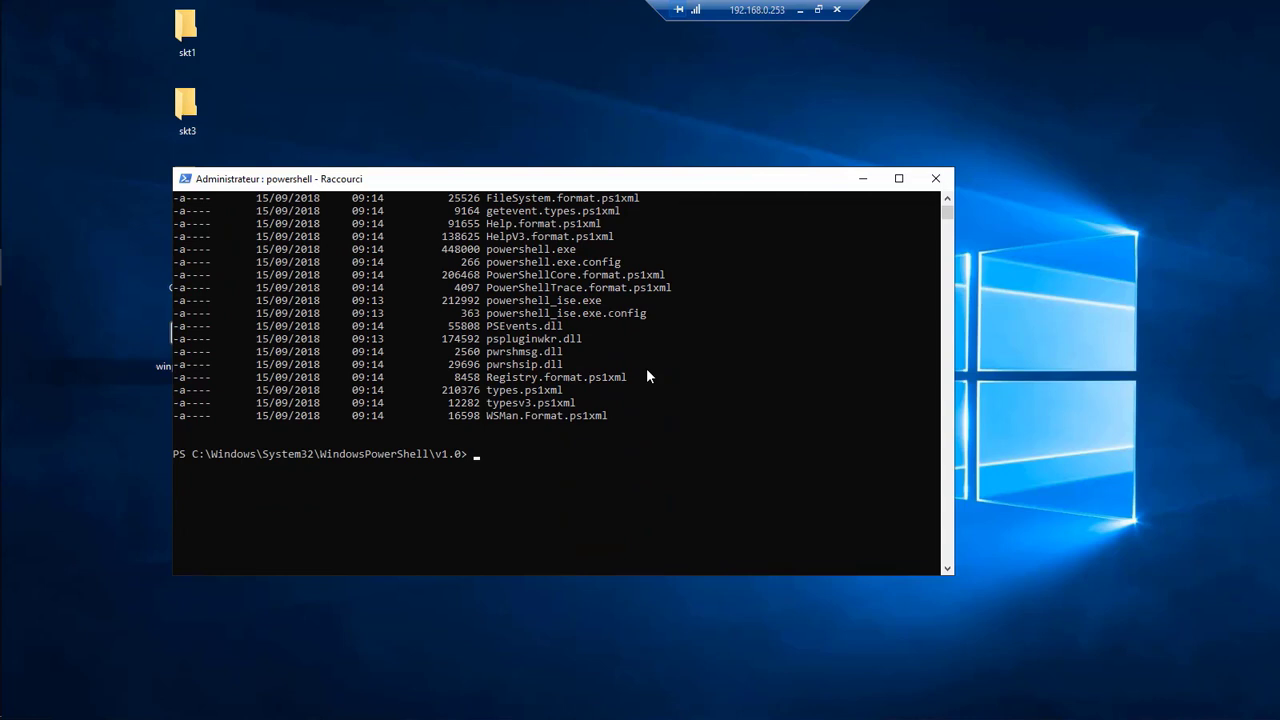
Move up one level to the WindowsPowerShell directory, and jump to the root of C:\ with cd\
{"action": "type", "text": "cd .."}
{"action": "key", "text": "Return"}
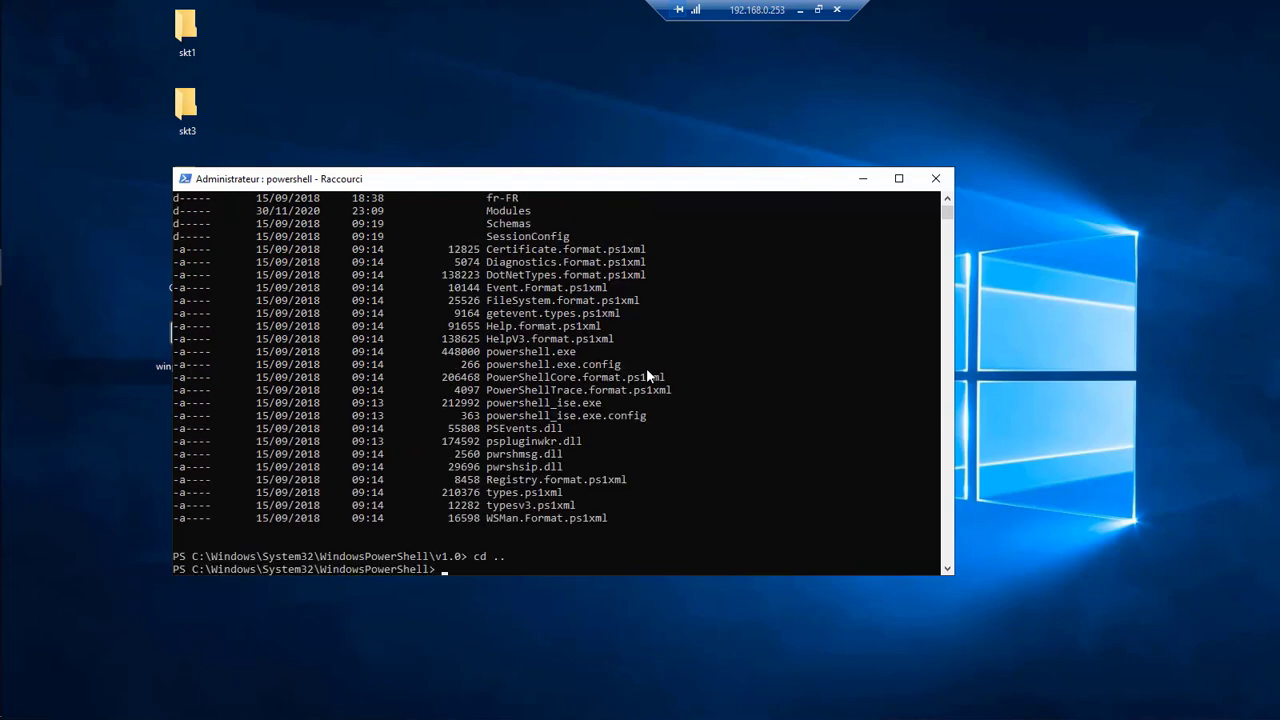
{"action": "scroll", "coordinate": [660, 325], "scroll_direction": "down", "scroll_amount": 4}
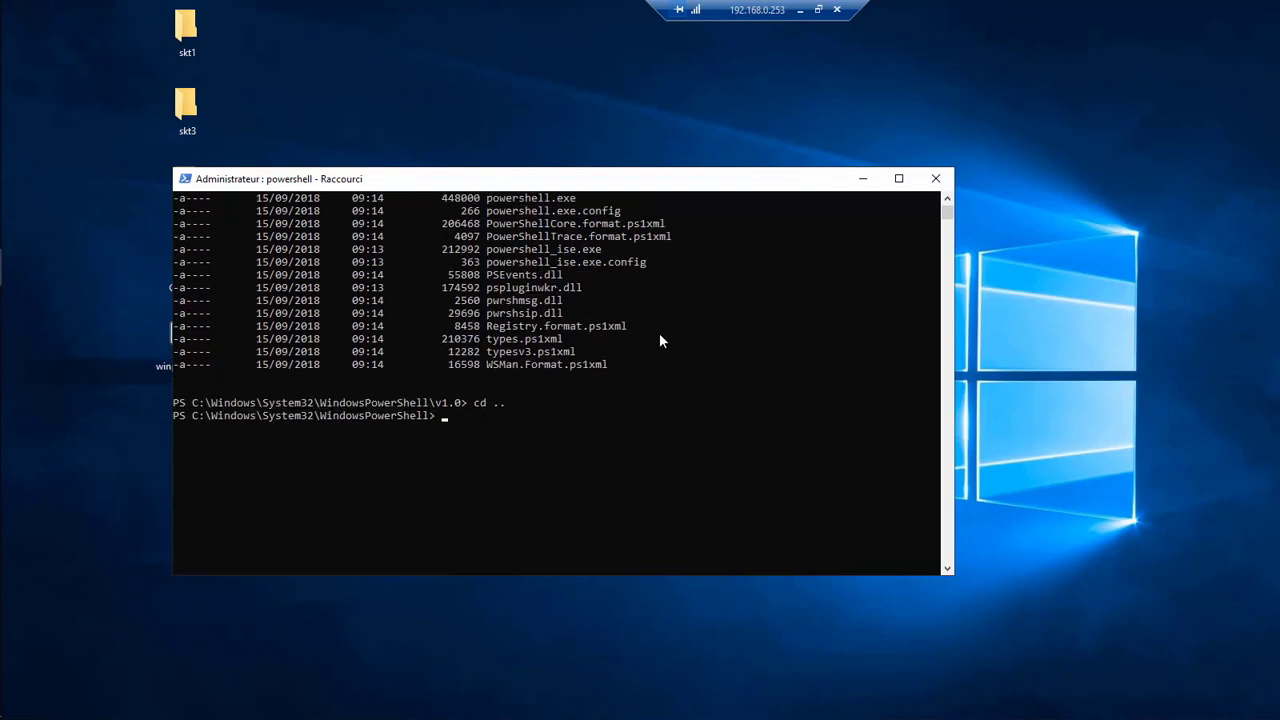
{"action": "type", "text": "cd\\"}
{"action": "key", "text": "Return"}
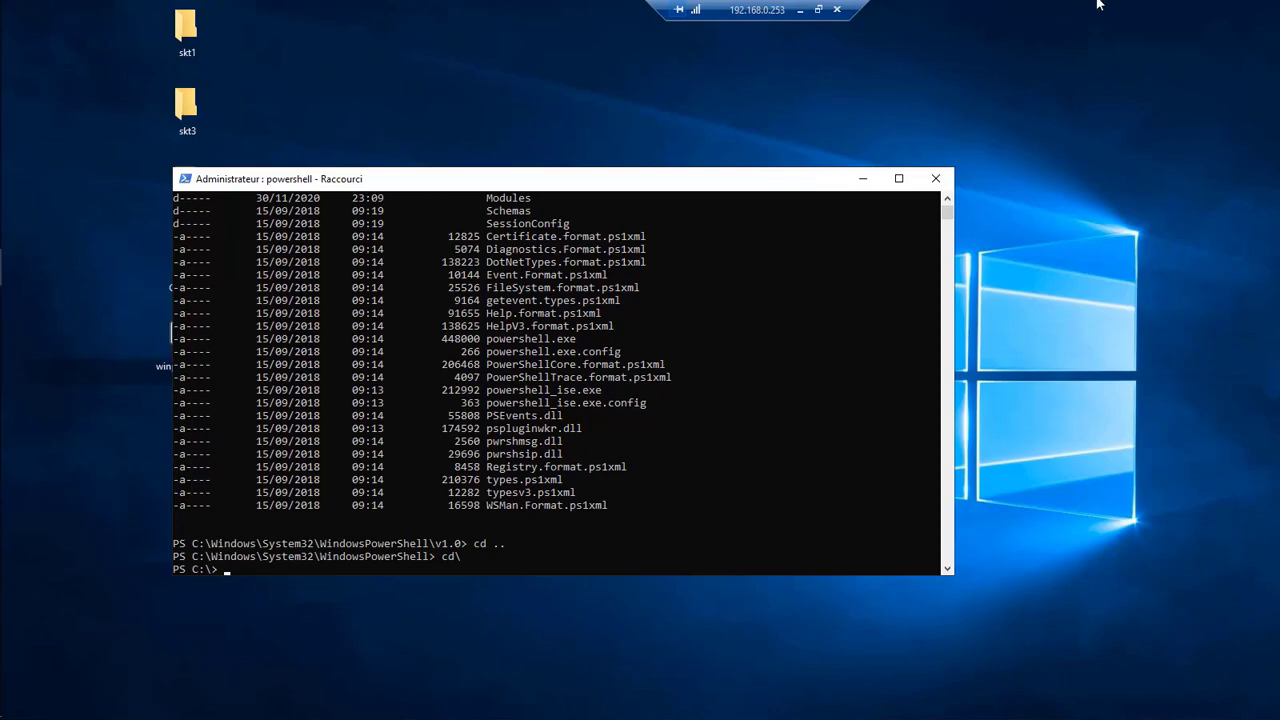
Maximize the PowerShell window and list the contents of C:\ with dir
{"action": "left_click", "coordinate": [898, 178]}
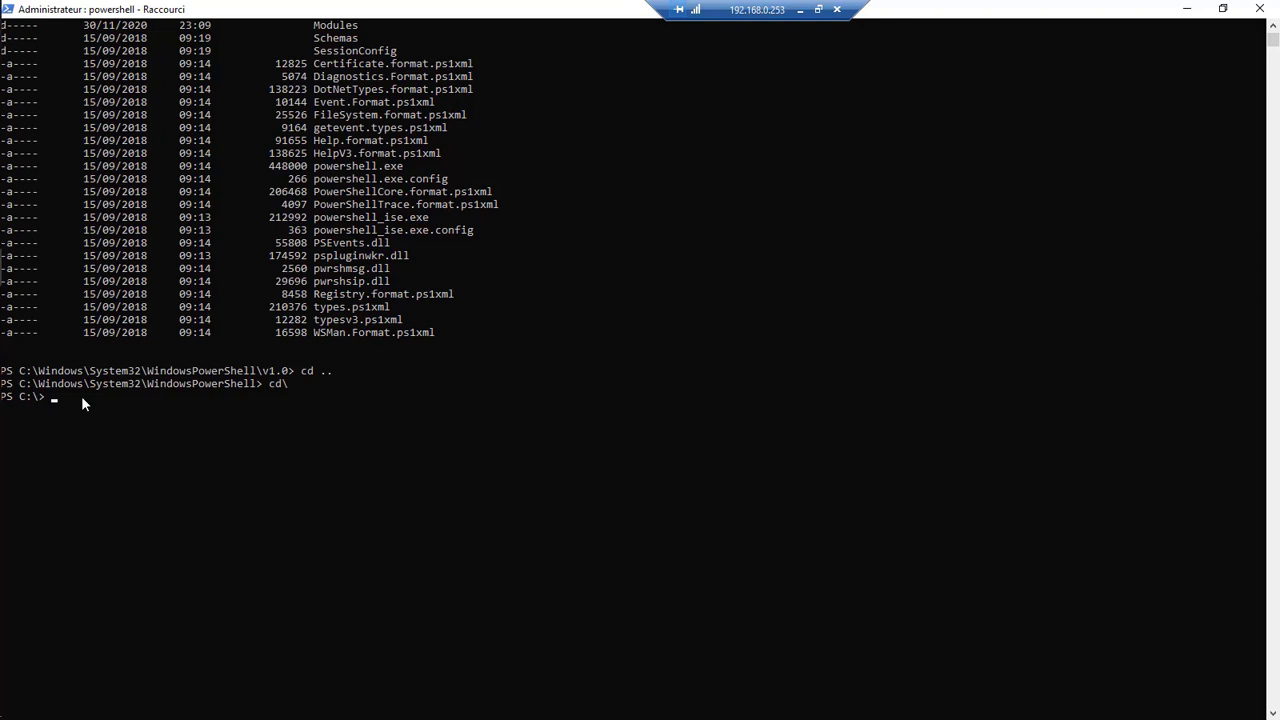
{"action": "type", "text": "dir"}
{"action": "key", "text": "Return"}
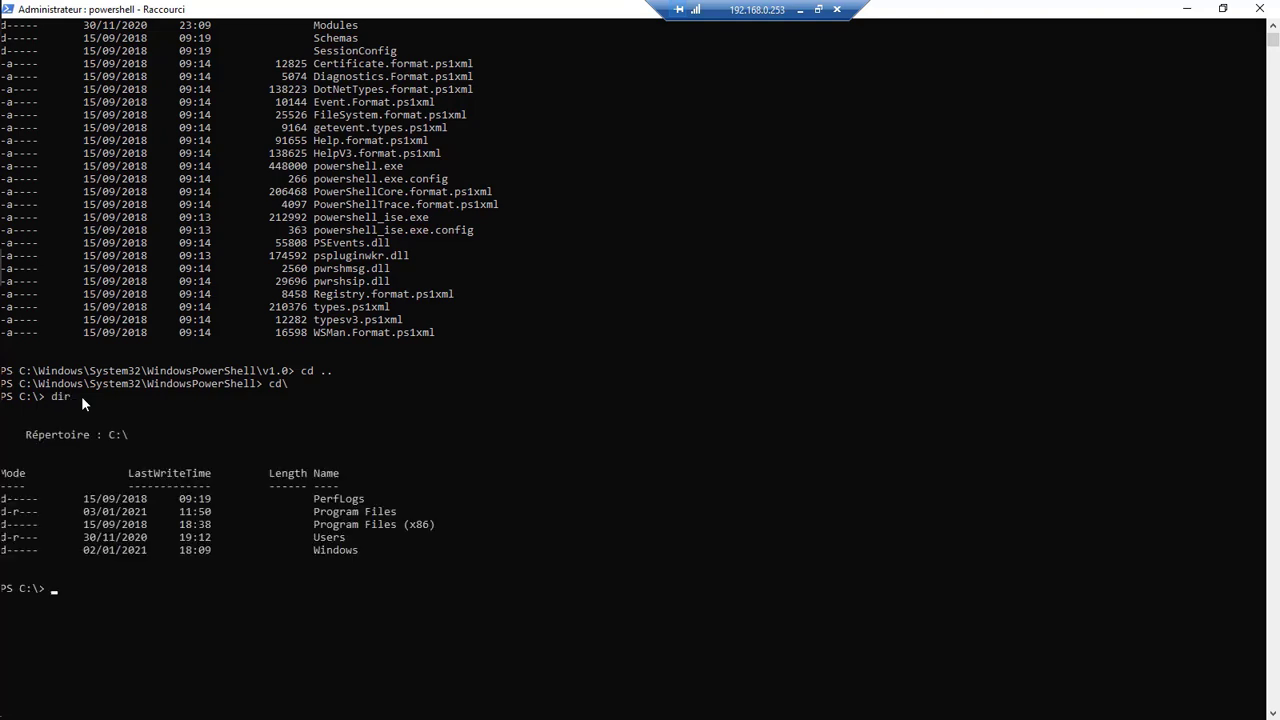
Change into the users directory and list its contents with dir
{"action": "type", "text": "cd"}
{"action": "type", "text": " w"}
{"action": "key", "text": "BackSpace"}
{"action": "key", "text": "BackSpace"}
{"action": "key", "text": "BackSpace"}
{"action": "key", "text": "BackSpace"}
{"action": "type", "text": "cd users"}
{"action": "key", "text": "Return"}
{"action": "type", "text": "dir"}
{"action": "key", "text": "Return"}
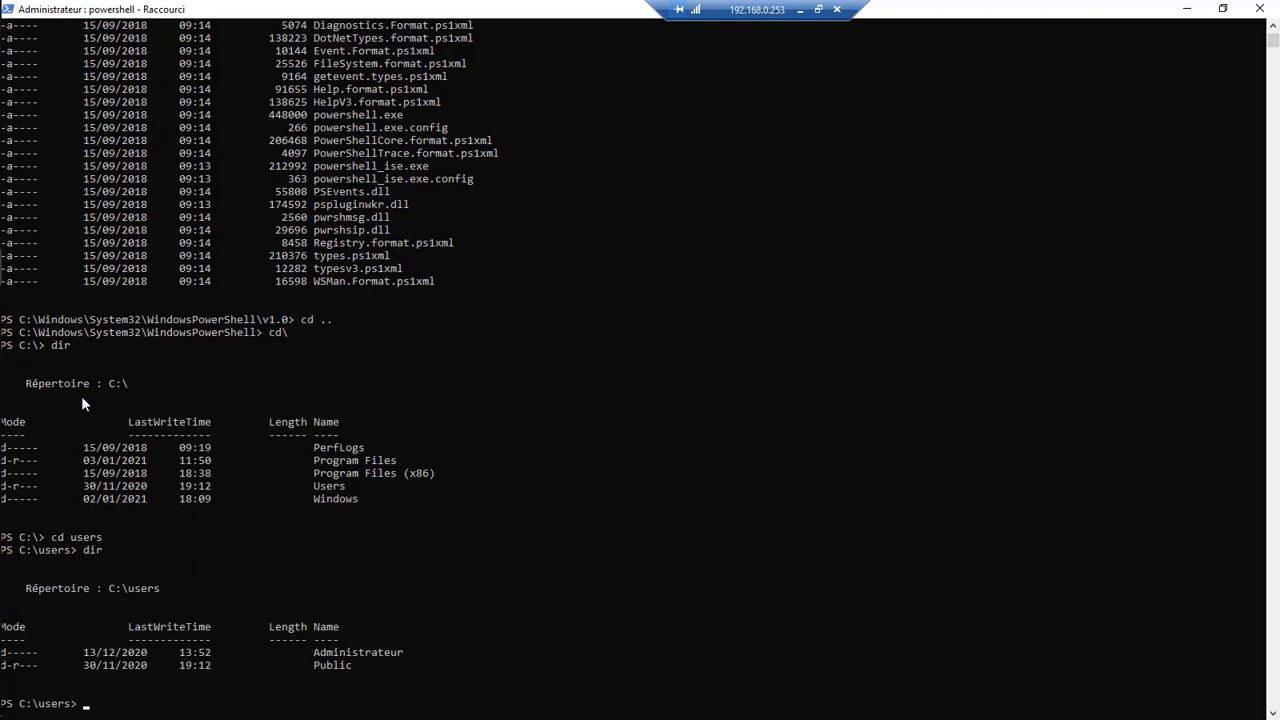
Change into the administrateur directory and from there into desktop
{"action": "type", "text": "cd administrateur"}
{"action": "key", "text": "Return"}
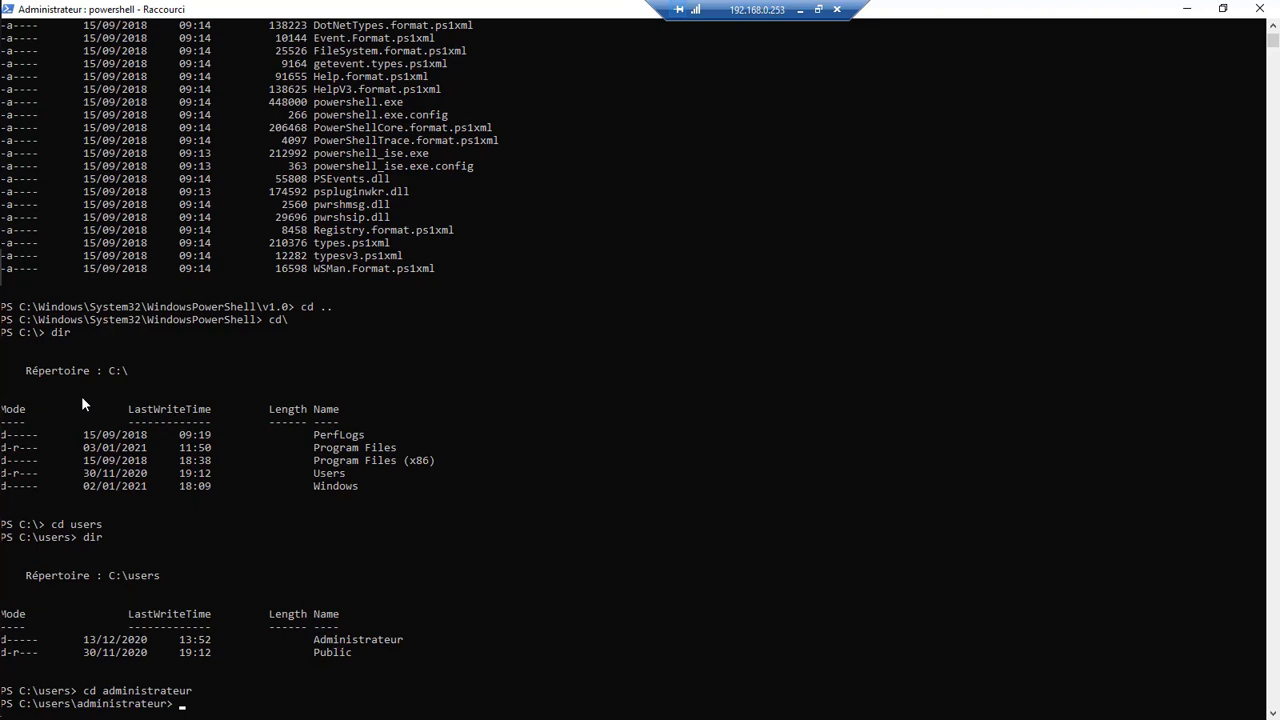
{"action": "type", "text": "cd desktop"}
{"action": "key", "text": "Return"}
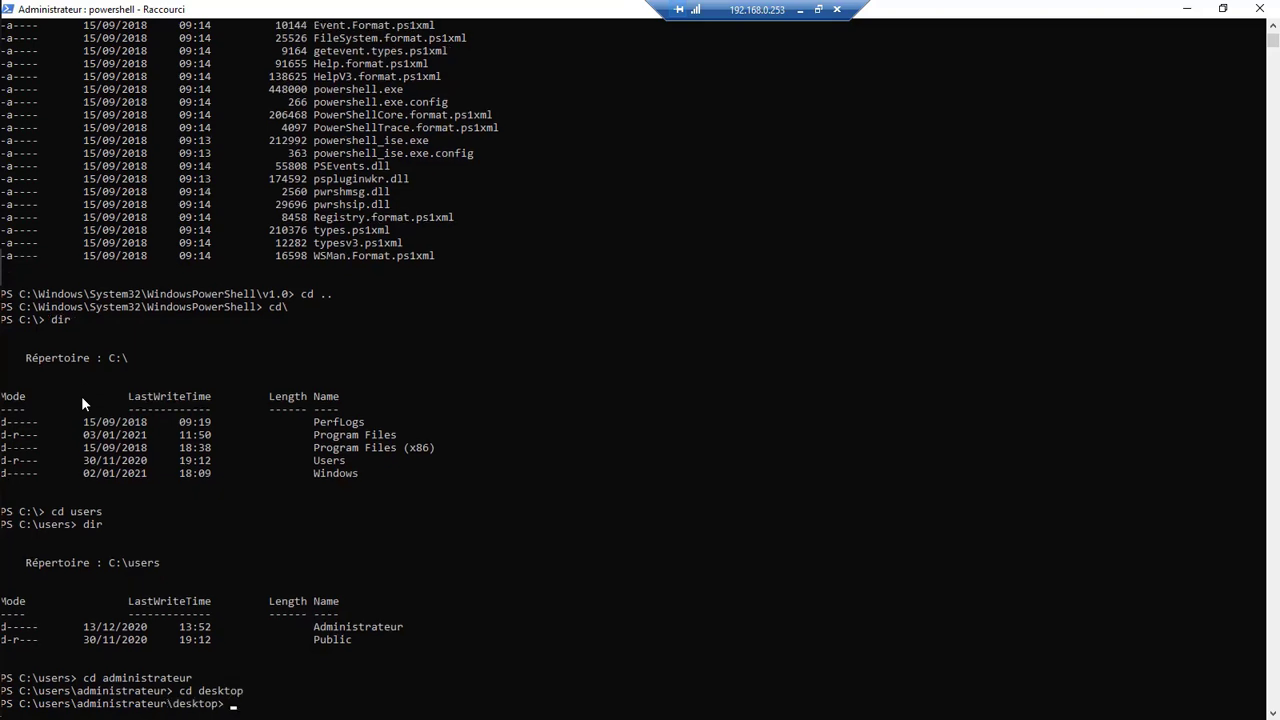
List the contents of the administrateur desktop directory with dir
{"action": "type", "text": "dir"}
{"action": "key", "text": "Return"}
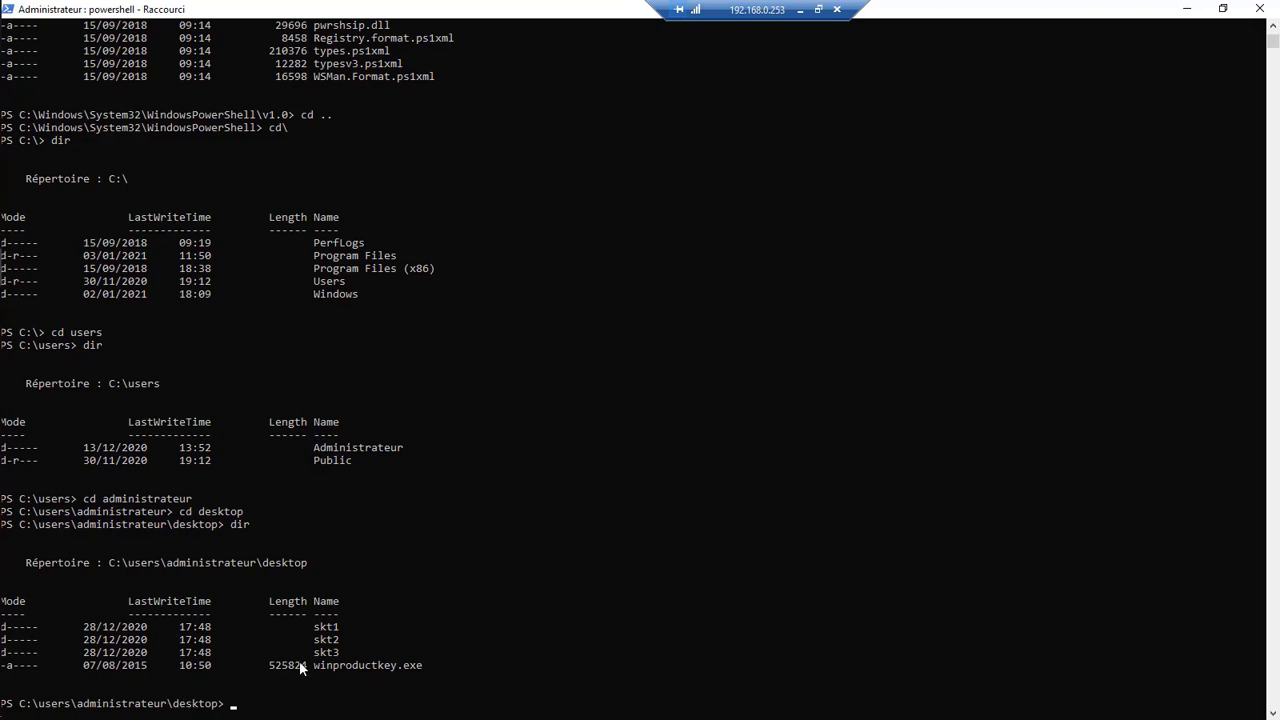
{"action": "scroll", "coordinate": [301, 668], "scroll_direction": "down", "scroll_amount": 1}
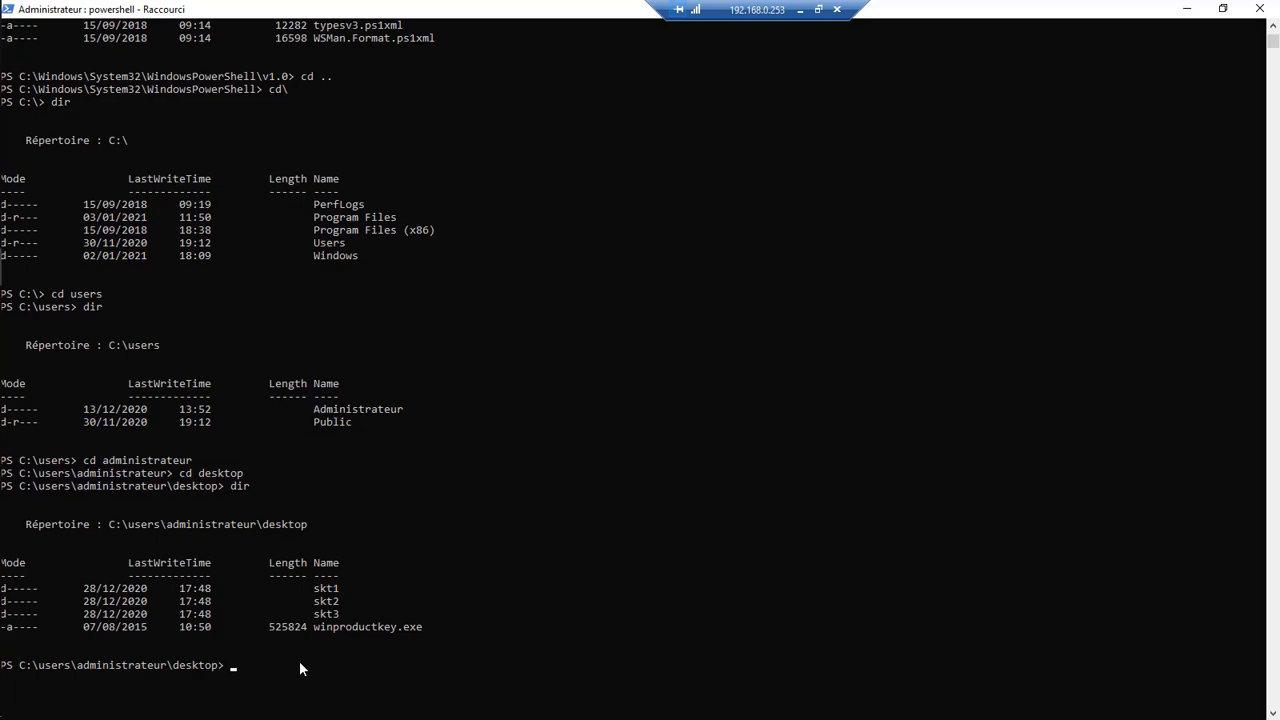
Run the color a command and clear the console with cls
{"action": "type", "text": "color a"}
{"action": "key", "text": "Return"}
{"action": "type", "text": "cls"}
{"action": "key", "text": "Return"}
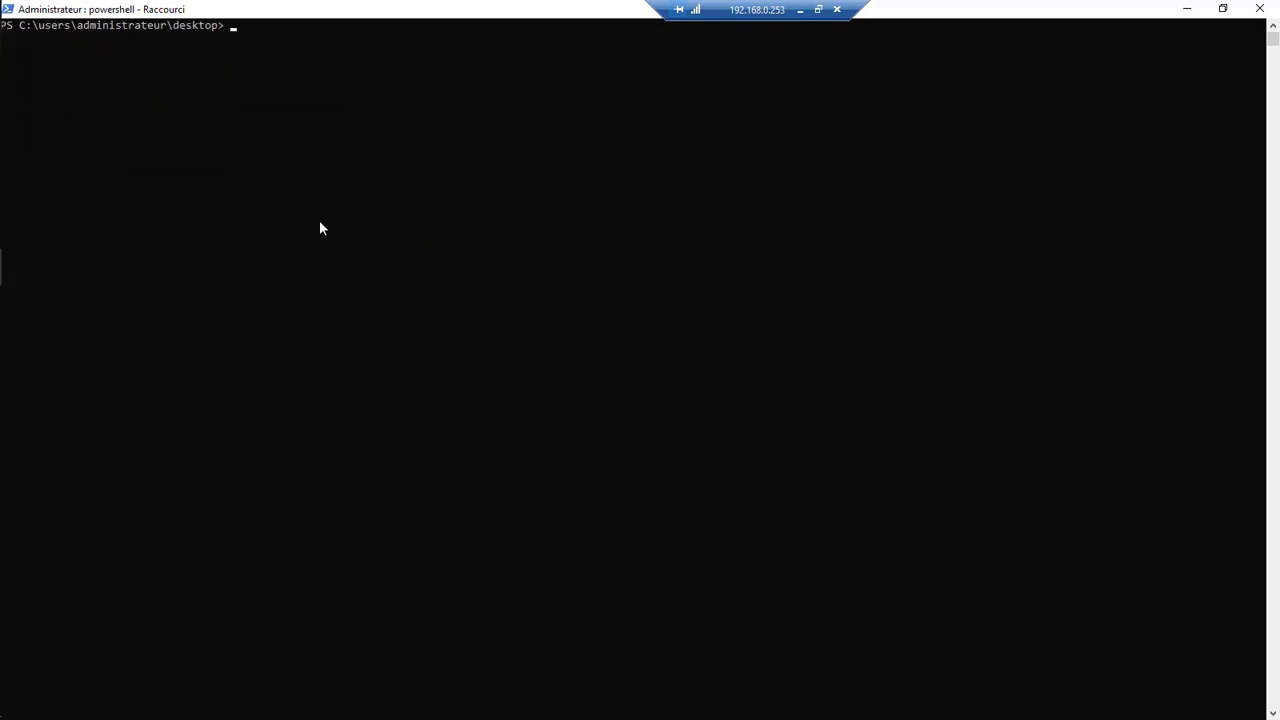
Display the PowerShell host and version details with get-host
{"action": "type", "text": "get-host"}
{"action": "key", "text": "Return"}
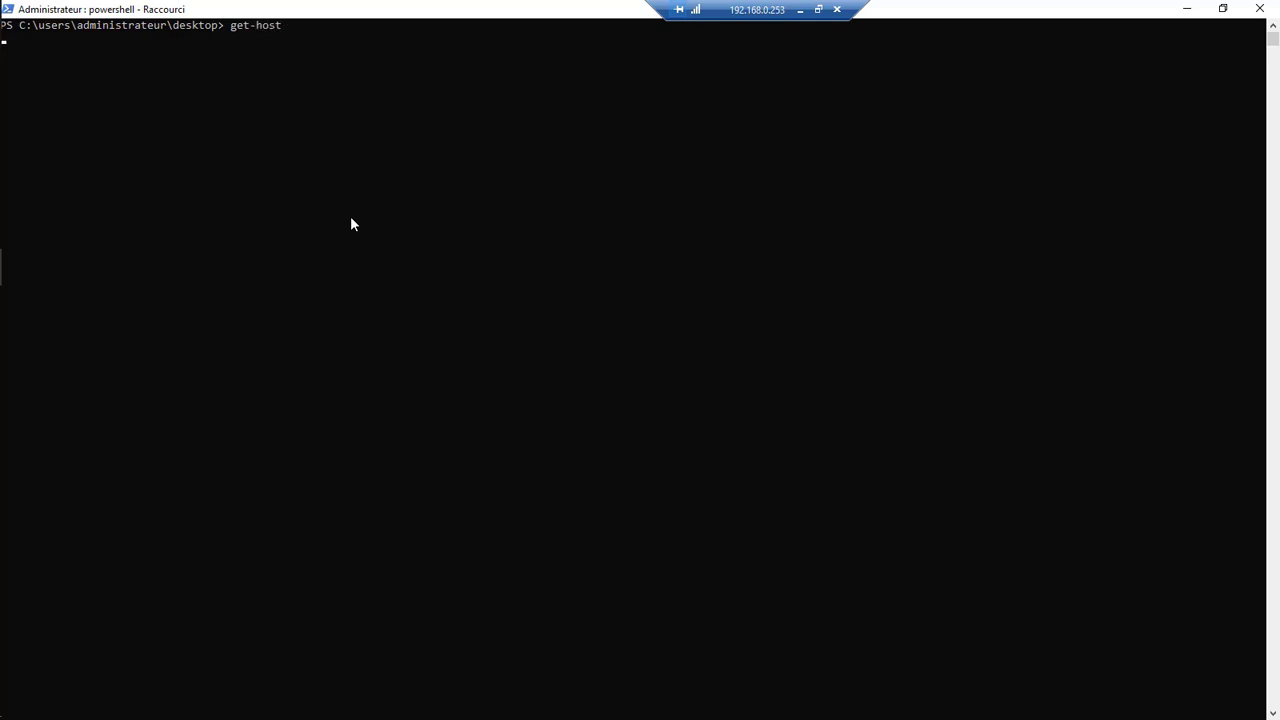
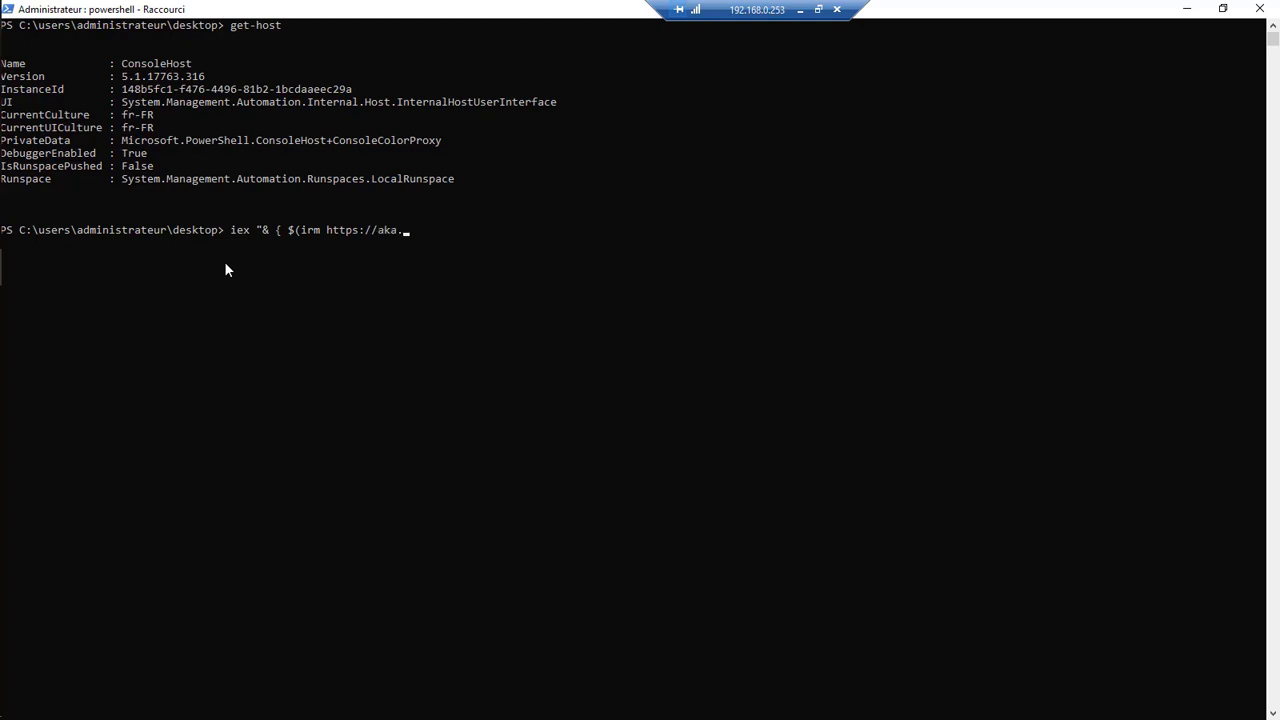
{"action": "type", "text": "ms/install-powershell.ps"}
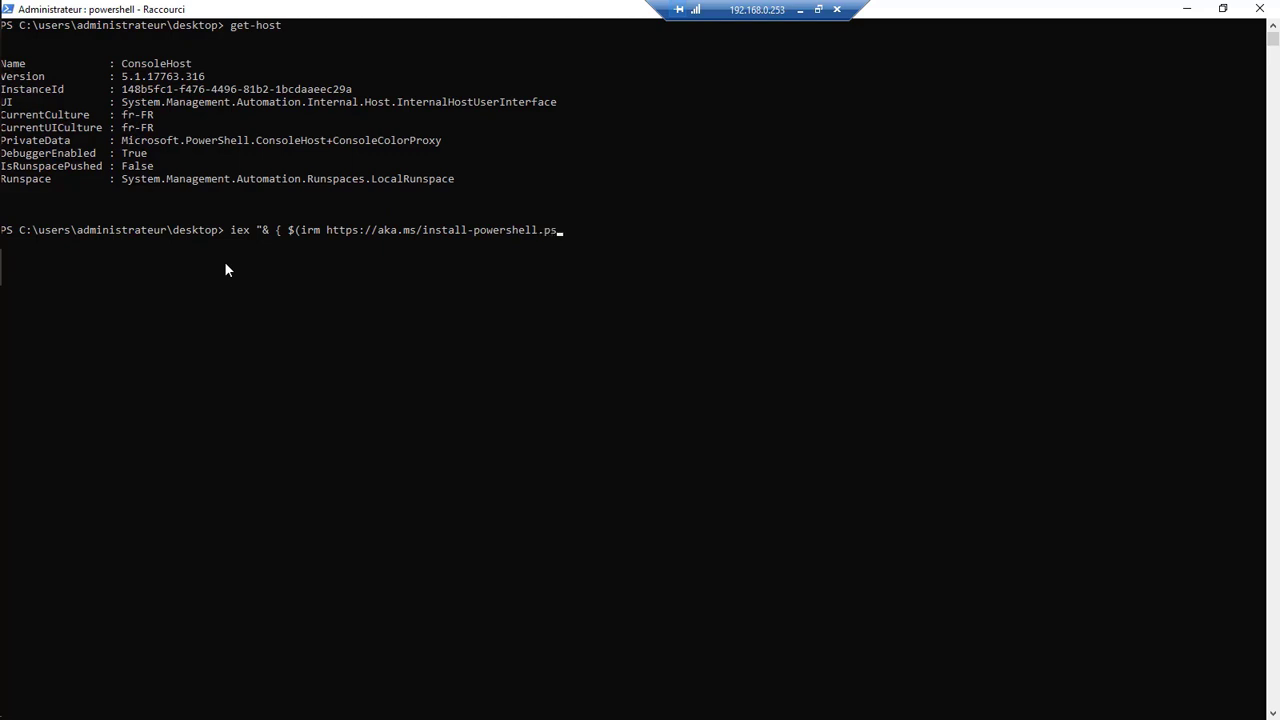
{"action": "type", "text": "1) } -useMi"}
{"action": "type", "text": "\""}
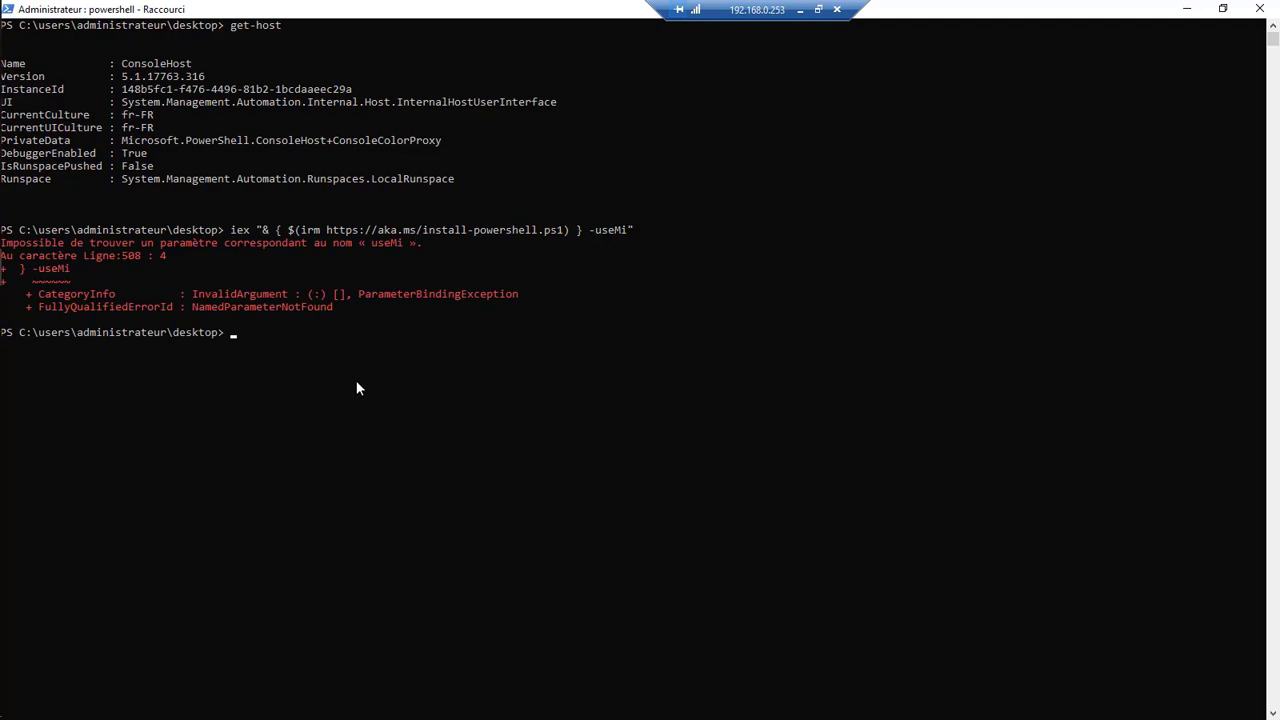
Try the previous installer command again with the space before -useMi removed
{"action": "key", "text": "Up"}
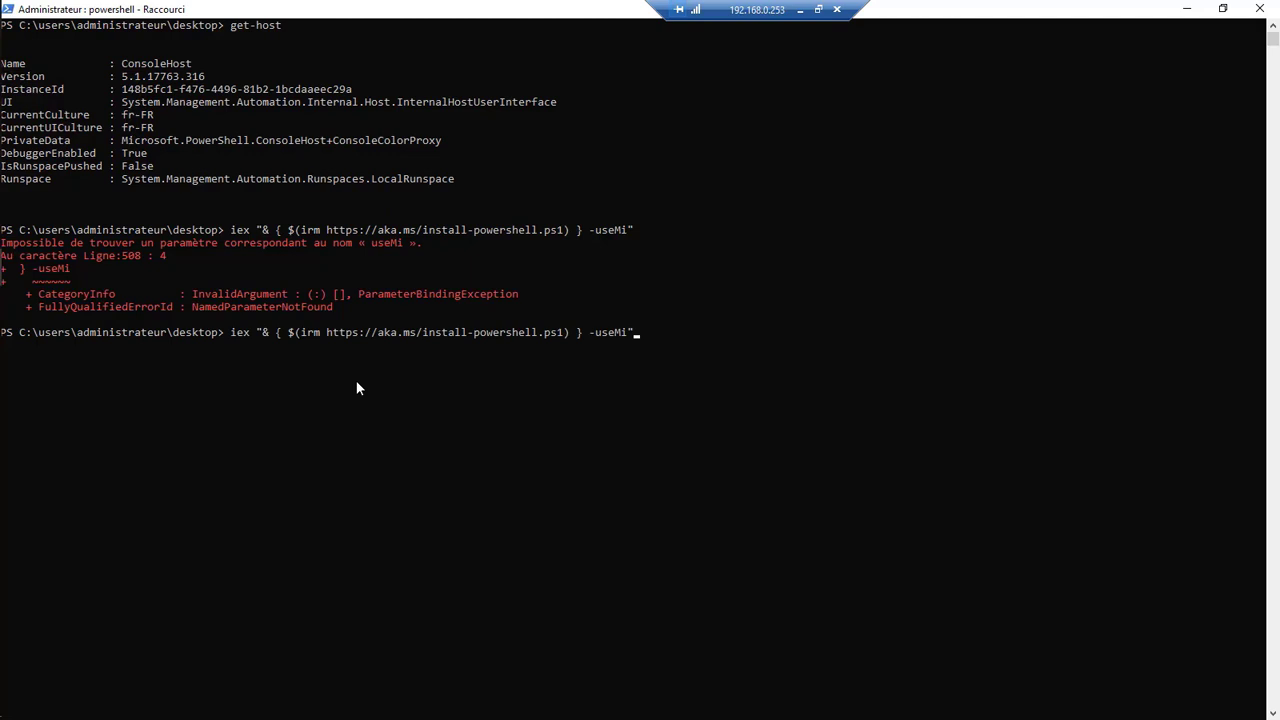
{"action": "key", "text": "Left"}
{"action": "key", "text": "Left"}
{"action": "key", "text": "Left"}
{"action": "key", "text": "Left"}
{"action": "key", "text": "Left"}
{"action": "key", "text": "Left"}
{"action": "key", "text": "Left"}
{"action": "key", "text": "BackSpace"}
{"action": "key", "text": "Return"}
Retry the installer command with the space before the closing brace removed as well
{"action": "key", "text": "Up"}
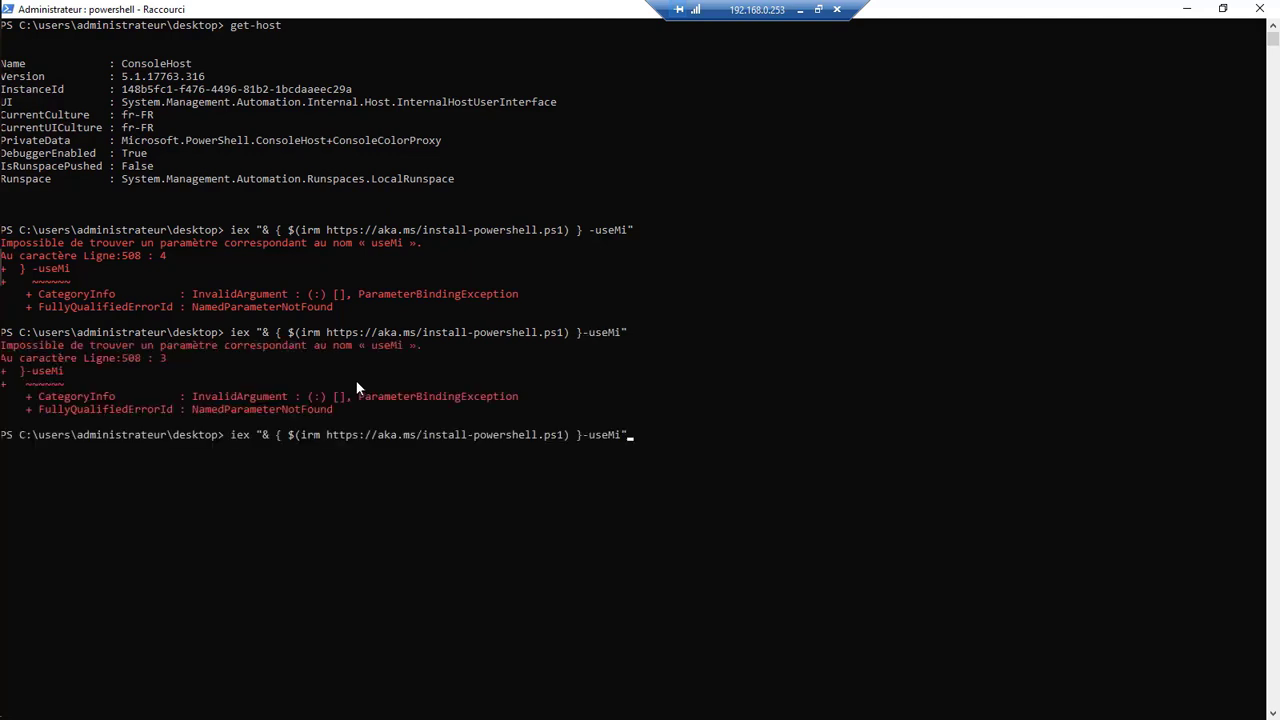
{"action": "key", "text": "Left"}
{"action": "key", "text": "Left"}
{"action": "key", "text": "Left"}
{"action": "key", "text": "Left"}
{"action": "key", "text": "Left"}
{"action": "key", "text": "Left"}
{"action": "key", "text": "Left"}
{"action": "key", "text": "Left"}
{"action": "key", "text": "BackSpace"}
{"action": "key", "text": "Return"}
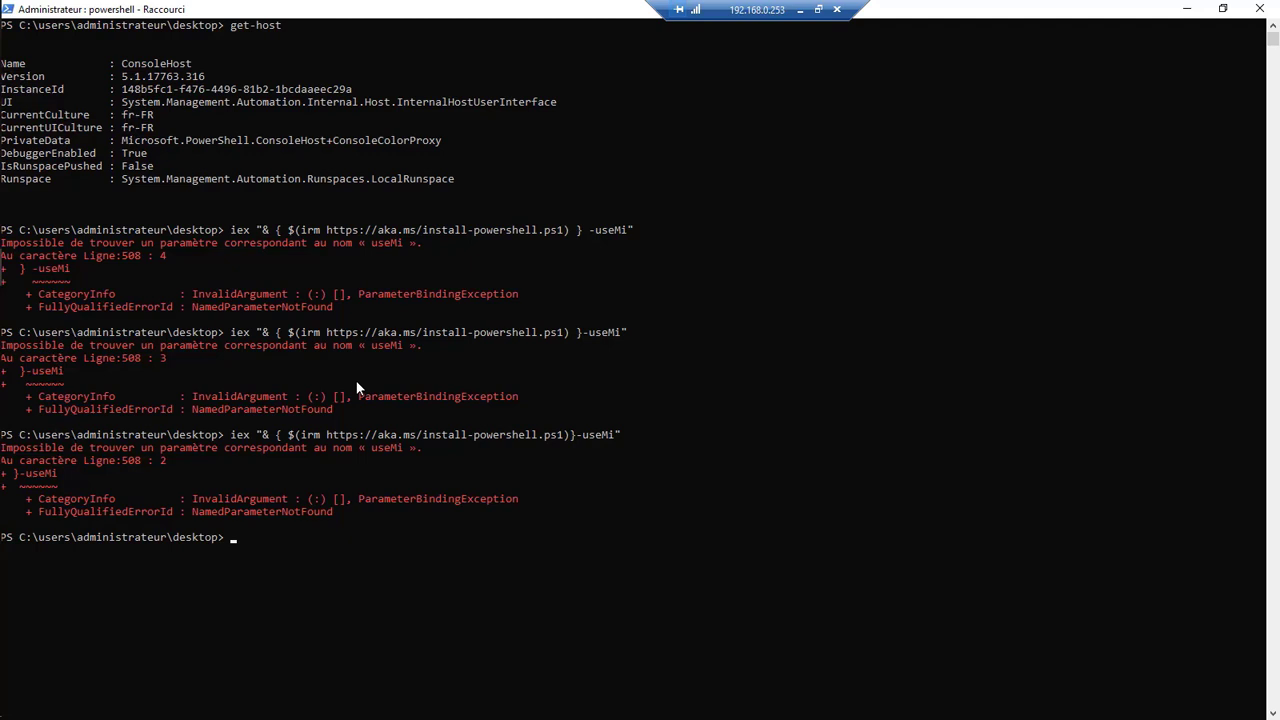
Recall the installer command, correct its parameter to -useMsi, and run it
{"action": "type", "text": "iex"}
{"action": "key", "text": "BackSpace"}
{"action": "key", "text": "BackSpace"}
{"action": "key", "text": "BackSpace"}
{"action": "key", "text": "Up"}
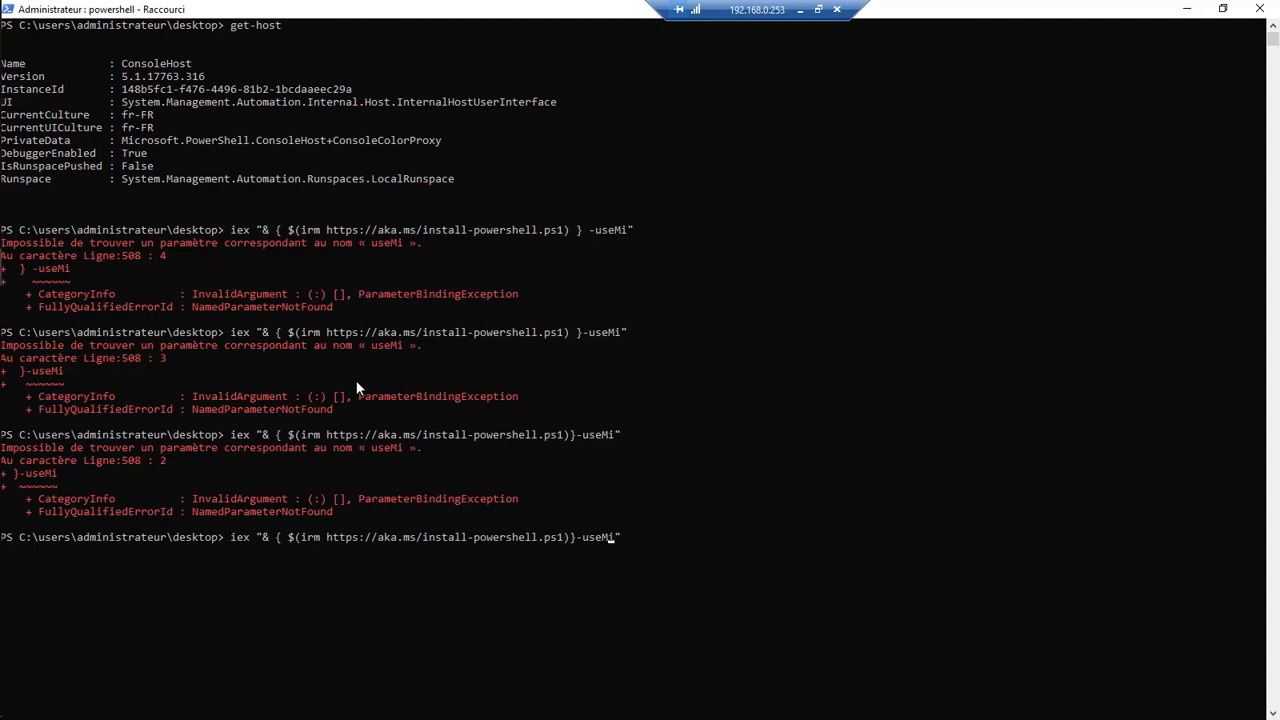
{"action": "type", "text": "s"}
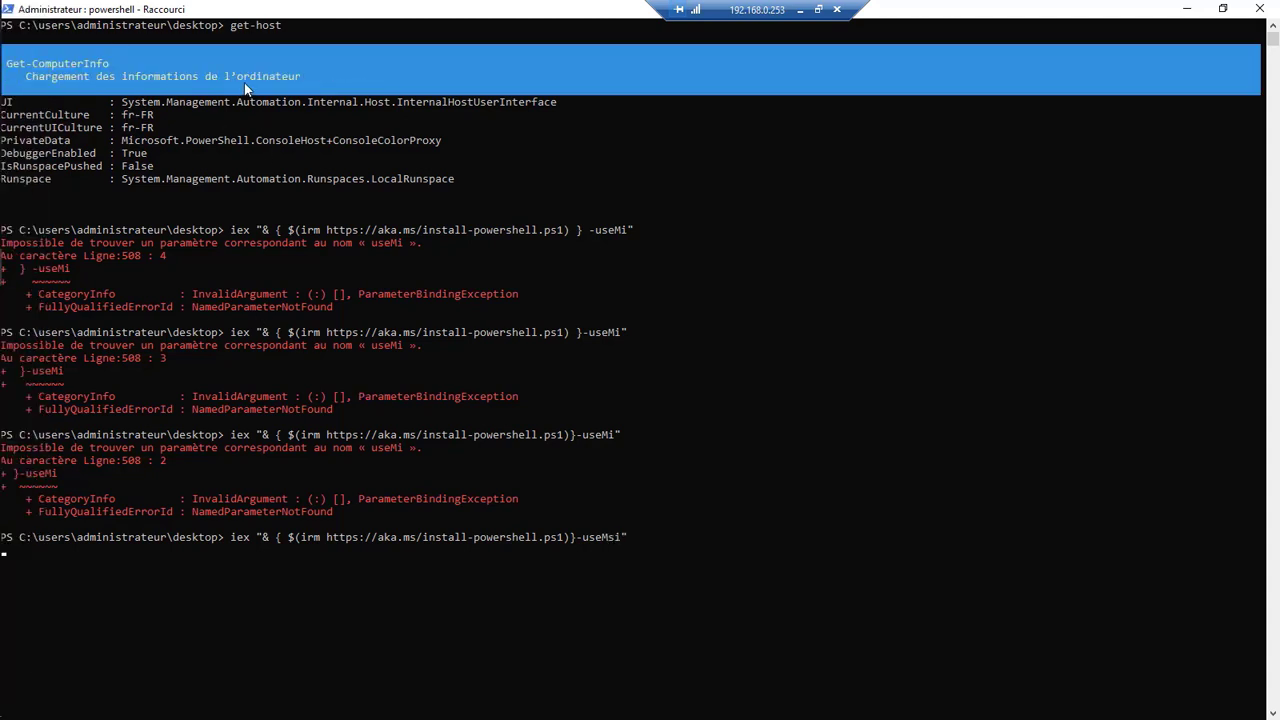
{"action": "left_click_drag", "start_coordinate": [637, 541], "coordinate": [18, 541]}
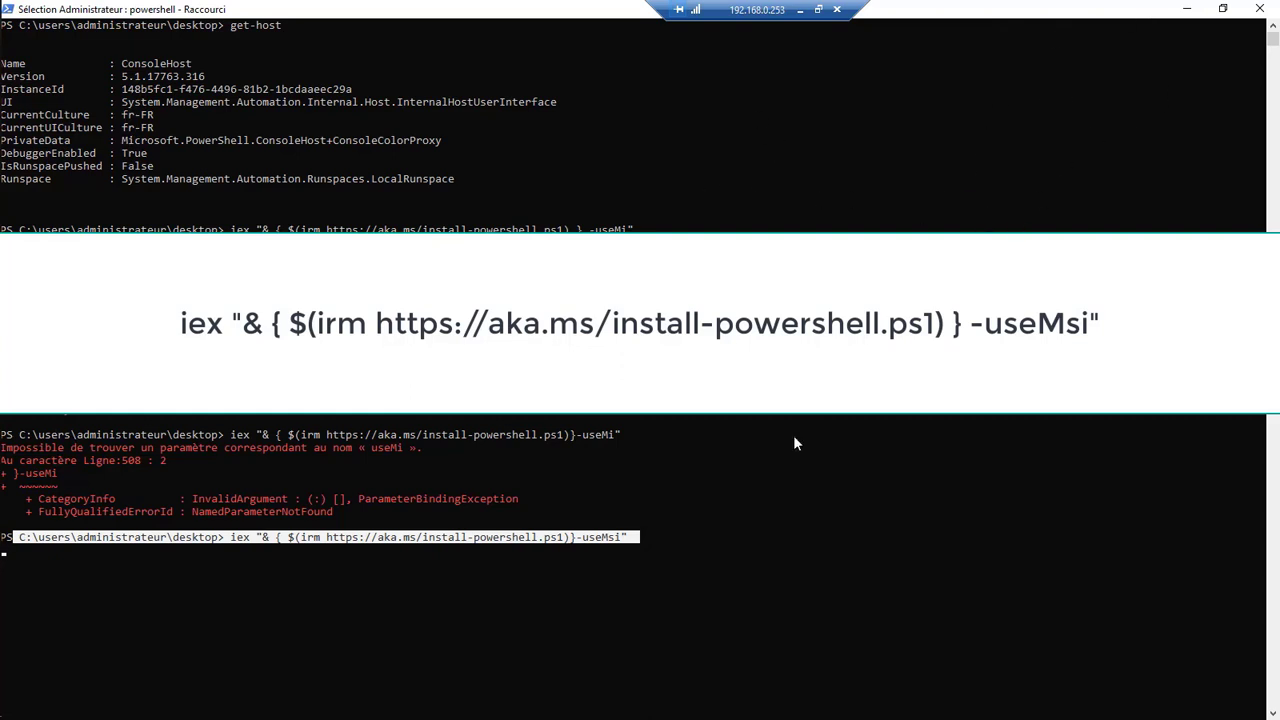
{"action": "key", "text": "Return"}
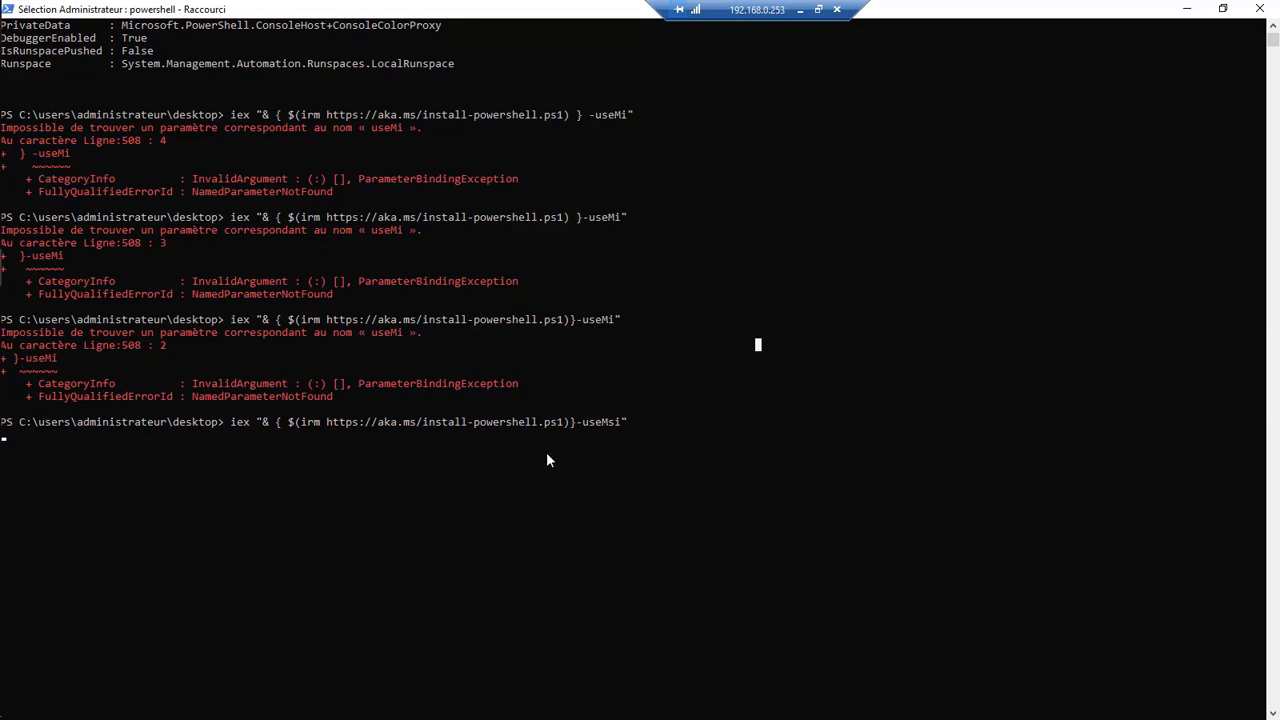
{"action": "scroll", "coordinate": [270, 483], "scroll_direction": "down", "scroll_amount": 4}
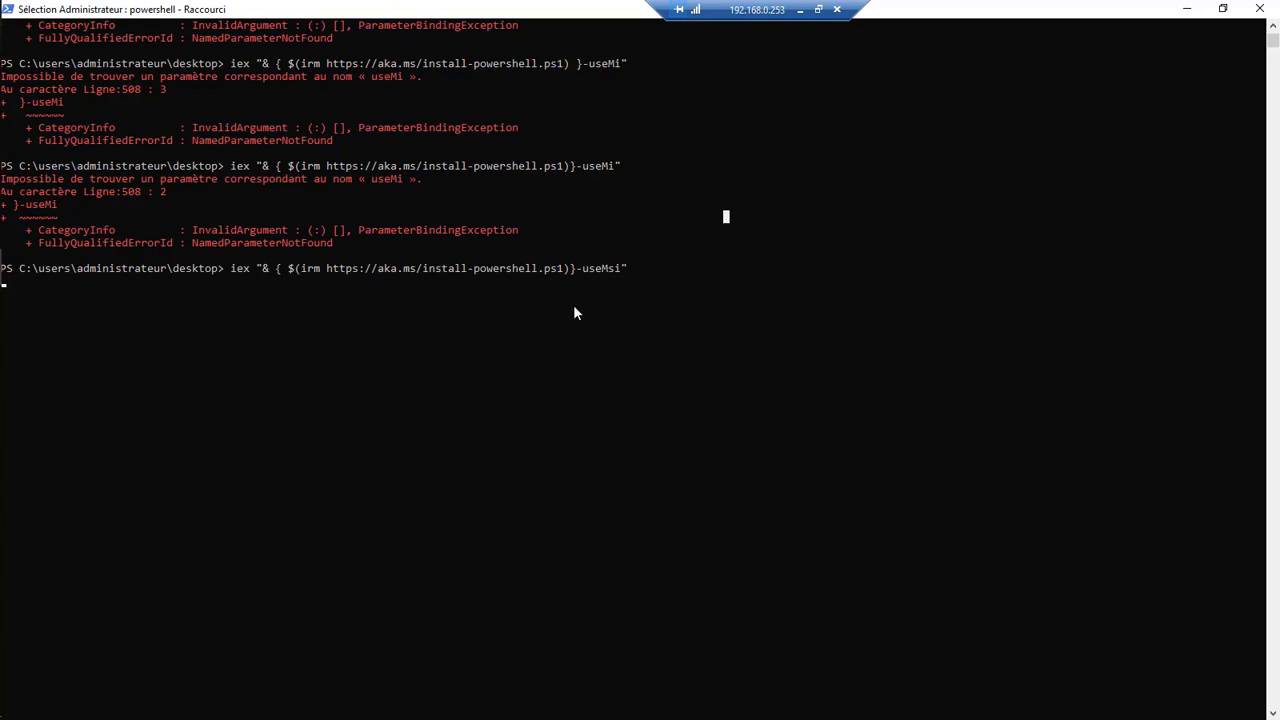
{"action": "key", "text": "Return"}
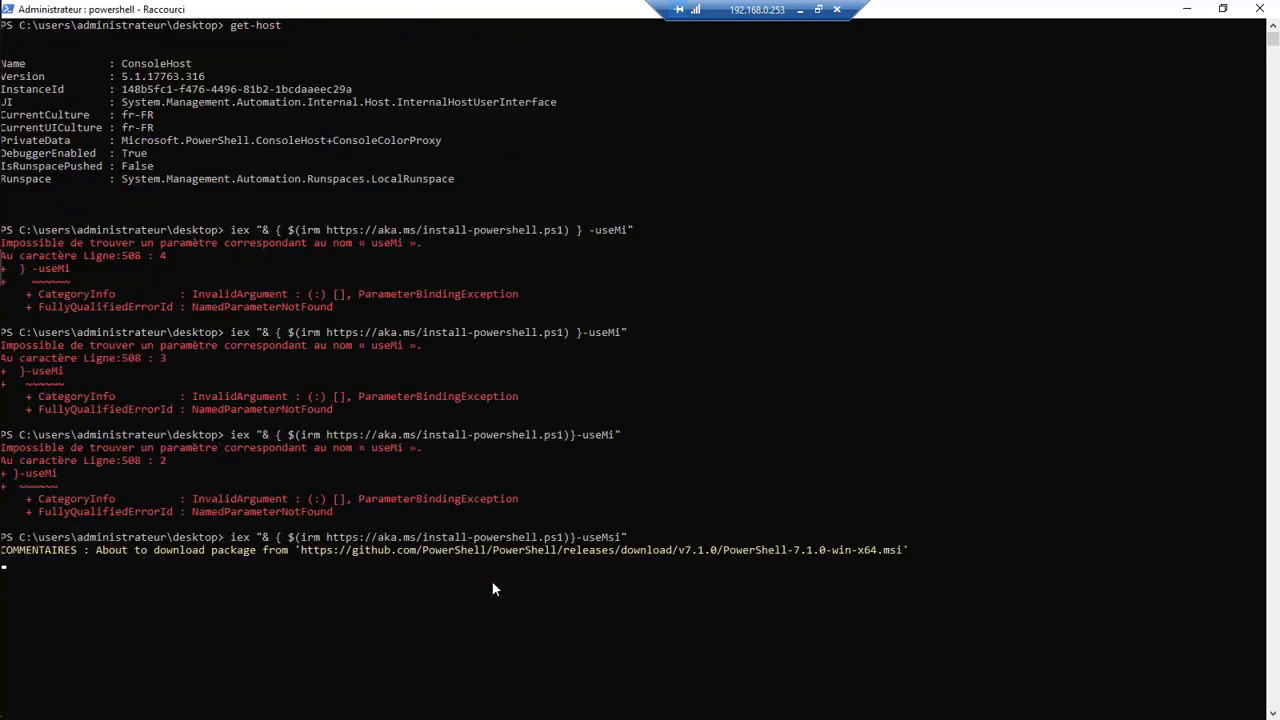
{"action": "mouse_move", "coordinate": [27, 566]}
{"action": "scroll", "coordinate": [470, 570], "scroll_direction": "down", "scroll_amount": 6}
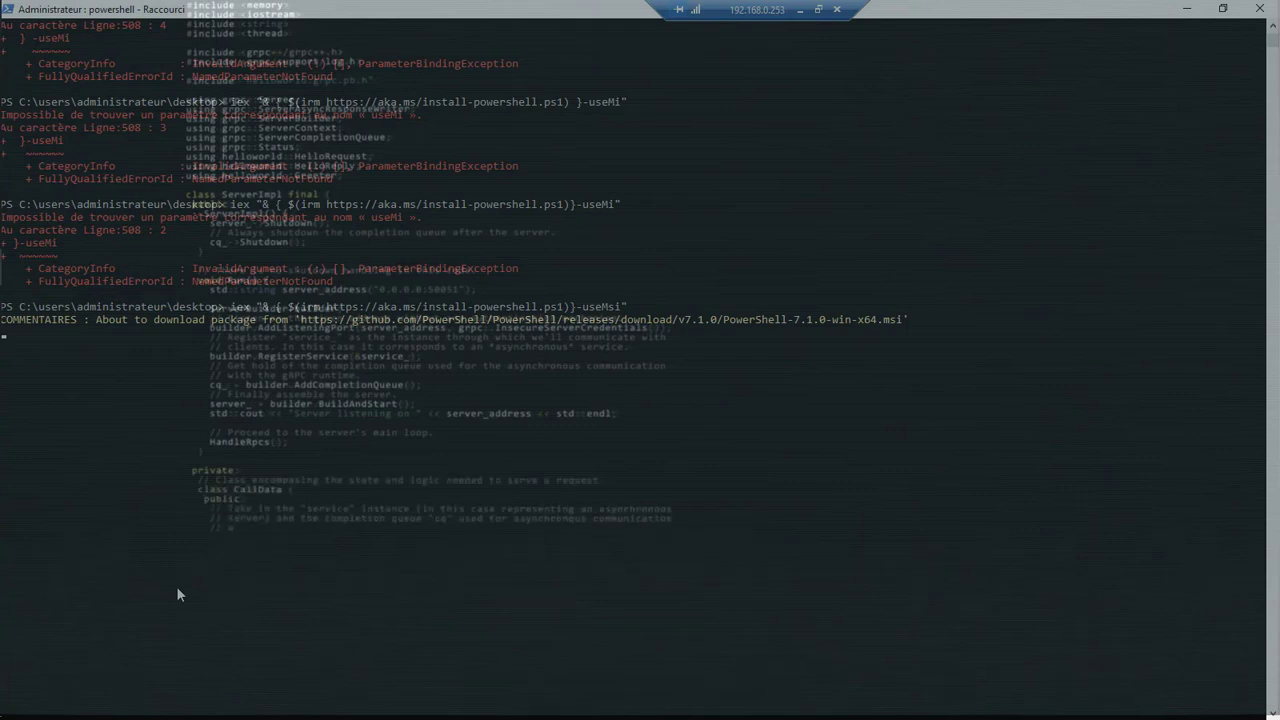
{"action": "left_click", "coordinate": [1187, 8]}
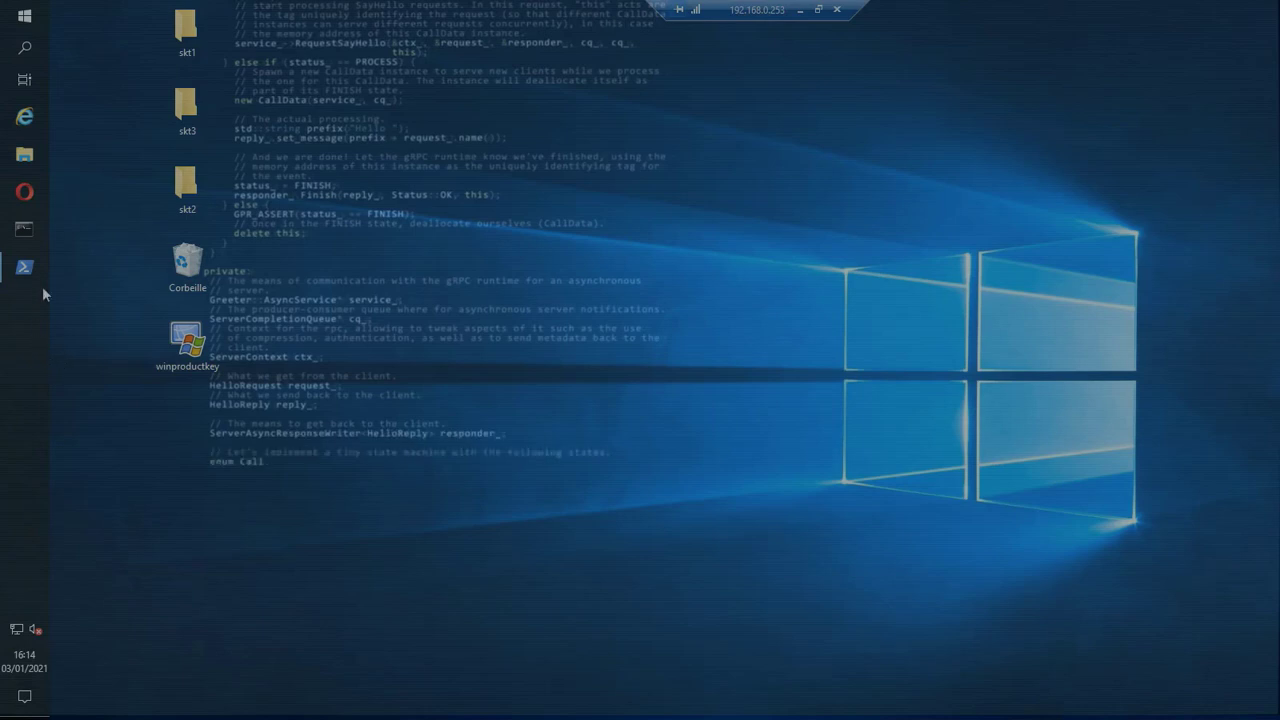
{"action": "left_click", "coordinate": [26, 232]}
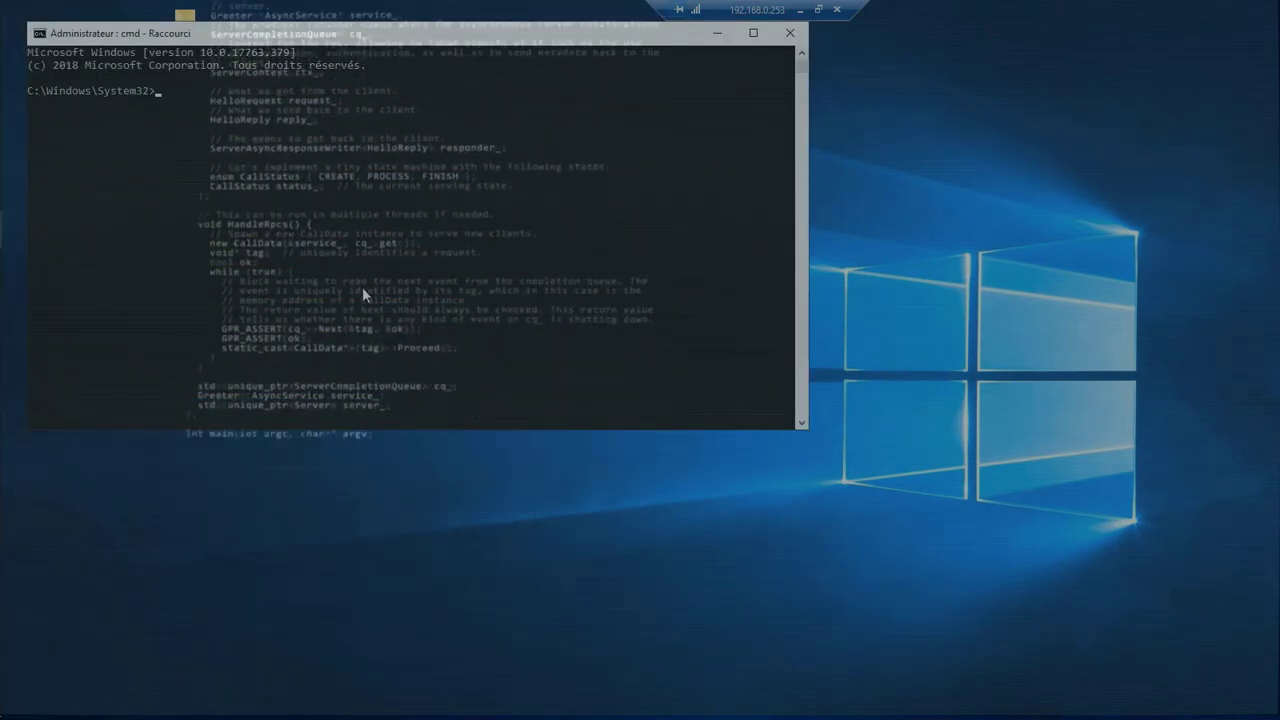
{"action": "left_click", "coordinate": [716, 35]}
{"action": "left_click", "coordinate": [24, 267]}
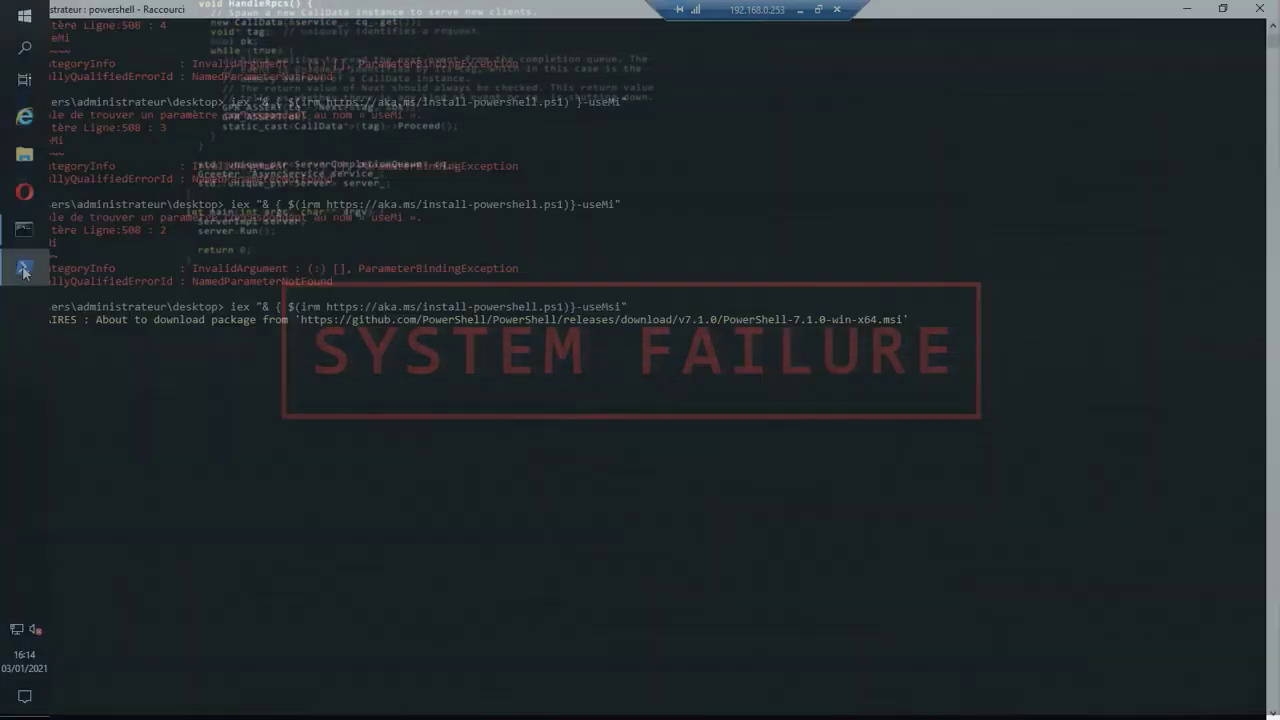
{"action": "scroll", "coordinate": [457, 424], "scroll_direction": "down", "scroll_amount": 4}
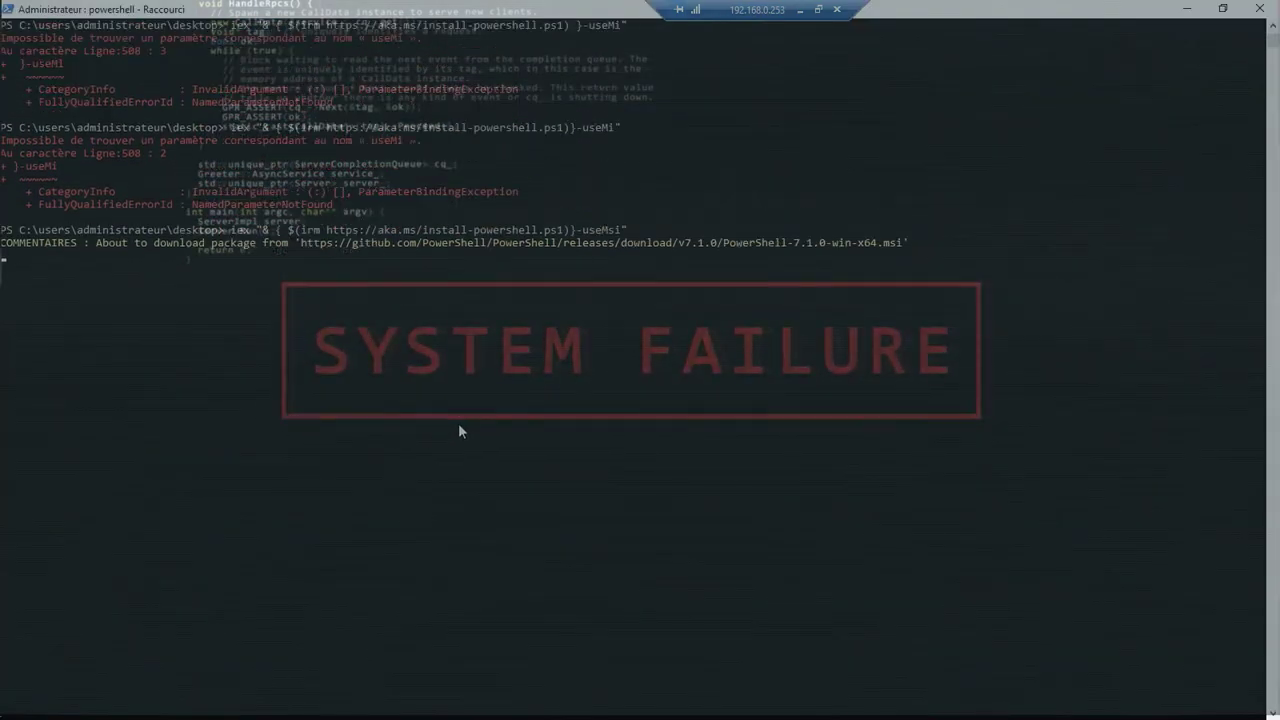
{"action": "scroll", "coordinate": [457, 427], "scroll_direction": "up", "scroll_amount": 1}
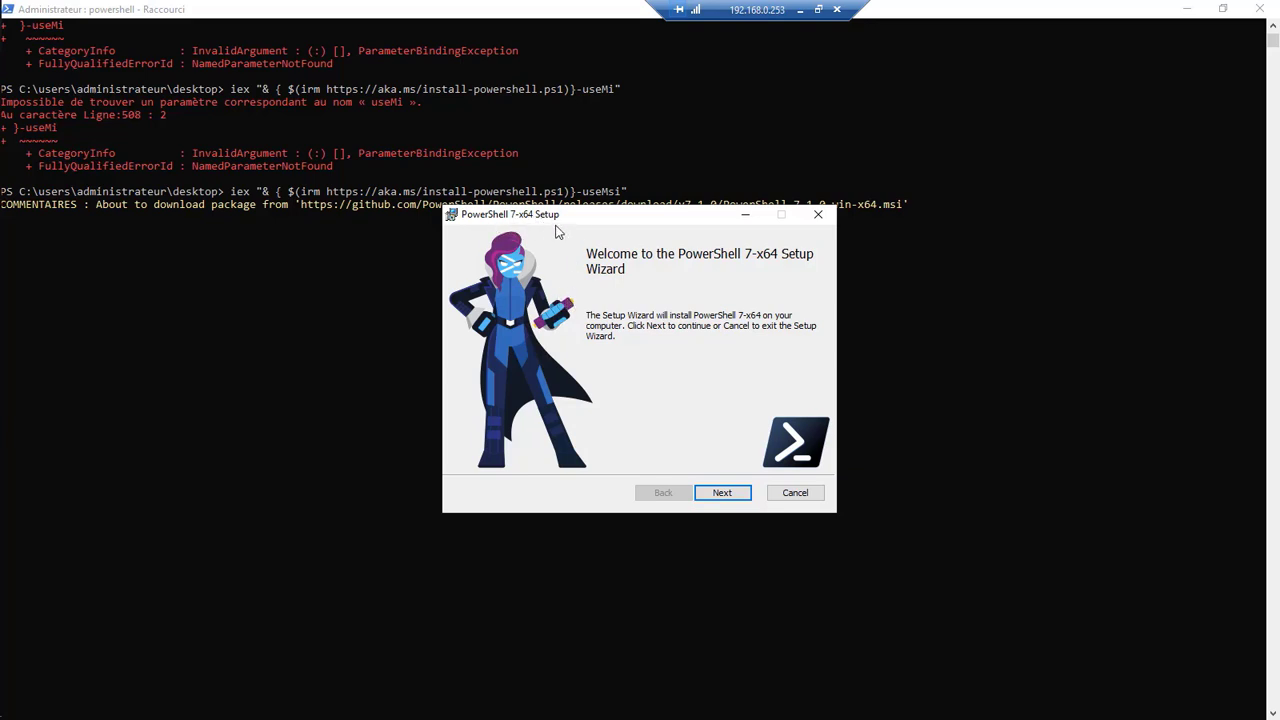
Configure PowerShell 7-x64 setup with the default folder C:\Program Files\PowerShell\, adding 'Open here' context menus and enabling PowerShell remoting
{"action": "left_click", "coordinate": [701, 497]}
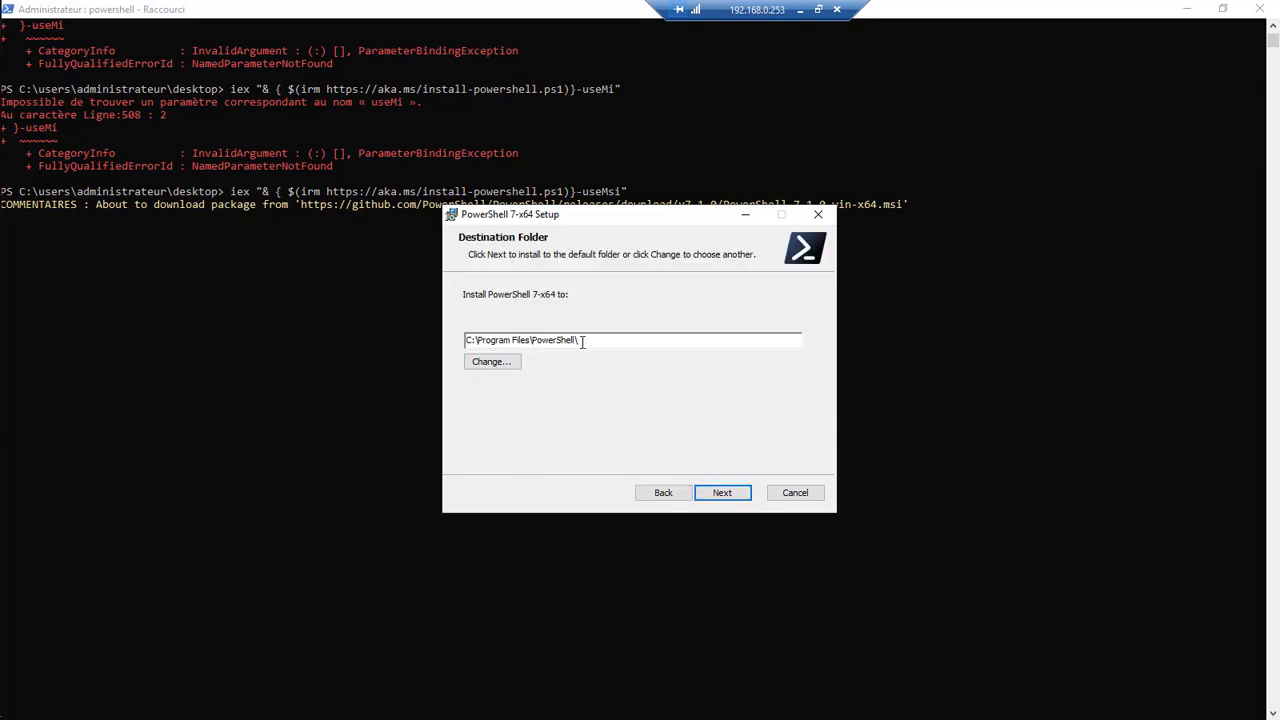
{"action": "left_click", "coordinate": [729, 495]}
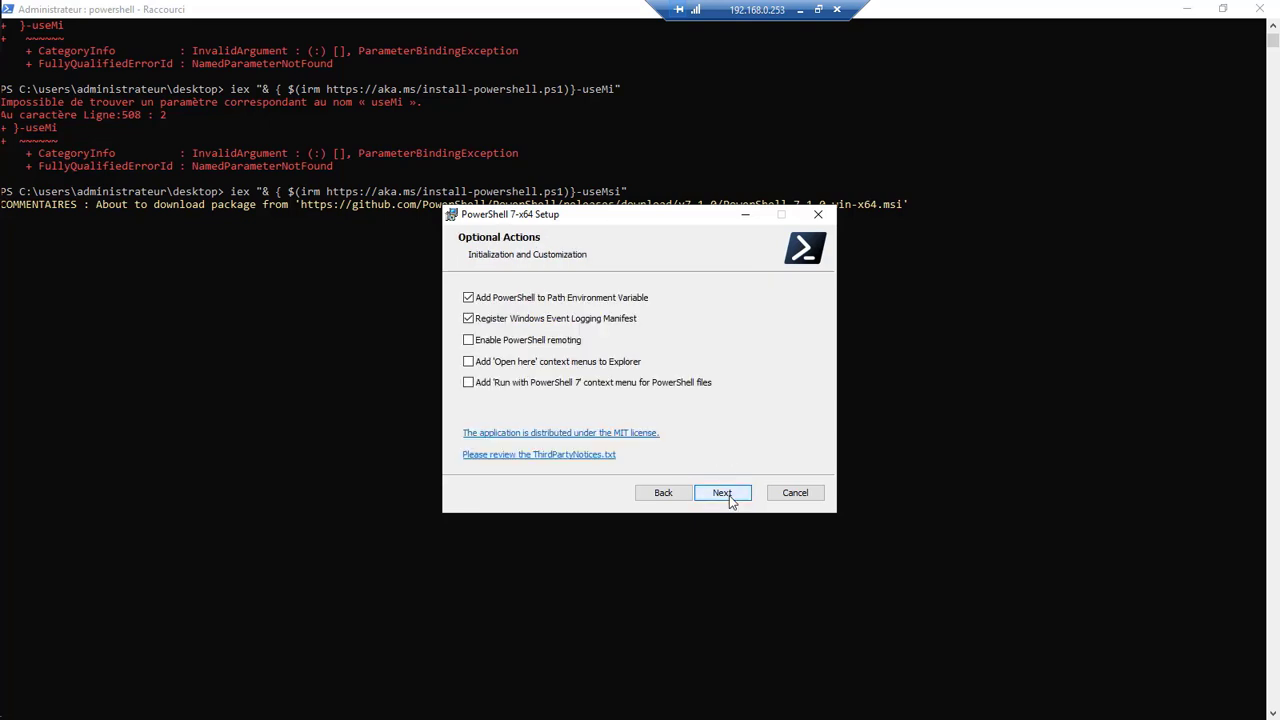
{"action": "left_click", "coordinate": [469, 362]}
{"action": "left_click", "coordinate": [469, 340]}
{"action": "left_click", "coordinate": [725, 492]}
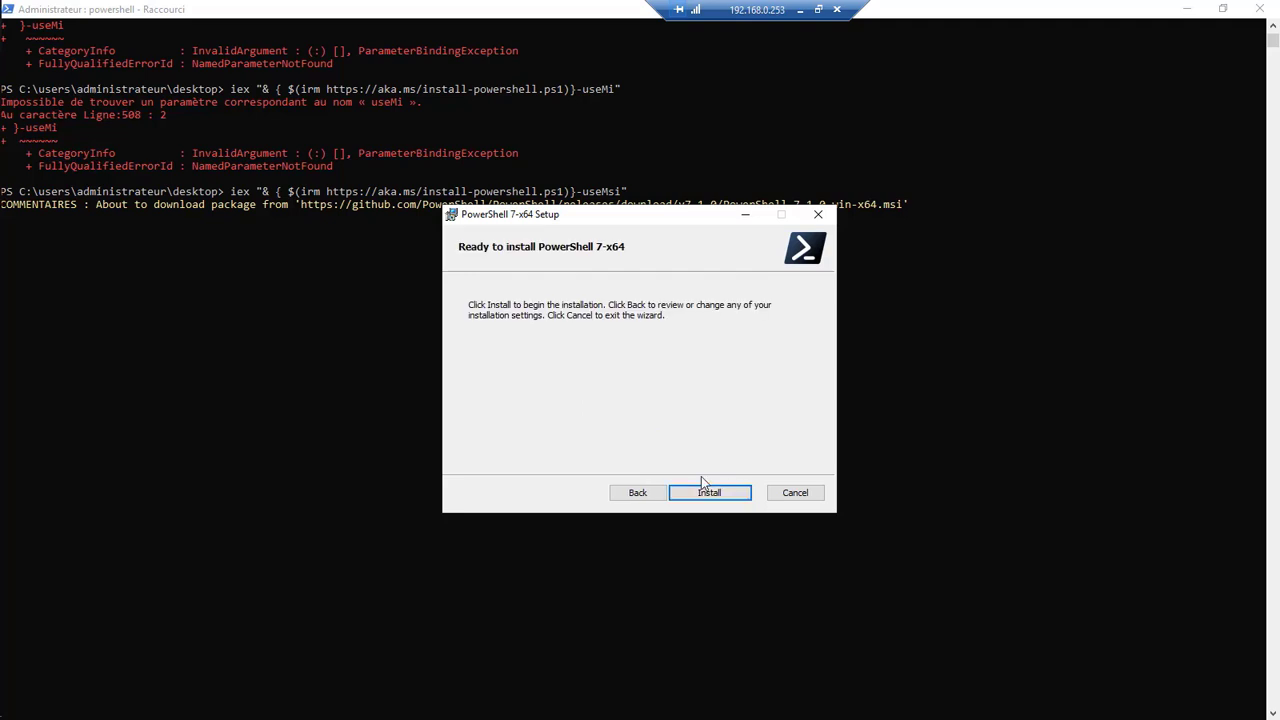
Install PowerShell 7-x64, finish the setup wizard, and return to the console prompt
{"action": "left_click", "coordinate": [707, 495]}
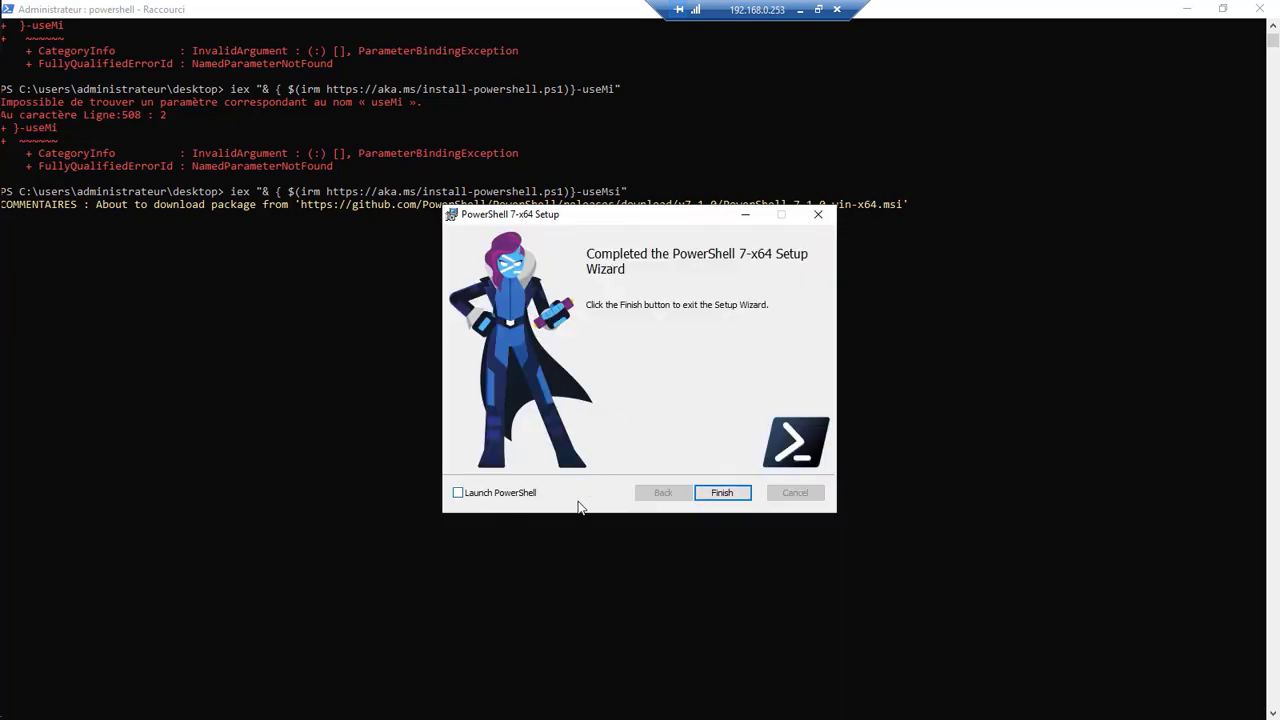
{"action": "left_click", "coordinate": [714, 494]}
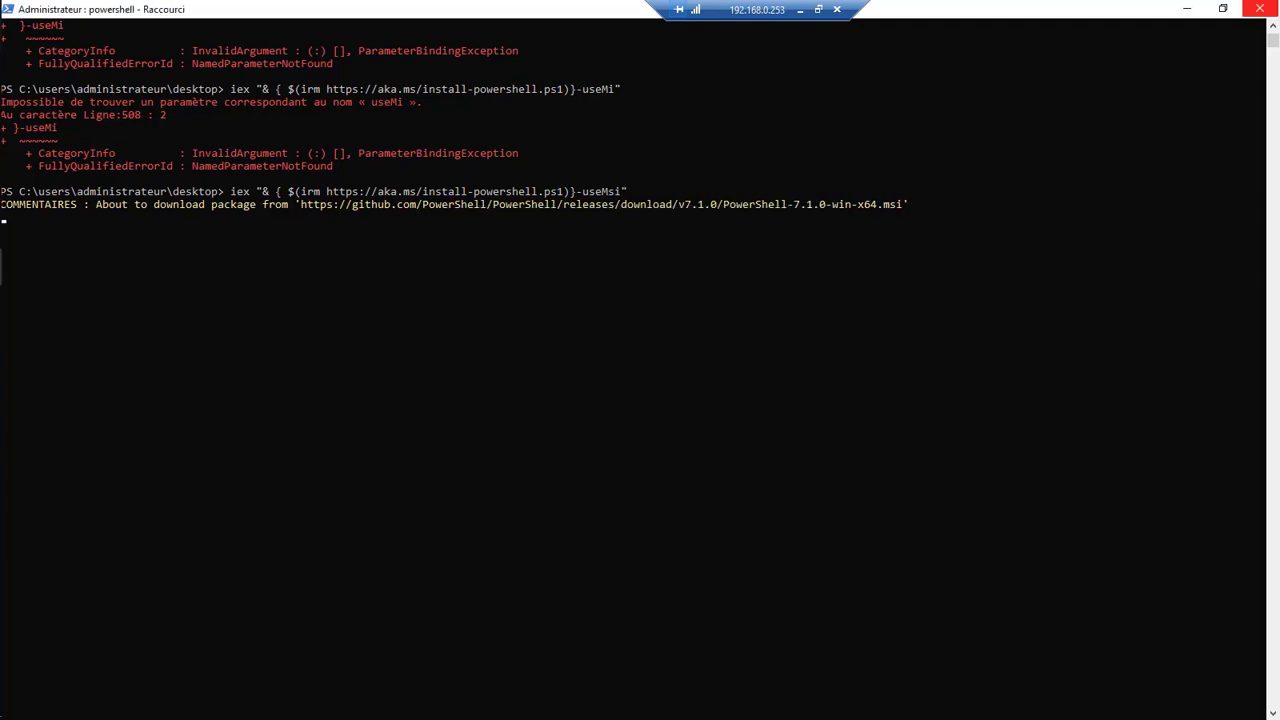
{"action": "key", "text": "Return"}
{"action": "key", "text": "Return"}
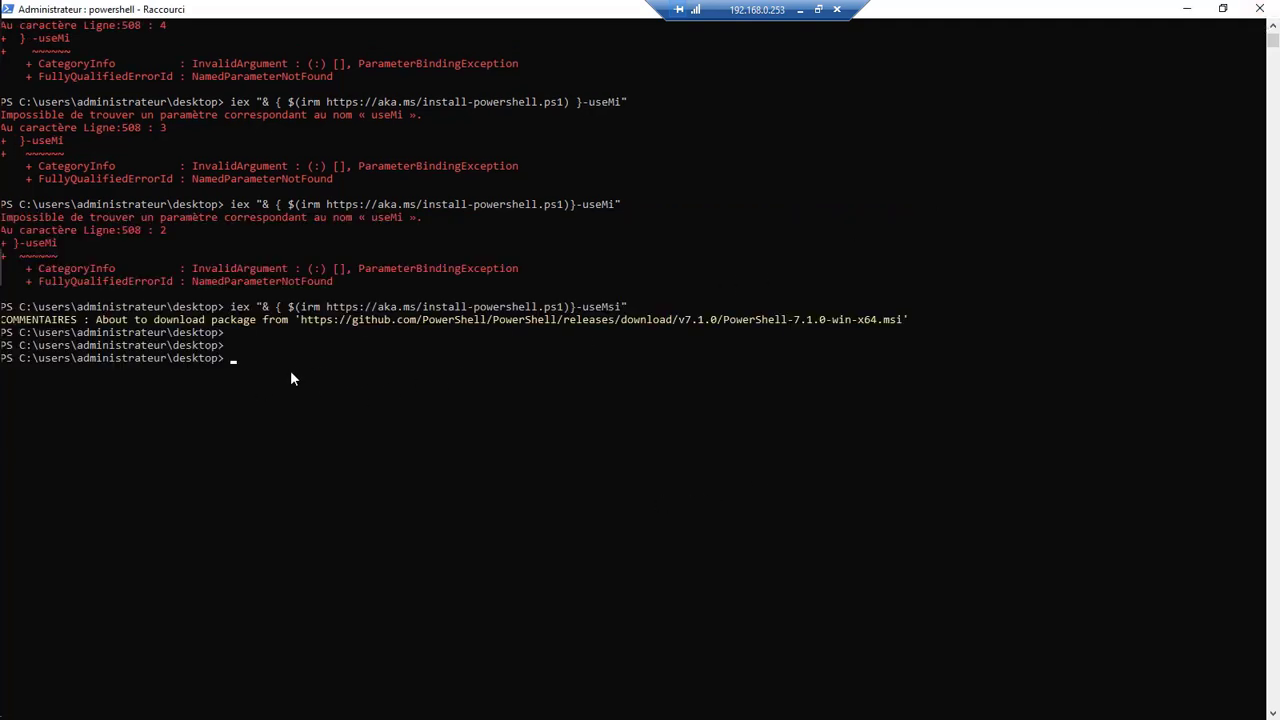
Clear the console with cls and end the PowerShell session with exit
{"action": "type", "text": "cls"}
{"action": "key", "text": "Return"}
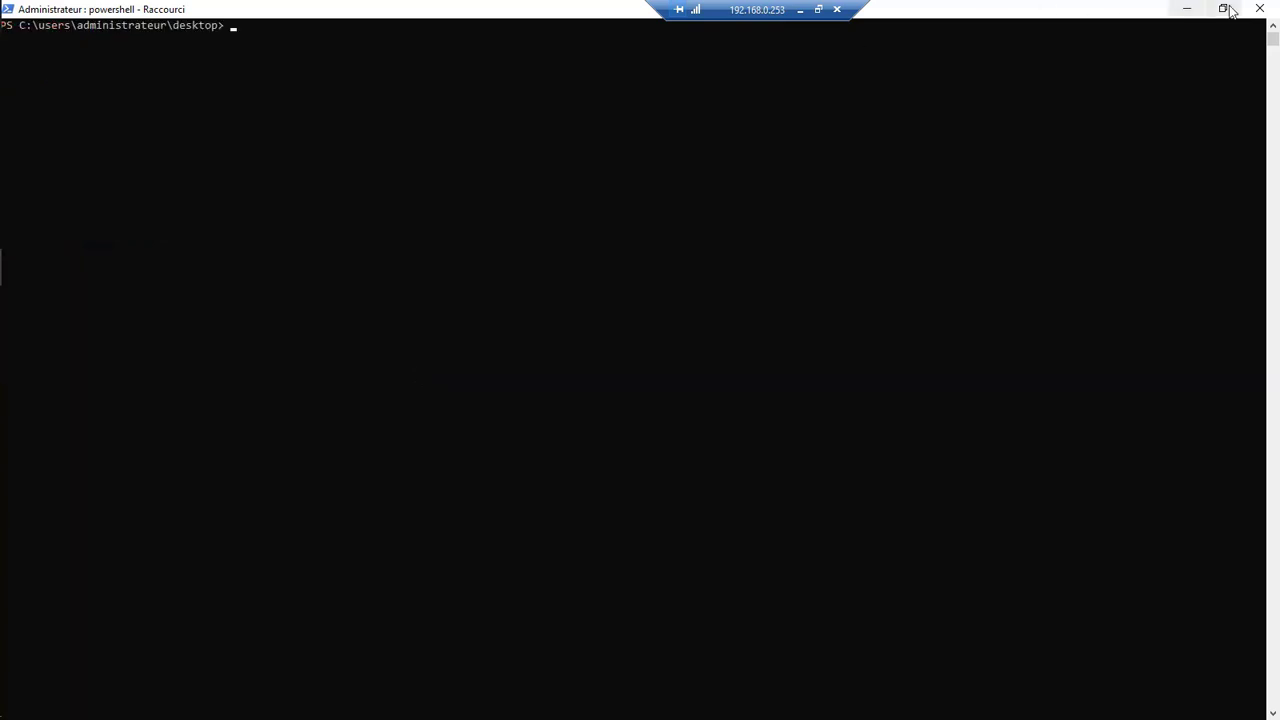
{"action": "type", "text": "exit"}
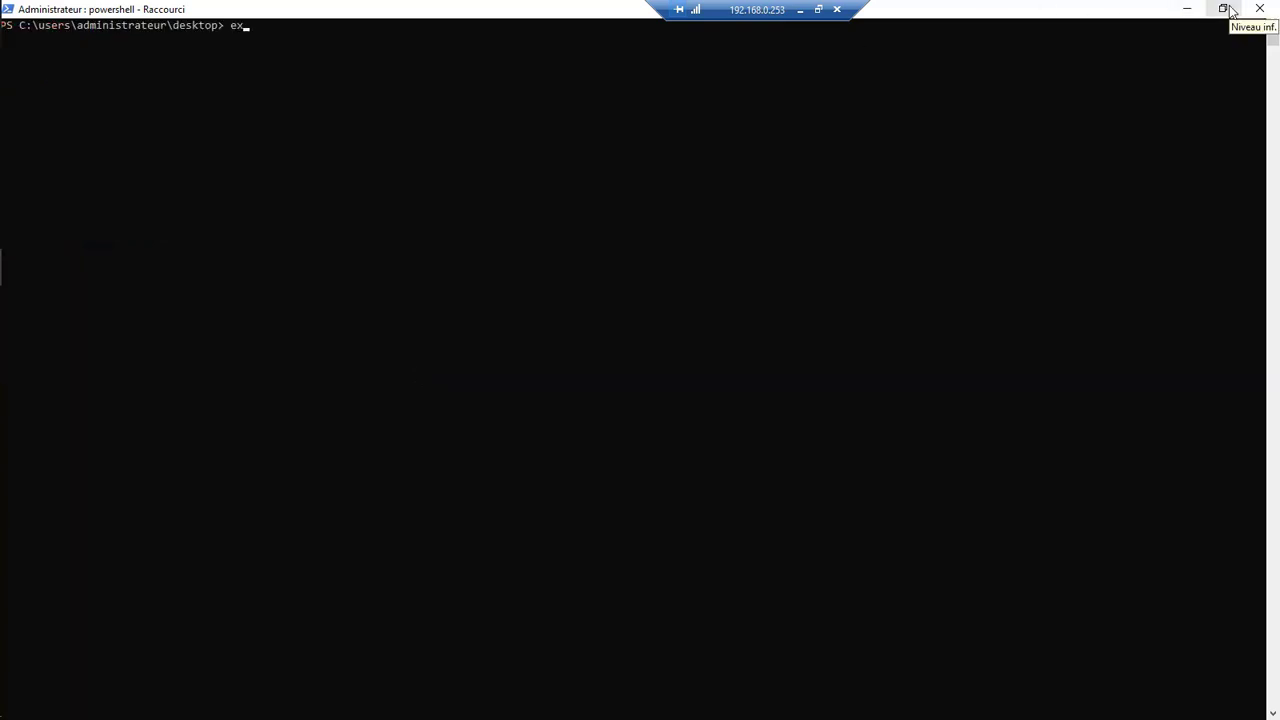
{"action": "key", "text": "Return"}
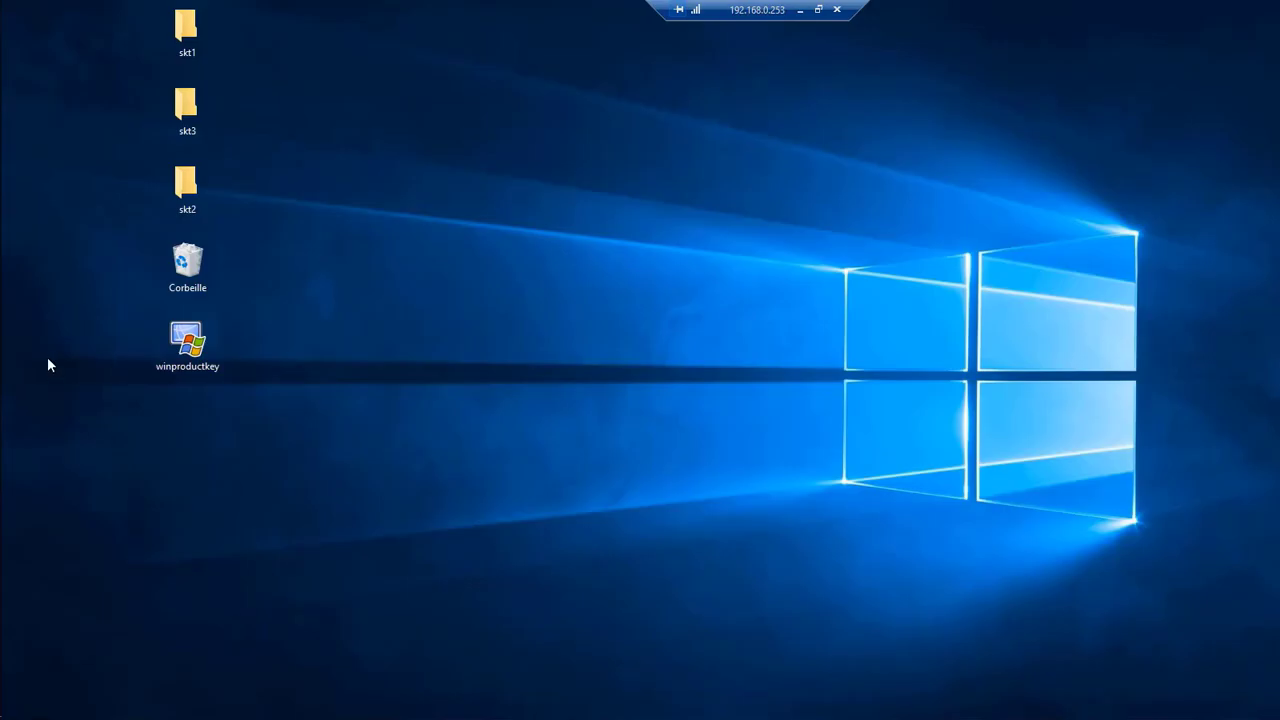
Search Windows for pwsh. and open the file location of the found PowerShell 7 executable
{"action": "left_click", "coordinate": [25, 50]}
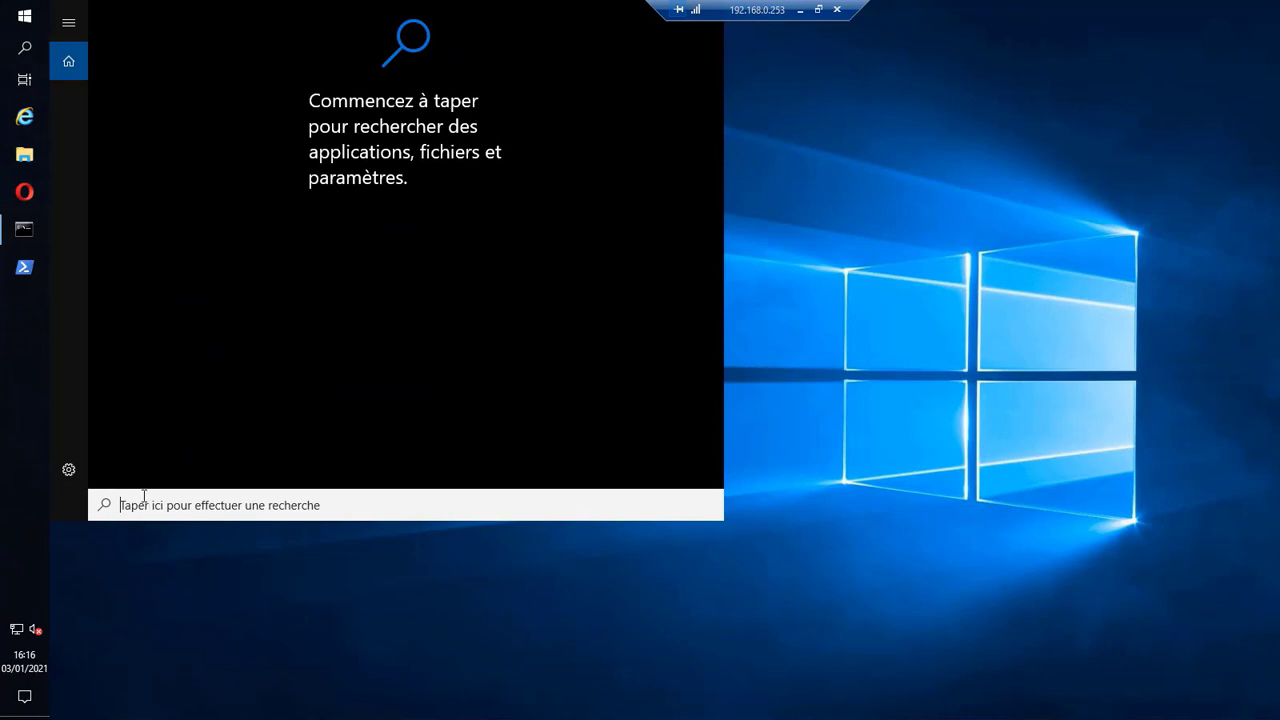
{"action": "type", "text": "pw"}
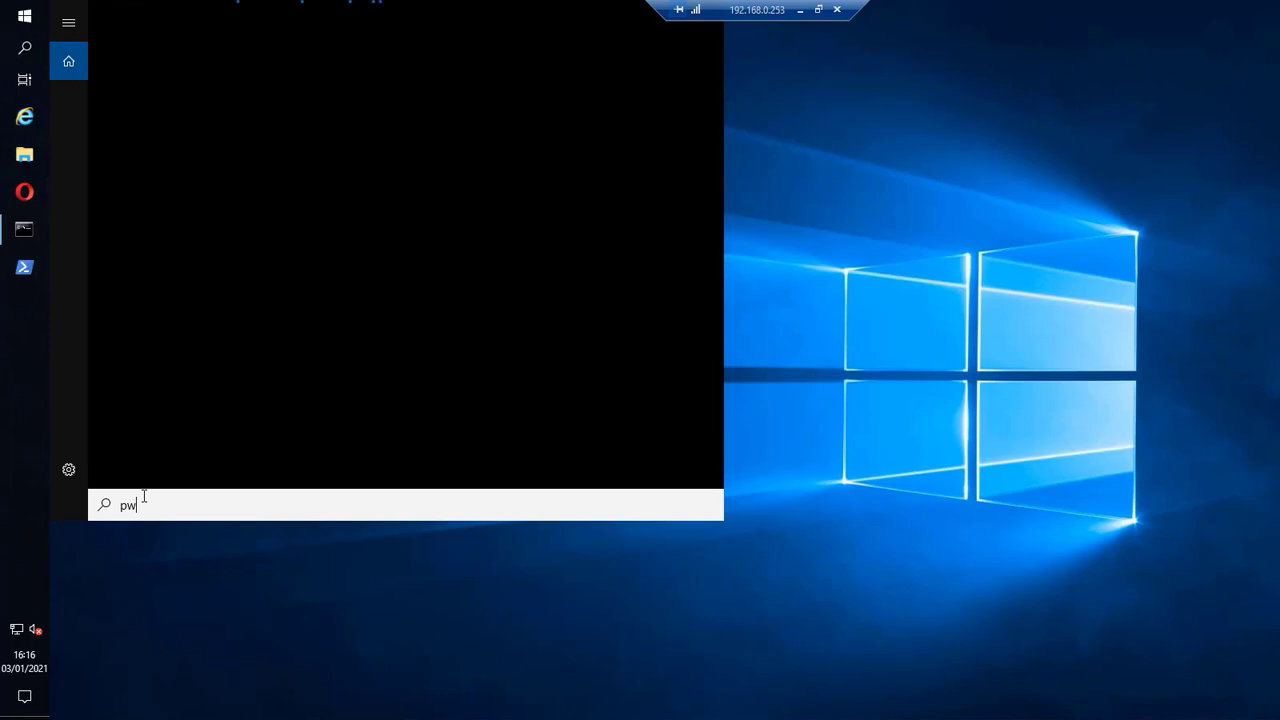
{"action": "type", "text": "sh."}
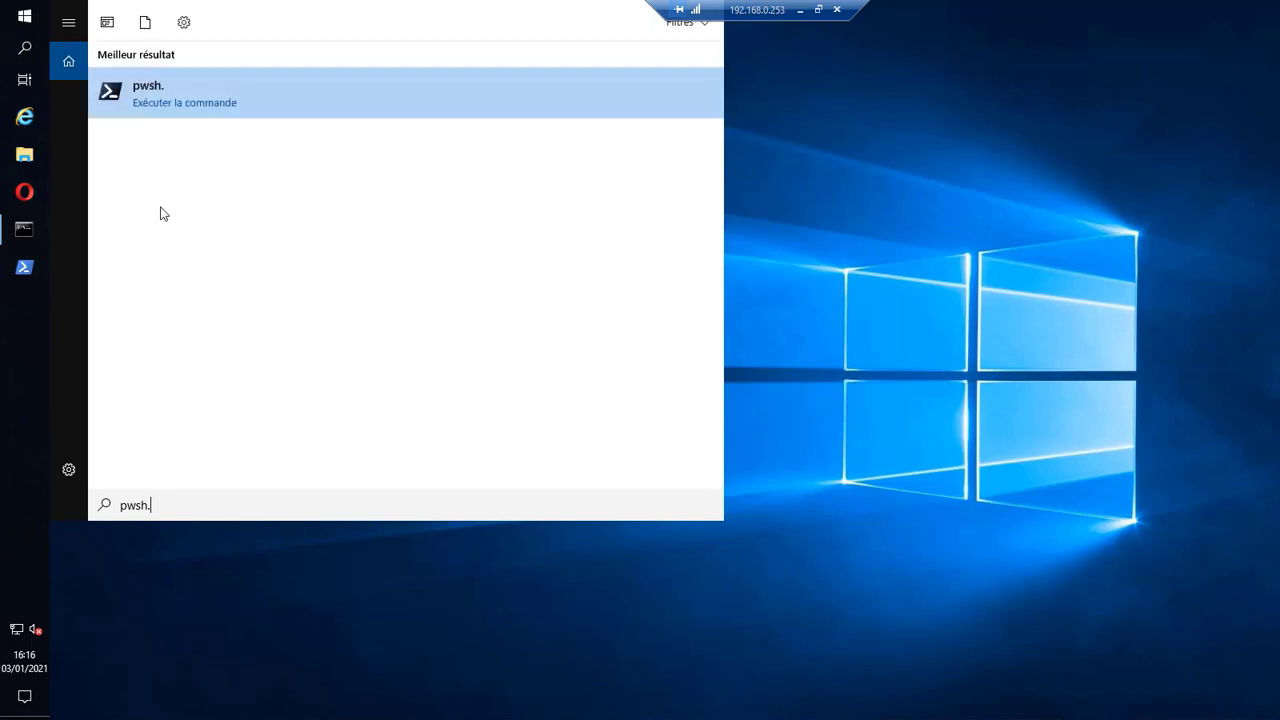
{"action": "right_click", "coordinate": [141, 91]}
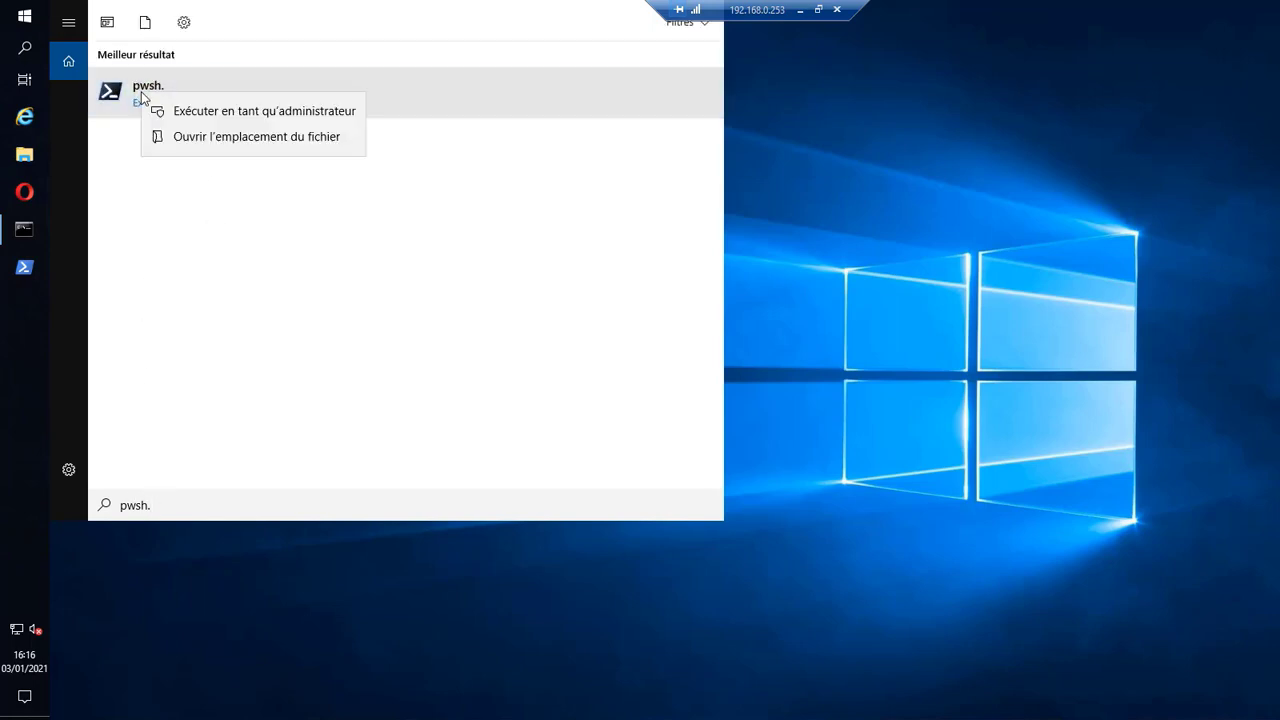
{"action": "left_click", "coordinate": [210, 137]}
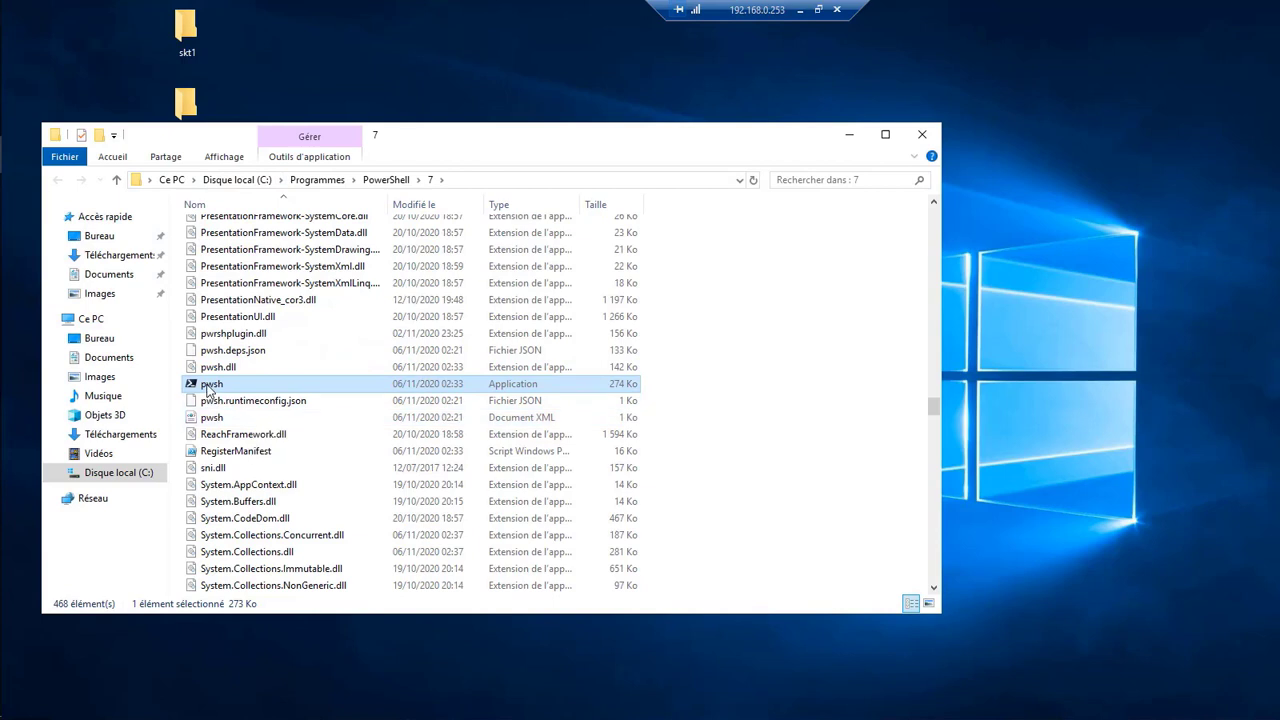
Send a shortcut of the pwsh application to the desktop
{"action": "right_click", "coordinate": [207, 386]}
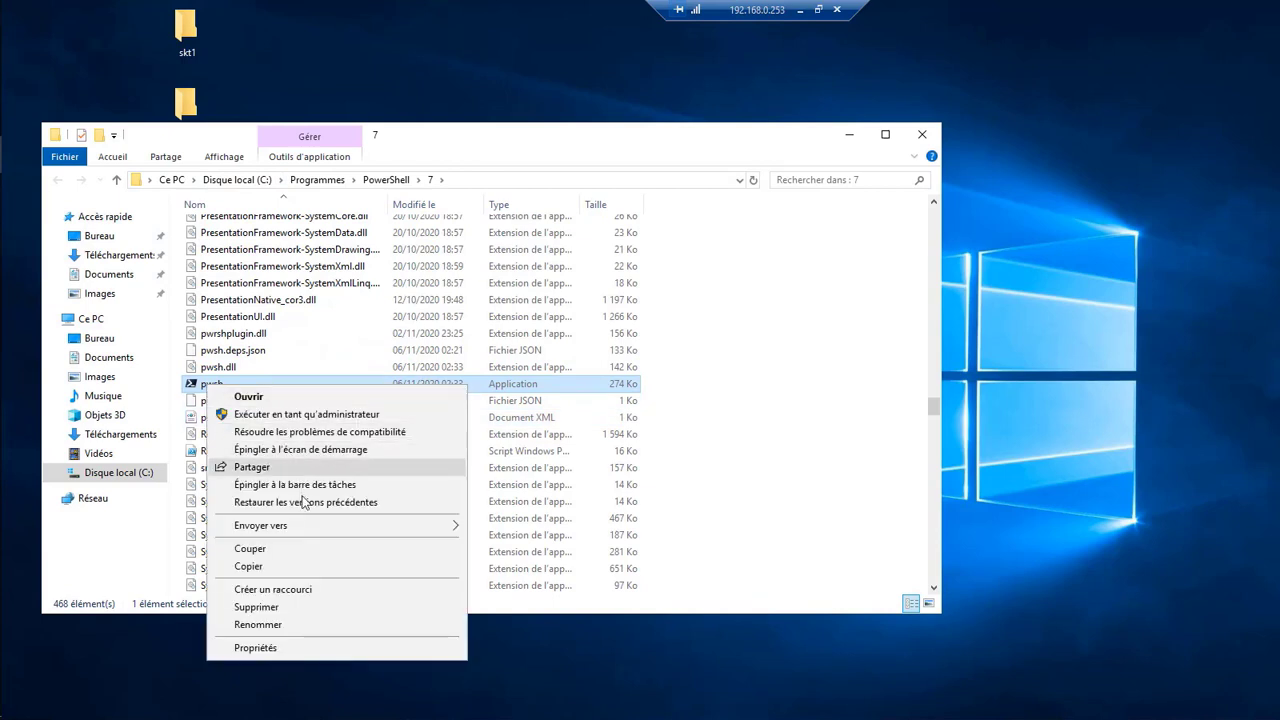
{"action": "mouse_move", "coordinate": [377, 530]}
{"action": "left_click", "coordinate": [500, 524]}
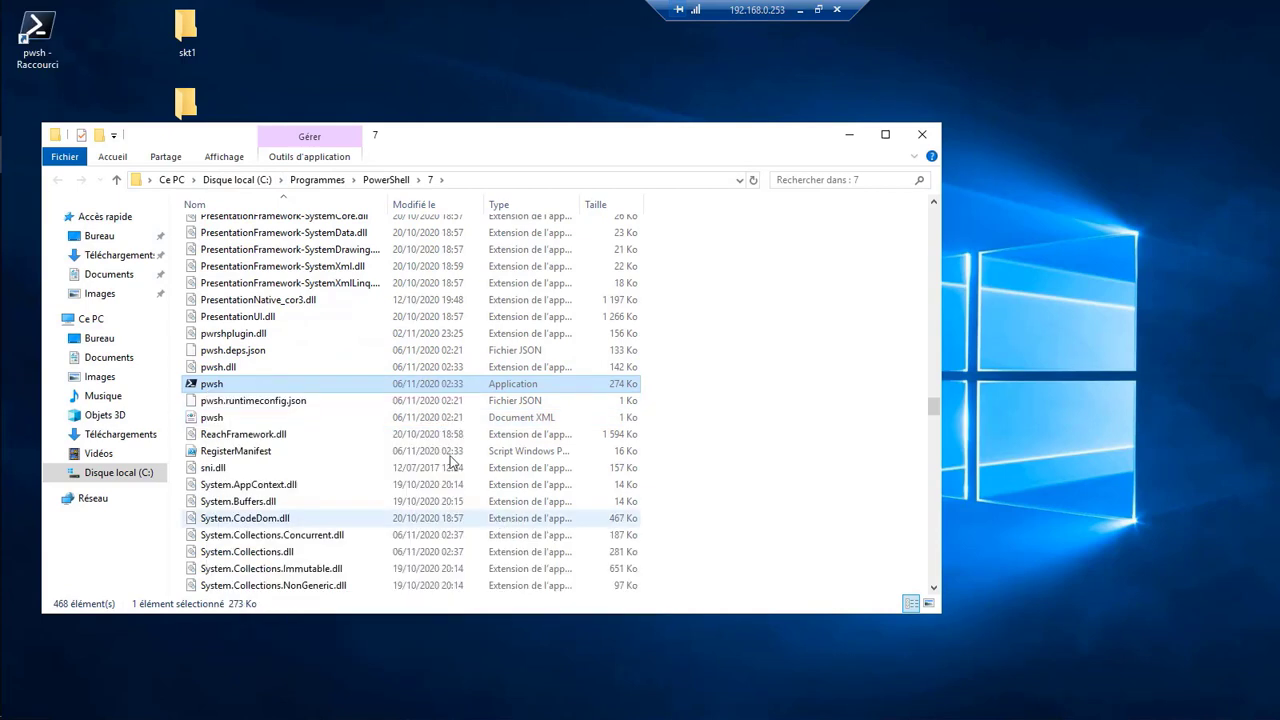
Set the pwsh desktop shortcut's advanced properties to run as administrator and apply the change
{"action": "right_click", "coordinate": [42, 32]}
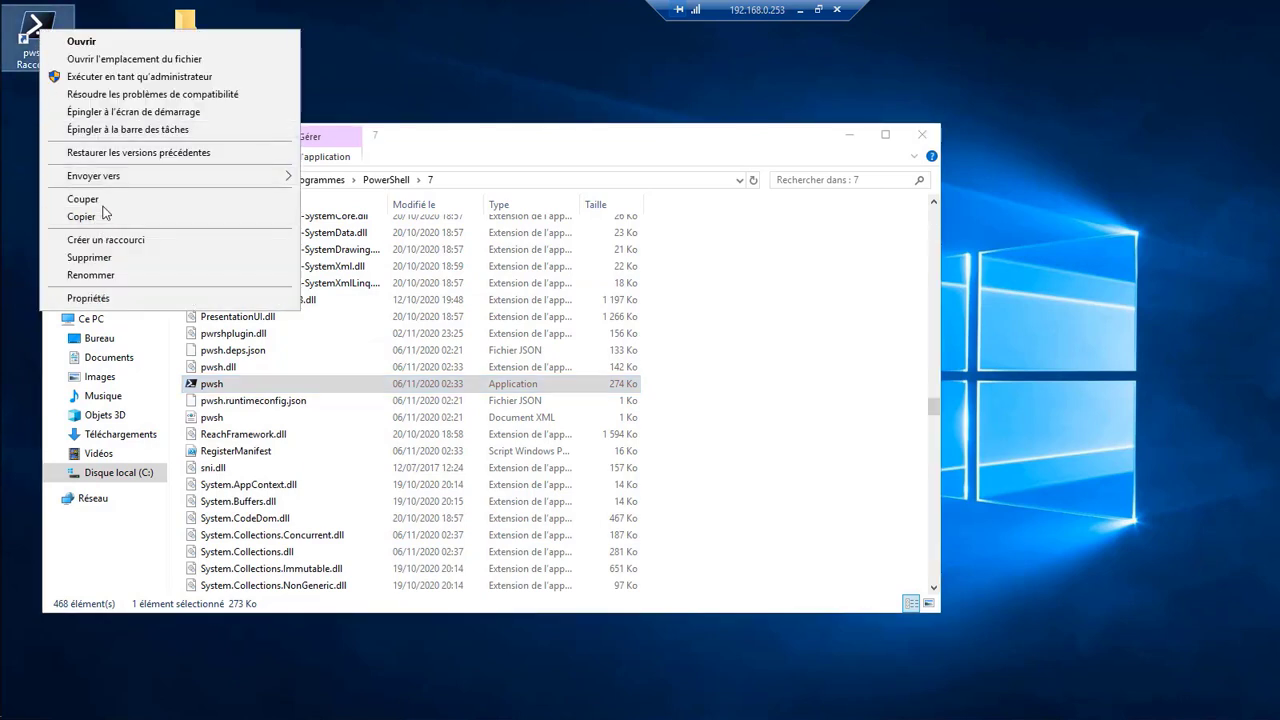
{"action": "left_click", "coordinate": [100, 298]}
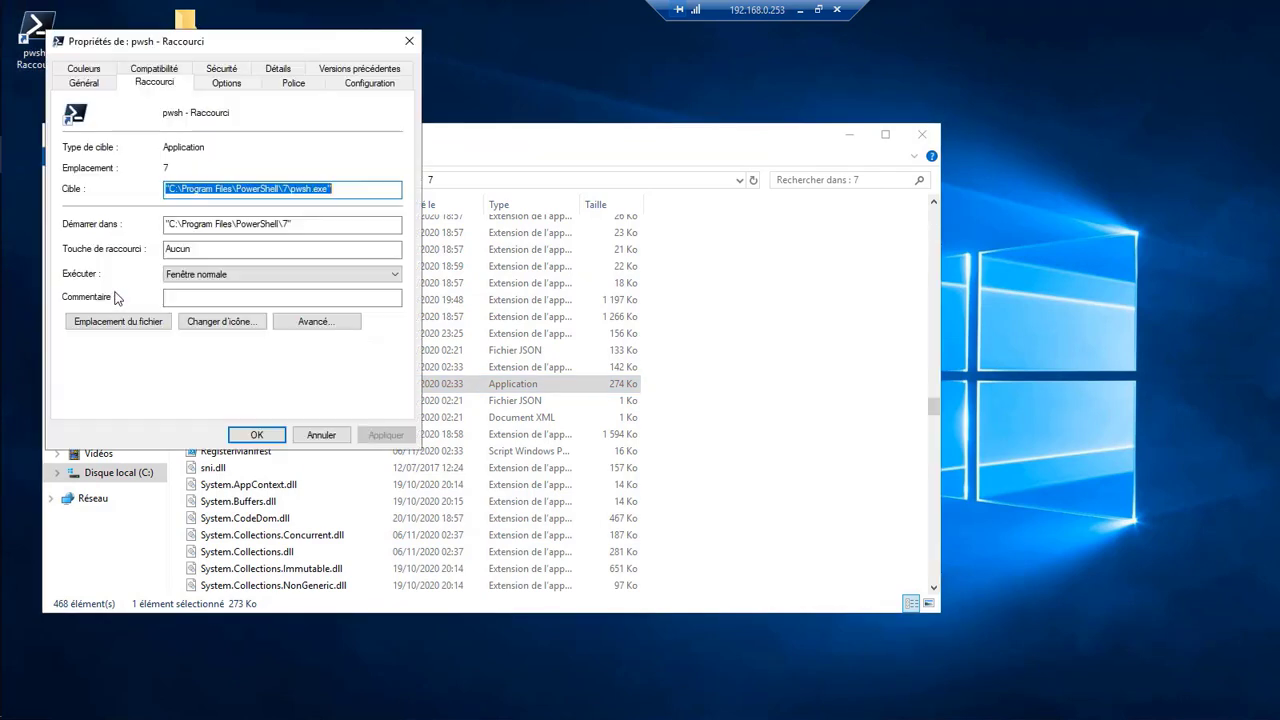
{"action": "left_click", "coordinate": [294, 324]}
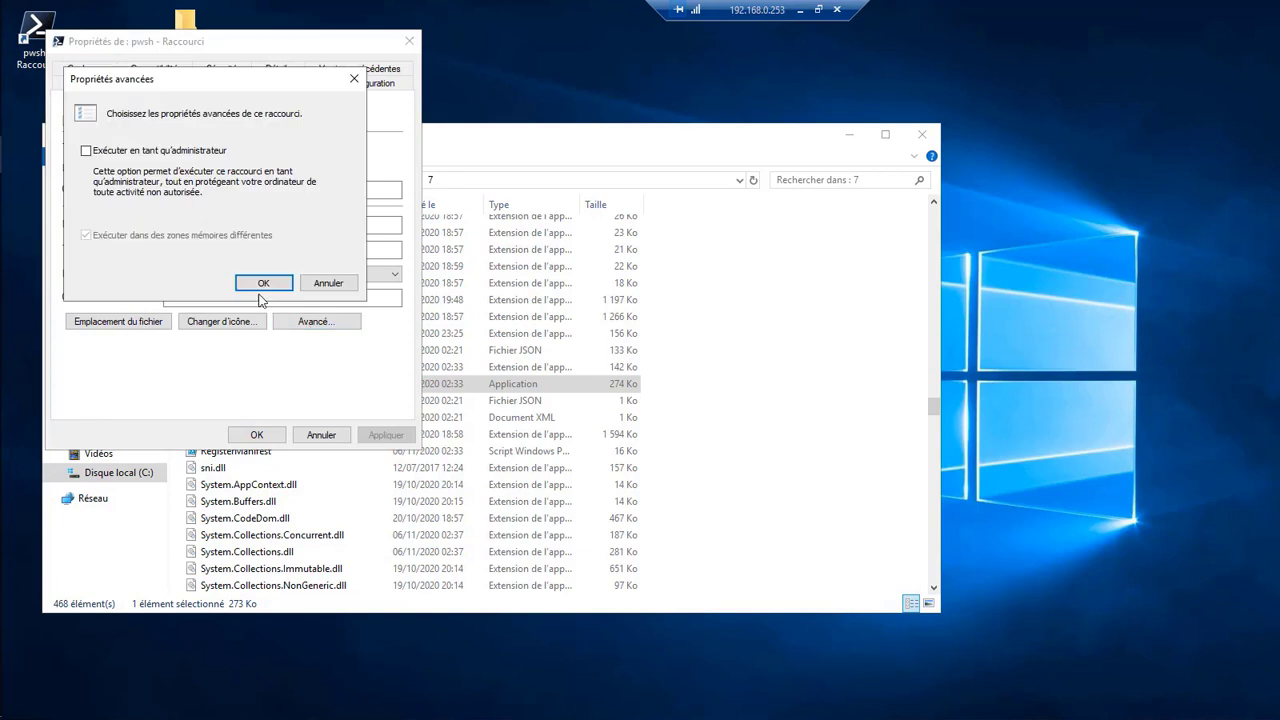
{"action": "left_click", "coordinate": [86, 151]}
{"action": "left_click", "coordinate": [253, 283]}
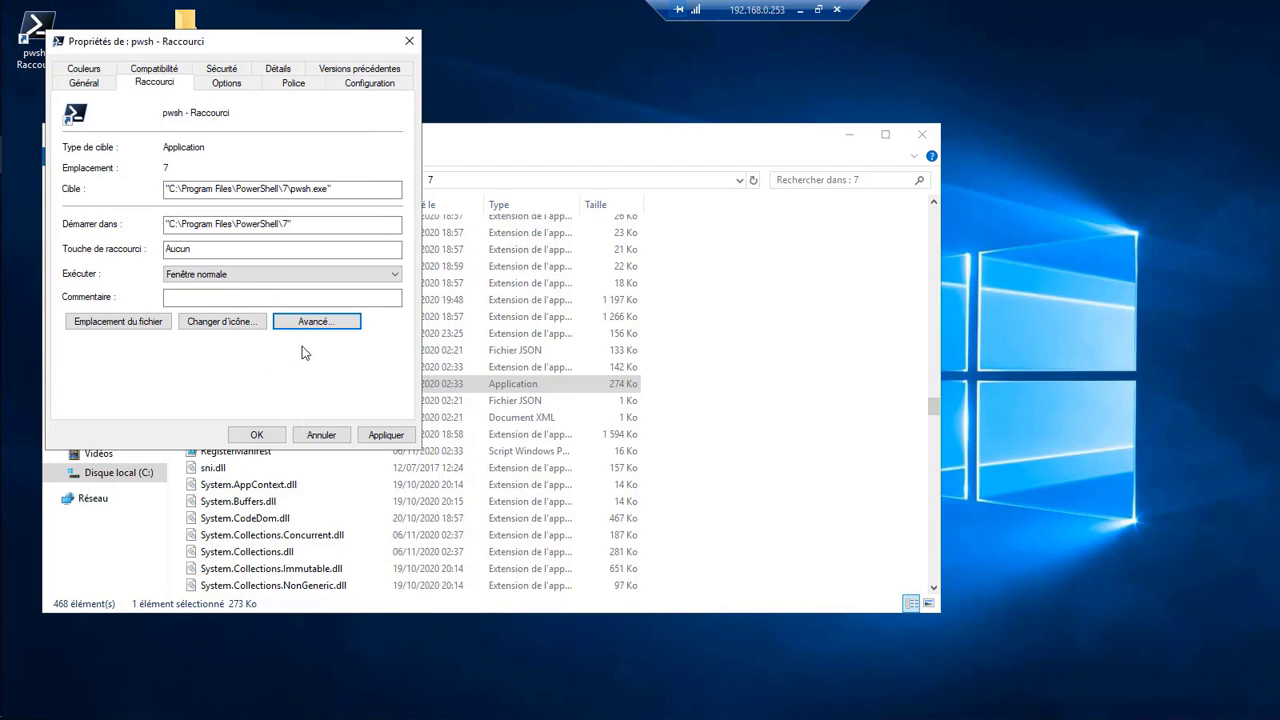
{"action": "left_click", "coordinate": [382, 436]}
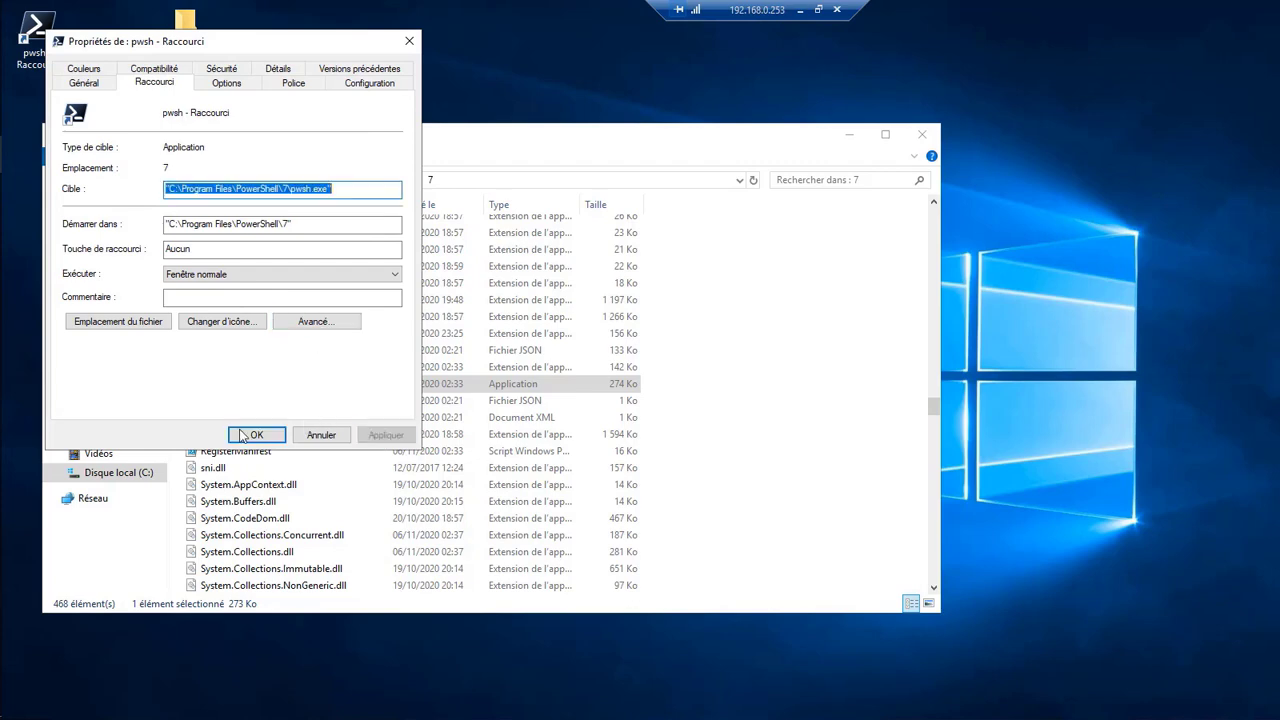
{"action": "left_click", "coordinate": [252, 438]}
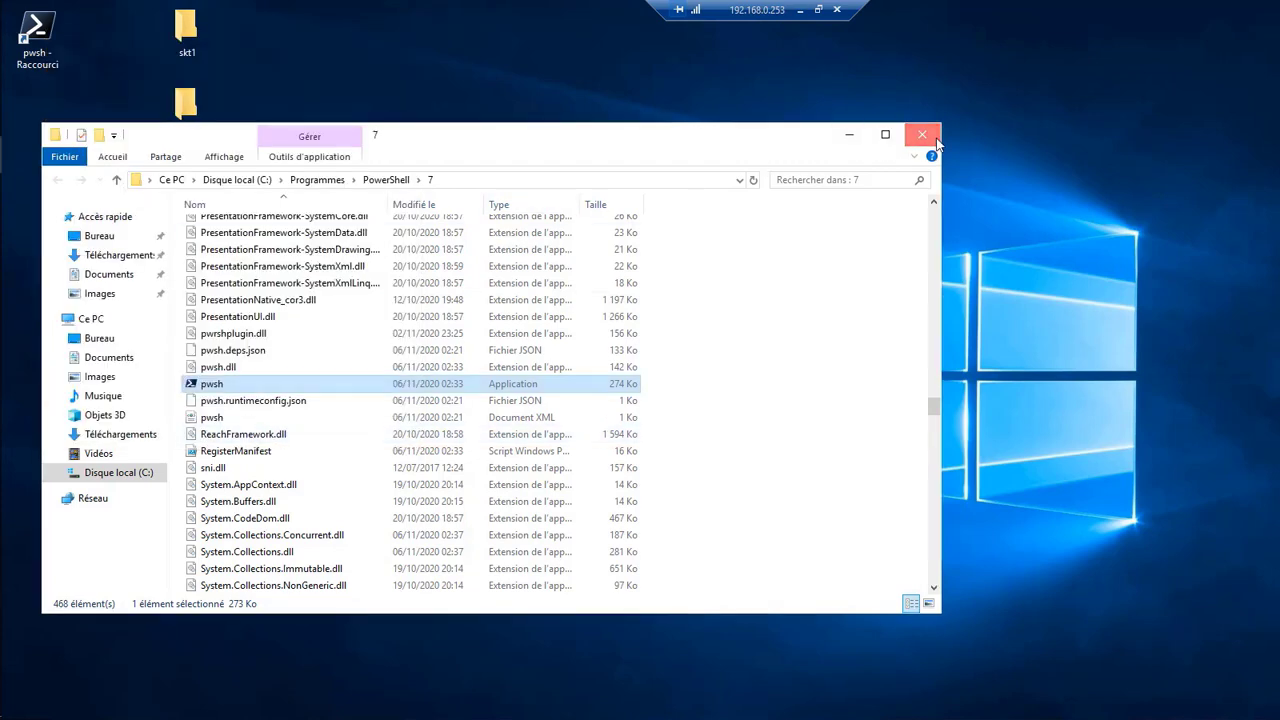
Close the folder window, pin the pwsh shortcut to the taskbar, and delete its desktop copy
{"action": "left_click", "coordinate": [921, 134]}
{"action": "left_click_drag", "start_coordinate": [55, 40], "coordinate": [34, 325]}
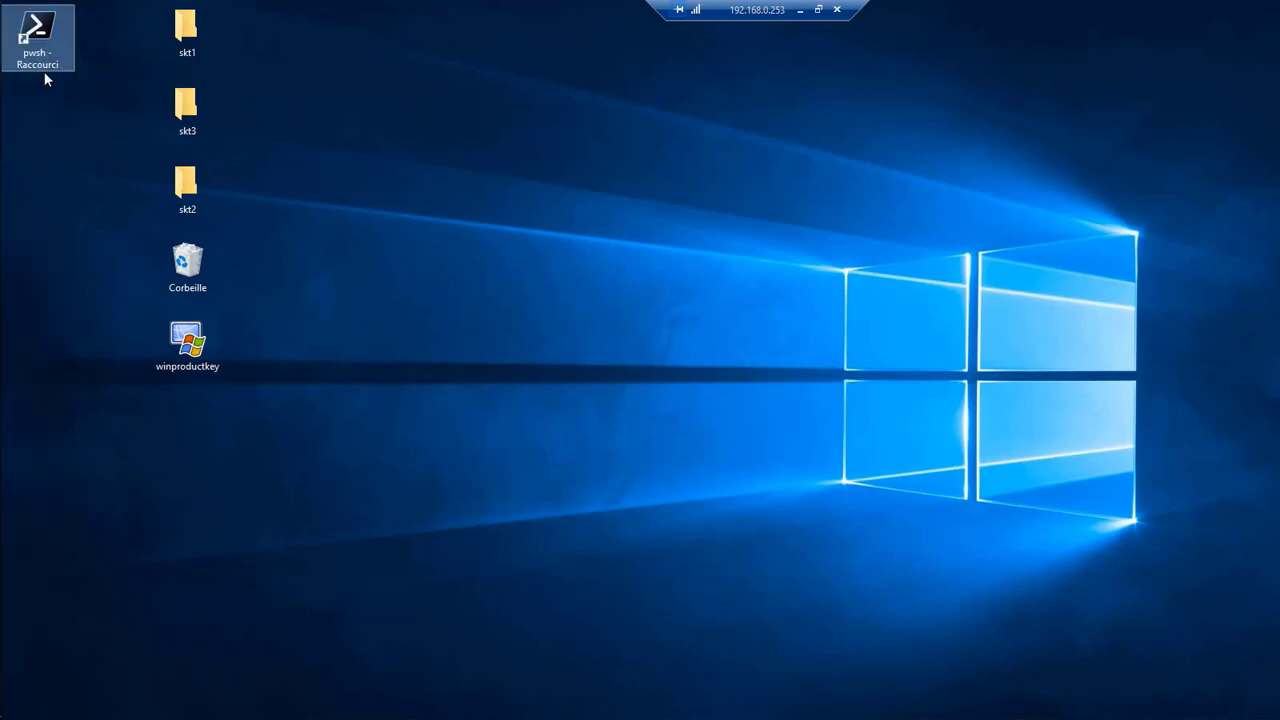
{"action": "key", "text": "Delete"}
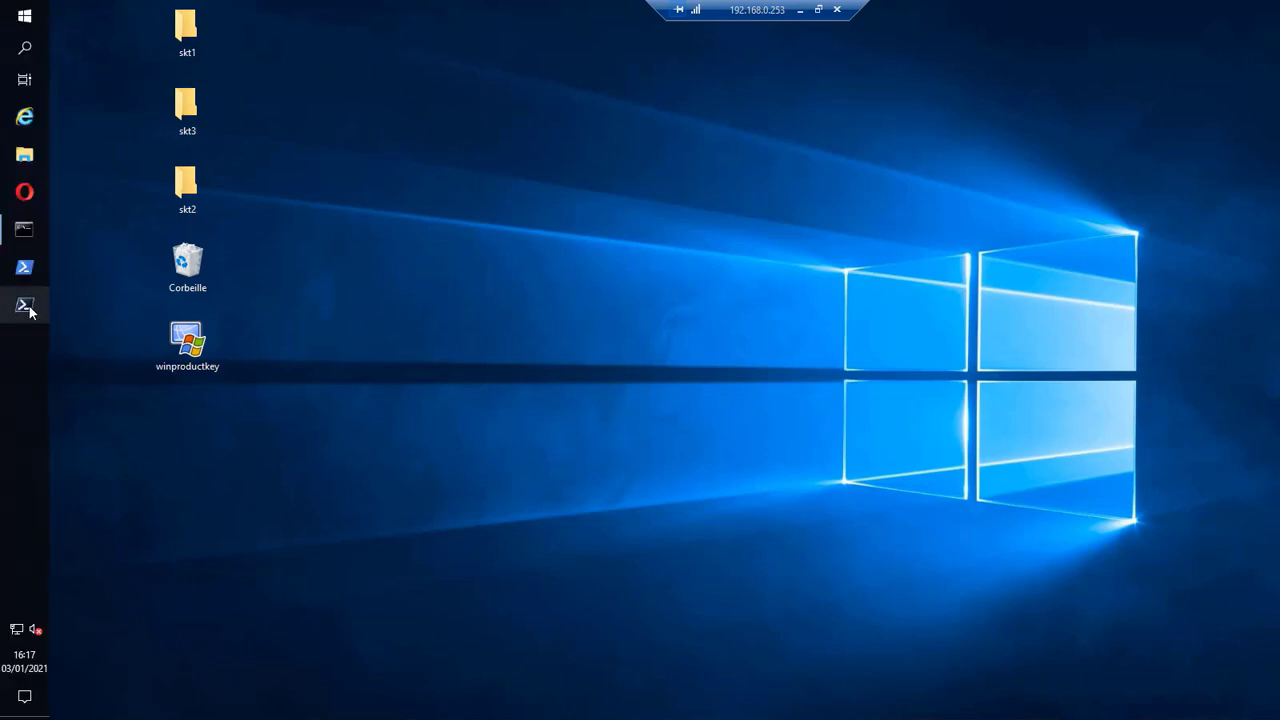
Launch the pinned PowerShell 7 shortcut in a maximized window and show its host information with get-host
{"action": "left_click", "coordinate": [25, 306]}
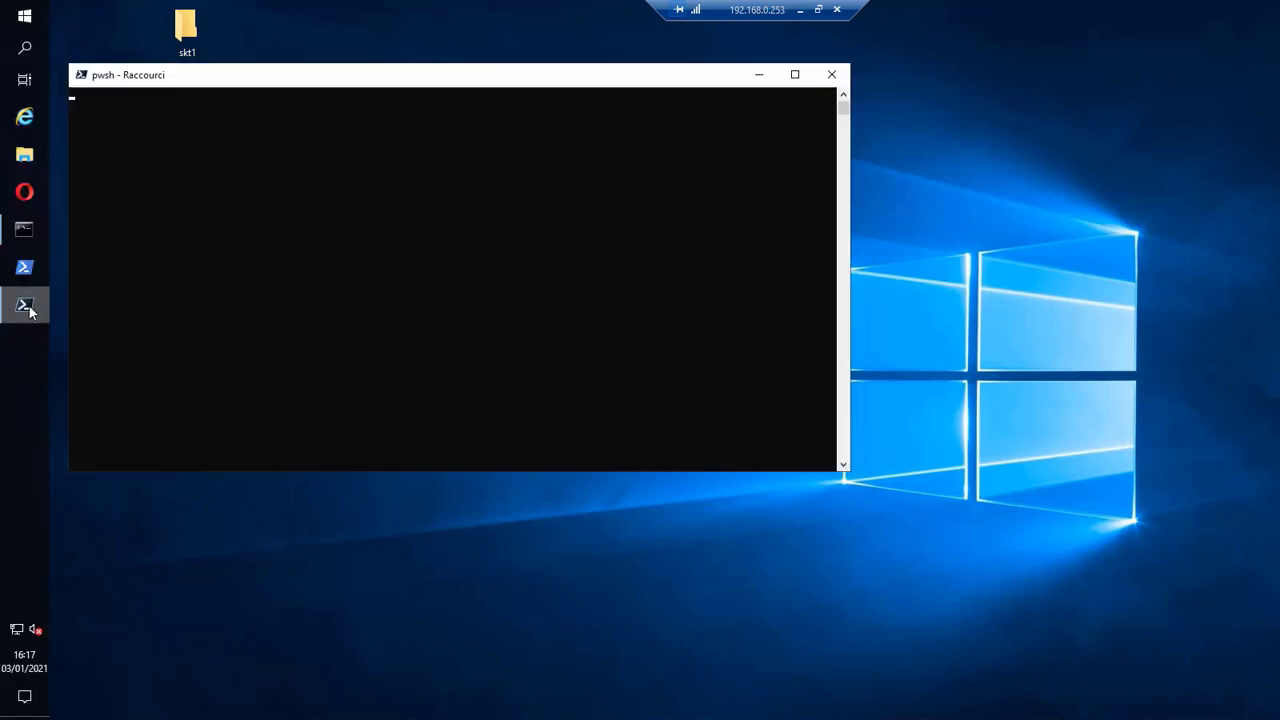
{"action": "left_click", "coordinate": [797, 75]}
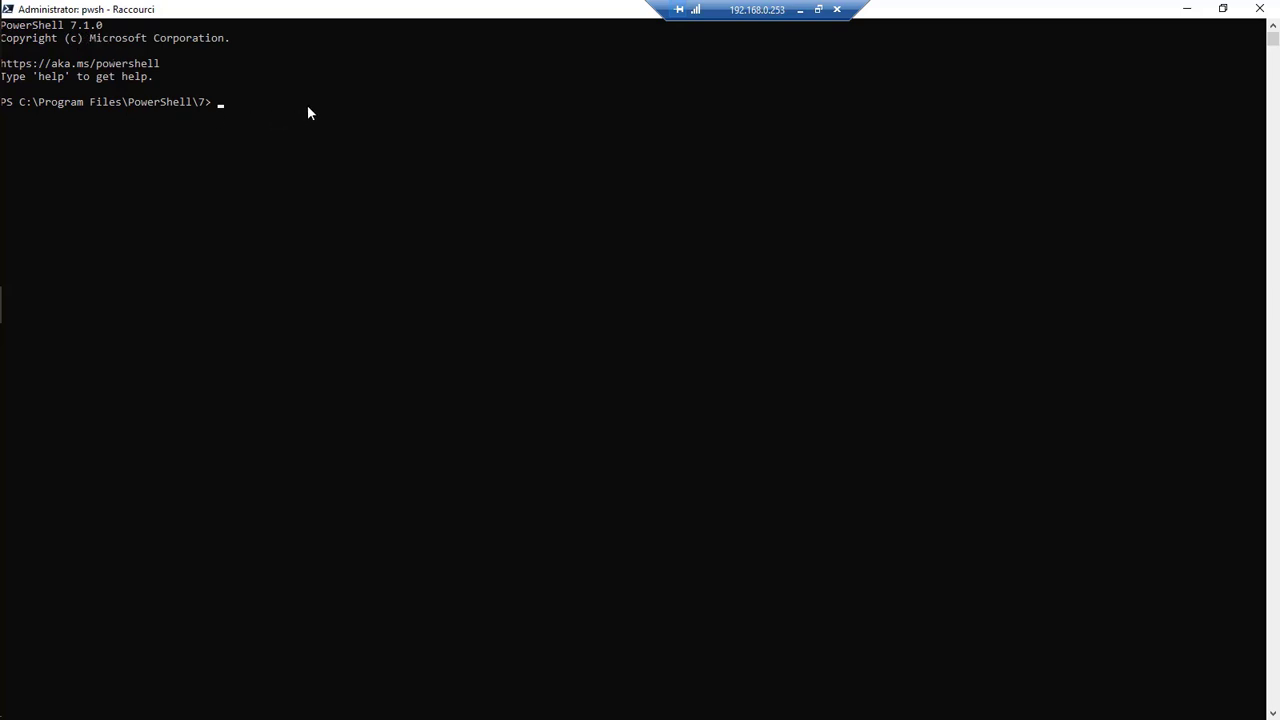
{"action": "type", "text": "get-host"}
{"action": "key", "text": "Return"}
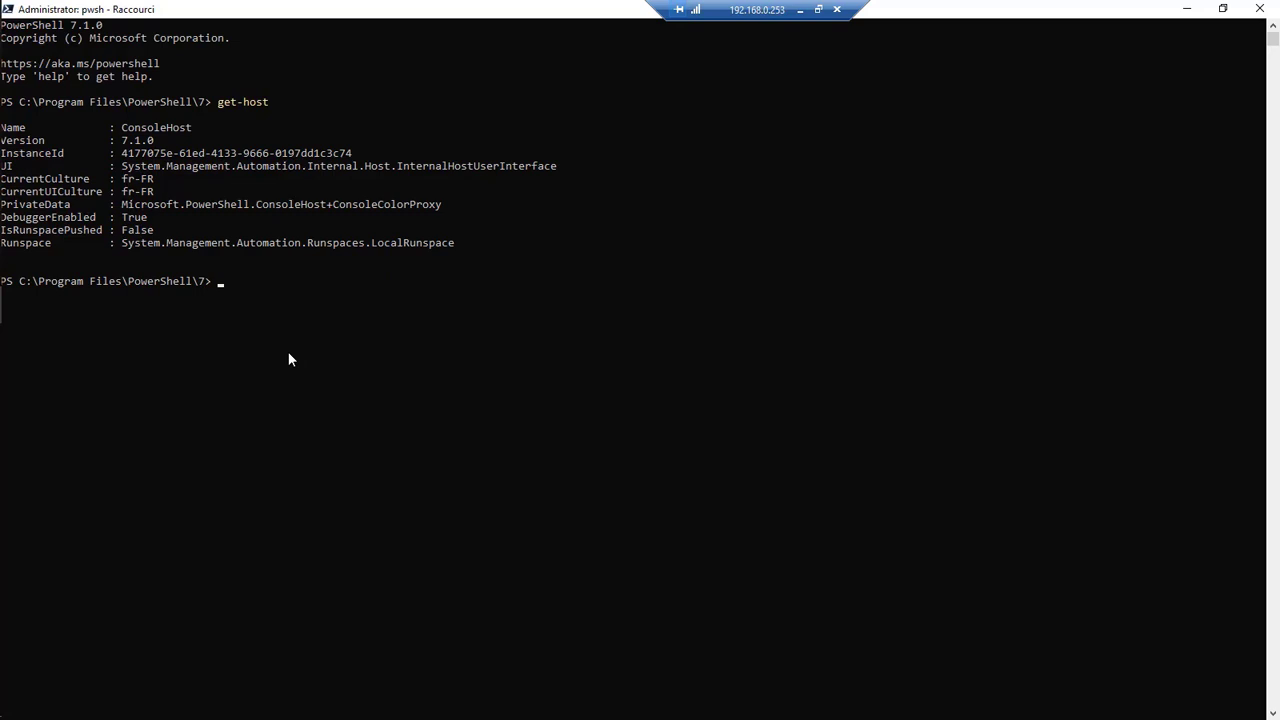
Change to the root of drive C: with c: and cd\, and clear the console with cls
{"action": "type", "text": "c:"}
{"action": "key", "text": "Return"}
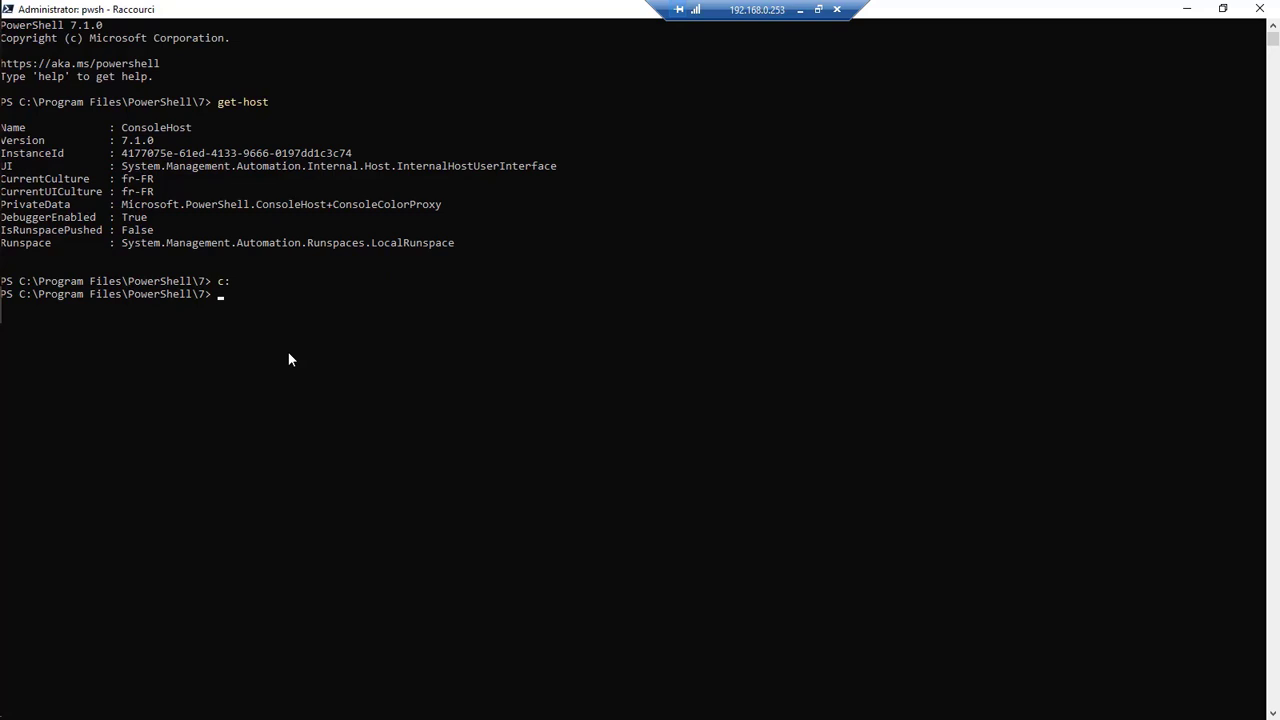
{"action": "type", "text": "cd\\"}
{"action": "key", "text": "Return"}
{"action": "type", "text": "cls"}
{"action": "key", "text": "Return"}
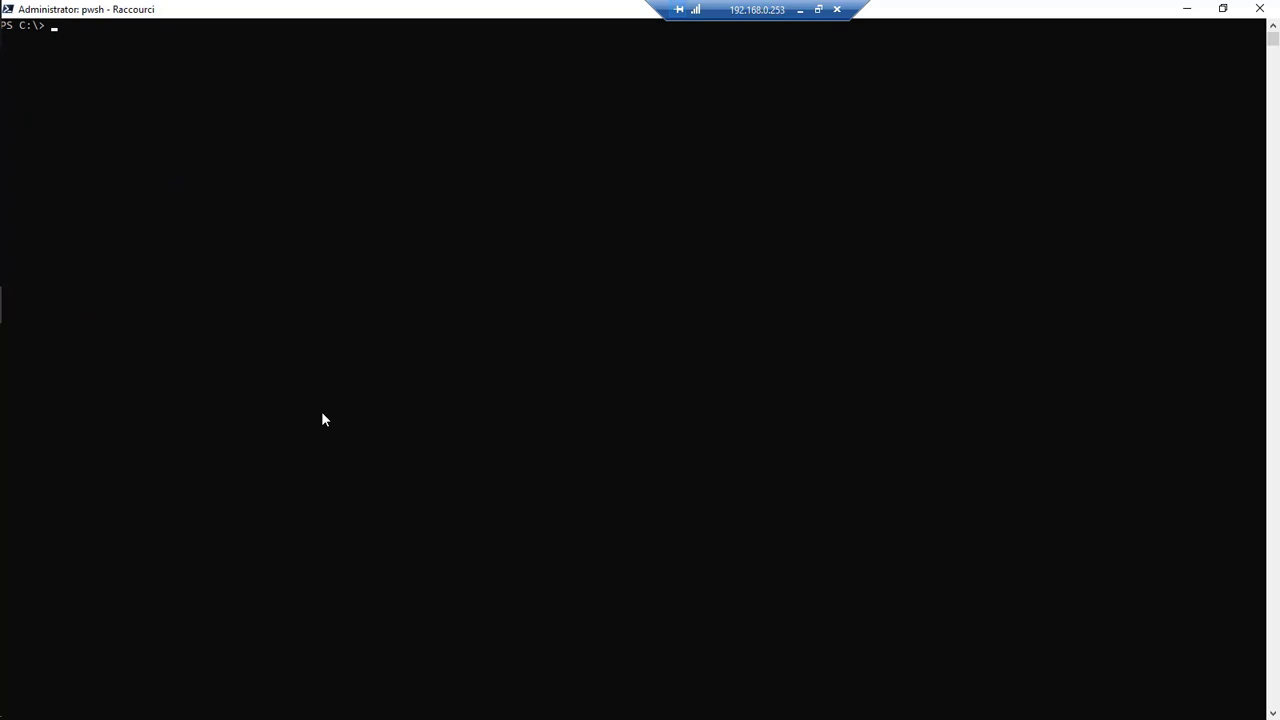
List C:\ with dir and change level by level into C:\Users\Administrateur\Desktop with cd
{"action": "type", "text": "dir"}
{"action": "key", "text": "Return"}
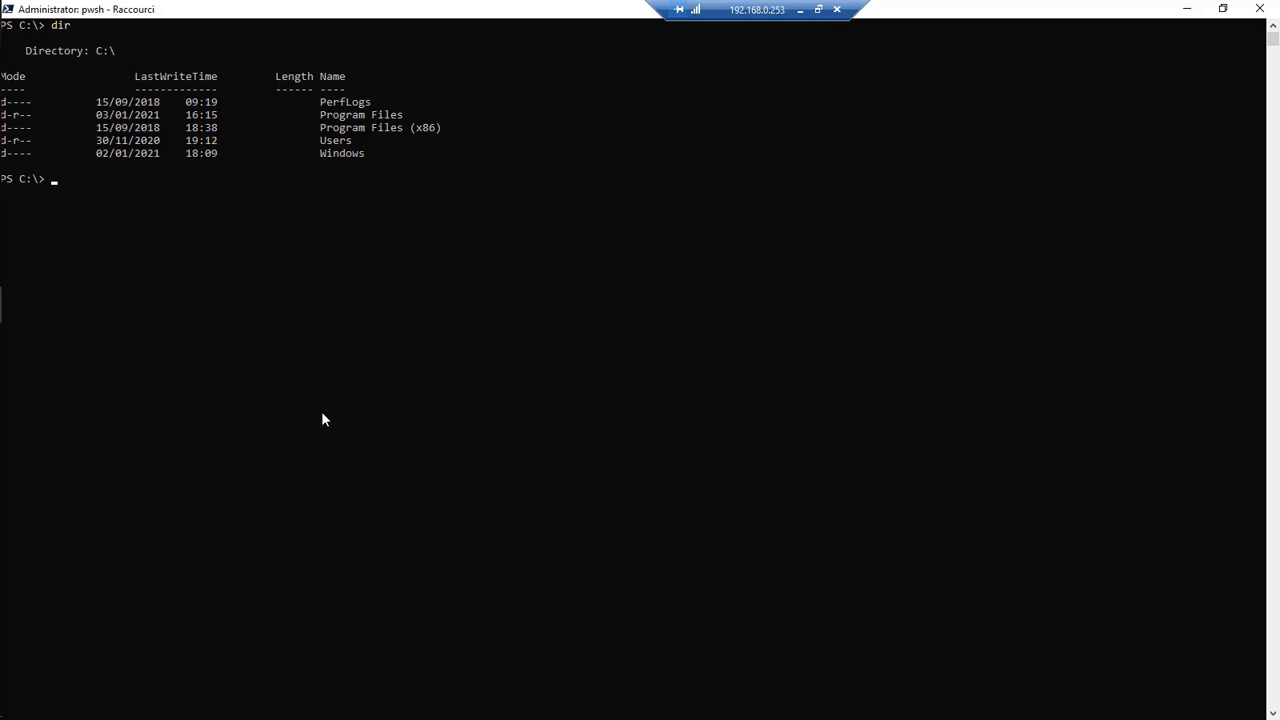
{"action": "type", "text": "cd users"}
{"action": "key", "text": "Return"}
{"action": "type", "text": "cd adminisr"}
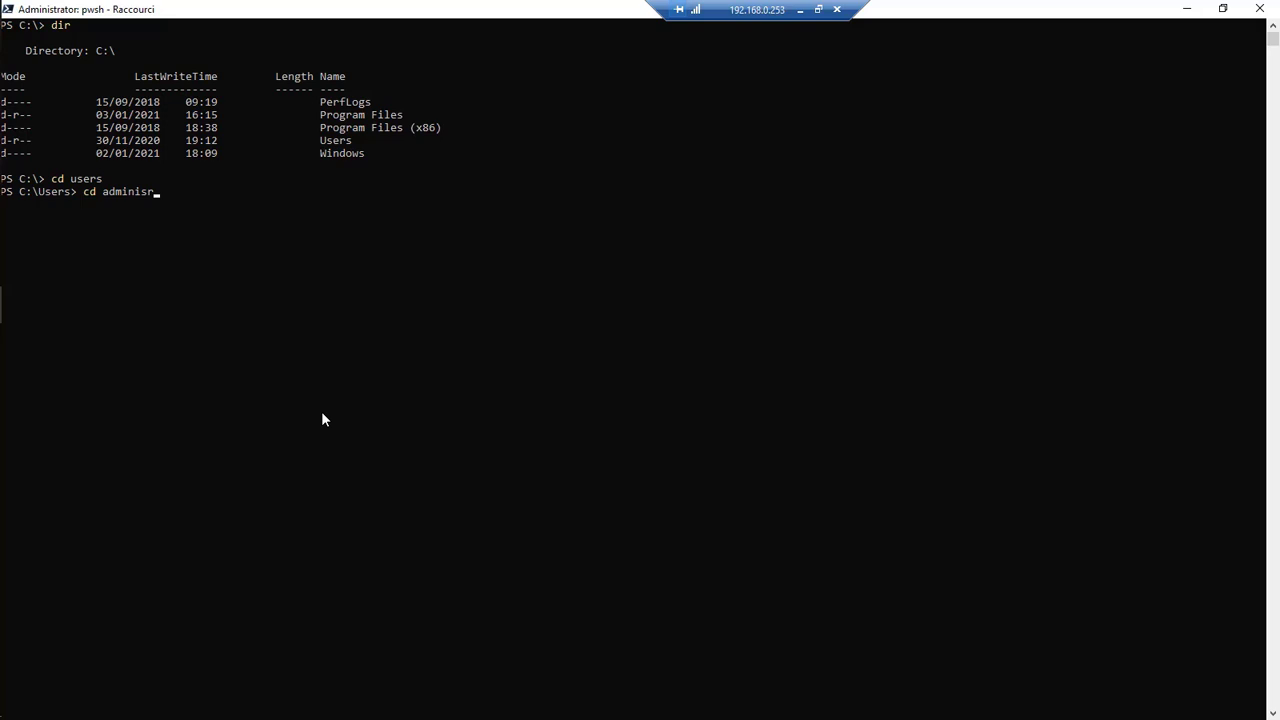
{"action": "key", "text": "BackSpace"}
{"action": "type", "text": "trateur"}
{"action": "key", "text": "Return"}
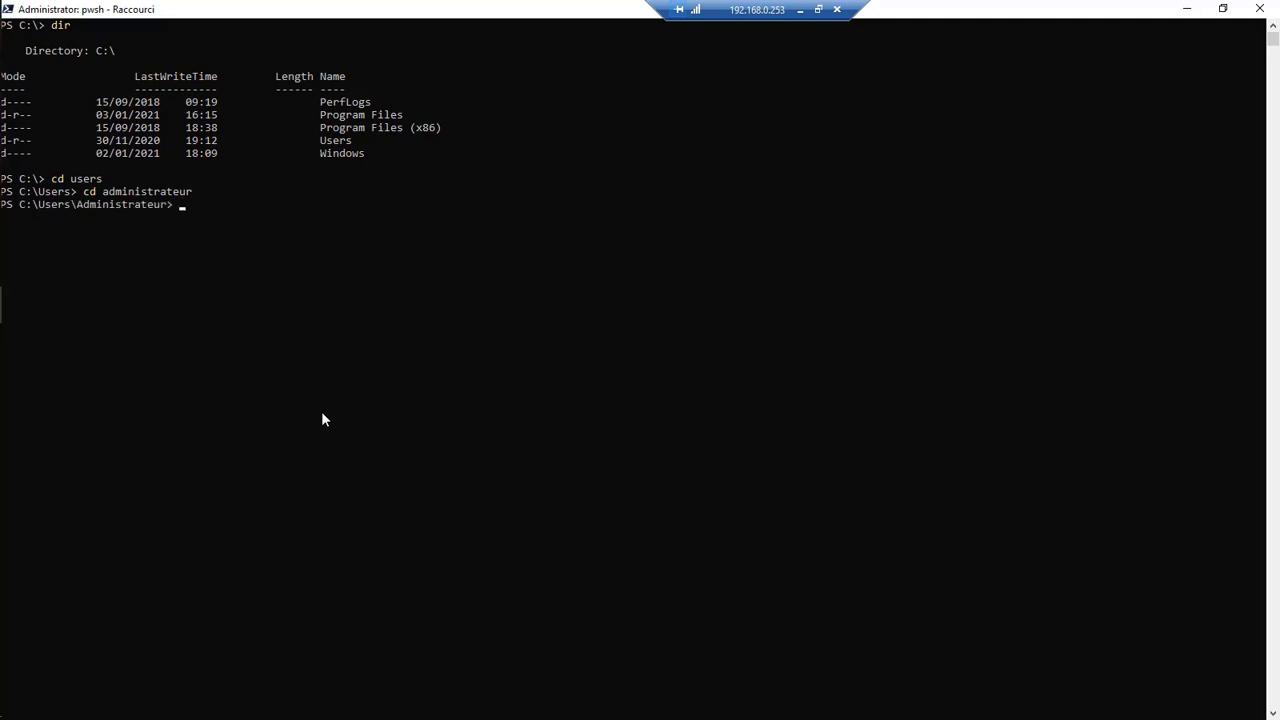
{"action": "type", "text": "cd desktop"}
{"action": "key", "text": "Return"}
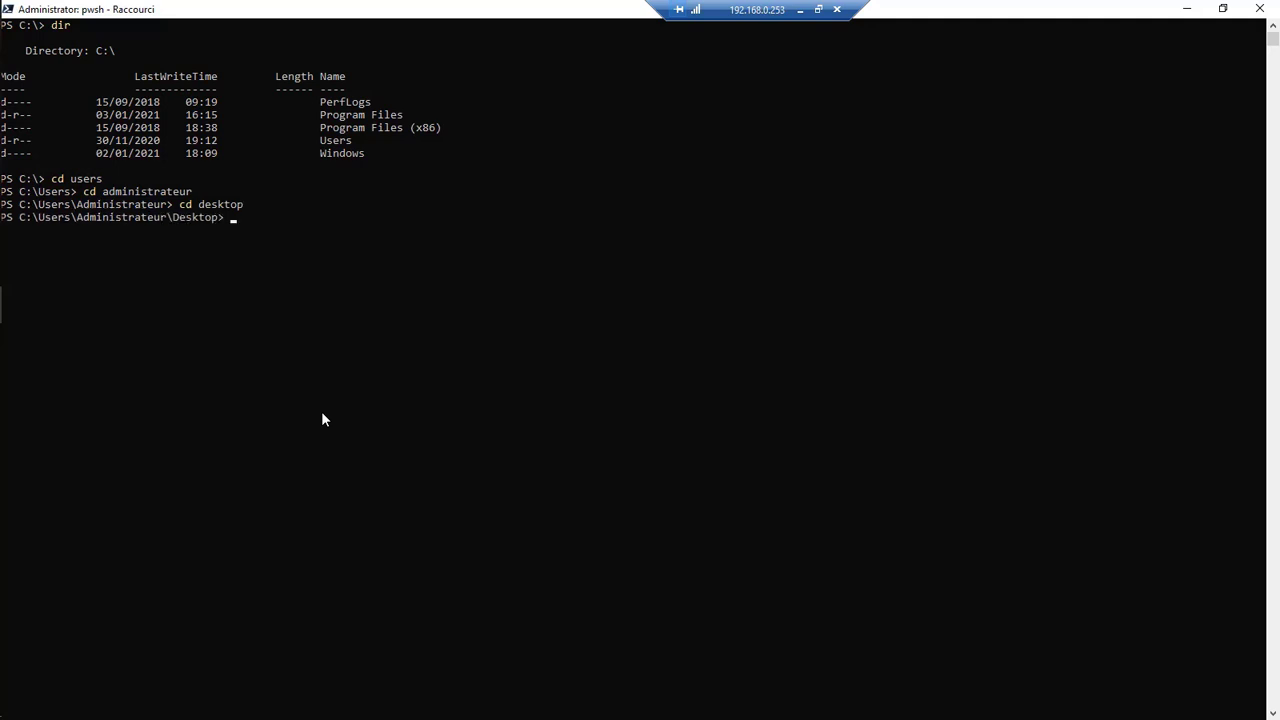
List the Desktop directory with dir and examine the folder names in the listing
{"action": "type", "text": "dir"}
{"action": "key", "text": "Return"}
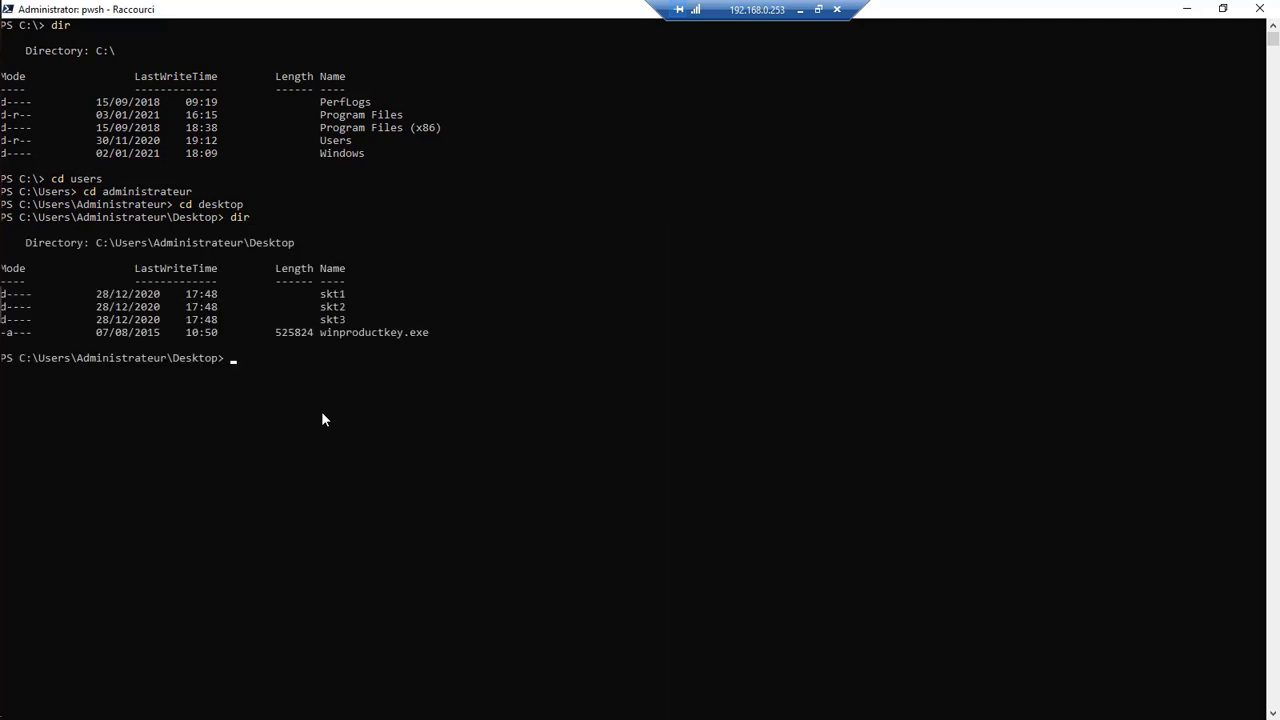
{"action": "left_click_drag", "start_coordinate": [323, 282], "coordinate": [329, 300]}
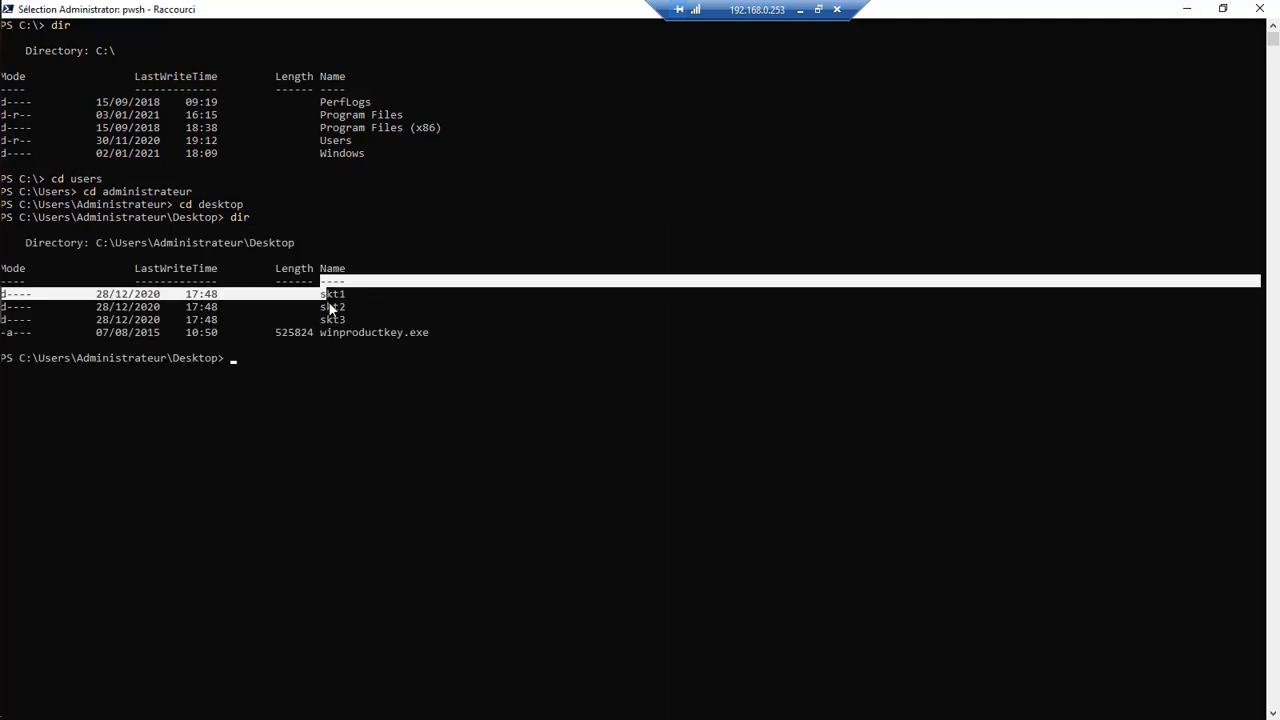
{"action": "left_click", "coordinate": [368, 307]}
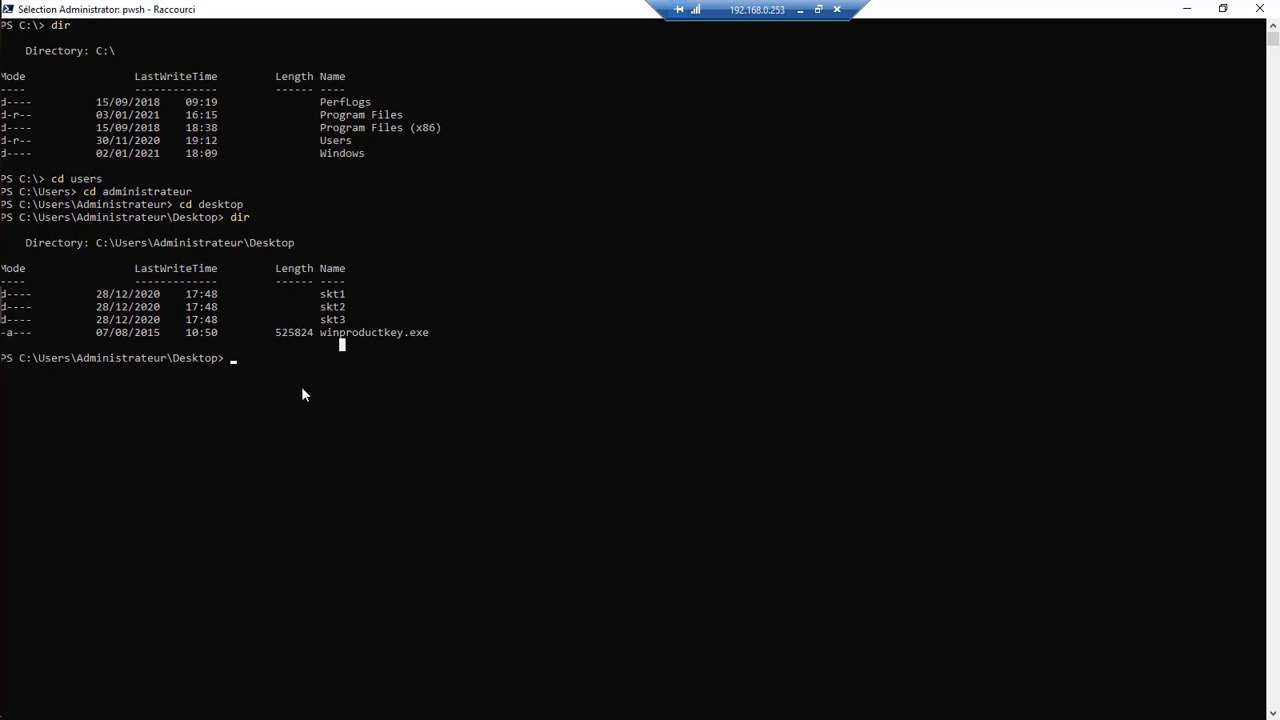
Create the directory smar-tech2.0 on the Desktop with mkdir
{"action": "type", "text": "mkdir smar-"}
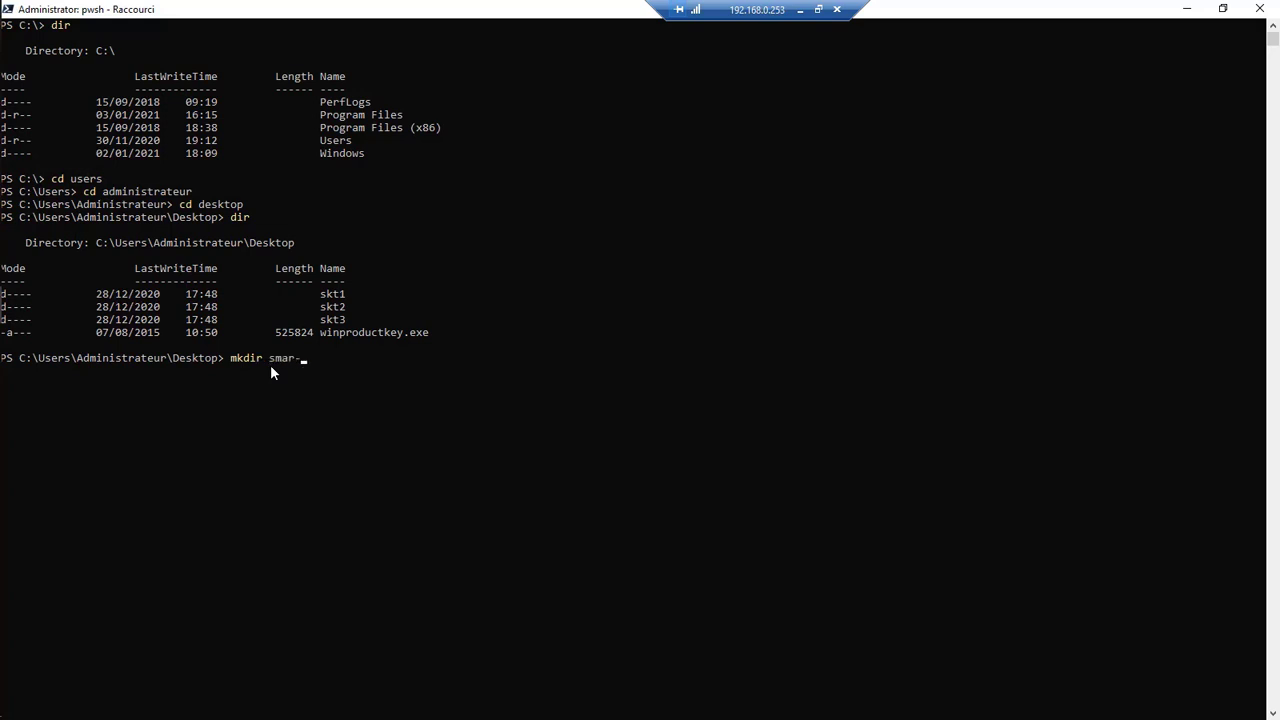
{"action": "type", "text": "tech2.0"}
{"action": "key", "text": "Return"}
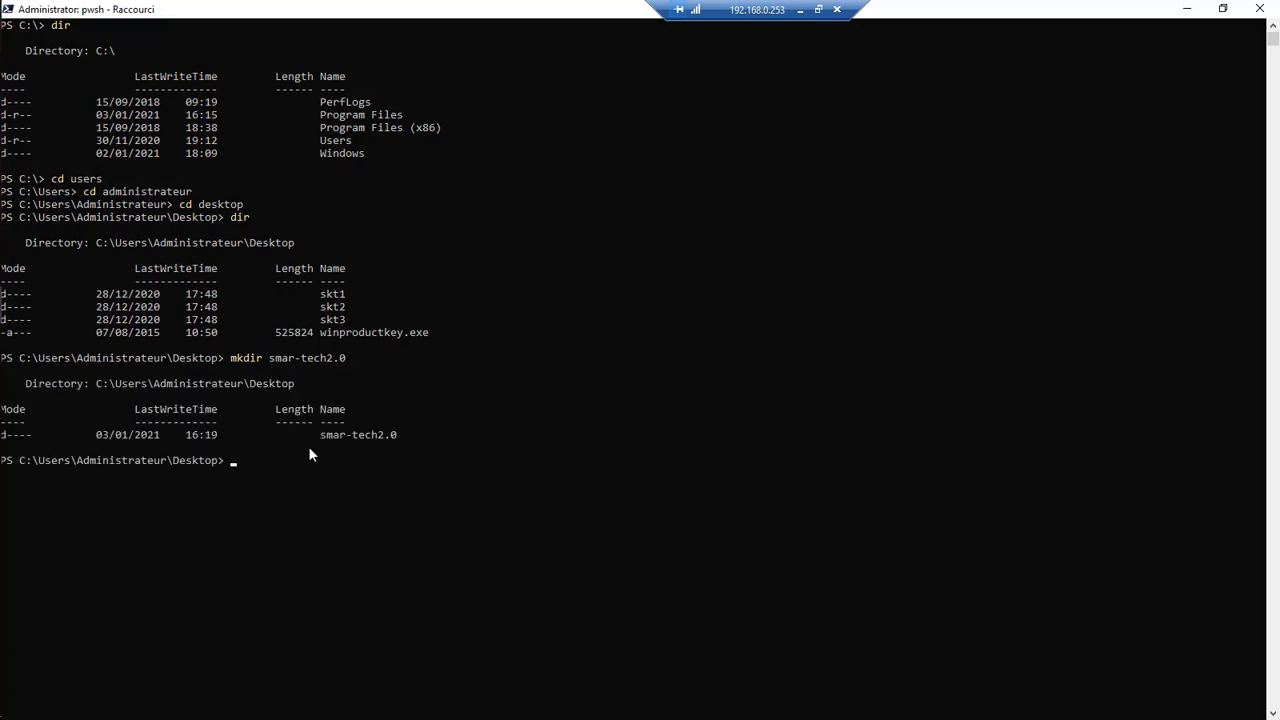
List the Desktop directory again with dir and copy the directory name smar-tech2.0 from the listing
{"action": "type", "text": "dir"}
{"action": "key", "text": "Return"}
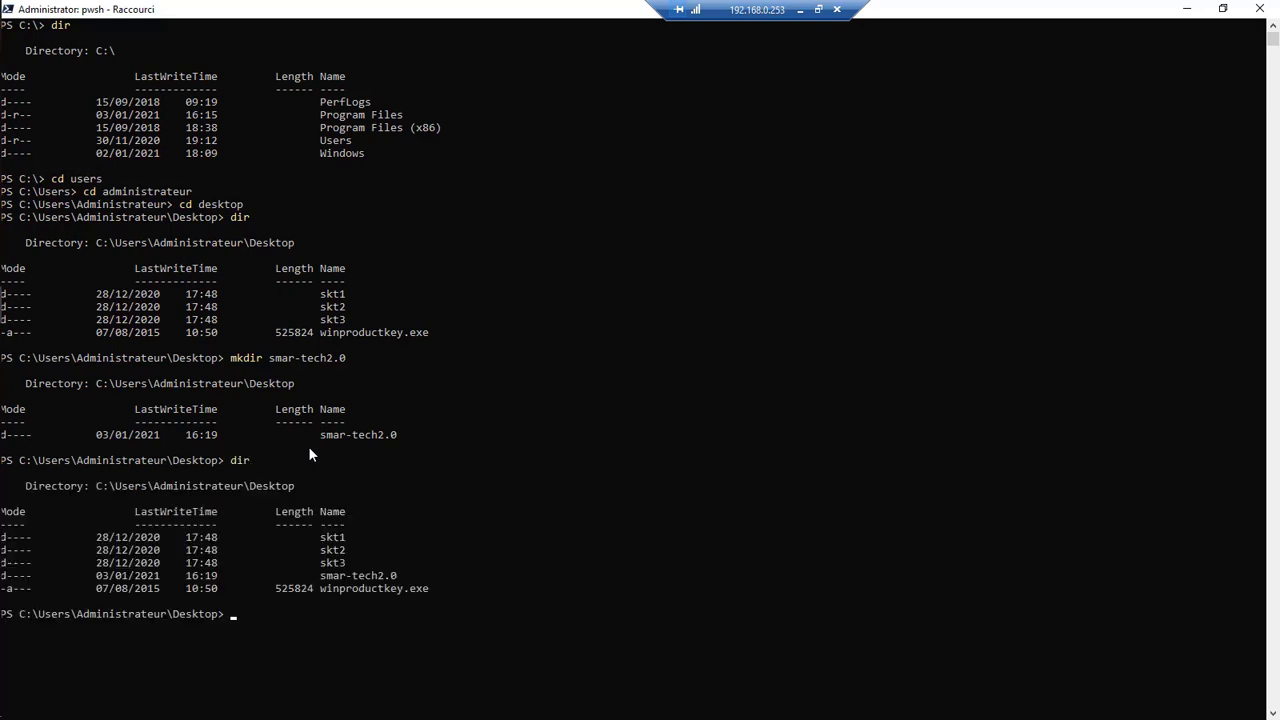
{"action": "left_click_drag", "start_coordinate": [402, 577], "coordinate": [320, 580]}
{"action": "right_click", "coordinate": [309, 640]}
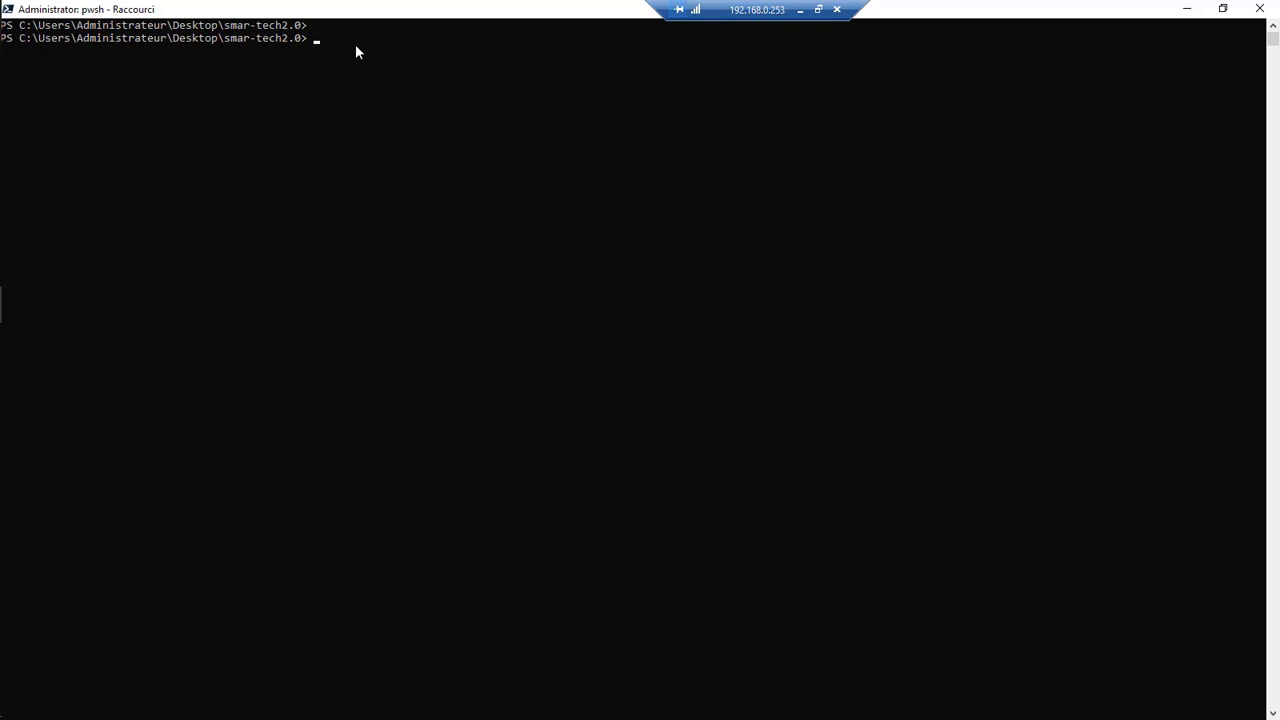
Minimize the console, reopen the smar-tech2.0 folder from the desktop, and open the skt text document
{"action": "left_click", "coordinate": [1187, 9]}
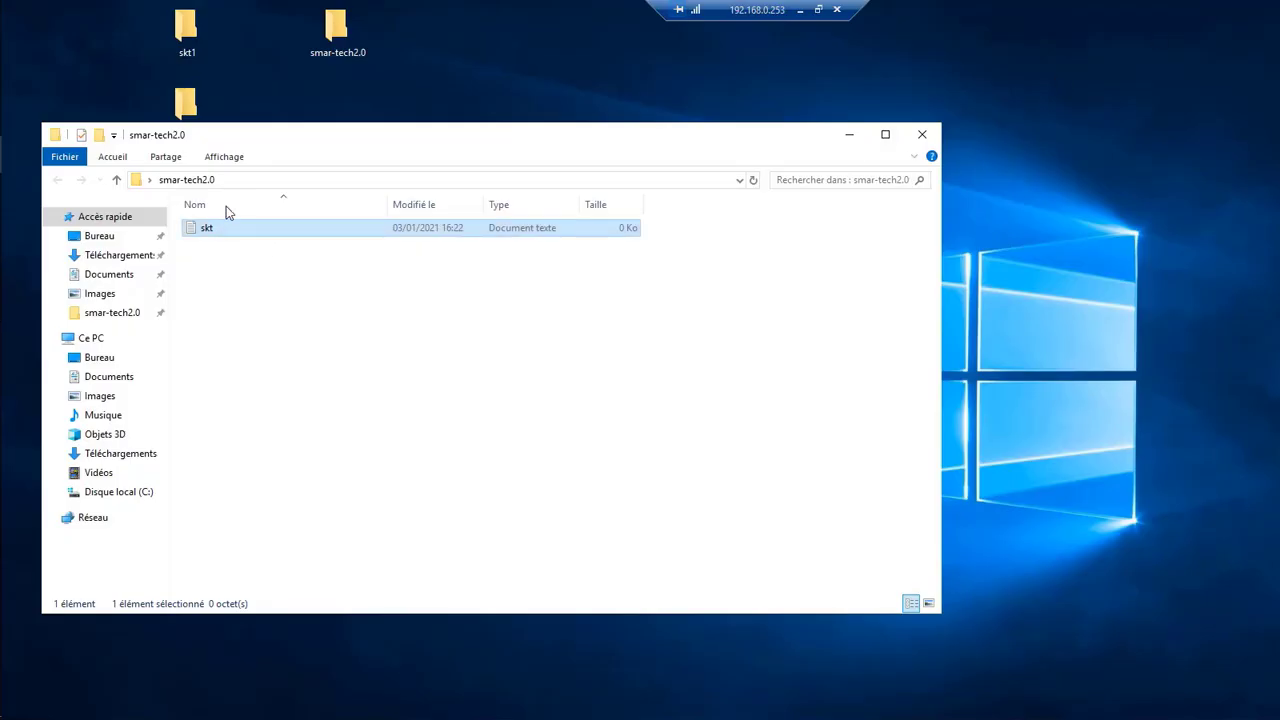
{"action": "left_click", "coordinate": [922, 134]}
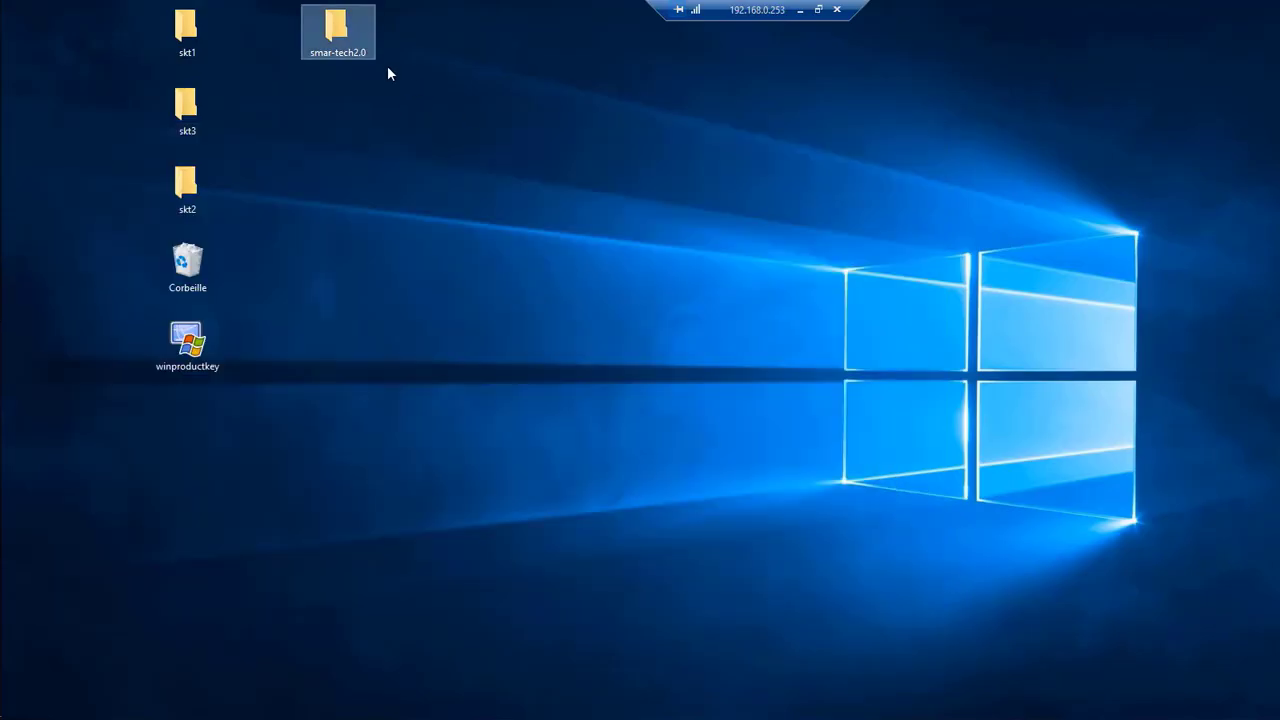
{"action": "double_click", "coordinate": [335, 30]}
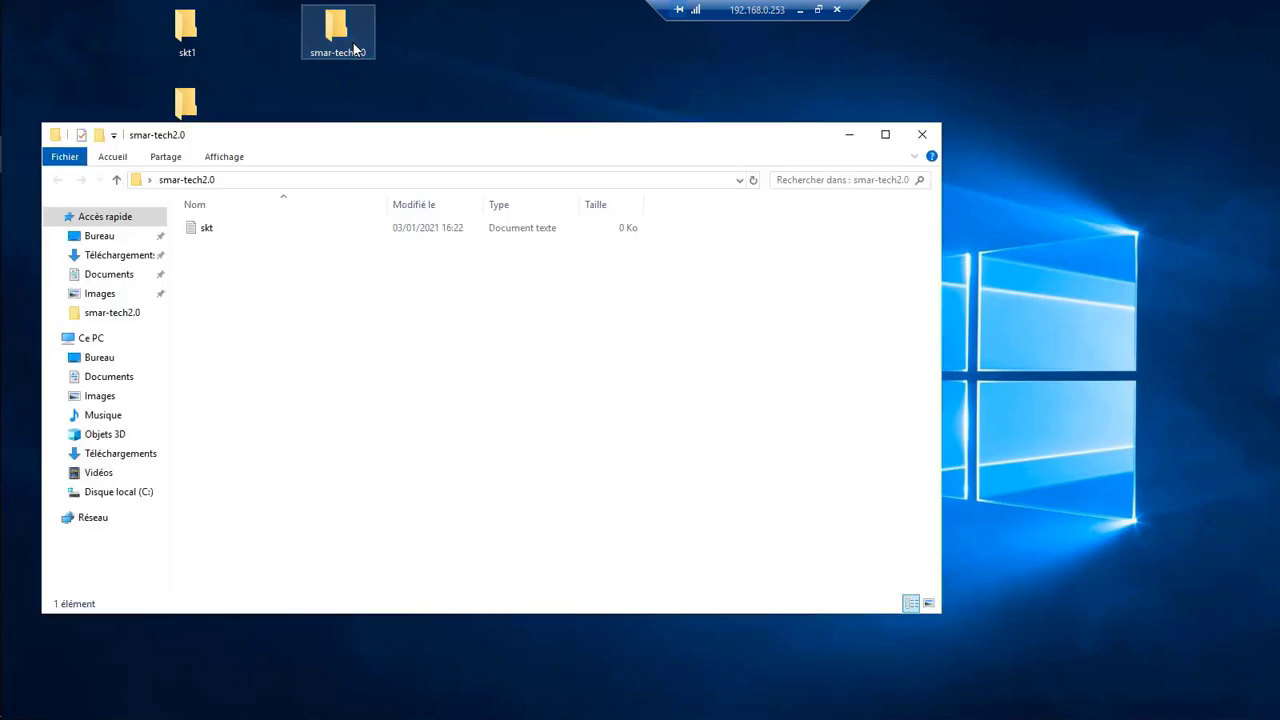
{"action": "double_click", "coordinate": [216, 228]}
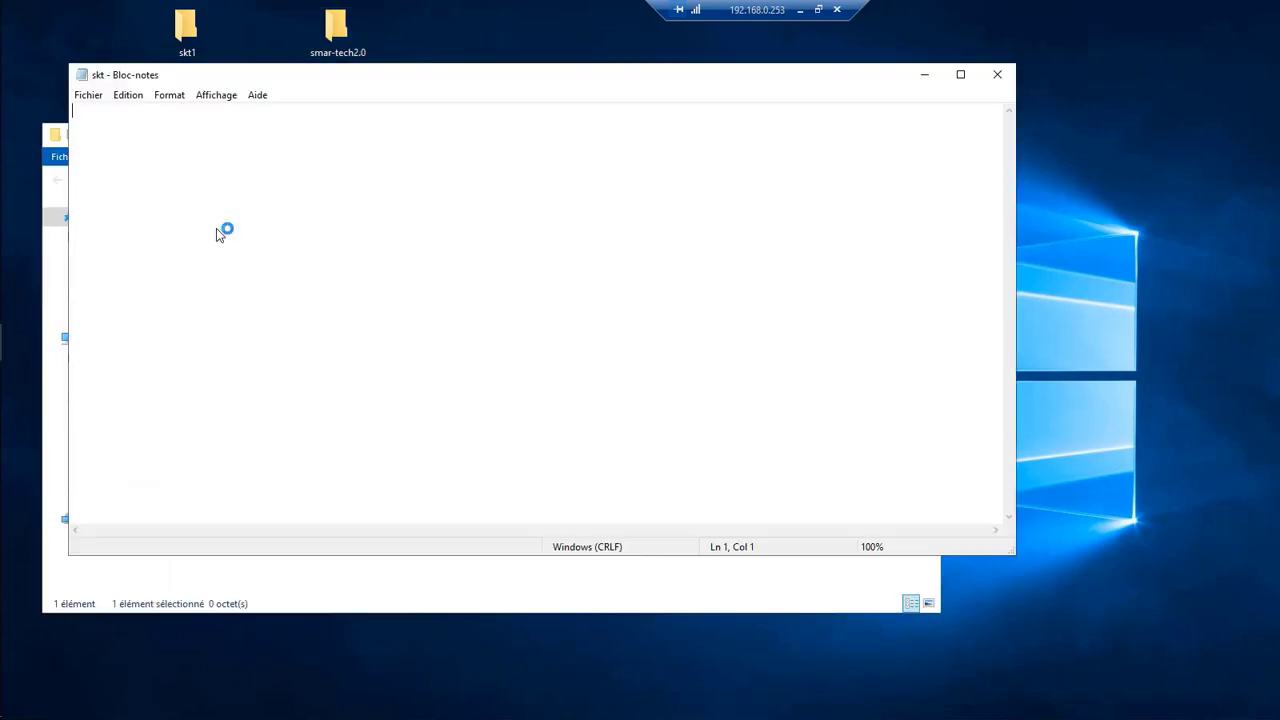
Close the skt text document, minimize the smar-tech2.0 folder window and switch back to the PowerShell 7 console
{"action": "left_click", "coordinate": [997, 74]}
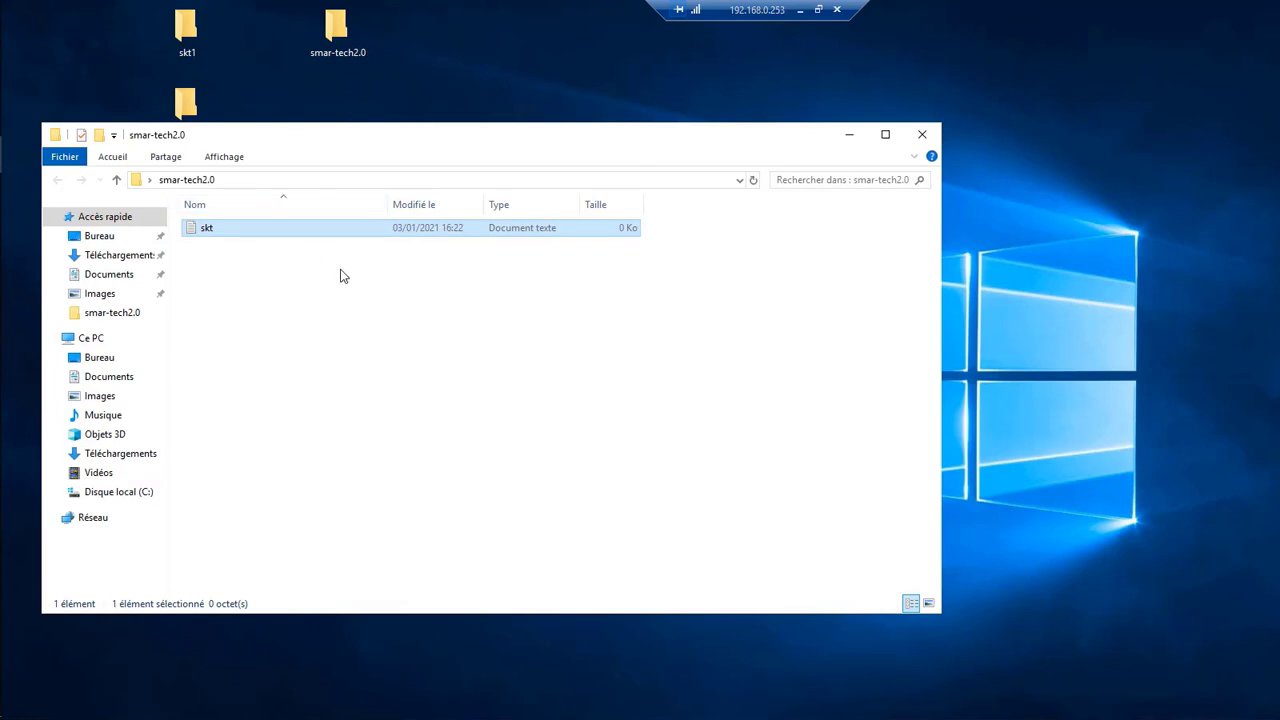
{"action": "left_click", "coordinate": [848, 138]}
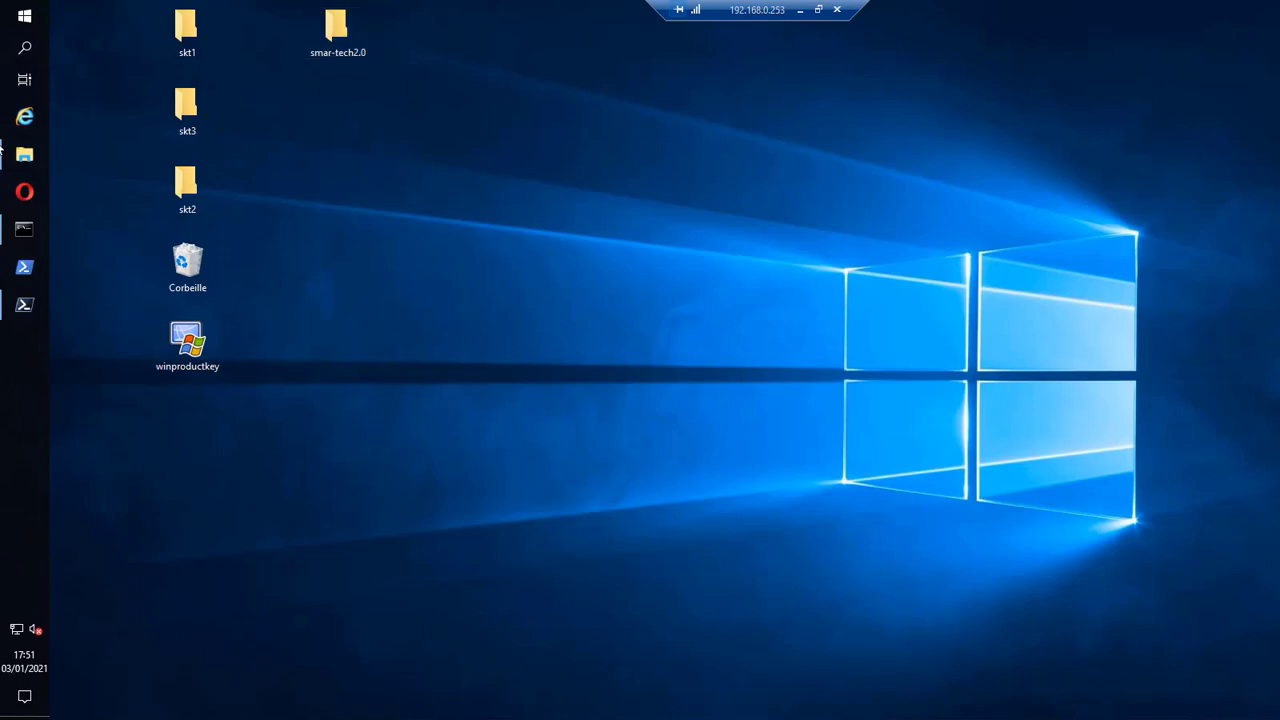
{"action": "left_click", "coordinate": [27, 303]}
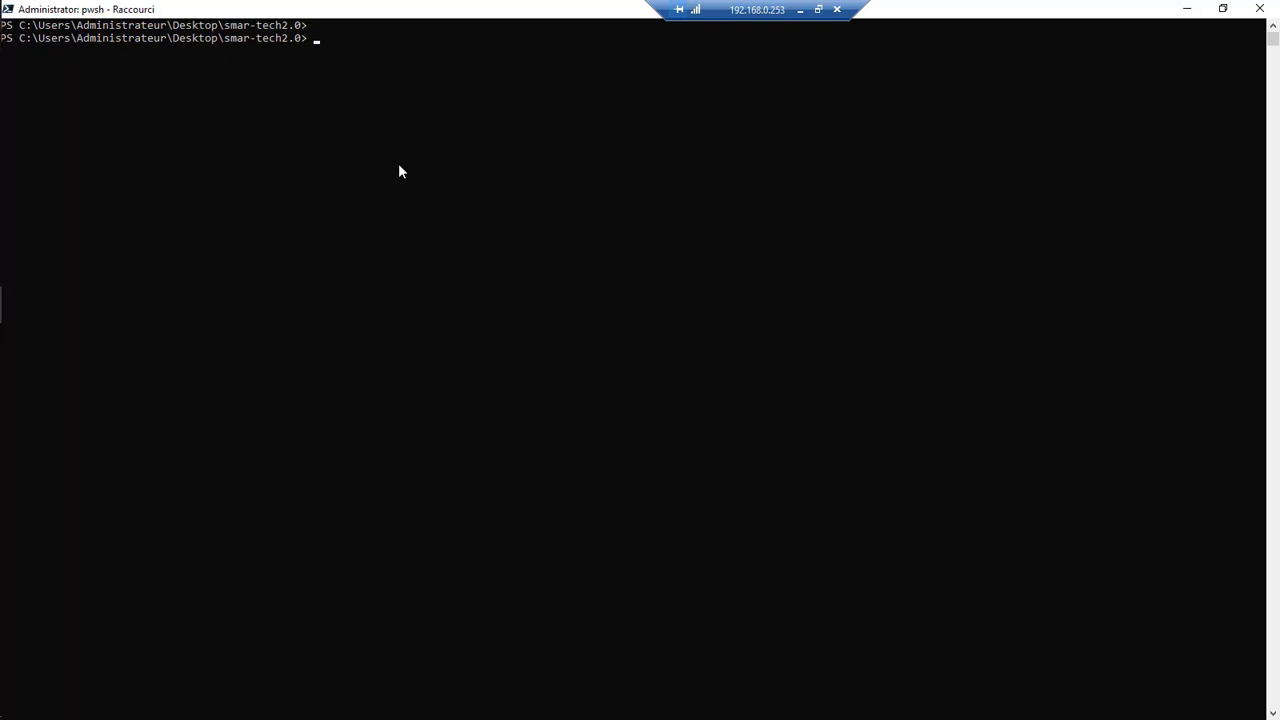
Display the help for the New-Item cmdlet with get-help new-item
{"action": "type", "text": "new"}
{"action": "key", "text": "BackSpace"}
{"action": "key", "text": "BackSpace"}
{"action": "key", "text": "BackSpace"}
{"action": "type", "text": "get-help new-item"}
{"action": "key", "text": "Return"}
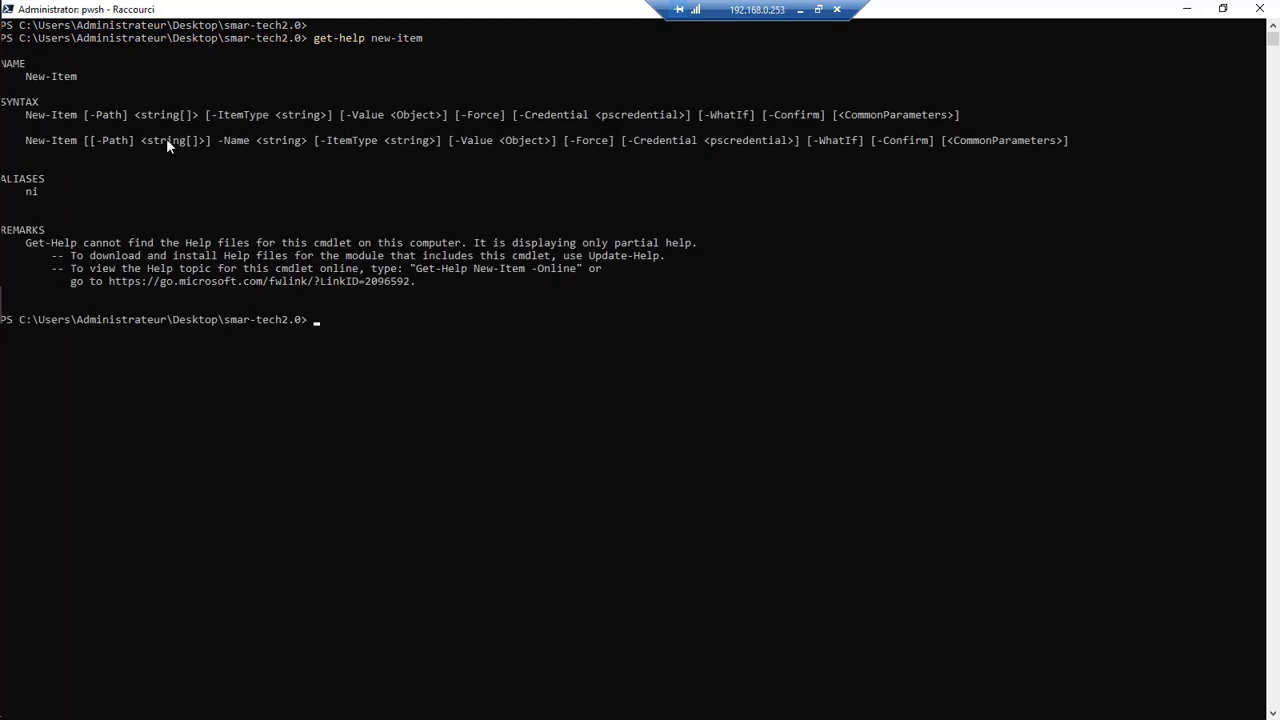
Examine the two New-Item syntax lines in the help output and clear the console with cls
{"action": "left_click_drag", "start_coordinate": [25, 118], "coordinate": [256, 117]}
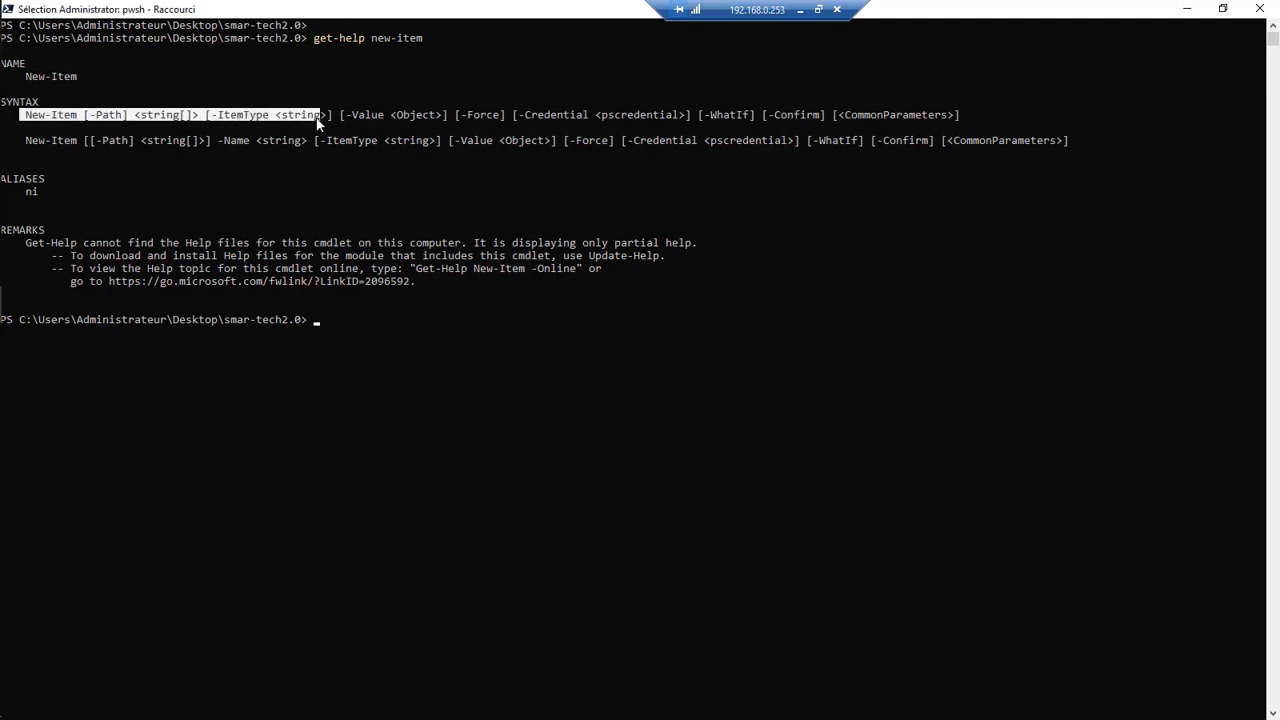
{"action": "left_click_drag", "start_coordinate": [354, 117], "coordinate": [906, 124]}
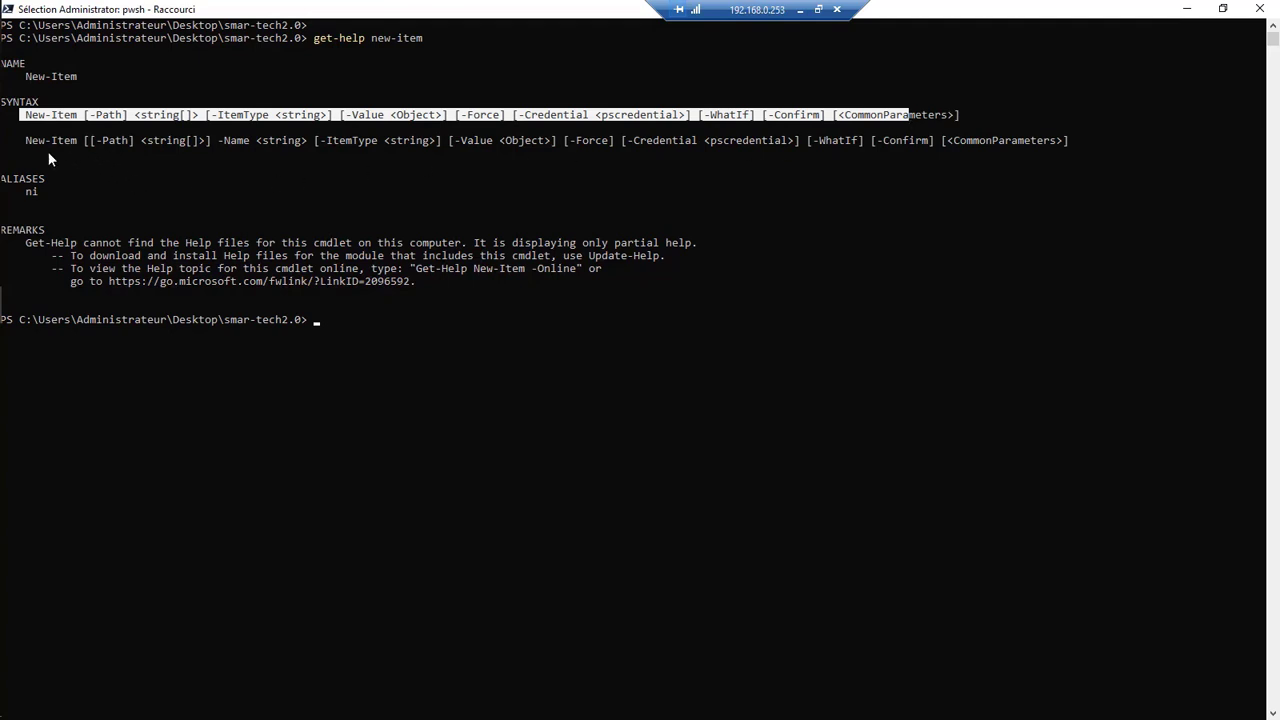
{"action": "left_click_drag", "start_coordinate": [33, 147], "coordinate": [108, 160]}
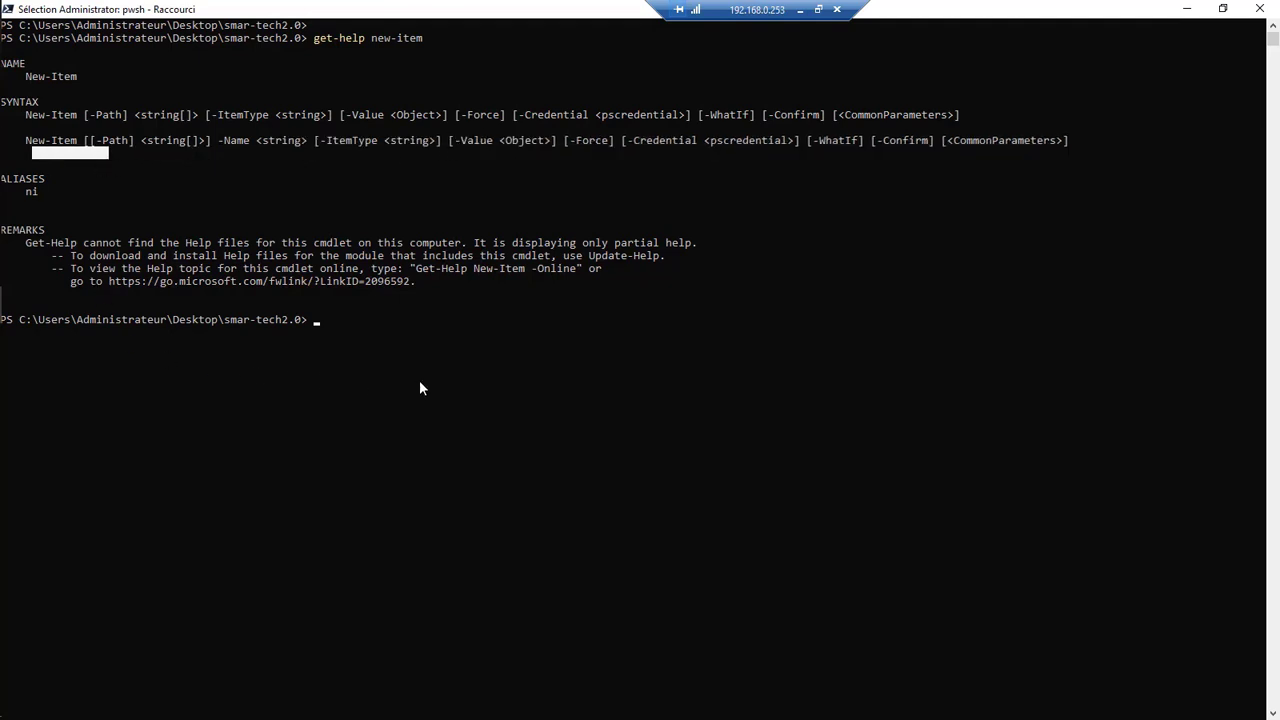
{"action": "type", "text": "cls"}
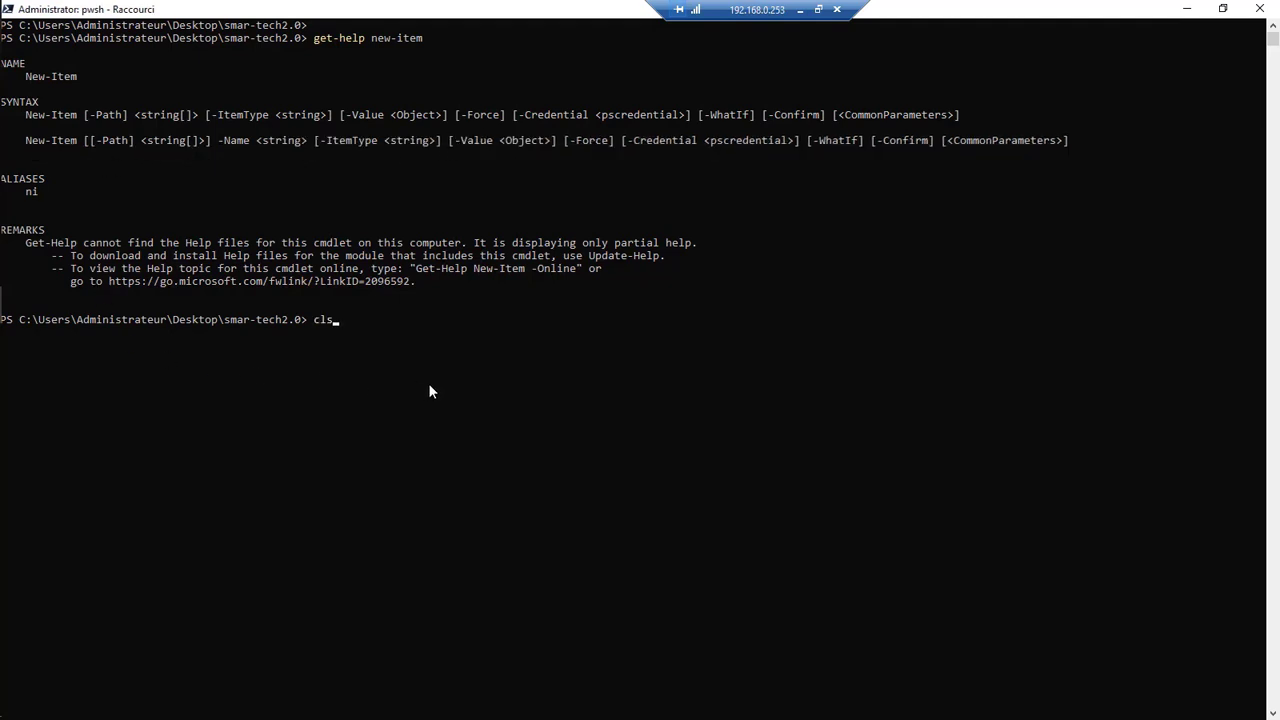
{"action": "key", "text": "Return"}
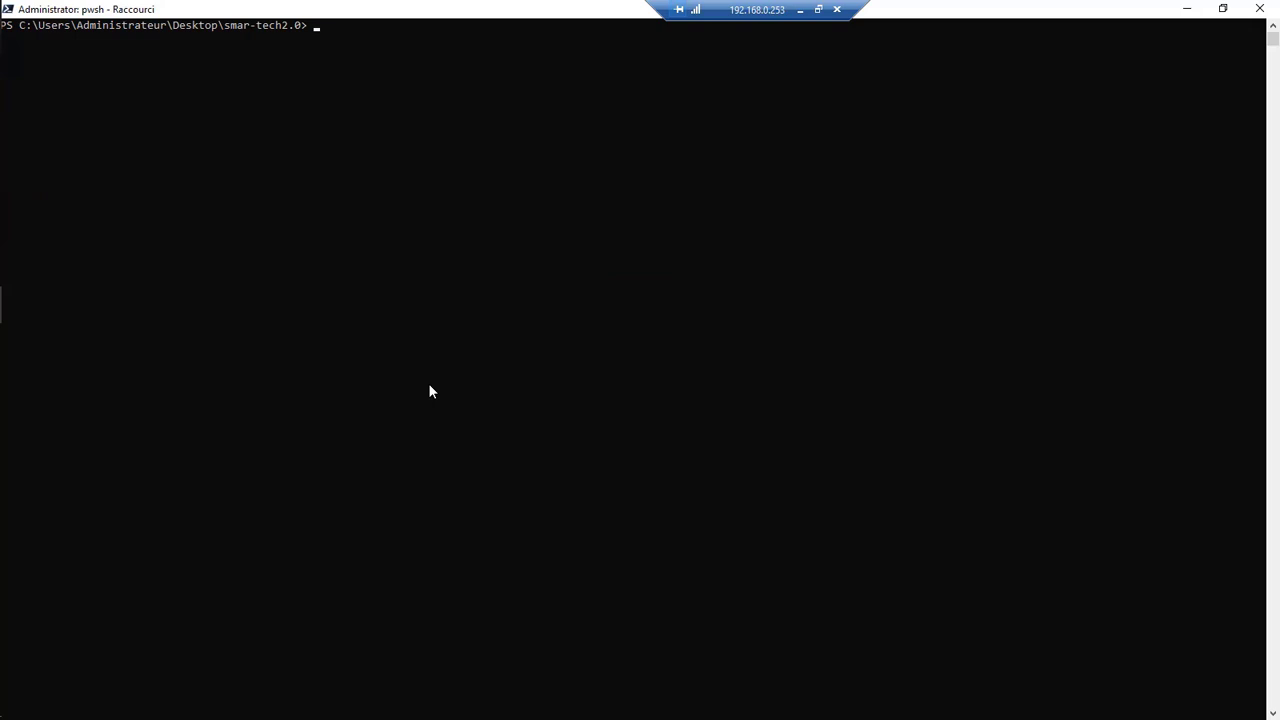
Begin a new-item command with -path set to c:\users\administrateur\desktop\smar-tech2.0
{"action": "type", "text": "new-item -path"}
{"action": "left_click_drag", "start_coordinate": [307, 23], "coordinate": [42, 25]}
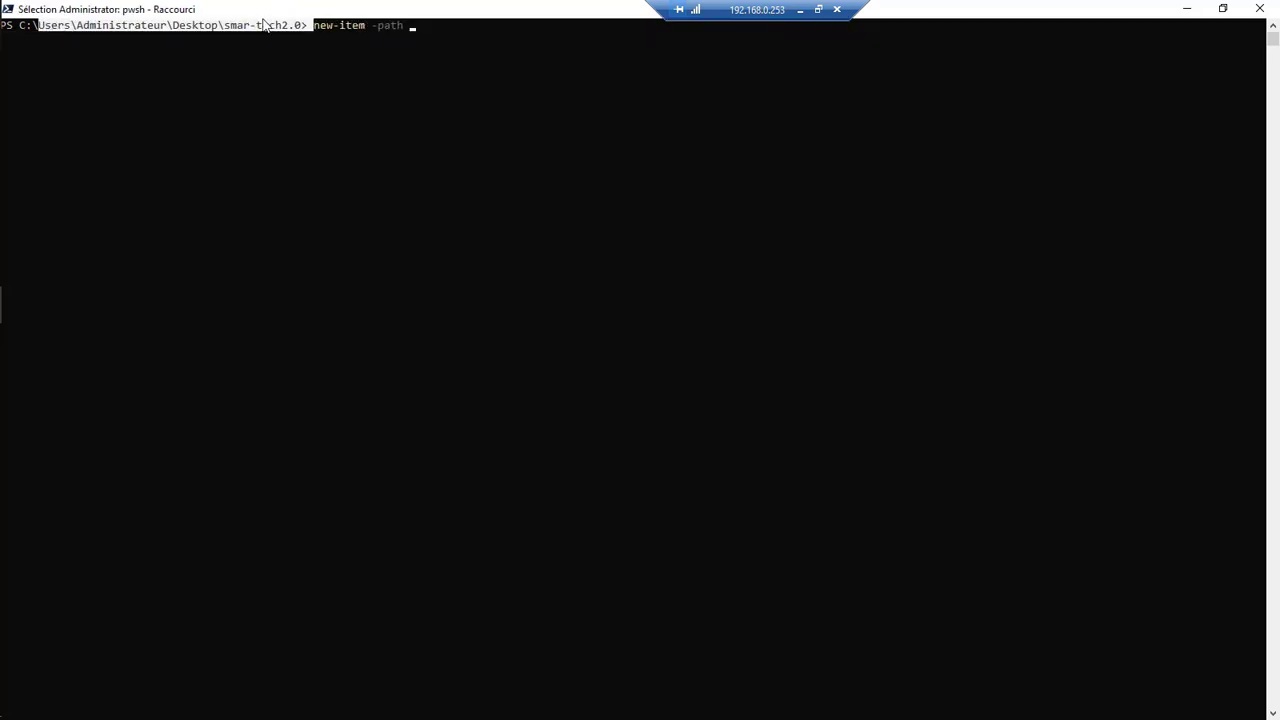
{"action": "left_click", "coordinate": [418, 30]}
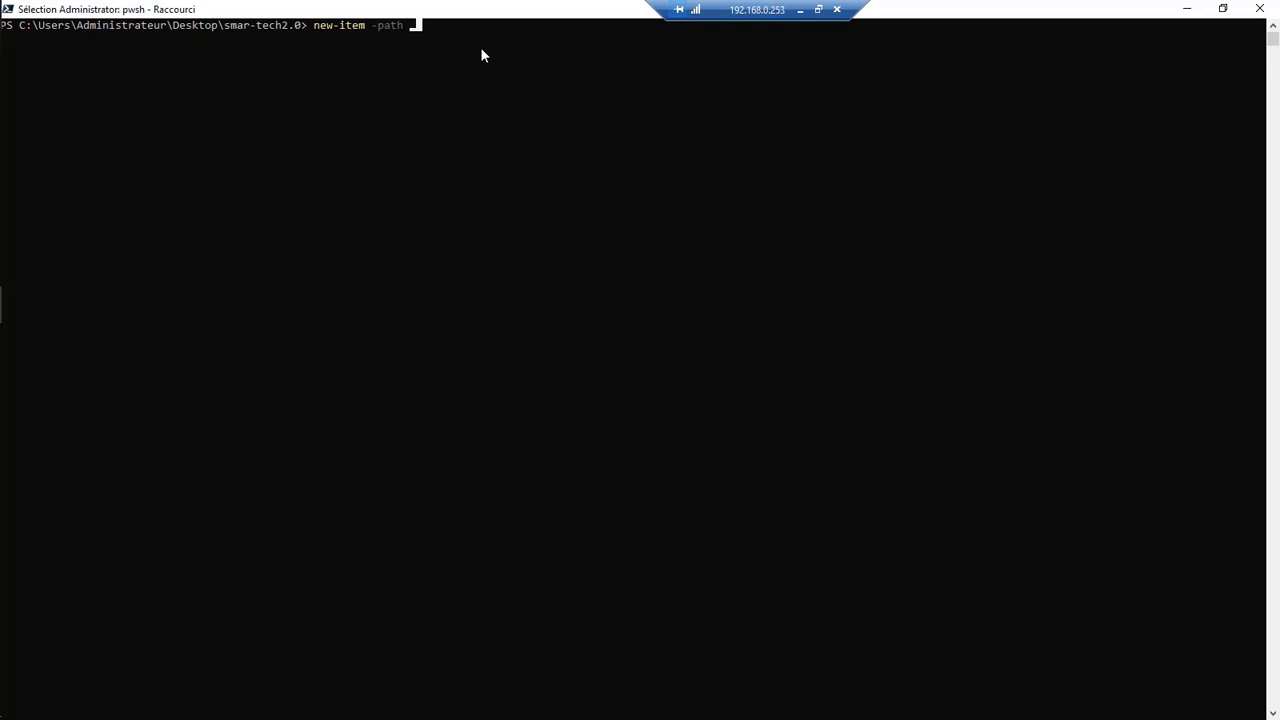
{"action": "key", "text": "Escape"}
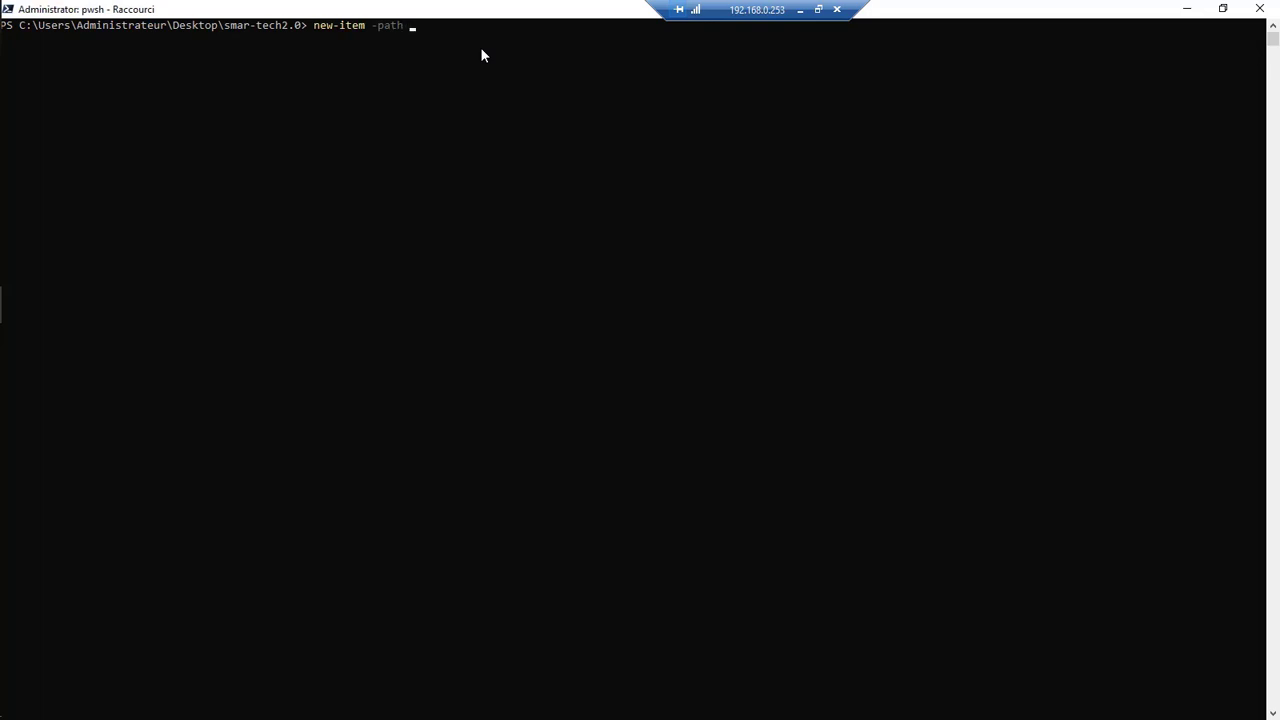
{"action": "type", "text": "c"}
{"action": "type", "text": ";"}
{"action": "type", "text": ":"}
{"action": "type", "text": "\\"}
{"action": "type", "text": "us"}
{"action": "type", "text": "ers\\administrate"}
{"action": "type", "text": "ur"}
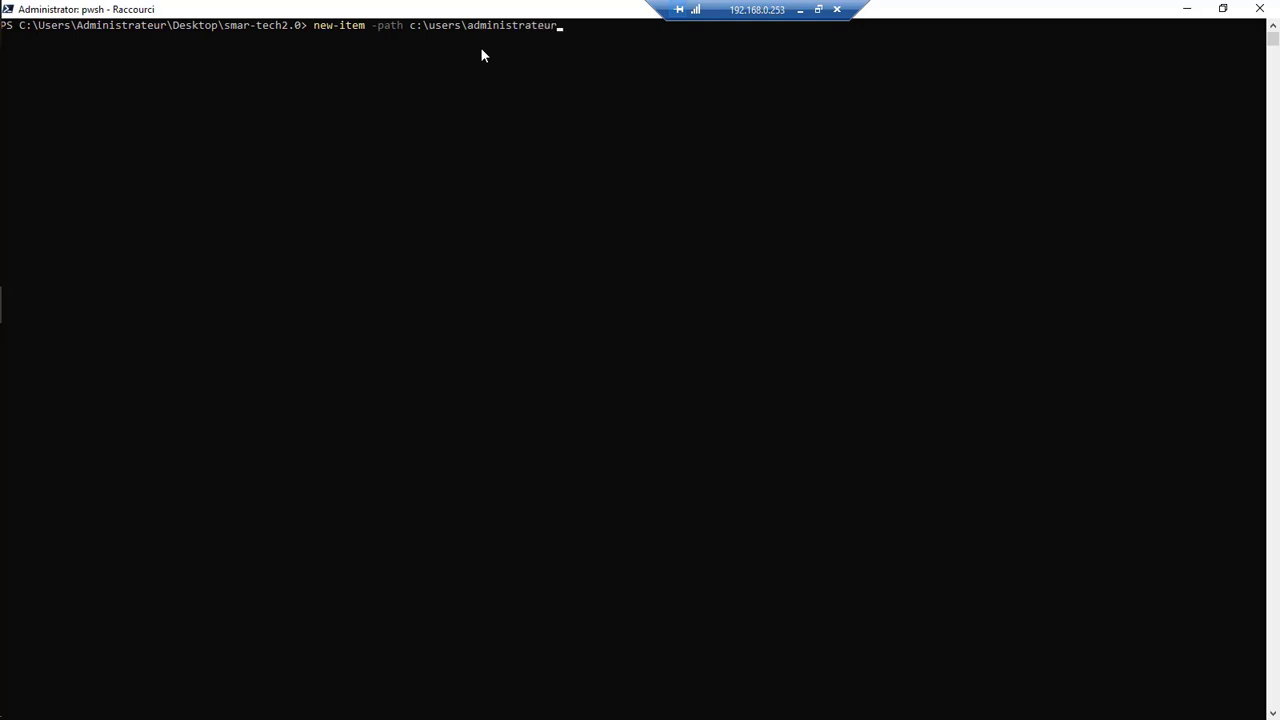
{"action": "type", "text": "\\desktop\\"}
{"action": "type", "text": "smar-tech2.0 i"}
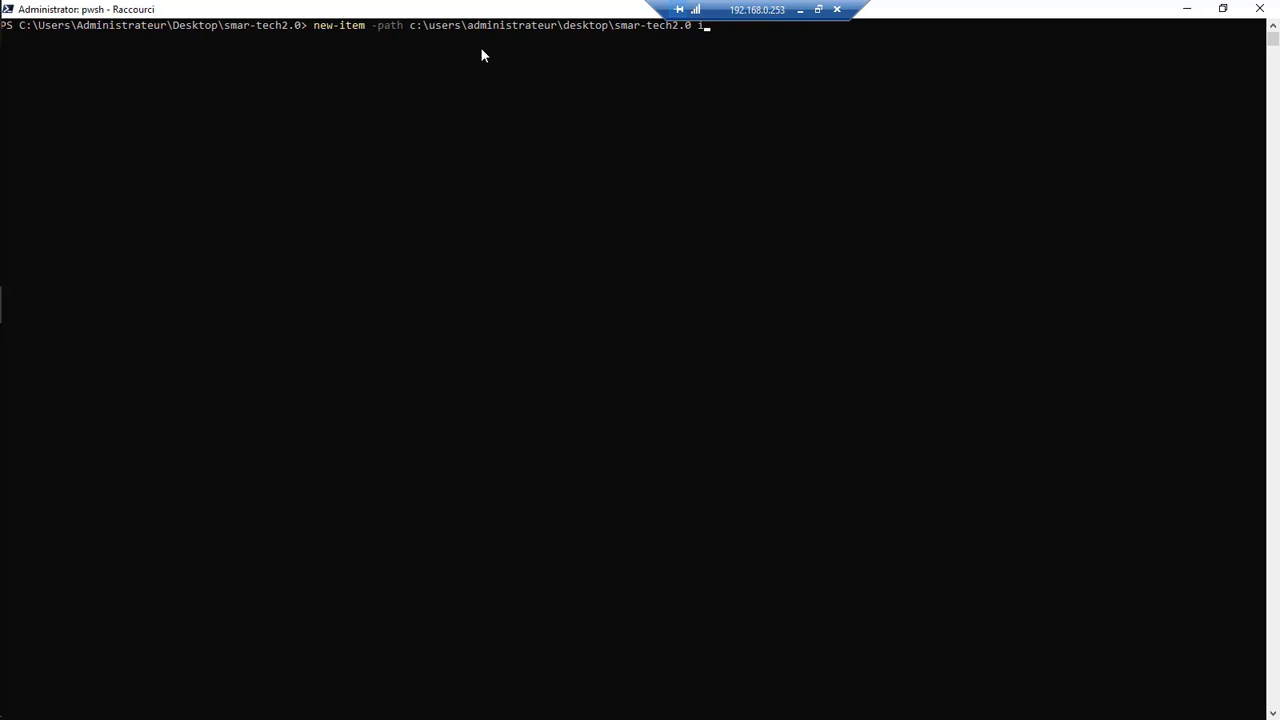
Complete the command with itemtype file -name skt7.txt -value 'sulut comment vous allez' and run it
{"action": "type", "text": "tem"}
{"action": "type", "text": "type file"}
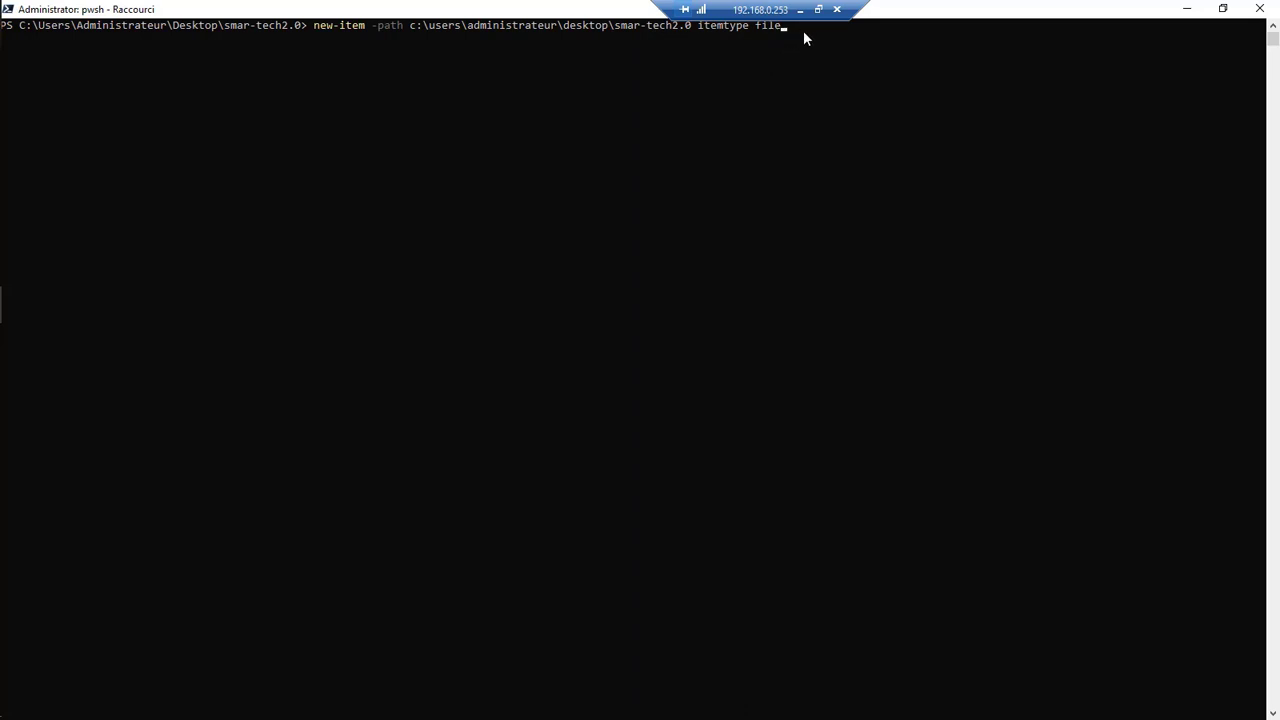
{"action": "key", "text": "BackSpace"}
{"action": "type", "text": "directory"}
{"action": "key", "text": "BackSpace"}
{"action": "type", "text": "f"}
{"action": "type", "text": "name"}
{"action": "type", "text": "skt7.txt"}
{"action": "type", "text": "-value 'sut"}
{"action": "key", "text": "BackSpace"}
{"action": "type", "text": "lu"}
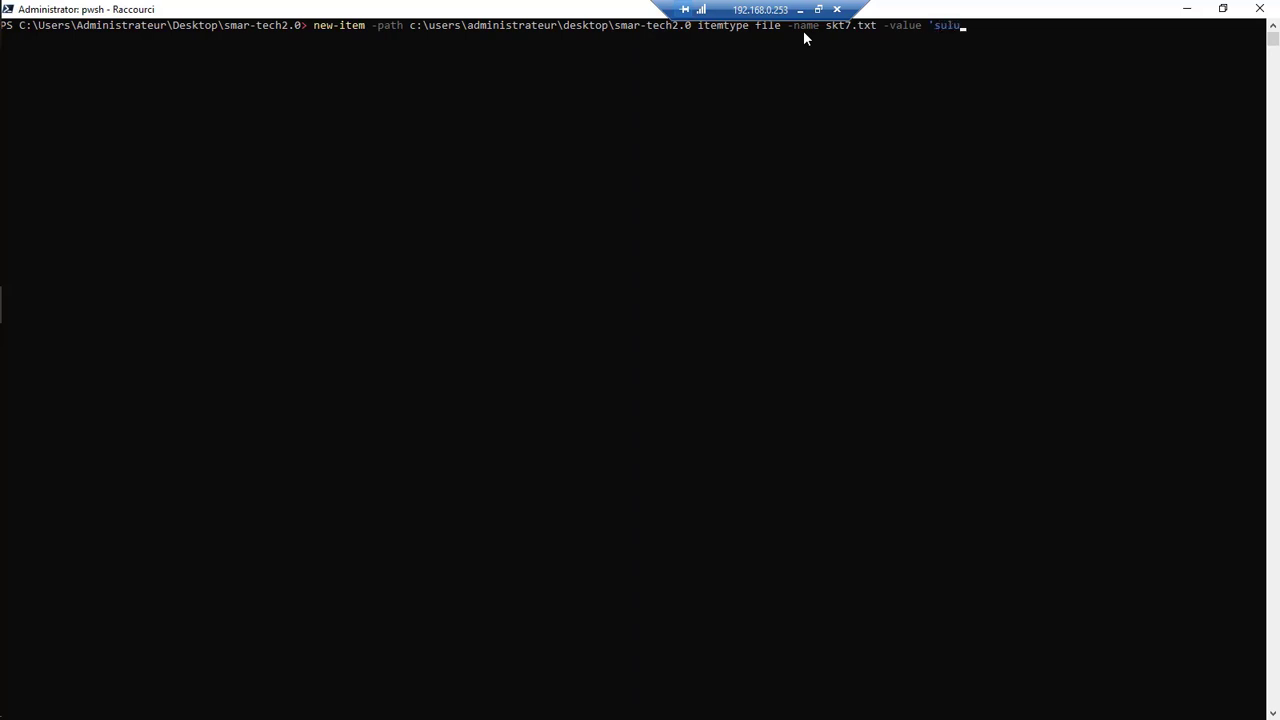
{"action": "type", "text": "t comment vous allez"}
{"action": "key", "text": "Return"}
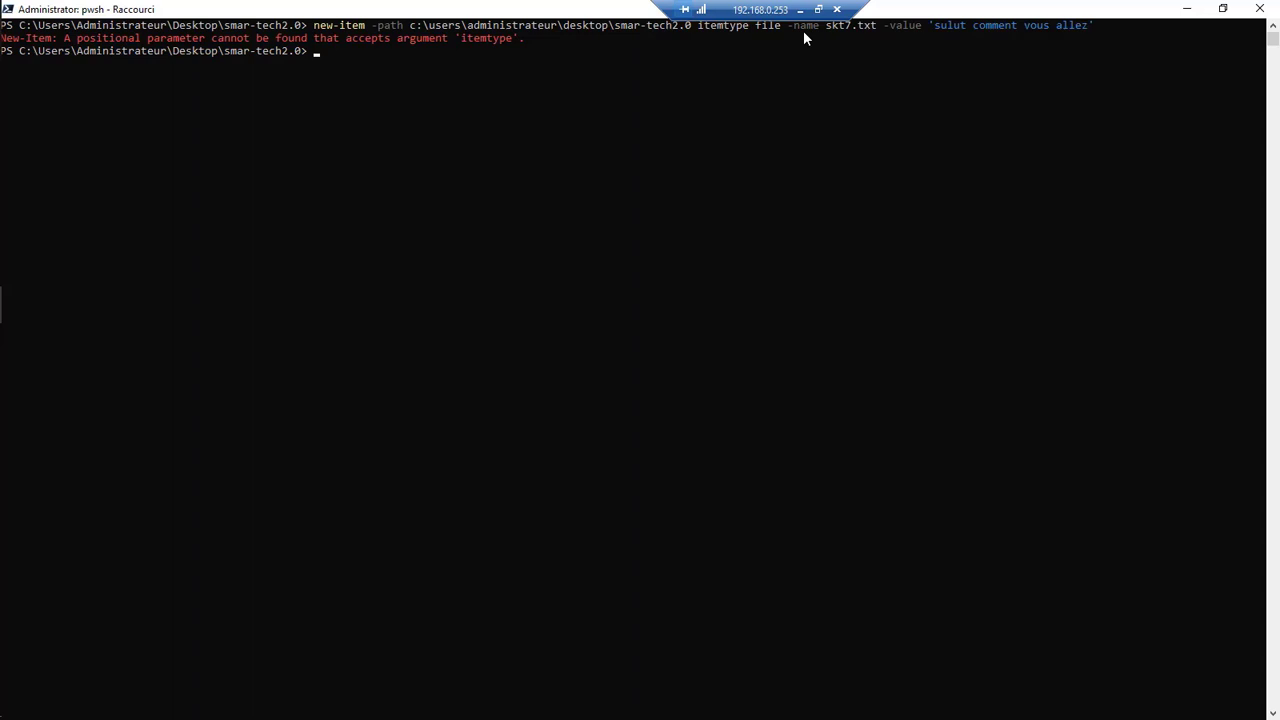
Recall the new-item command, add the missing hyphen to make the parameter -itemtype, and run it again
{"action": "key", "text": "Up"}
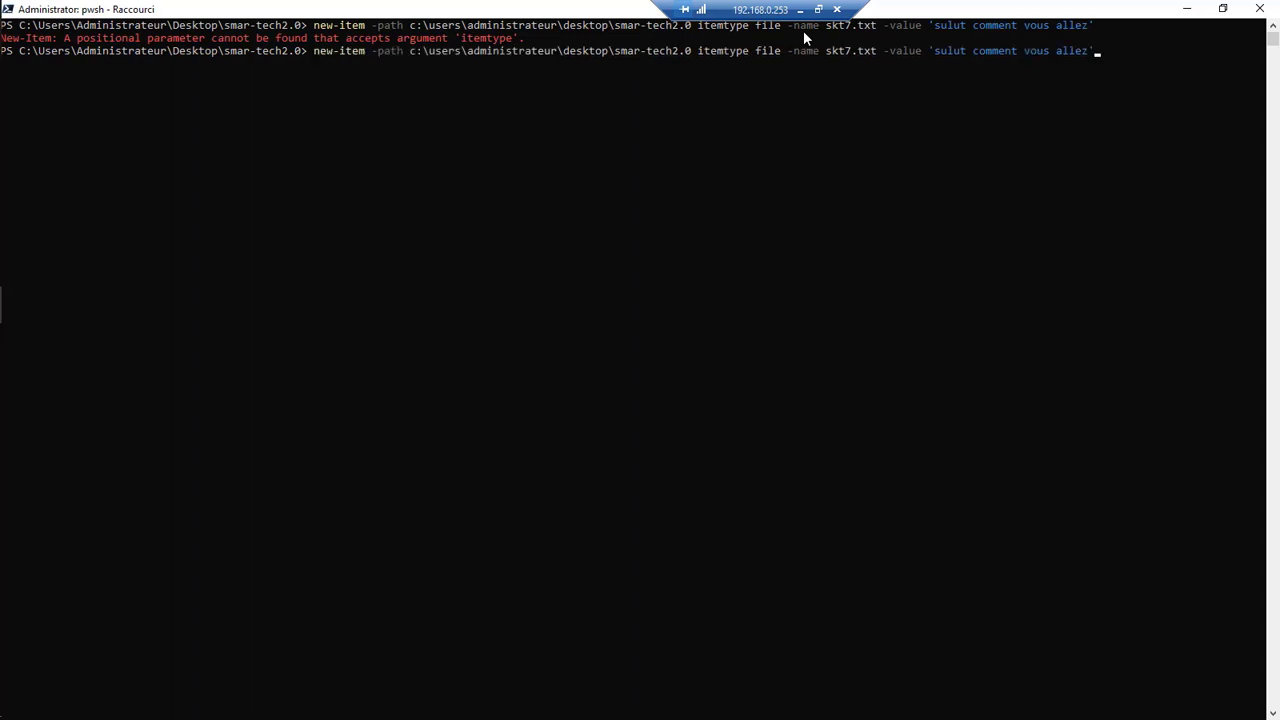
{"action": "key", "text": "Left"}
{"action": "key", "text": "Left"}
{"action": "key", "text": "Left"}
{"action": "key", "text": "Left"}
{"action": "key", "text": "Left"}
{"action": "key", "text": "Left"}
{"action": "key", "text": "Left"}
{"action": "key", "text": "Left"}
{"action": "key", "text": "Left"}
{"action": "key", "text": "Left"}
{"action": "key", "text": "Left"}
{"action": "key", "text": "Left"}
{"action": "key", "text": "Left"}
{"action": "key", "text": "Left"}
{"action": "key", "text": "Left"}
{"action": "key", "text": "Left"}
{"action": "key", "text": "Left"}
{"action": "key", "text": "Left"}
{"action": "key", "text": "Left"}
{"action": "key", "text": "Left"}
{"action": "key", "text": "Left"}
{"action": "key", "text": "Left"}
{"action": "key", "text": "Left"}
{"action": "key", "text": "Left"}
{"action": "key", "text": "Left"}
{"action": "key", "text": "Left"}
{"action": "key", "text": "Left"}
{"action": "key", "text": "Left"}
{"action": "key", "text": "Left"}
{"action": "key", "text": "Left"}
{"action": "key", "text": "Left"}
{"action": "key", "text": "Left"}
{"action": "key", "text": "Left"}
{"action": "key", "text": "Left"}
{"action": "key", "text": "Left"}
{"action": "key", "text": "Left"}
{"action": "key", "text": "Left"}
{"action": "key", "text": "Left"}
{"action": "key", "text": "Left"}
{"action": "type", "text": "-"}
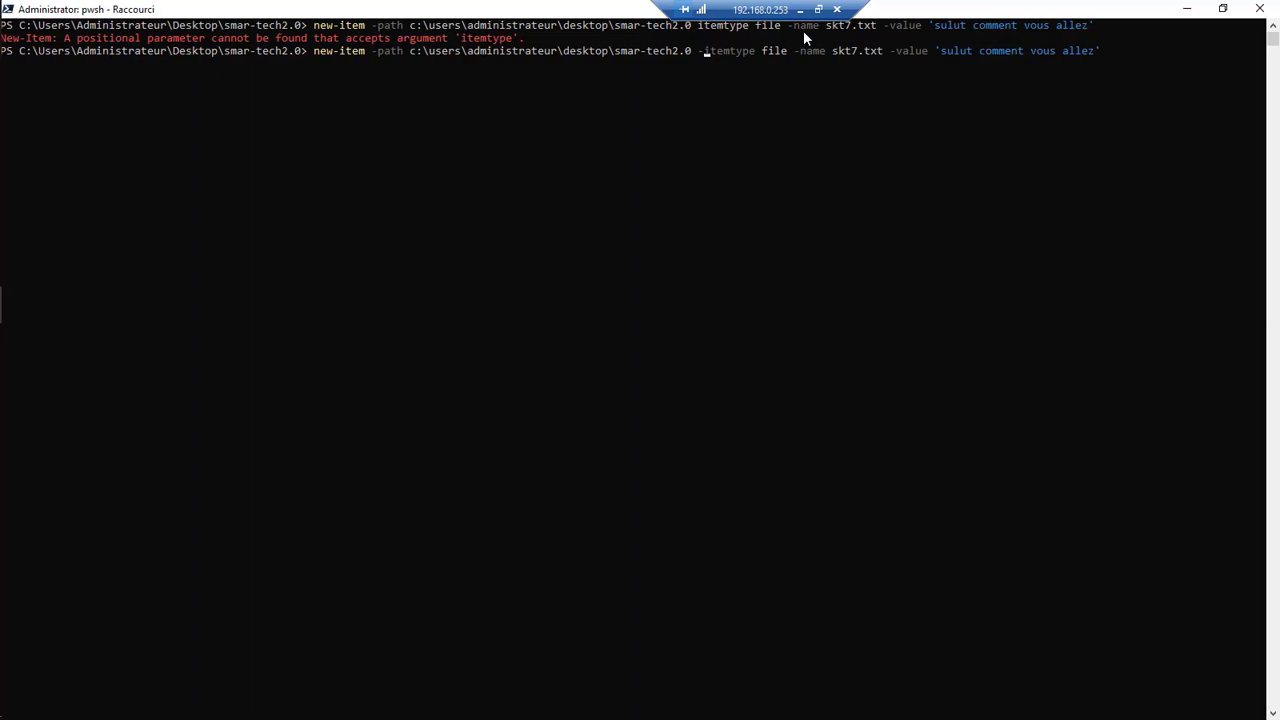
{"action": "key", "text": "Left"}
{"action": "key", "text": "Left"}
{"action": "key", "text": "Left"}
{"action": "key", "text": "Left"}
{"action": "key", "text": "Left"}
{"action": "key", "text": "Left"}
{"action": "key", "text": "Left"}
{"action": "key", "text": "Left"}
{"action": "key", "text": "Left"}
{"action": "key", "text": "Left"}
{"action": "key", "text": "Left"}
{"action": "key", "text": "Left"}
{"action": "key", "text": "Left"}
{"action": "key", "text": "Left"}
{"action": "key", "text": "Left"}
{"action": "key", "text": "Left"}
{"action": "key", "text": "Left"}
{"action": "key", "text": "Left"}
{"action": "key", "text": "Left"}
{"action": "key", "text": "Left"}
{"action": "key", "text": "Left"}
{"action": "key", "text": "Left"}
{"action": "key", "text": "Left"}
{"action": "key", "text": "Left"}
{"action": "key", "text": "Left"}
{"action": "key", "text": "Return"}
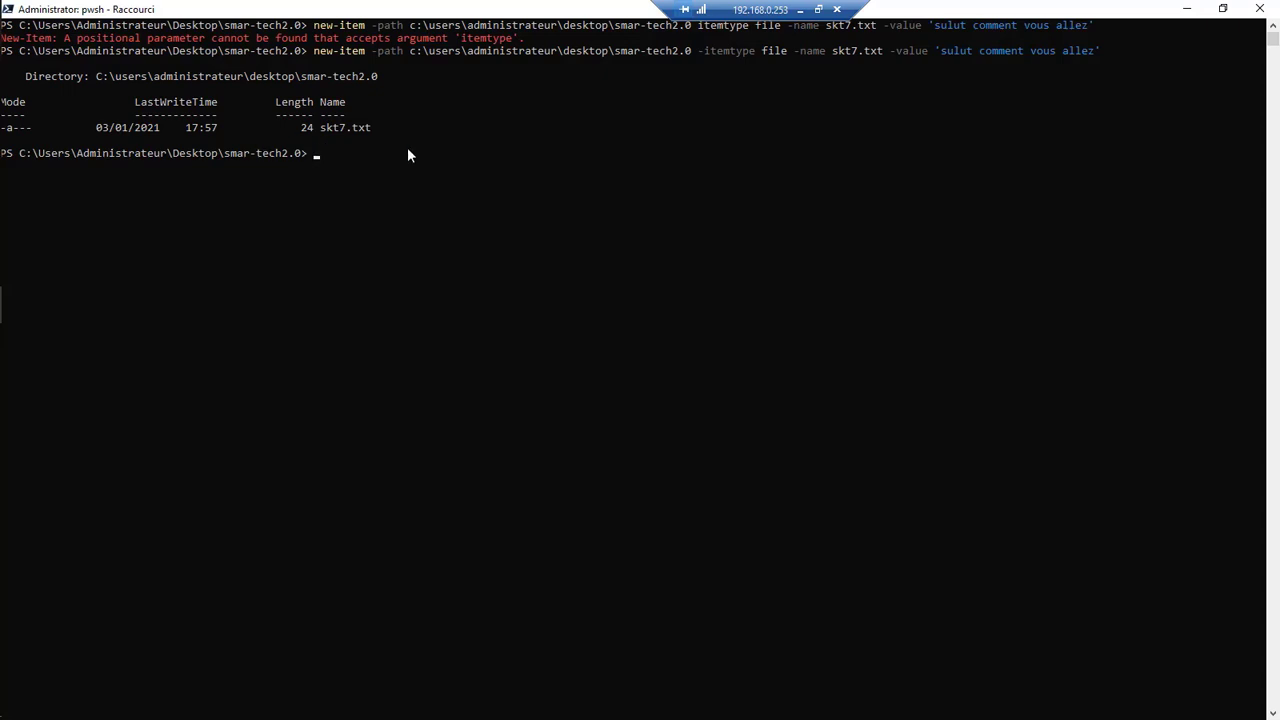
List the current directory with dir and open the skt7 text document from the desktop's smar-tech2.0 folder
{"action": "type", "text": "dir"}
{"action": "key", "text": "Return"}
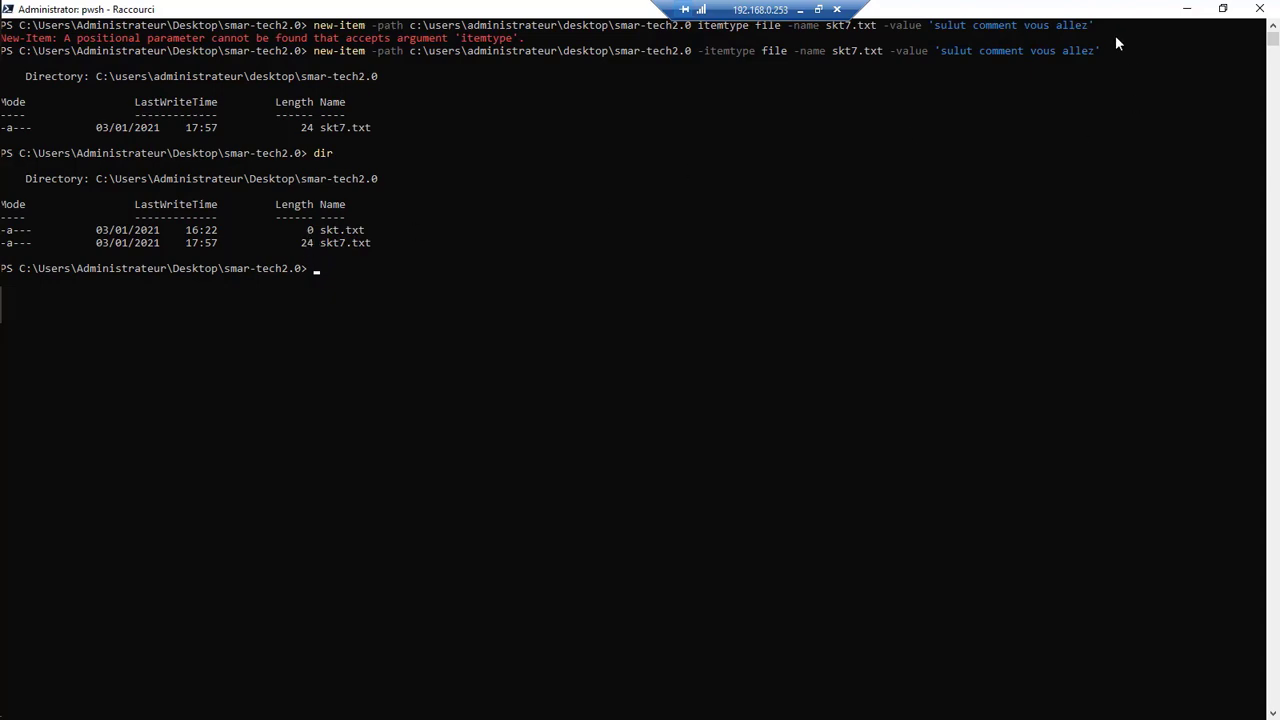
{"action": "left_click", "coordinate": [1186, 9]}
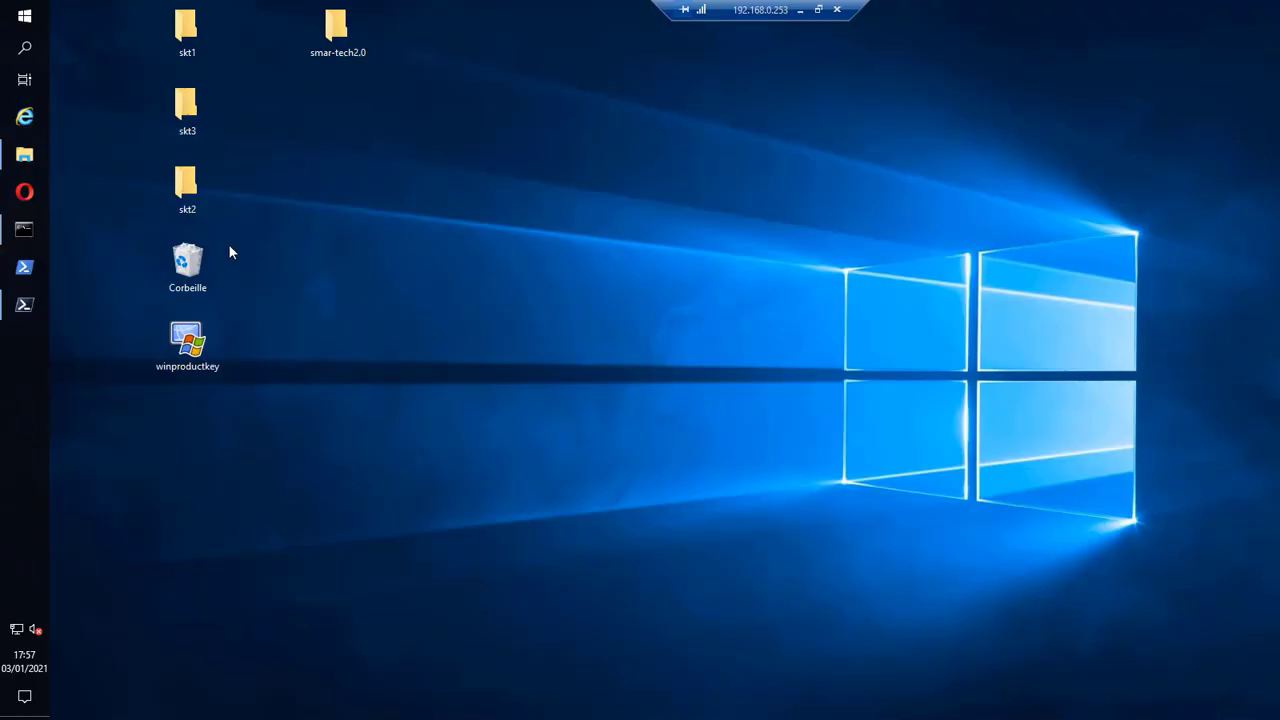
{"action": "double_click", "coordinate": [336, 30]}
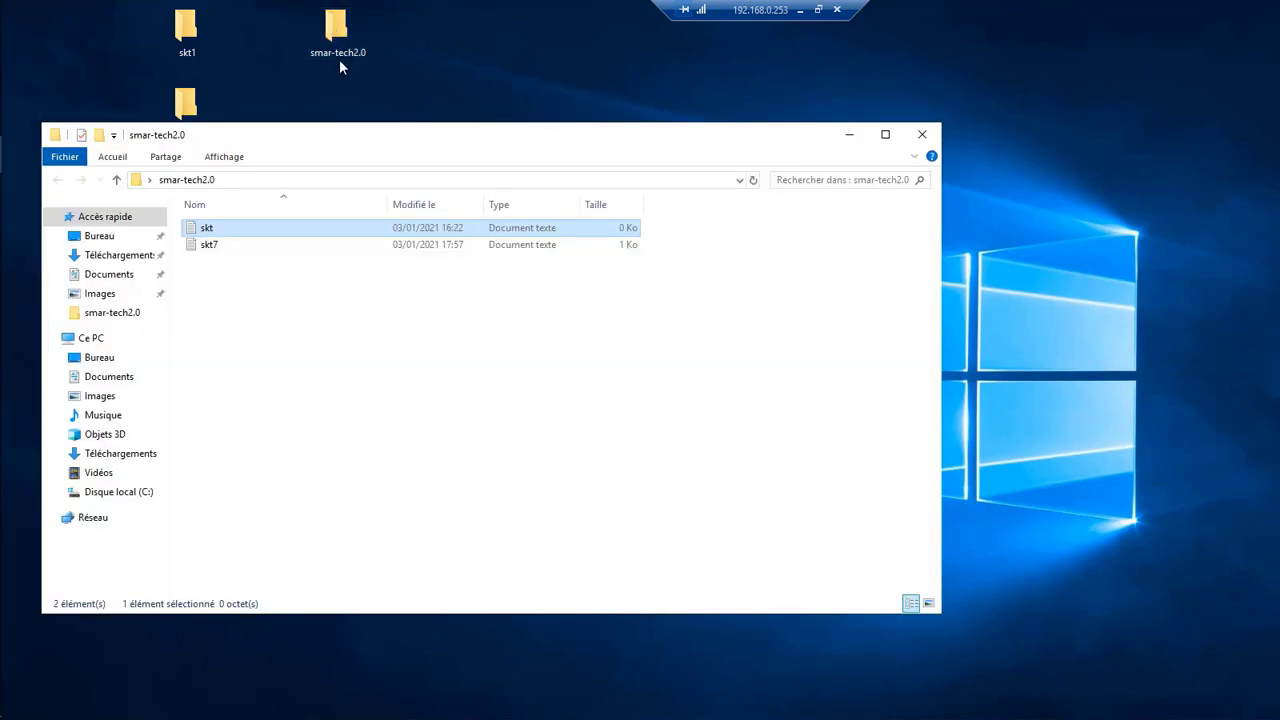
{"action": "left_click", "coordinate": [209, 249]}
{"action": "double_click", "coordinate": [209, 249]}
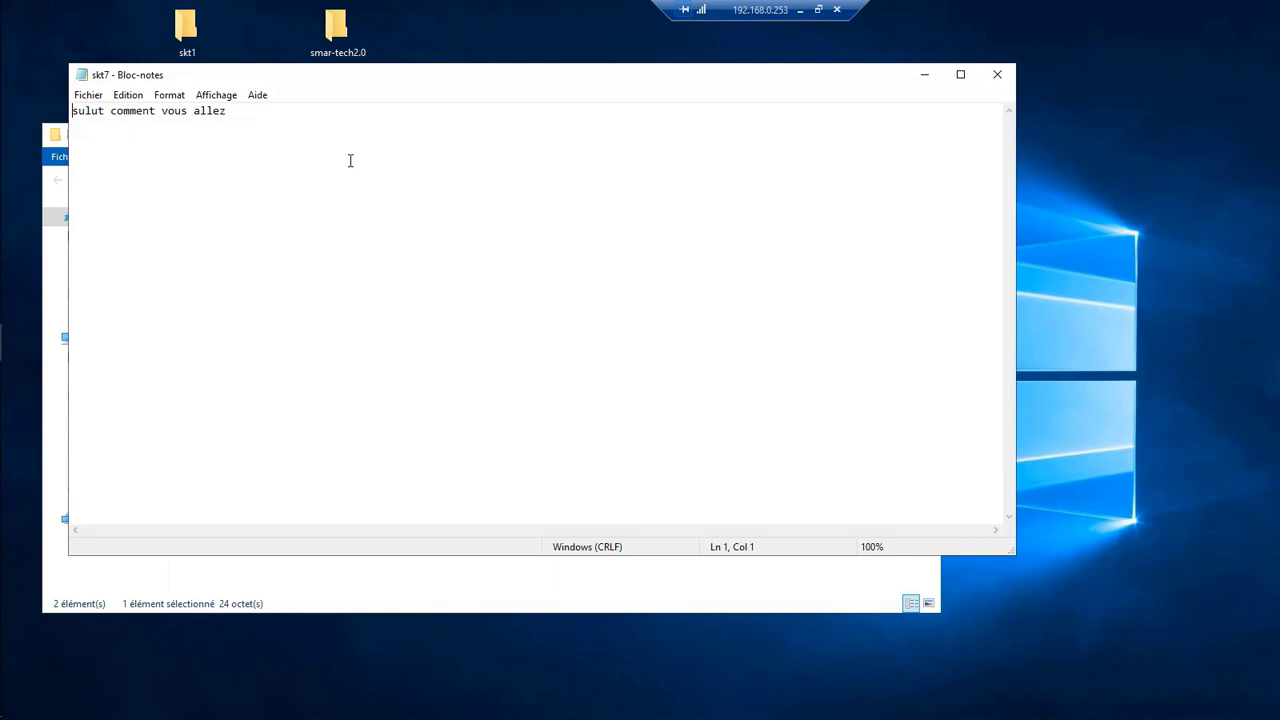
Minimize the skt7 document and the smar-tech2.0 folder window
{"action": "left_click", "coordinate": [6, 354]}
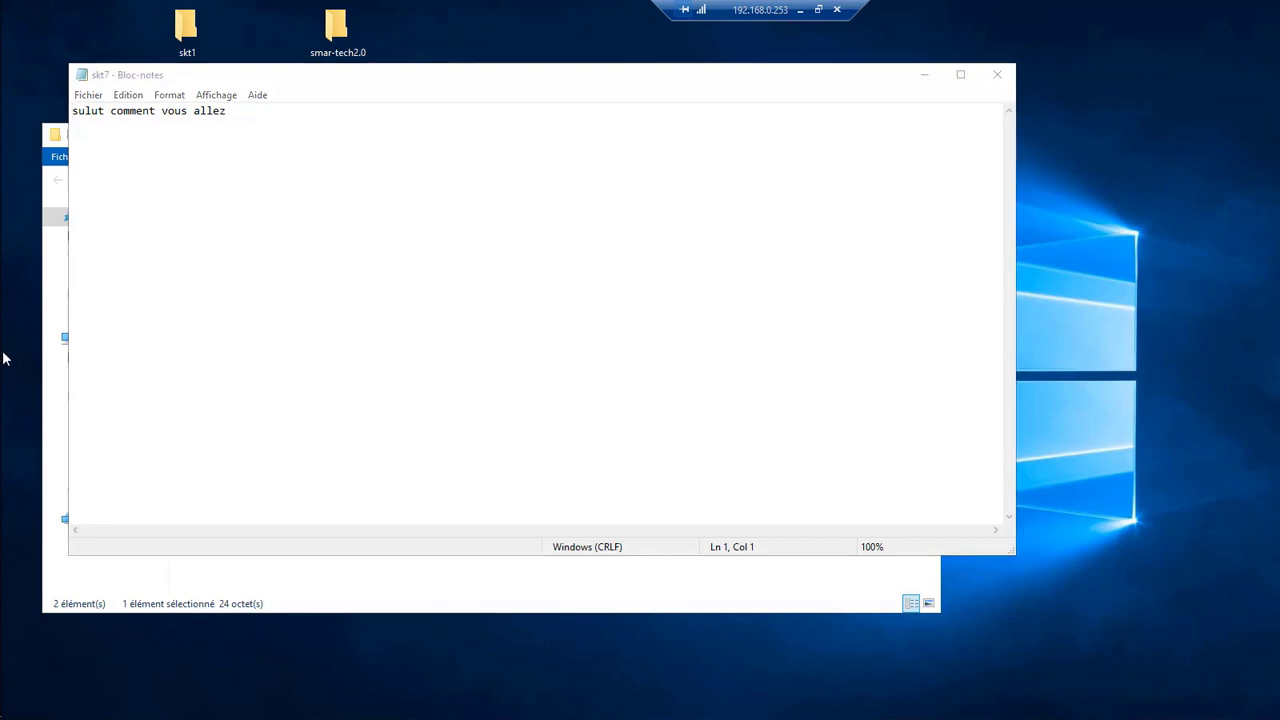
{"action": "left_click", "coordinate": [924, 74]}
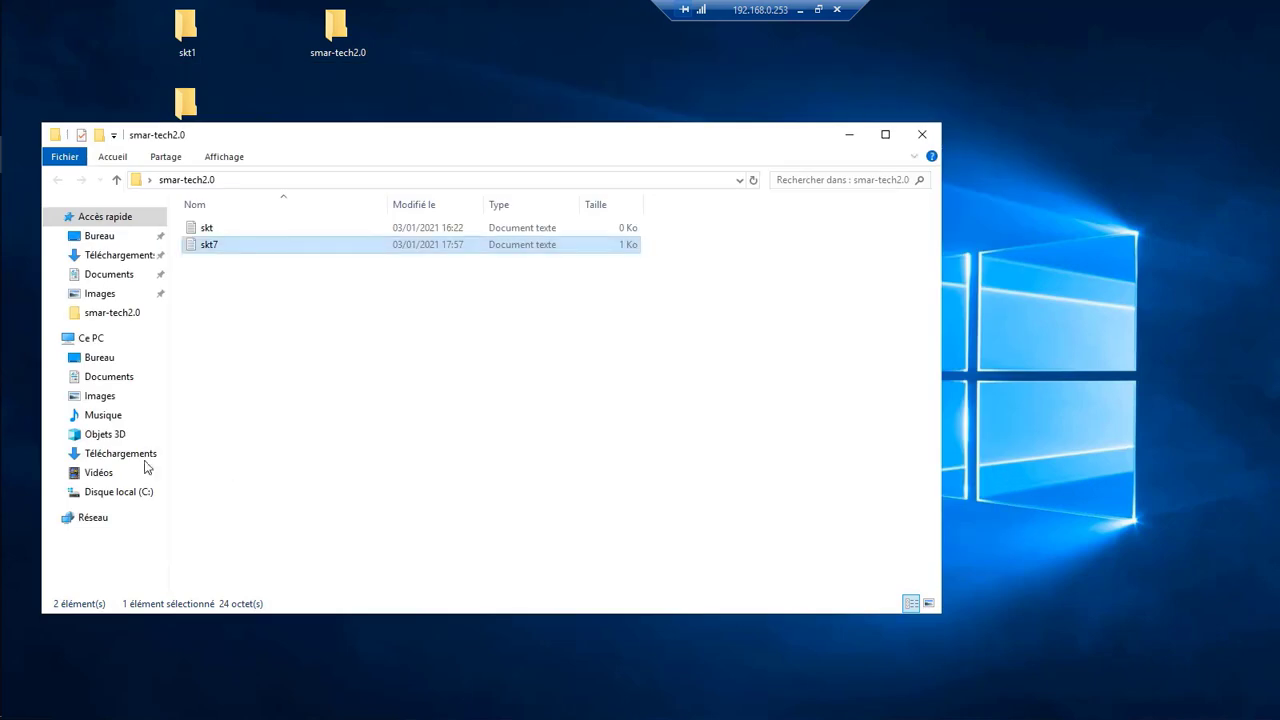
{"action": "left_click", "coordinate": [847, 137]}
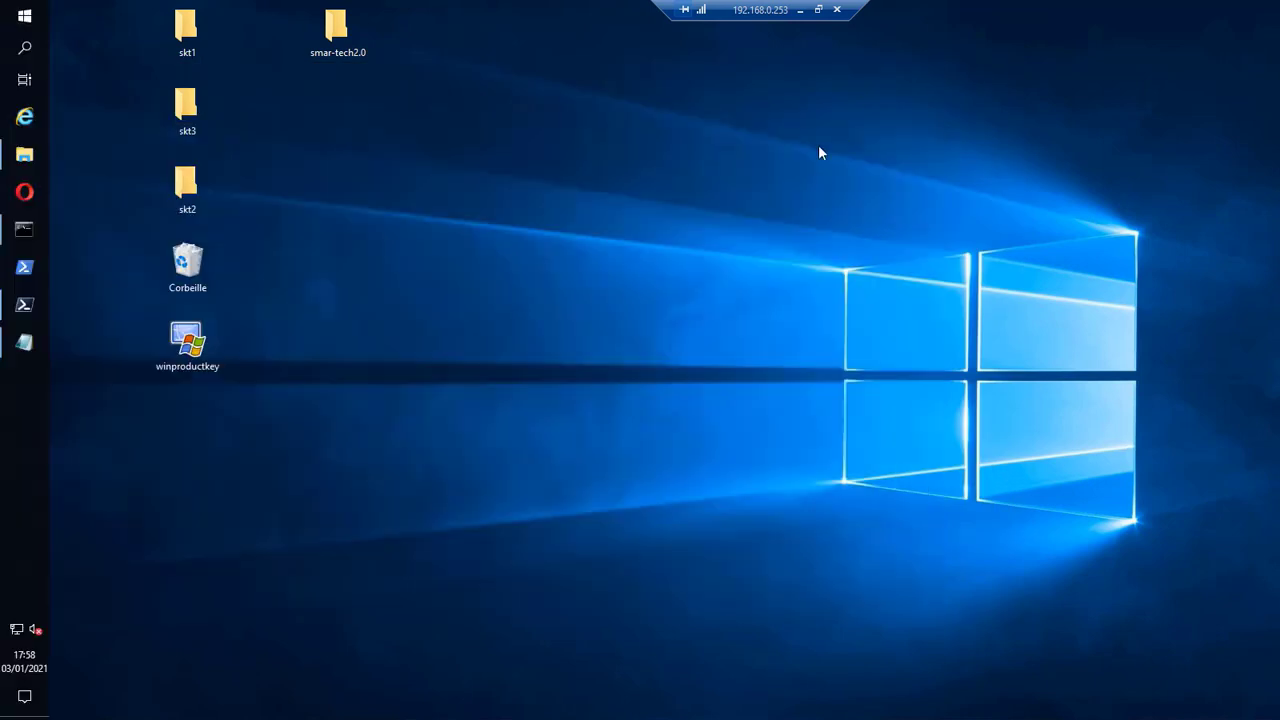
Switch back to the PowerShell 7 window, recall the last new-item command and delete the new-item cmdlet name from it
{"action": "left_click", "coordinate": [24, 304]}
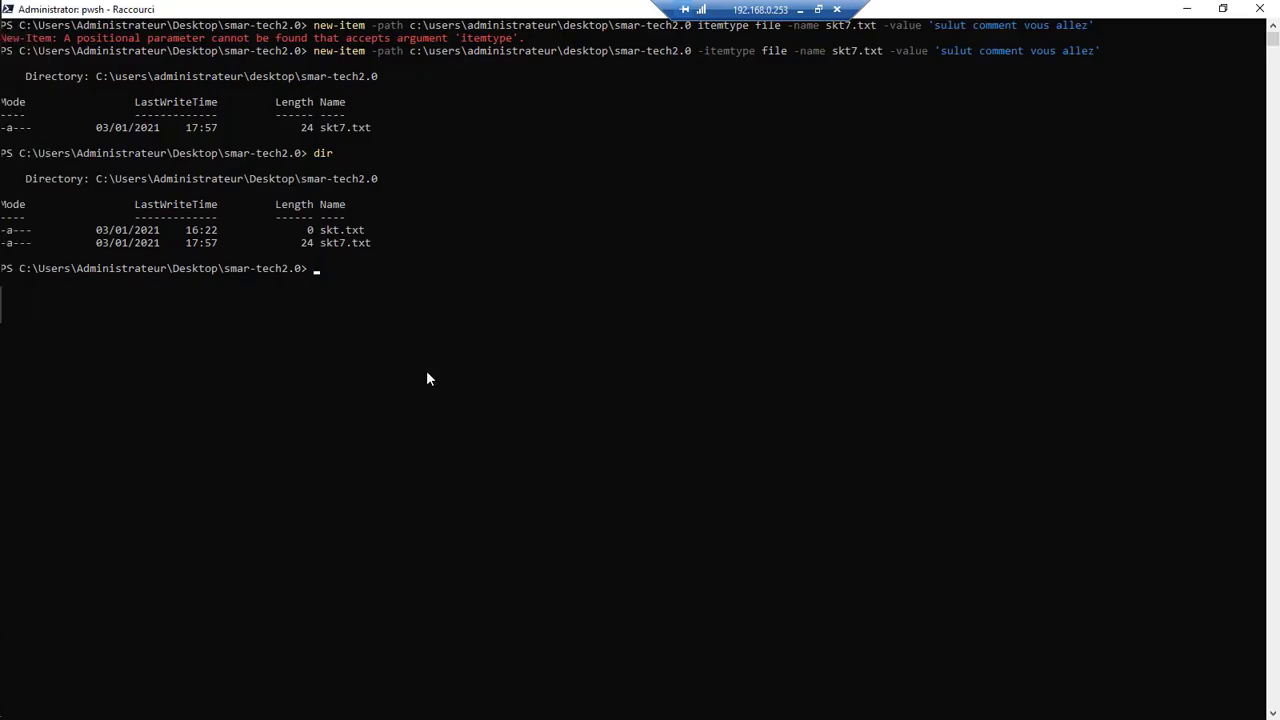
{"action": "key", "text": "Up"}
{"action": "key", "text": "Up"}
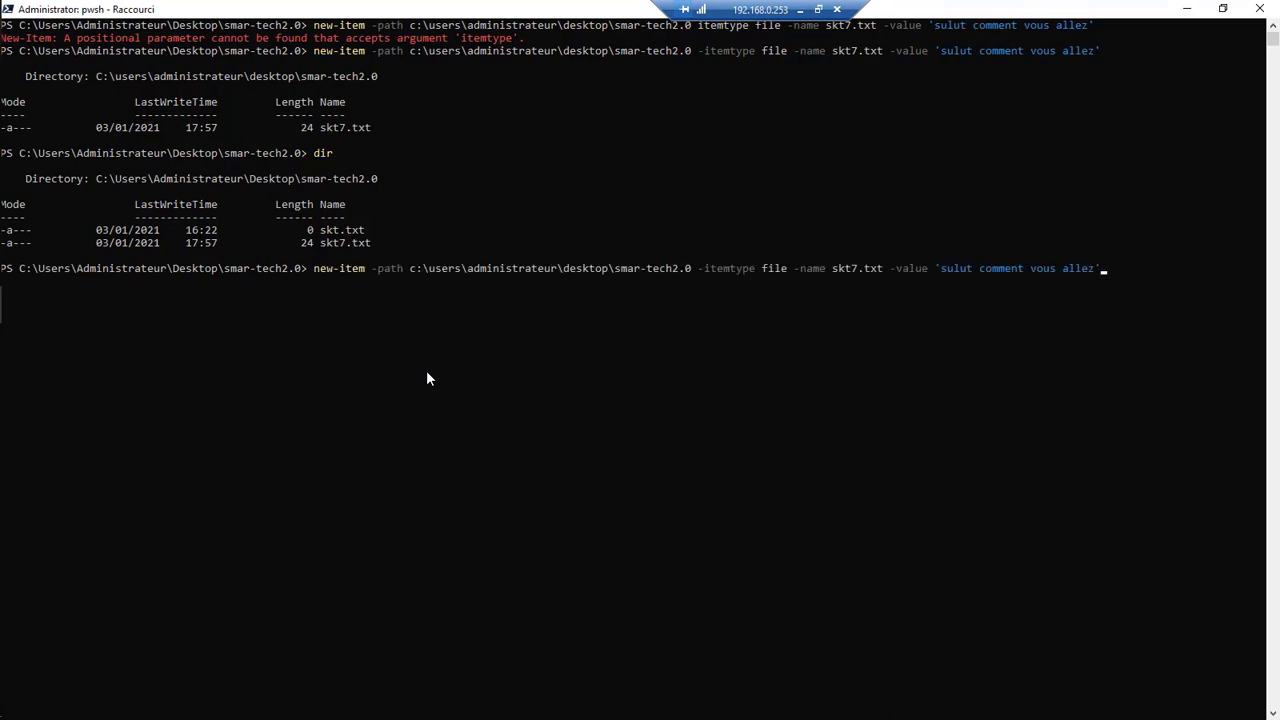
{"action": "key", "text": "Left"}
{"action": "key", "text": "Left"}
{"action": "key", "text": "Left"}
{"action": "key", "text": "Left"}
{"action": "key", "text": "Left"}
{"action": "key", "text": "Left"}
{"action": "key", "text": "Left"}
{"action": "key", "text": "Left"}
{"action": "key", "text": "Left"}
{"action": "key", "text": "Left"}
{"action": "key", "text": "Left"}
{"action": "key", "text": "Left"}
{"action": "key", "text": "Left"}
{"action": "key", "text": "Left"}
{"action": "key", "text": "Left"}
{"action": "key", "text": "Left"}
{"action": "key", "text": "Left"}
{"action": "key", "text": "Left"}
{"action": "key", "text": "Left"}
{"action": "key", "text": "Left"}
{"action": "key", "text": "Left"}
{"action": "key", "text": "Left"}
{"action": "key", "text": "Left"}
{"action": "key", "text": "Left"}
{"action": "key", "text": "Left"}
{"action": "key", "text": "Left"}
{"action": "key", "text": "Left"}
{"action": "key", "text": "Left"}
{"action": "key", "text": "Left"}
{"action": "key", "text": "Left"}
{"action": "key", "text": "Left"}
{"action": "key", "text": "Left"}
{"action": "key", "text": "Left"}
{"action": "key", "text": "Left"}
{"action": "key", "text": "Left"}
{"action": "key", "text": "Left"}
{"action": "key", "text": "Left"}
{"action": "key", "text": "BackSpace"}
{"action": "key", "text": "BackSpace"}
{"action": "key", "text": "BackSpace"}
{"action": "key", "text": "BackSpace"}
{"action": "key", "text": "BackSpace"}
{"action": "key", "text": "BackSpace"}
{"action": "key", "text": "BackSpace"}
{"action": "key", "text": "BackSpace"}
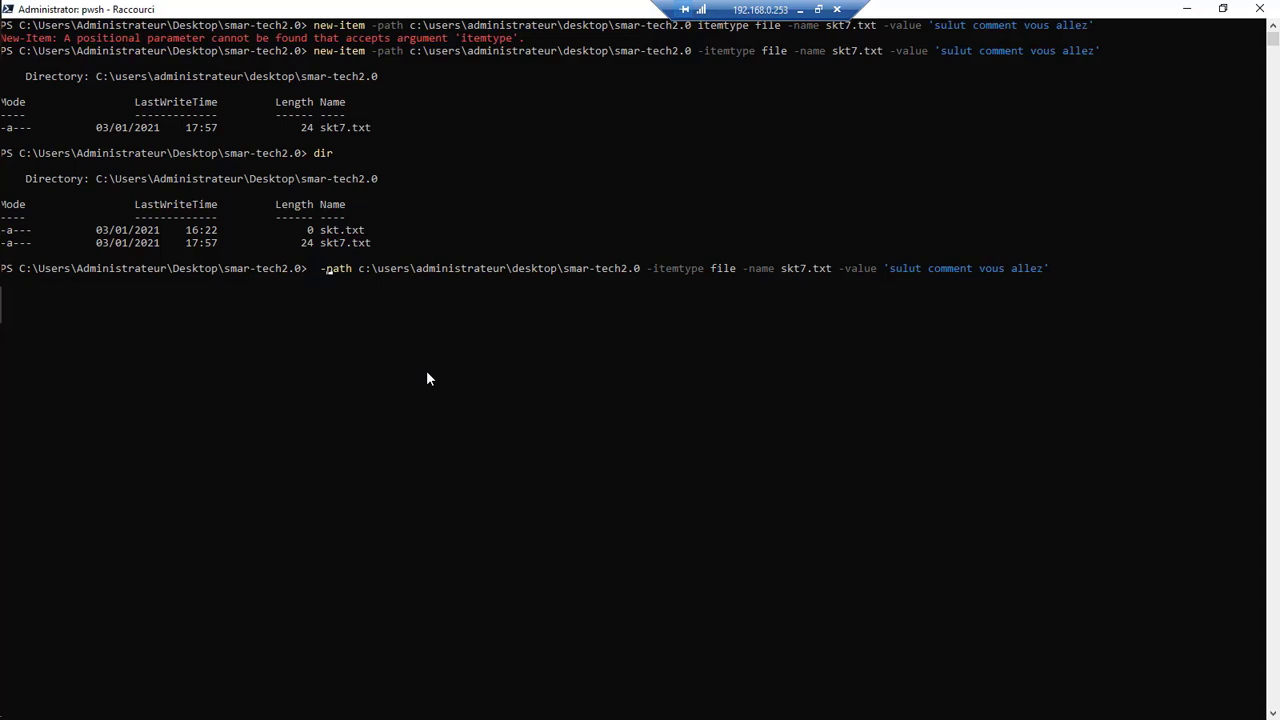
Replace the -path parameter with get-conten in front of the c:\users\administrateur\desktop\smar-tech2.0 path
{"action": "key", "text": "Right"}
{"action": "key", "text": "Right"}
{"action": "key", "text": "Right"}
{"action": "key", "text": "Right"}
{"action": "key", "text": "Right"}
{"action": "key", "text": "BackSpace"}
{"action": "key", "text": "BackSpace"}
{"action": "key", "text": "BackSpace"}
{"action": "key", "text": "BackSpace"}
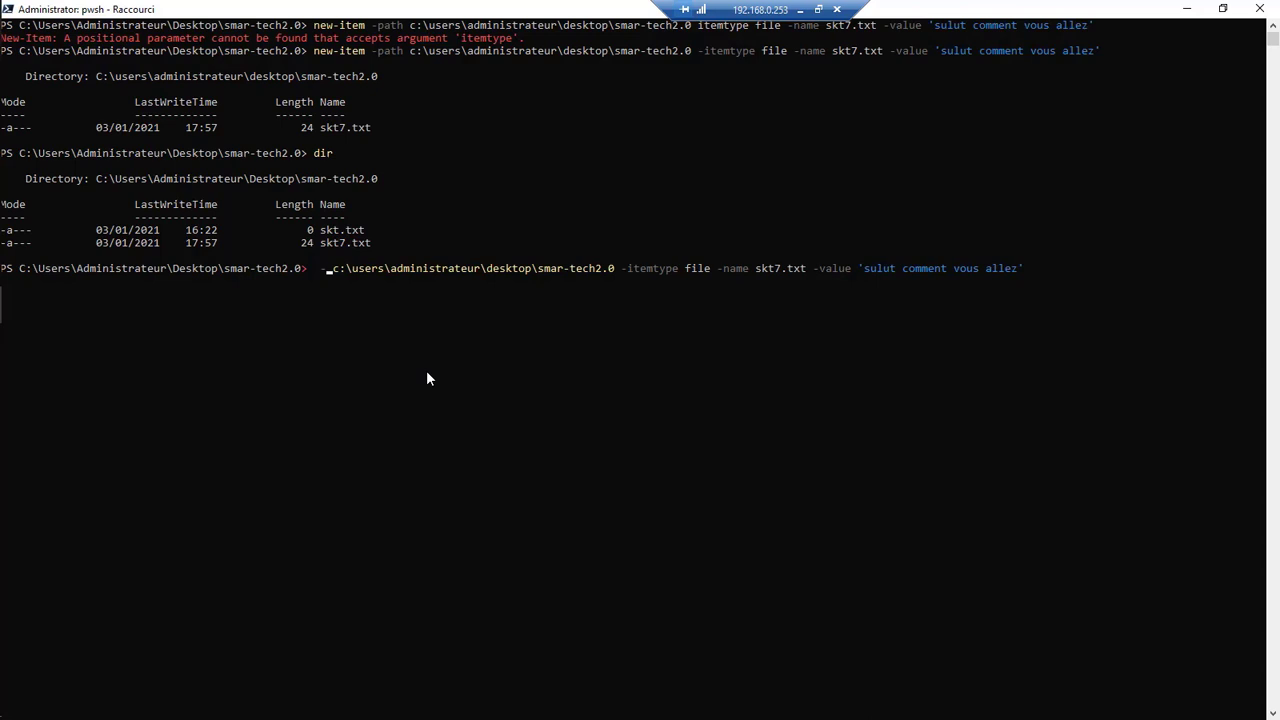
{"action": "key", "text": "BackSpace"}
{"action": "type", "text": "get-c"}
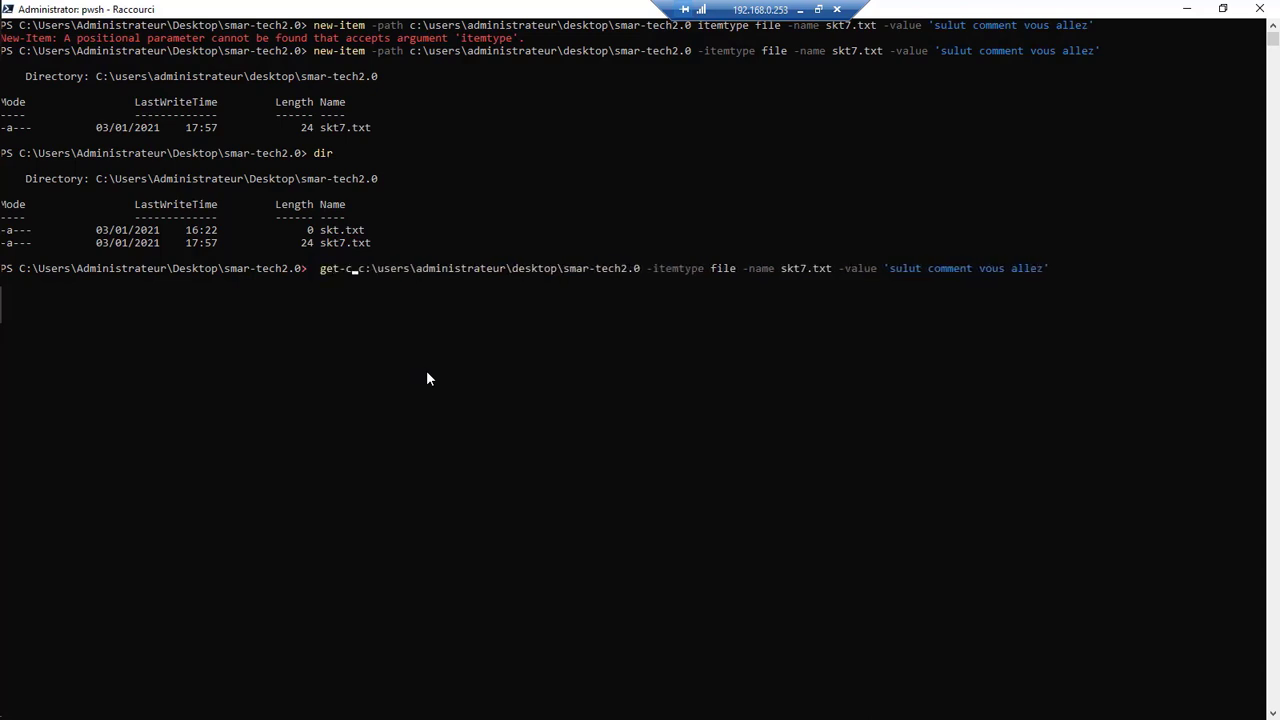
{"action": "type", "text": "onten"}
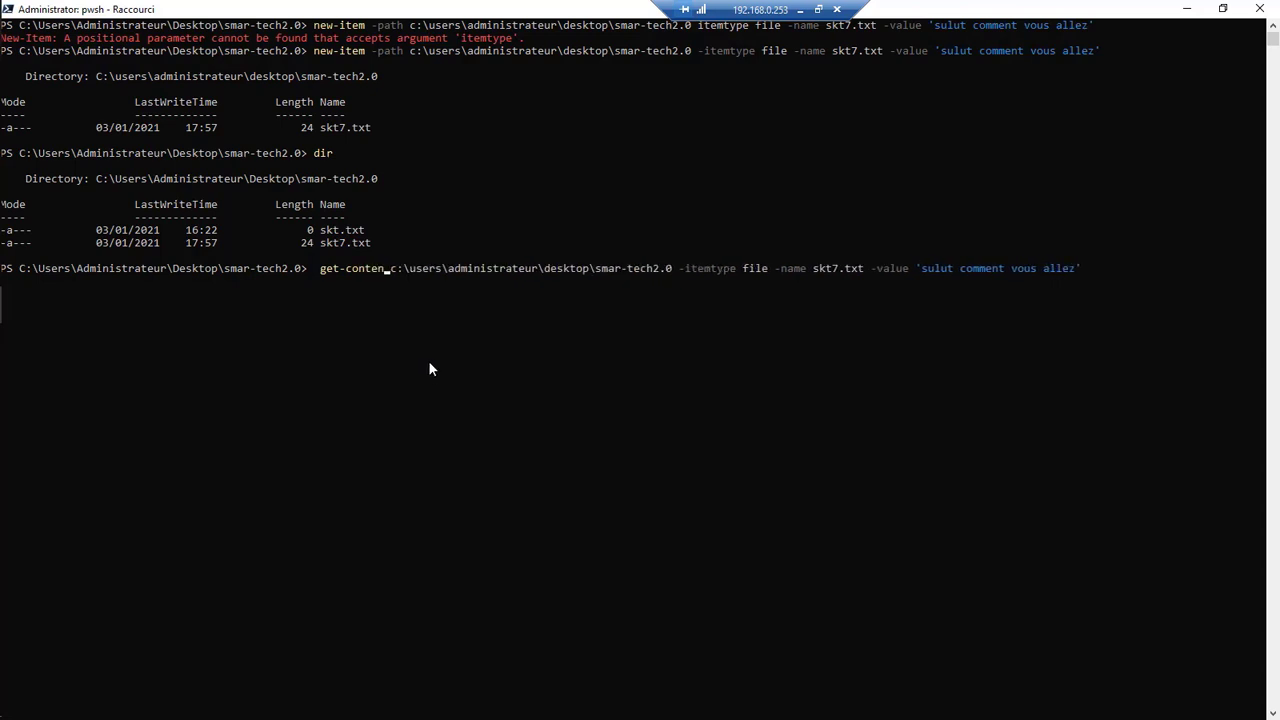
Remove -itemtype file -name from the get-conten line and add a backslash directly after smar-tech2.0 in the path
{"action": "key", "text": "Right"}
{"action": "key", "text": "Right"}
{"action": "key", "text": "Right"}
{"action": "key", "text": "Right"}
{"action": "key", "text": "Right"}
{"action": "key", "text": "Right"}
{"action": "key", "text": "Right"}
{"action": "key", "text": "Right"}
{"action": "key", "text": "Right"}
{"action": "key", "text": "Right"}
{"action": "key", "text": "Right"}
{"action": "key", "text": "Right"}
{"action": "key", "text": "Right"}
{"action": "key", "text": "Right"}
{"action": "key", "text": "Right"}
{"action": "key", "text": "Right"}
{"action": "key", "text": "Right"}
{"action": "key", "text": "Right"}
{"action": "key", "text": "Right"}
{"action": "key", "text": "Right"}
{"action": "key", "text": "Right"}
{"action": "key", "text": "Right"}
{"action": "key", "text": "Right"}
{"action": "key", "text": "Right"}
{"action": "key", "text": "Right"}
{"action": "key", "text": "Right"}
{"action": "key", "text": "Right"}
{"action": "key", "text": "Right"}
{"action": "key", "text": "Right"}
{"action": "key", "text": "Right"}
{"action": "key", "text": "Right"}
{"action": "key", "text": "Right"}
{"action": "key", "text": "Right"}
{"action": "key", "text": "Right"}
{"action": "key", "text": "Right"}
{"action": "key", "text": "Right"}
{"action": "key", "text": "Right"}
{"action": "key", "text": "Right"}
{"action": "key", "text": "Right"}
{"action": "key", "text": "Right"}
{"action": "key", "text": "Right"}
{"action": "key", "text": "Right"}
{"action": "key", "text": "Right"}
{"action": "key", "text": "Right"}
{"action": "key", "text": "Right"}
{"action": "key", "text": "Right"}
{"action": "key", "text": "Right"}
{"action": "key", "text": "Right"}
{"action": "key", "text": "Right"}
{"action": "key", "text": "Right"}
{"action": "key", "text": "BackSpace"}
{"action": "key", "text": "BackSpace"}
{"action": "key", "text": "BackSpace"}
{"action": "key", "text": "BackSpace"}
{"action": "key", "text": "BackSpace"}
{"action": "key", "text": "BackSpace"}
{"action": "key", "text": "BackSpace"}
{"action": "key", "text": "BackSpace"}
{"action": "key", "text": "BackSpace"}
{"action": "key", "text": "BackSpace"}
{"action": "key", "text": "BackSpace"}
{"action": "key", "text": "BackSpace"}
{"action": "key", "text": "BackSpace"}
{"action": "key", "text": "BackSpace"}
{"action": "key", "text": "BackSpace"}
{"action": "key", "text": "BackSpace"}
{"action": "key", "text": "BackSpace"}
{"action": "key", "text": "BackSpace"}
{"action": "key", "text": "BackSpace"}
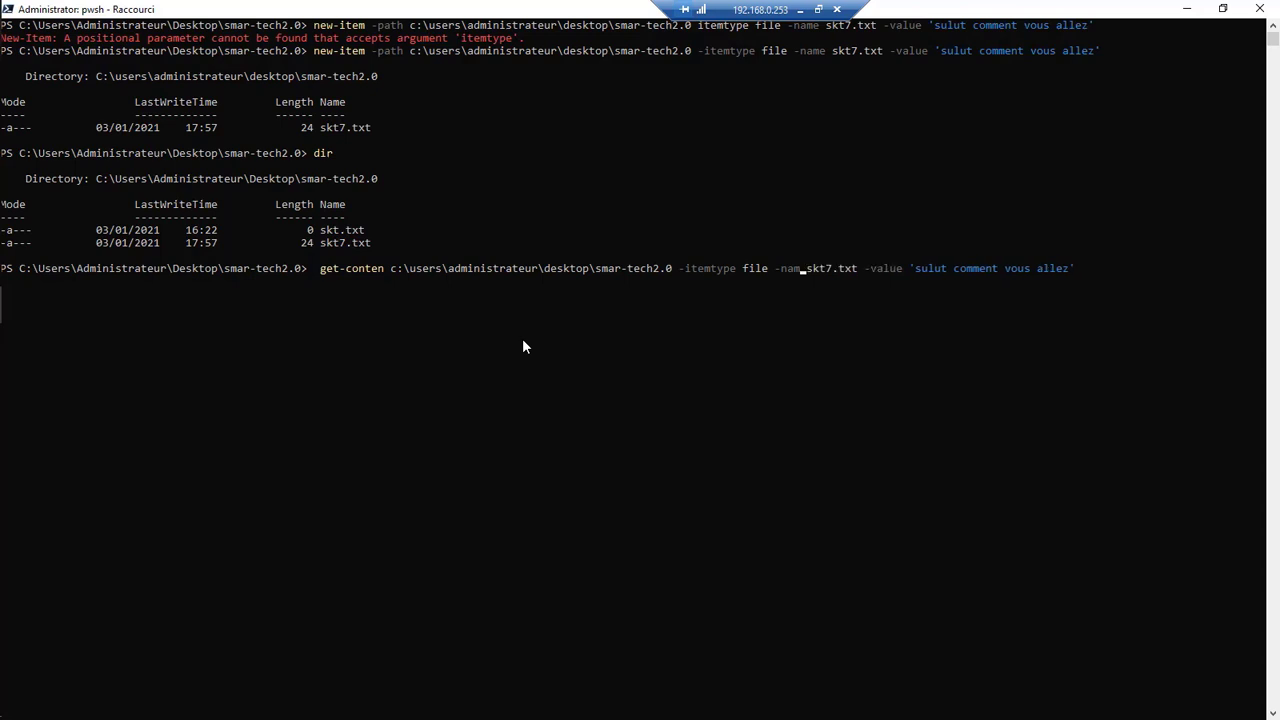
{"action": "key", "text": "BackSpace"}
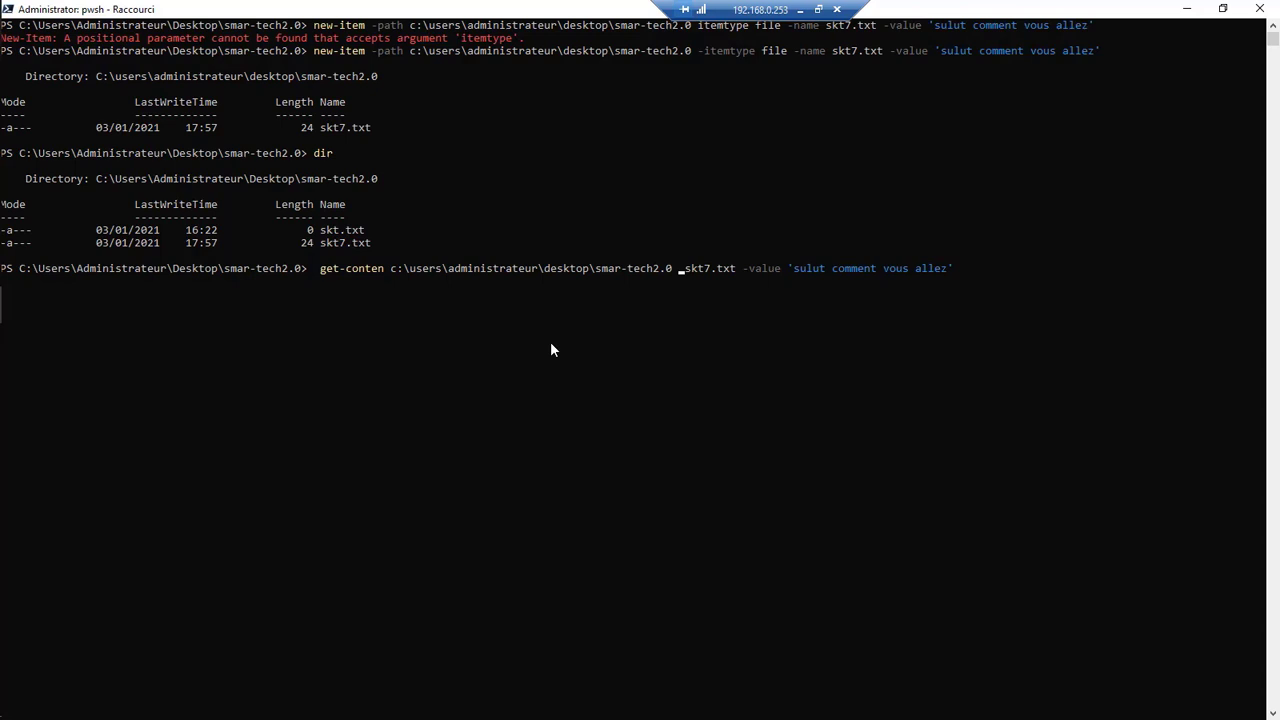
{"action": "key", "text": "BackSpace"}
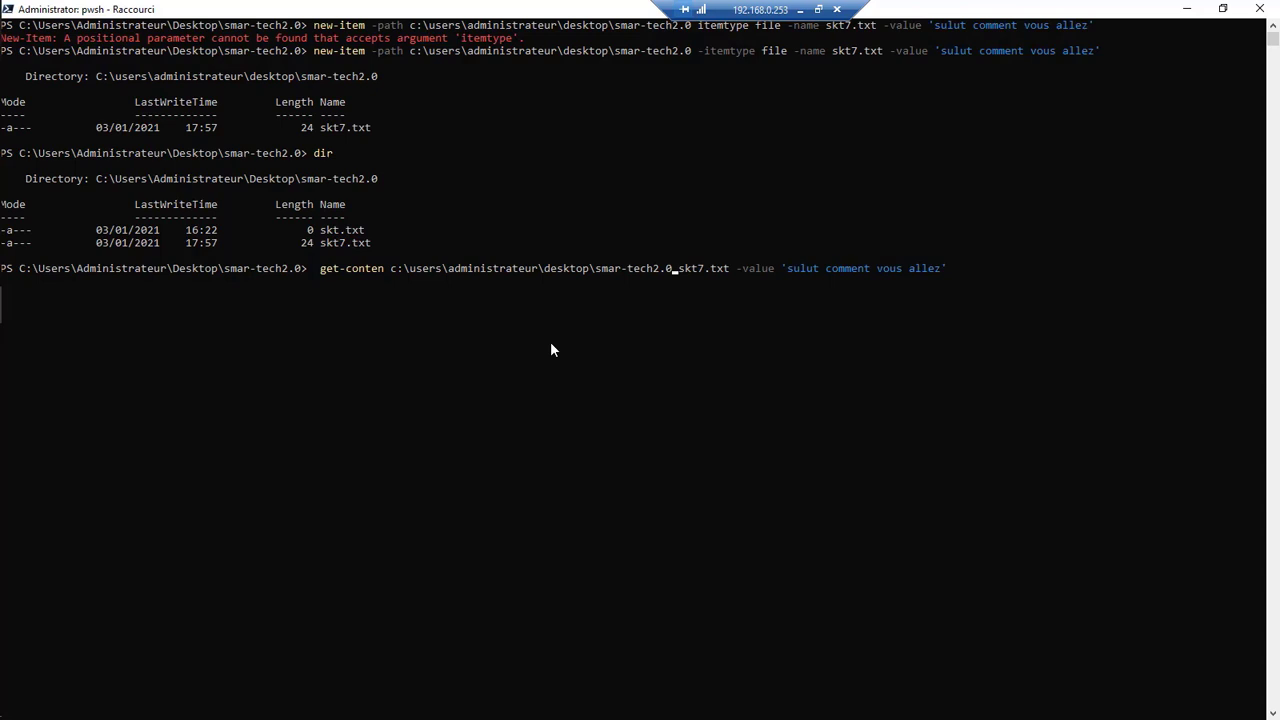
{"action": "type", "text": "\\"}
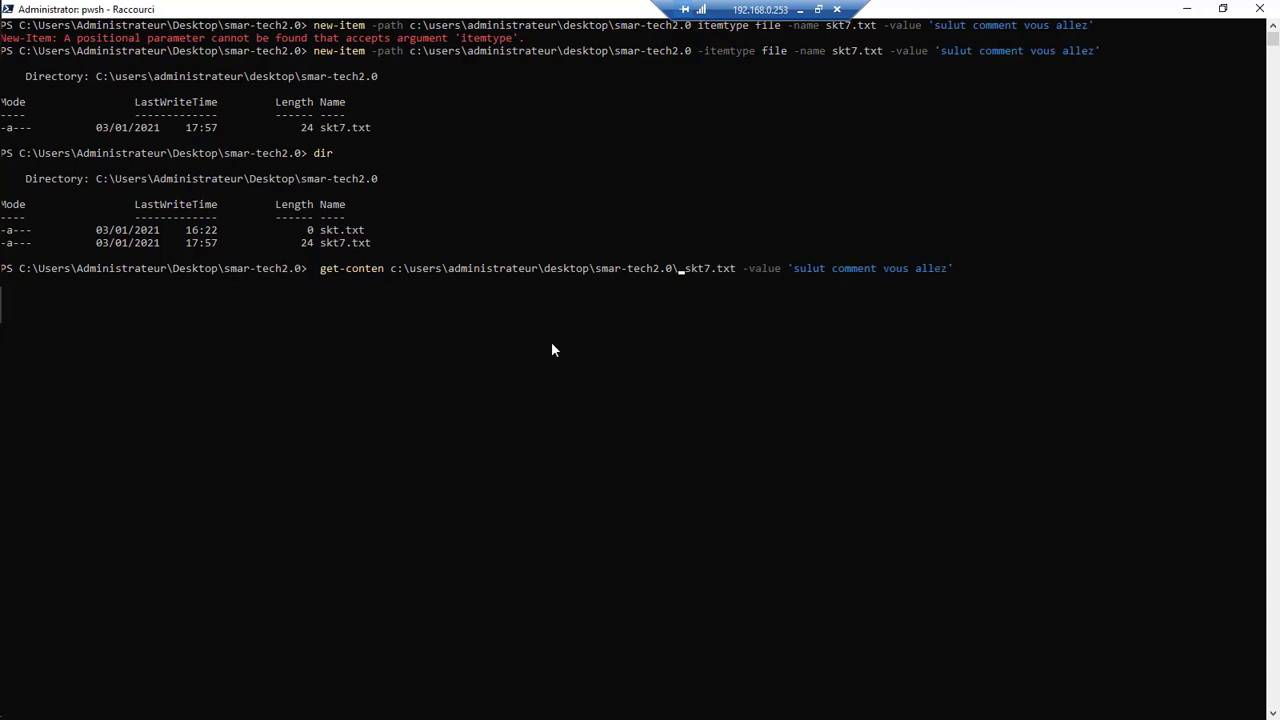
Delete the -value parameter and its quoted text after skt7.txt, and try to run the get-conten command
{"action": "key", "text": "Right"}
{"action": "key", "text": "Right"}
{"action": "key", "text": "Right"}
{"action": "key", "text": "Right"}
{"action": "key", "text": "Right"}
{"action": "key", "text": "Right"}
{"action": "key", "text": "Right"}
{"action": "key", "text": "Right"}
{"action": "key", "text": "Right"}
{"action": "key", "text": "Right"}
{"action": "key", "text": "BackSpace"}
{"action": "key", "text": "BackSpace"}
{"action": "key", "text": "BackSpace"}
{"action": "key", "text": "BackSpace"}
{"action": "key", "text": "BackSpace"}
{"action": "key", "text": "BackSpace"}
{"action": "key", "text": "BackSpace"}
{"action": "key", "text": "BackSpace"}
{"action": "key", "text": "BackSpace"}
{"action": "key", "text": "BackSpace"}
{"action": "key", "text": "BackSpace"}
{"action": "key", "text": "BackSpace"}
{"action": "key", "text": "BackSpace"}
{"action": "key", "text": "BackSpace"}
{"action": "key", "text": "BackSpace"}
{"action": "key", "text": "BackSpace"}
{"action": "key", "text": "BackSpace"}
{"action": "key", "text": "BackSpace"}
{"action": "key", "text": "BackSpace"}
{"action": "key", "text": "BackSpace"}
{"action": "key", "text": "BackSpace"}
{"action": "key", "text": "BackSpace"}
{"action": "key", "text": "BackSpace"}
{"action": "key", "text": "BackSpace"}
{"action": "key", "text": "BackSpace"}
{"action": "key", "text": "BackSpace"}
{"action": "key", "text": "BackSpace"}
{"action": "key", "text": "BackSpace"}
{"action": "key", "text": "BackSpace"}
{"action": "key", "text": "BackSpace"}
{"action": "key", "text": "BackSpace"}
{"action": "key", "text": "BackSpace"}
{"action": "key", "text": "BackSpace"}
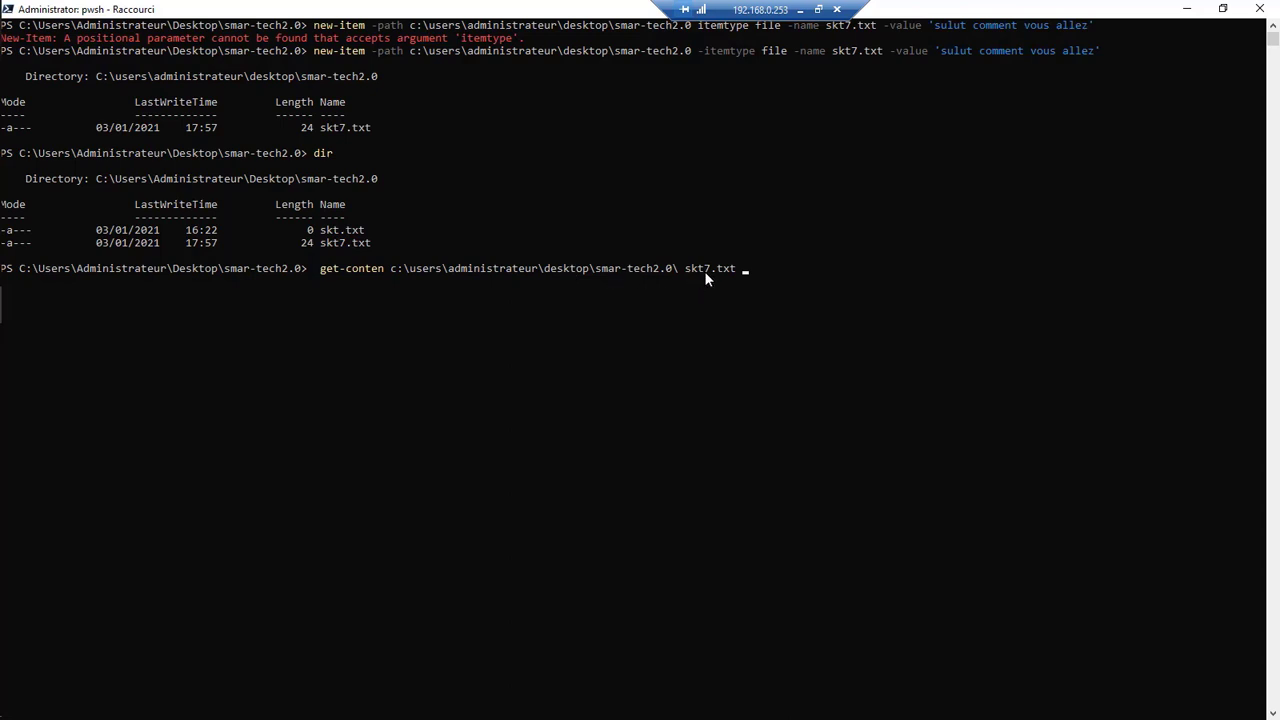
{"action": "key", "text": "Return"}
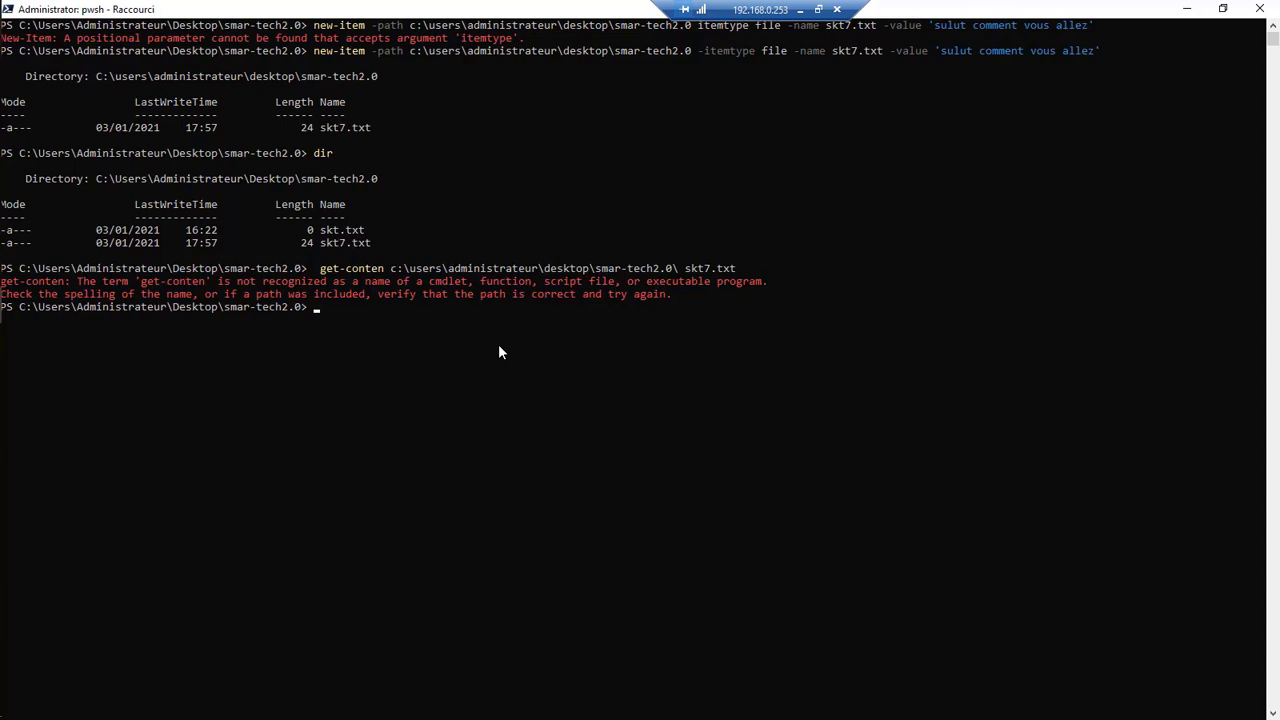
Recall the get-conten command, shorten its path to c:\users\administrateur\desktop\ by removing smar-tech2.0, and try to run it with skt7.txt
{"action": "key", "text": "Up"}
{"action": "key", "text": "BackSpace"}
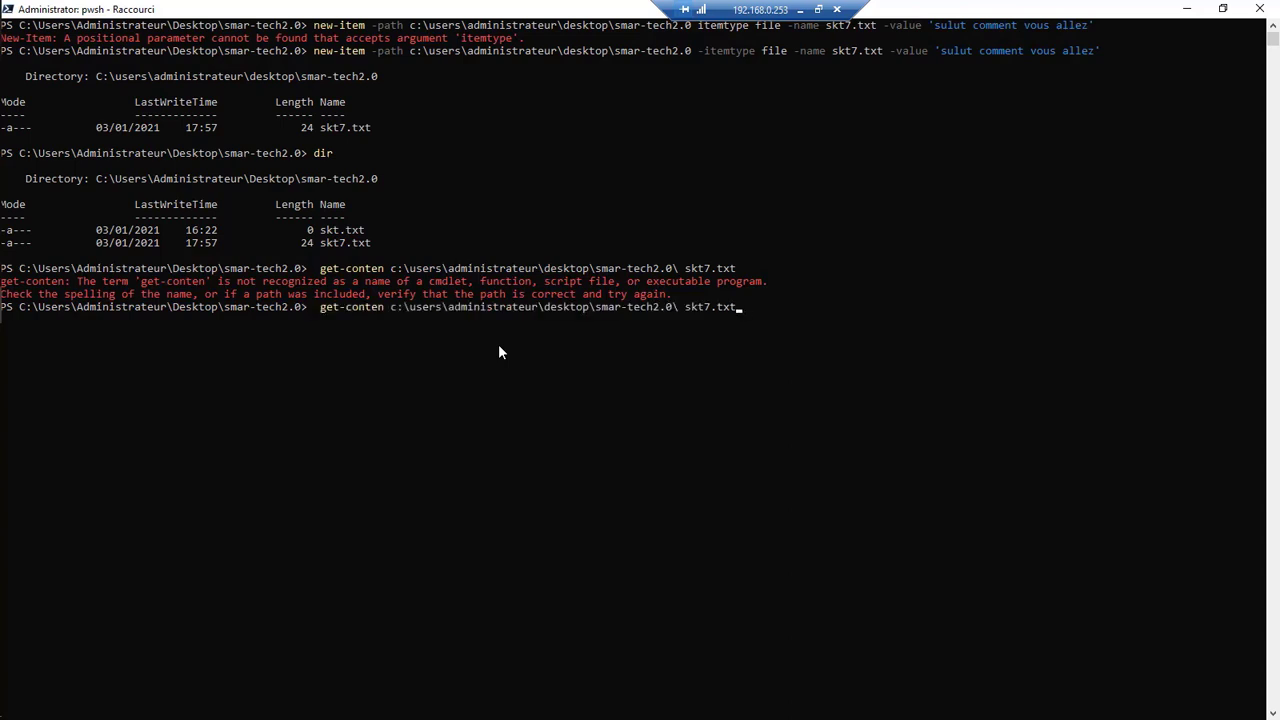
{"action": "key", "text": "Left"}
{"action": "key", "text": "Left"}
{"action": "key", "text": "Left"}
{"action": "key", "text": "Left"}
{"action": "key", "text": "Left"}
{"action": "key", "text": "Left"}
{"action": "key", "text": "Left"}
{"action": "key", "text": "Left"}
{"action": "key", "text": "Left"}
{"action": "key", "text": "Left"}
{"action": "key", "text": "Right"}
{"action": "key", "text": "Right"}
{"action": "key", "text": "Right"}
{"action": "key", "text": "Right"}
{"action": "key", "text": "Right"}
{"action": "key", "text": "Right"}
{"action": "key", "text": "Right"}
{"action": "key", "text": "Right"}
{"action": "key", "text": "Right"}
{"action": "key", "text": "Right"}
{"action": "key", "text": "Right"}
{"action": "key", "text": "Delete"}
{"action": "key", "text": "BackSpace"}
{"action": "key", "text": "BackSpace"}
{"action": "key", "text": "BackSpace"}
{"action": "key", "text": "BackSpace"}
{"action": "key", "text": "BackSpace"}
{"action": "key", "text": "BackSpace"}
{"action": "key", "text": "BackSpace"}
{"action": "key", "text": "BackSpace"}
{"action": "key", "text": "BackSpace"}
{"action": "key", "text": "BackSpace"}
{"action": "key", "text": "BackSpace"}
{"action": "key", "text": "BackSpace"}
{"action": "key", "text": "BackSpace"}
{"action": "key", "text": "Return"}
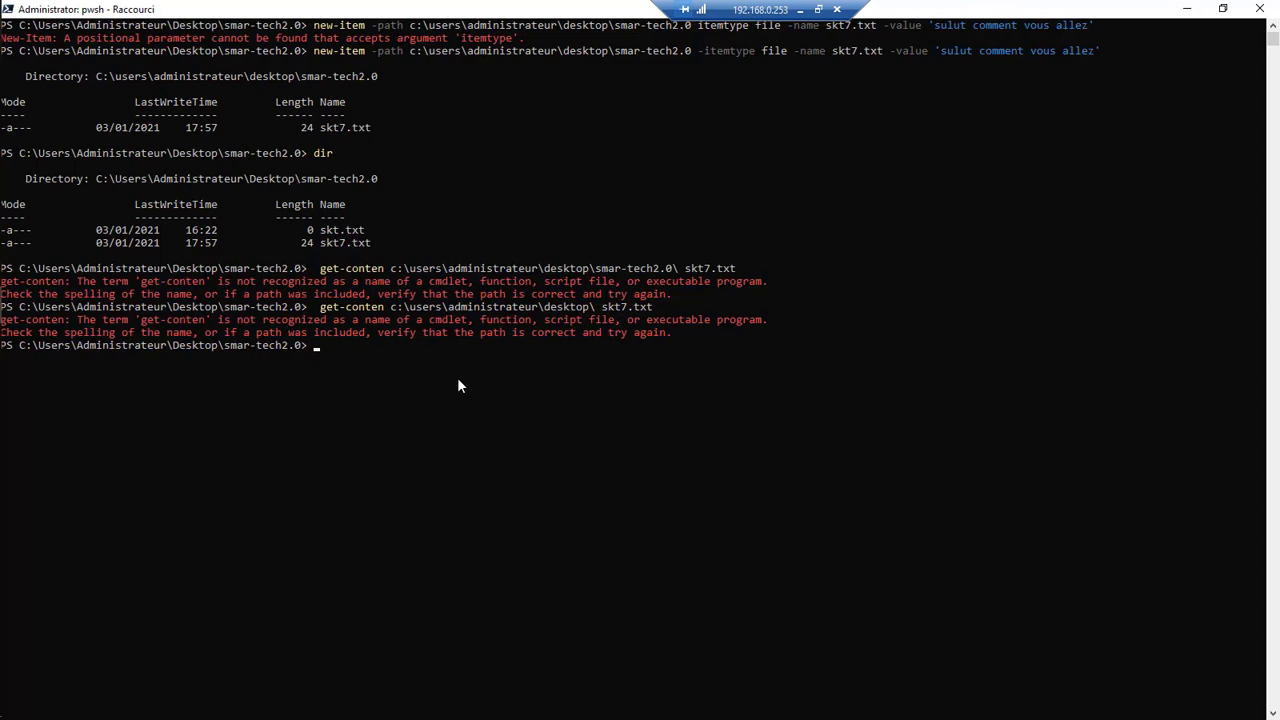
Recall the get-conten command, remove the space before skt7.txt, try to run it, and clear the console
{"action": "key", "text": "Up"}
{"action": "key", "text": "Left"}
{"action": "key", "text": "Left"}
{"action": "key", "text": "Left"}
{"action": "key", "text": "Left"}
{"action": "key", "text": "Left"}
{"action": "key", "text": "Left"}
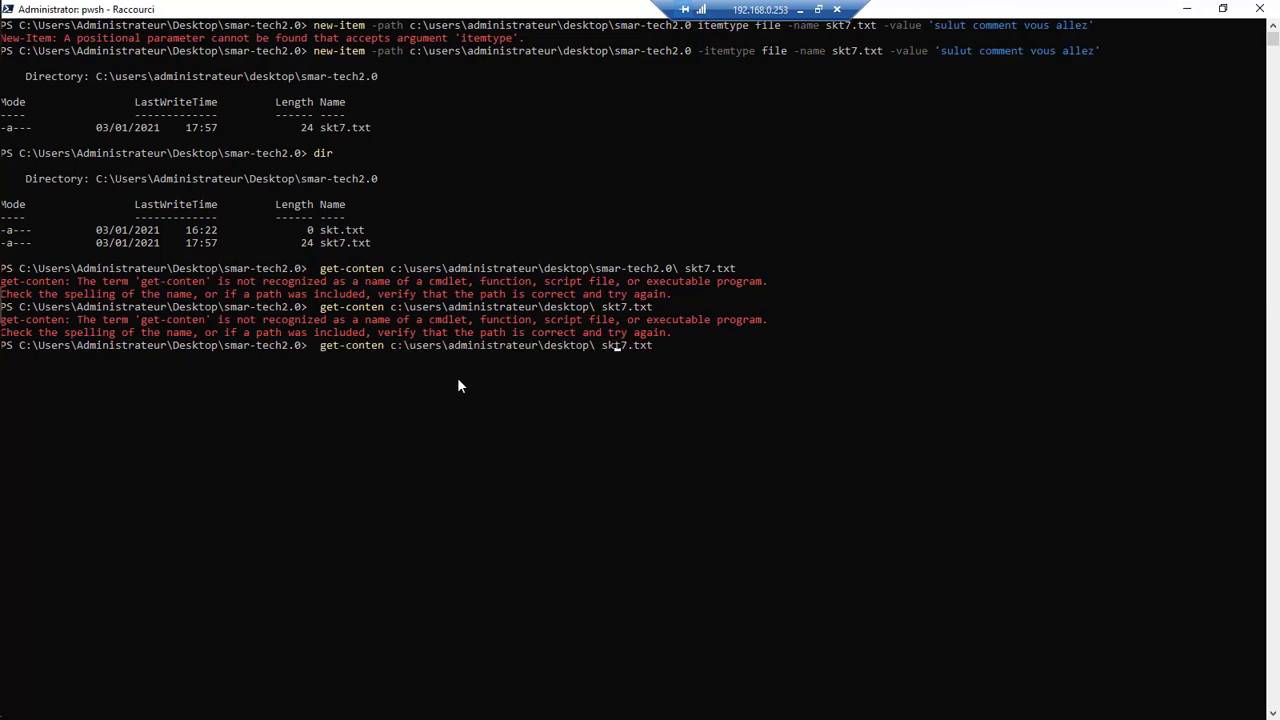
{"action": "key", "text": "Left"}
{"action": "key", "text": "Left"}
{"action": "key", "text": "BackSpace"}
{"action": "key", "text": "Return"}
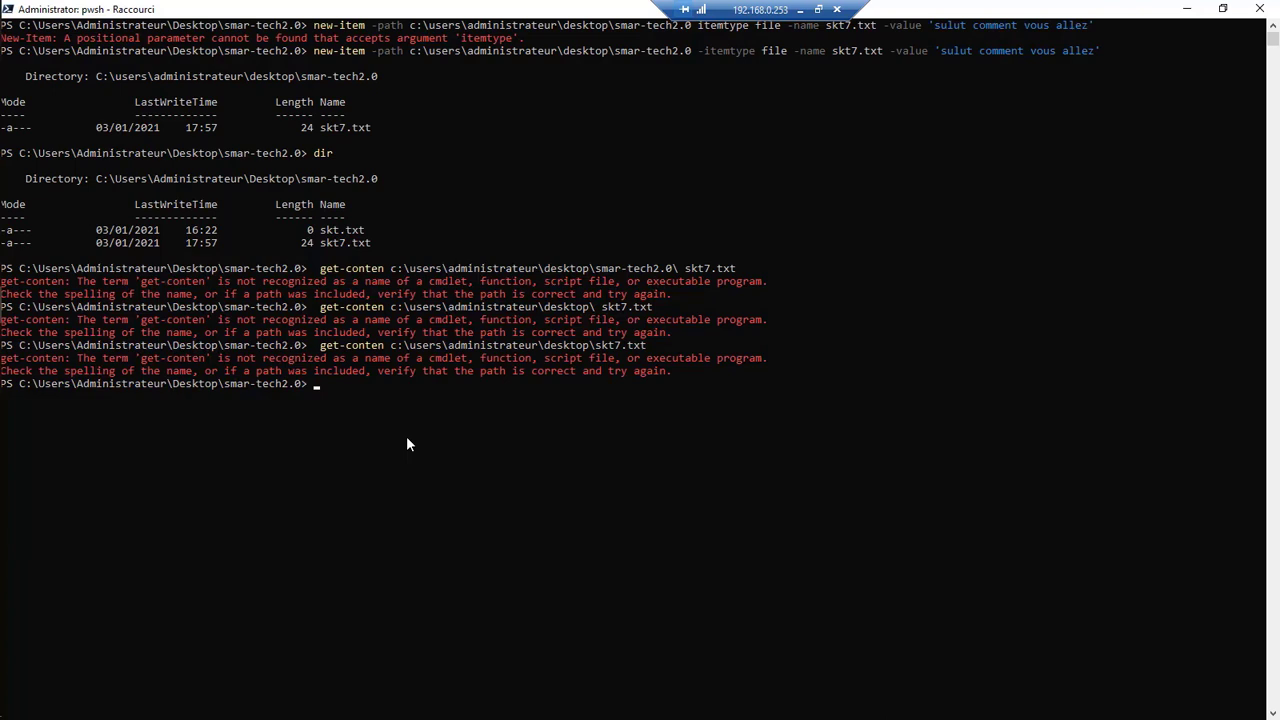
{"action": "type", "text": "cls"}
{"action": "key", "text": "Return"}
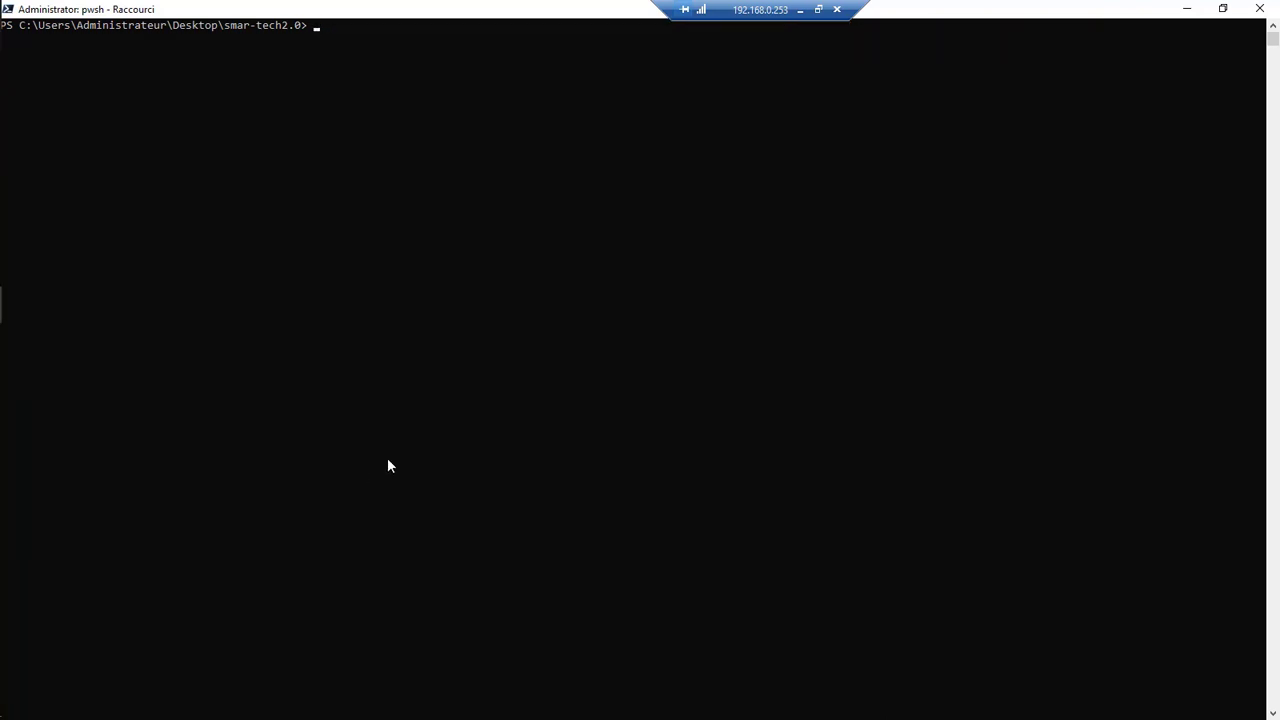
{"action": "left_click", "coordinate": [1187, 11]}
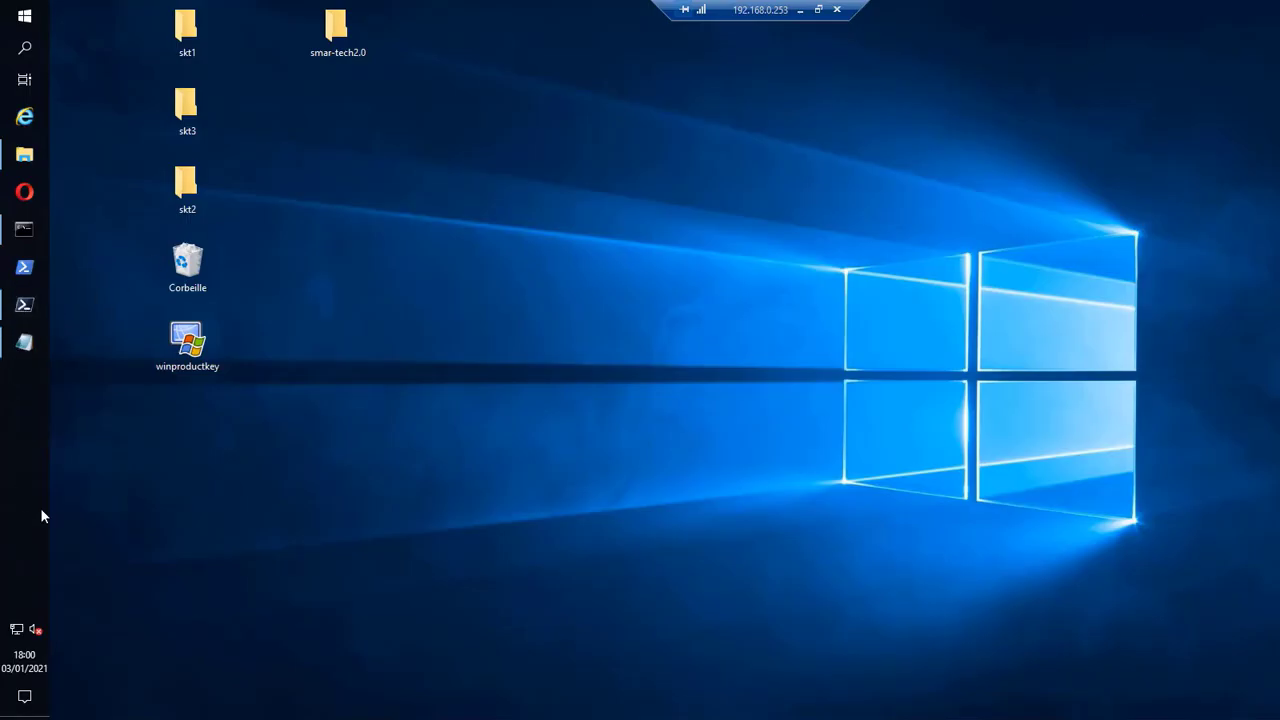
{"action": "left_click", "coordinate": [800, 10]}
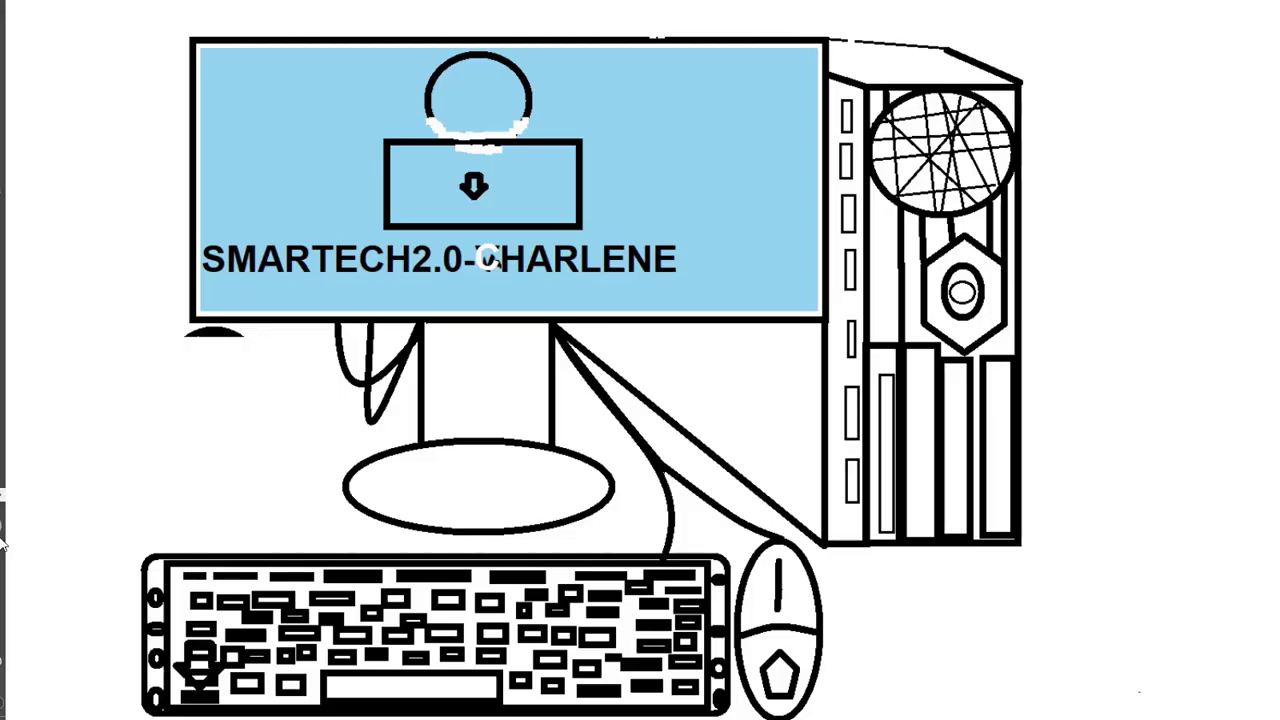
{"action": "left_click", "coordinate": [15, 591]}
{"action": "left_click", "coordinate": [78, 574]}
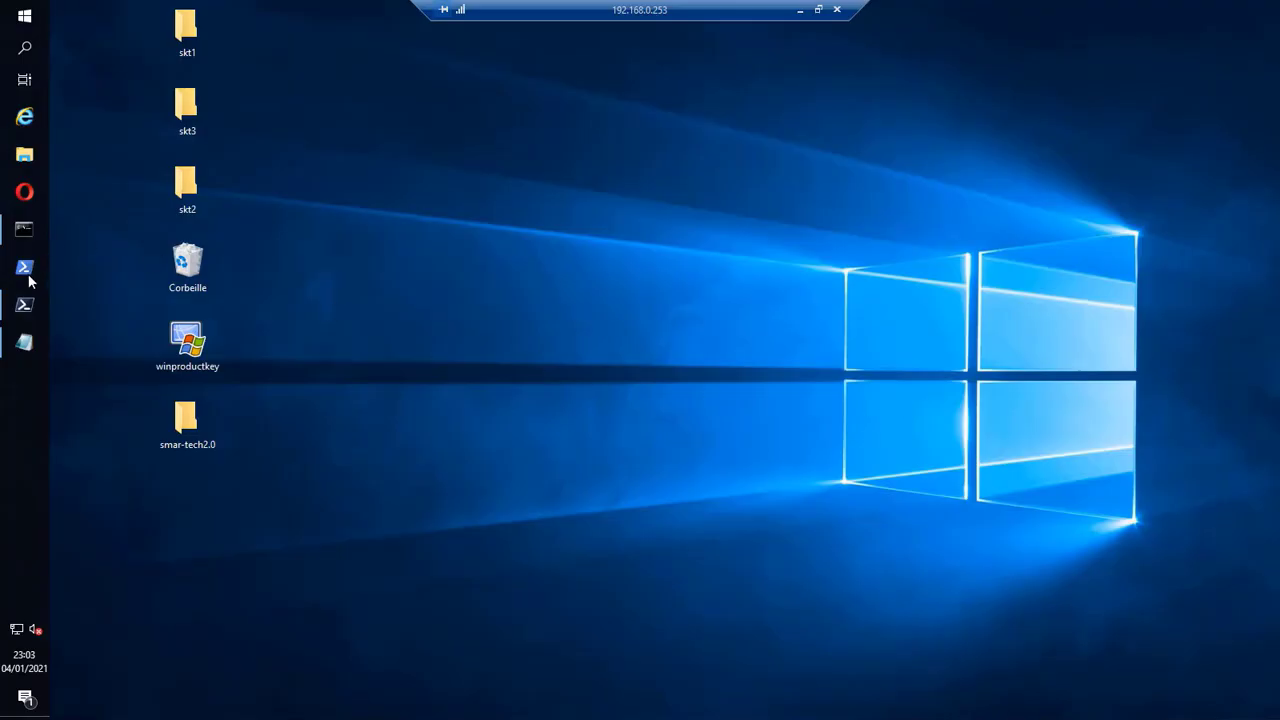
{"action": "left_click", "coordinate": [36, 305]}
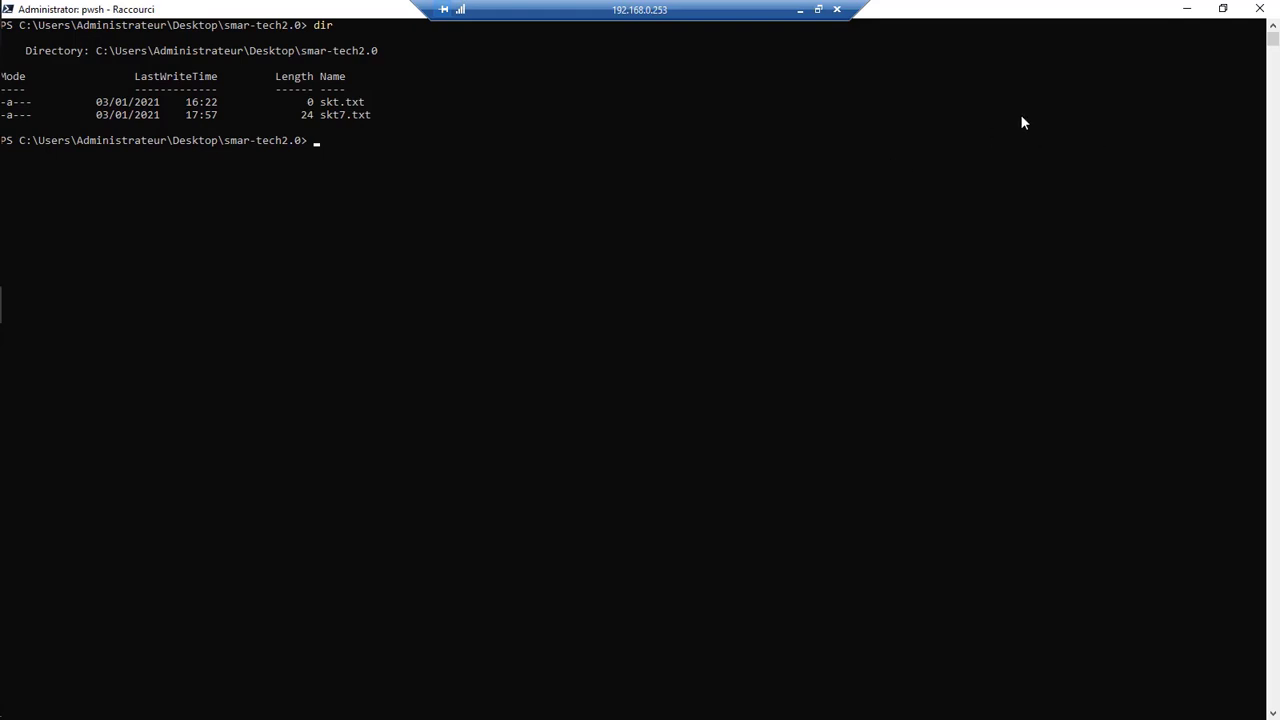
{"action": "left_click", "coordinate": [1187, 11]}
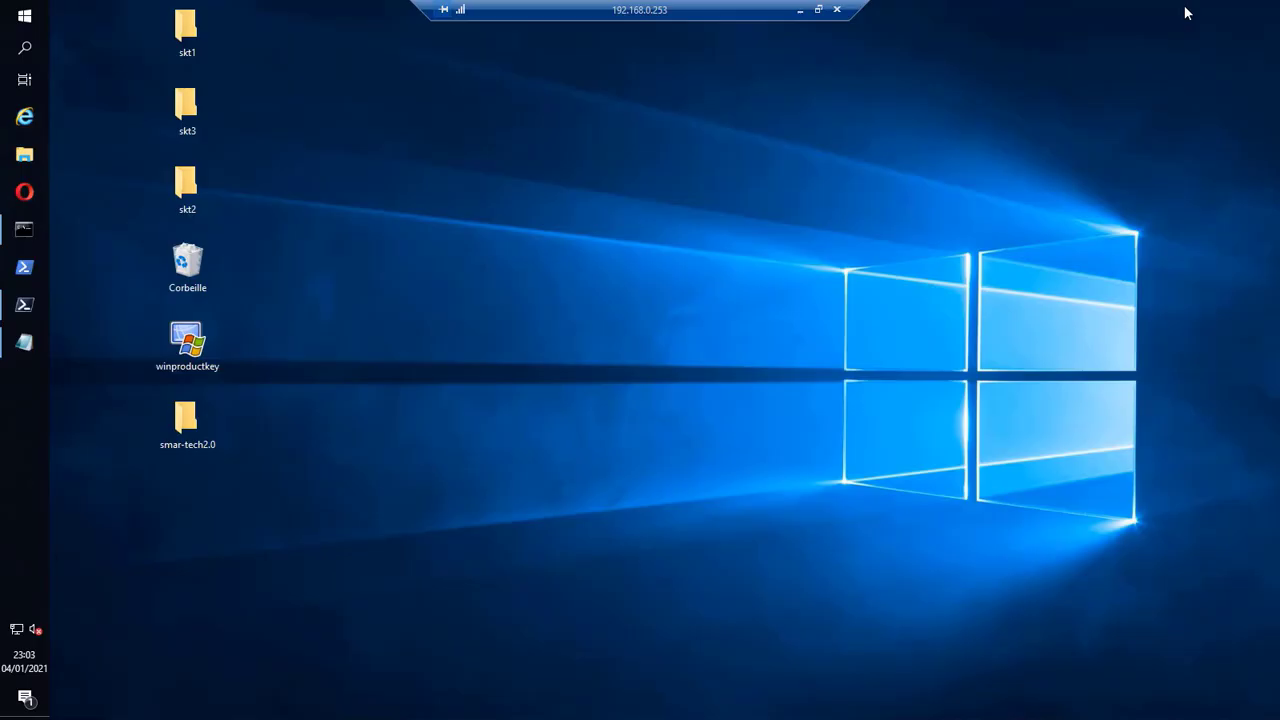
Bring back the PowerShell 7 console and end its session with the exit command
{"action": "left_click", "coordinate": [24, 304]}
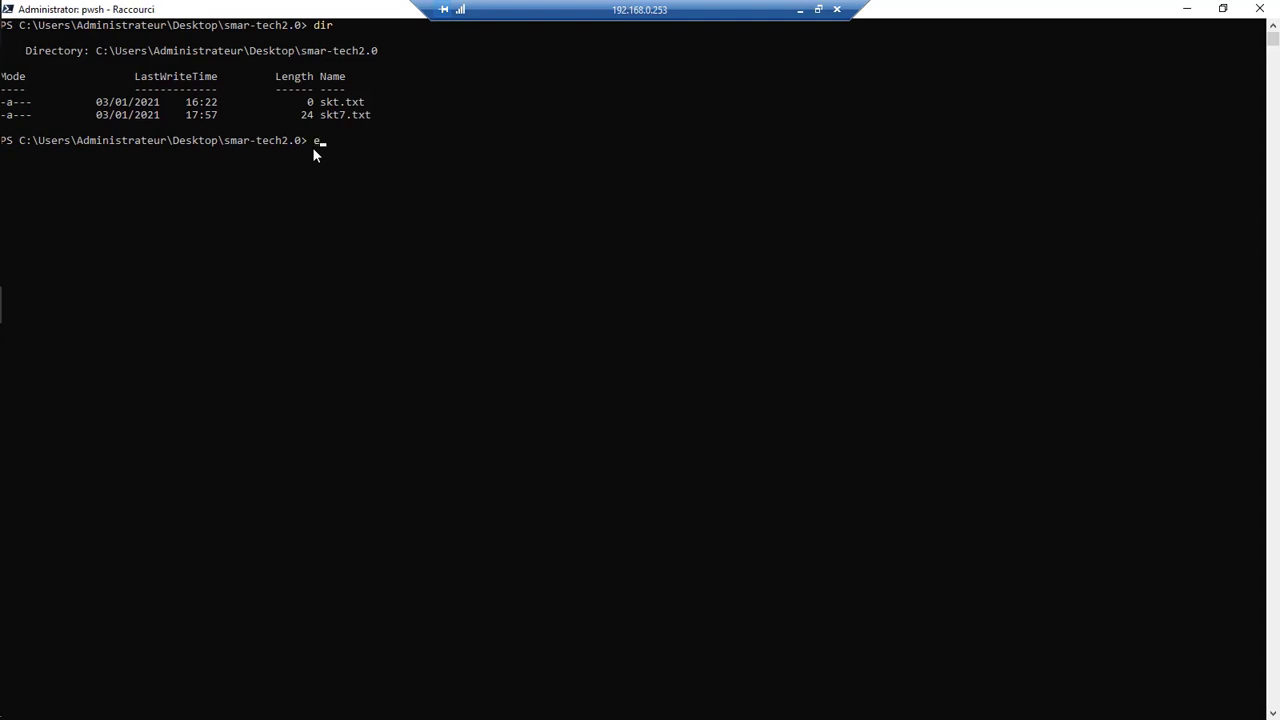
{"action": "type", "text": "exit"}
{"action": "key", "text": "Return"}
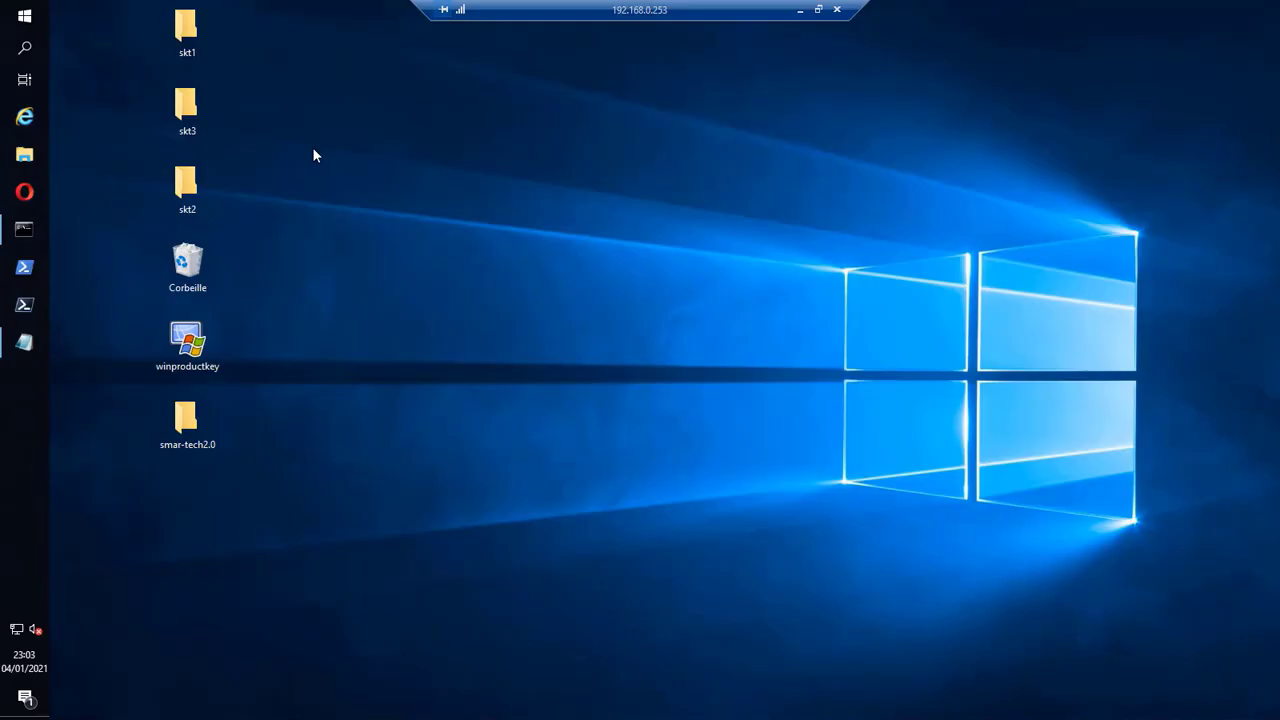
Switch to the open Command Prompt and place it as a smaller floating window over the desktop
{"action": "left_click", "coordinate": [24, 229]}
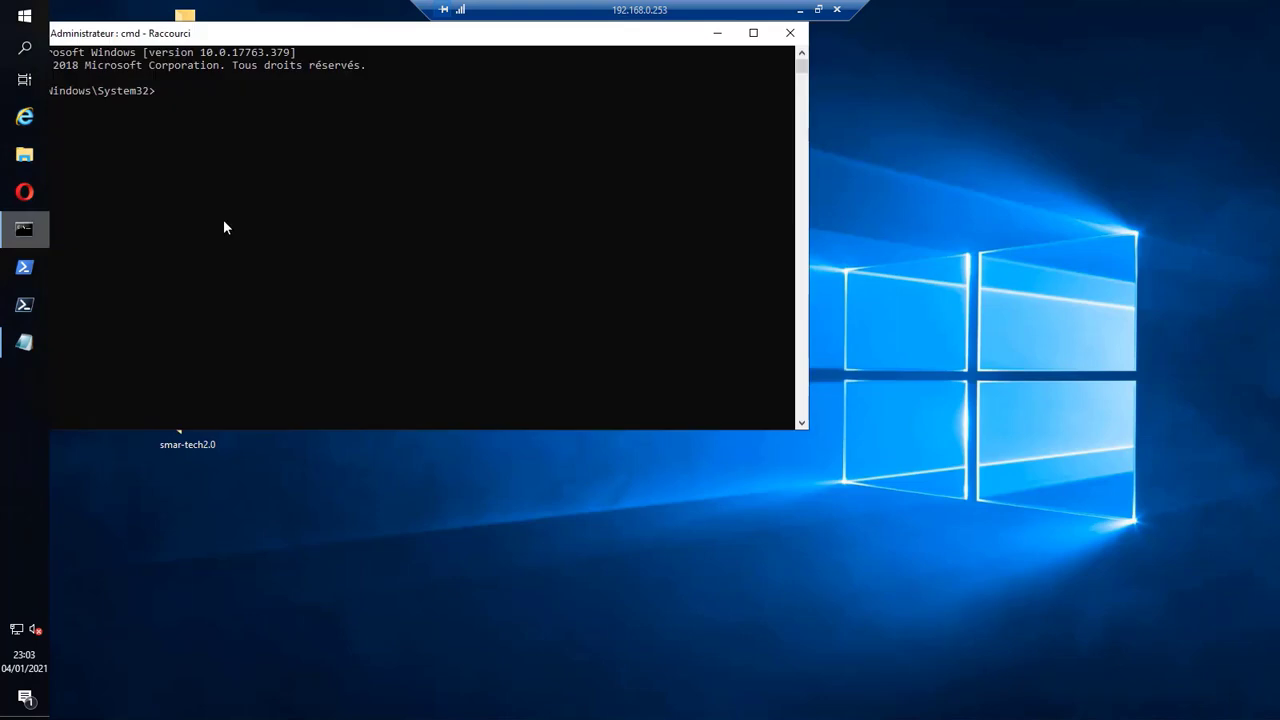
{"action": "left_click", "coordinate": [755, 33]}
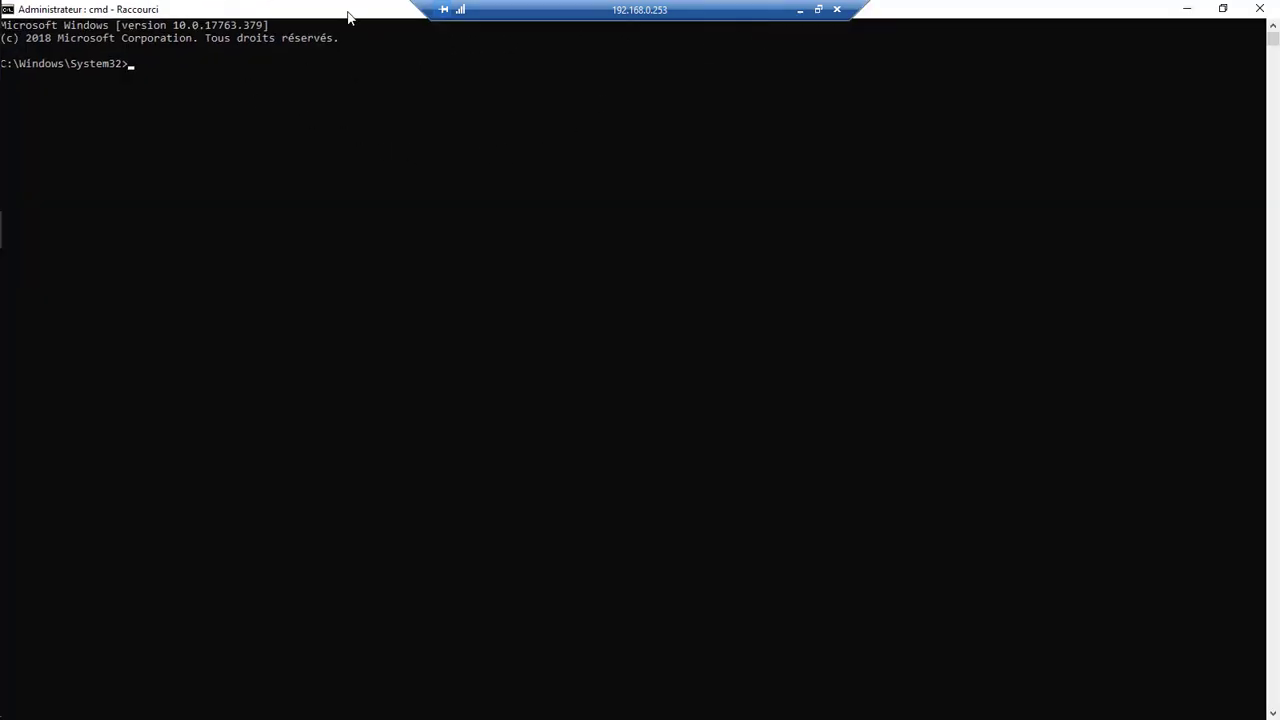
{"action": "left_click_drag", "start_coordinate": [350, 14], "coordinate": [465, 66]}
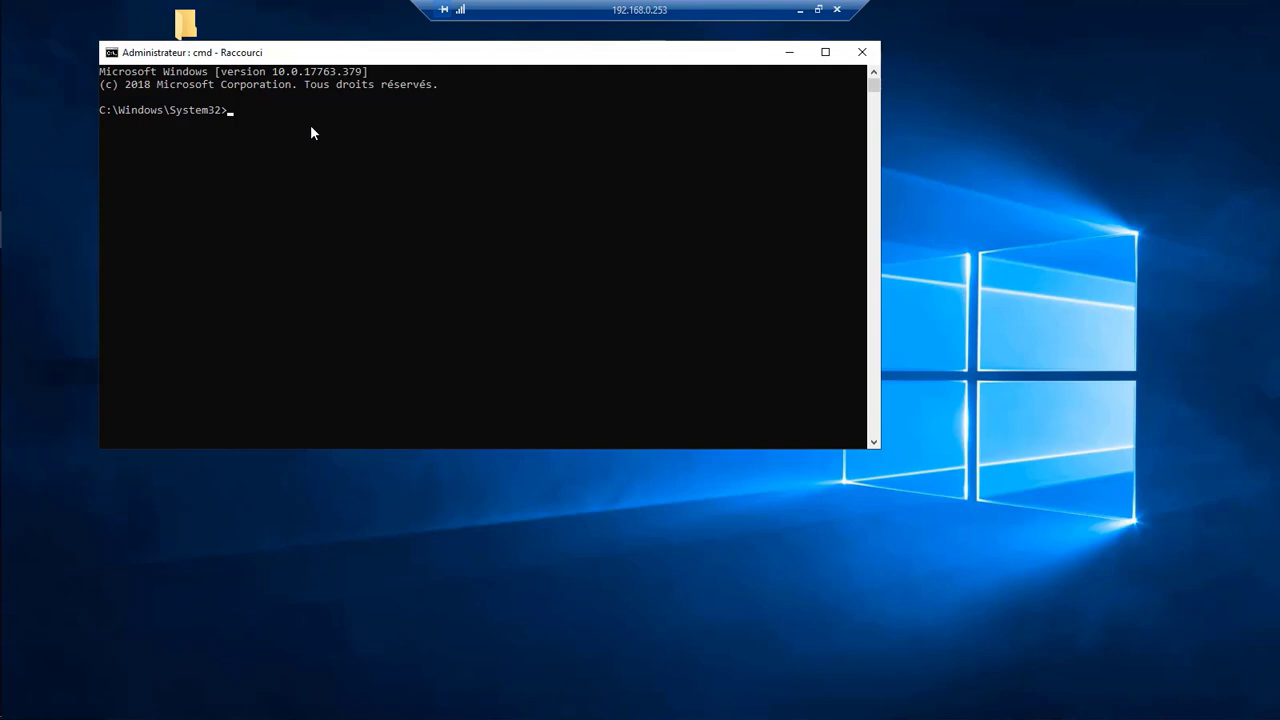
Change to the root of drive C with cd\ and list its contents with dir
{"action": "type", "text": "cd\\"}
{"action": "key", "text": "Return"}
{"action": "type", "text": "dir"}
{"action": "key", "text": "Return"}
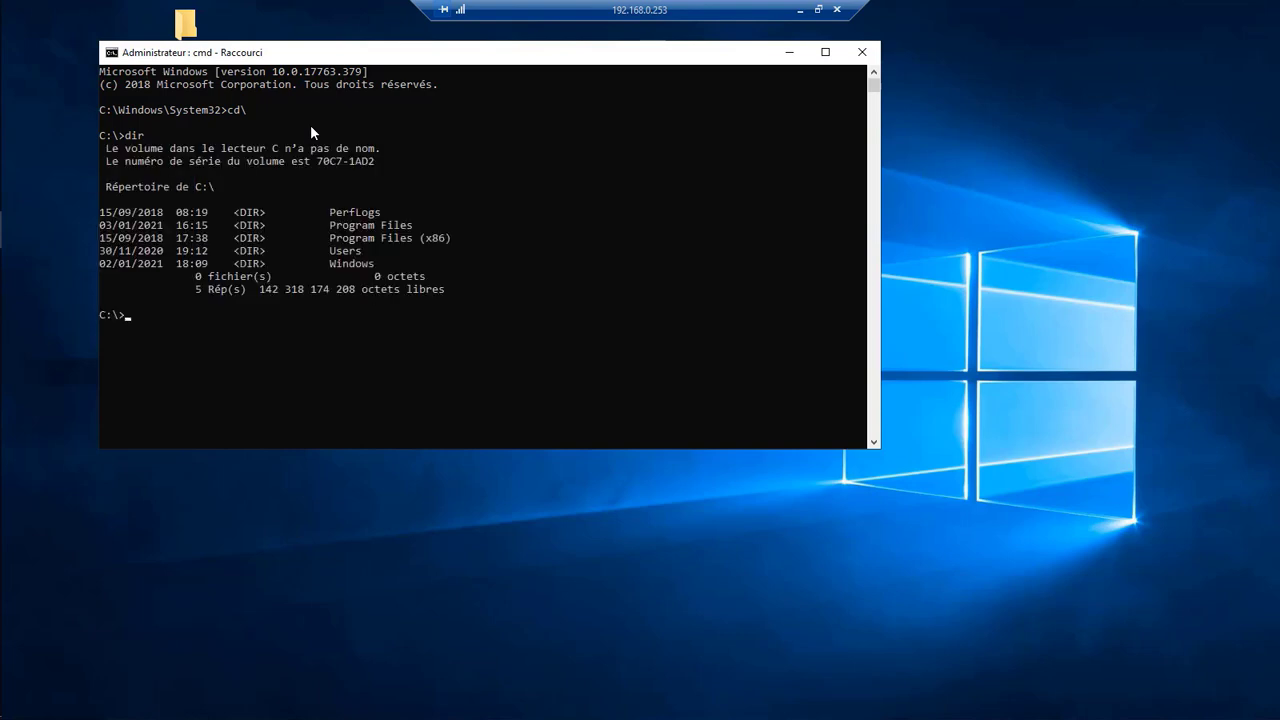
Change directory step by step into users, administrateur and desktop
{"action": "type", "text": "cd users"}
{"action": "key", "text": "Return"}
{"action": "type", "text": "cd adminis"}
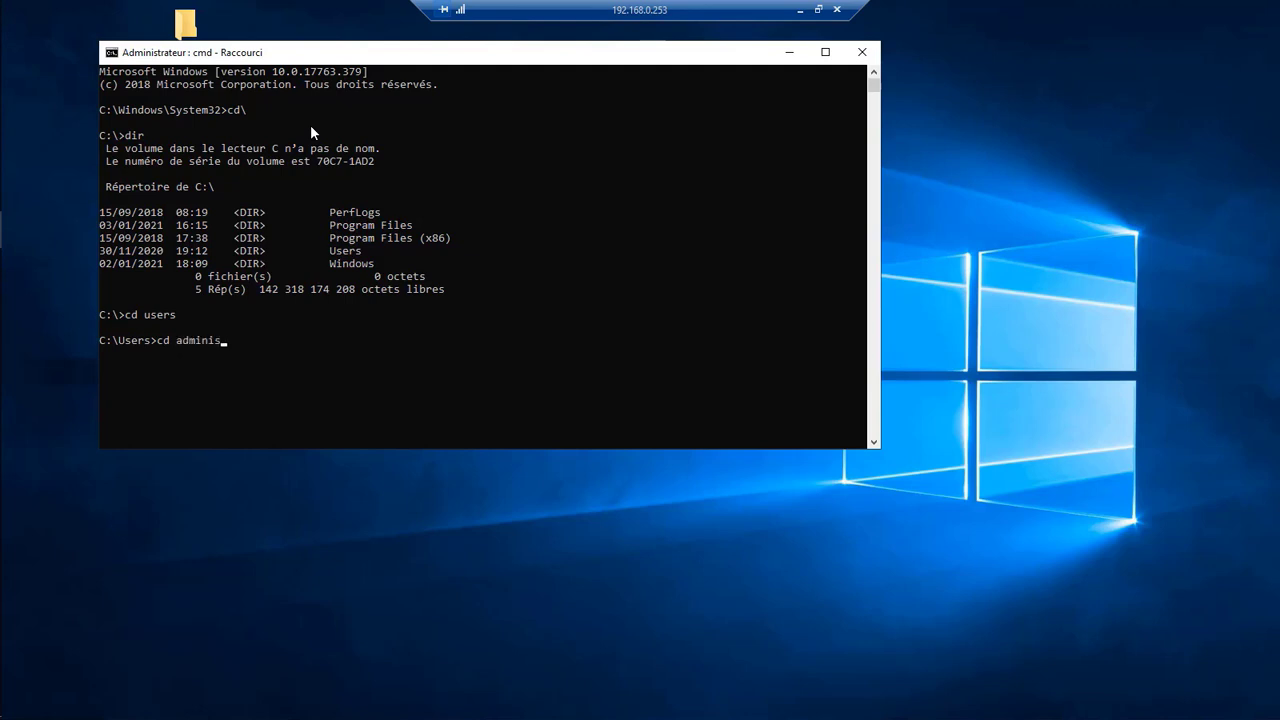
{"action": "type", "text": "trateur"}
{"action": "key", "text": "Return"}
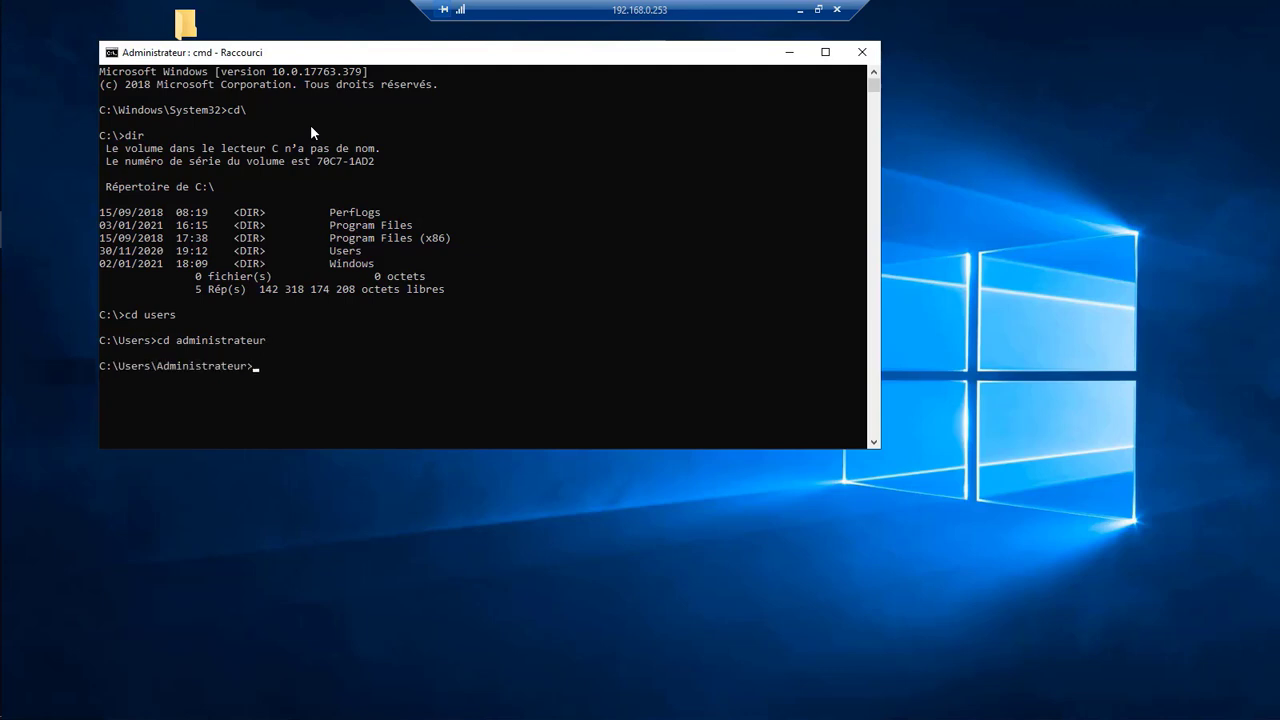
{"action": "type", "text": "cd desktop"}
{"action": "key", "text": "Return"}
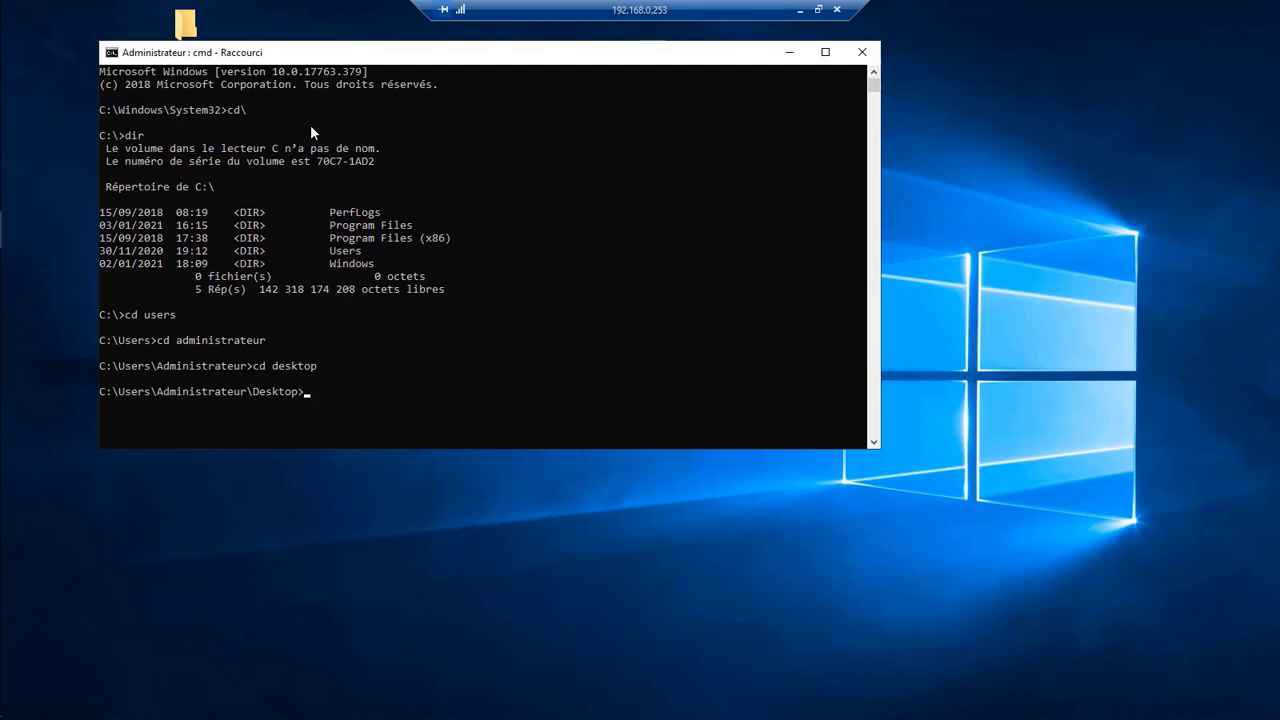
Create a directory named smart-kreyol-tech on the desktop with mkdir and change into it, reusing the copied folder name
{"action": "type", "text": "mkdir smart-kreyol-tech"}
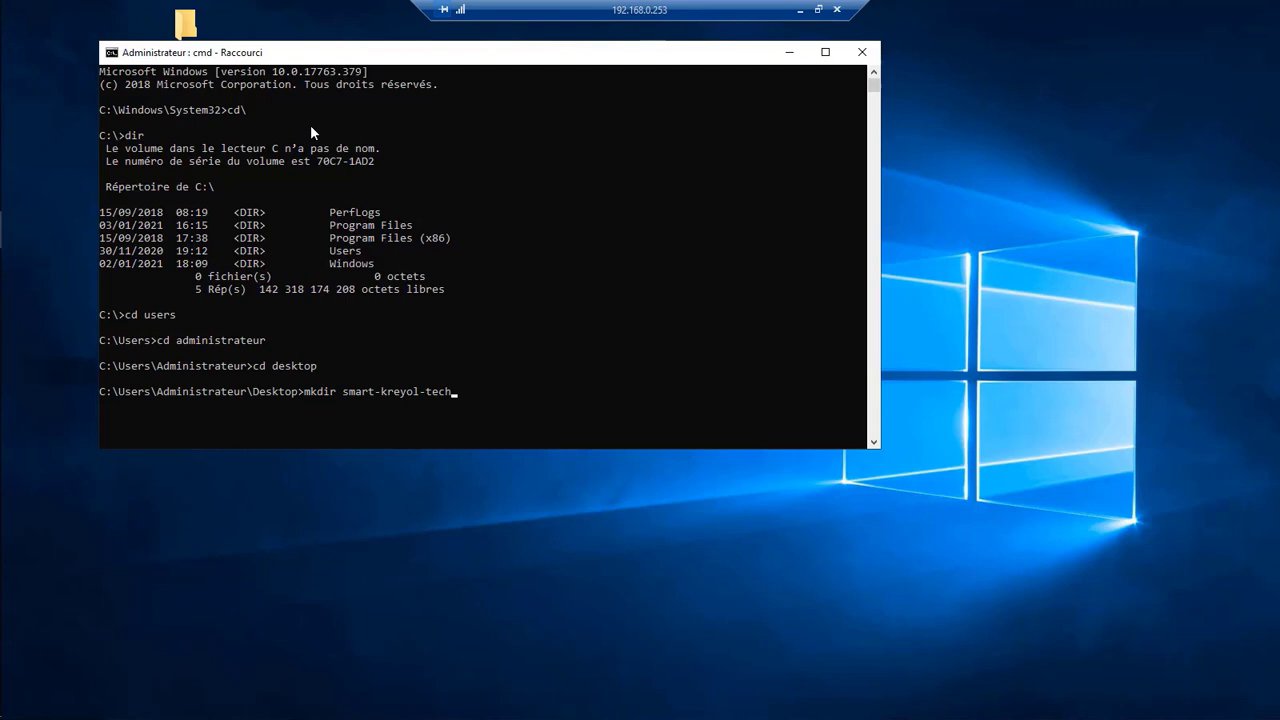
{"action": "key", "text": "Return"}
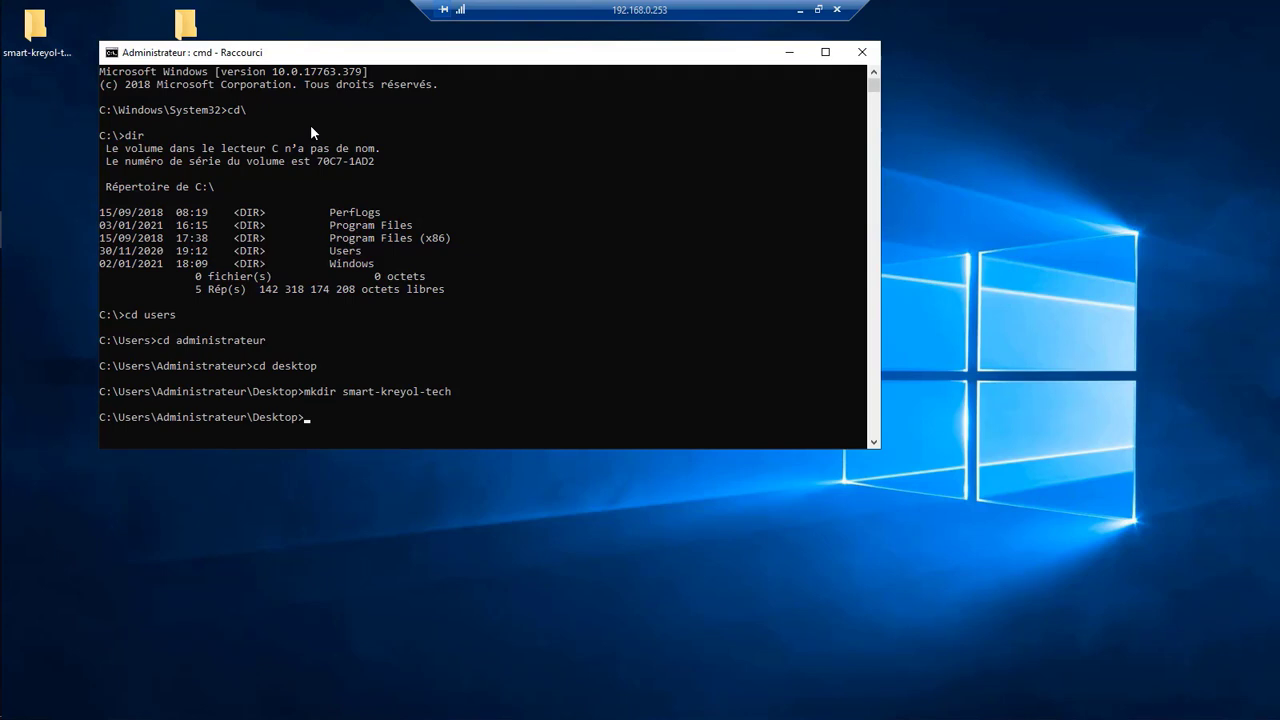
{"action": "type", "text": "cd"}
{"action": "left_click_drag", "start_coordinate": [451, 389], "coordinate": [342, 390]}
{"action": "right_click", "coordinate": [342, 388]}
{"action": "right_click", "coordinate": [342, 420]}
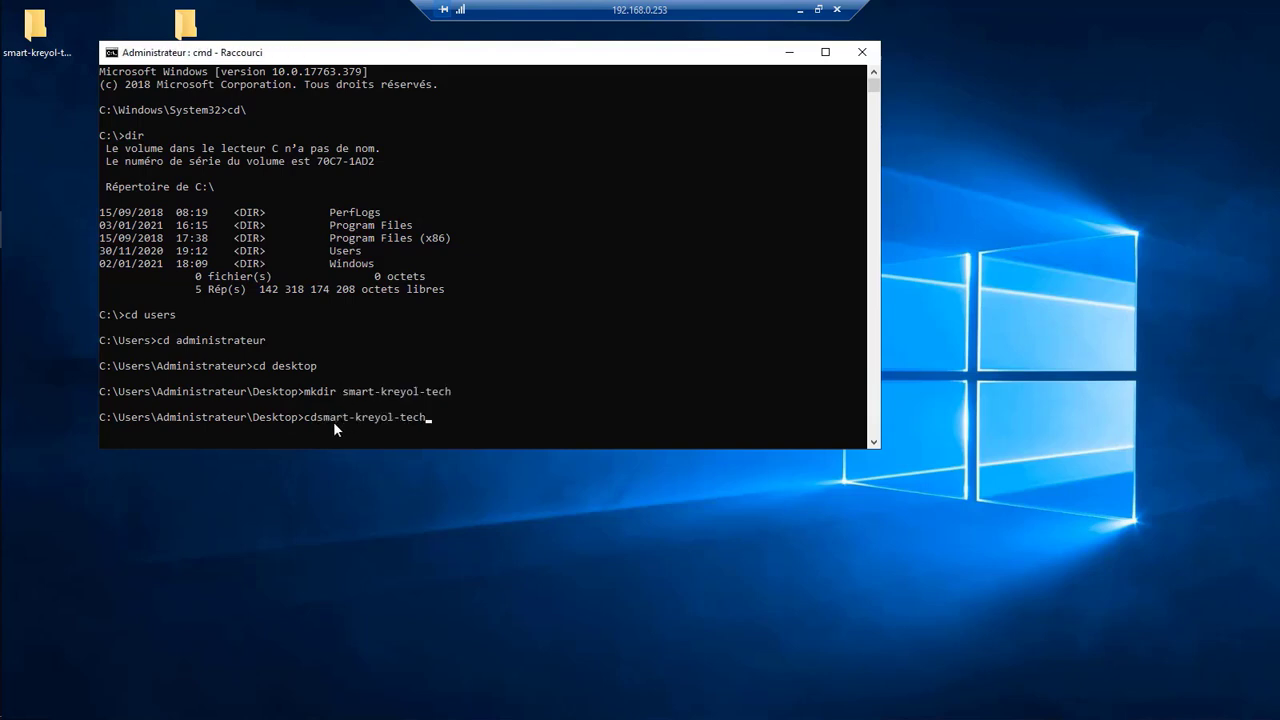
{"action": "key", "text": "Left"}
{"action": "key", "text": "Left"}
{"action": "key", "text": "Left"}
{"action": "key", "text": "Left"}
{"action": "key", "text": "Left"}
{"action": "key", "text": "Left"}
{"action": "key", "text": "Left"}
{"action": "key", "text": "Left"}
{"action": "key", "text": "Left"}
{"action": "key", "text": "Left"}
{"action": "key", "text": "Left"}
{"action": "key", "text": "Left"}
{"action": "key", "text": "Left"}
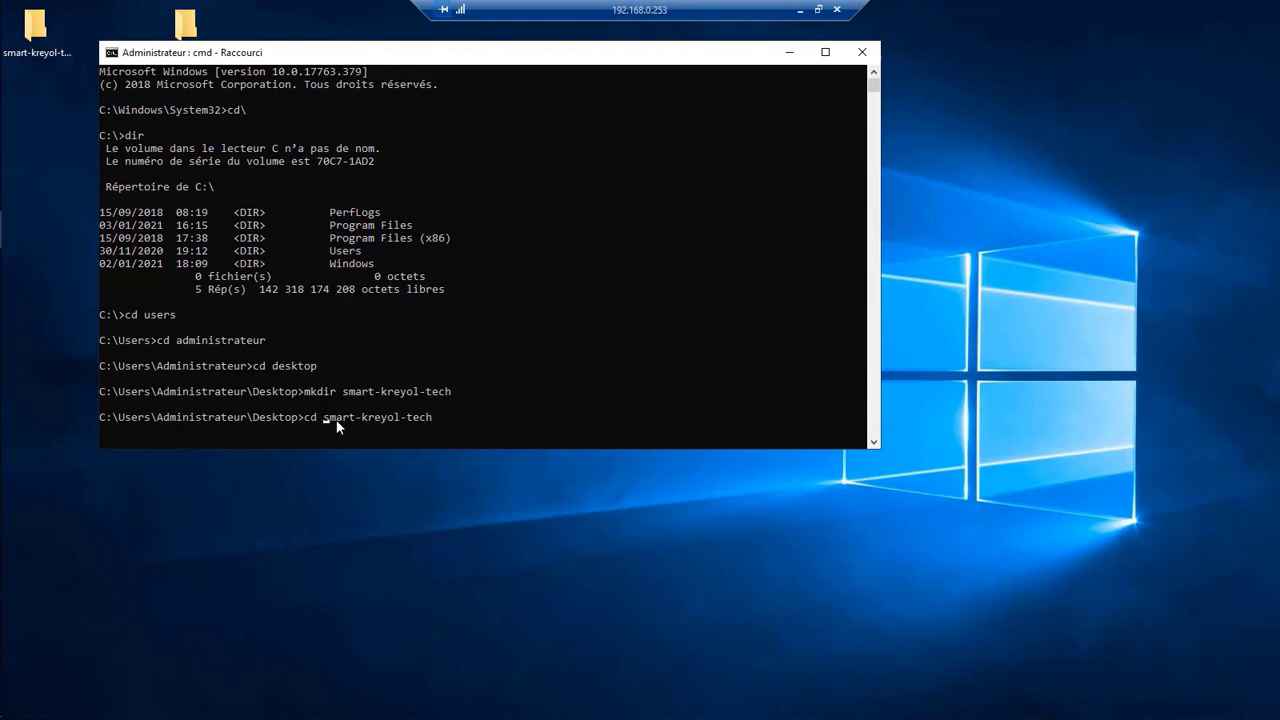
{"action": "key", "text": "Return"}
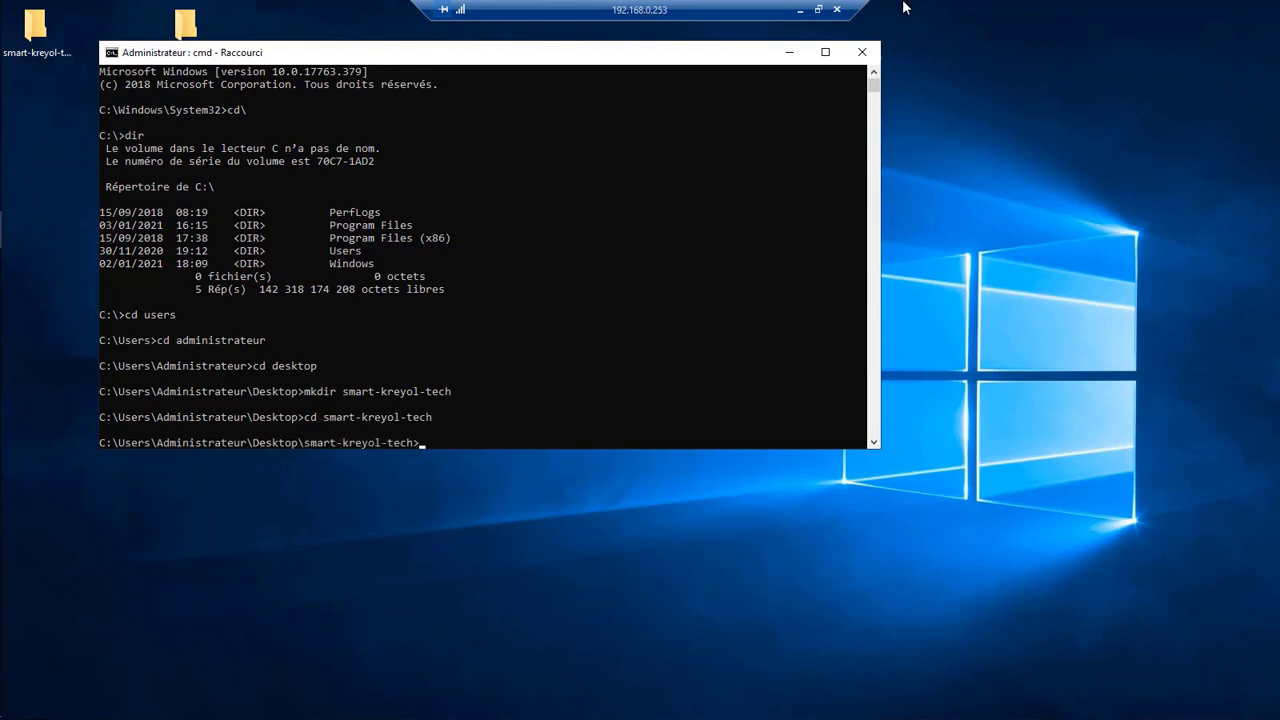
List the contents of smart-kreyol-tech with dir and try to create a file with type nul skt.txt
{"action": "type", "text": "dir"}
{"action": "key", "text": "Return"}
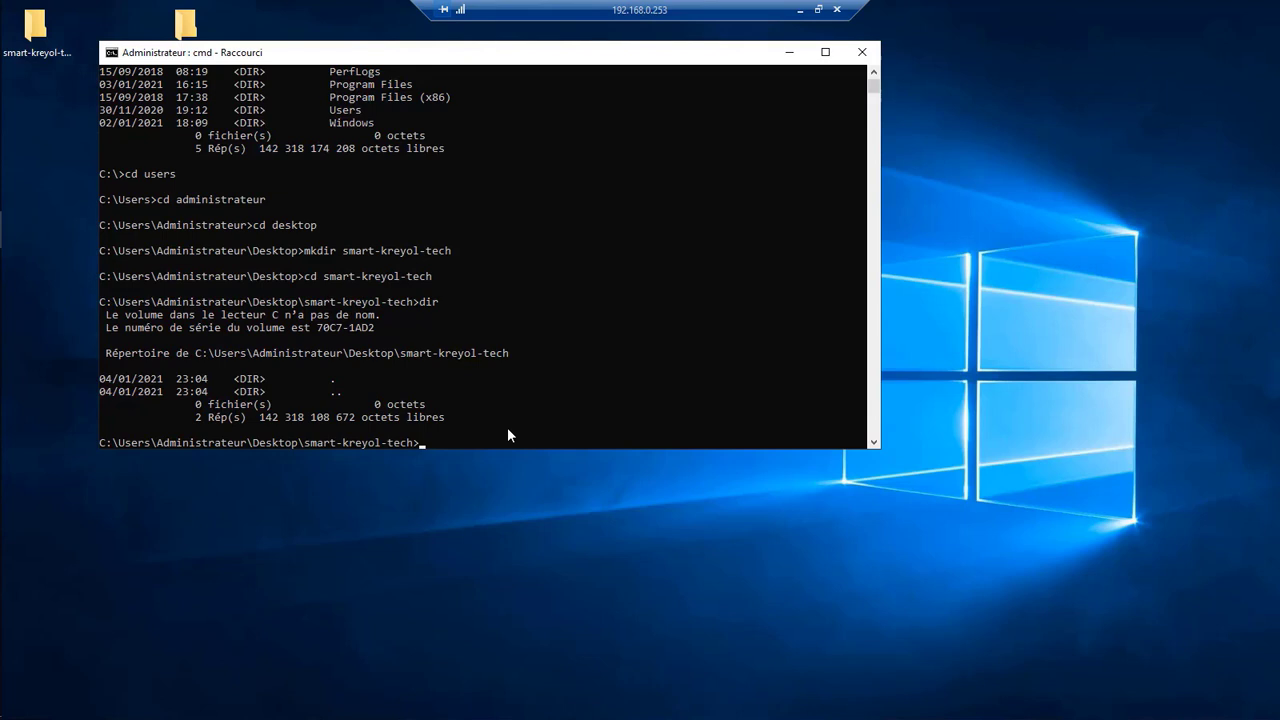
{"action": "type", "text": "type nul skt.txt"}
{"action": "key", "text": "Return"}
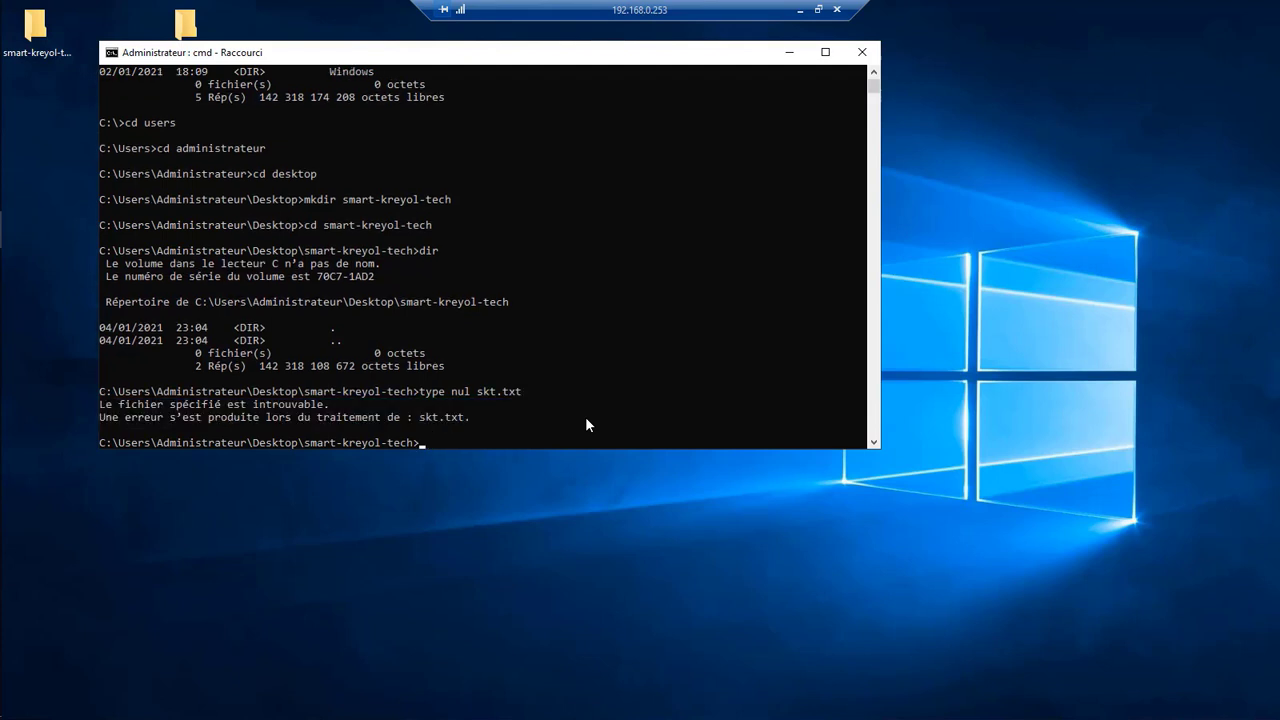
Correct the recalled command to type nul >skt.txt and run it to create the empty file
{"action": "scroll", "coordinate": [594, 366], "scroll_direction": "down", "scroll_amount": 1}
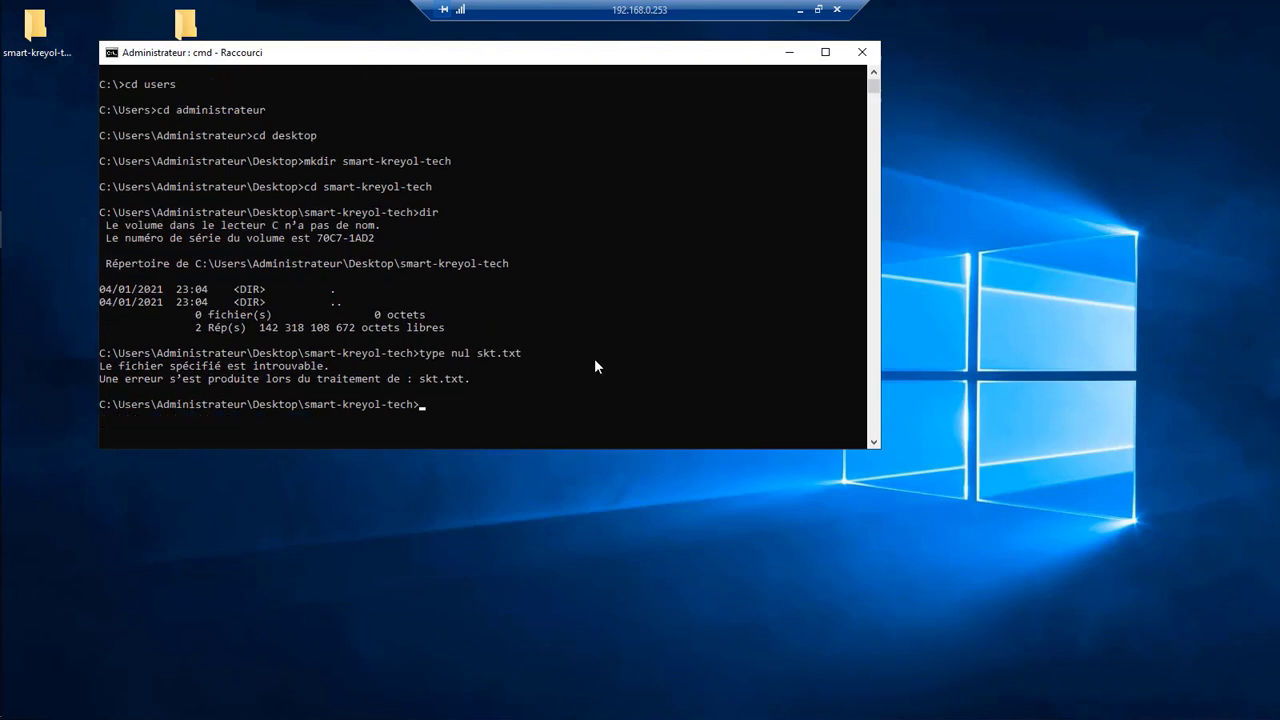
{"action": "key", "text": "Up"}
{"action": "key", "text": "Left"}
{"action": "key", "text": "Left"}
{"action": "key", "text": "Left"}
{"action": "key", "text": "Left"}
{"action": "key", "text": "BackSpace"}
{"action": "type", "text": ">"}
{"action": "key", "text": "Return"}
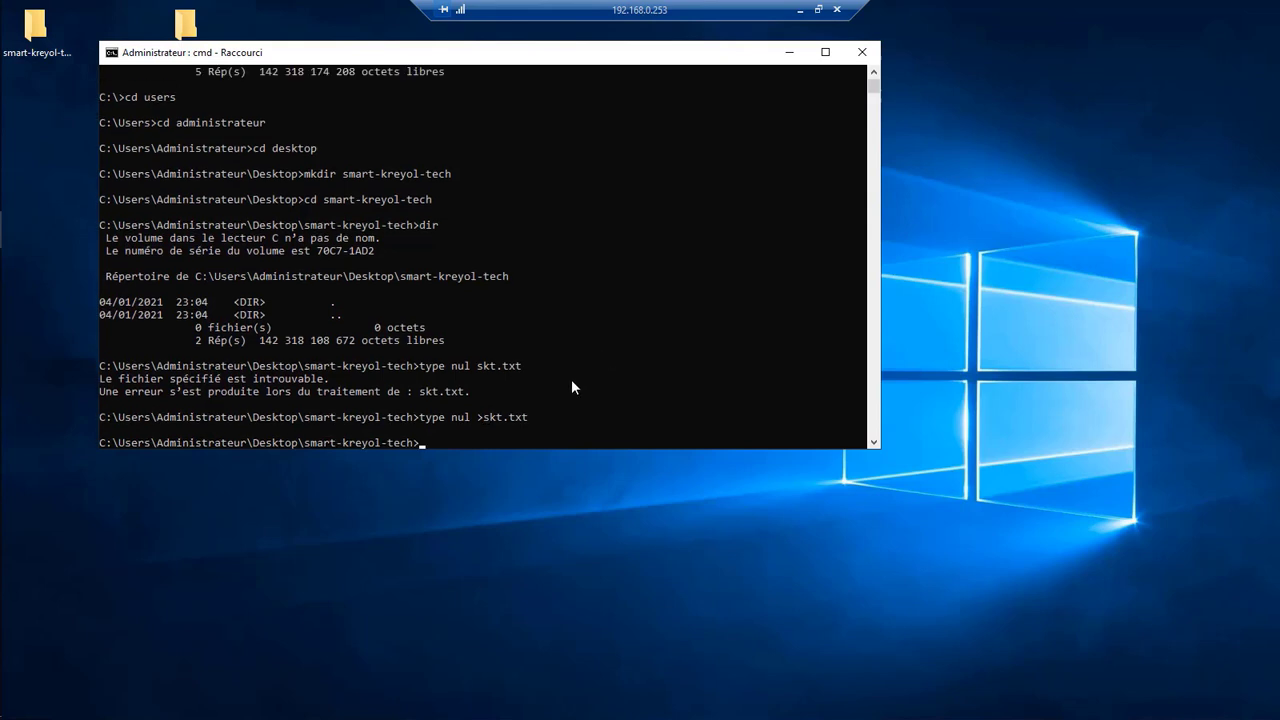
Move the Command Prompt aside, check the smart-kreyol-tech folder for the skt file, and minimize the folder window
{"action": "scroll", "coordinate": [571, 379], "scroll_direction": "down", "scroll_amount": 1}
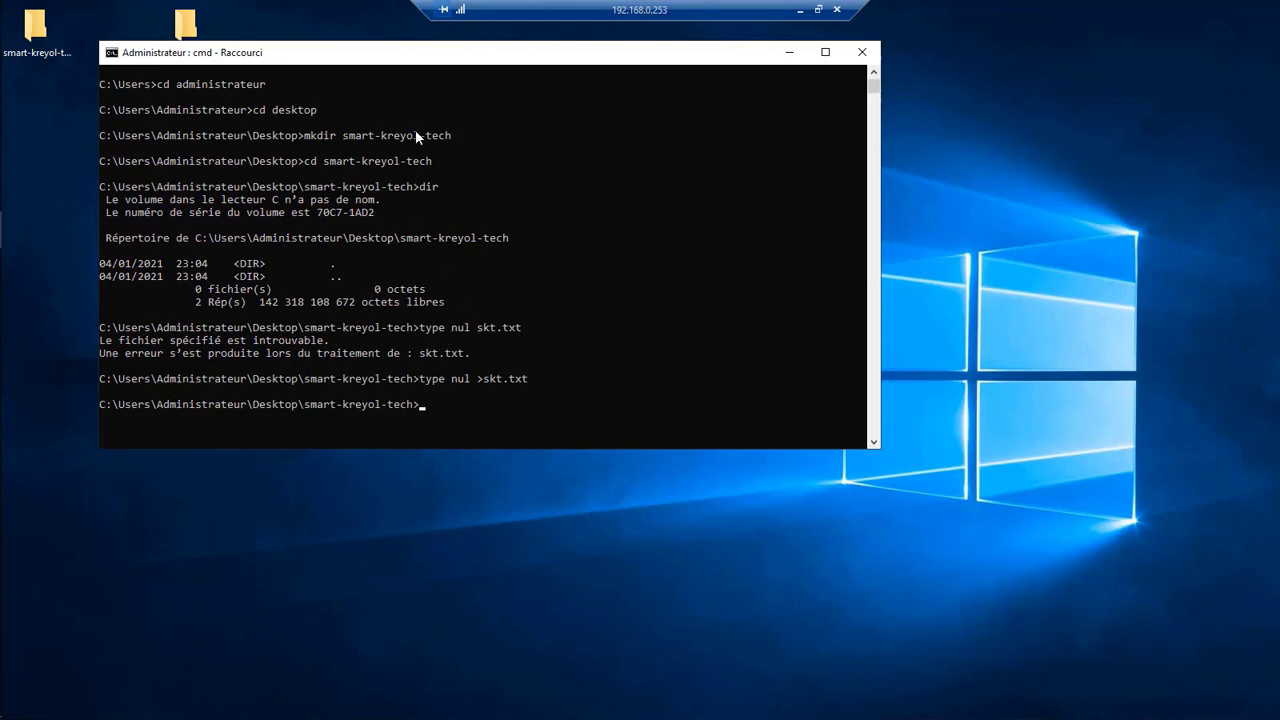
{"action": "left_click_drag", "start_coordinate": [395, 66], "coordinate": [674, 76]}
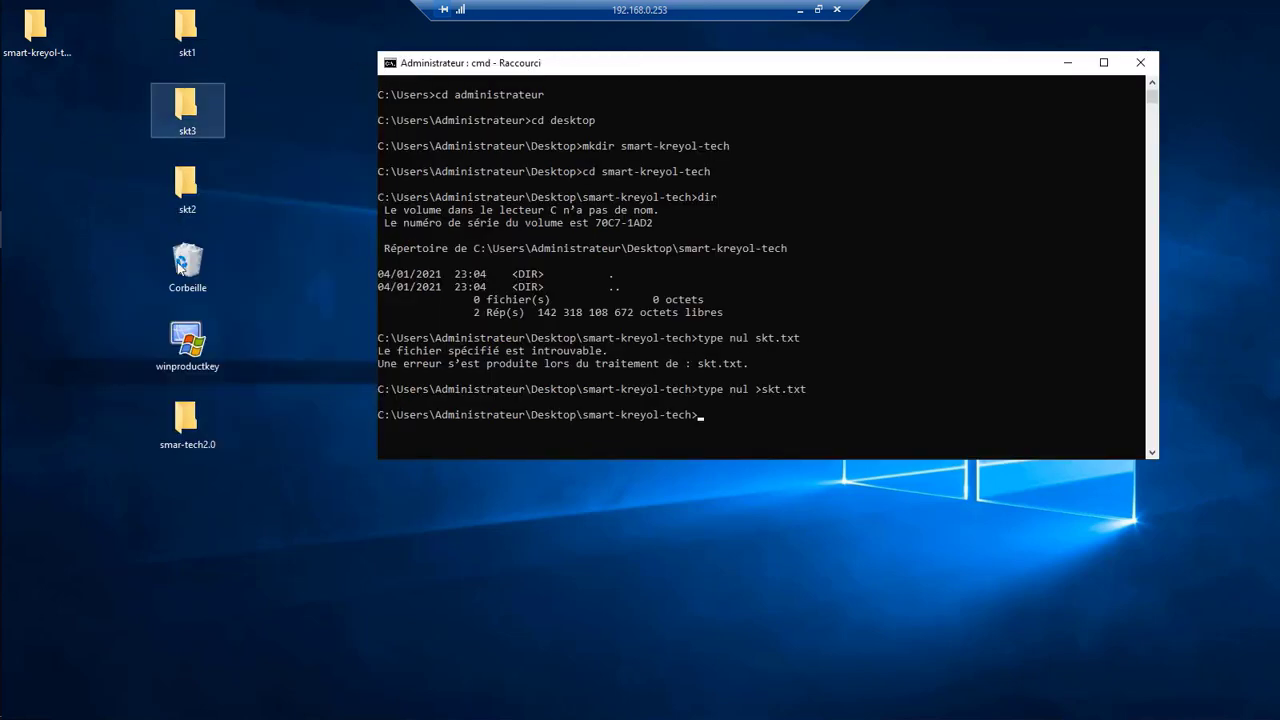
{"action": "double_click", "coordinate": [38, 40]}
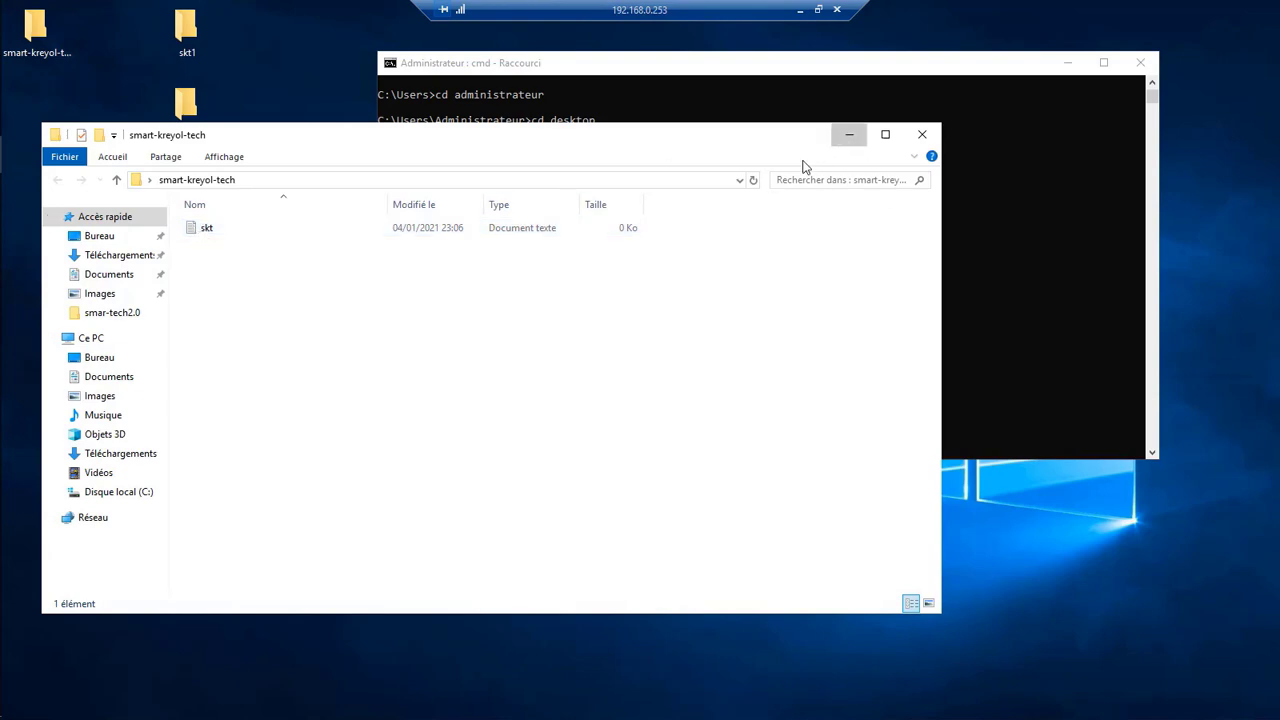
{"action": "left_click", "coordinate": [849, 135]}
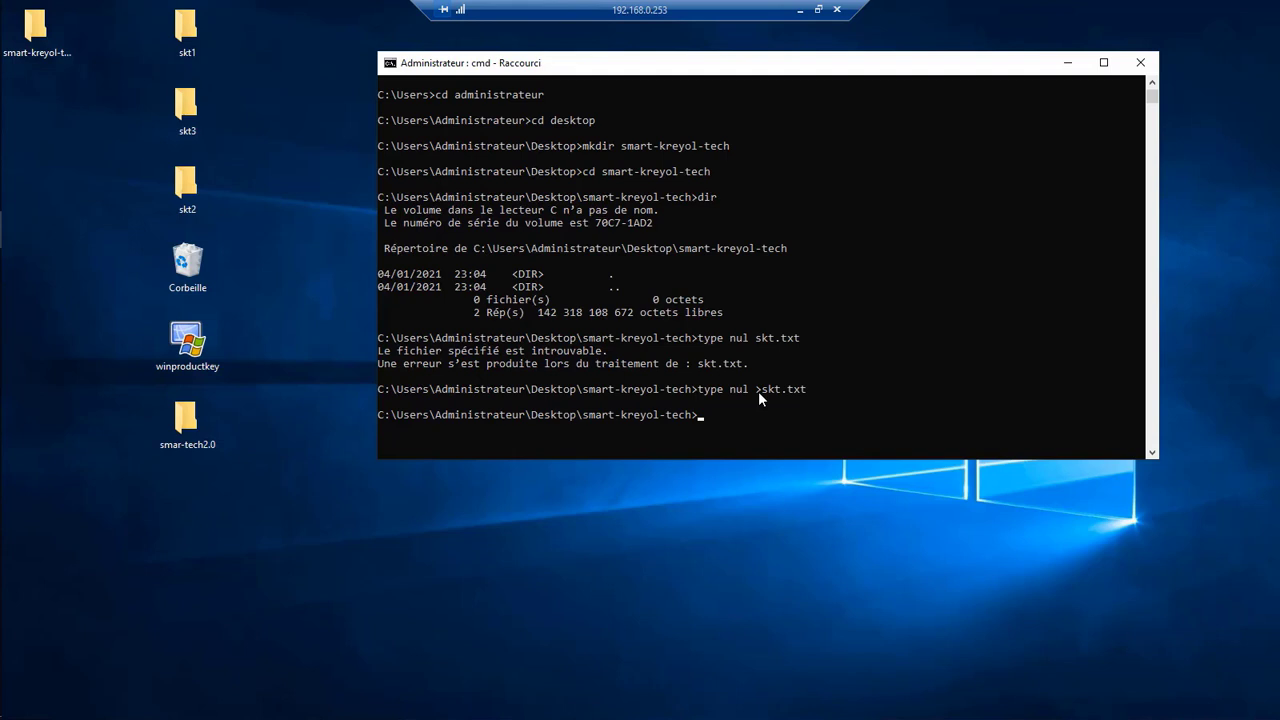
Open the skt file from smart-kreyol-tech in Notepad to inspect its content, then close the folder and return to a maximized Command Prompt
{"action": "double_click", "coordinate": [35, 30]}
{"action": "double_click", "coordinate": [210, 226]}
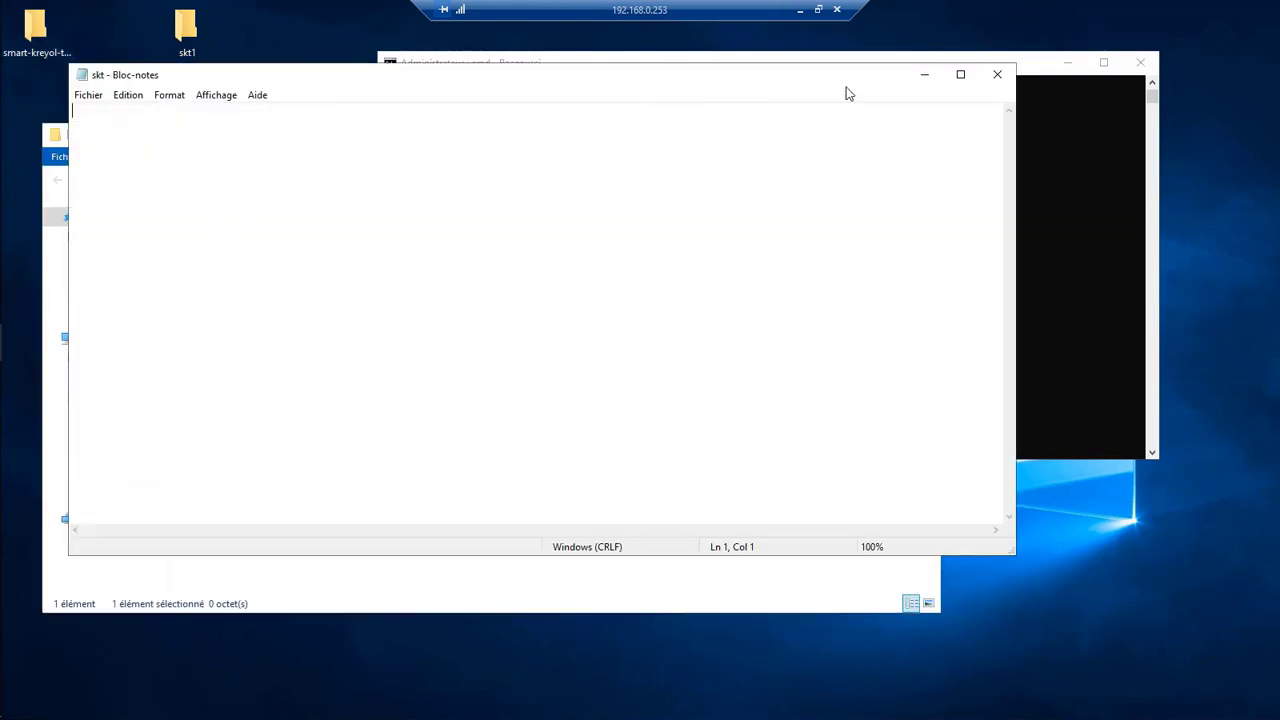
{"action": "left_click_drag", "start_coordinate": [728, 80], "coordinate": [737, 391]}
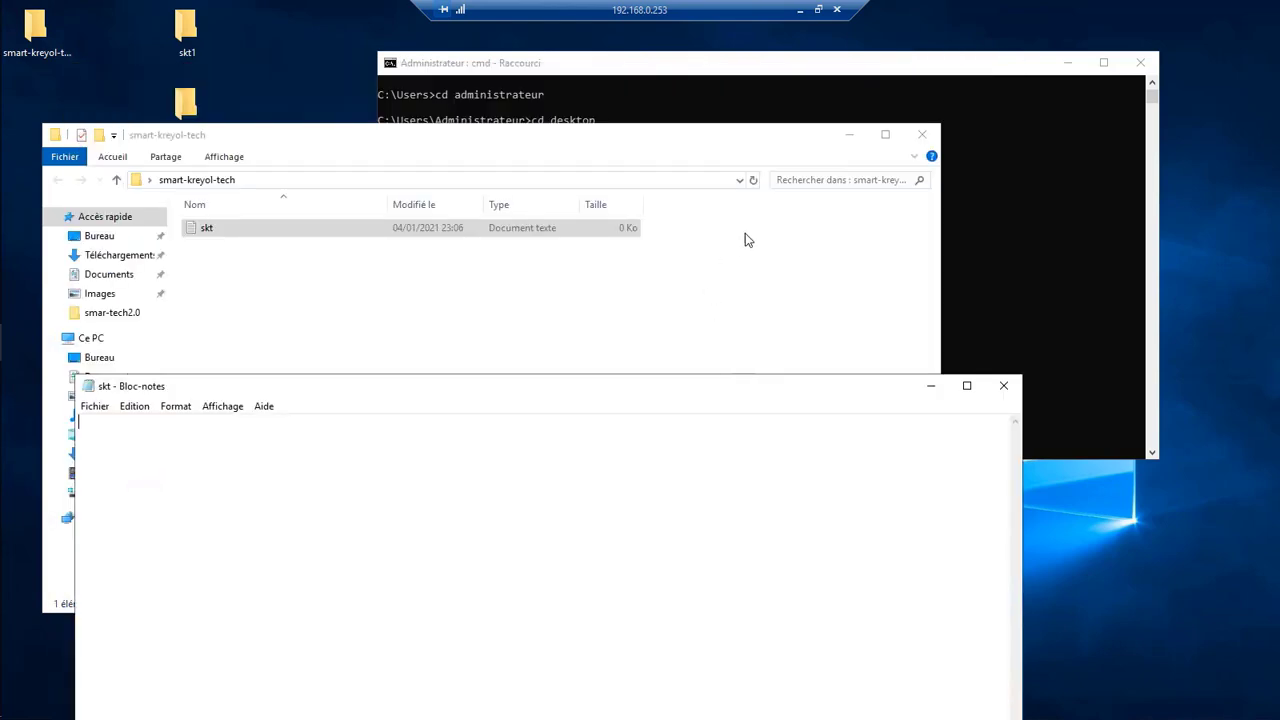
{"action": "left_click", "coordinate": [921, 135]}
{"action": "double_click", "coordinate": [810, 80]}
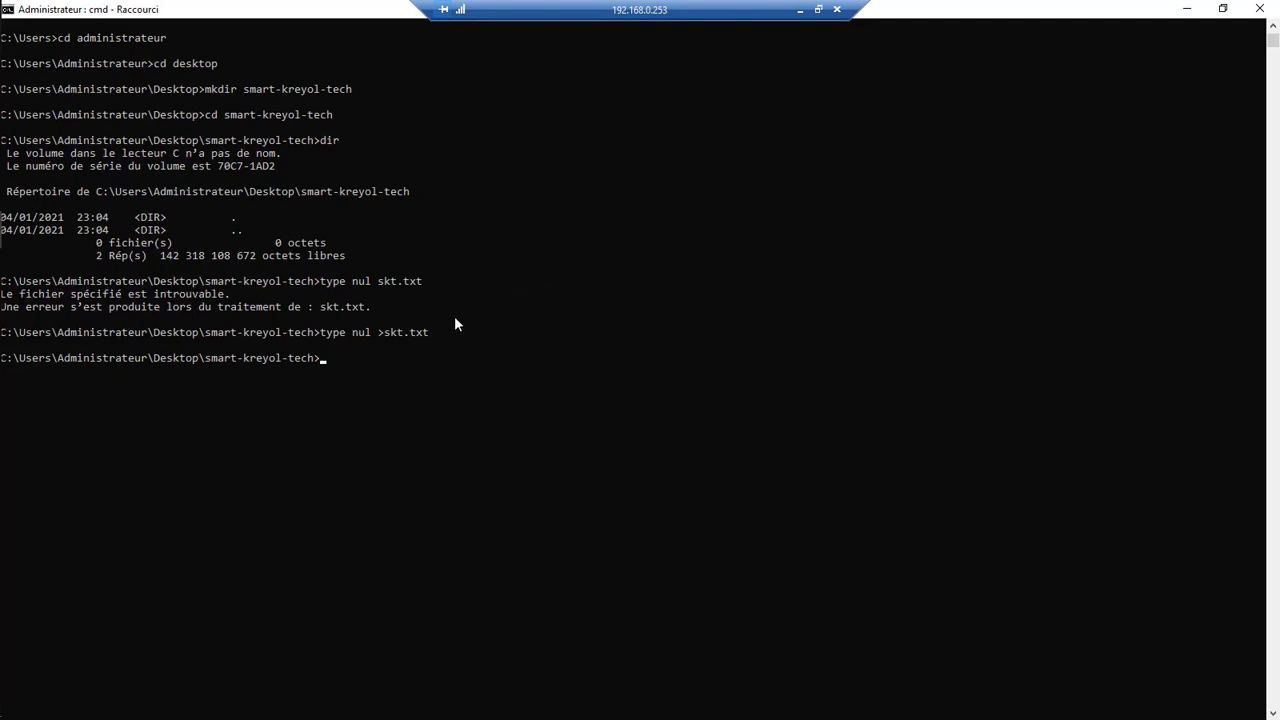
Write the text sa kap fèt la into skt.txt with echo and output redirection, and view the file's content in Notepad
{"action": "type", "text": "echo sak"}
{"action": "key", "text": "BackSpace"}
{"action": "type", "text": "kap f"}
{"action": "key", "text": "BackSpace"}
{"action": "key", "text": "BackSpace"}
{"action": "type", "text": "fèt la >"}
{"action": "type", "text": "skt.txt"}
{"action": "key", "text": "Return"}
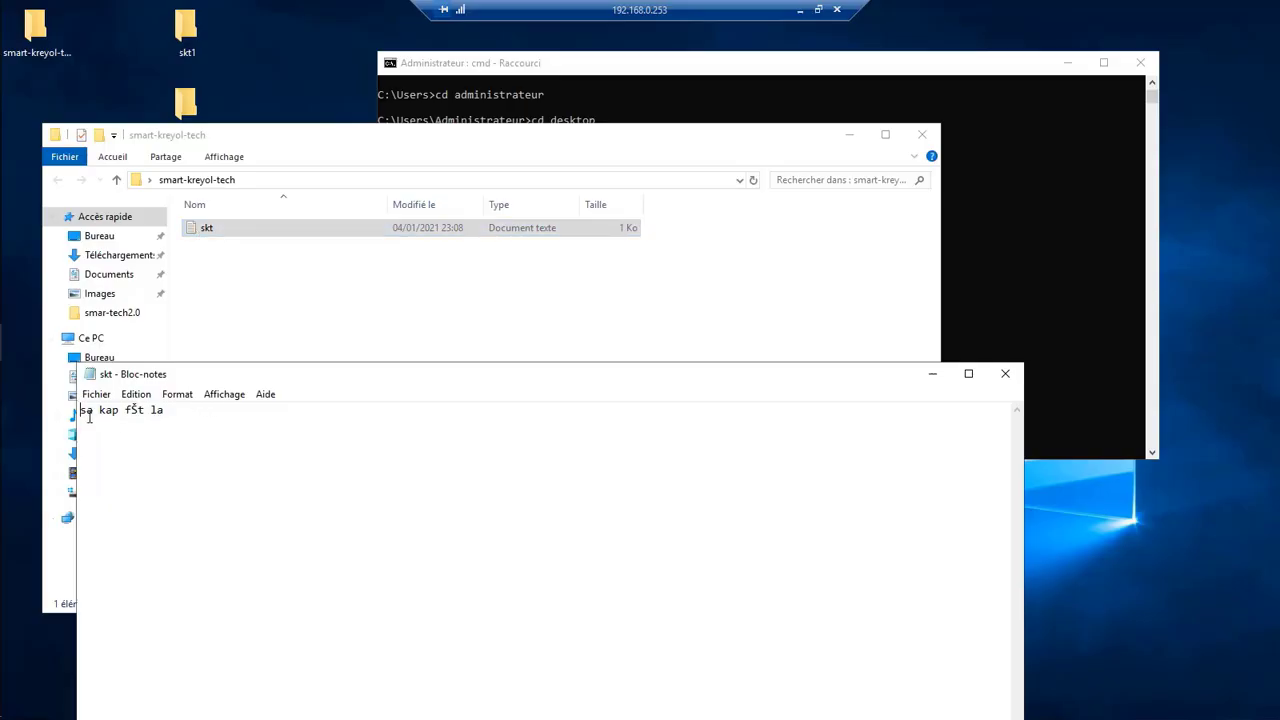
{"action": "left_click_drag", "start_coordinate": [215, 378], "coordinate": [208, 207]}
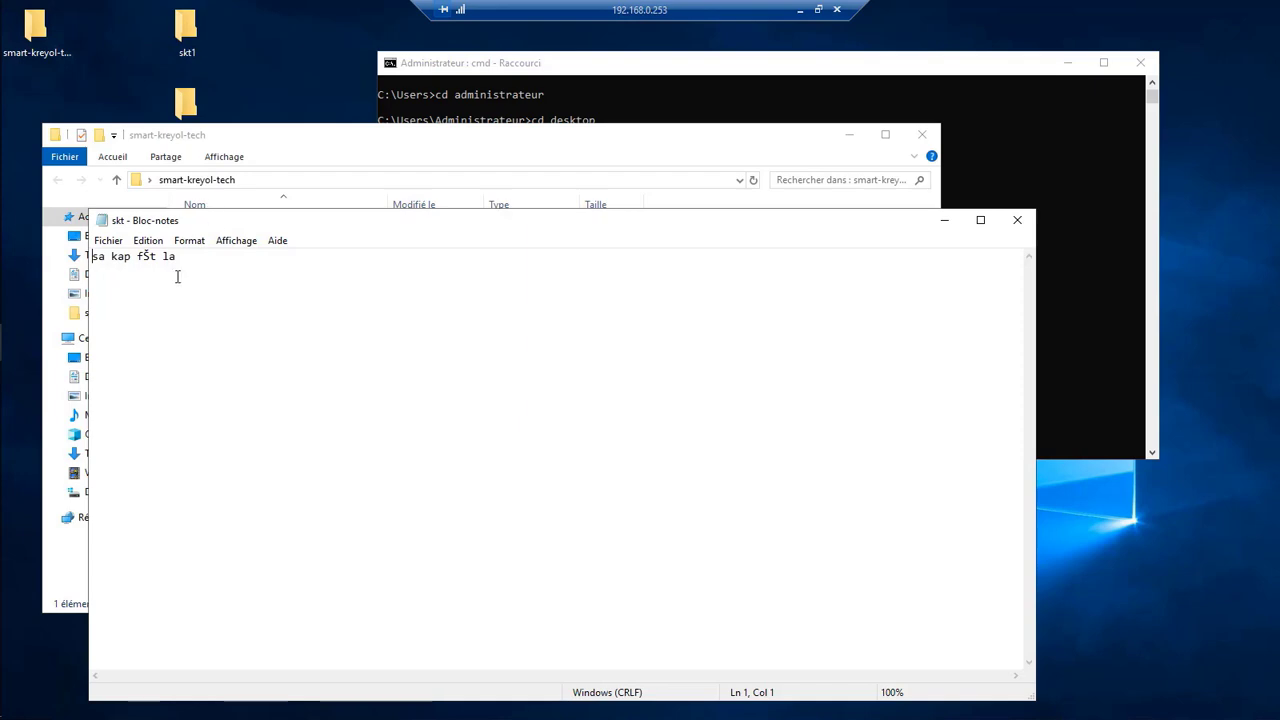
Bring the Command Prompt forward to review the echo command, then minimize it and Notepad and close the smart-kreyol-tech folder window
{"action": "left_click", "coordinate": [726, 82]}
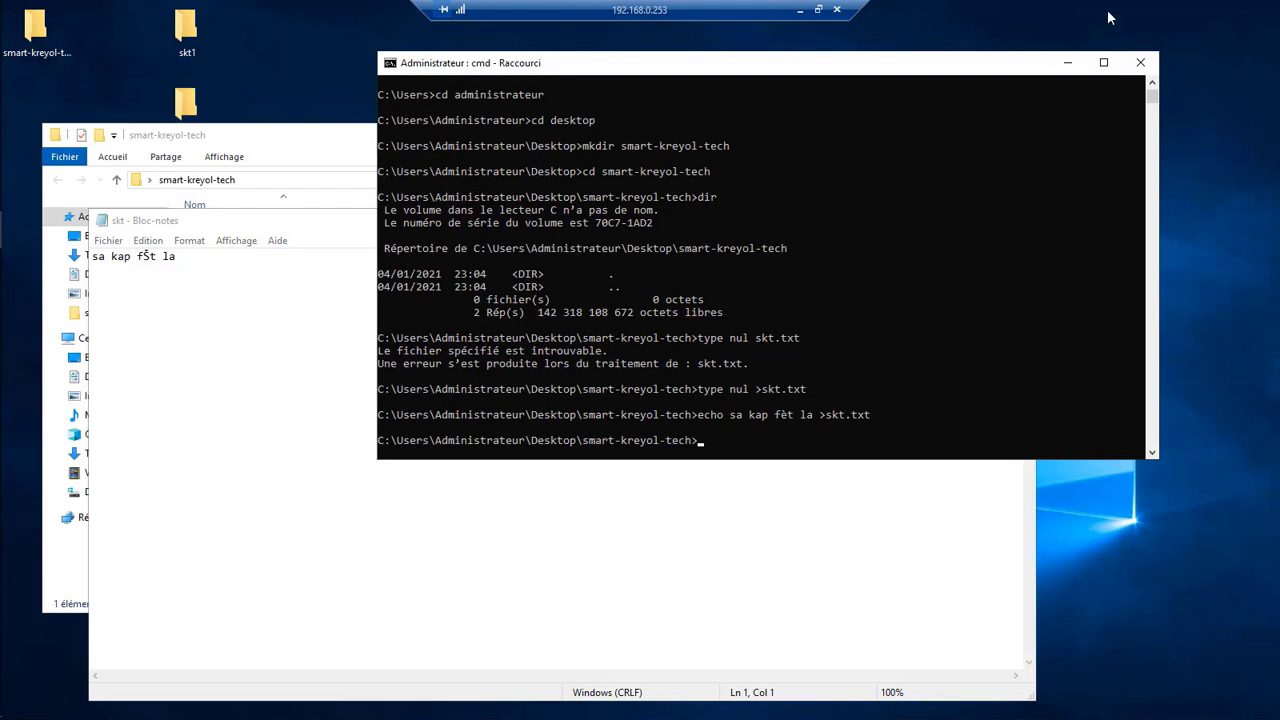
{"action": "left_click", "coordinate": [1071, 63]}
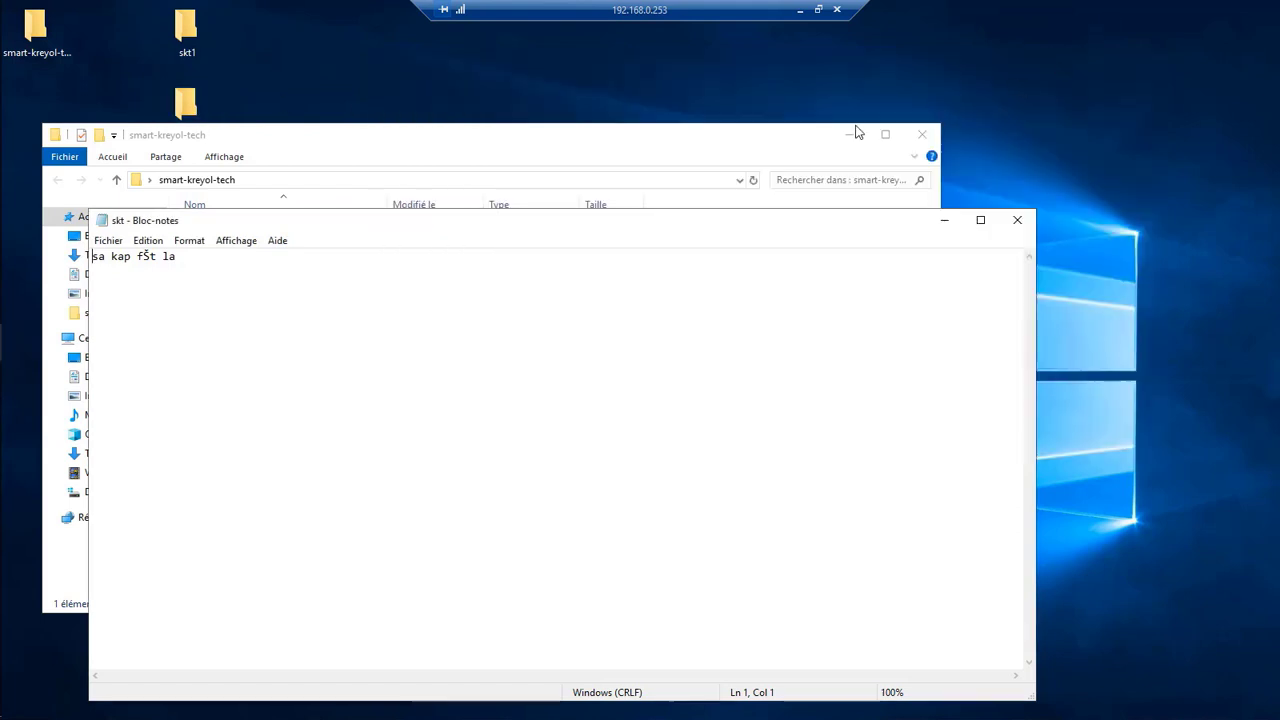
{"action": "left_click", "coordinate": [946, 220]}
{"action": "left_click", "coordinate": [922, 134]}
Create a new text document named sss on the desktop
{"action": "left_click", "coordinate": [504, 160]}
{"action": "right_click", "coordinate": [504, 160]}
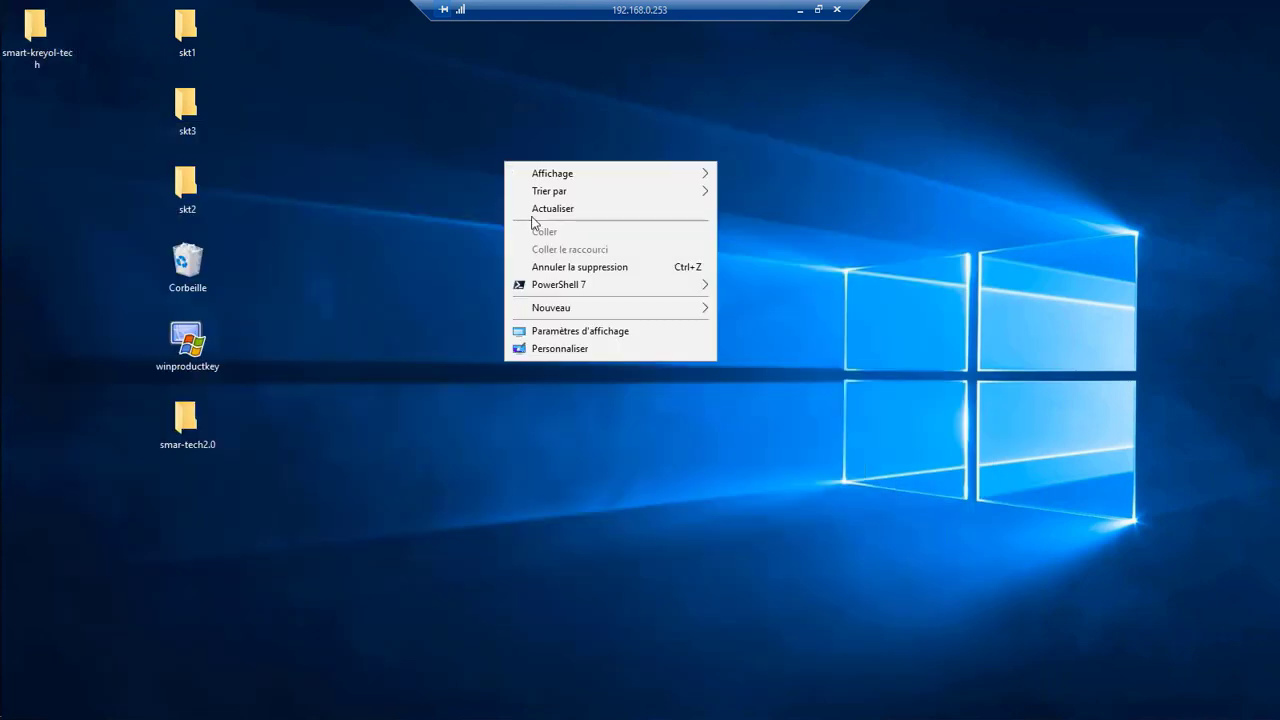
{"action": "mouse_move", "coordinate": [580, 310]}
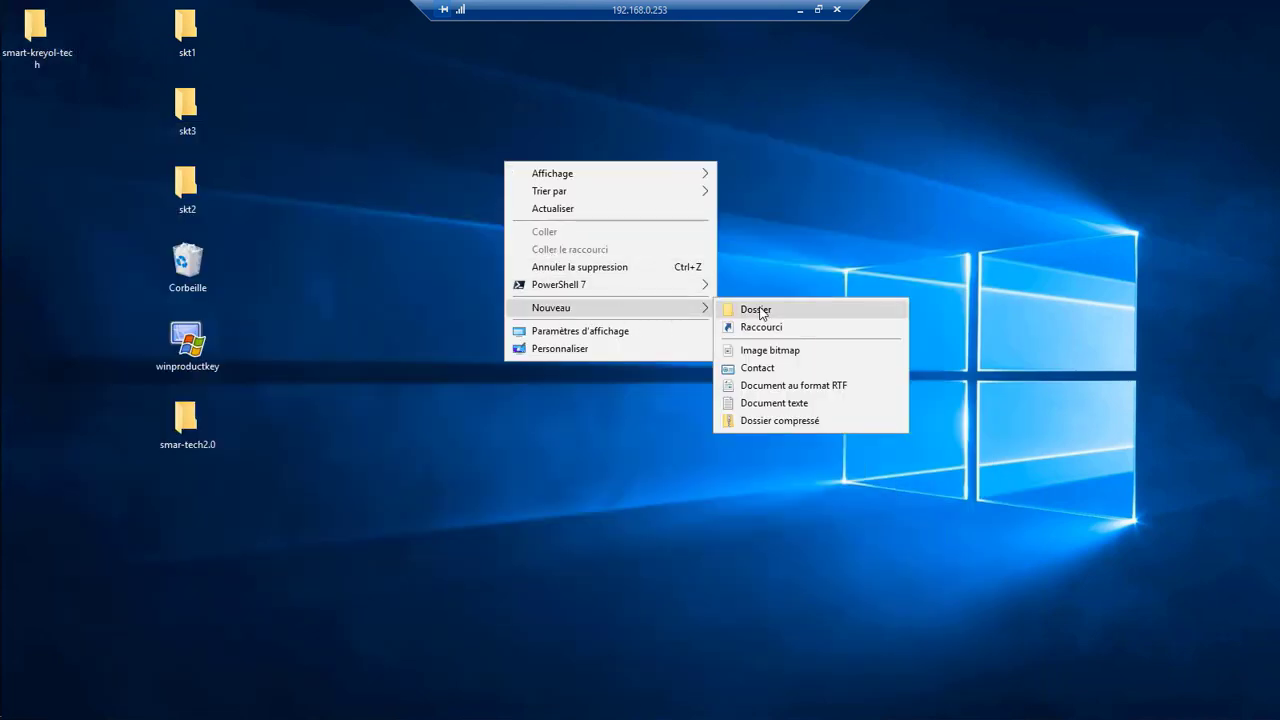
{"action": "left_click", "coordinate": [783, 404]}
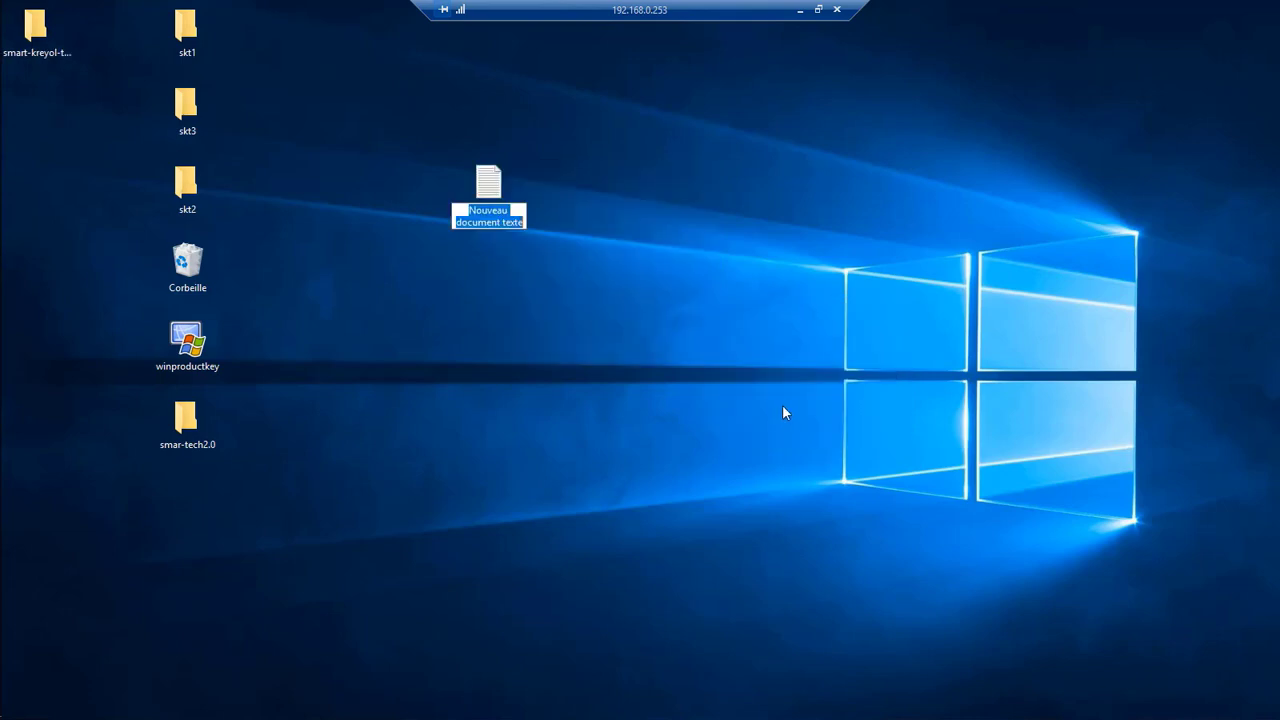
{"action": "type", "text": "sss"}
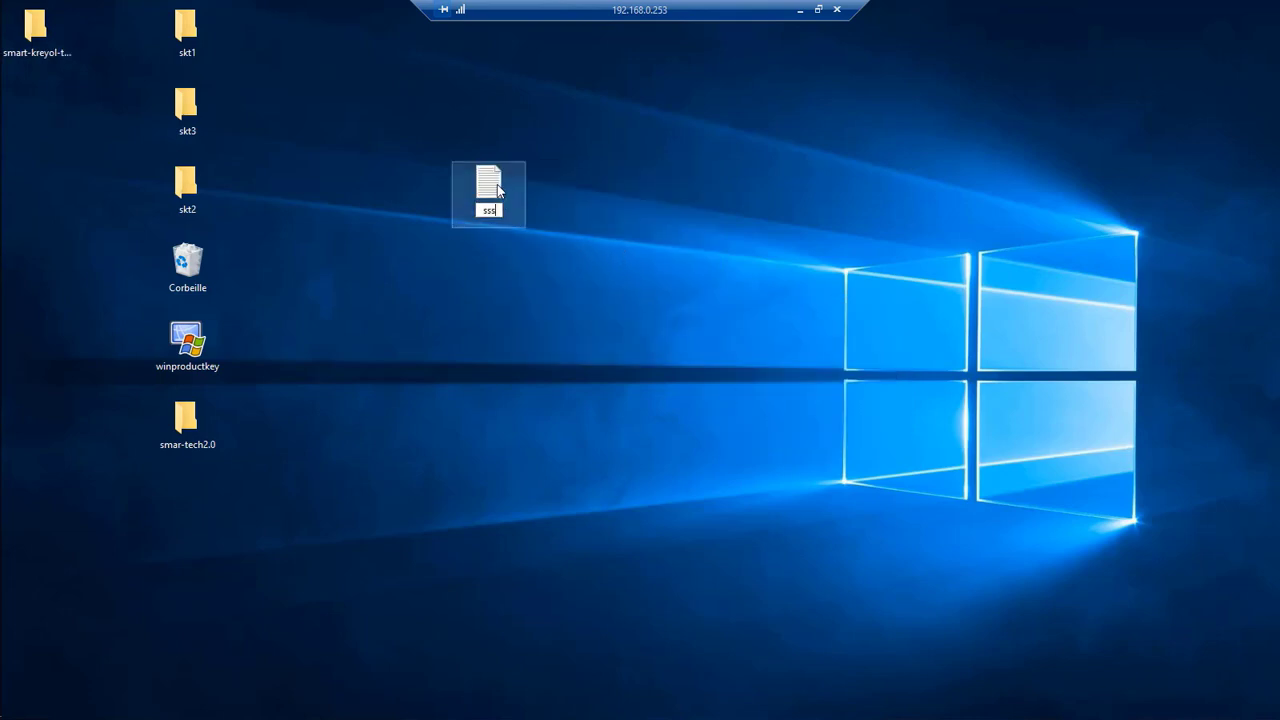
{"action": "key", "text": "Return"}
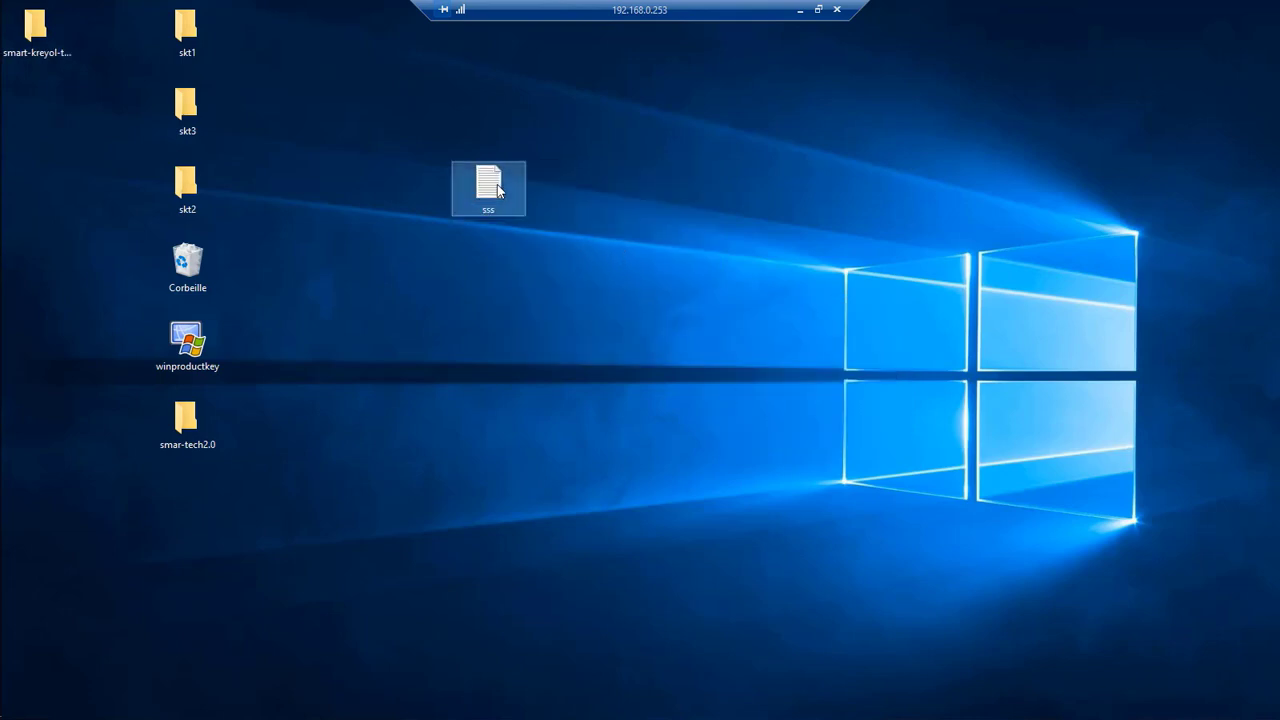
Open the sss file in Notepad, write cfsdfsdfsdfsds in it, save it and close Notepad
{"action": "double_click", "coordinate": [497, 184]}
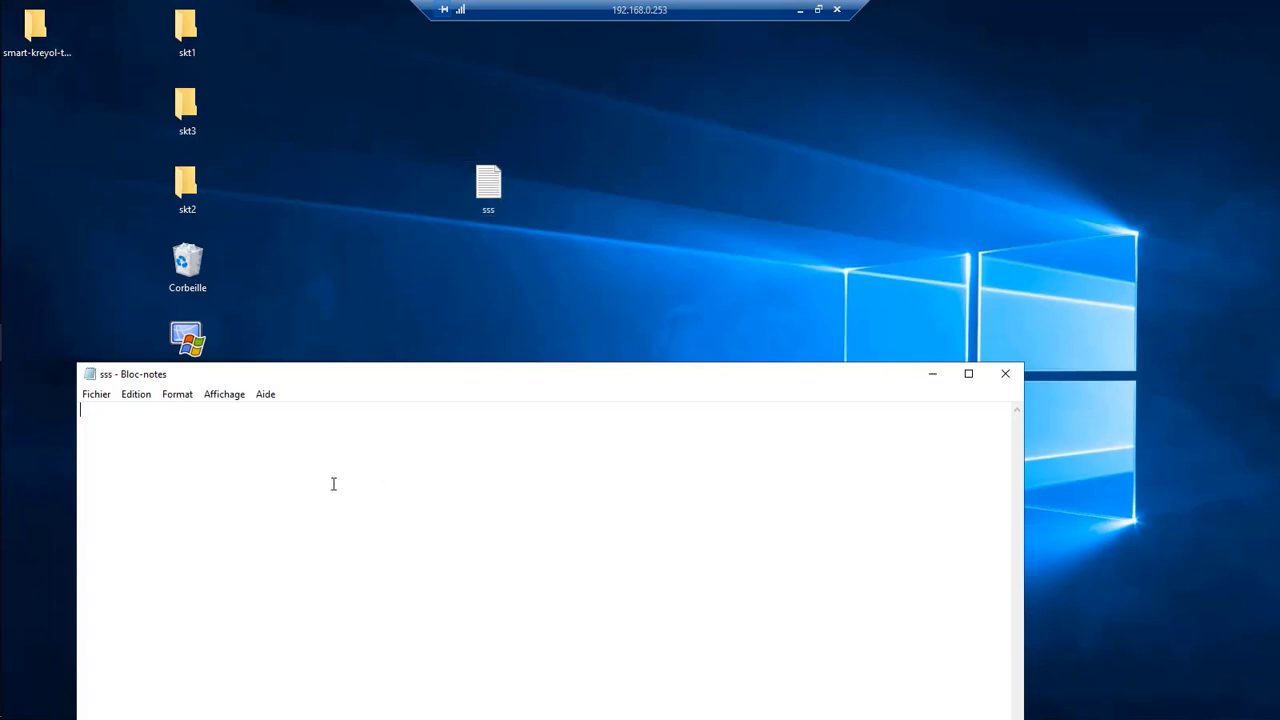
{"action": "type", "text": "qsdfqsdfqsdfqsdf"}
{"action": "left_click", "coordinate": [95, 394]}
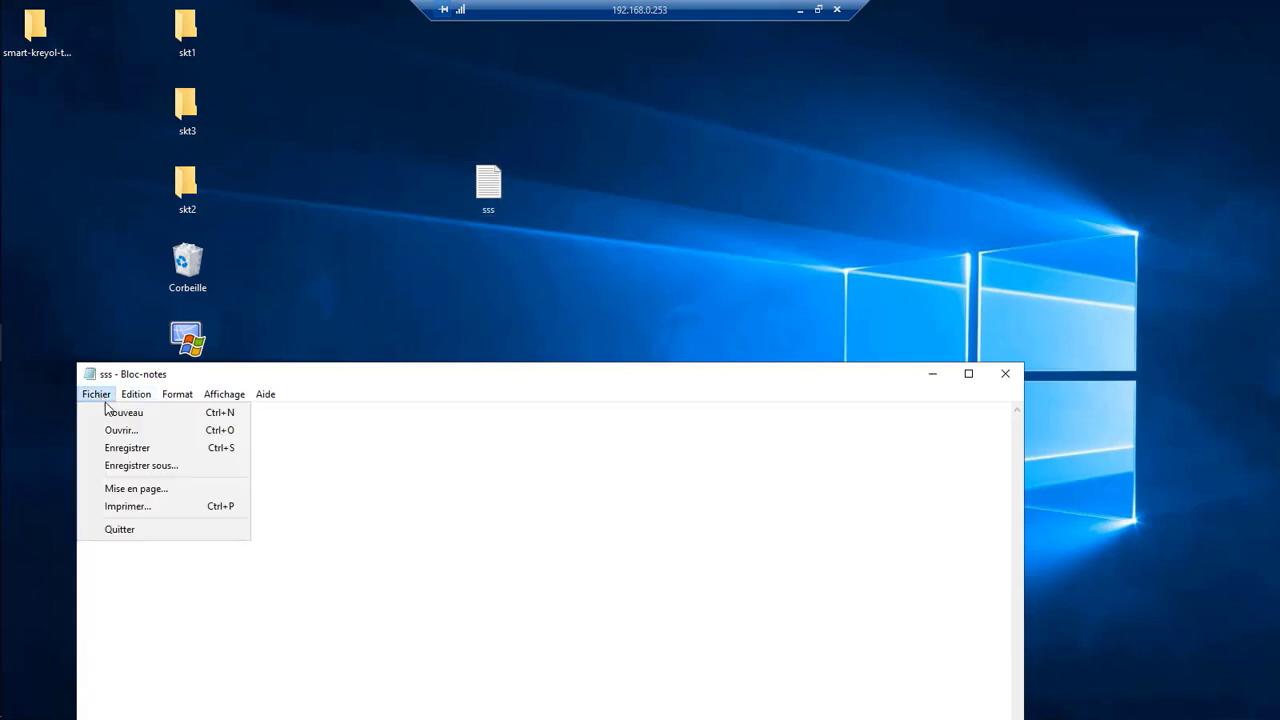
{"action": "left_click", "coordinate": [137, 448]}
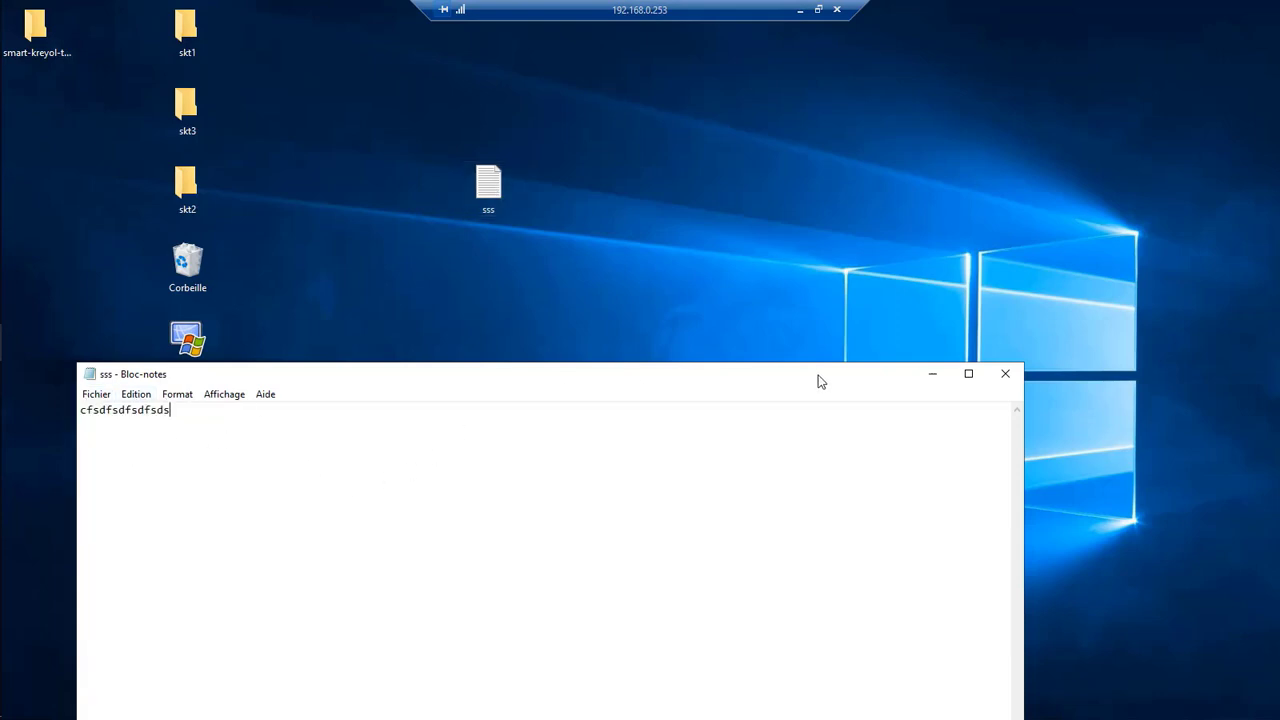
{"action": "left_click", "coordinate": [1005, 373]}
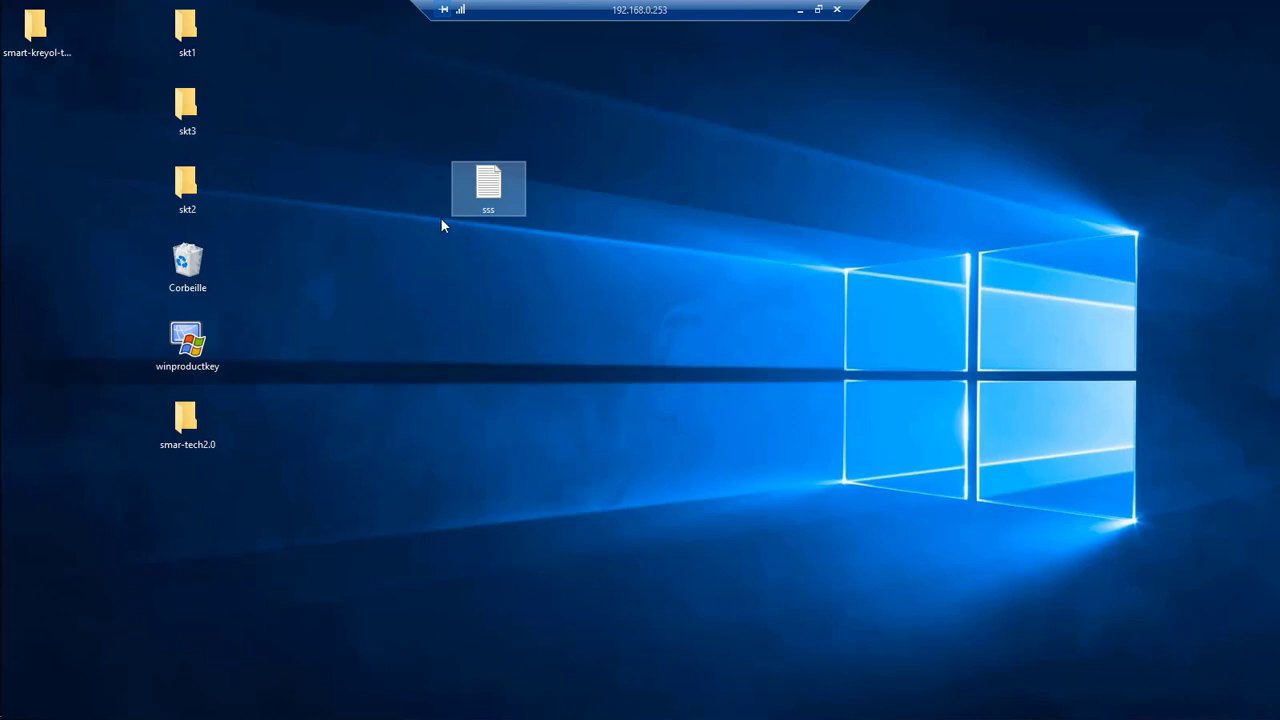
Move the sss file next to the skt3 folder on the desktop and delete it
{"action": "left_click_drag", "start_coordinate": [503, 206], "coordinate": [283, 149]}
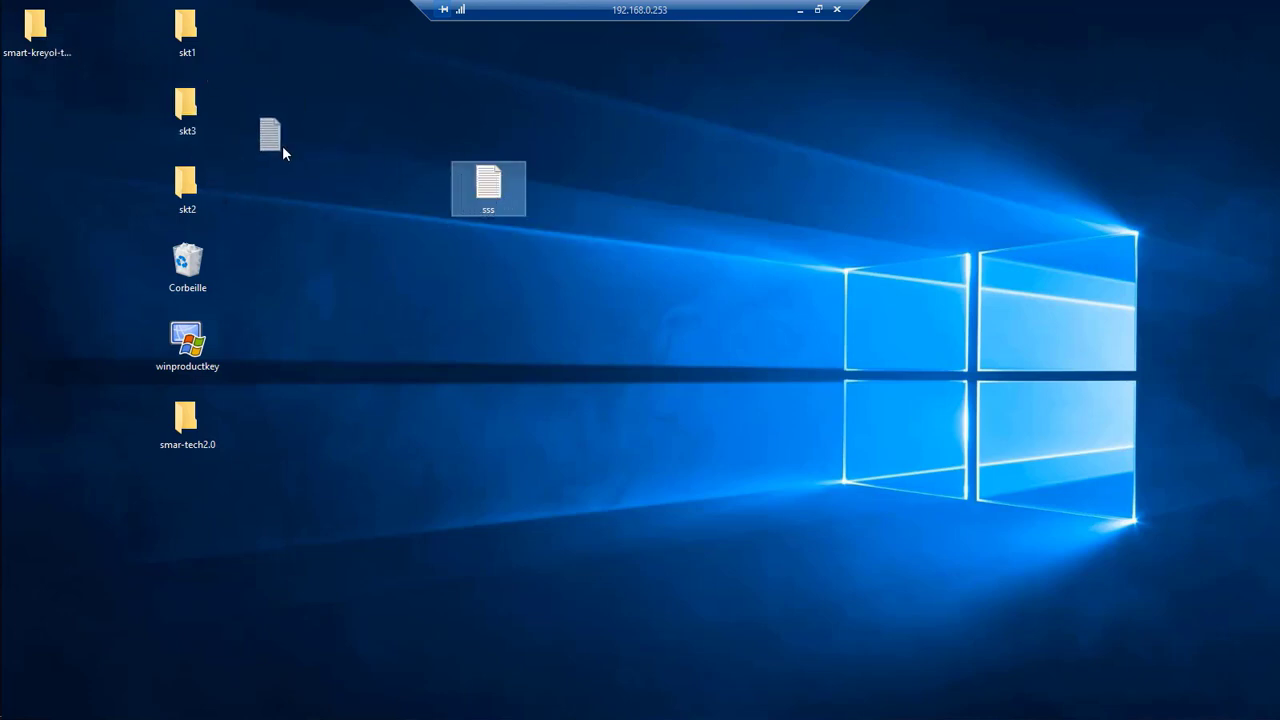
{"action": "left_click_drag", "start_coordinate": [411, 157], "coordinate": [280, 137]}
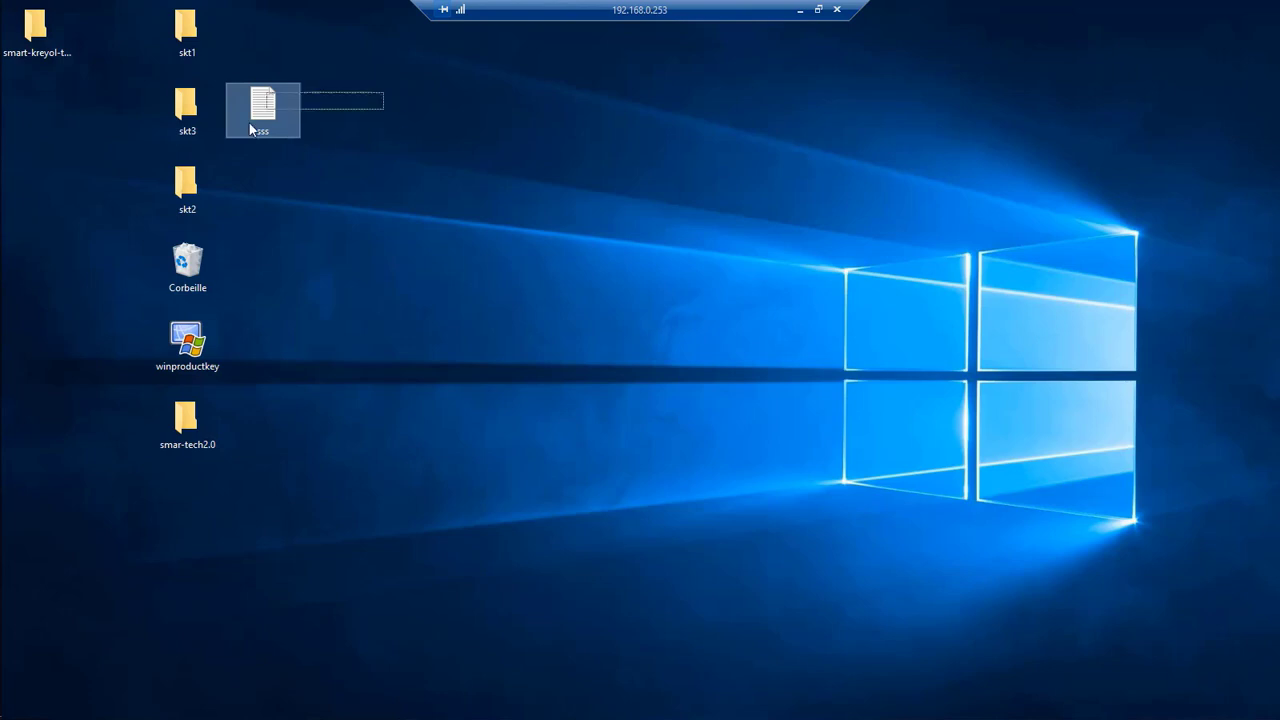
{"action": "key", "text": "Delete"}
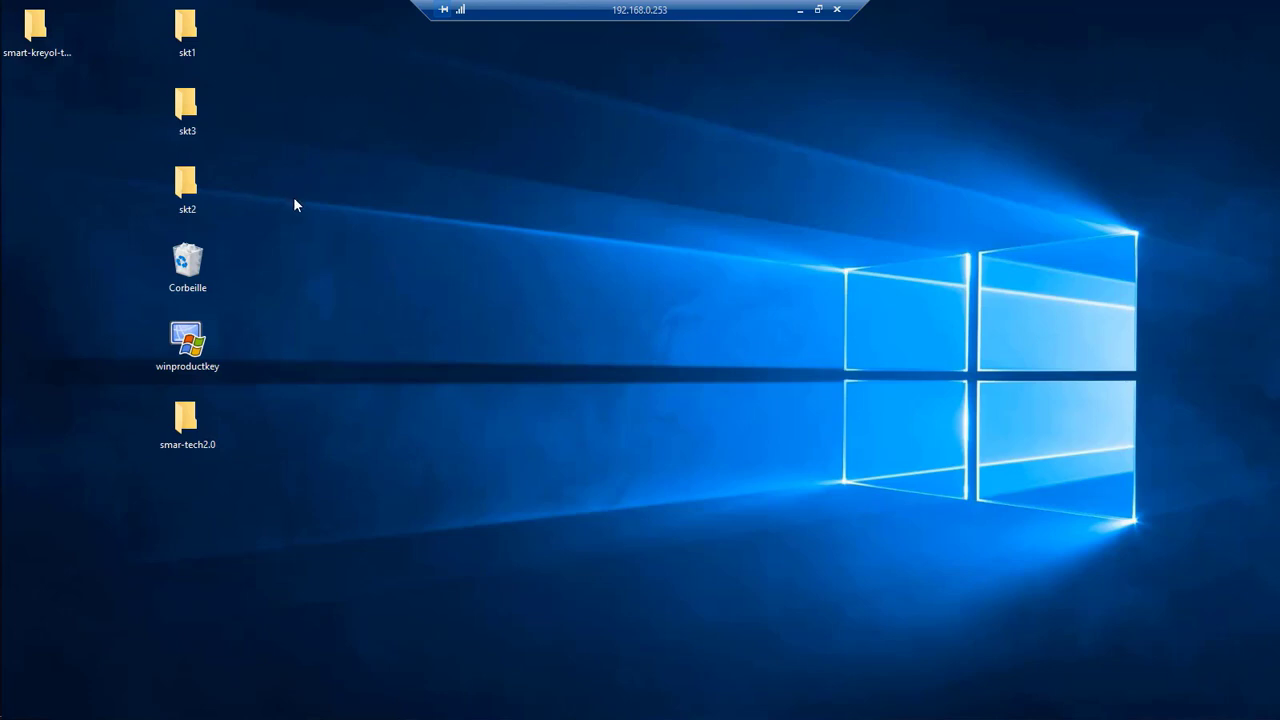
Place the smart-kreyol-tech folder below smar-tech2.0 and shift all desktop icons together one column toward the desktop's left edge
{"action": "left_click_drag", "start_coordinate": [35, 30], "coordinate": [193, 508]}
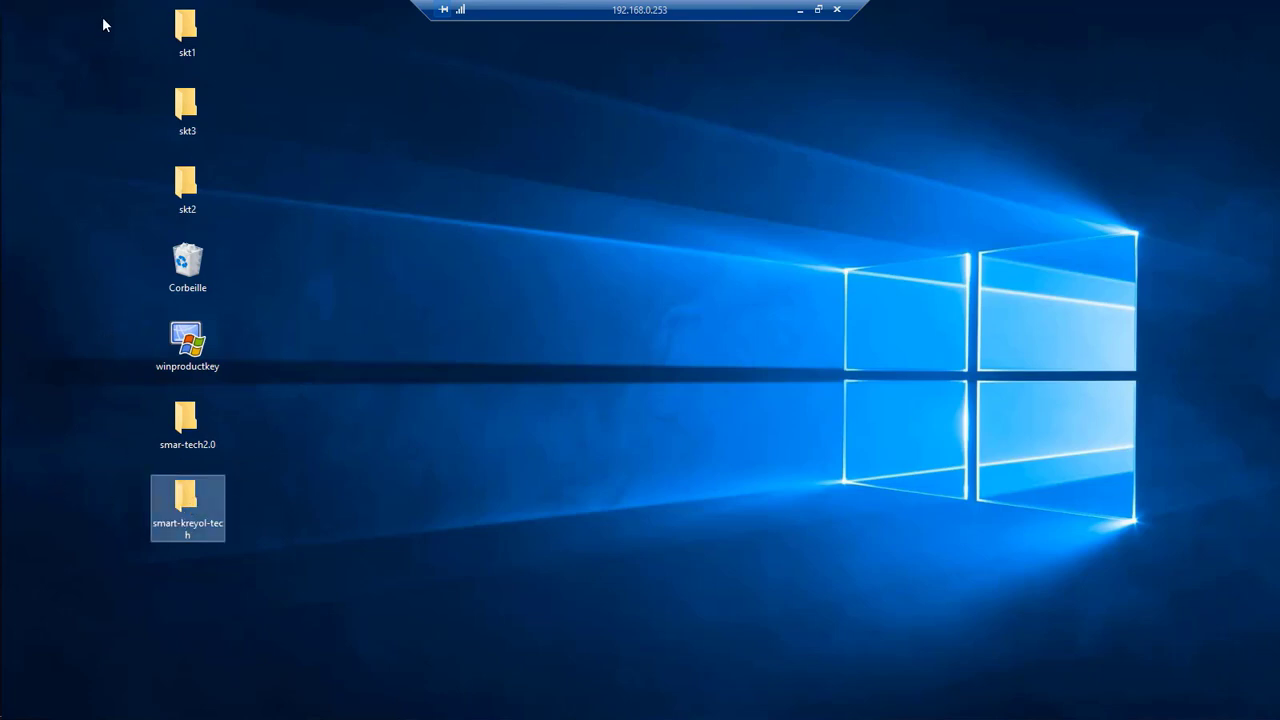
{"action": "left_click_drag", "start_coordinate": [104, 24], "coordinate": [298, 605]}
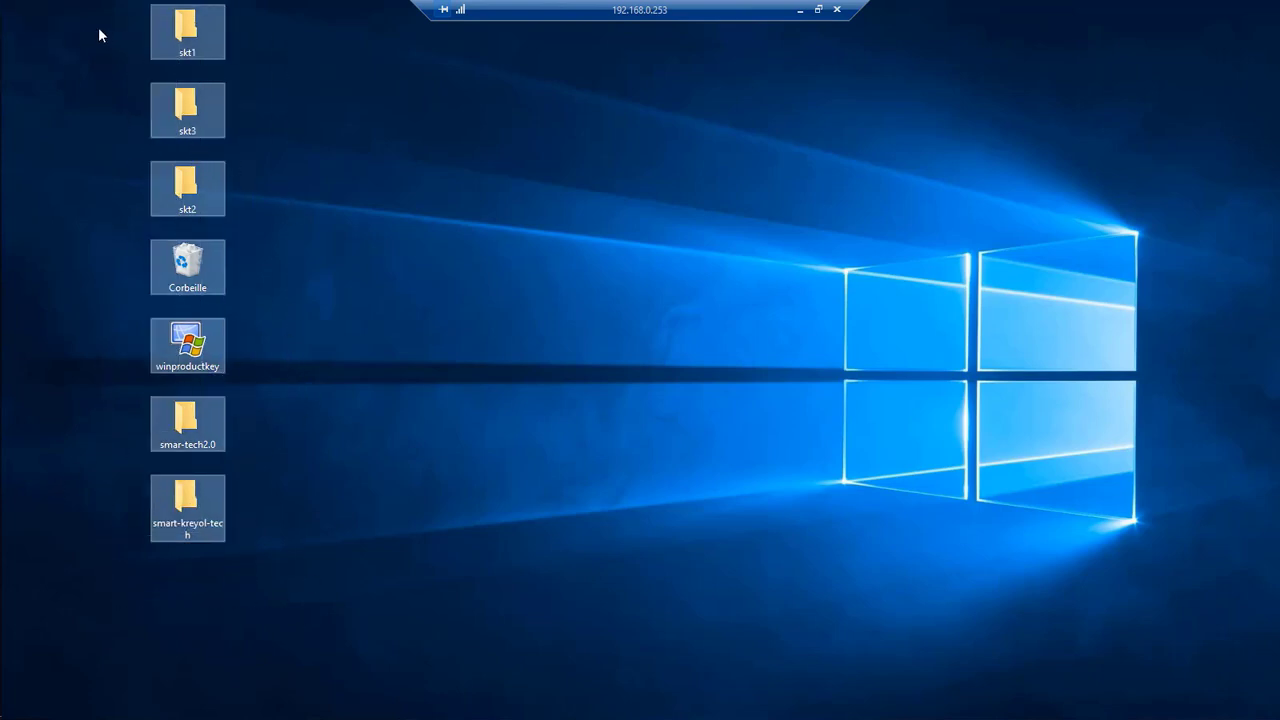
{"action": "left_click_drag", "start_coordinate": [99, 28], "coordinate": [265, 532]}
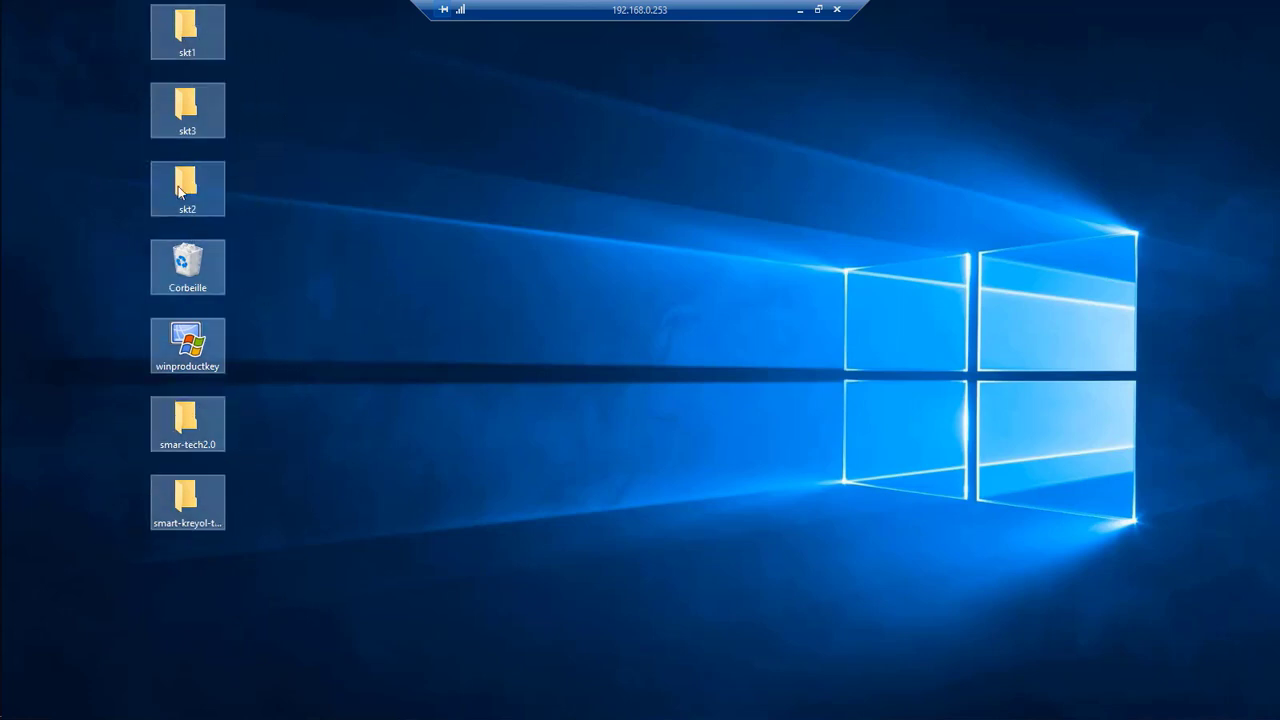
{"action": "left_click_drag", "start_coordinate": [178, 192], "coordinate": [102, 192]}
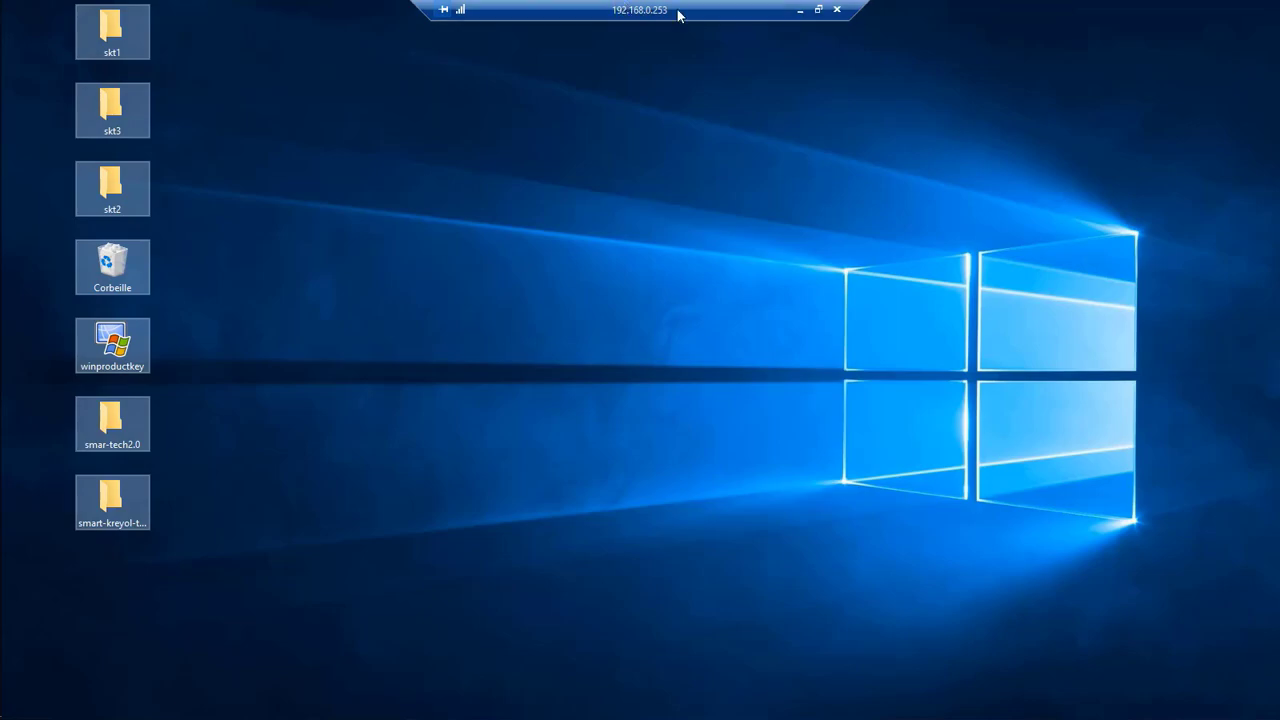
Minimize the remote desktop session and open the Camtasia recorder's control window on the local computer
{"action": "left_click", "coordinate": [800, 11]}
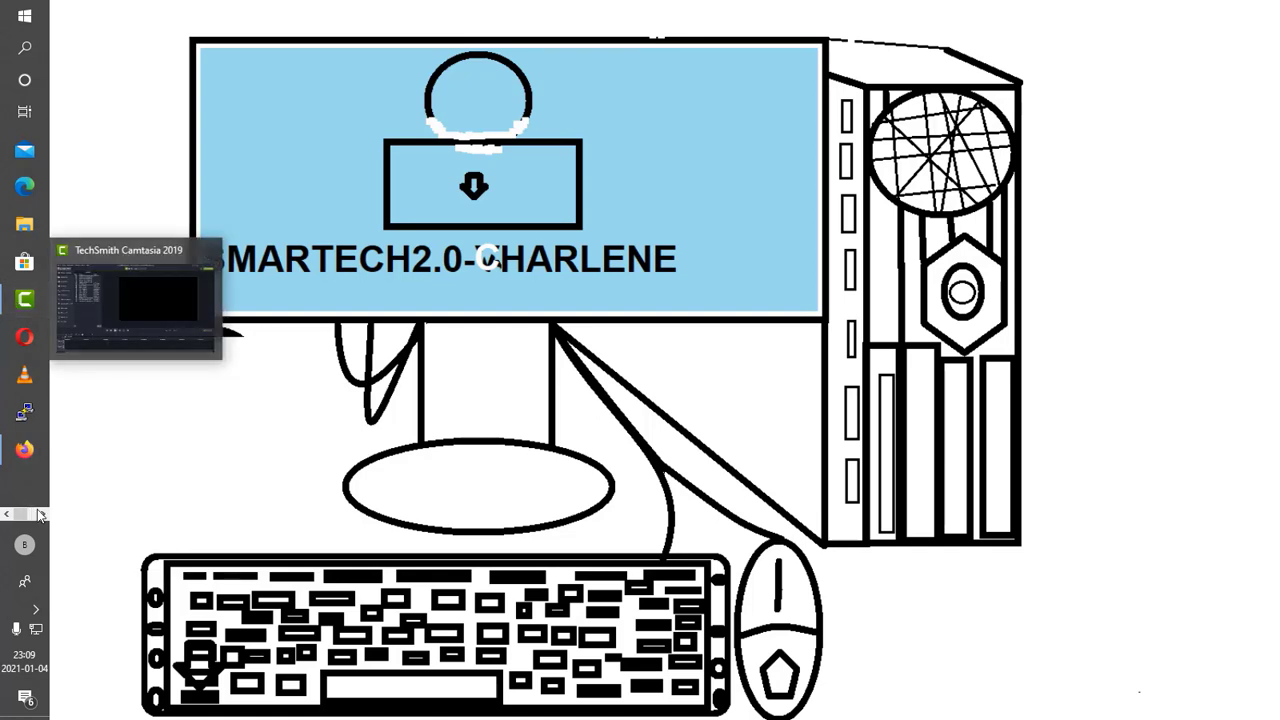
{"action": "left_click", "coordinate": [40, 514]}
{"action": "left_click", "coordinate": [37, 610]}
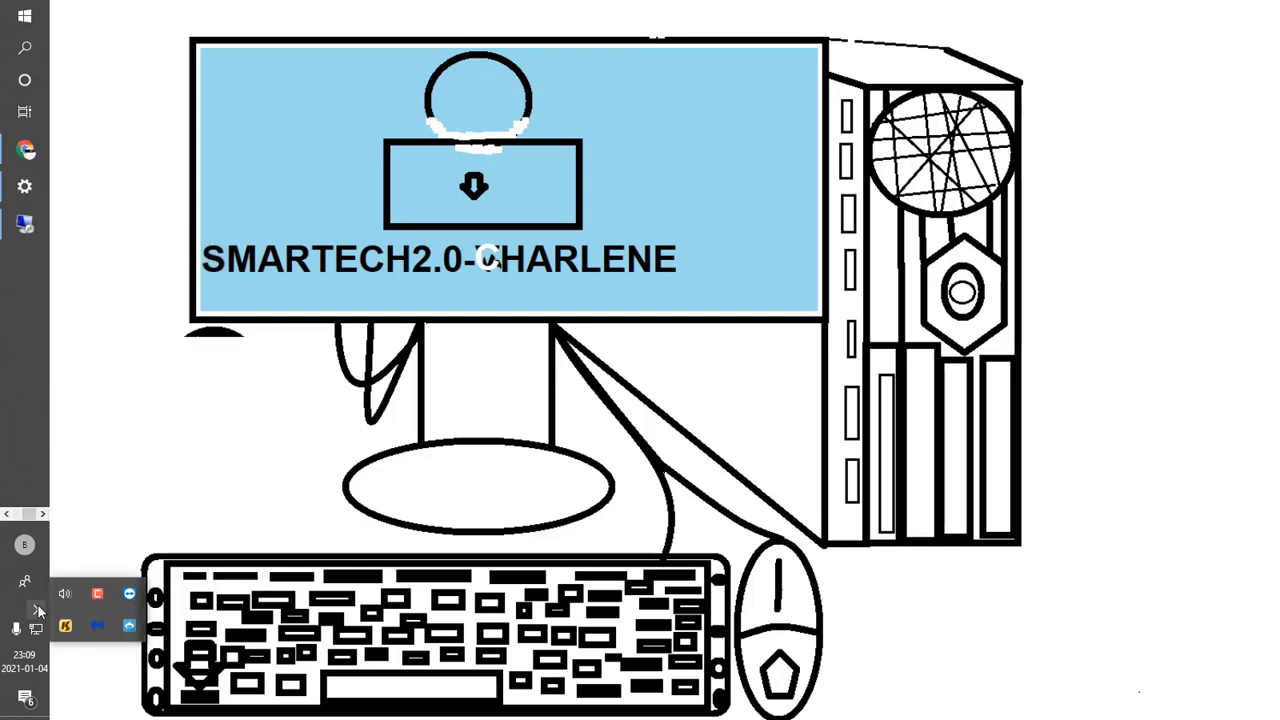
{"action": "left_click", "coordinate": [97, 593]}
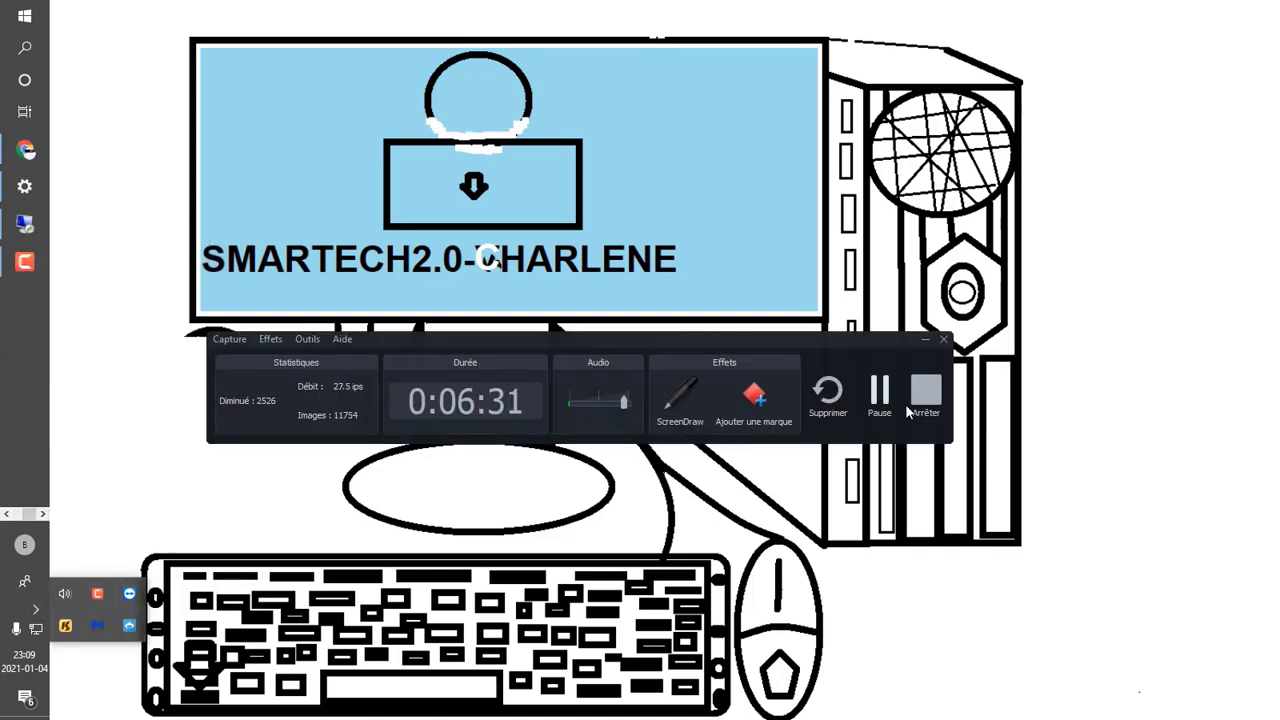